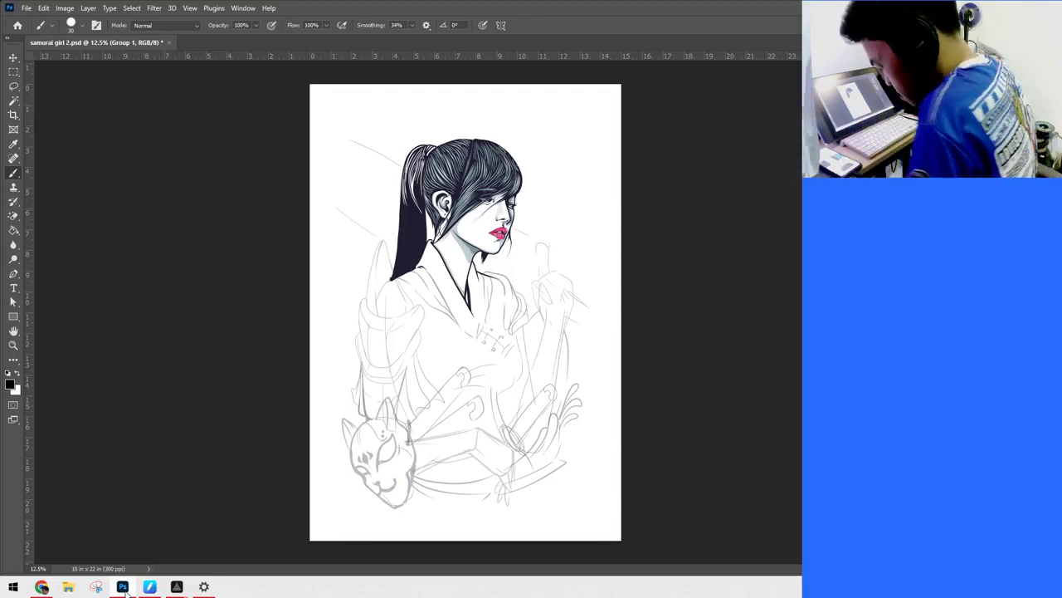
Step: Make Layer 27 active and set up the Brush for sketching over the kimono collar
key("ctrl+plus")
key("ctrl+plus")
key("ctrl+plus")
key("ctrl+plus")
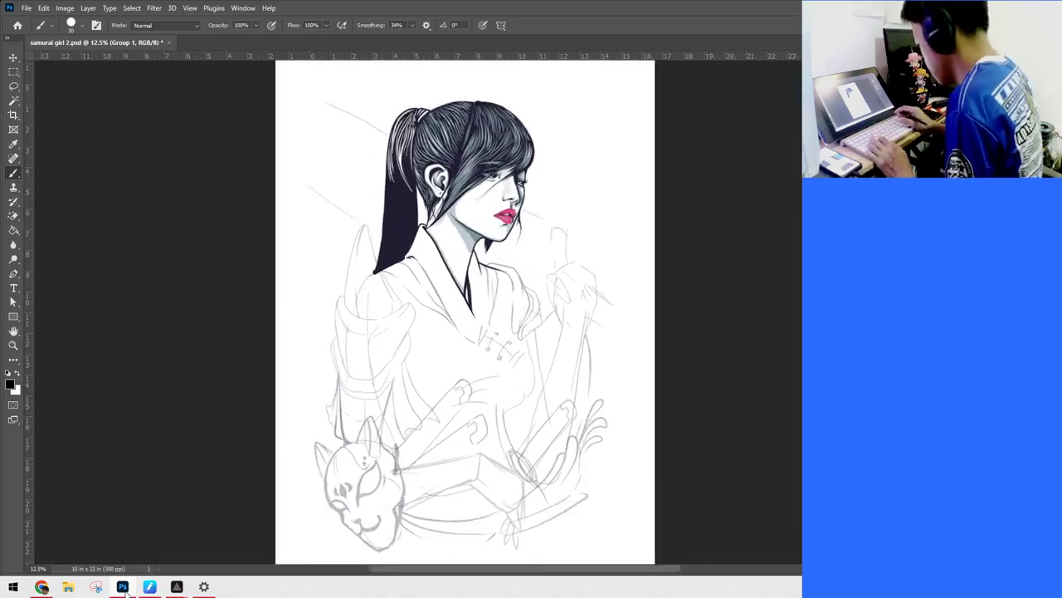
left_click_drag(415, 332, 424, 261)
key("v")
left_click(489, 224)
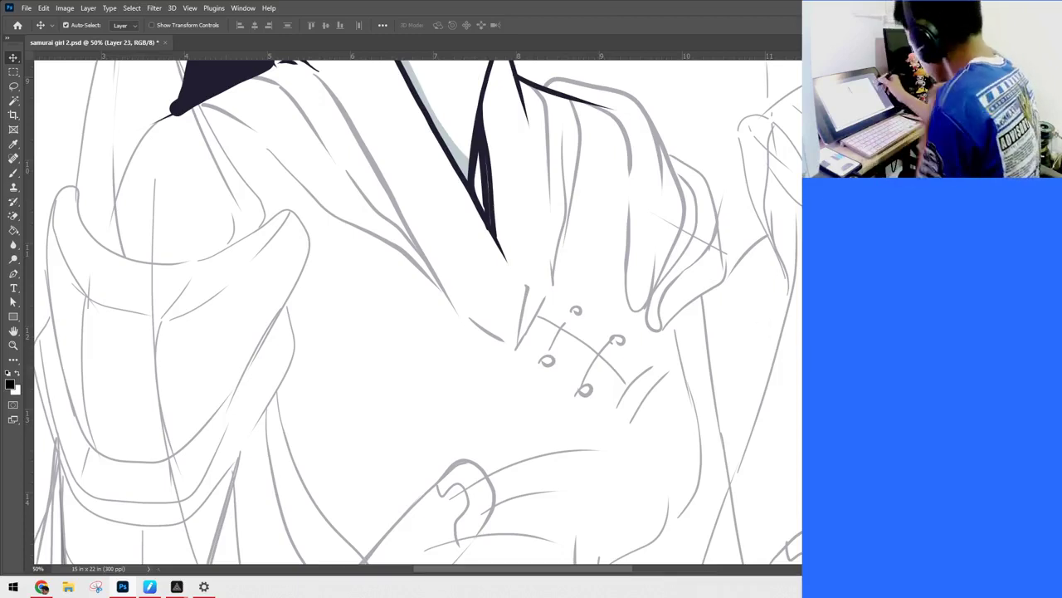
key("alt+comma")
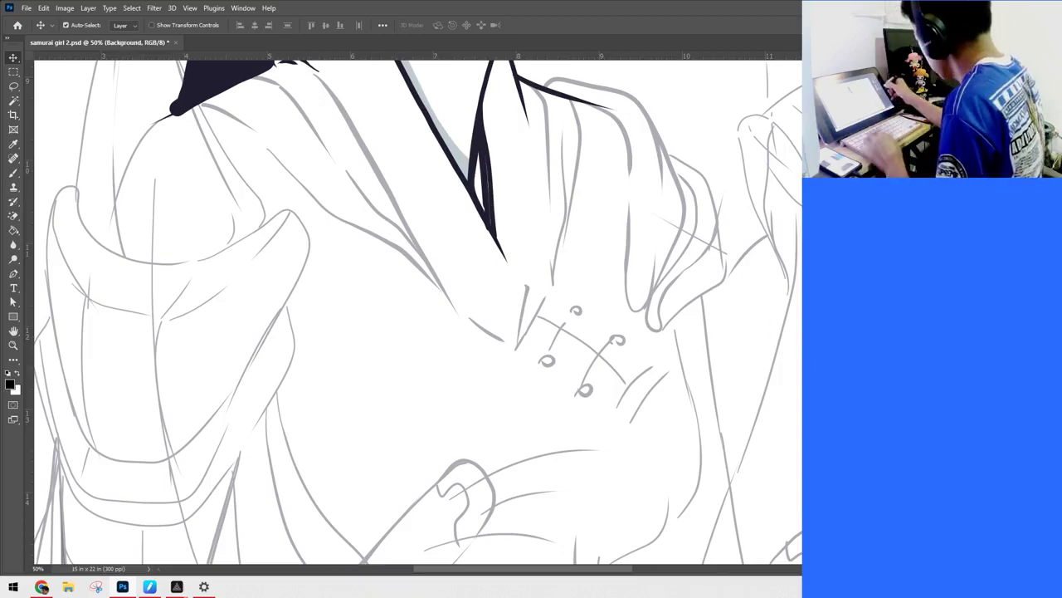
key("alt+period")
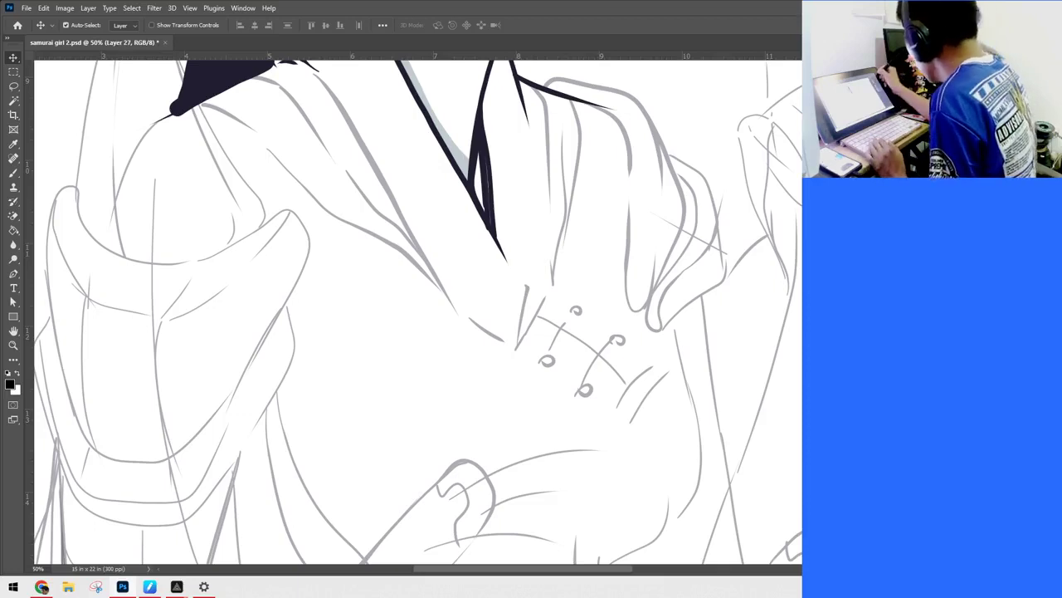
mouse_move(515, 225)
left_mouse_down()
mouse_move(611, 240)
mouse_move(619, 362)
left_mouse_up()
key("b")
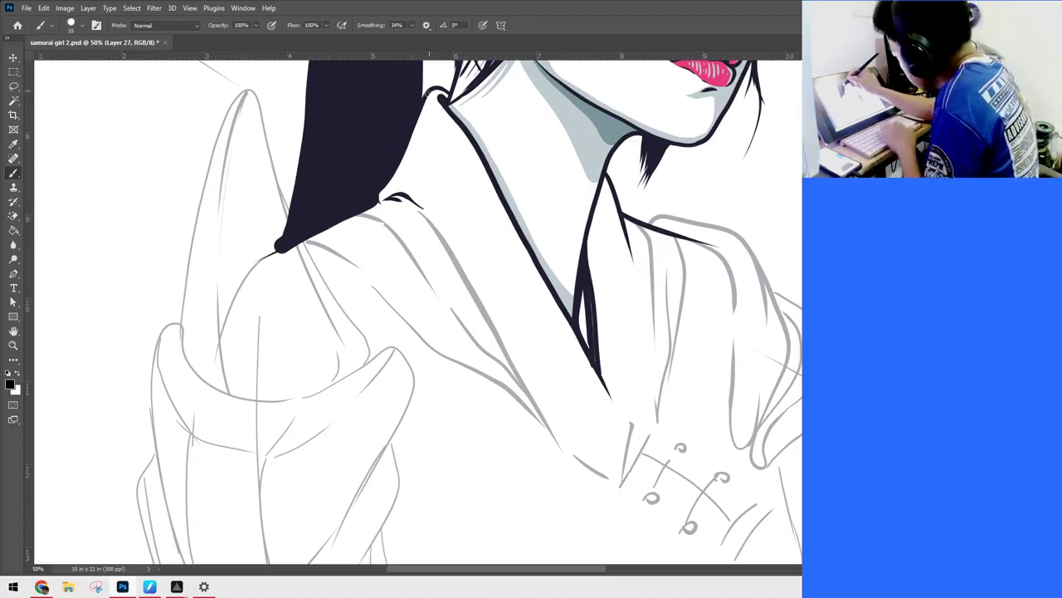
Step: Sketch thin guide lines down the collar band below the ponytail, redoing the first strokes along its seam
left_click_drag(428, 92, 544, 336)
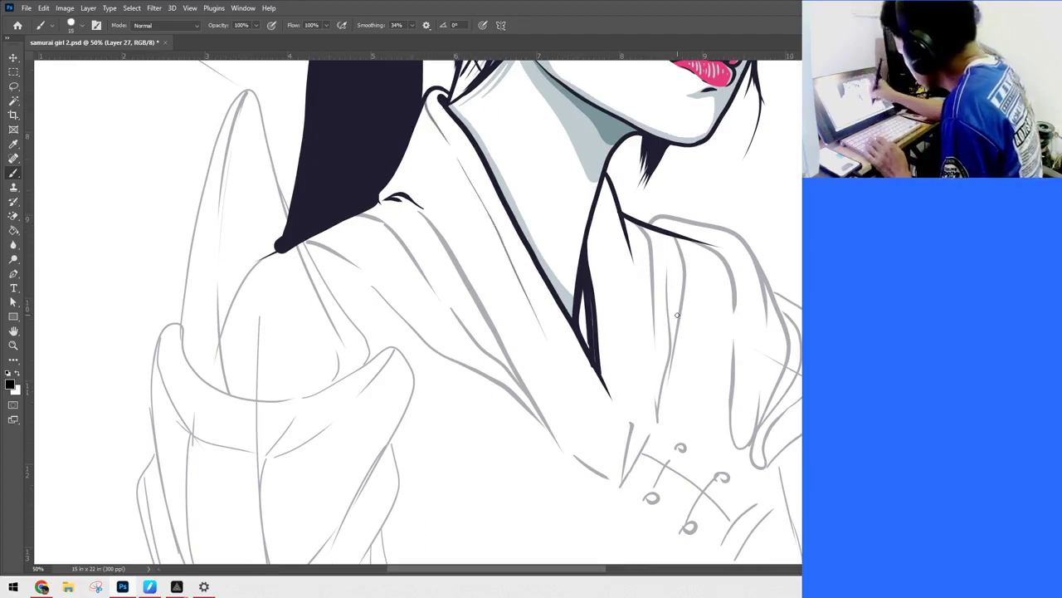
key("ctrl+z")
key("ctrl+z")
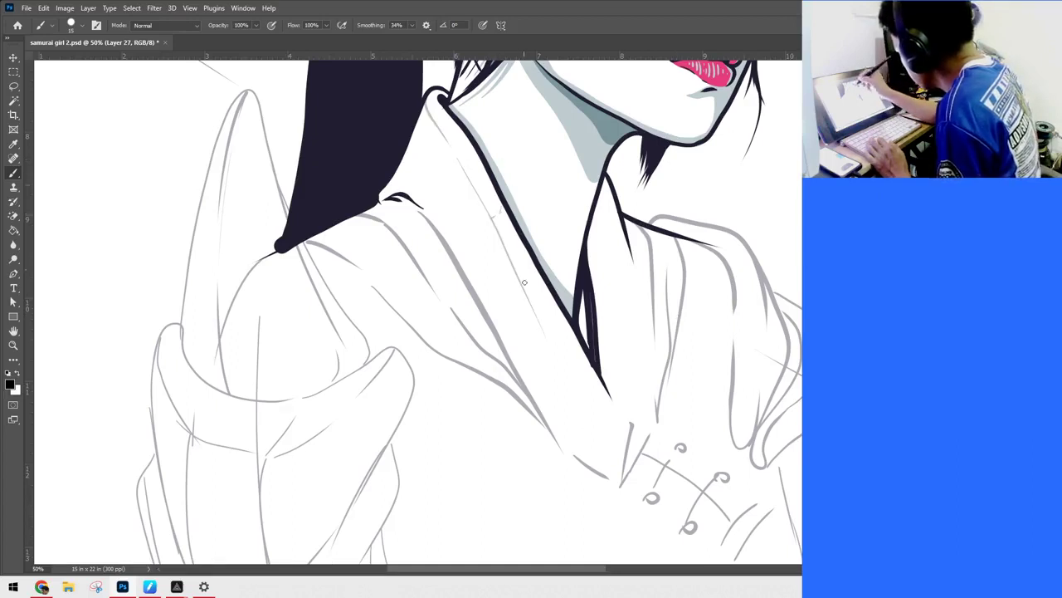
mouse_move(556, 355)
left_mouse_down()
mouse_move(585, 415)
mouse_move(615, 442)
left_mouse_up()
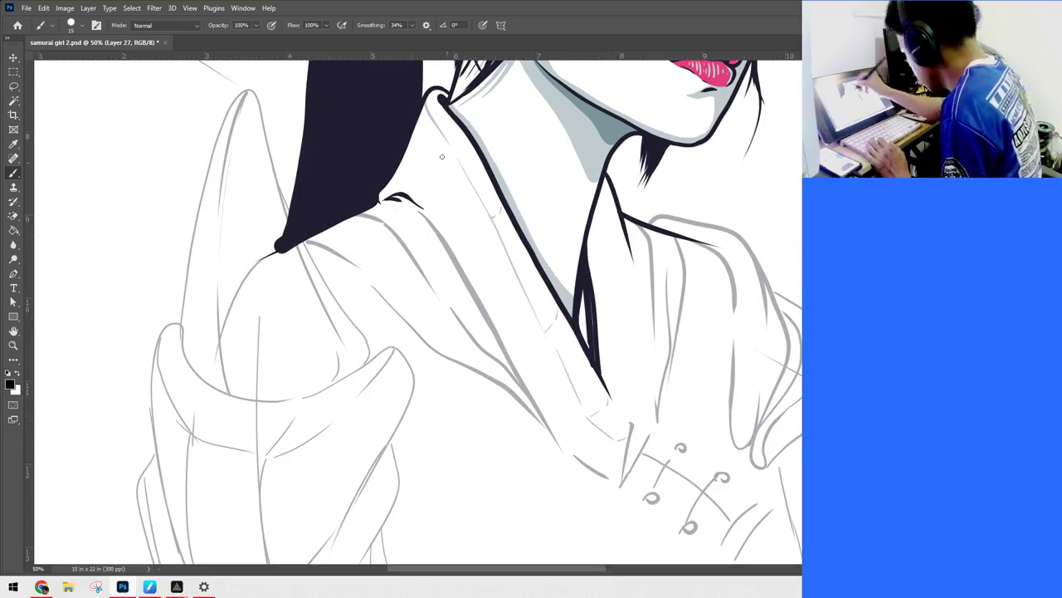
mouse_move(379, 196)
left_mouse_down()
mouse_move(457, 169)
mouse_move(496, 335)
left_mouse_up()
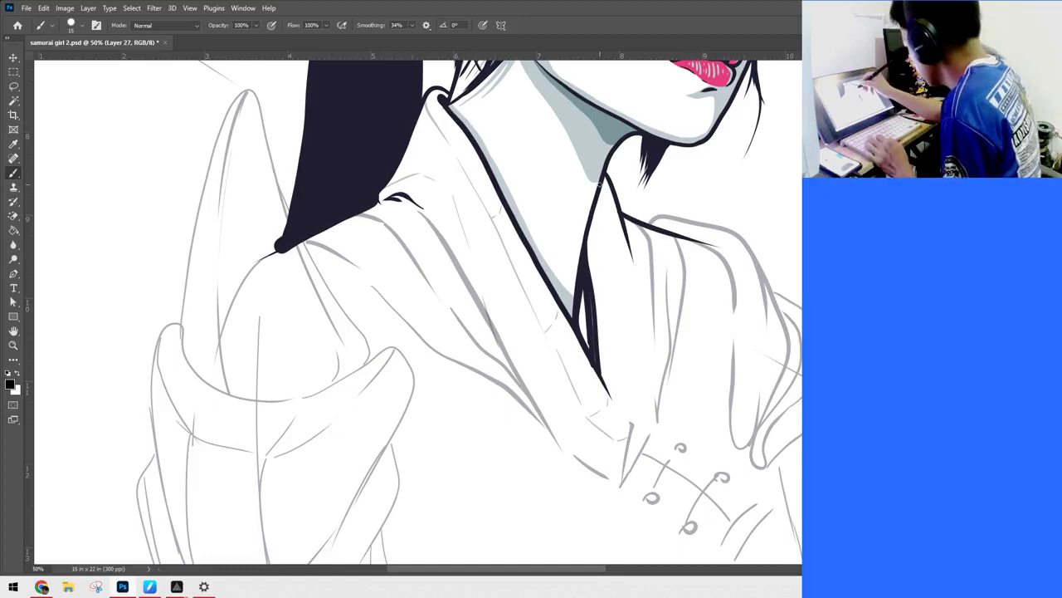
Step: Sketch thin guide lines down the opposite collar band, from the neck opening towards the chest fastenings
left_click_drag(601, 189, 618, 272)
left_click_drag(626, 310, 633, 420)
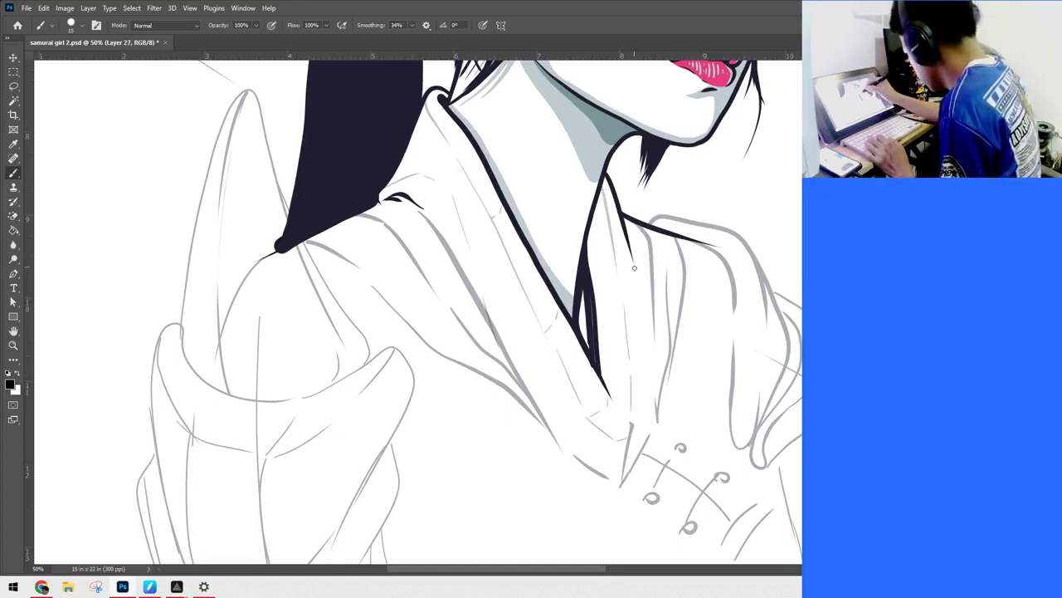
left_click_drag(634, 267, 642, 418)
Step: Examine the sketched shoulder armour, fox mask, sleeves and raised hand around the figure
key("ctrl+minus")
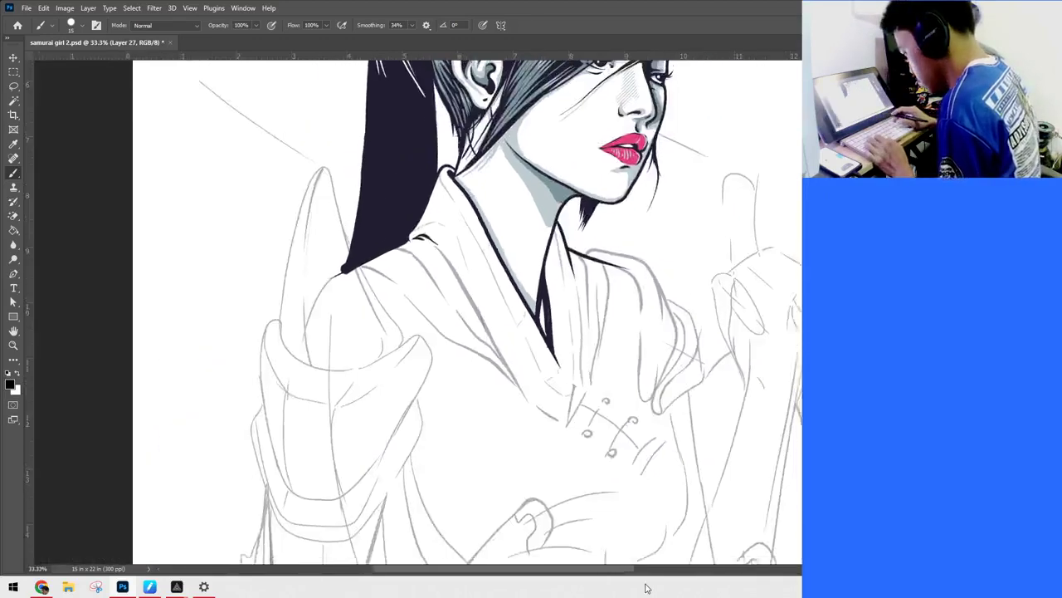
left_click_drag(602, 345, 726, 319)
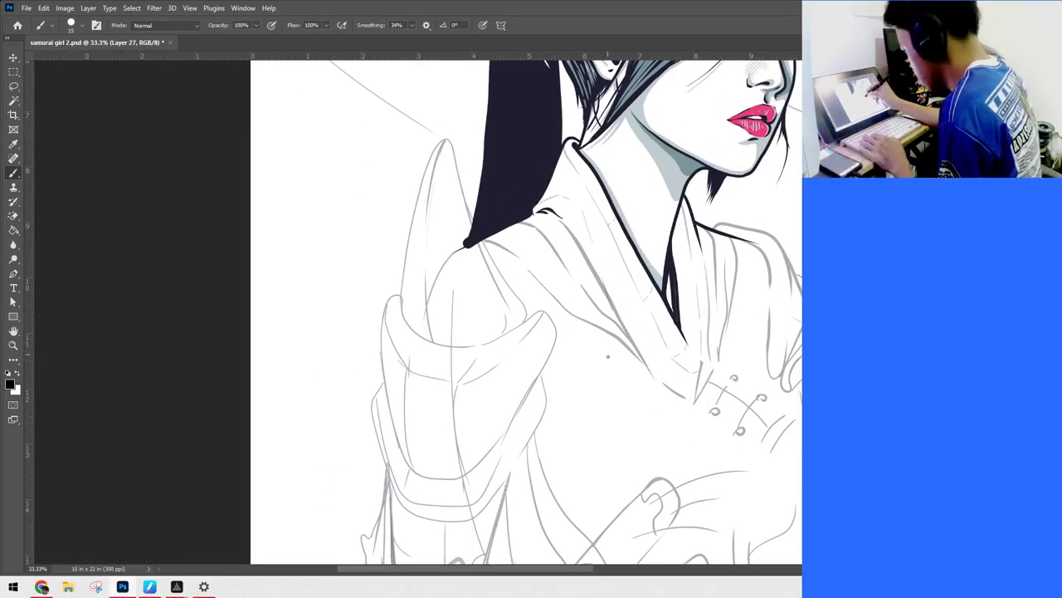
left_click_drag(648, 336, 591, 219)
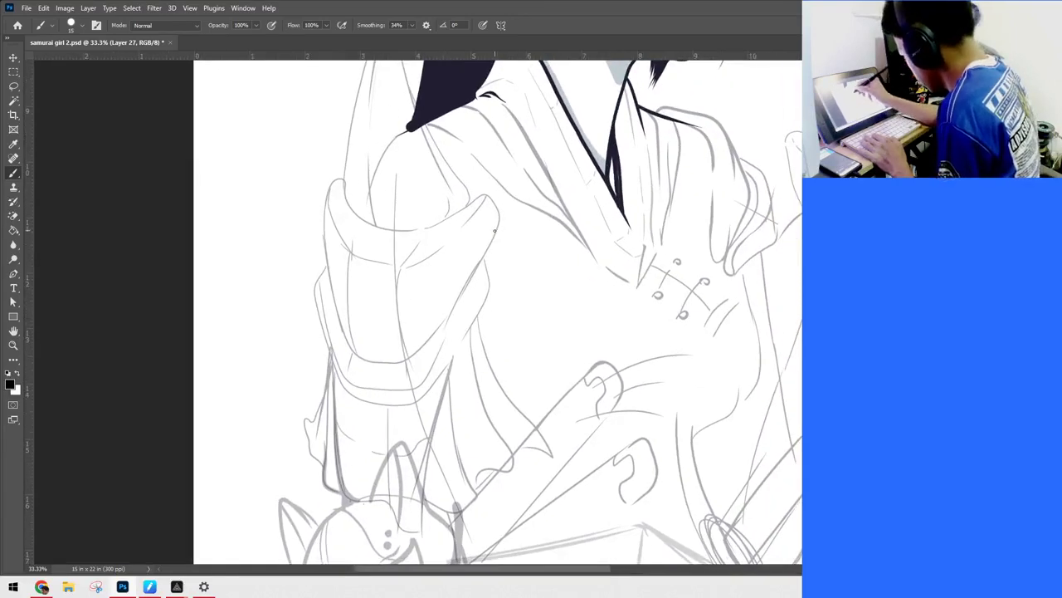
left_click_drag(483, 324, 513, 385)
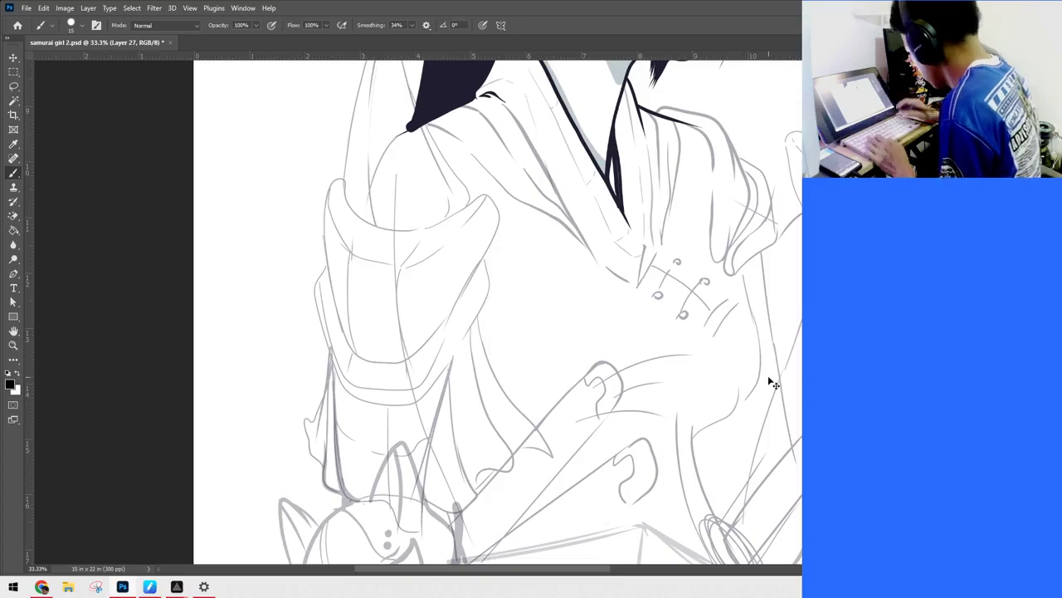
key("ctrl+minus")
left_click_drag(713, 332, 622, 225)
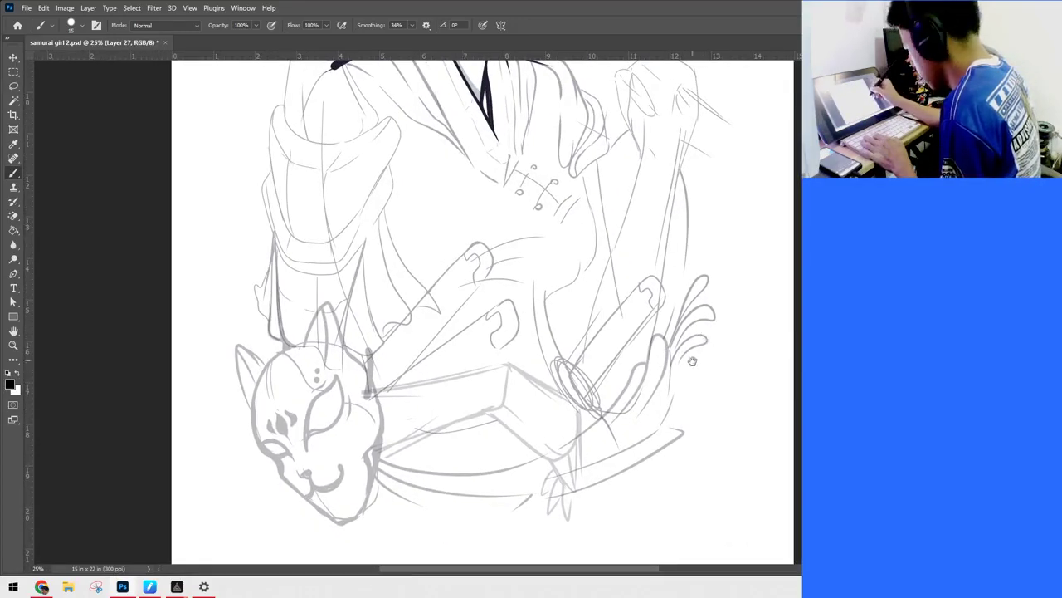
mouse_move(694, 355)
left_mouse_down()
mouse_move(683, 389)
mouse_move(683, 353)
mouse_move(667, 426)
left_mouse_up()
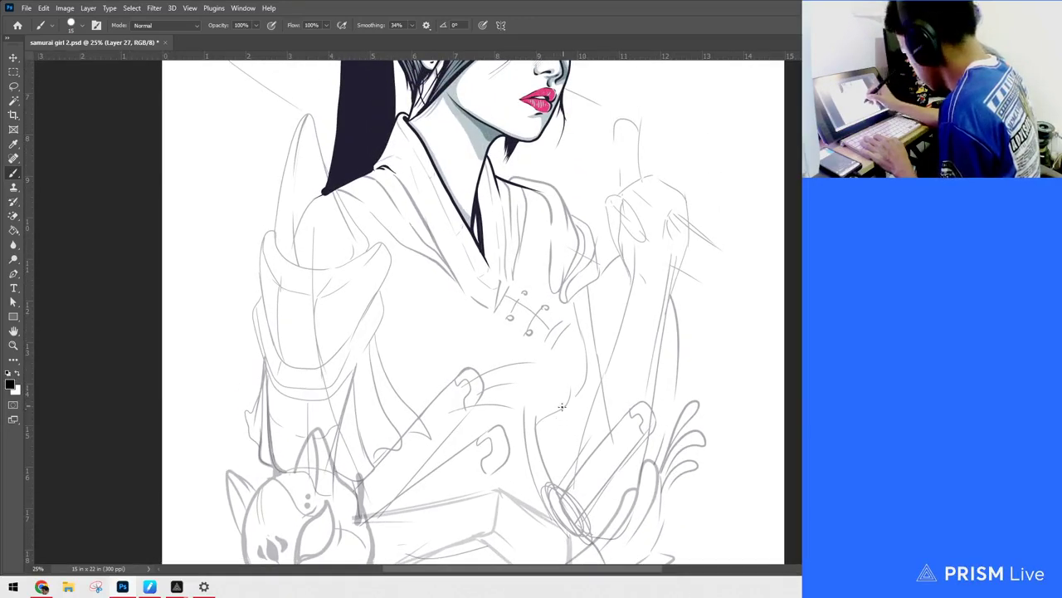
mouse_move(672, 318)
left_mouse_down()
mouse_move(635, 407)
mouse_move(636, 466)
mouse_move(636, 451)
mouse_move(671, 446)
mouse_move(717, 318)
left_mouse_up()
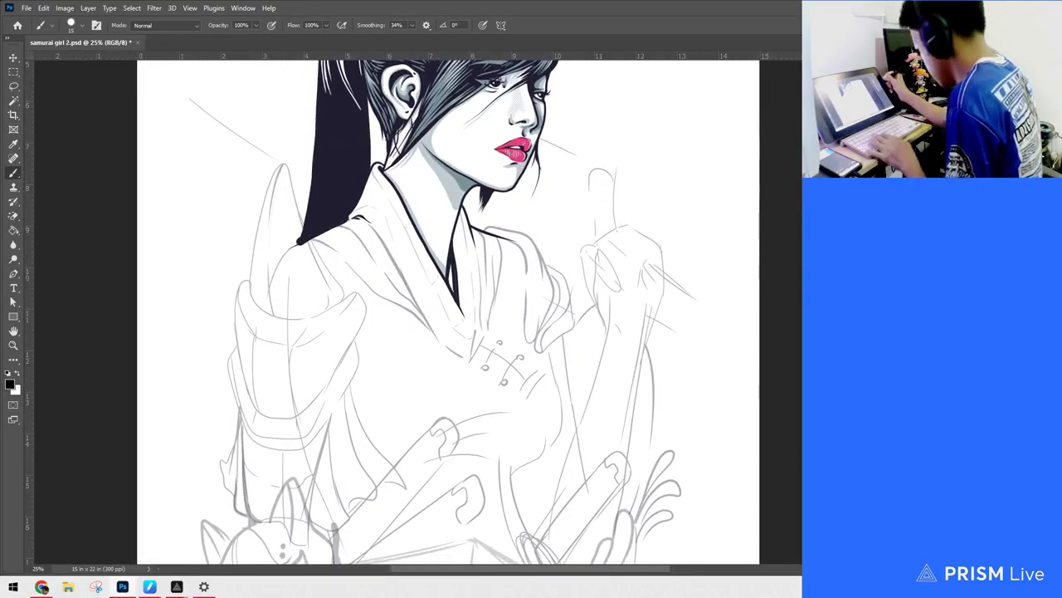
Step: On the ponytail's layer, Layer 21, tidy the ponytail's tip and paint its outer edge with a size 40 brush
key("ctrl+shift+alt+n")
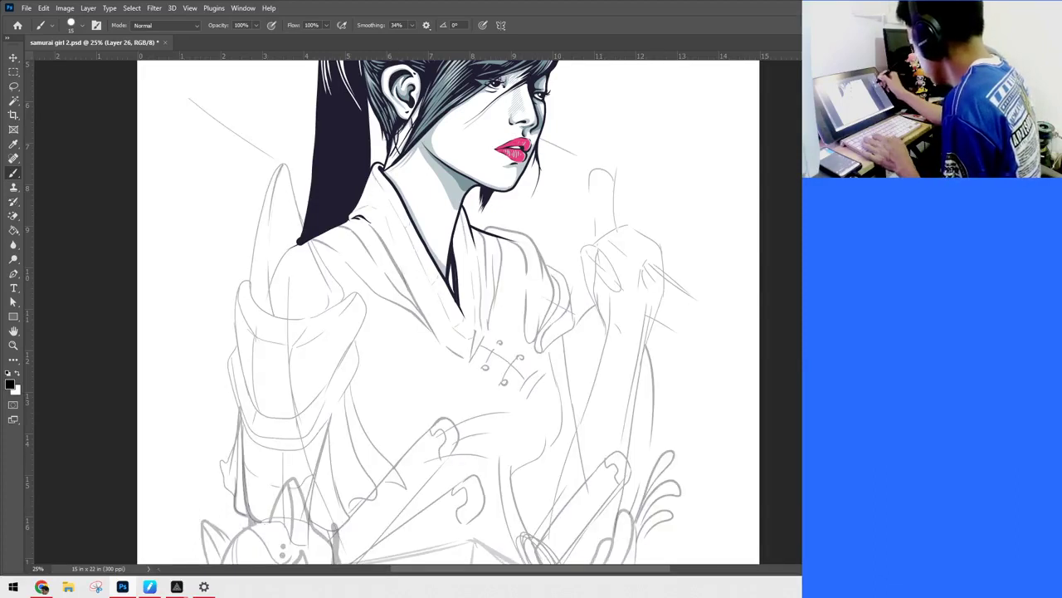
left_click_drag(692, 331, 761, 319)
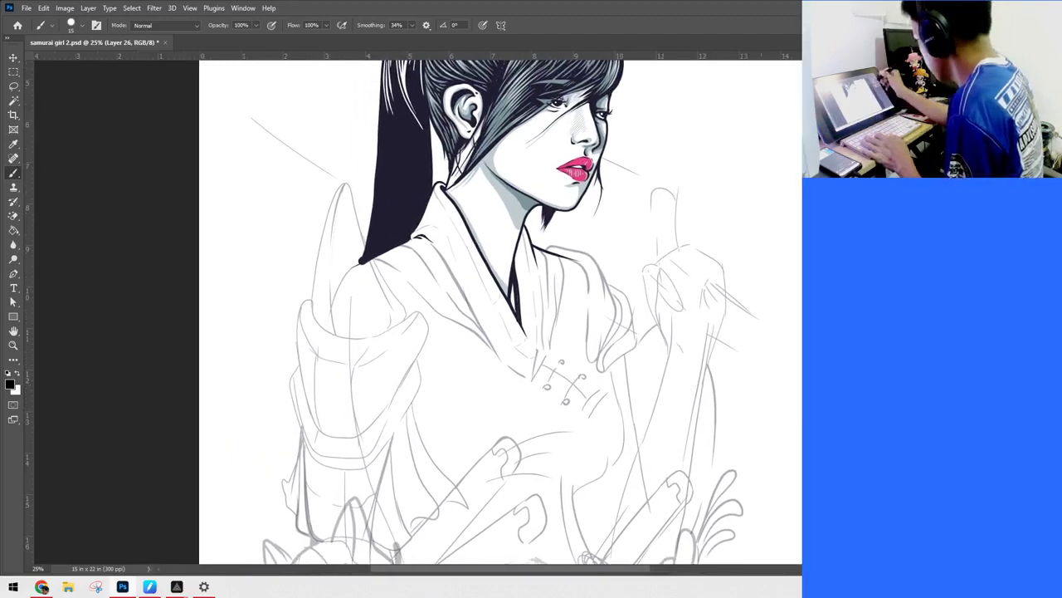
key("v")
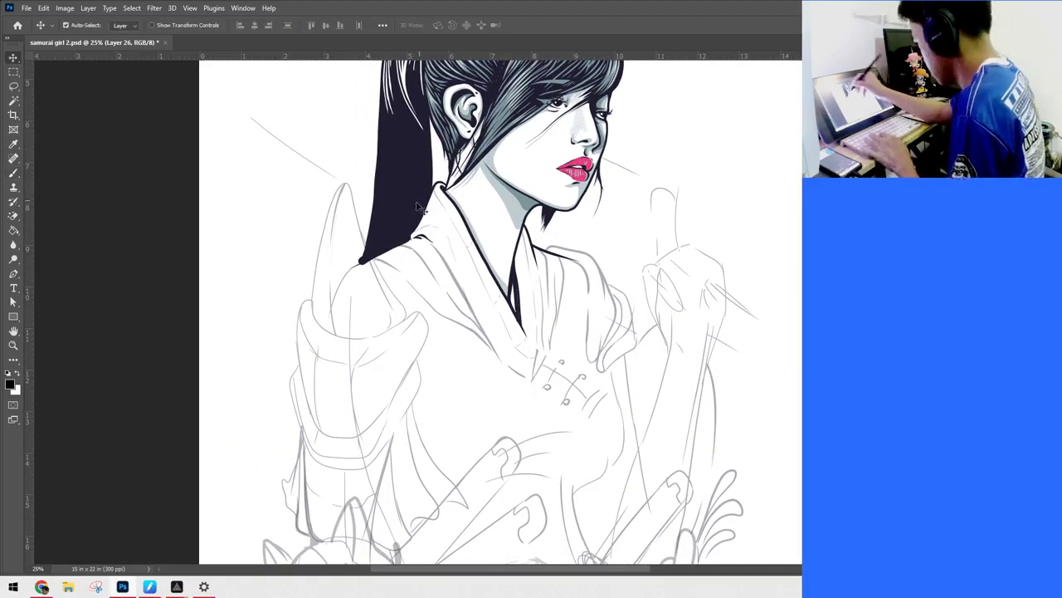
left_click(412, 211)
key("b")
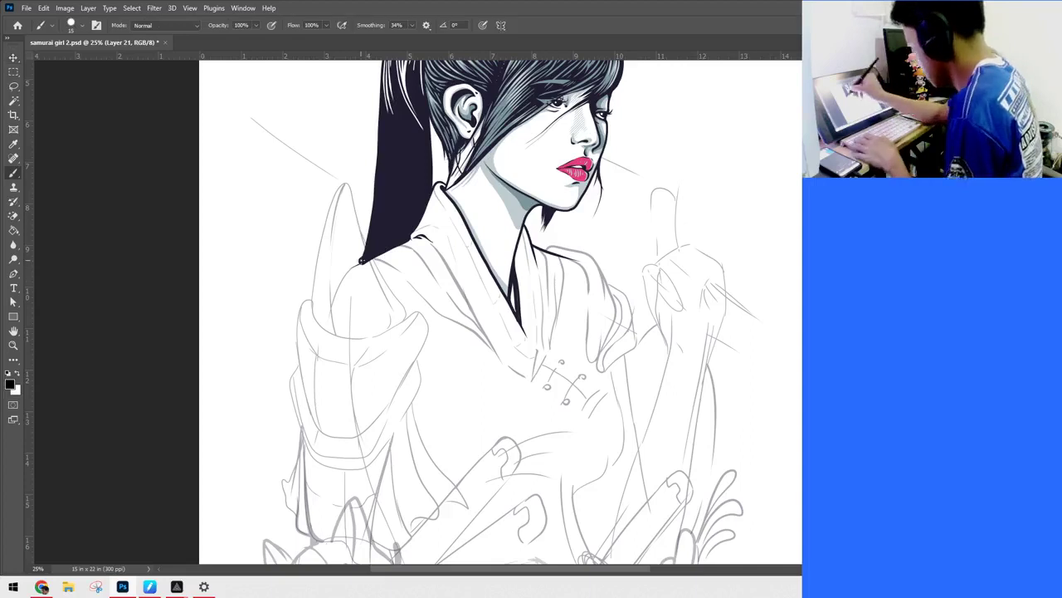
key("]")
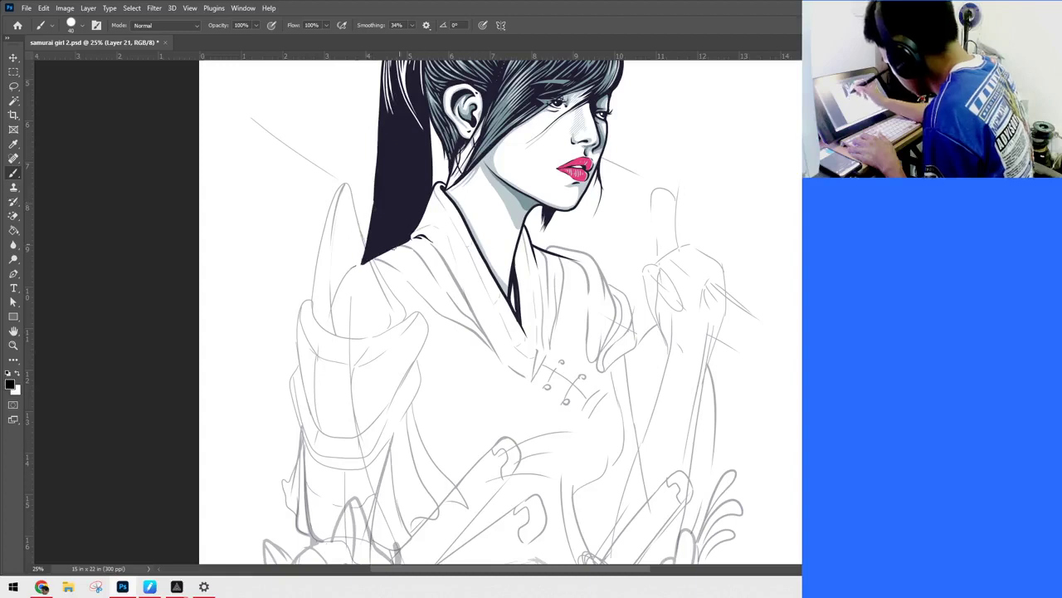
left_click_drag(381, 94, 364, 261)
Step: Apply a Color Overlay of dark navy #211e31 to the ponytail layer
mouse_move(622, 344)
left_mouse_down()
mouse_move(600, 422)
mouse_move(614, 405)
left_mouse_up()
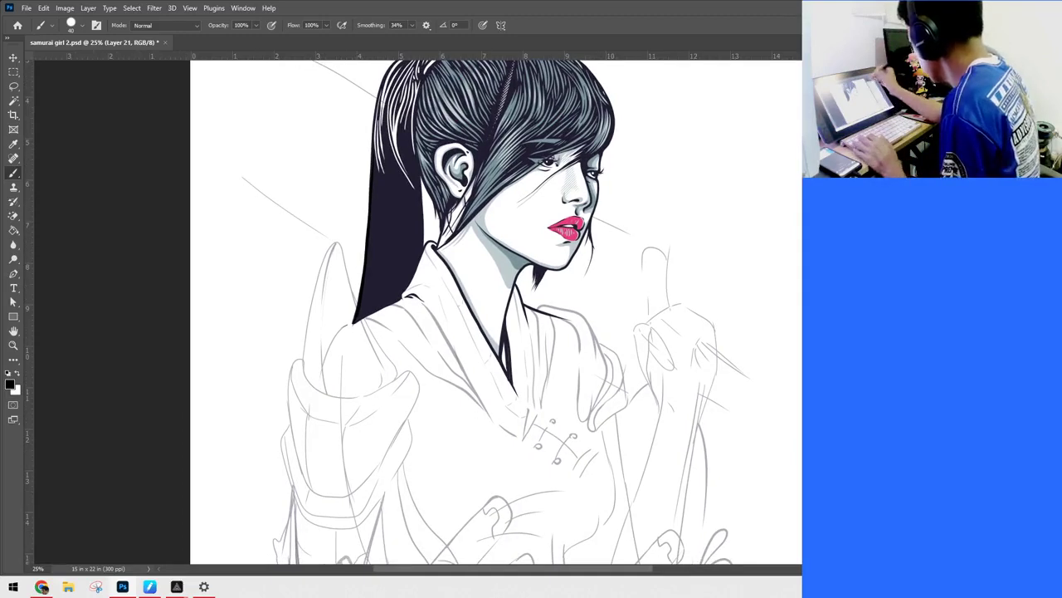
left_click(274, 240)
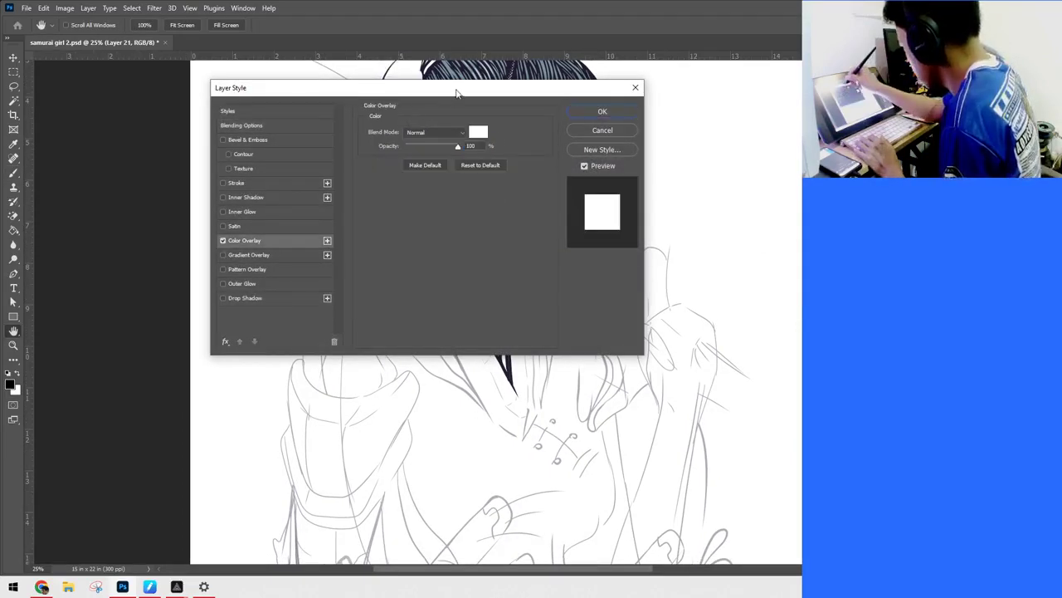
left_click_drag(456, 93, 767, 180)
left_click(790, 220)
left_click(615, 211)
left_click(516, 281)
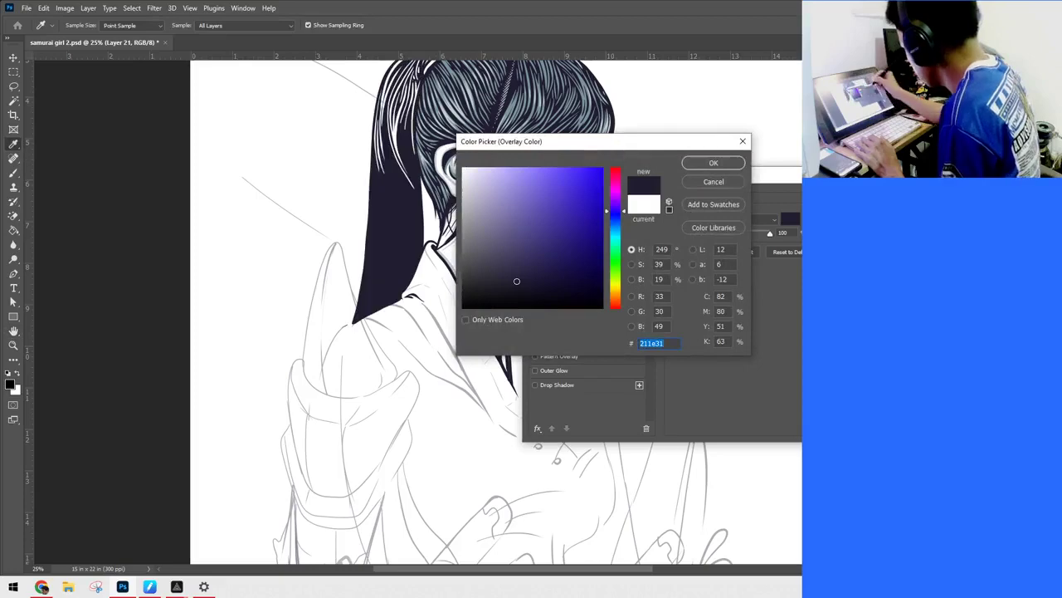
left_click(713, 163)
key("Return")
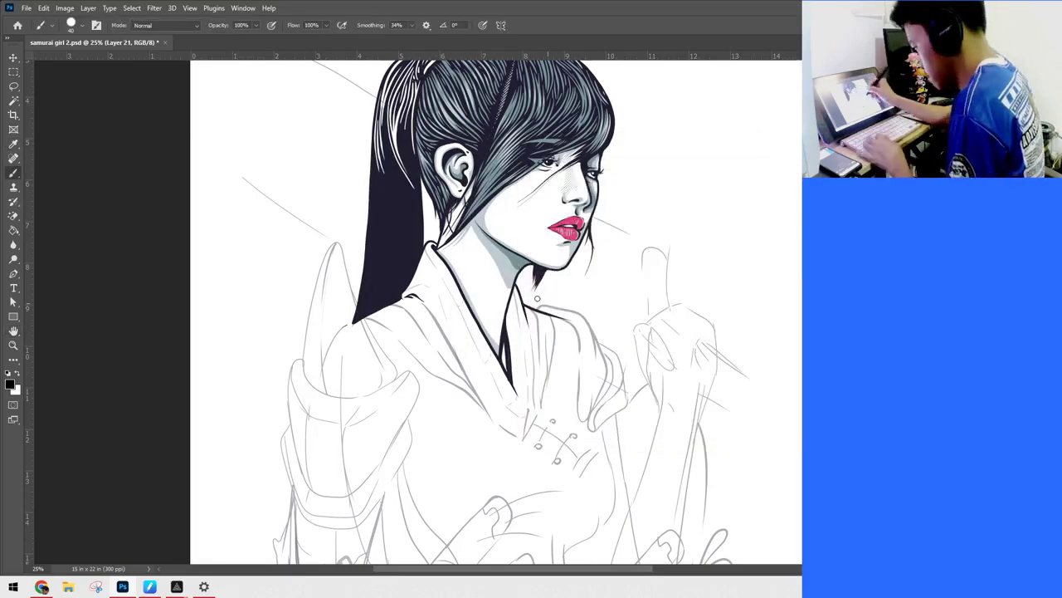
Step: Sample the ponytail's dark navy as the brush colour and rework the ponytail's tip above the shoulder on Layer 21
left_click(398, 217, "alt")
left_click_drag(655, 399, 689, 405)
key("ctrl+plus")
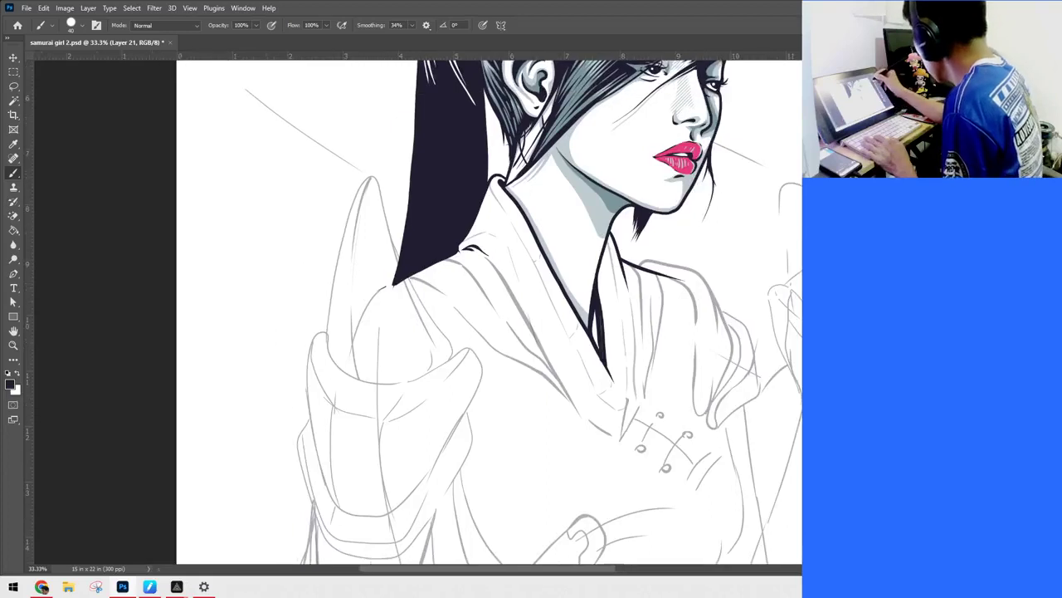
key("alt+bracketright")
key("ctrl+shift+alt+n")
left_click_drag(733, 352, 739, 371)
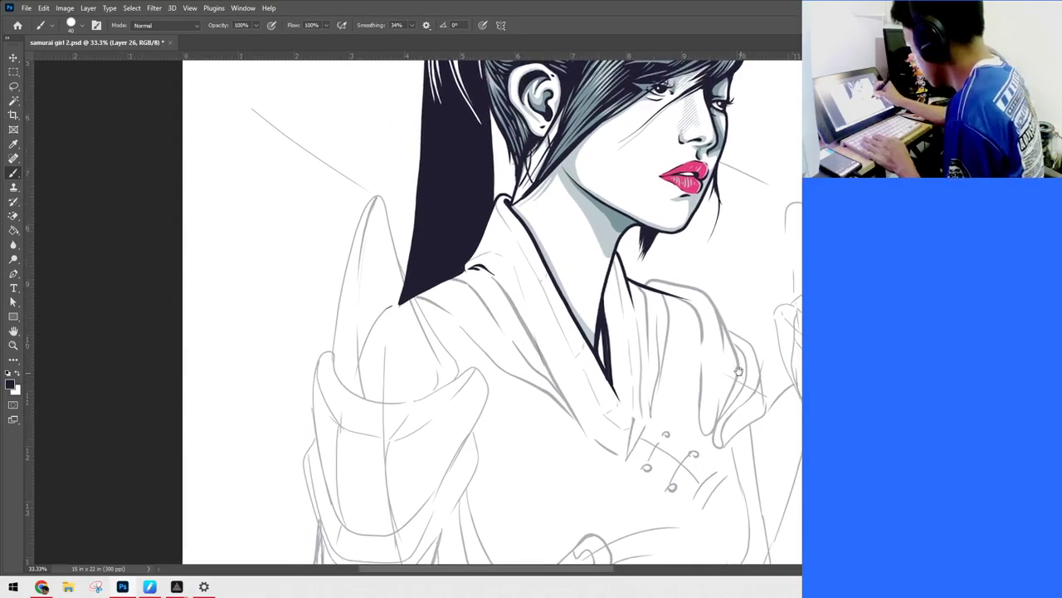
key("v")
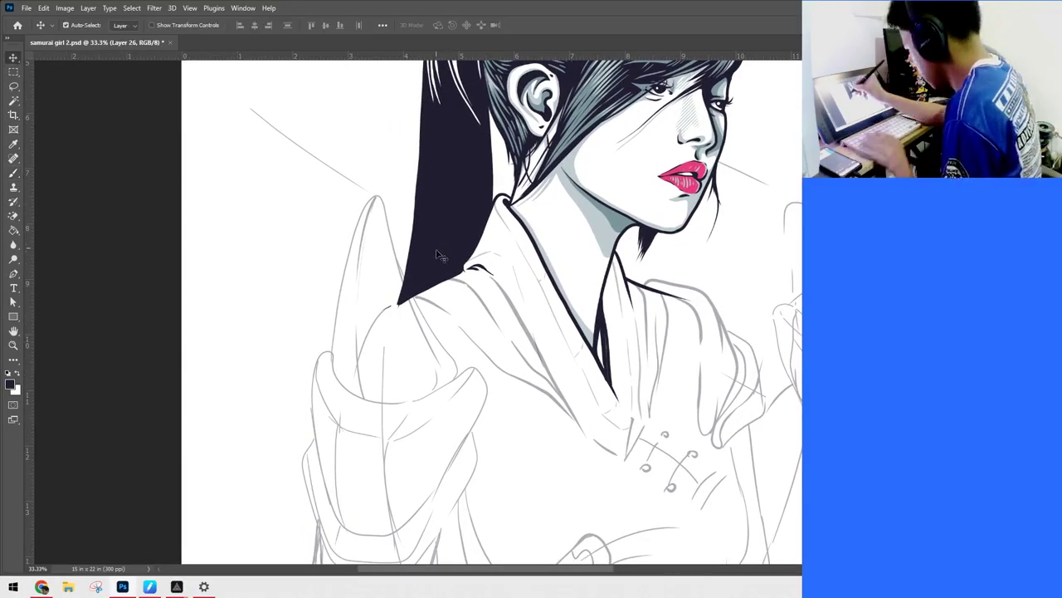
left_click(437, 267)
key("b")
left_click_drag(402, 302, 395, 277)
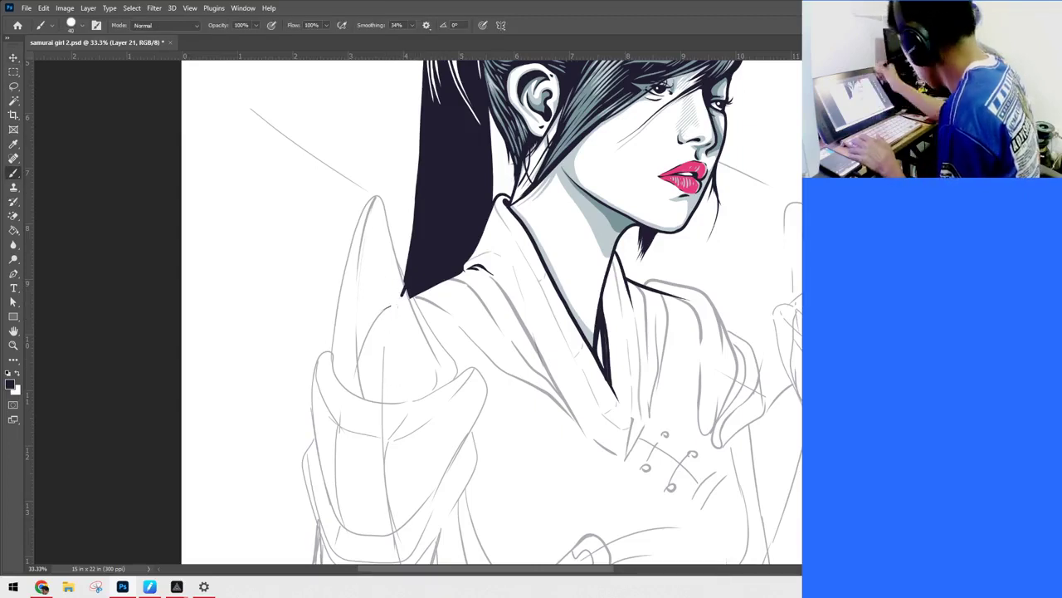
Step: Check the sketch without the inked artwork and clear the stray stroke at the ponytail's tip
key("ctrl+g")
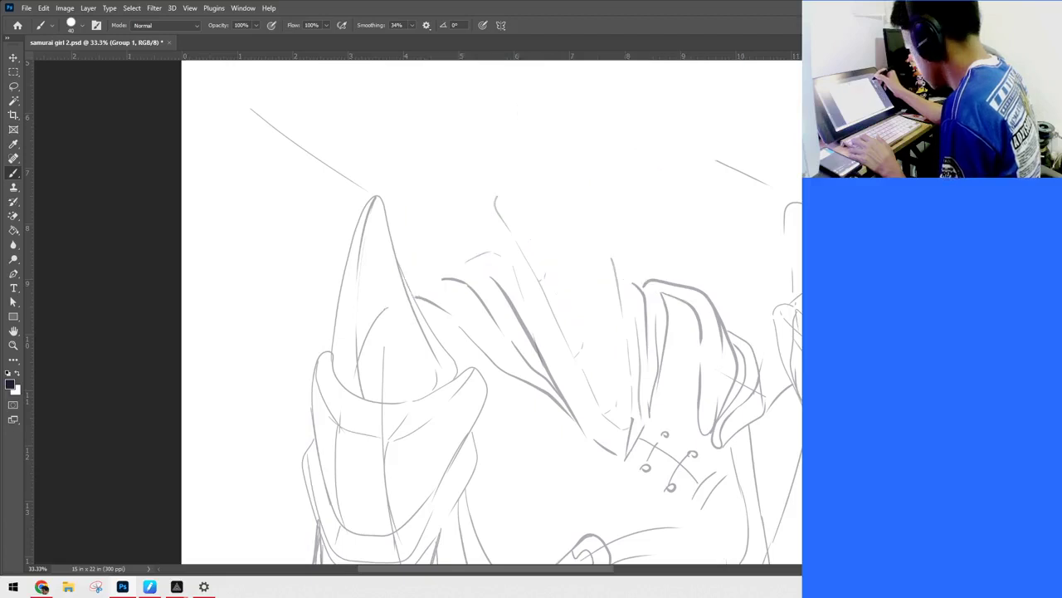
key("v")
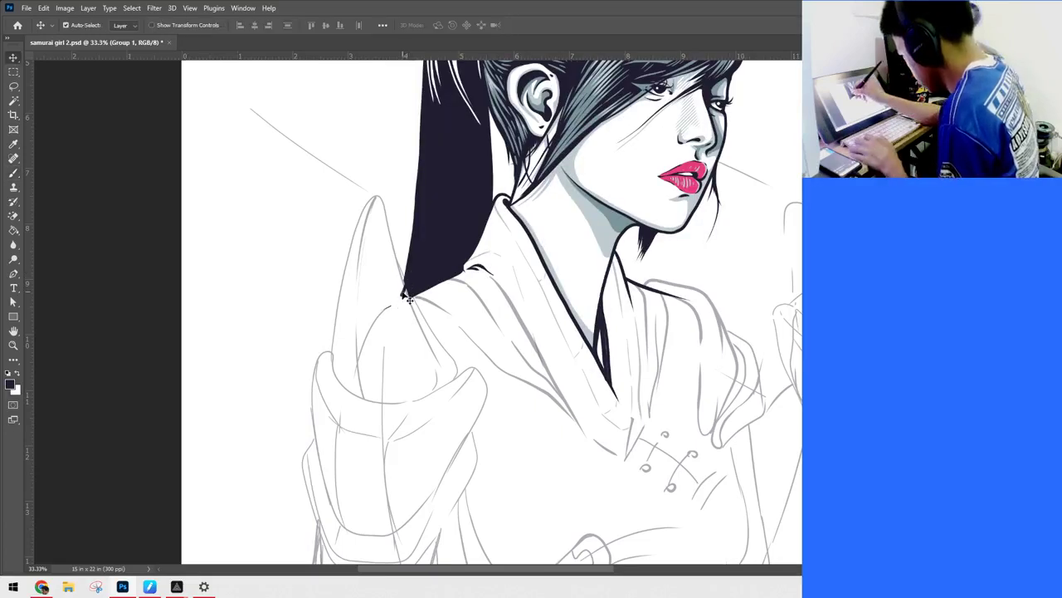
left_click(404, 293)
key("b")
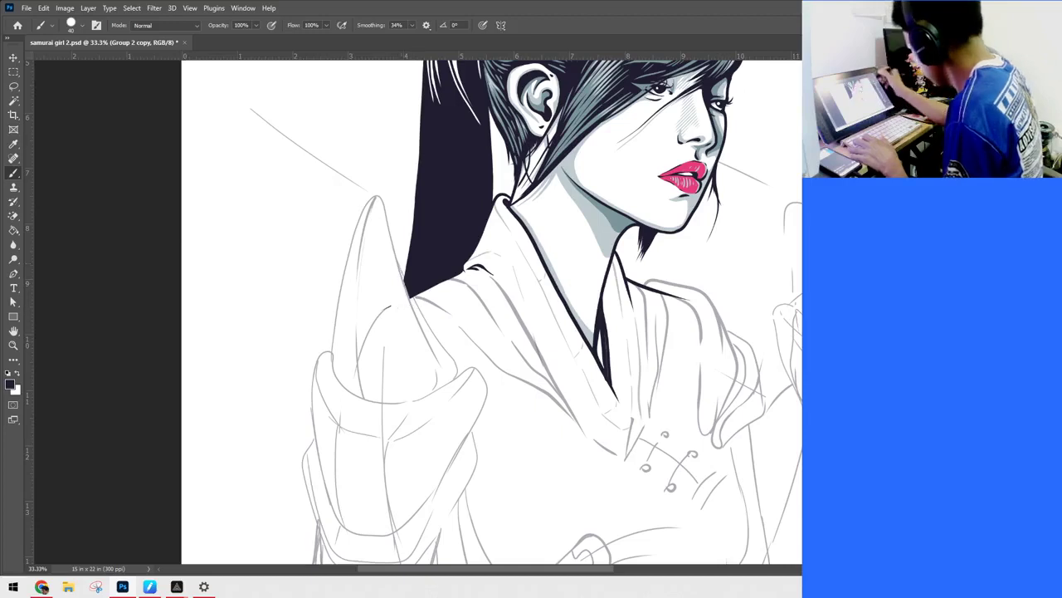
Step: Create a new layer for the shoulder armour's line work, starting from Layer 26, and set the brush size to 30
key("alt+[")
key("alt+bracketleft")
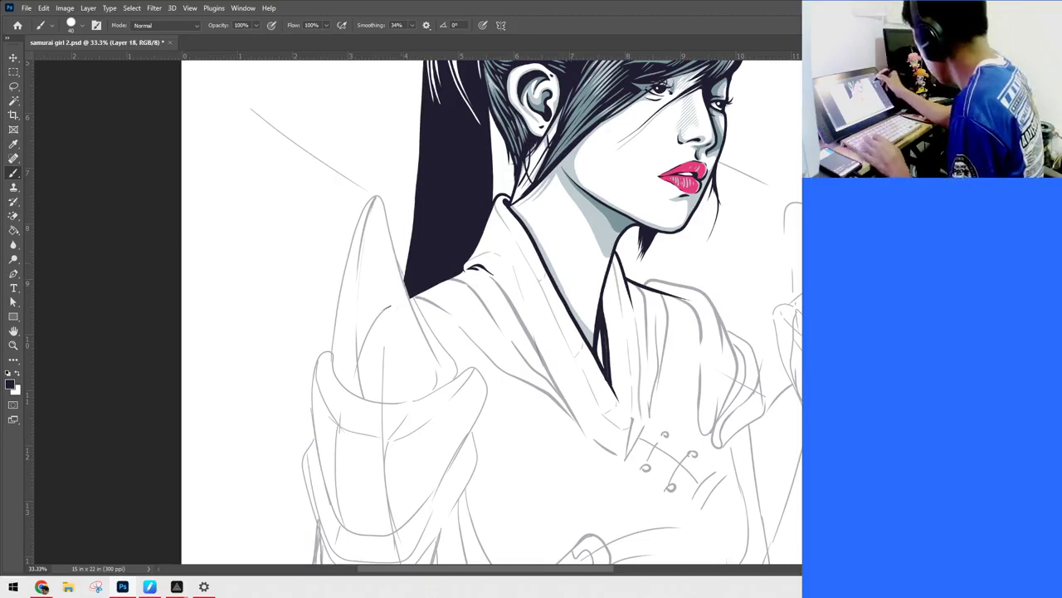
key("alt+[")
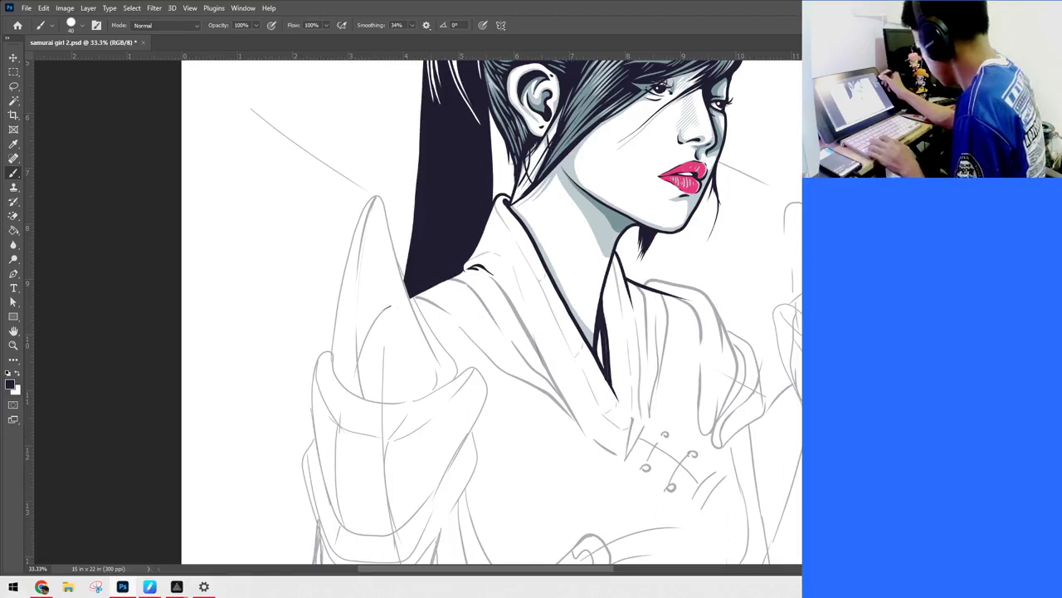
key("alt+bracketleft")
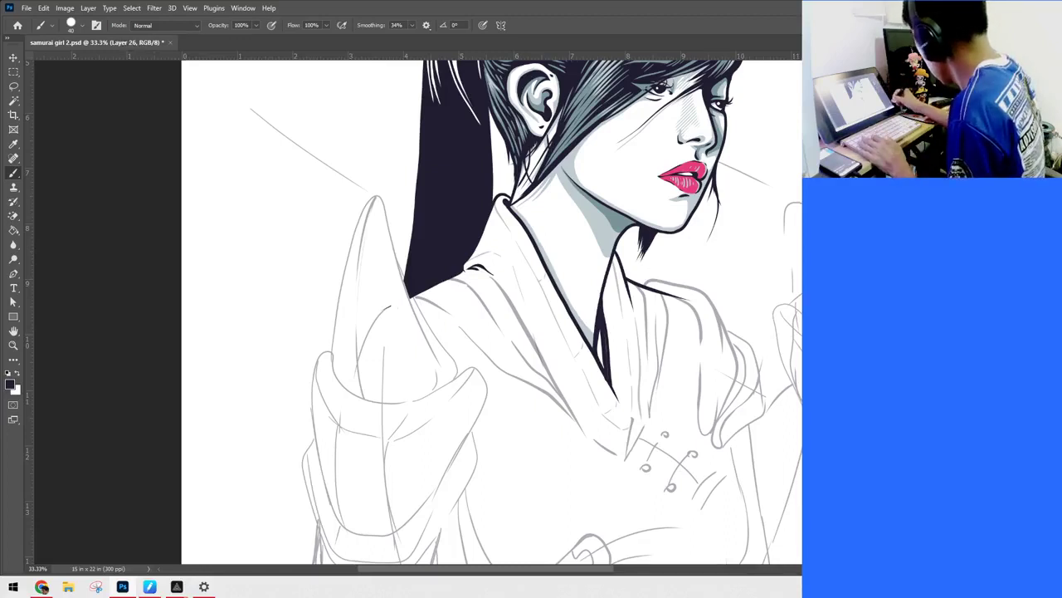
left_click_drag(601, 332, 606, 356)
left_click_drag(692, 327, 680, 299)
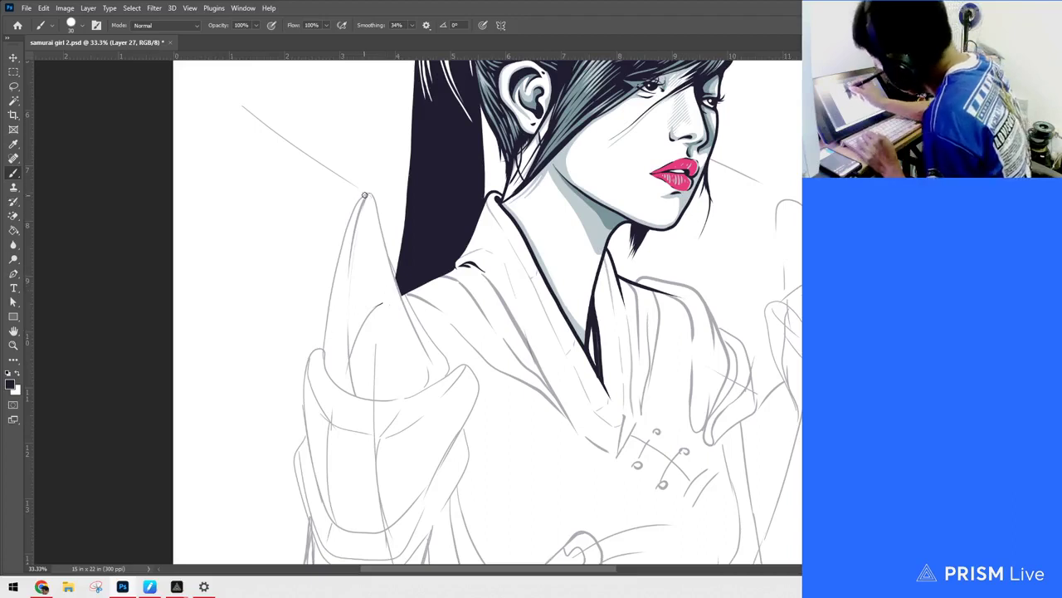
Step: Set brush smoothing to 65% and ink the full outline of the shoulder armour's spike over the sketch
mouse_move(368, 190)
left_mouse_down()
mouse_move(333, 275)
mouse_move(325, 353)
left_mouse_up()
key("ctrl+z")
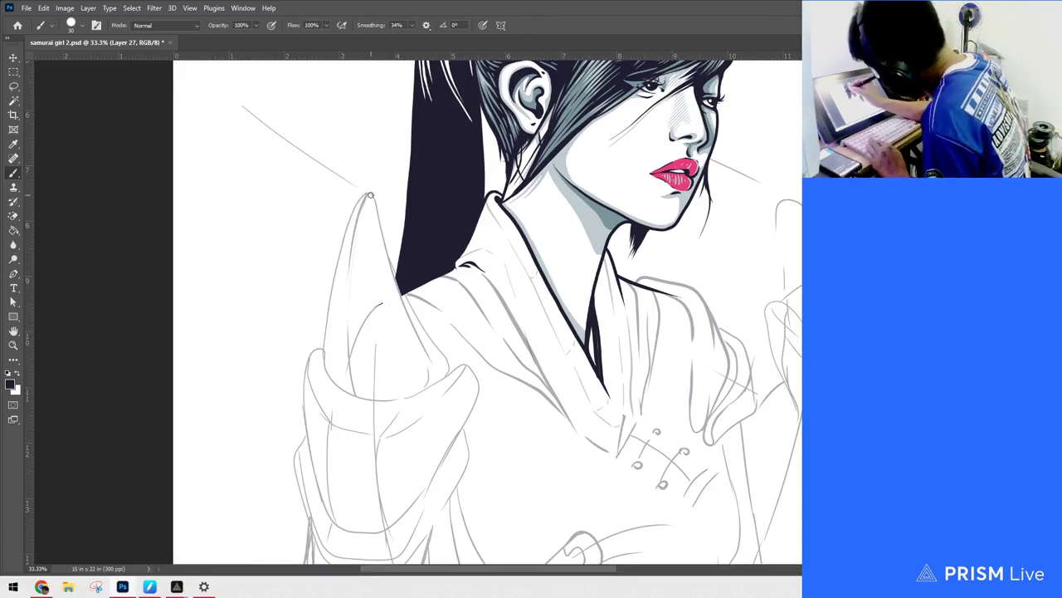
left_click(412, 25)
left_click_drag(414, 38, 429, 38)
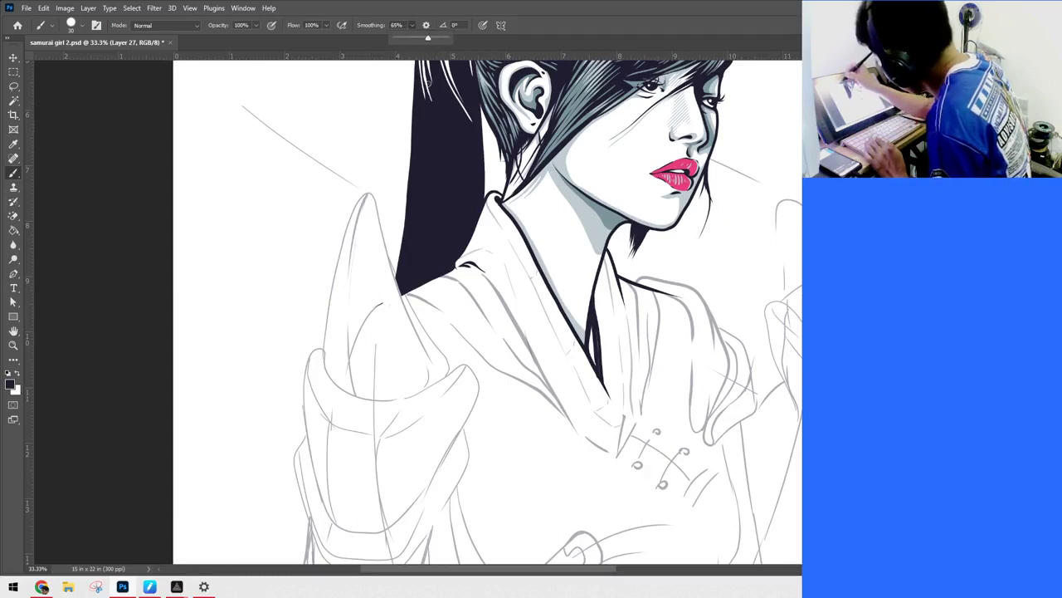
mouse_move(381, 215)
left_mouse_down()
mouse_move(363, 191)
mouse_move(339, 261)
mouse_move(325, 368)
mouse_move(347, 395)
mouse_move(387, 403)
mouse_move(429, 392)
left_mouse_up()
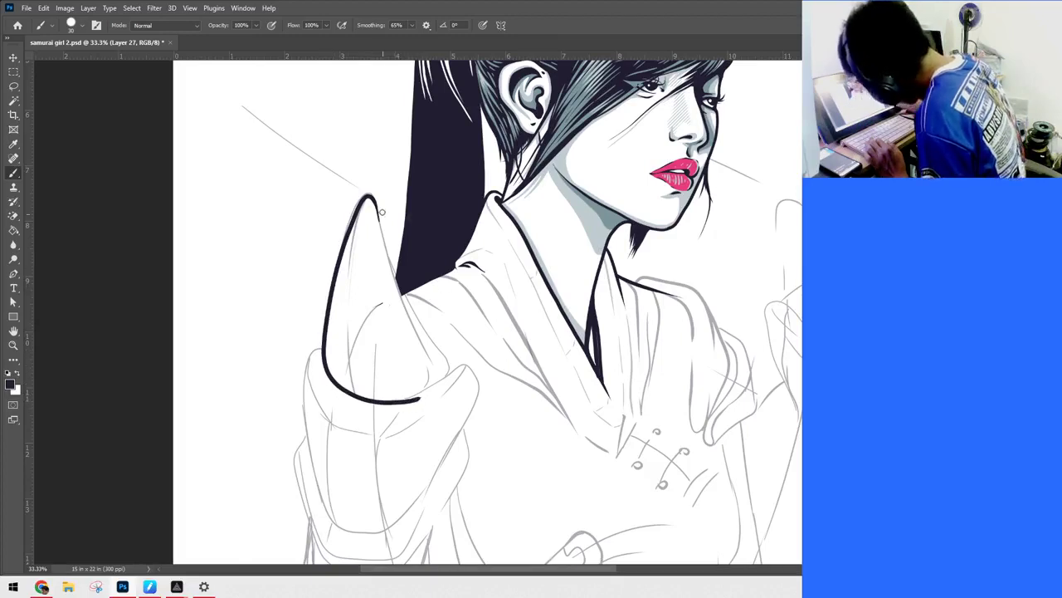
mouse_move(372, 203)
left_mouse_down()
mouse_move(434, 379)
mouse_move(419, 400)
left_mouse_up()
left_click_drag(581, 351, 623, 314)
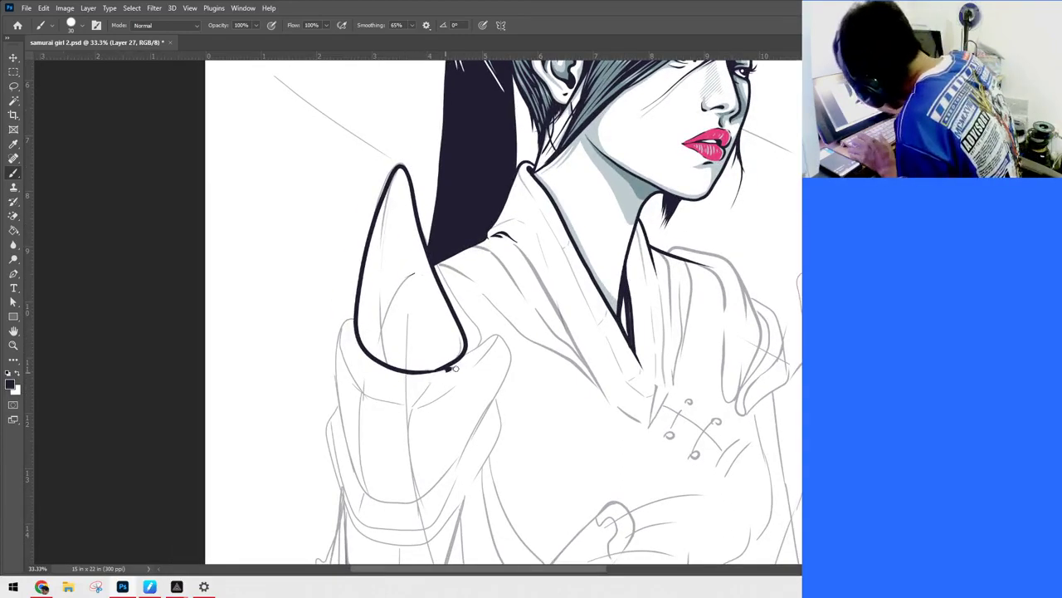
Step: Thicken the spike's edge below the ponytail and fill the corner where it meets the cuff's pointed rim
left_click_drag(600, 325, 586, 431)
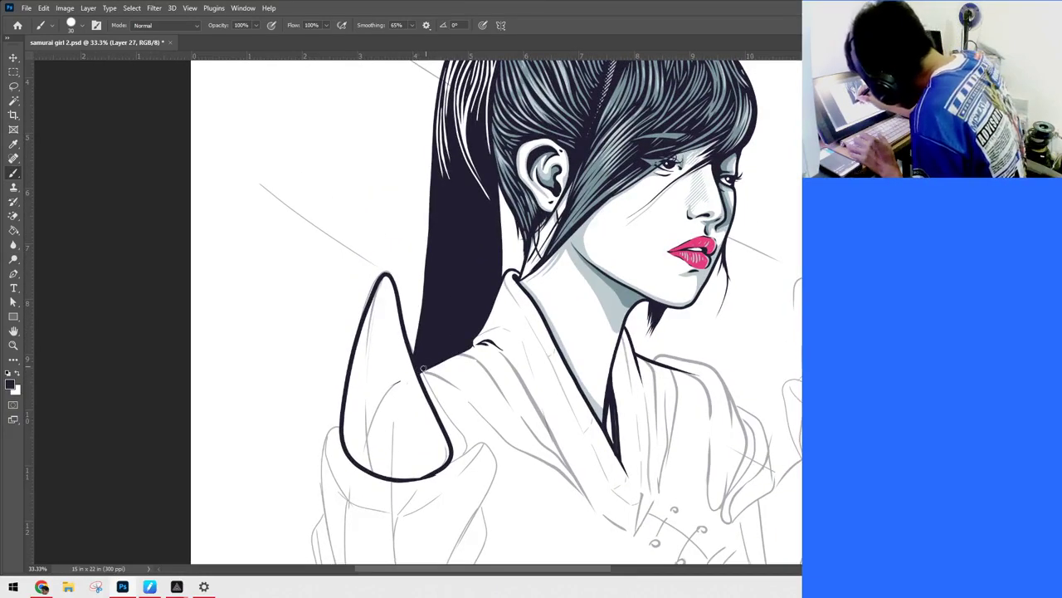
left_click_drag(423, 368, 465, 456)
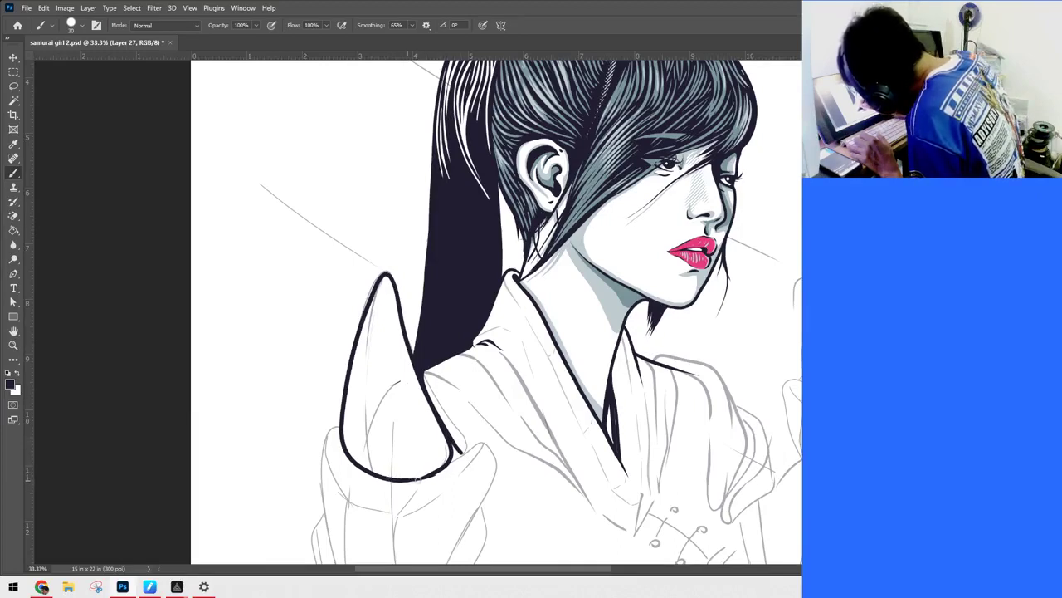
mouse_move(406, 480)
left_mouse_down()
mouse_move(440, 475)
mouse_move(484, 438)
left_mouse_up()
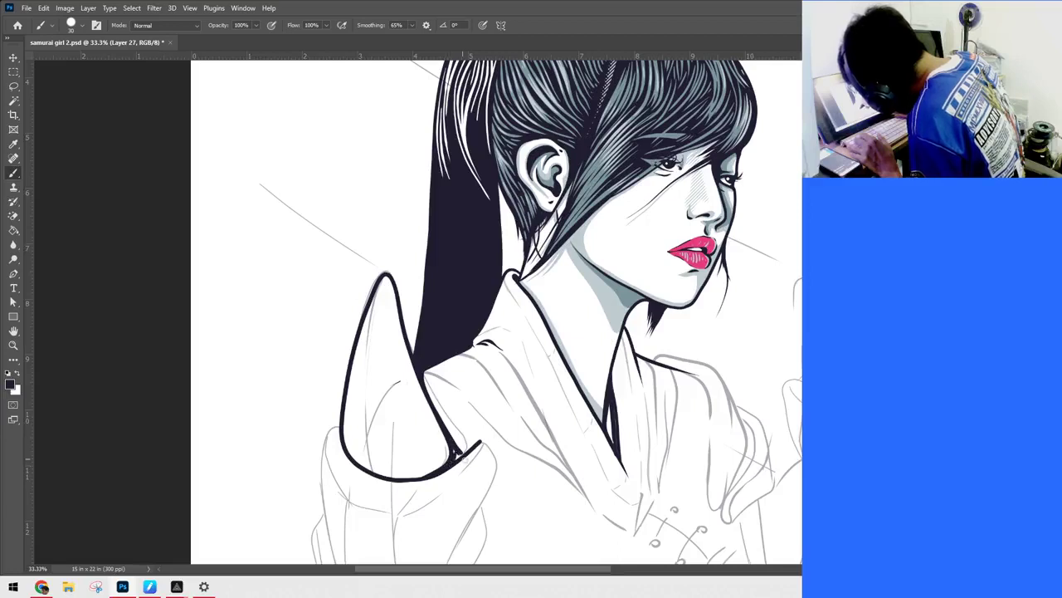
key("space")
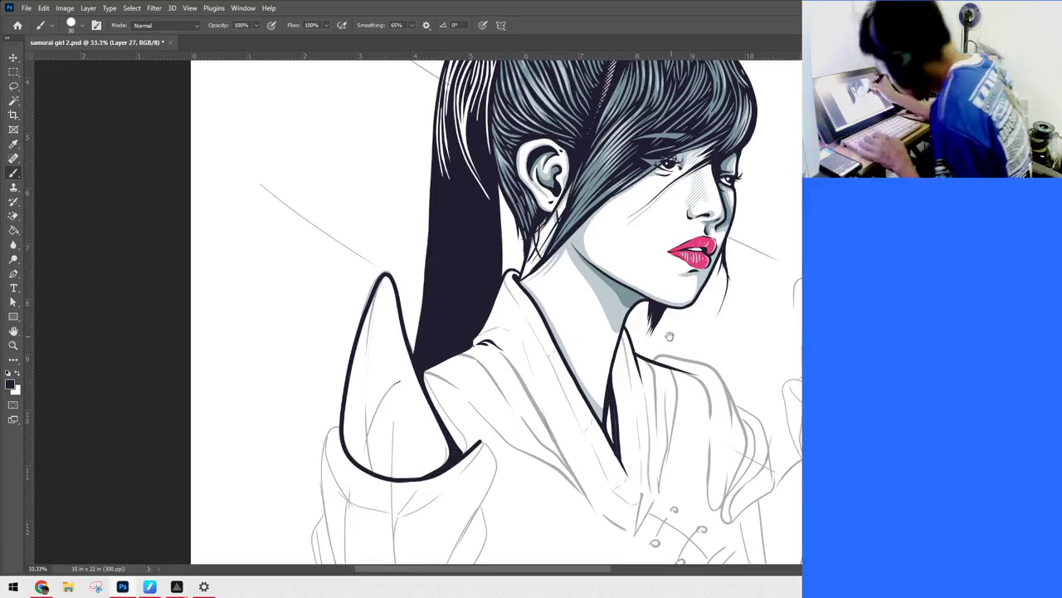
left_click_drag(670, 336, 648, 267)
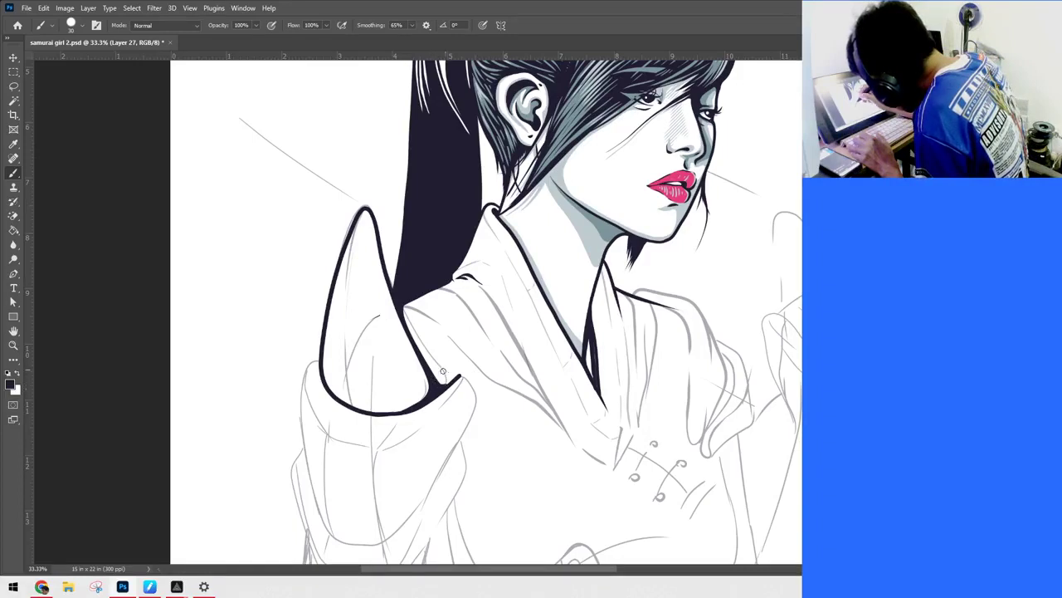
left_click_drag(431, 377, 447, 384)
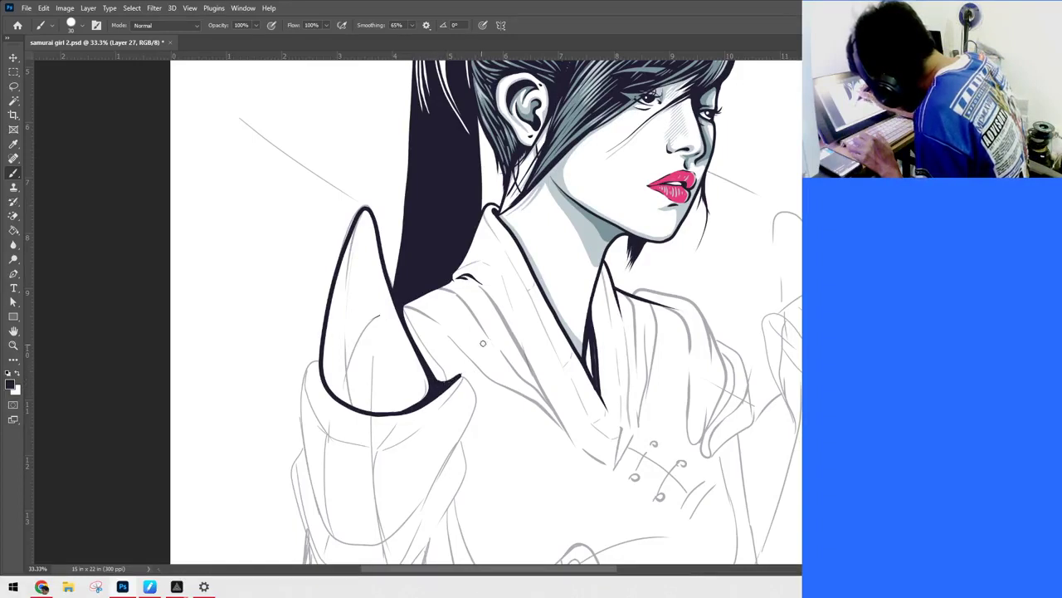
Step: Ink the angular rim band beneath the spike and the armour plate's outer side down to its lower edge
left_click_drag(390, 295, 415, 249)
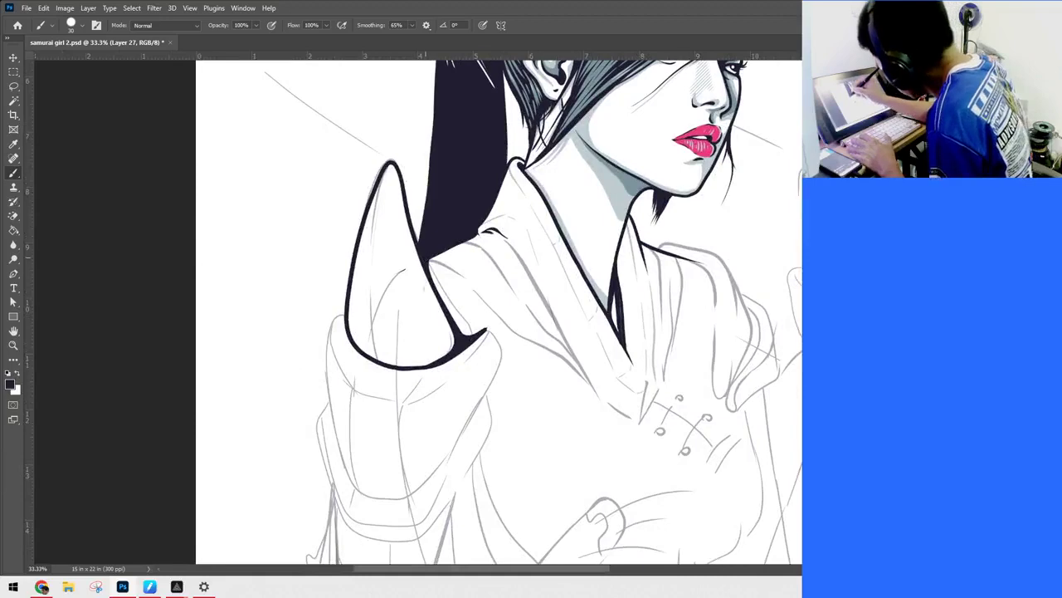
left_click_drag(559, 329, 585, 314)
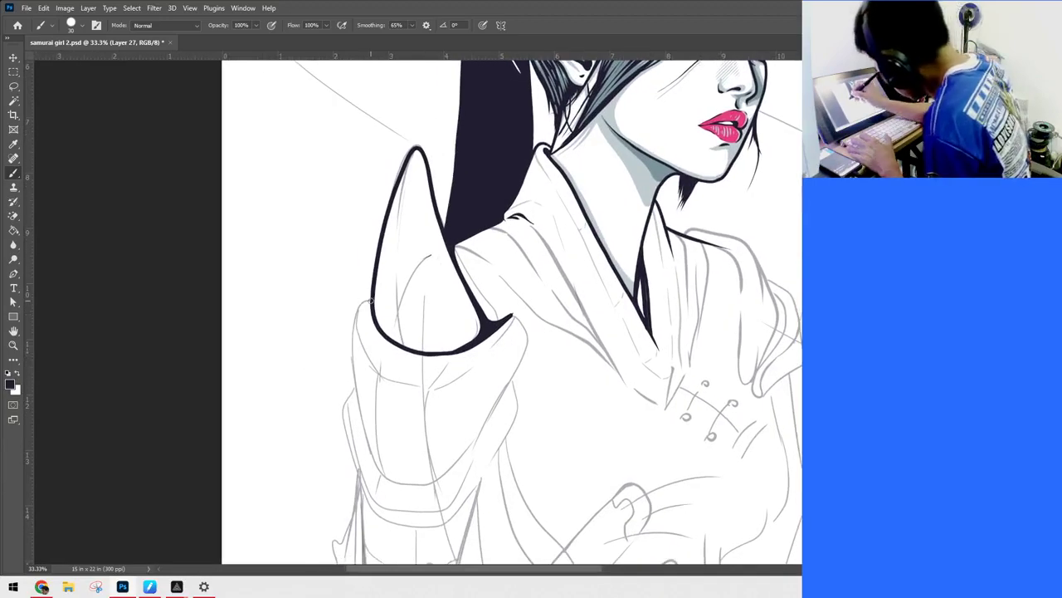
mouse_move(369, 297)
left_mouse_down()
mouse_move(357, 340)
mouse_move(378, 380)
mouse_move(437, 388)
mouse_move(429, 385)
mouse_move(482, 356)
mouse_move(514, 314)
left_mouse_up()
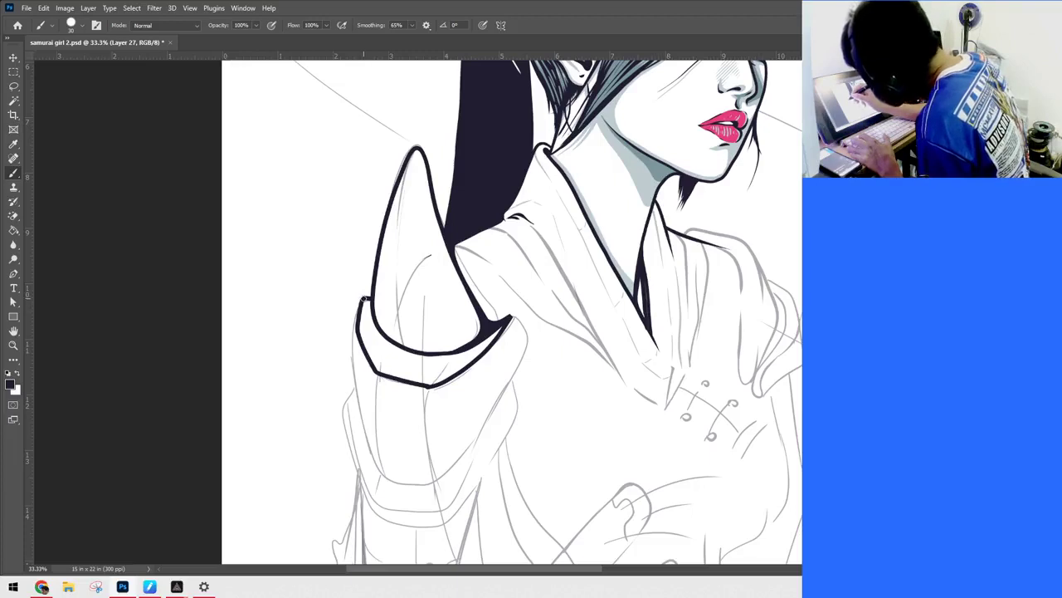
mouse_move(357, 318)
left_mouse_down()
mouse_move(351, 367)
mouse_move(373, 458)
mouse_move(386, 480)
mouse_move(438, 485)
left_mouse_up()
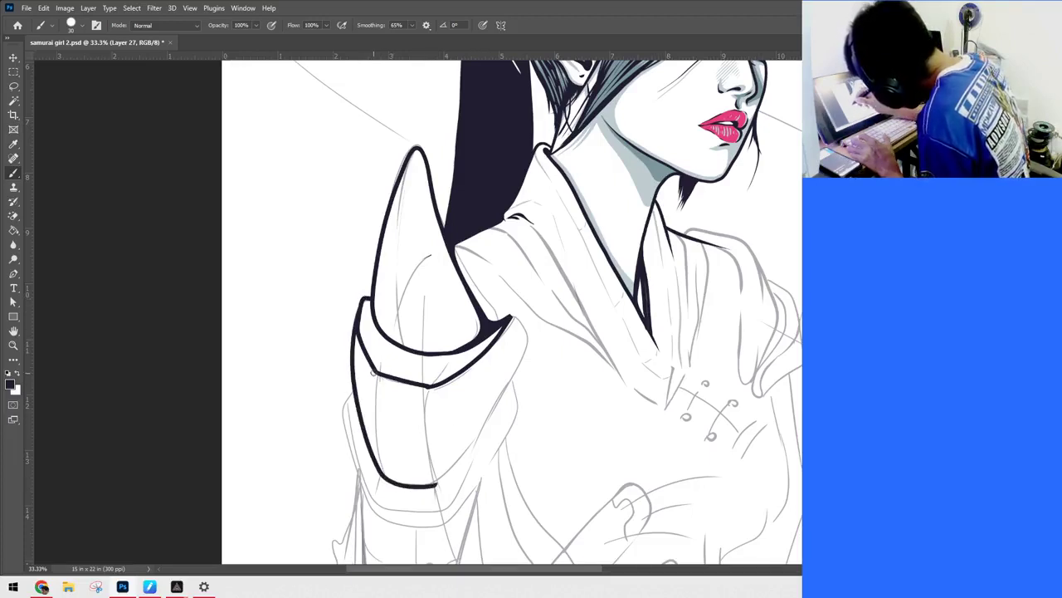
Step: Ink the armour plate's side nearest the torso, from the rim's point down, and continue its lower edge
left_click_drag(730, 333, 699, 385)
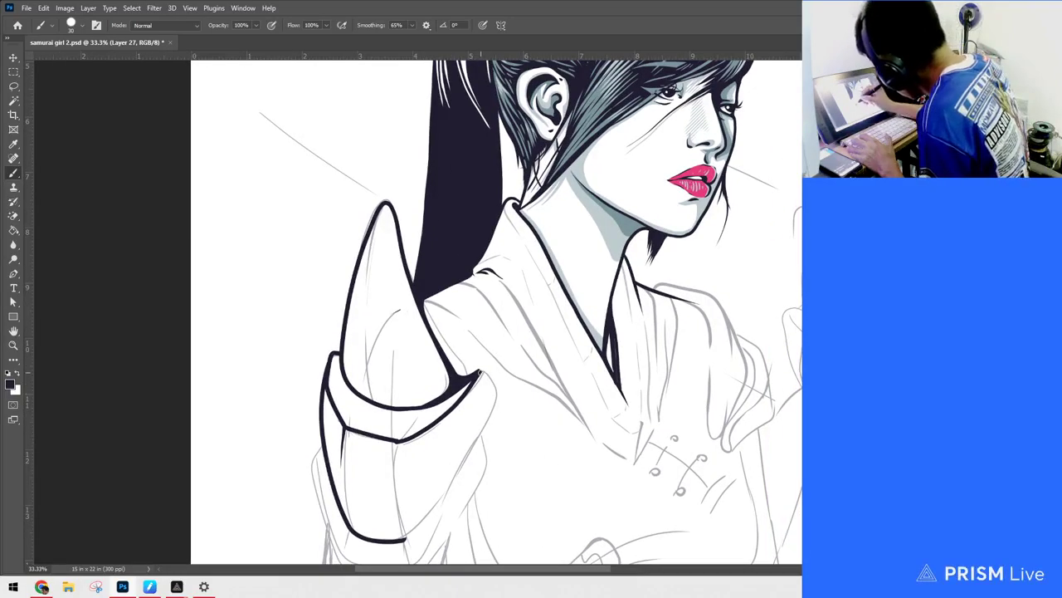
mouse_move(479, 374)
left_mouse_down()
mouse_move(496, 410)
mouse_move(464, 463)
left_mouse_up()
left_click_drag(604, 378, 648, 261)
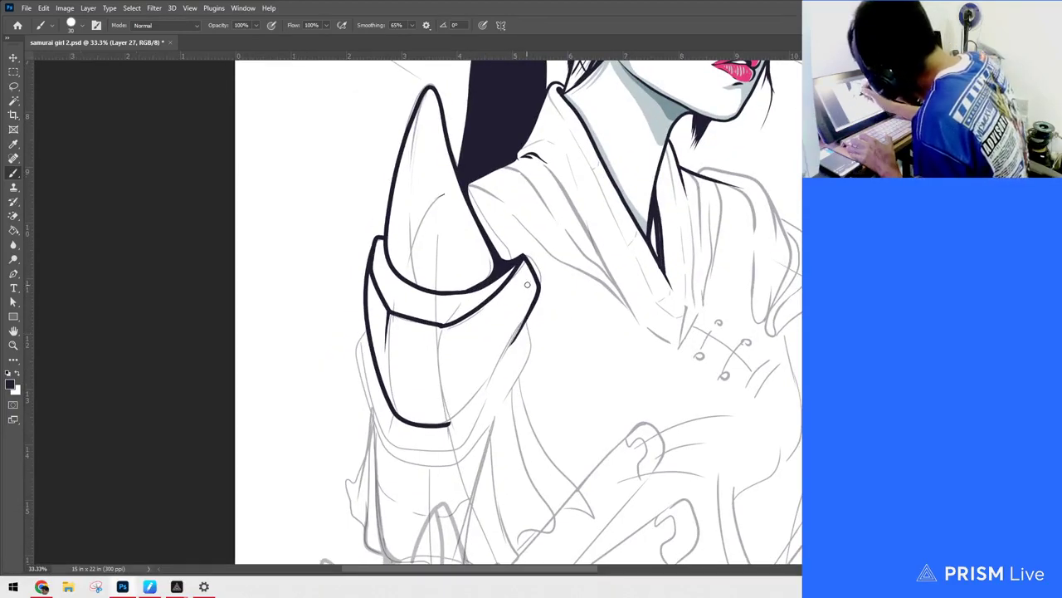
left_click_drag(538, 284, 486, 376)
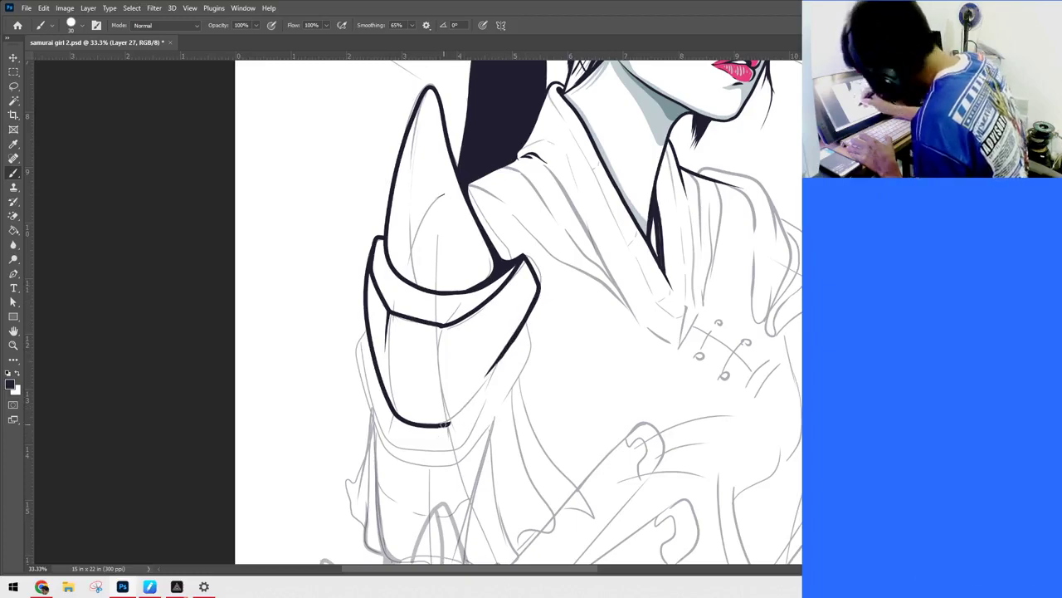
left_click_drag(451, 422, 470, 400)
Step: Check the inked shoulder armour against the whole figure and fade the sketch lines underneath
mouse_move(734, 209)
left_mouse_down()
mouse_move(665, 377)
mouse_move(694, 352)
left_mouse_up()
left_click_drag(725, 428, 727, 353)
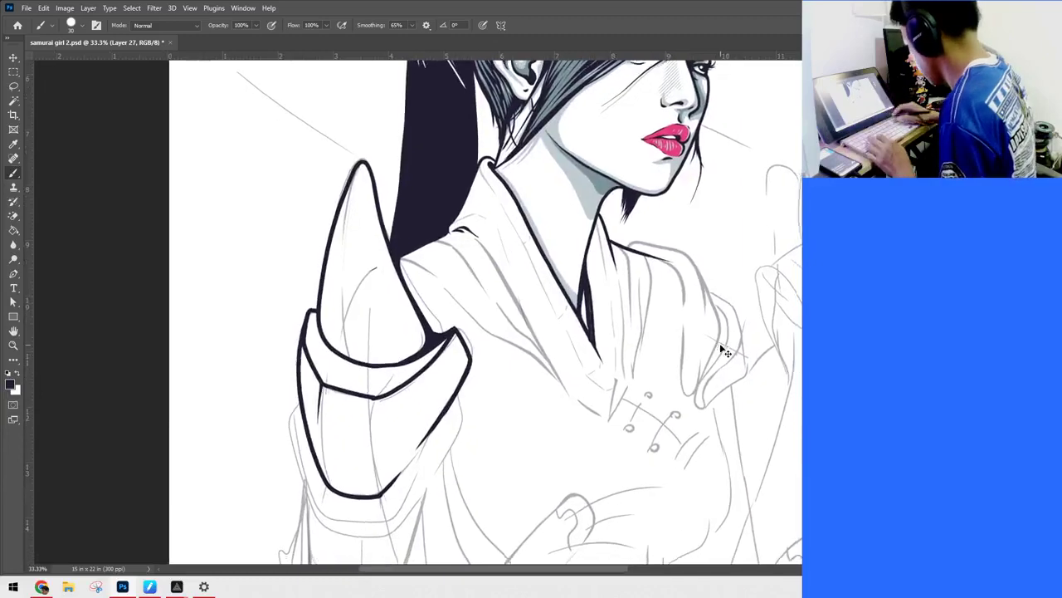
key("ctrl+minus")
left_click_drag(619, 349, 570, 351)
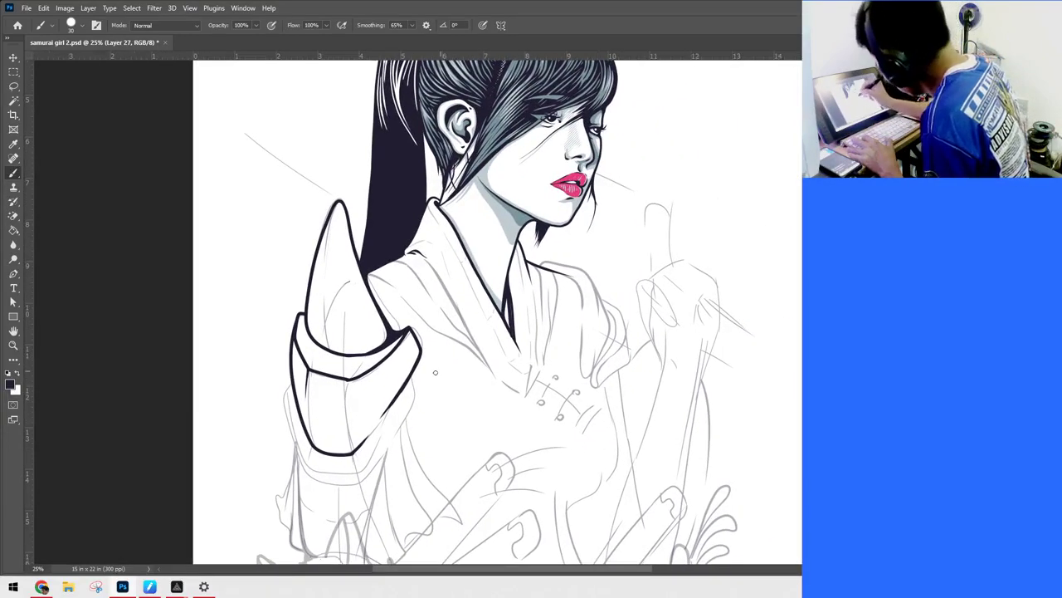
left_click_drag(500, 379, 512, 426)
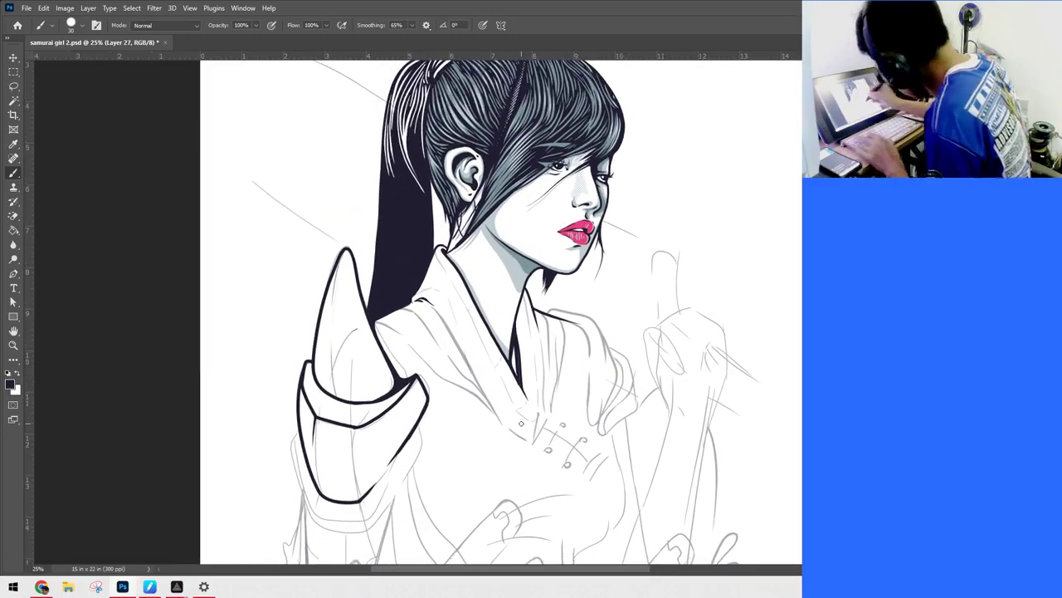
key("ctrl+plus")
key("ctrl+plus")
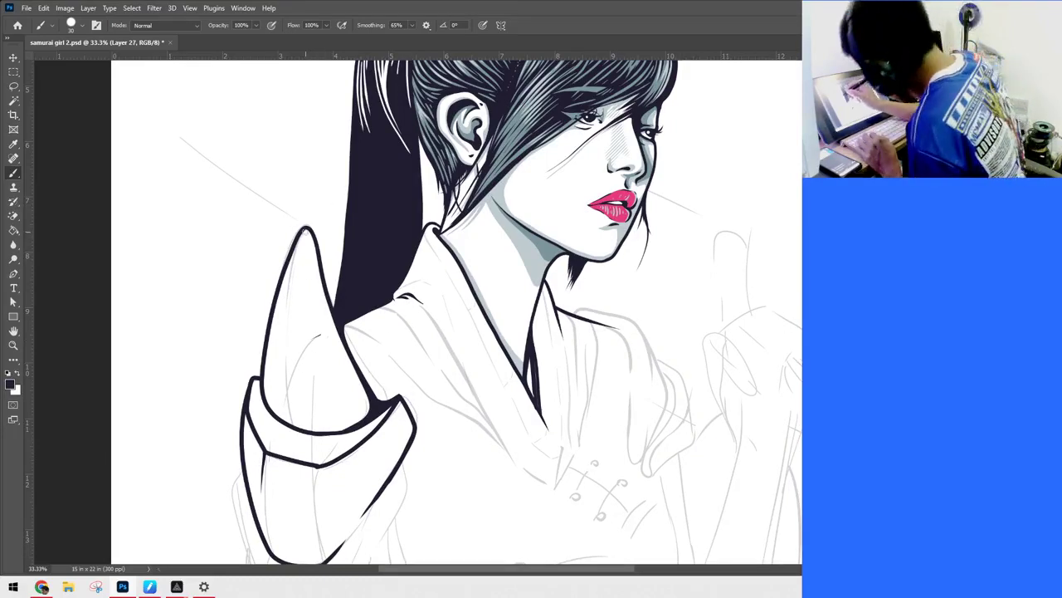
Step: Ink the spike's inner ridge line with a size 15 brush and a wavy inner contour with a size 20 brush
left_click_drag(301, 235, 292, 283)
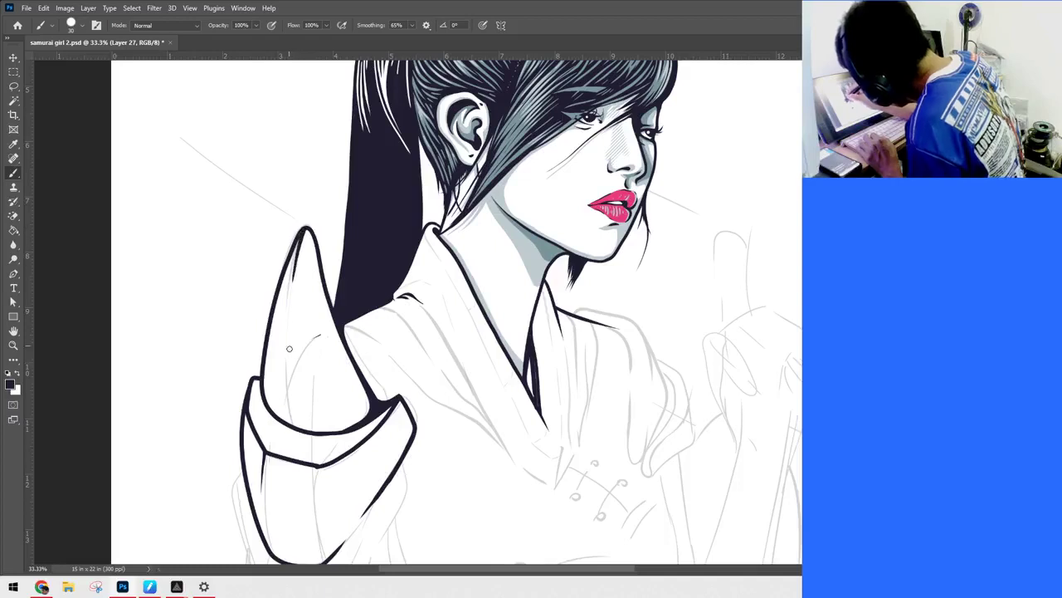
key("ctrl+z")
key("[")
key("[")
key("[")
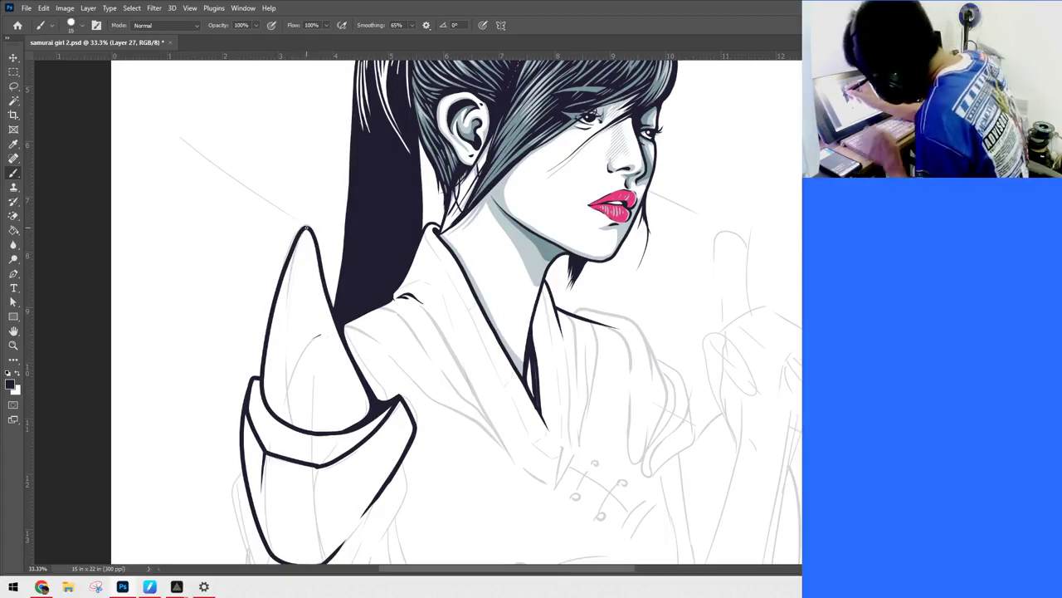
left_click_drag(303, 234, 284, 335)
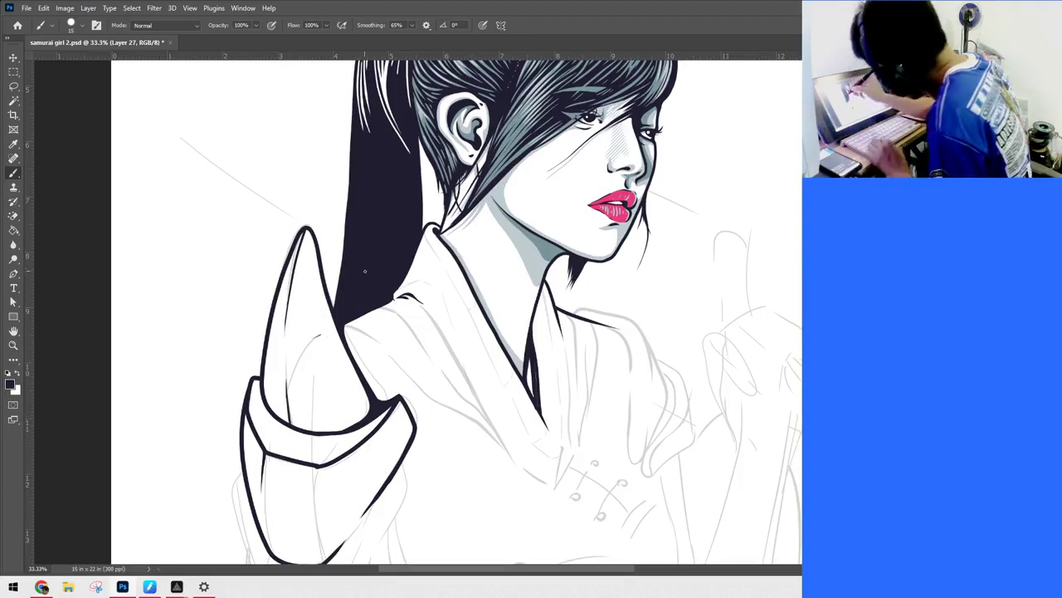
key("]")
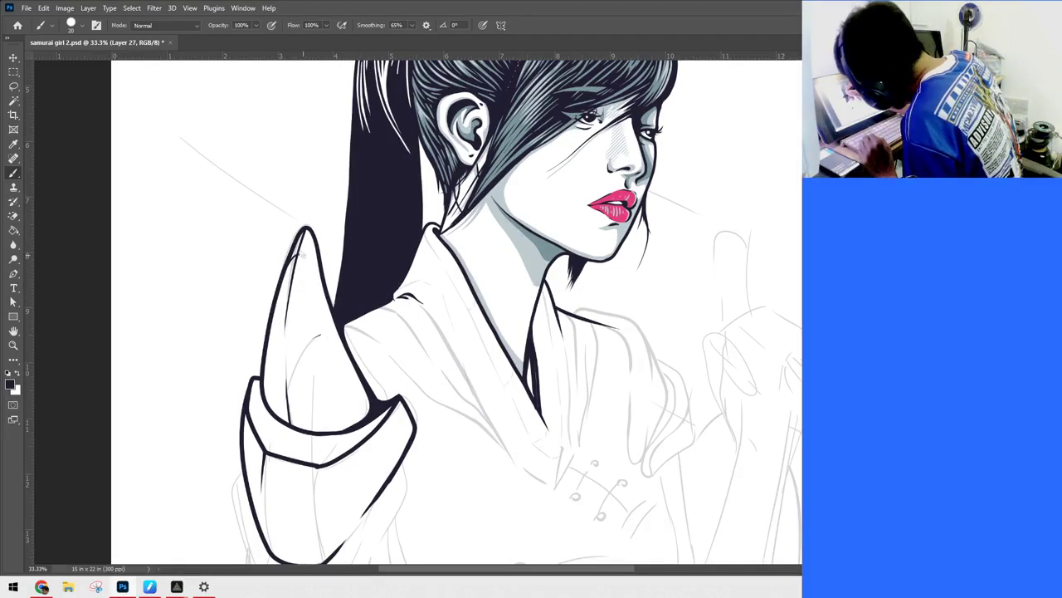
mouse_move(304, 259)
left_mouse_down()
mouse_move(316, 313)
mouse_move(341, 330)
left_mouse_up()
Step: Check which layer holds the short stray mark inside the spike and try to clear it with a freehand selection
scroll(676, 434, "down", 3)
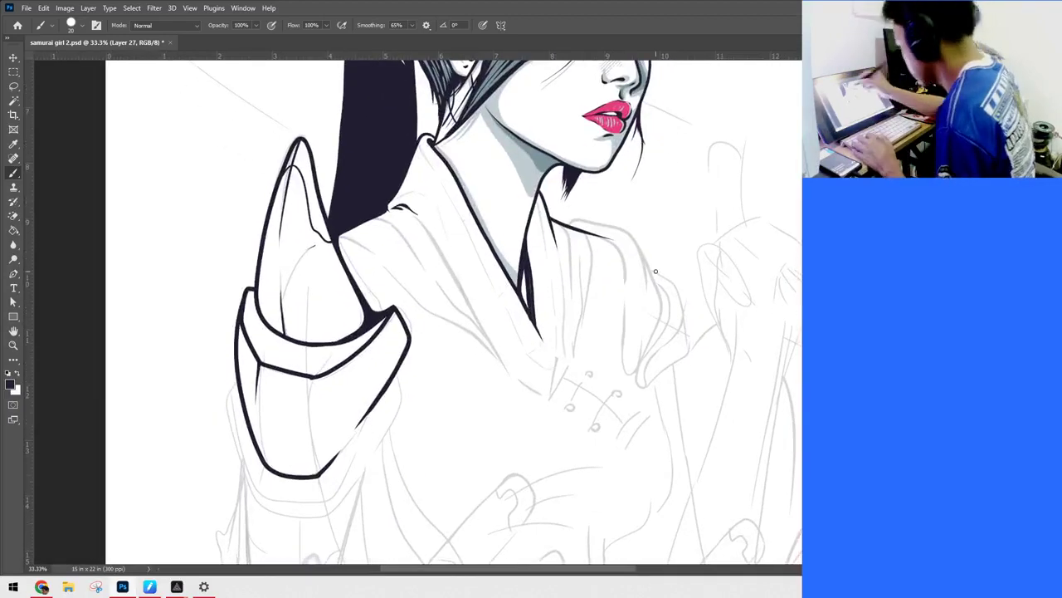
key("ctrl+")
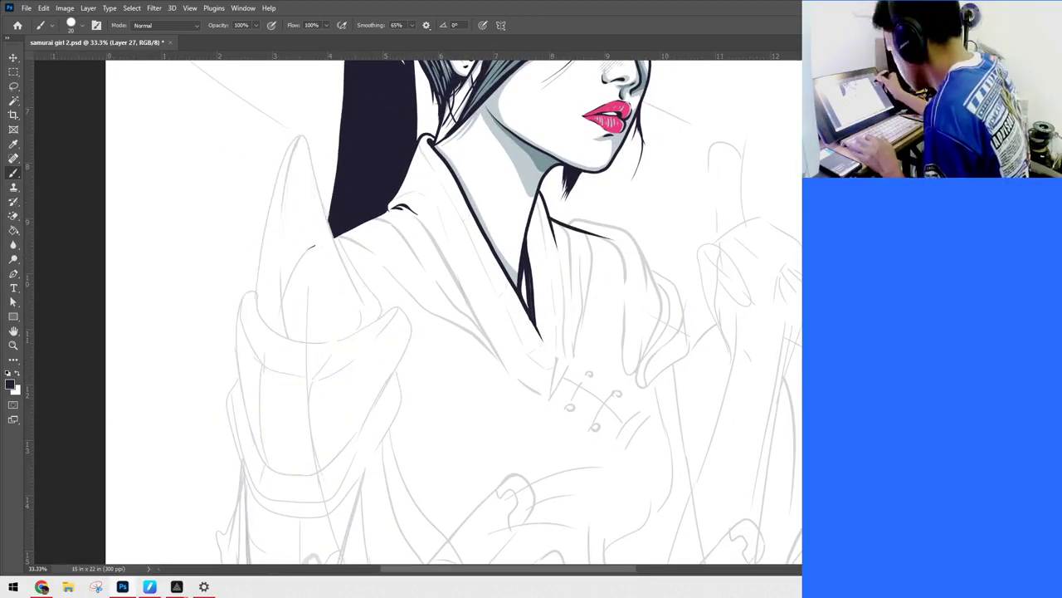
key("ctrl+")
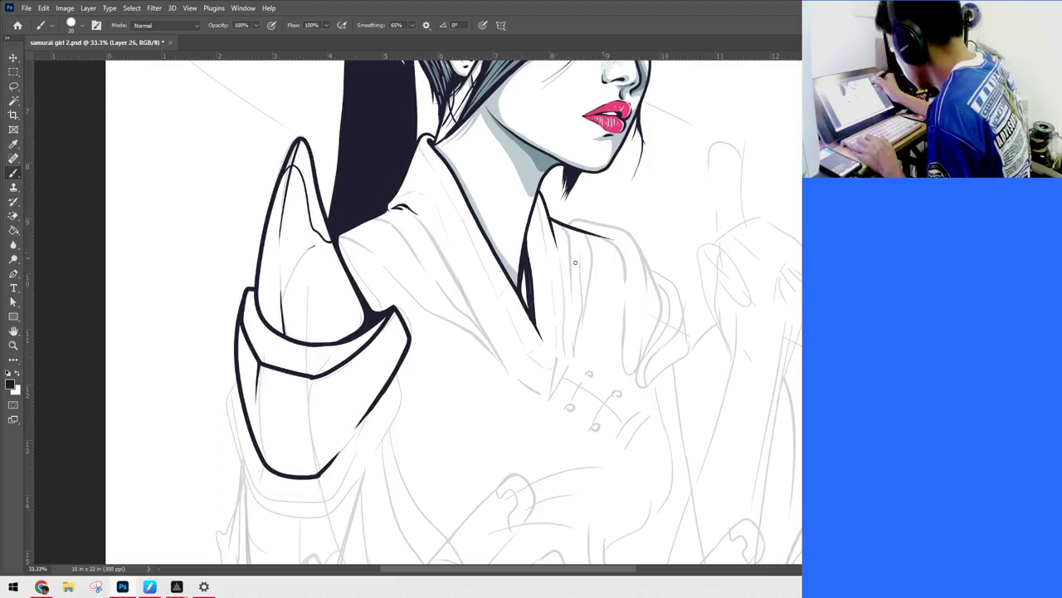
key("l")
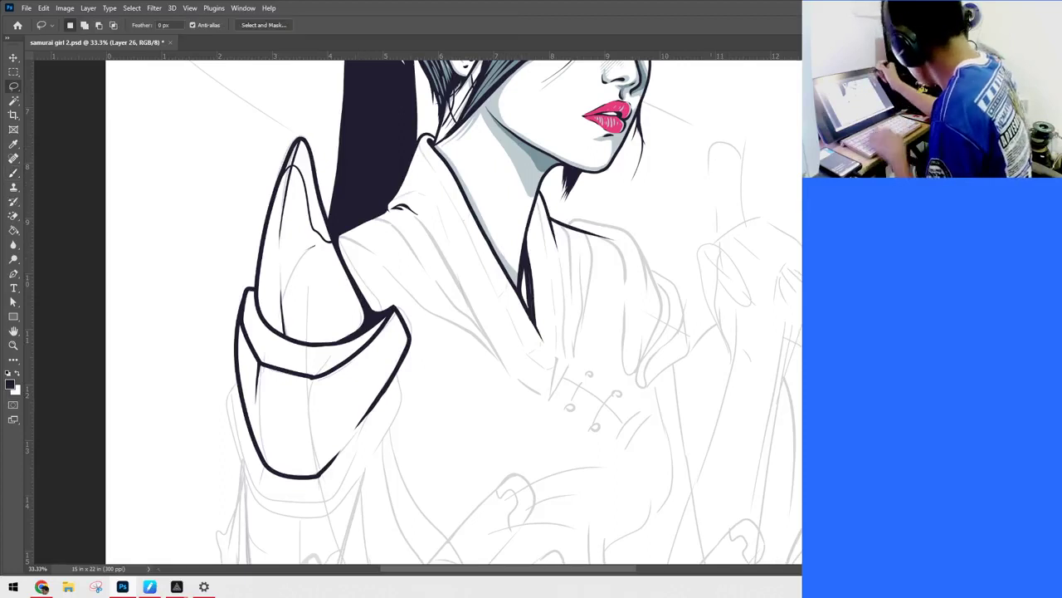
key("ctrl+comma")
key("ctrl+comma")
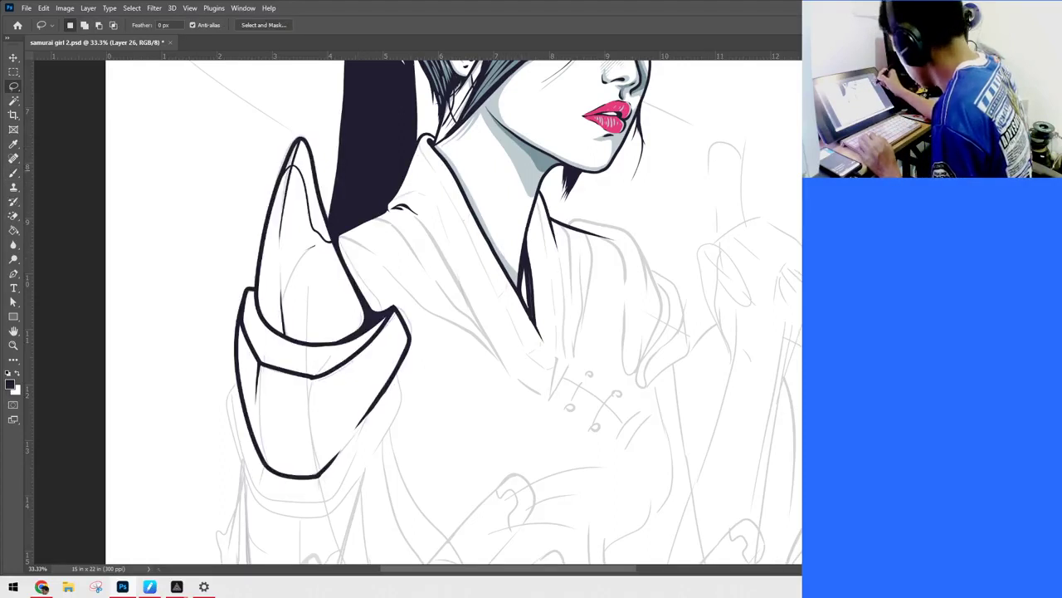
mouse_move(324, 250)
left_mouse_down()
mouse_move(301, 237)
mouse_move(325, 253)
left_mouse_up()
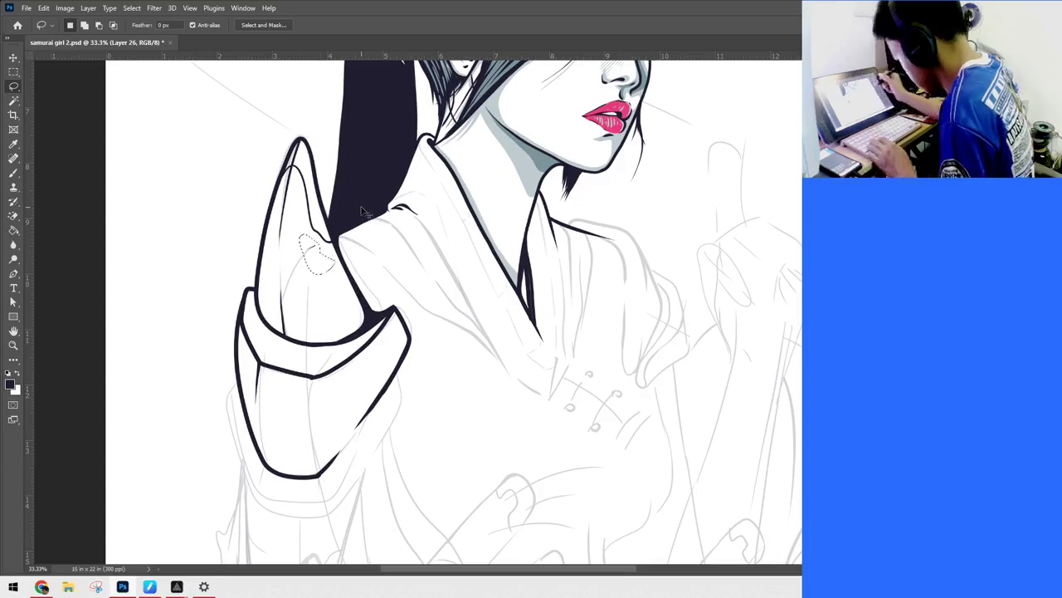
key("ctrl+shift+alt+n")
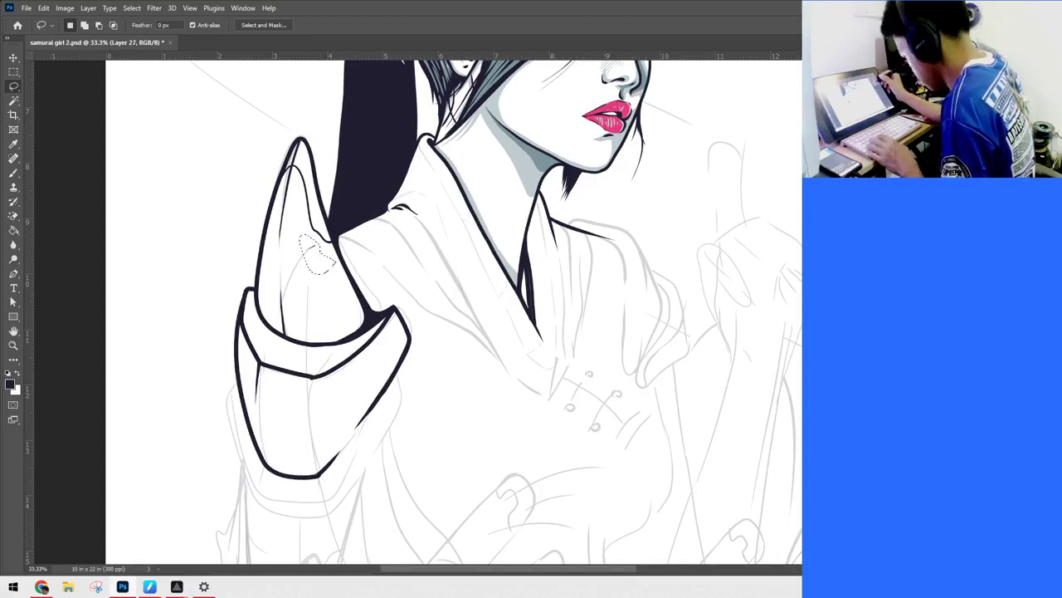
key("alt+BackSpace")
left_click(517, 220)
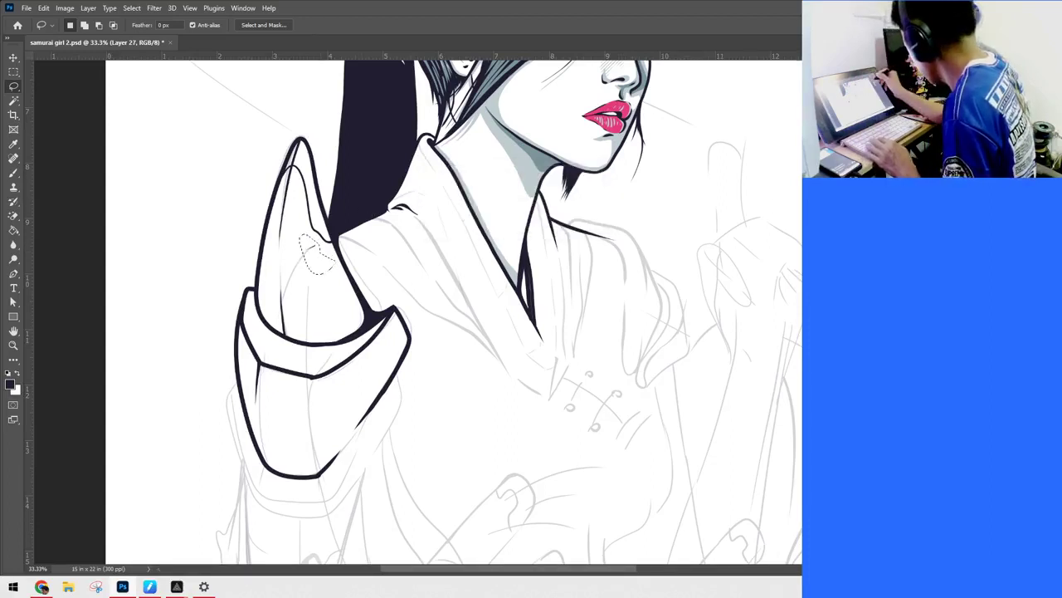
key("ctrl+d")
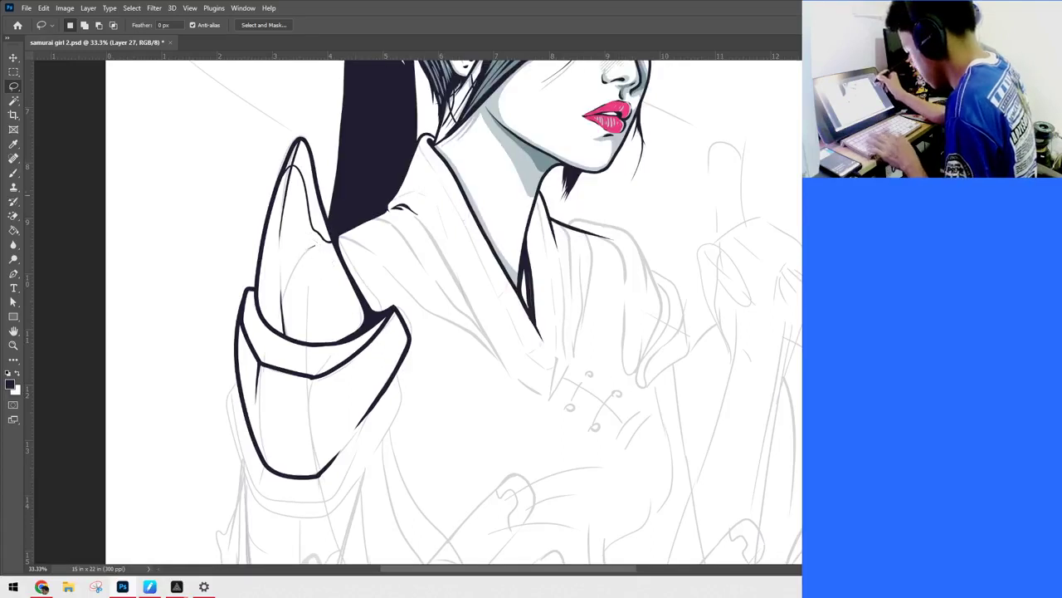
key("v")
left_click(319, 251)
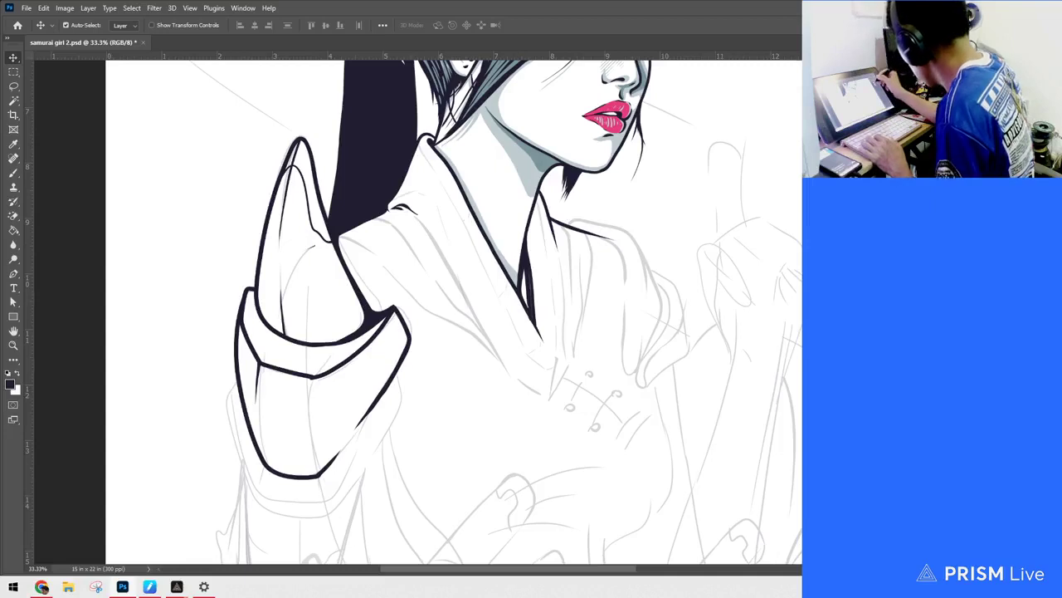
key("alt+bracketleft")
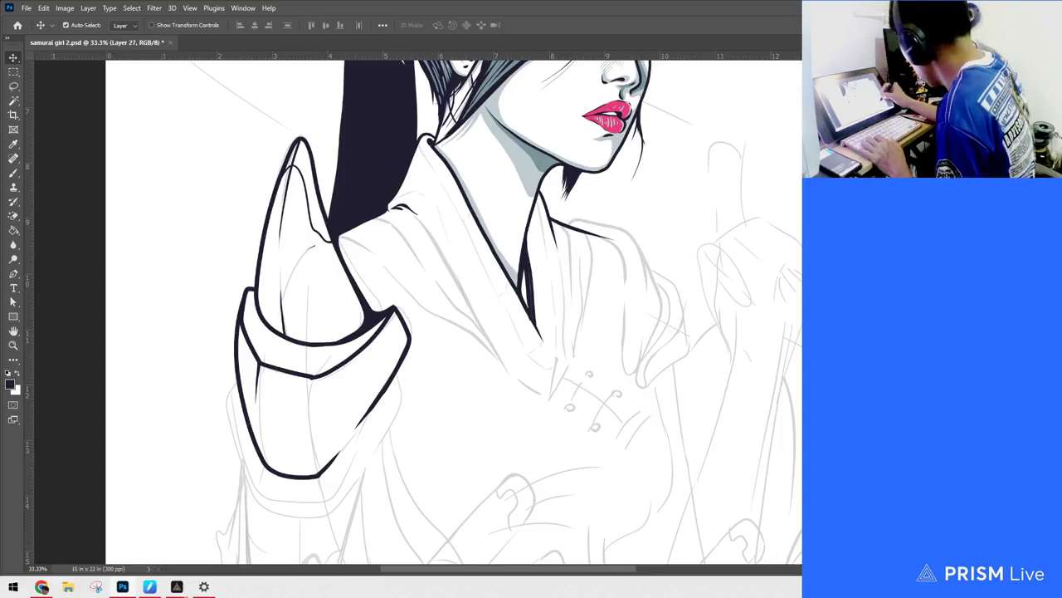
Step: Ink a row of small overlapping scales down the spike's torso-side edge to the rim with a size 20 brush
key("b")
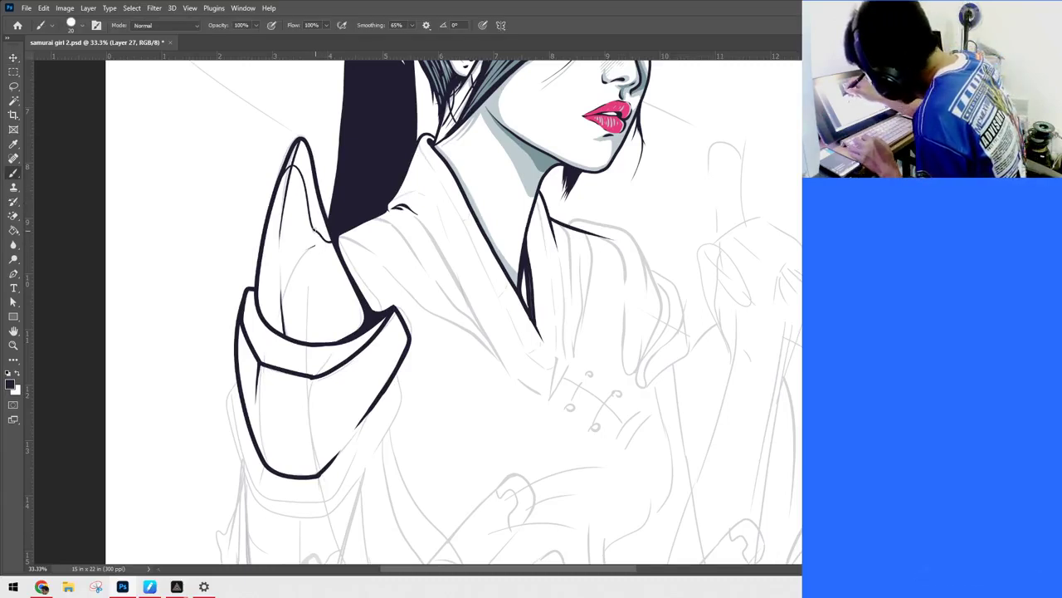
mouse_move(312, 229)
left_mouse_down()
mouse_move(317, 251)
mouse_move(338, 260)
mouse_move(319, 246)
mouse_move(332, 265)
mouse_move(344, 268)
mouse_move(339, 256)
mouse_move(325, 259)
mouse_move(341, 287)
left_mouse_up()
key("ctrl+z")
key("ctrl+z")
key("ctrl+z")
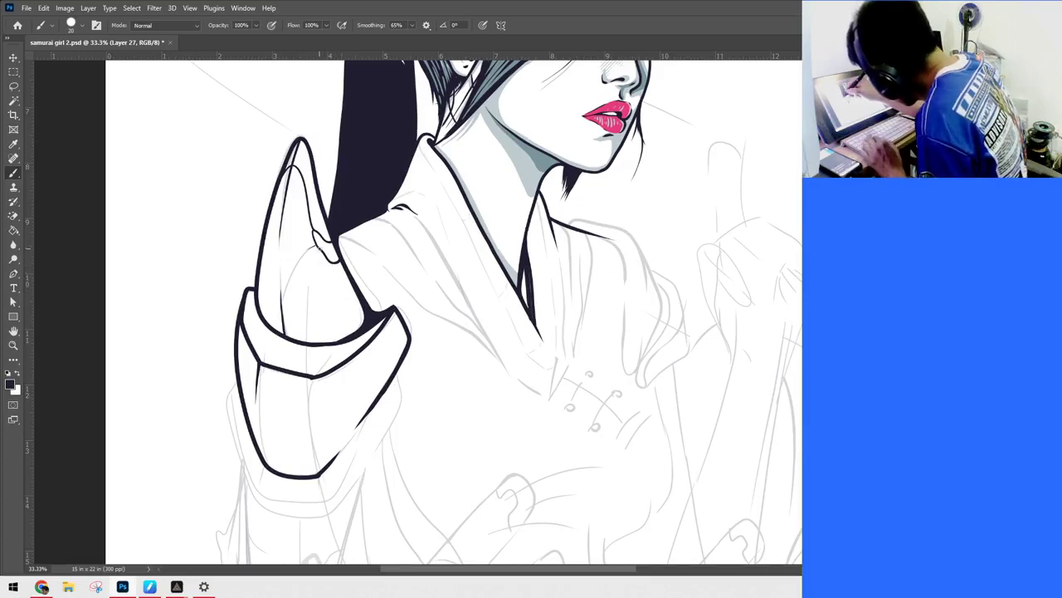
mouse_move(316, 241)
left_mouse_down()
mouse_move(371, 326)
mouse_move(342, 342)
mouse_move(357, 319)
mouse_move(359, 332)
left_mouse_up()
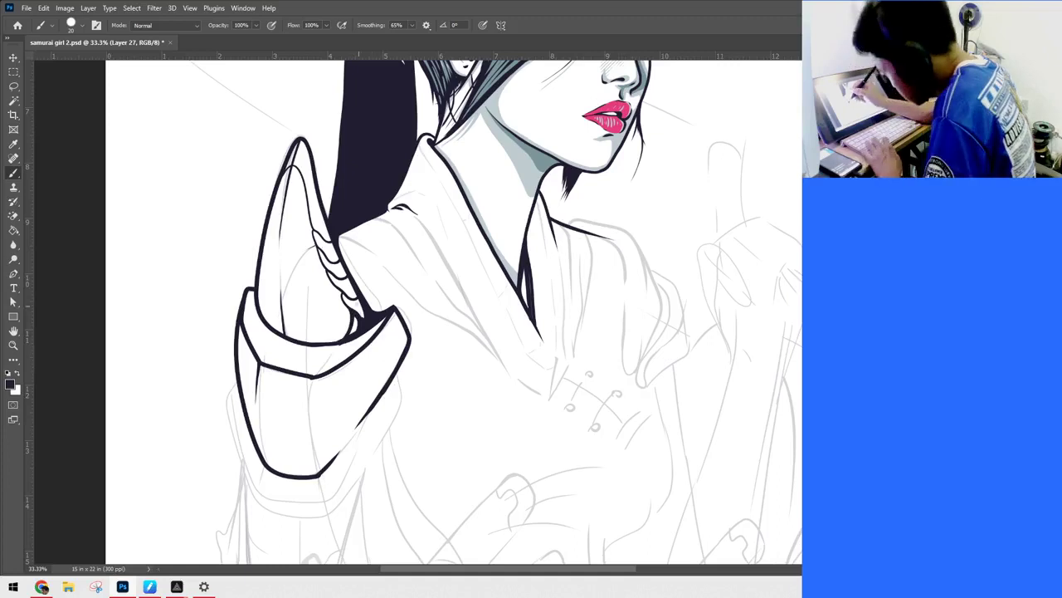
Step: Thicken the inner contour near the spike's tip and add thin accent lines beside it and along the scales
left_click_drag(427, 347, 446, 379)
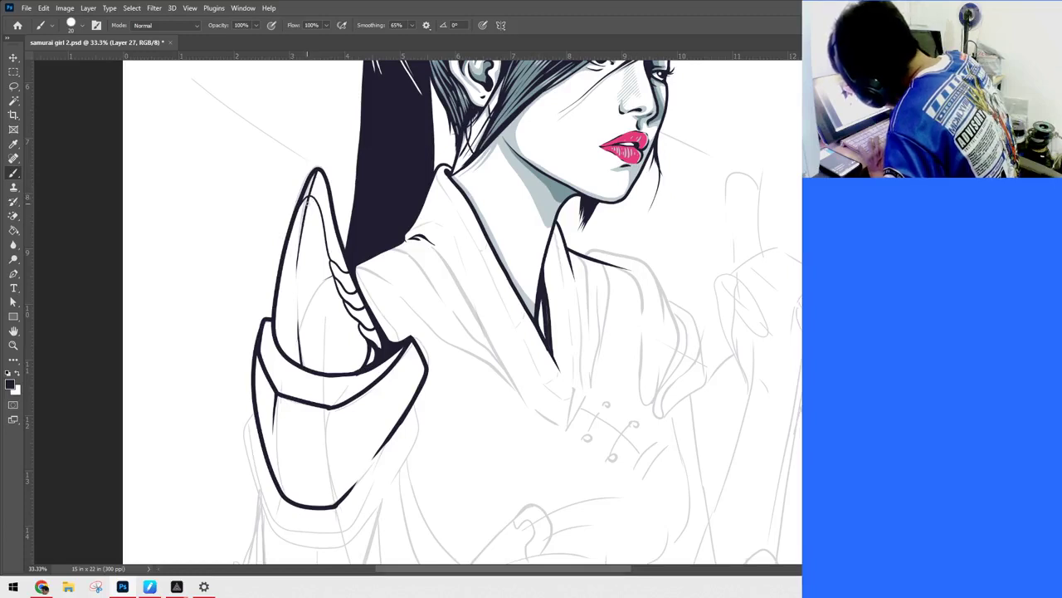
left_click_drag(308, 197, 332, 259)
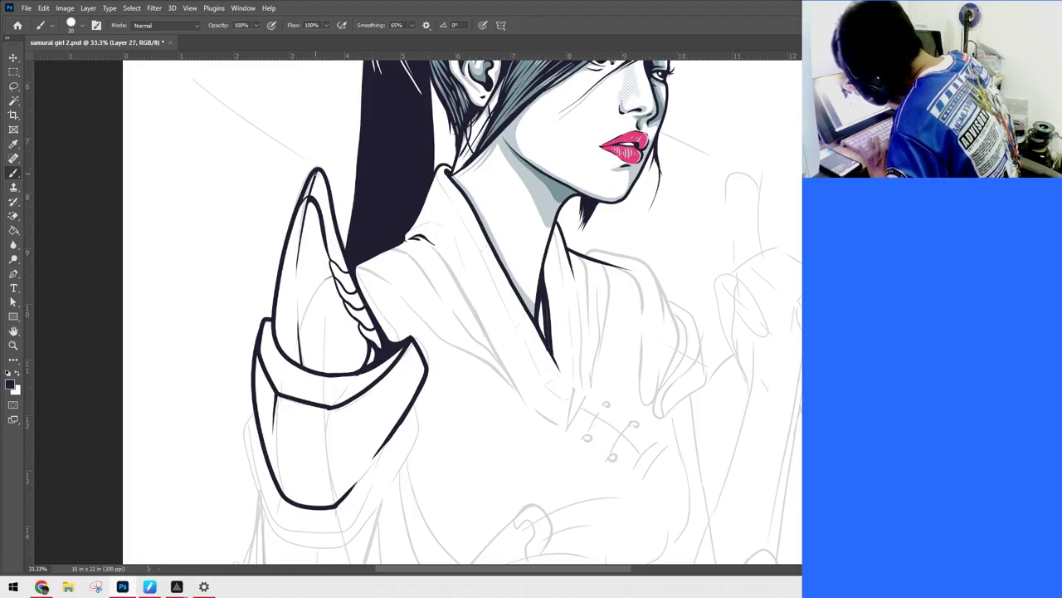
left_click_drag(316, 173, 336, 249)
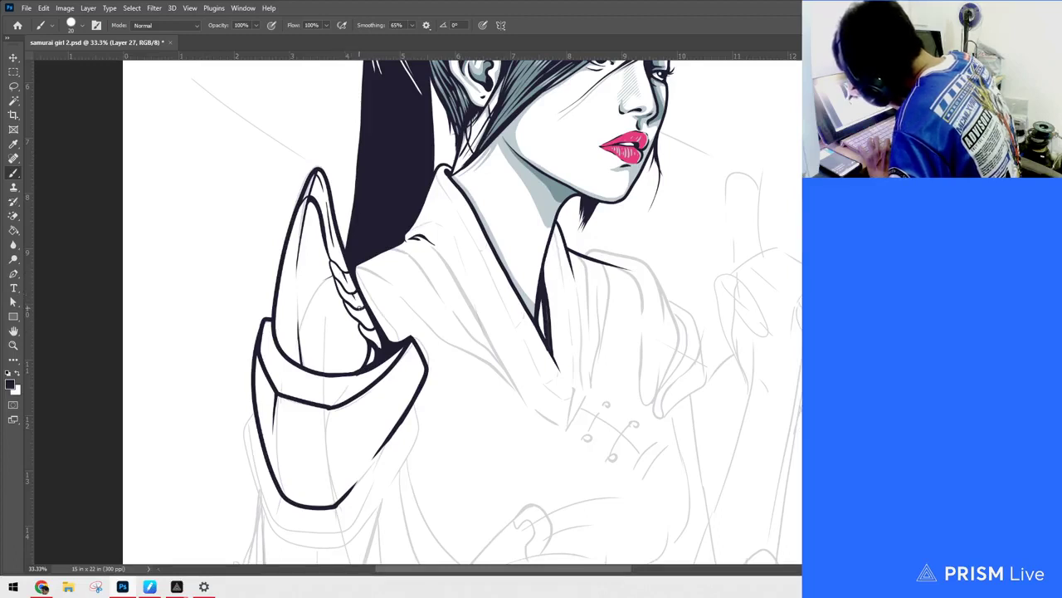
left_click_drag(360, 308, 367, 321)
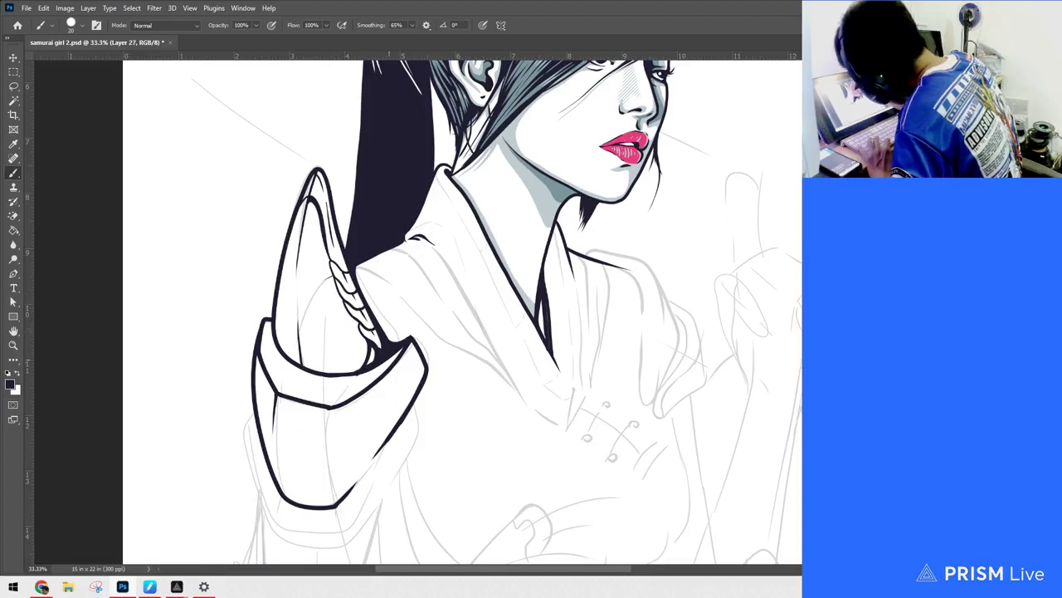
Step: Ink an inner rim line with a size 20 brush and fill the shadow around the spike's base with size 40
left_click_drag(650, 420, 685, 384)
left_click_drag(450, 356, 459, 275)
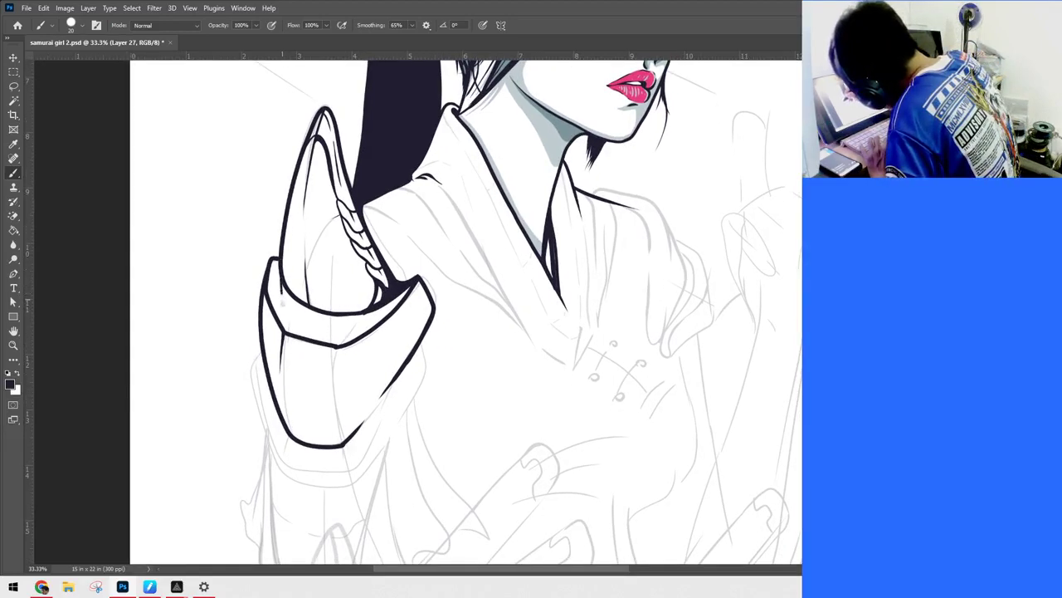
mouse_move(283, 307)
left_mouse_down()
mouse_move(296, 325)
mouse_move(343, 335)
mouse_move(388, 300)
left_mouse_up()
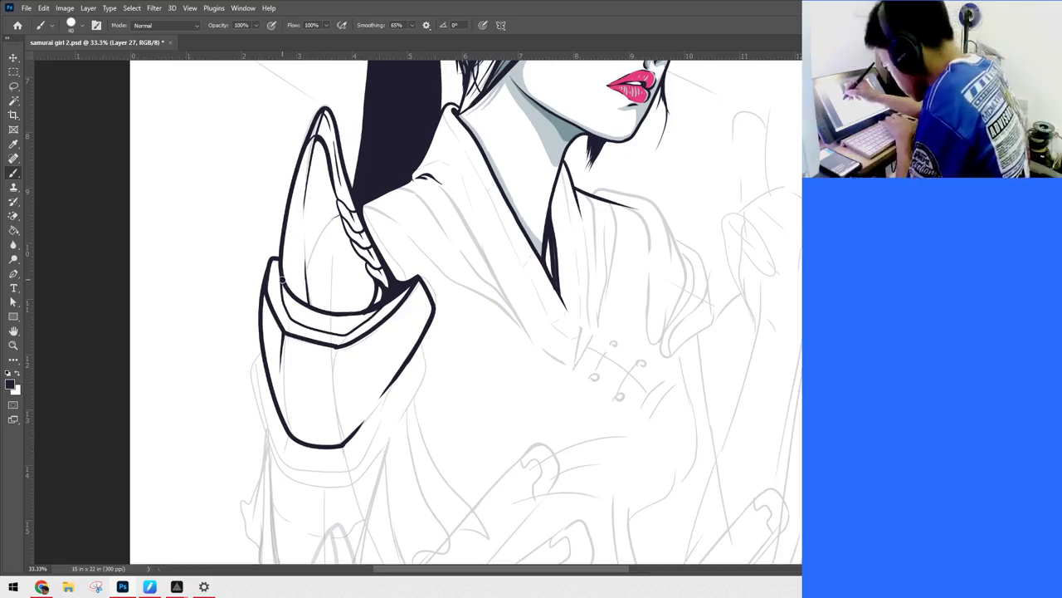
mouse_move(281, 267)
left_mouse_down()
mouse_move(296, 315)
mouse_move(333, 329)
mouse_move(383, 304)
left_mouse_up()
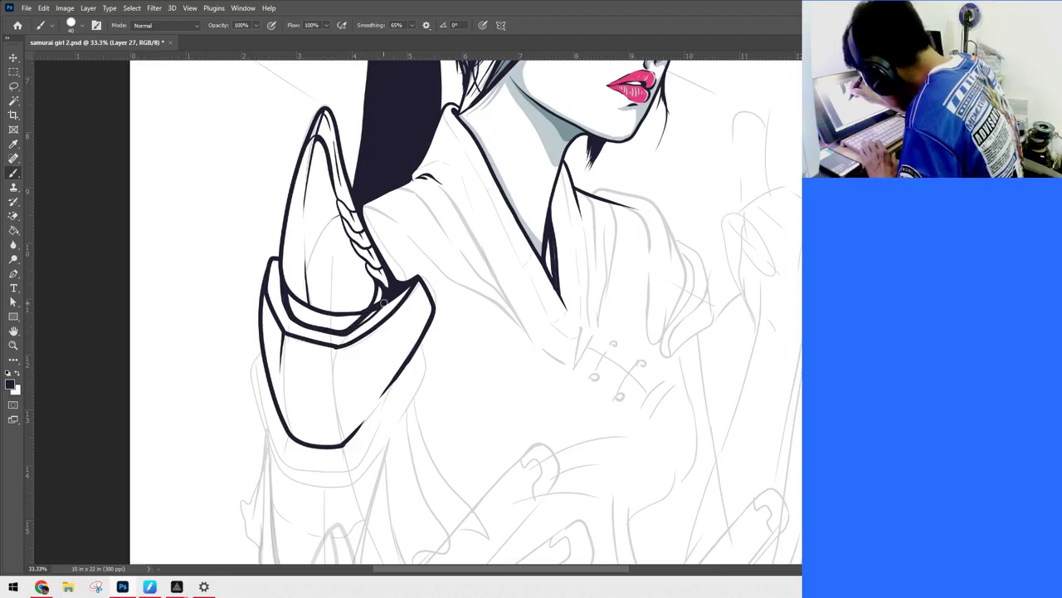
mouse_move(286, 296)
left_mouse_down()
mouse_move(368, 316)
mouse_move(287, 299)
mouse_move(336, 332)
mouse_move(356, 325)
mouse_move(318, 327)
mouse_move(283, 294)
mouse_move(325, 322)
mouse_move(352, 320)
mouse_move(324, 326)
mouse_move(298, 305)
mouse_move(367, 316)
mouse_move(309, 313)
mouse_move(309, 277)
mouse_move(282, 251)
mouse_move(306, 298)
mouse_move(305, 271)
mouse_move(307, 315)
mouse_move(305, 287)
left_mouse_up()
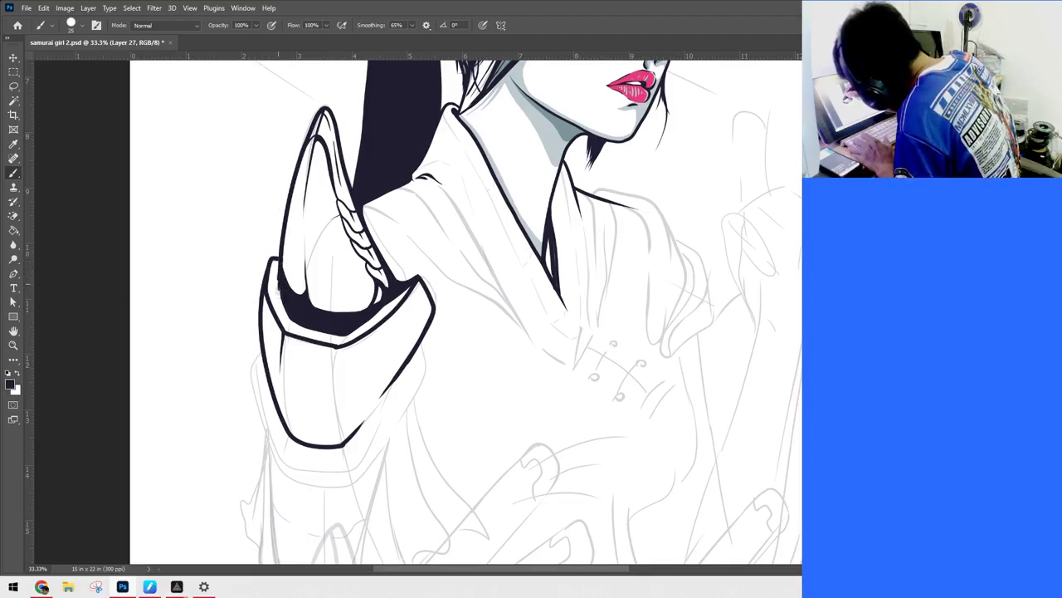
Step: Refine the shadow's edges at the spike's base with a size 25 brush and shape small white highlights in it
mouse_move(291, 324)
left_mouse_down()
mouse_move(340, 329)
mouse_move(293, 289)
mouse_move(316, 328)
mouse_move(285, 317)
mouse_move(331, 340)
mouse_move(284, 318)
mouse_move(345, 338)
left_mouse_up()
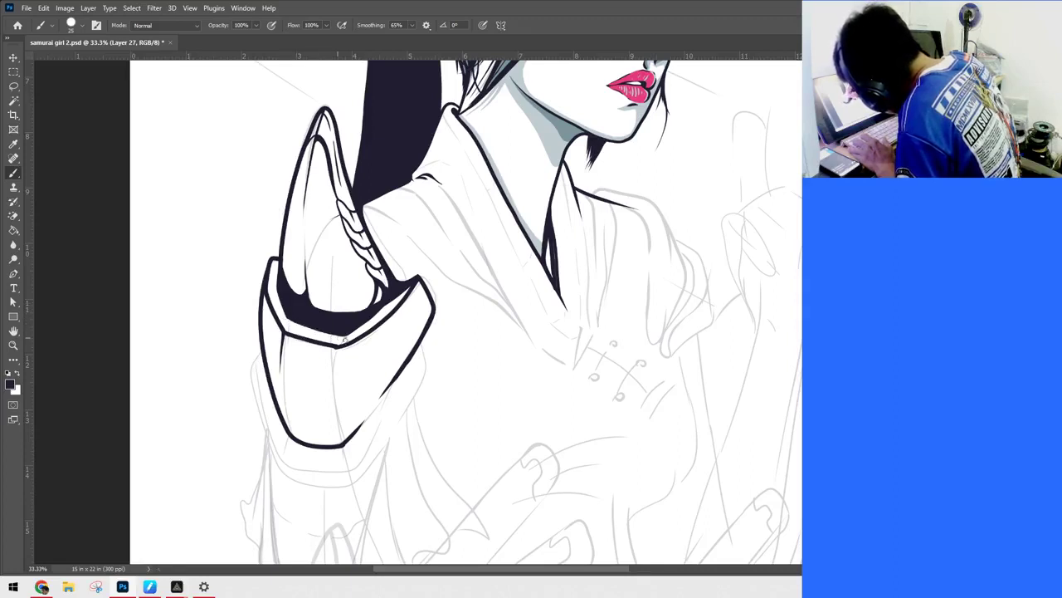
mouse_move(285, 289)
left_mouse_down()
mouse_move(286, 249)
mouse_move(286, 296)
mouse_move(316, 310)
mouse_move(335, 342)
left_mouse_up()
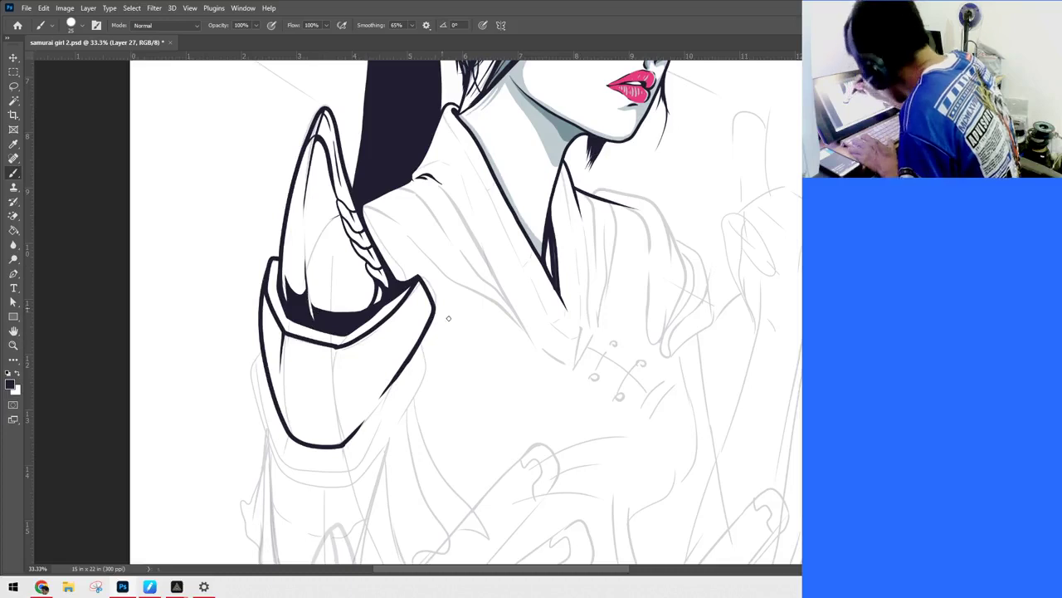
left_click_drag(515, 421, 508, 434)
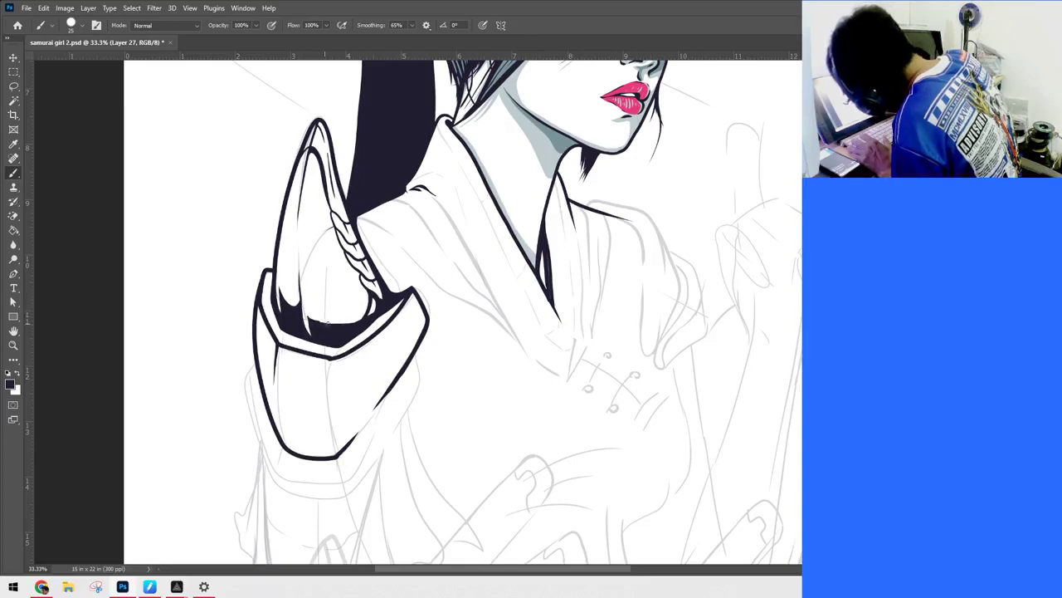
left_click_drag(328, 324, 366, 285)
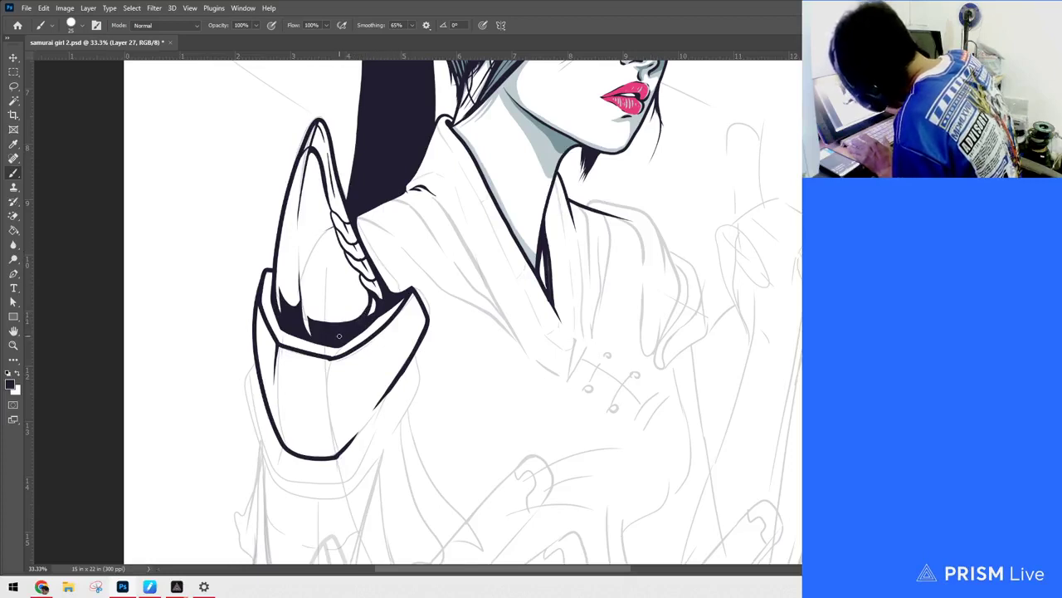
left_click_drag(350, 331, 352, 330)
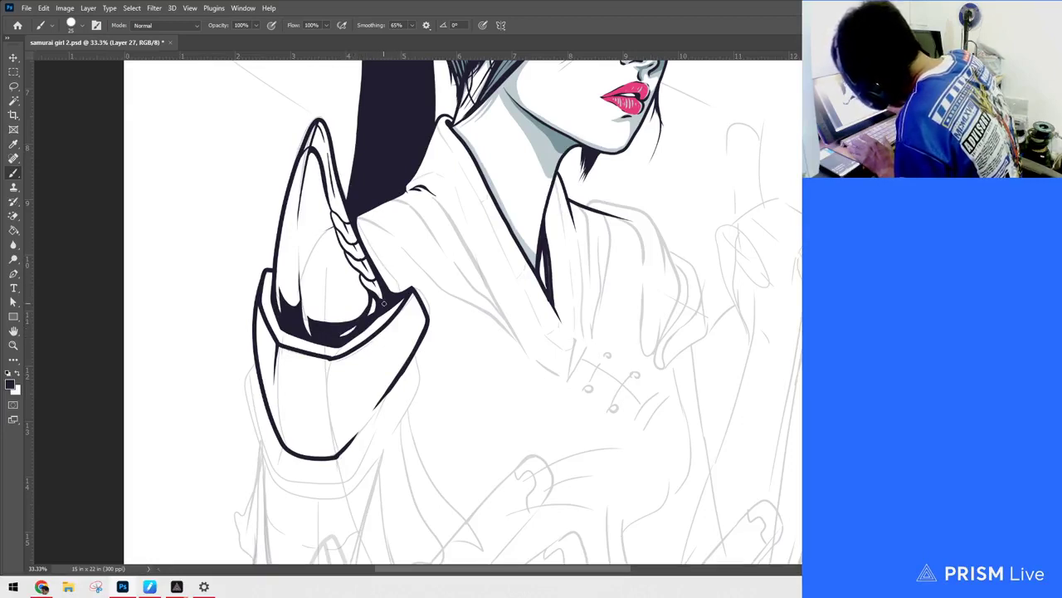
left_click_drag(394, 297, 386, 292)
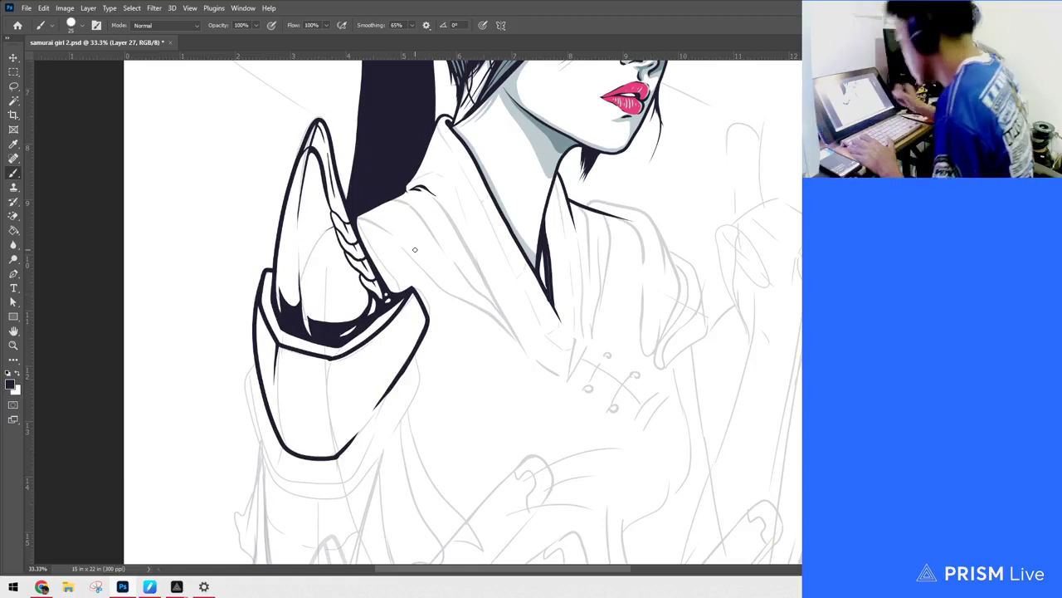
Step: Strengthen the armour plate's torso-side edge from the bottom corner upward, closing the thin part of its outline
mouse_move(622, 308)
left_mouse_down()
mouse_move(605, 290)
mouse_move(623, 301)
left_mouse_up()
left_click_drag(589, 352, 585, 331)
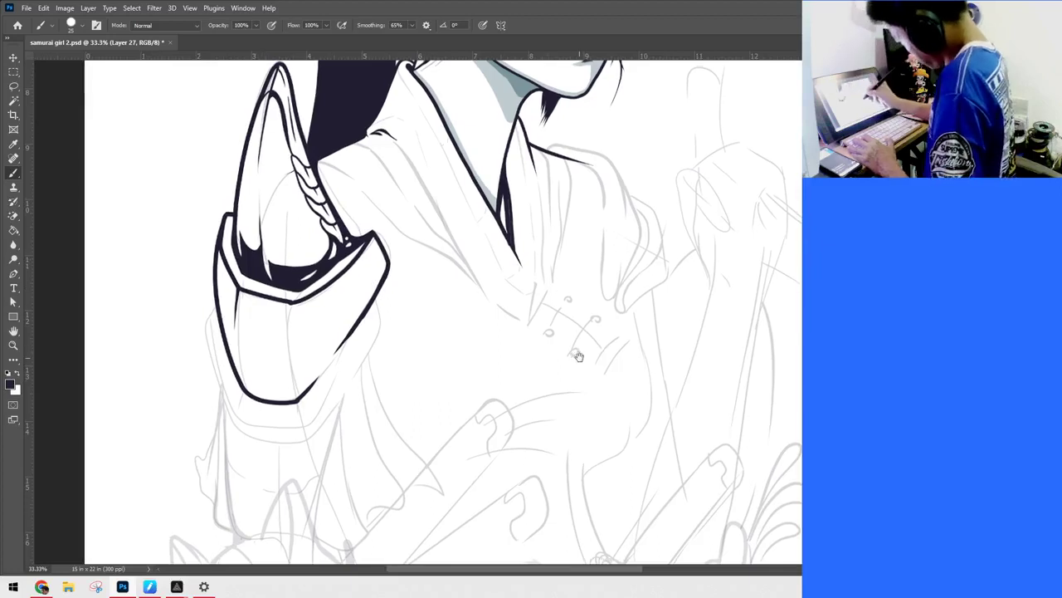
left_click_drag(297, 400, 368, 307)
Step: Ink a thin inner contour parallel to the armour plate's outer, lower and torso-side edges with a size 25 brush
mouse_move(613, 340)
left_mouse_down()
mouse_move(601, 400)
mouse_move(629, 342)
mouse_move(590, 351)
mouse_move(617, 296)
mouse_move(619, 332)
left_mouse_up()
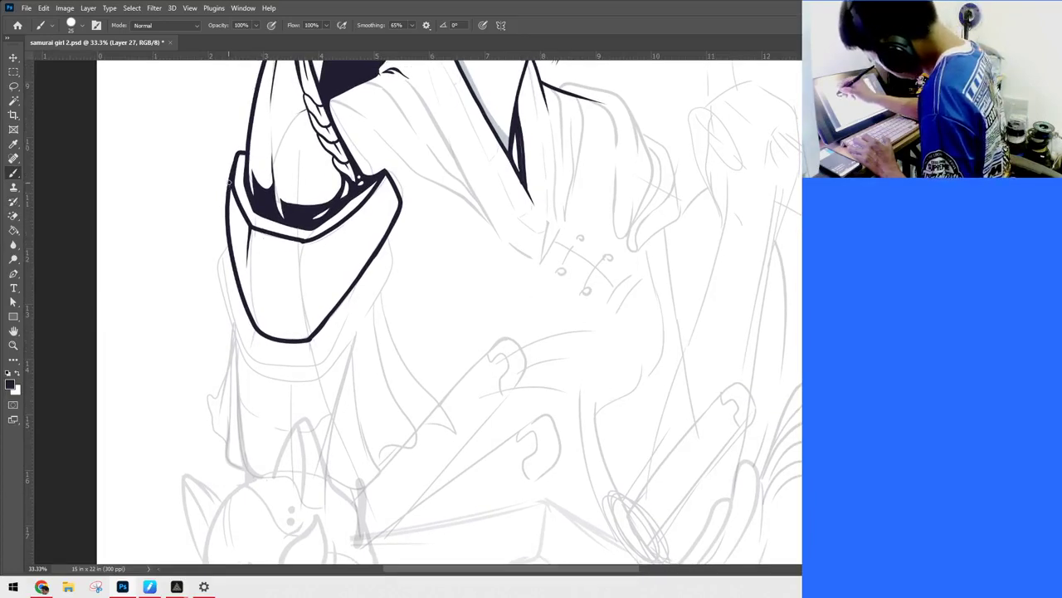
mouse_move(242, 267)
left_mouse_down()
mouse_move(259, 318)
mouse_move(311, 313)
left_mouse_up()
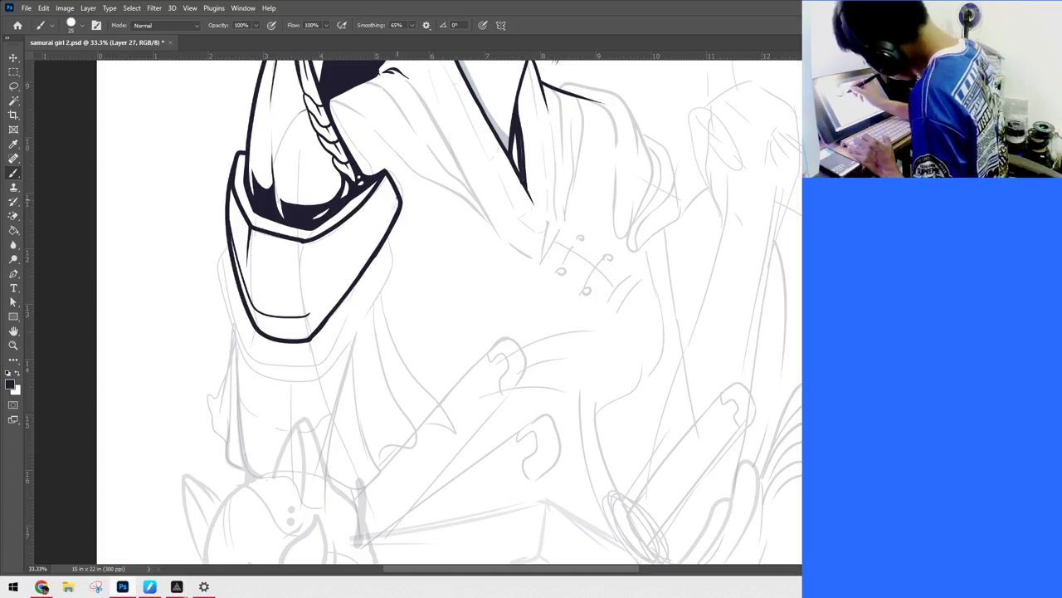
left_click_drag(374, 236, 308, 315)
key("ctrl+z")
left_click_drag(396, 198, 307, 316)
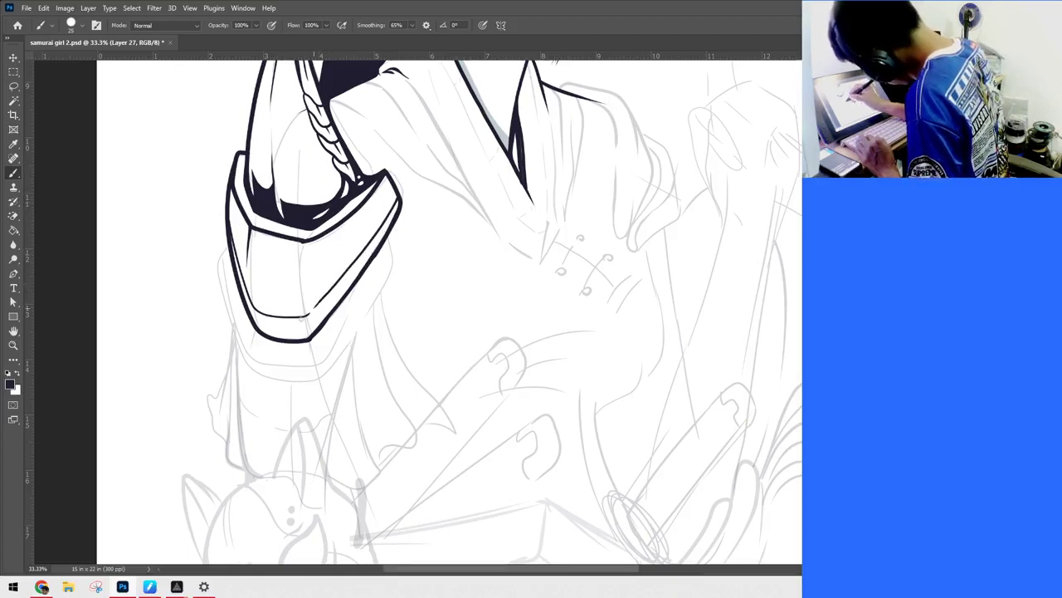
Step: Review the detailed spike and armour plate against the whole figure
left_click_drag(607, 318, 606, 389)
key("ctrl+minus")
key("ctrl+minus")
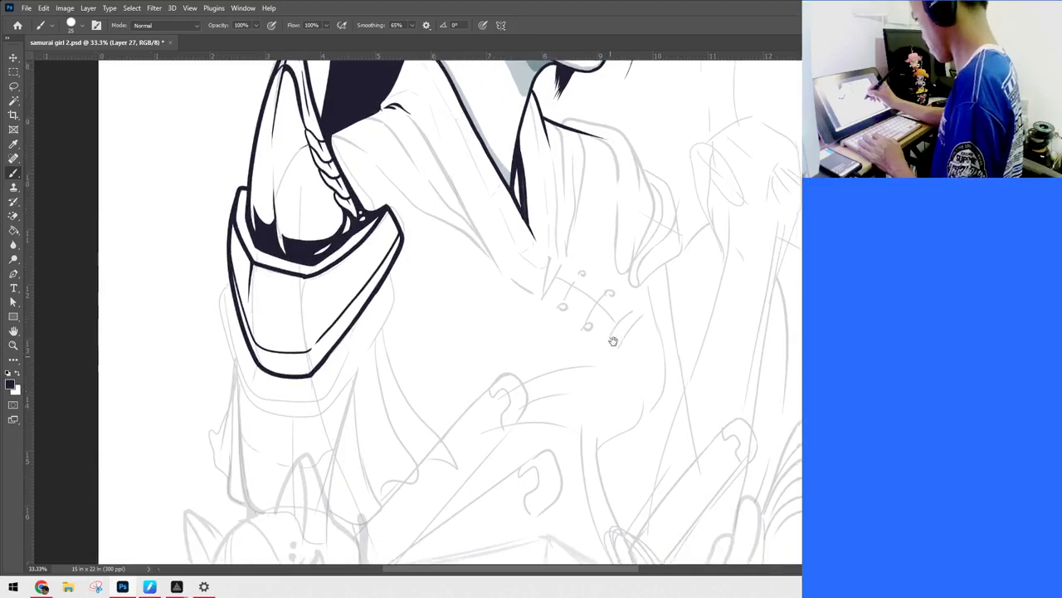
key("ctrl+minus")
key("ctrl+plus")
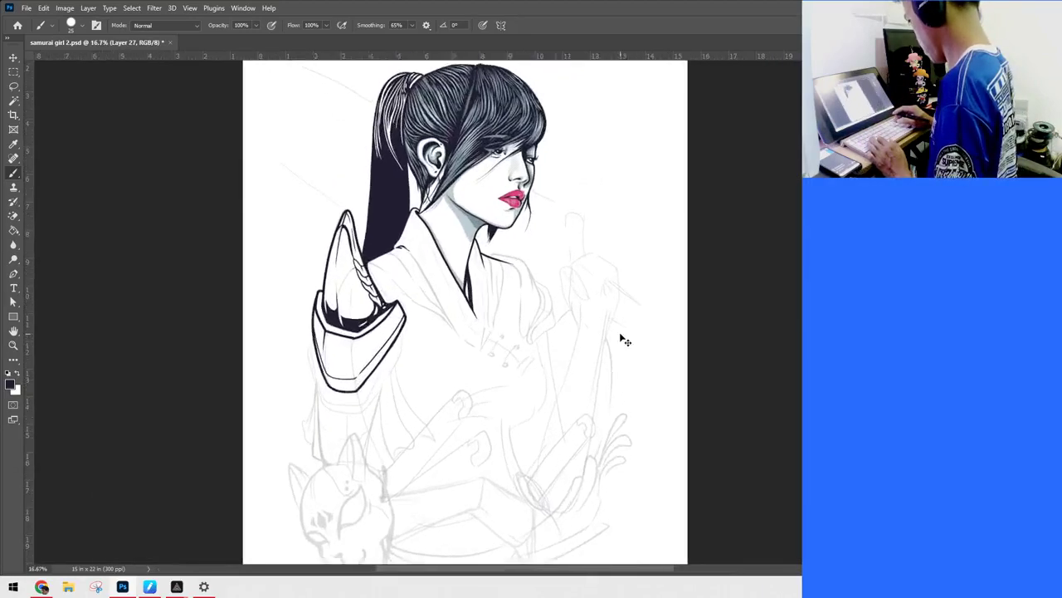
key("ctrl+plus")
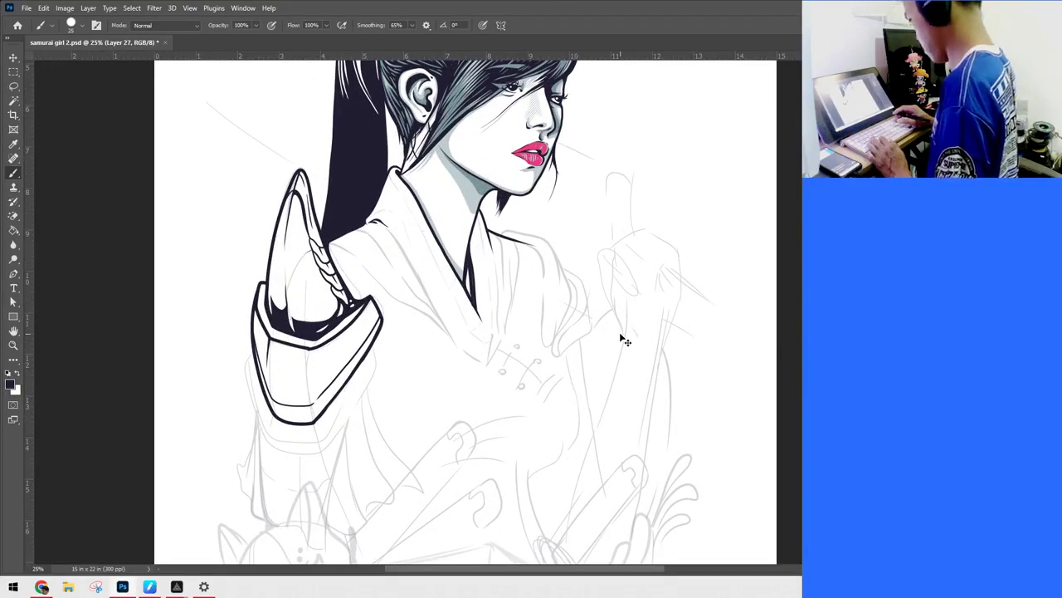
Step: Ink a curved dark shadow band across the armour plate's torso-side face, leaving thin white highlight lines in it
key("ctrl+plus")
mouse_move(456, 364)
left_mouse_down()
mouse_move(551, 317)
mouse_move(590, 257)
left_mouse_up()
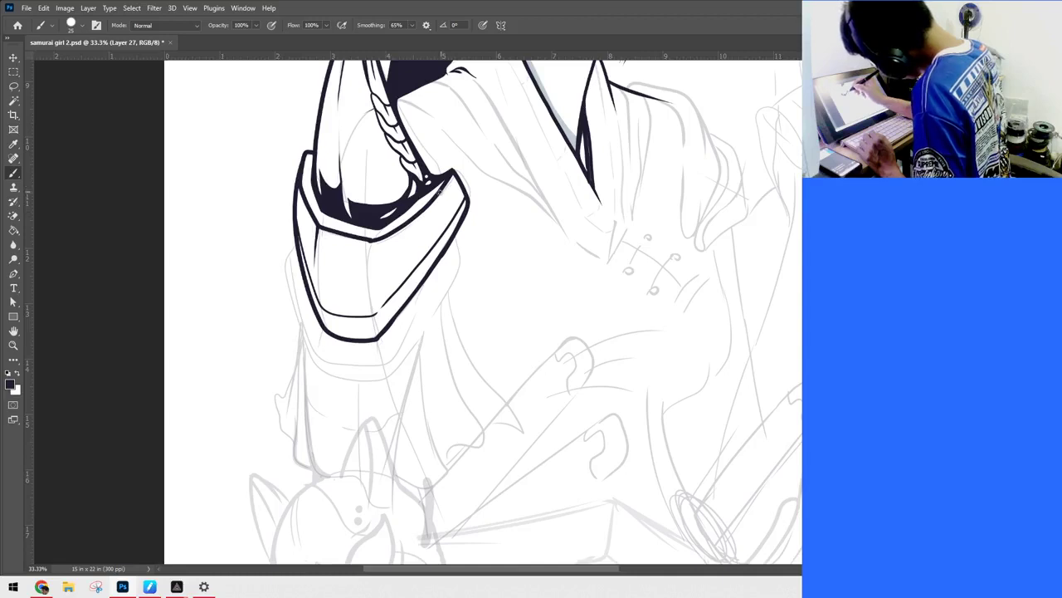
left_click_drag(416, 220, 415, 267)
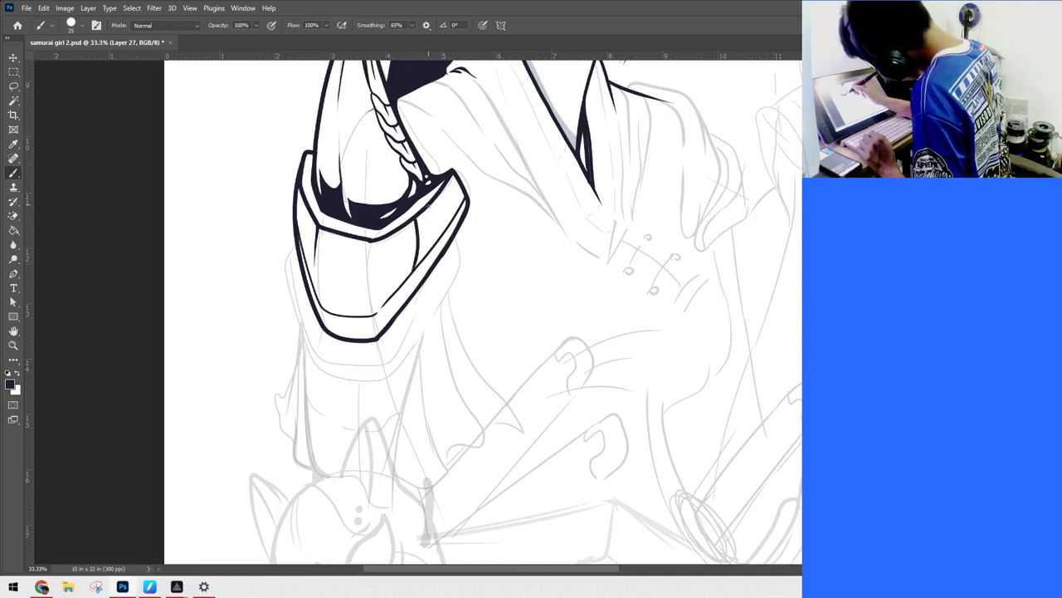
left_click_drag(429, 204, 433, 255)
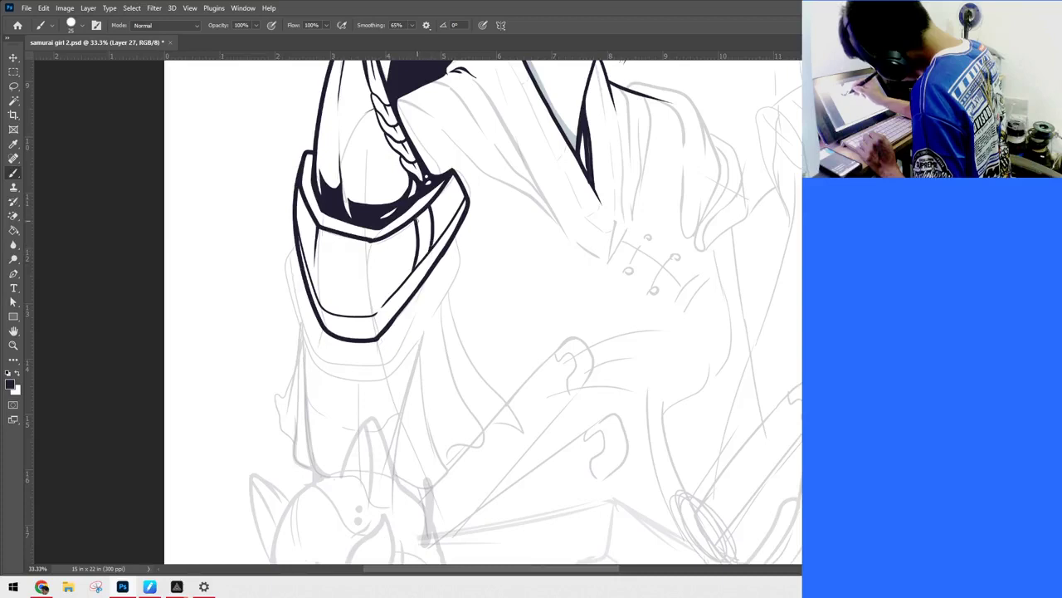
mouse_move(425, 204)
left_mouse_down()
mouse_move(429, 249)
mouse_move(415, 271)
left_mouse_up()
mouse_move(425, 202)
left_mouse_down()
mouse_move(413, 269)
mouse_move(427, 204)
mouse_move(418, 262)
mouse_move(428, 229)
left_mouse_up()
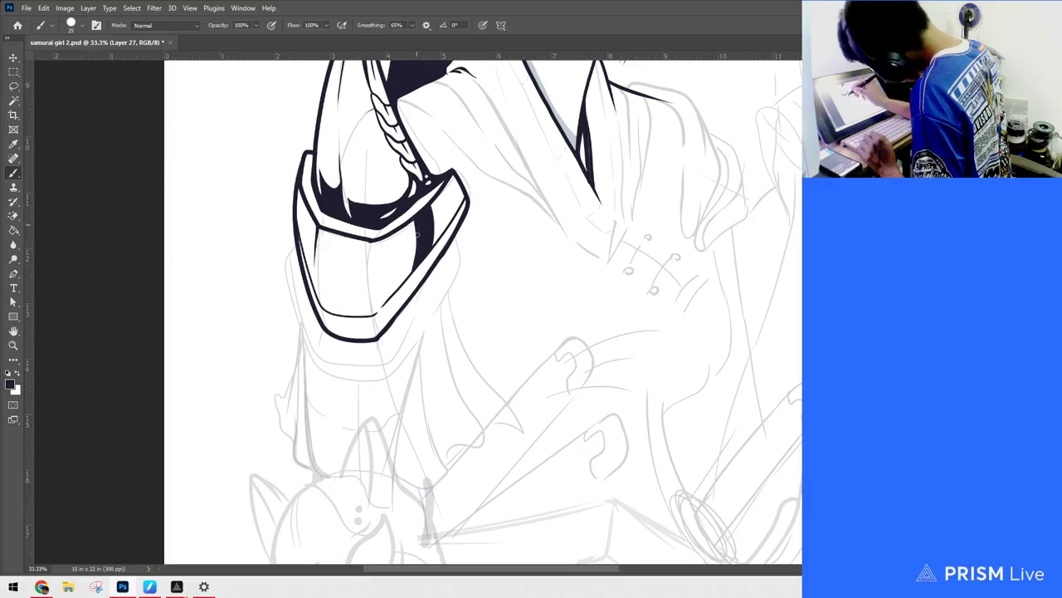
left_click_drag(418, 235, 412, 270)
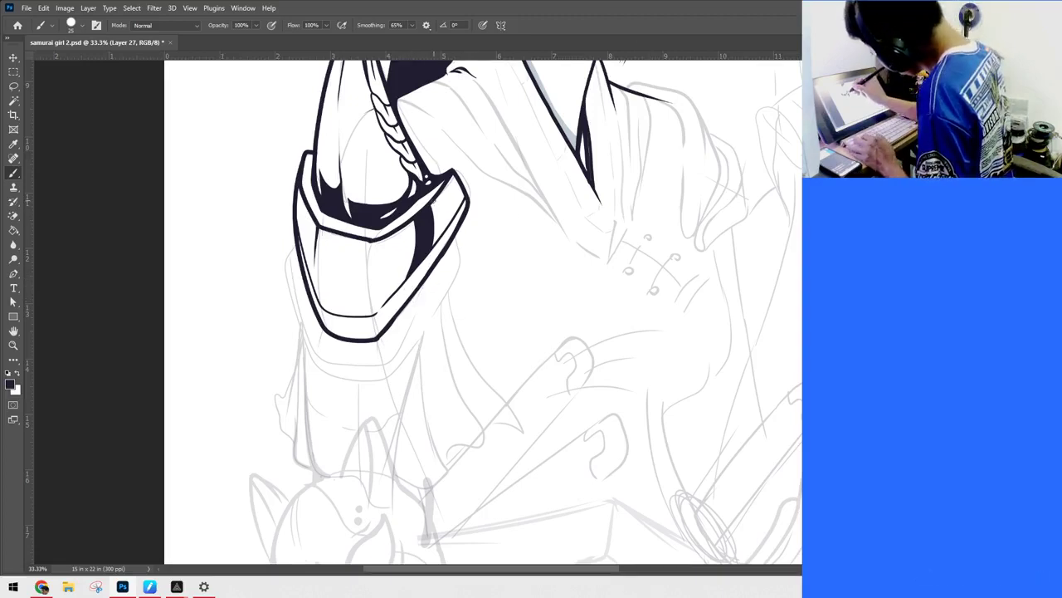
mouse_move(433, 198)
left_mouse_down()
mouse_move(435, 278)
mouse_move(430, 249)
left_mouse_up()
left_click_drag(436, 197, 440, 243)
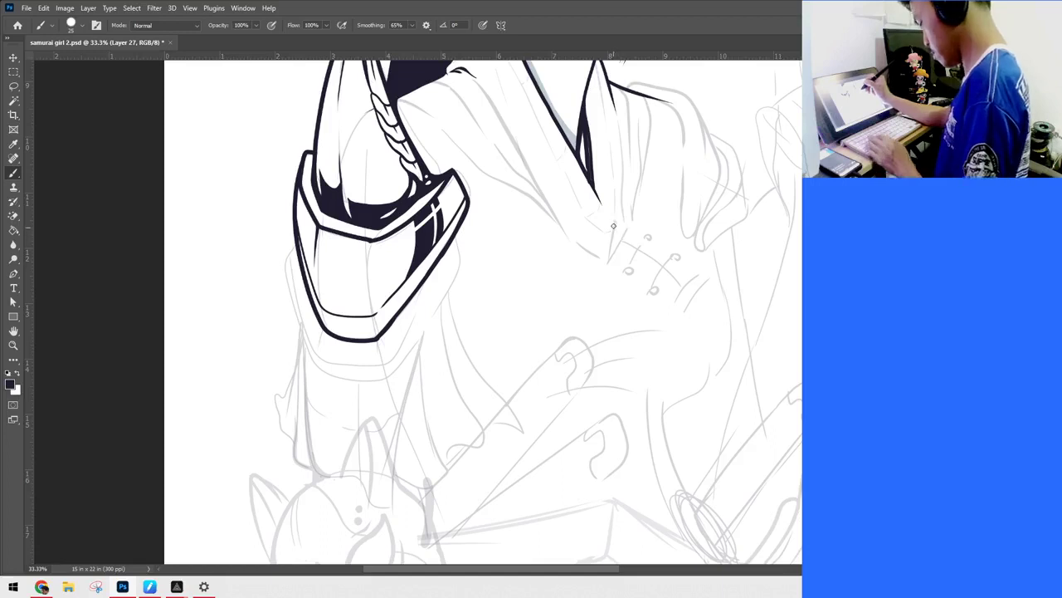
Step: Ink a small arched ornament with a round opening on the armour plate's front face, adding dark shading and tiny dots below the opening
left_click_drag(608, 226, 615, 280)
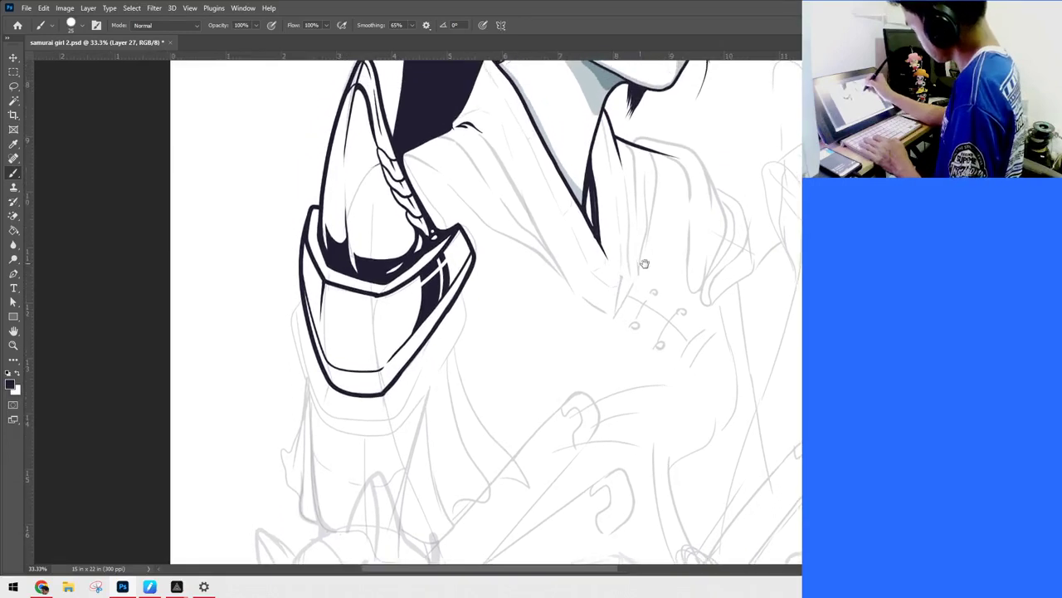
left_click_drag(655, 227, 656, 169)
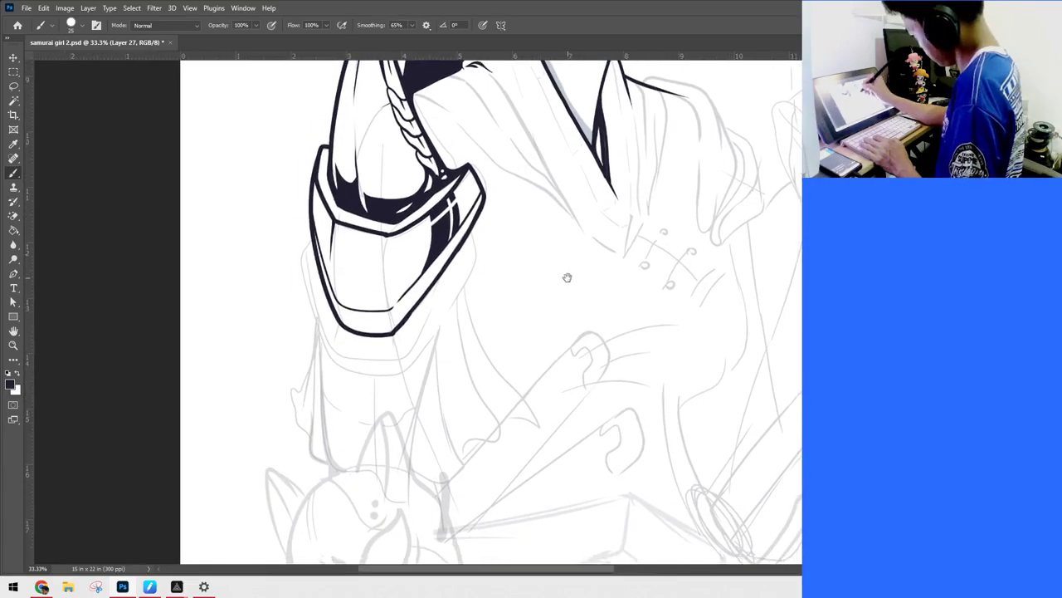
left_click_drag(564, 277, 576, 279)
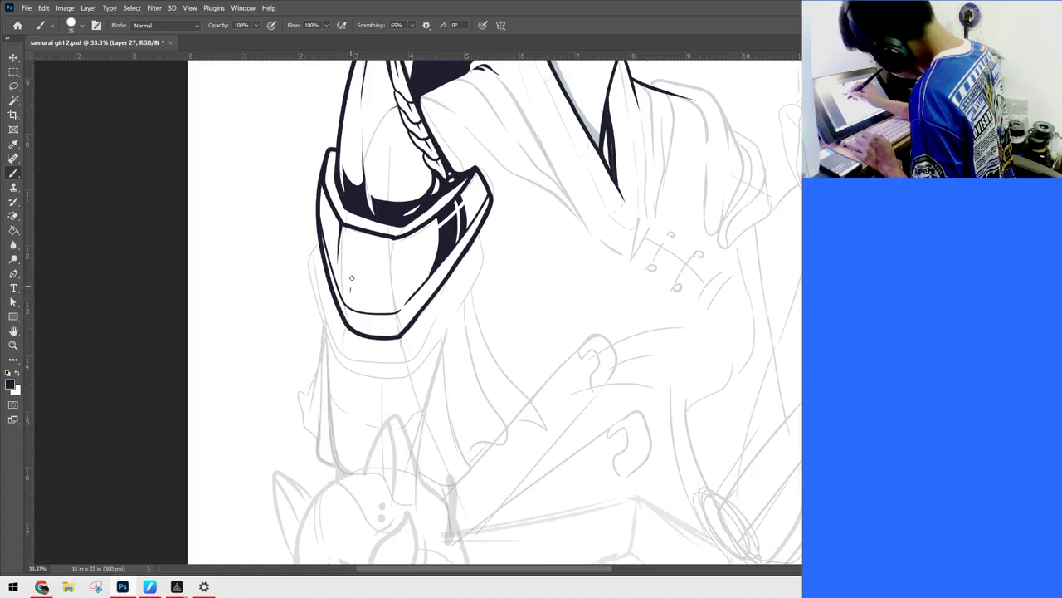
mouse_move(351, 279)
left_mouse_down()
mouse_move(376, 266)
mouse_move(368, 274)
mouse_move(350, 271)
mouse_move(369, 258)
mouse_move(351, 268)
mouse_move(366, 260)
mouse_move(383, 296)
left_mouse_up()
key("ctrl+z")
key("ctrl+z")
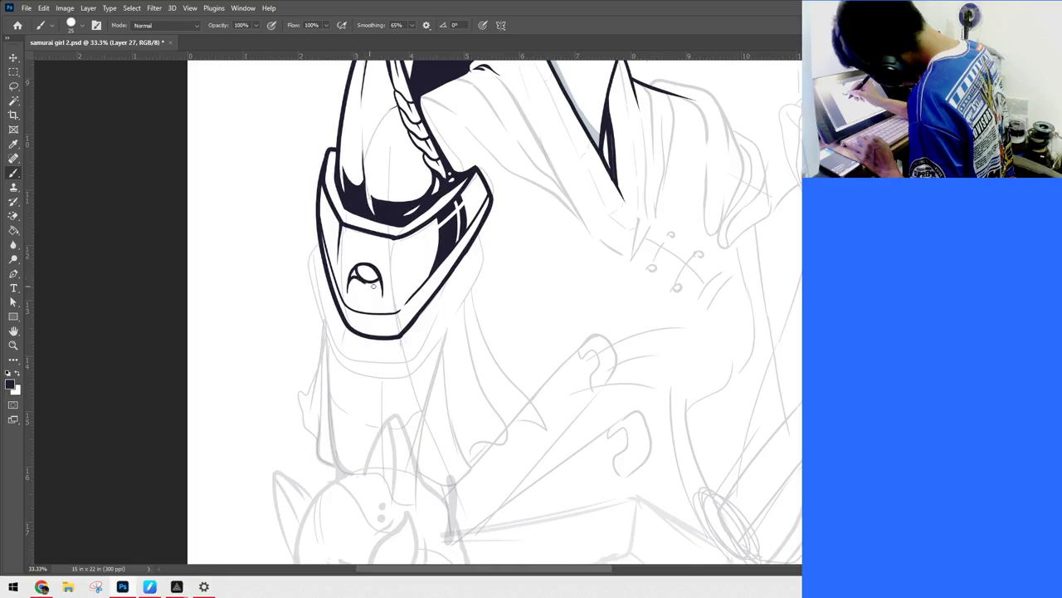
left_click_drag(378, 284, 384, 292)
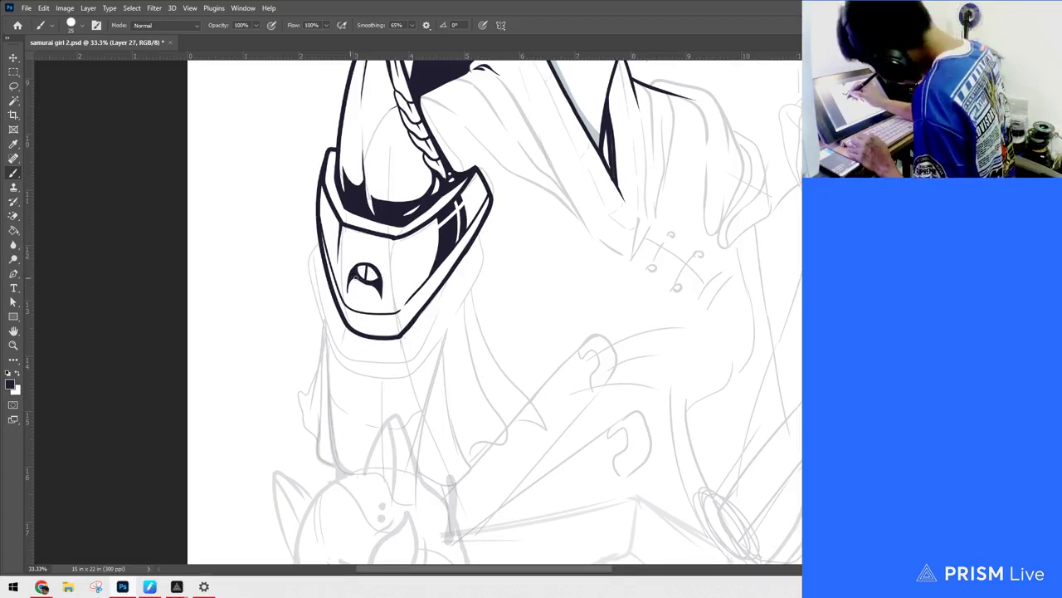
mouse_move(377, 290)
left_mouse_down()
mouse_move(350, 261)
mouse_move(359, 289)
left_mouse_up()
left_click(365, 294)
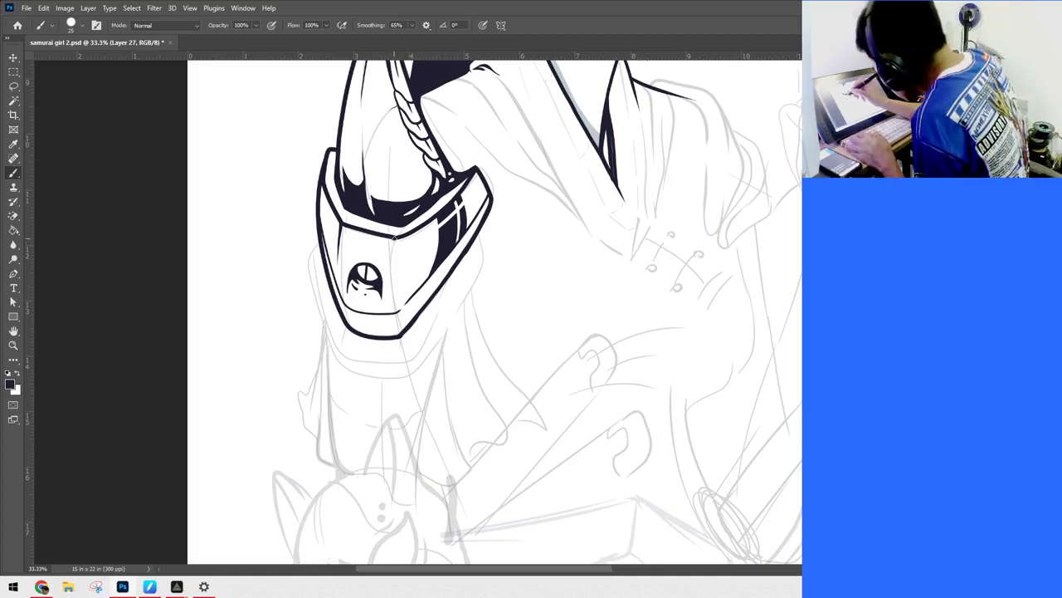
Step: Ink the vertical ridge line between the armour plate's two faces and thicken the shadow along the torso-side face's lower edge
left_click_drag(394, 238, 398, 309)
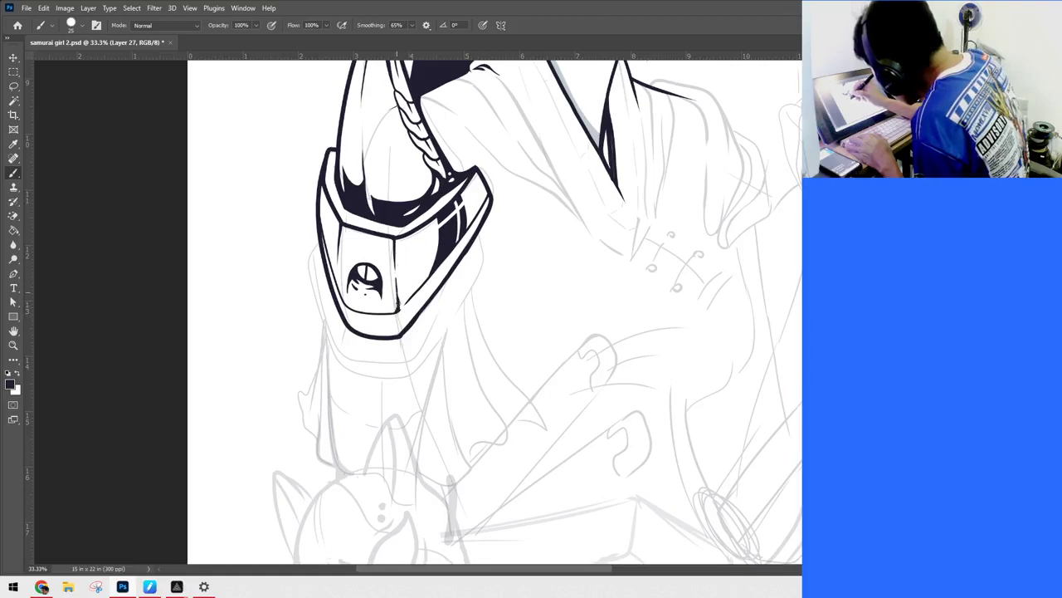
left_click_drag(400, 313, 406, 299)
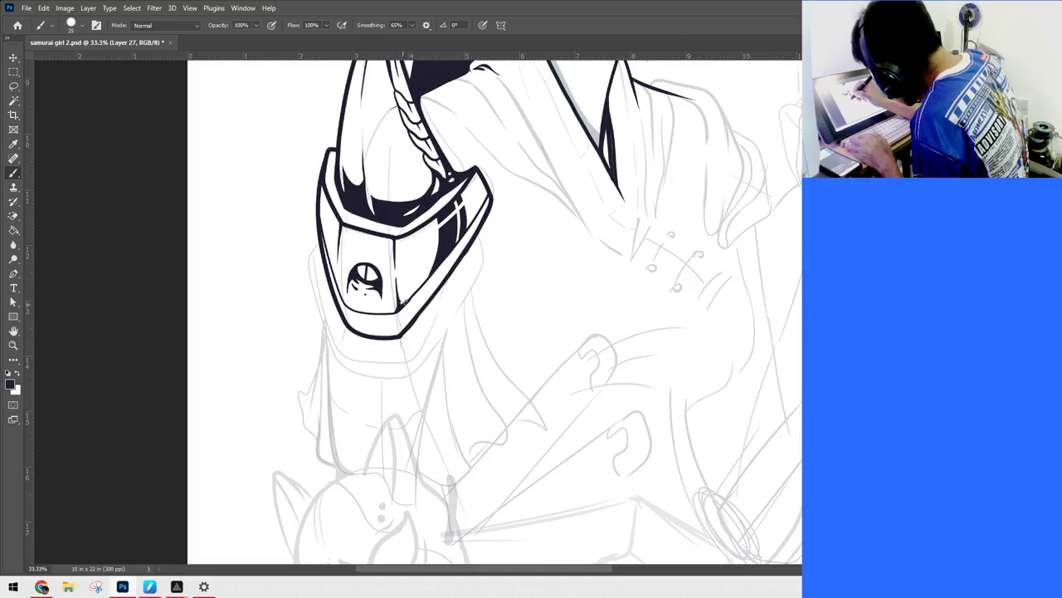
left_click_drag(403, 304, 413, 294)
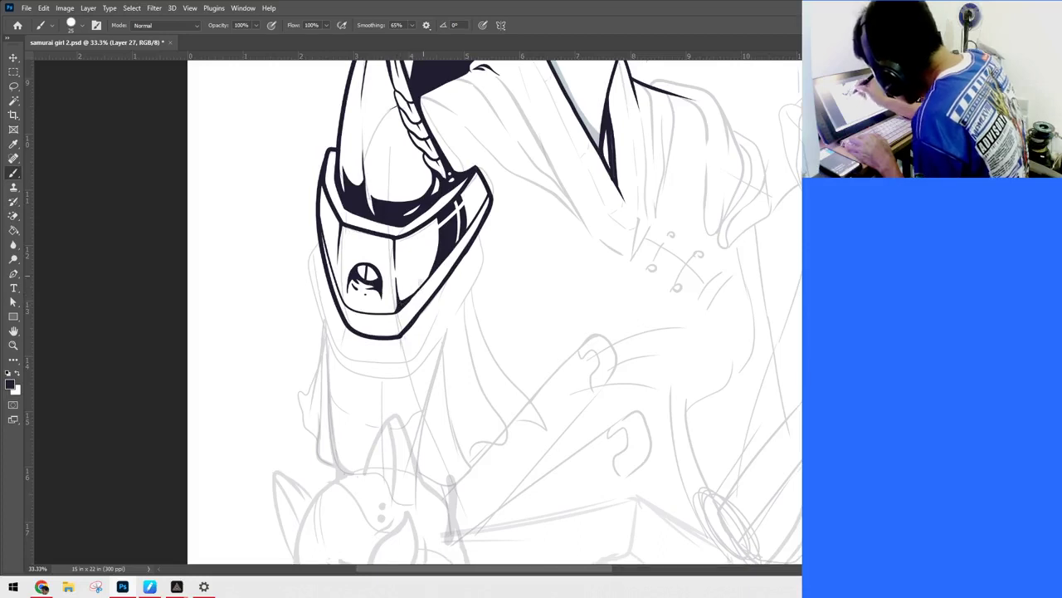
left_click_drag(417, 290, 432, 273)
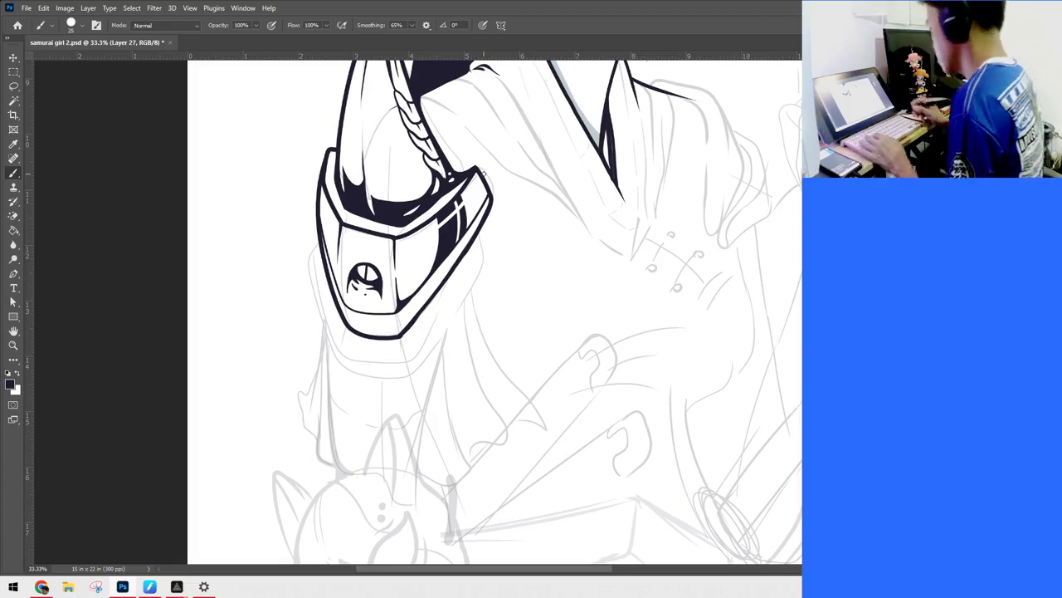
Step: Add small dark dots above the shadow at the spike's base and thicken the curved shadow stroke beside them
left_click_drag(654, 323, 668, 446)
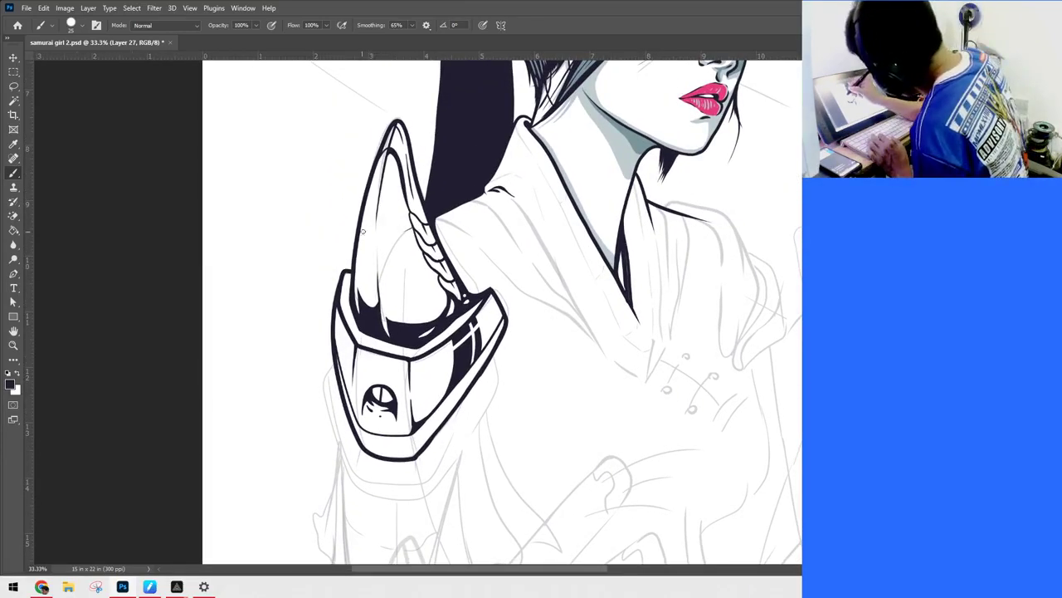
mouse_move(359, 289)
left_mouse_down()
mouse_move(367, 301)
mouse_move(365, 285)
left_mouse_up()
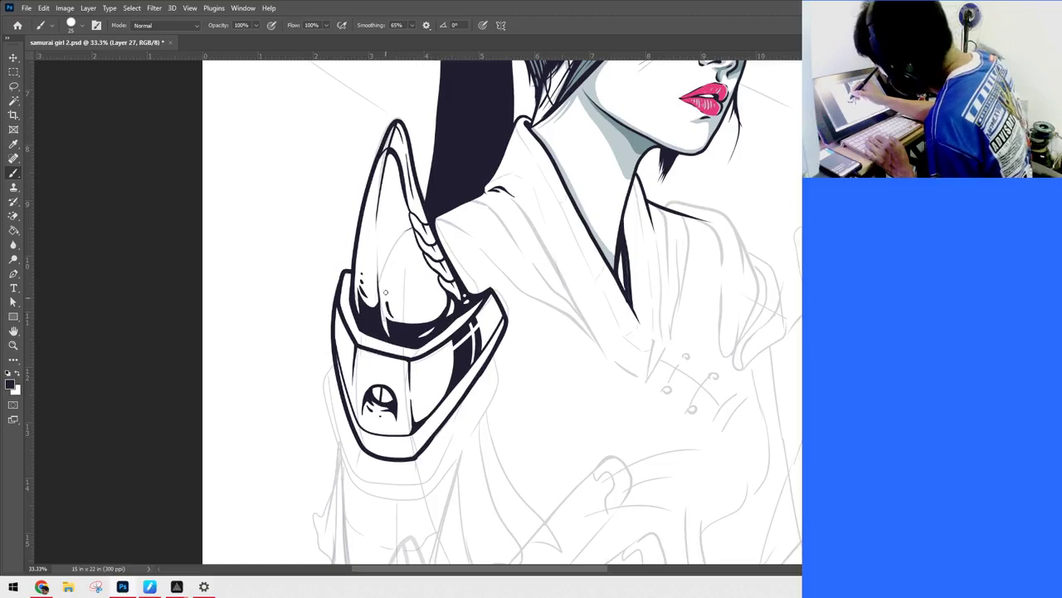
mouse_move(386, 277)
left_mouse_down()
mouse_move(400, 319)
mouse_move(388, 309)
left_mouse_up()
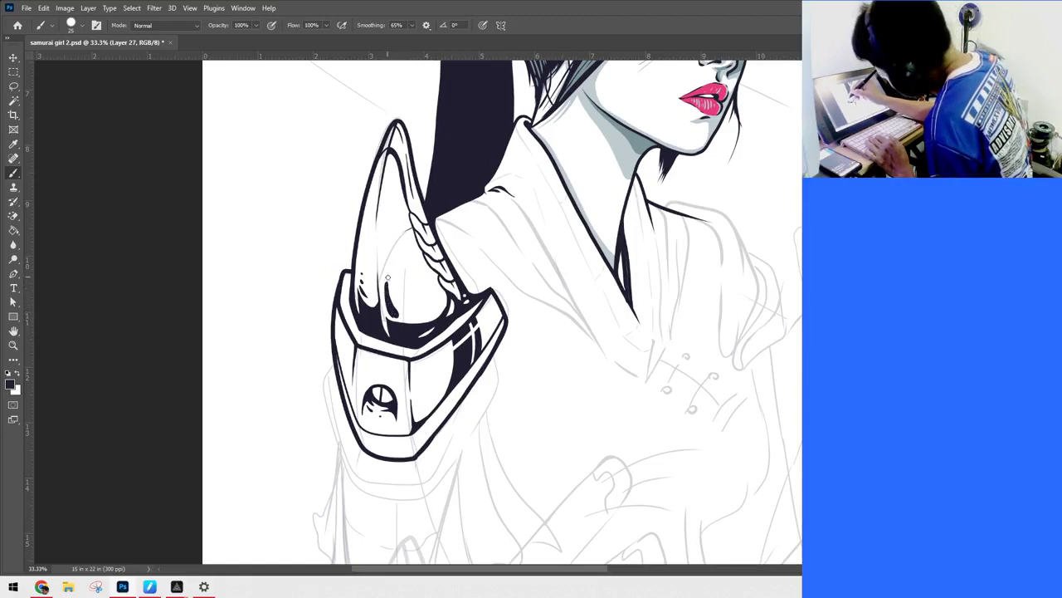
Step: Ink the kimono's shoulder outline and short fold lines beside the spike on the Group 2 copy layer
left_click_drag(507, 292, 512, 263)
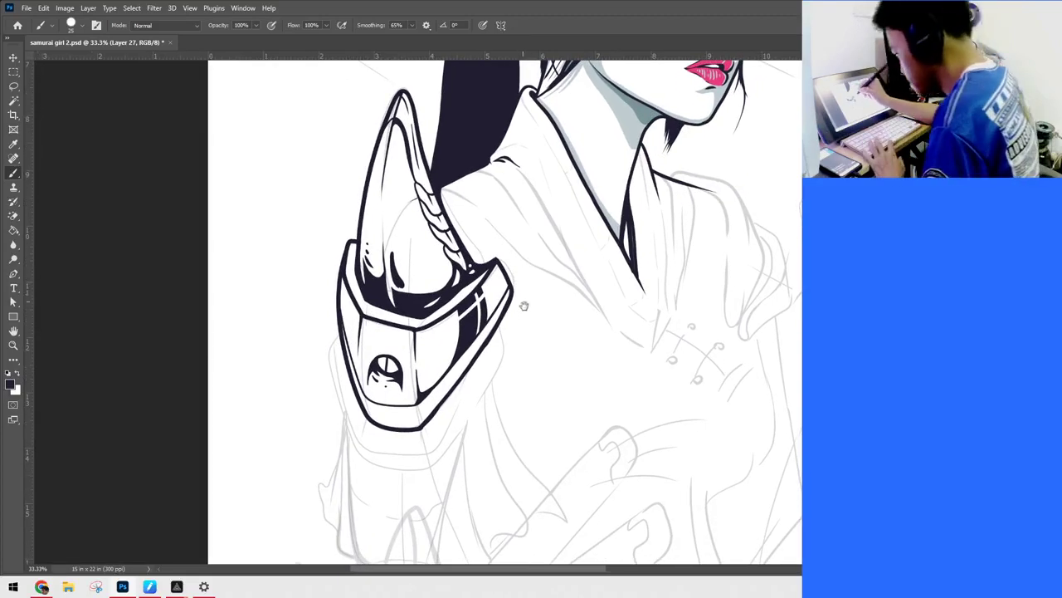
left_click_drag(526, 323, 523, 264)
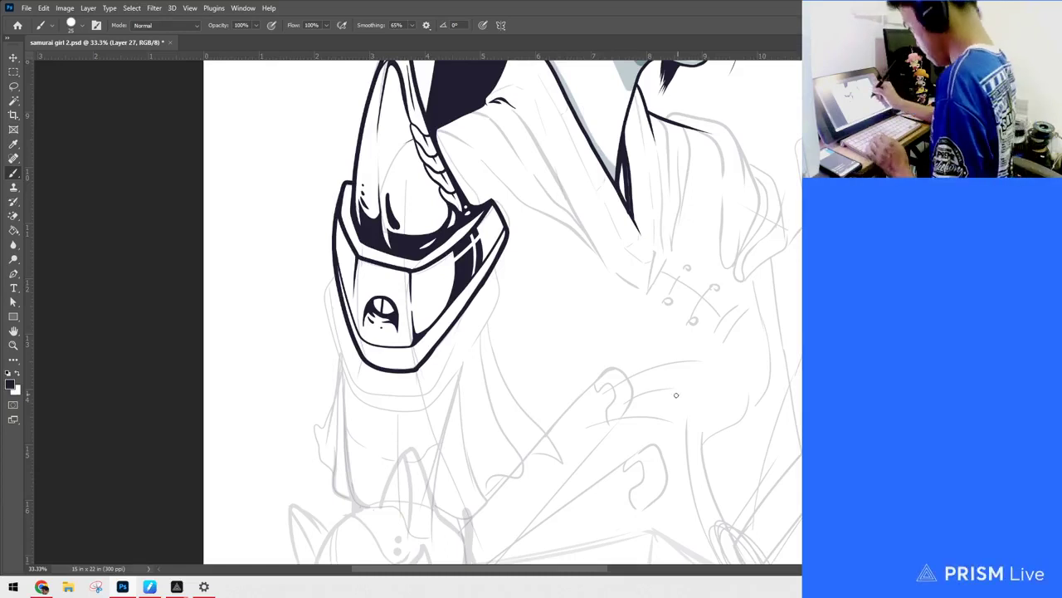
left_click_drag(590, 396, 581, 446)
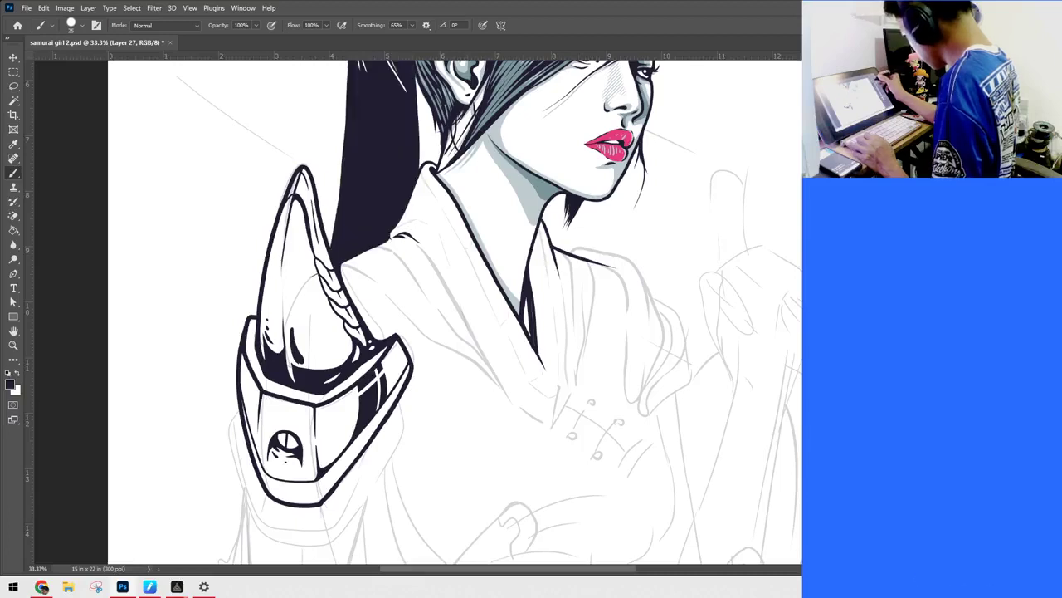
key("ctrl+e")
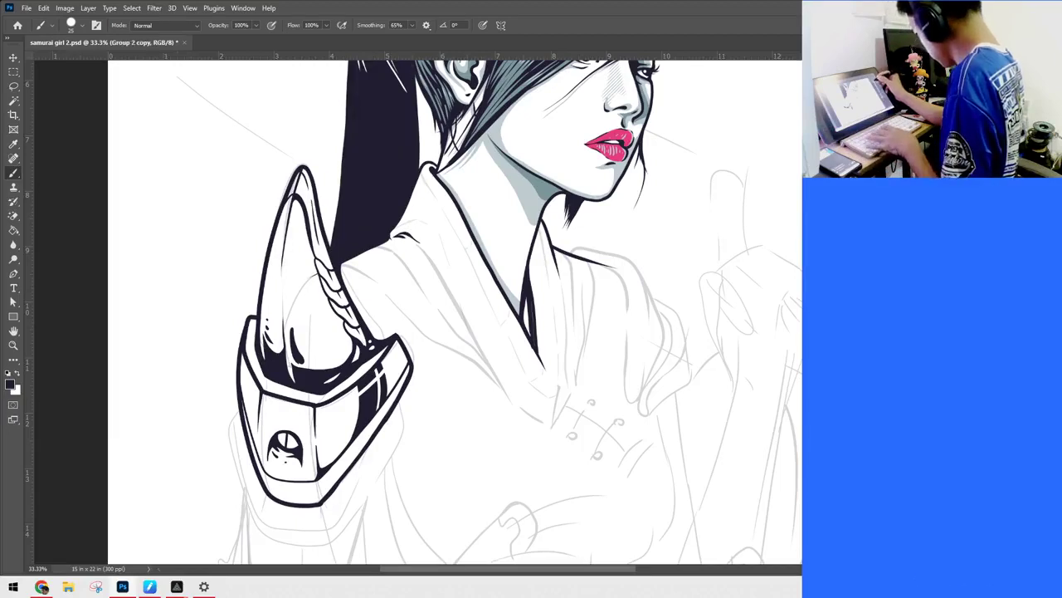
key("ctrl+")
key("ctrl+")
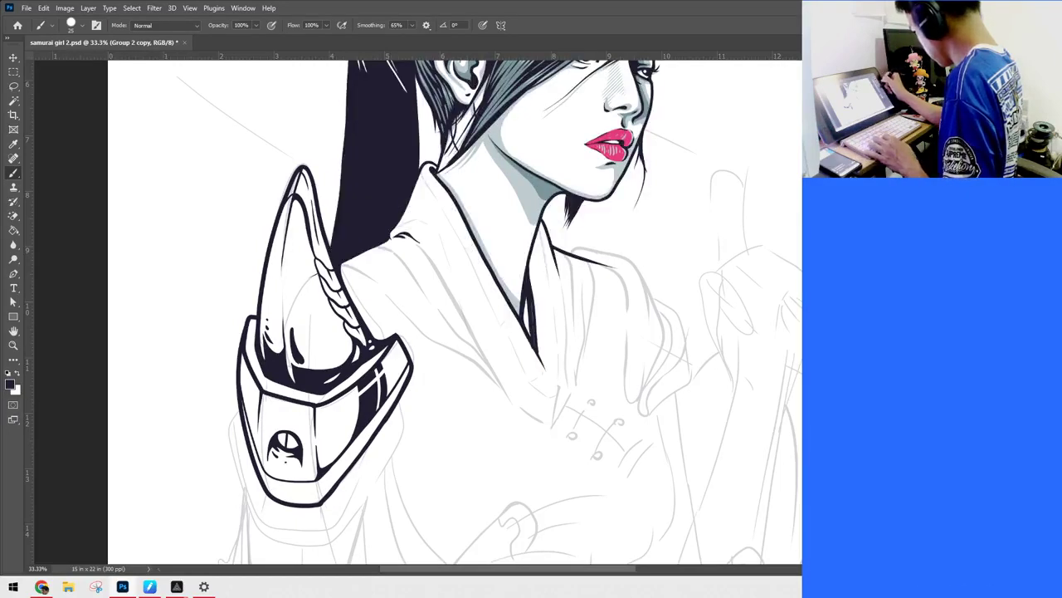
key("alt+]")
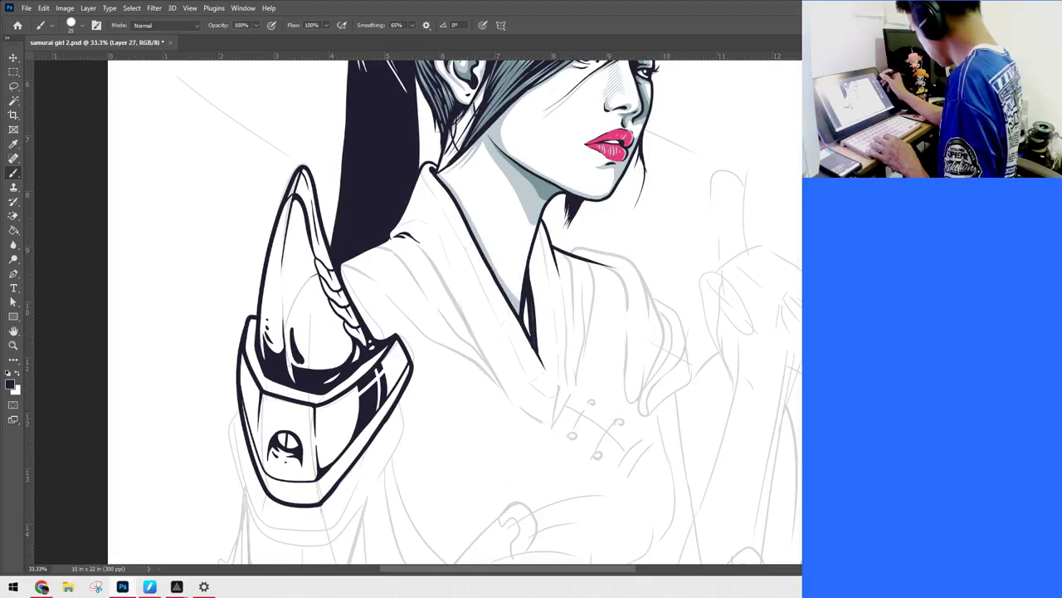
key("alt+[")
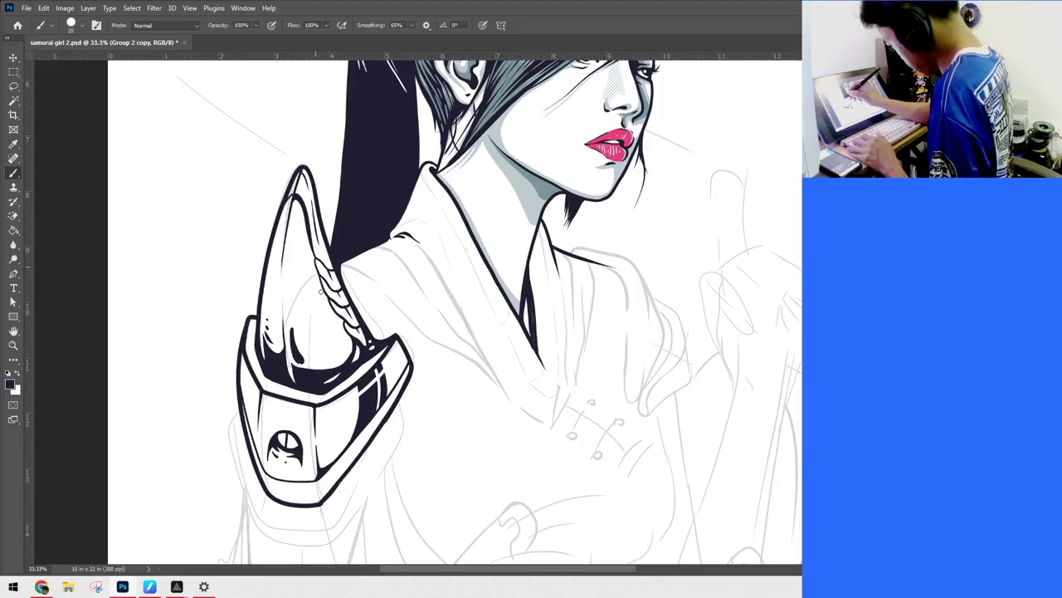
left_click_drag(689, 330, 697, 354)
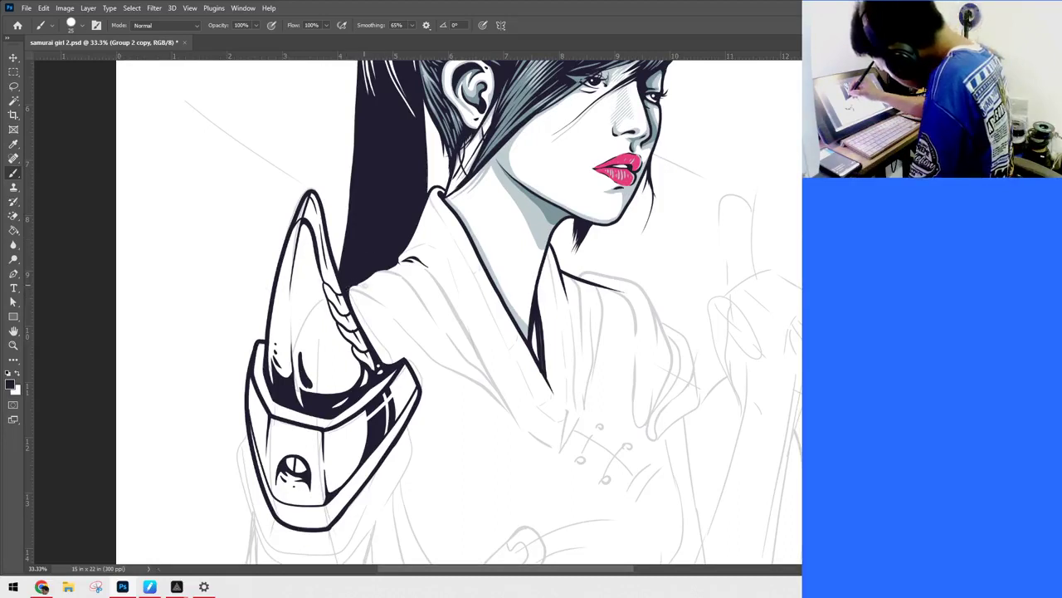
left_click_drag(366, 286, 390, 312)
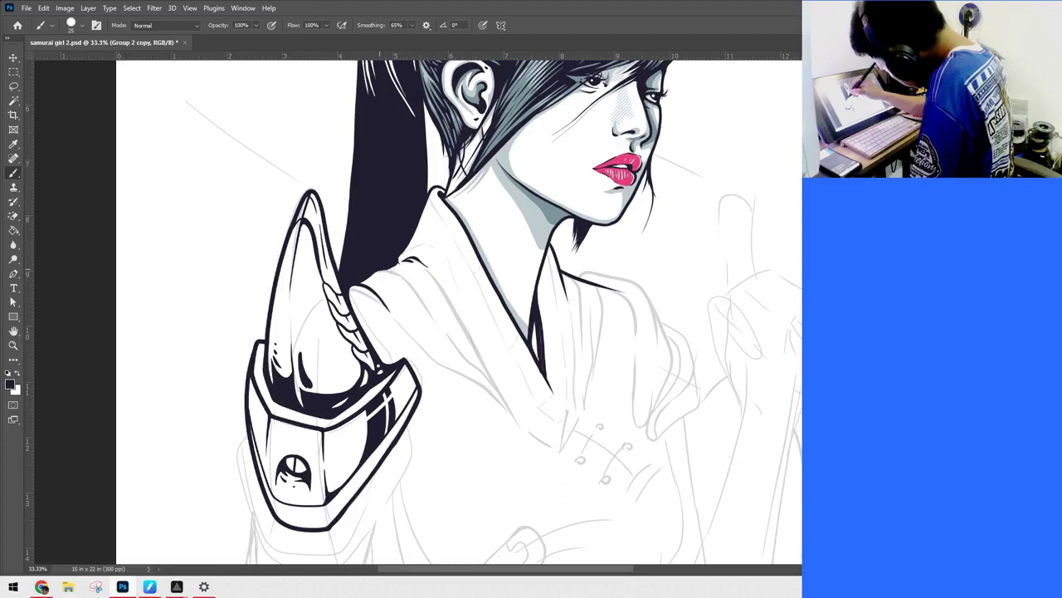
left_click_drag(400, 272, 414, 298)
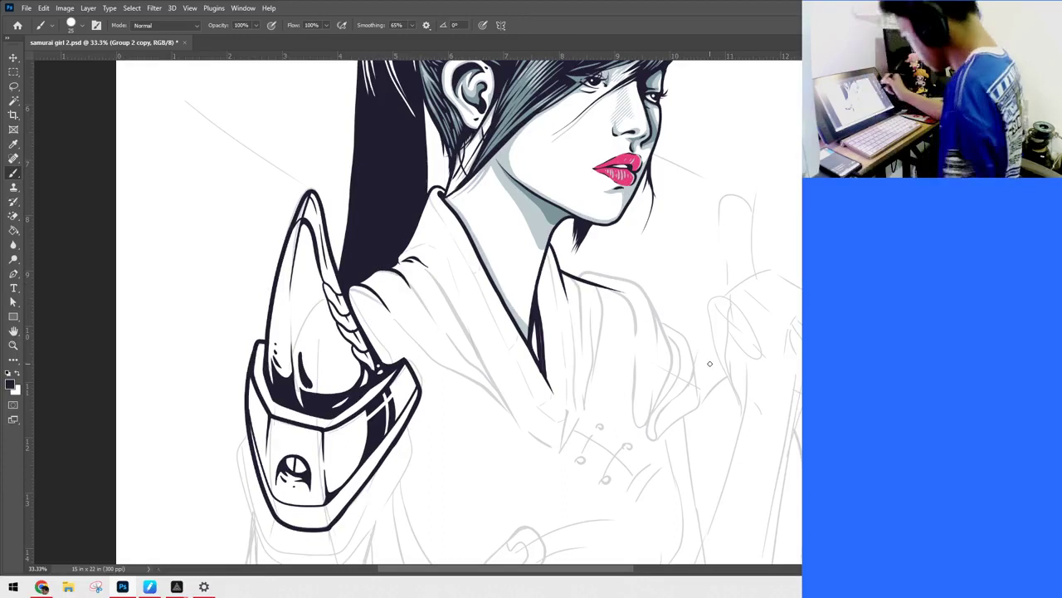
Step: Ink the long fold and collar edge lines from the kimono's shoulder to the chest on Layer 27, filling dark shadow between them
key("ctrl+alt+shift+n")
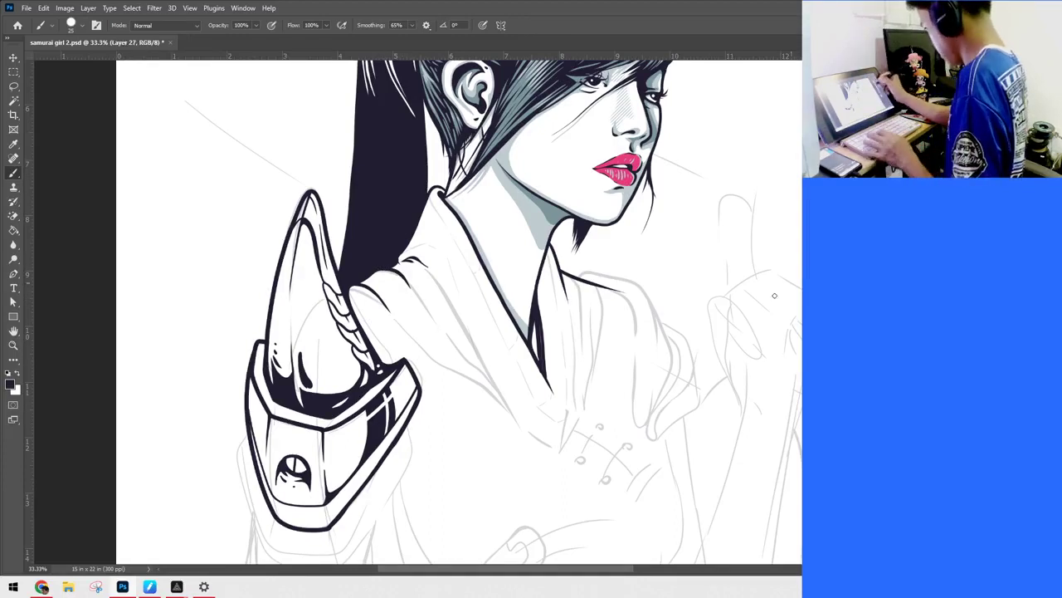
mouse_move(423, 316)
left_mouse_down()
mouse_move(445, 298)
mouse_move(476, 331)
left_mouse_up()
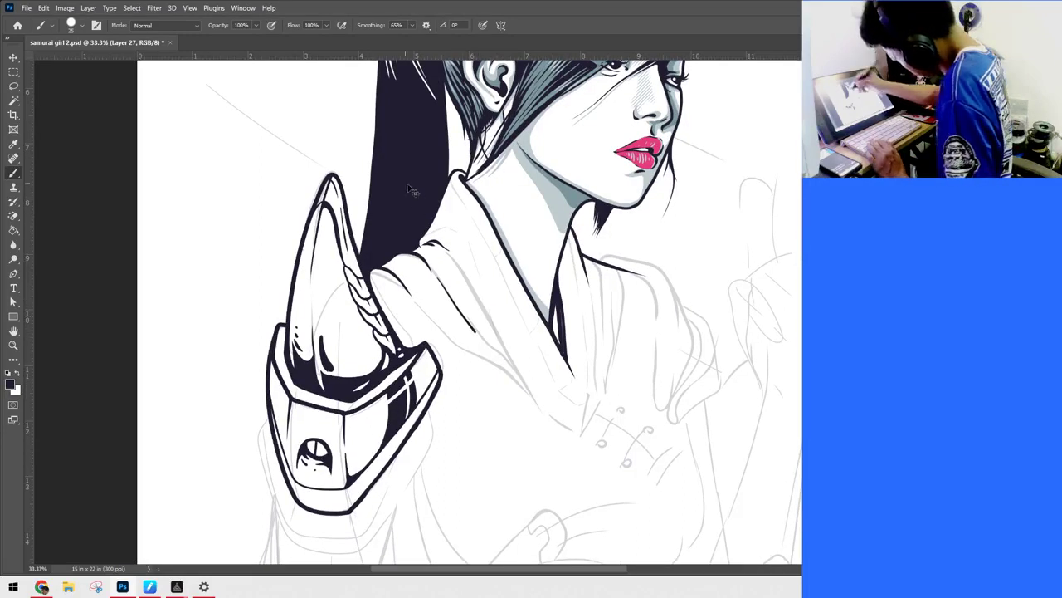
key("ctrl+z")
left_click_drag(440, 284, 520, 372)
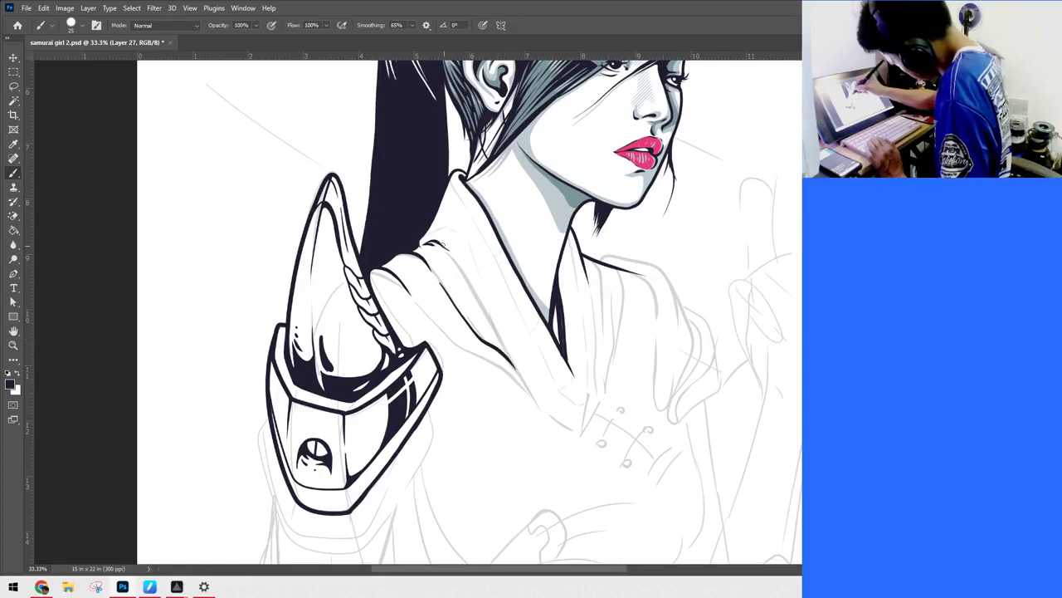
left_click_drag(440, 243, 542, 415)
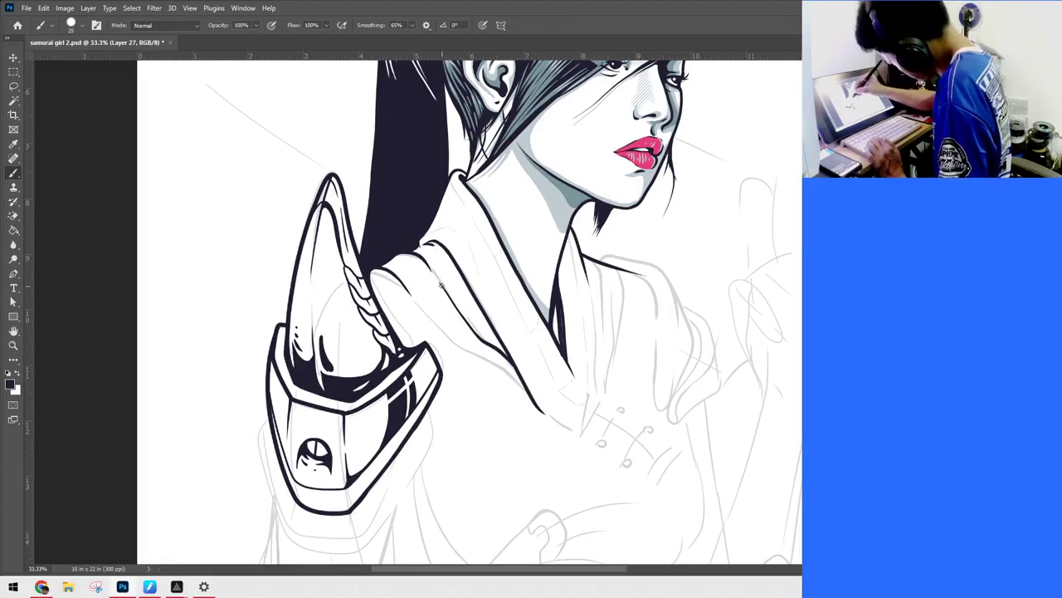
mouse_move(477, 331)
left_mouse_down()
mouse_move(439, 230)
mouse_move(472, 326)
mouse_move(503, 349)
left_mouse_up()
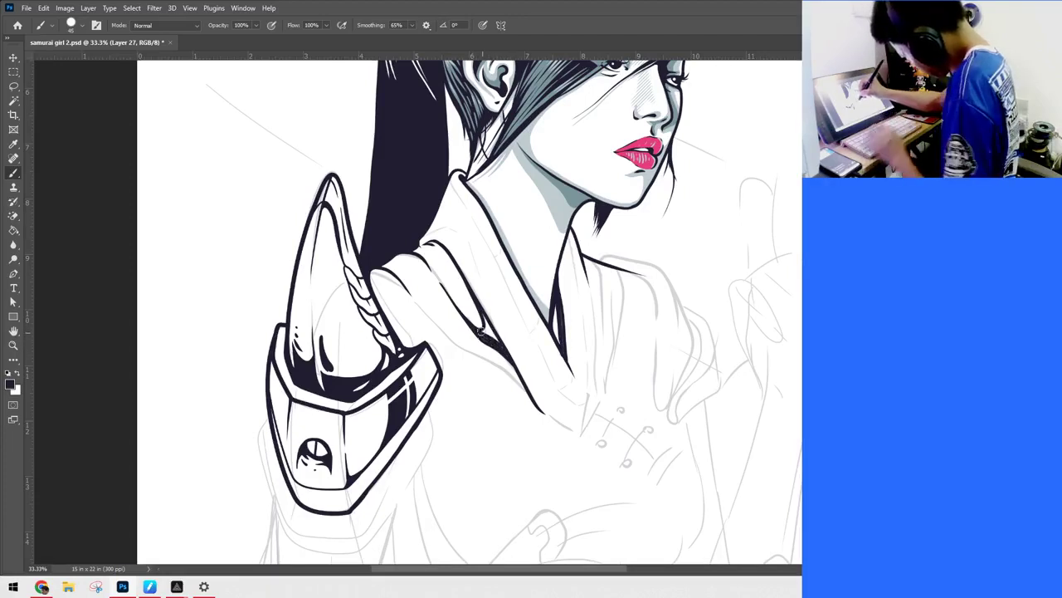
left_click_drag(484, 313, 510, 360)
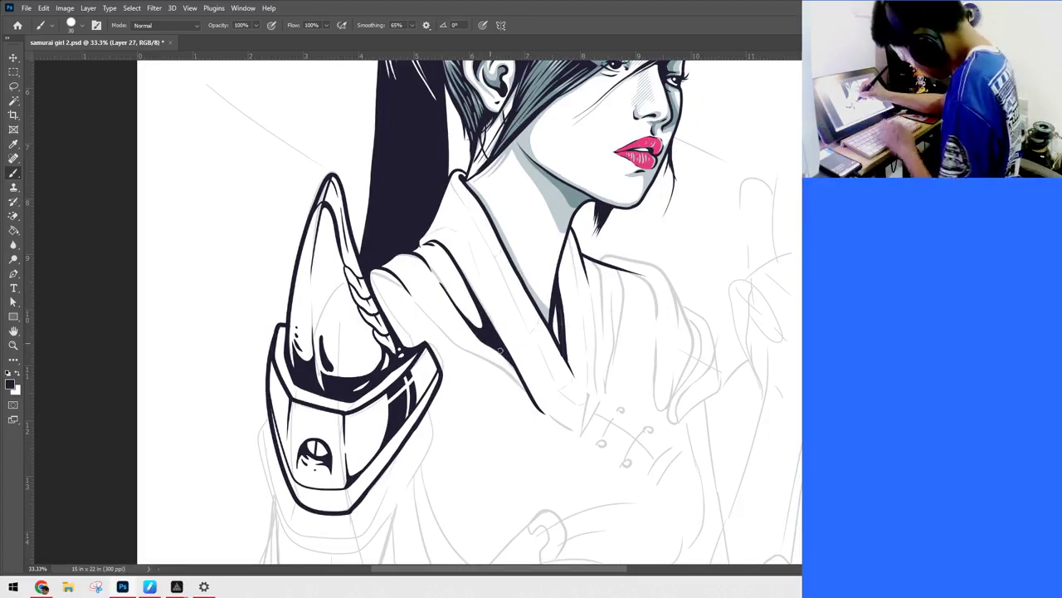
Step: Ink the lower edge of the kimono's shoulder fold down to the chest and add tapered shadow strokes along it
left_click_drag(487, 342, 544, 417)
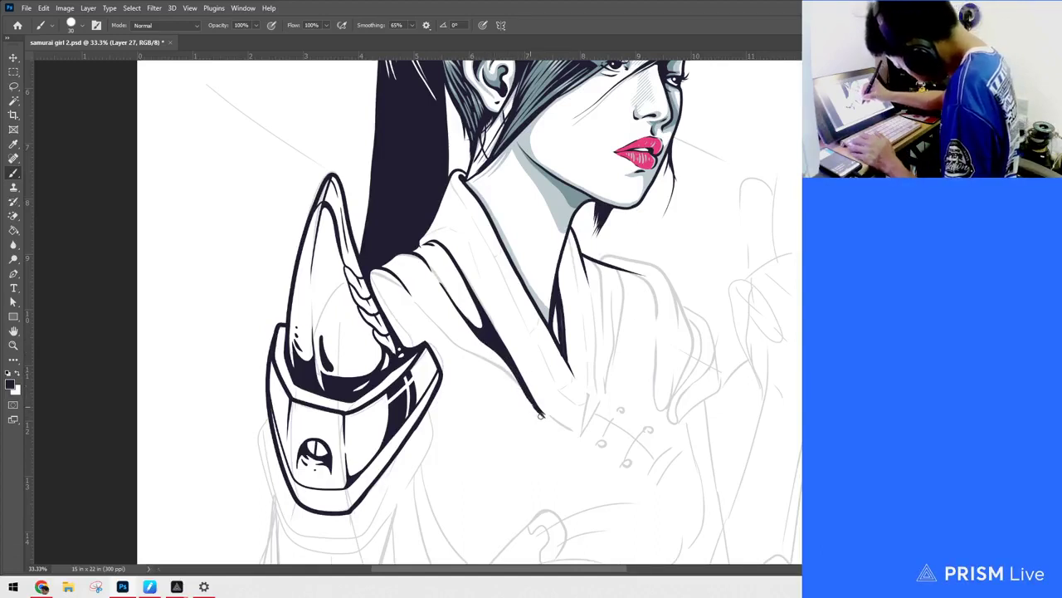
left_click_drag(511, 284, 551, 346)
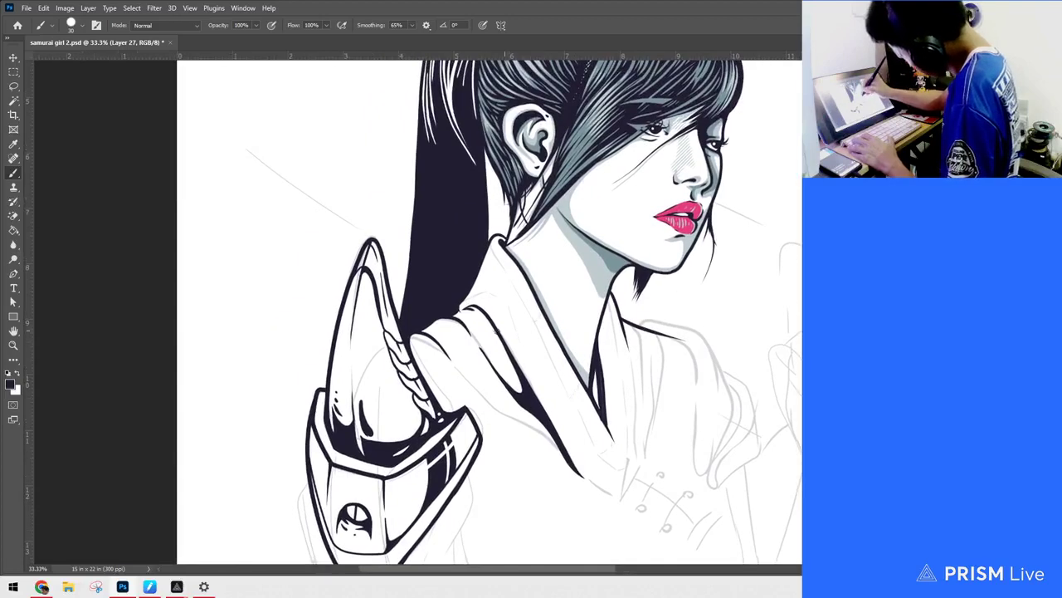
mouse_move(466, 375)
left_mouse_down()
mouse_move(510, 418)
mouse_move(548, 432)
mouse_move(575, 481)
left_mouse_up()
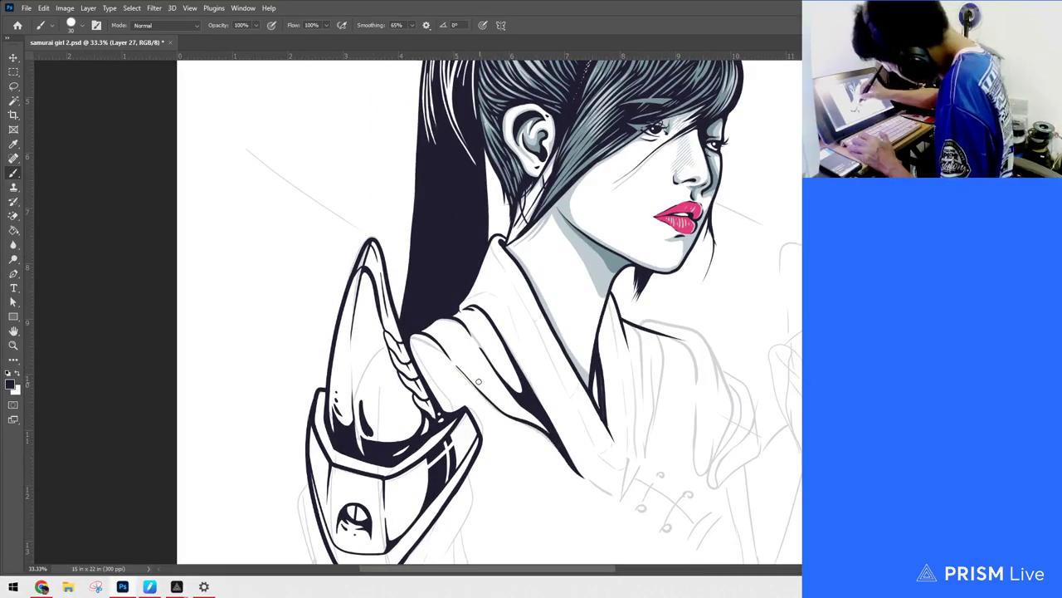
mouse_move(461, 372)
left_mouse_down()
mouse_move(502, 412)
mouse_move(531, 424)
mouse_move(509, 408)
left_mouse_up()
left_click_drag(464, 371, 509, 409)
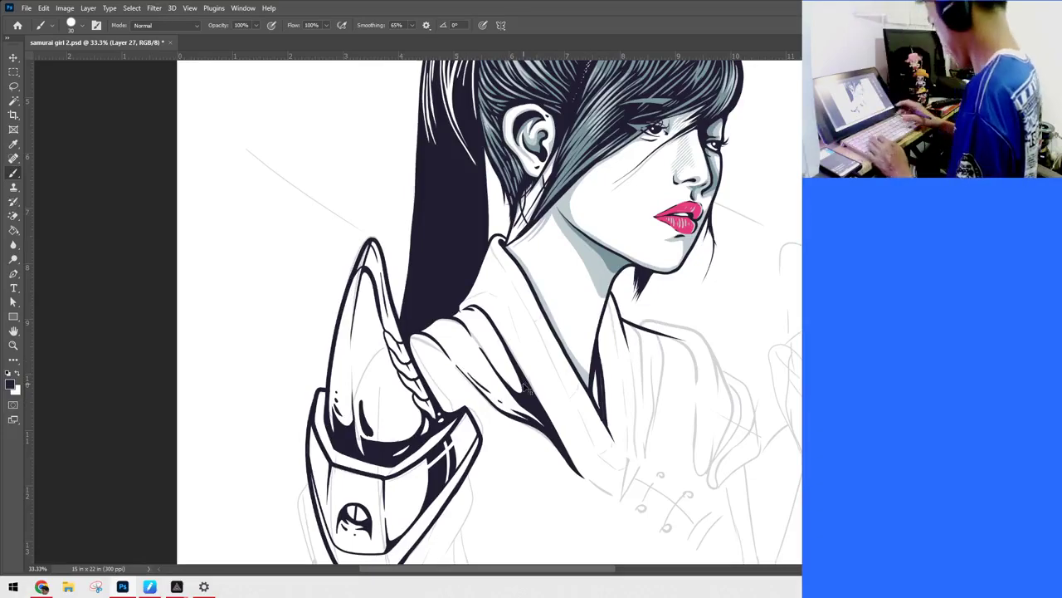
key("ctrl+minus")
key("ctrl+minus")
key("ctrl+plus")
key("ctrl+plus")
scroll(522, 383, "up", 1)
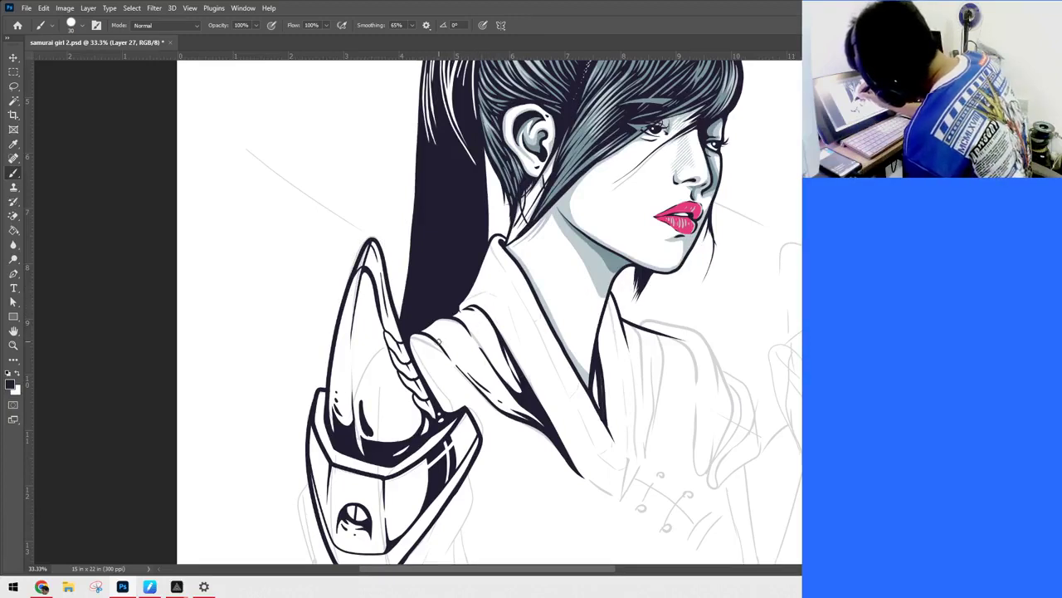
Step: Ink small crease lines across the top of the kimono's shoulder, fold lines beside the spike, and a short chest stroke
left_click_drag(437, 339, 465, 315)
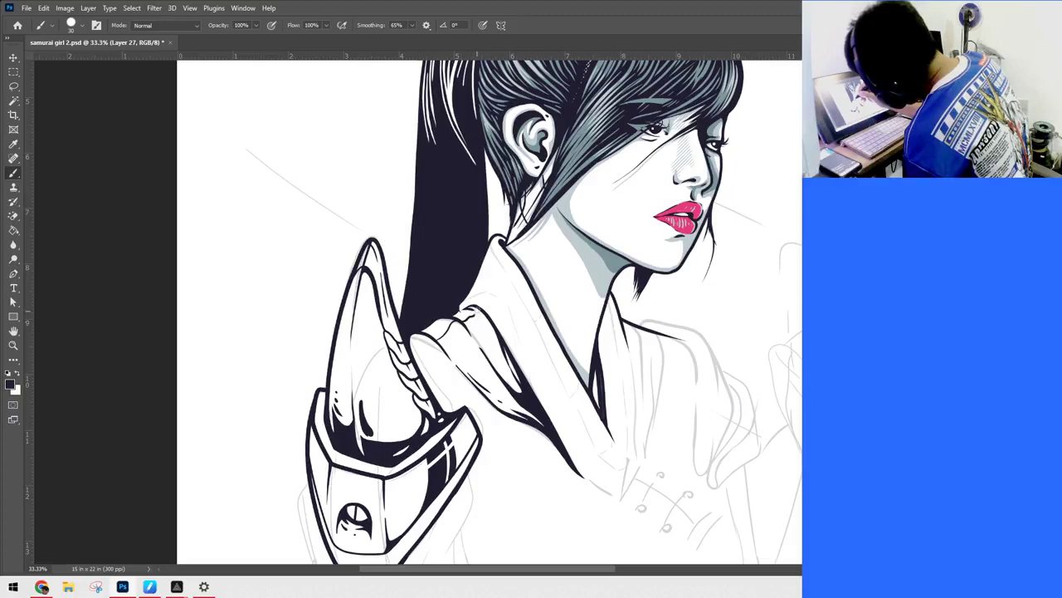
left_click_drag(480, 309, 484, 313)
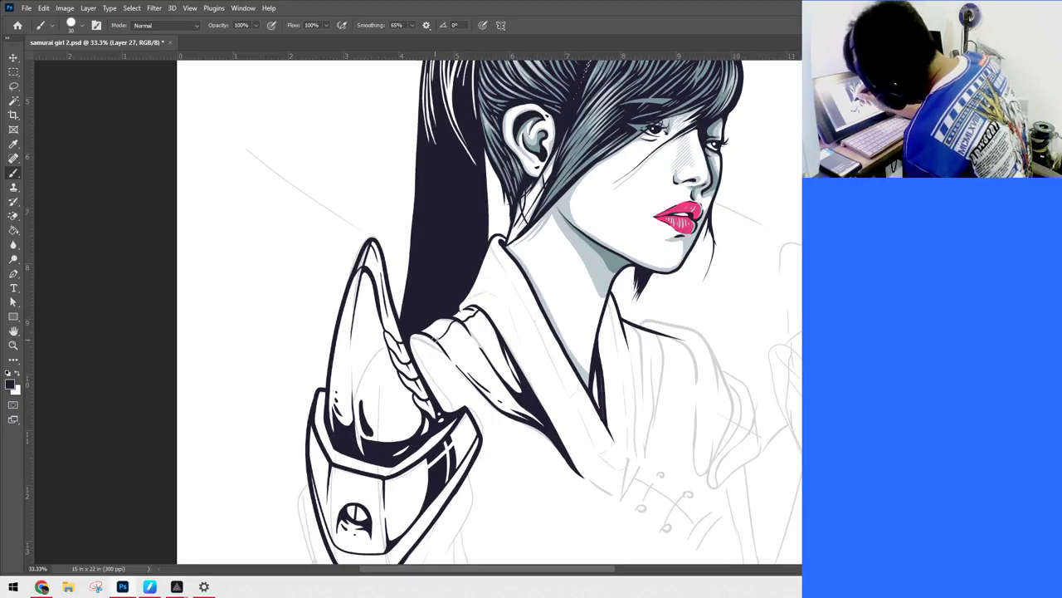
left_click_drag(431, 340, 409, 370)
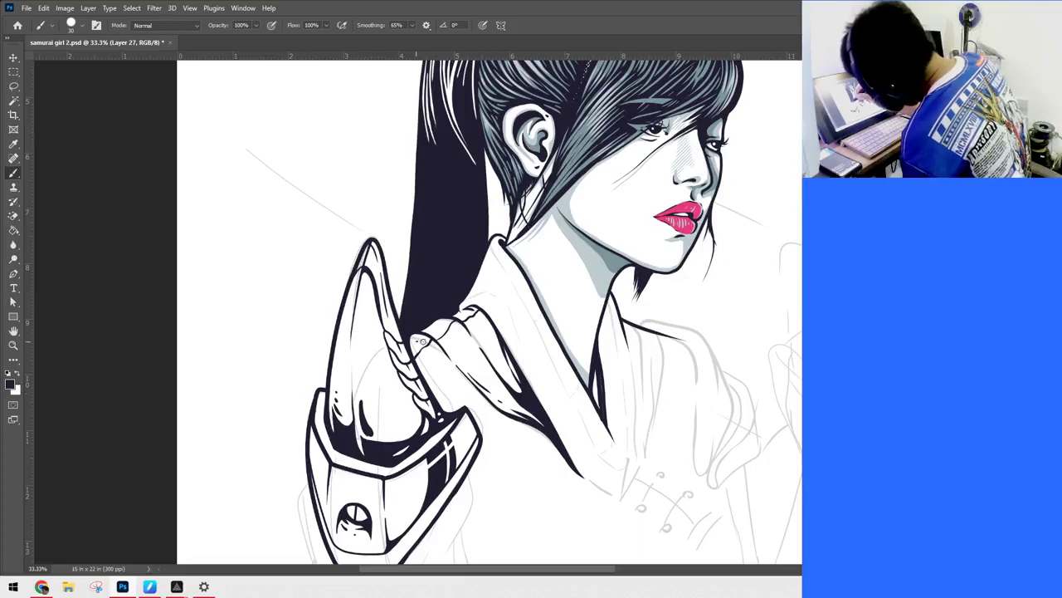
left_click_drag(421, 341, 510, 462)
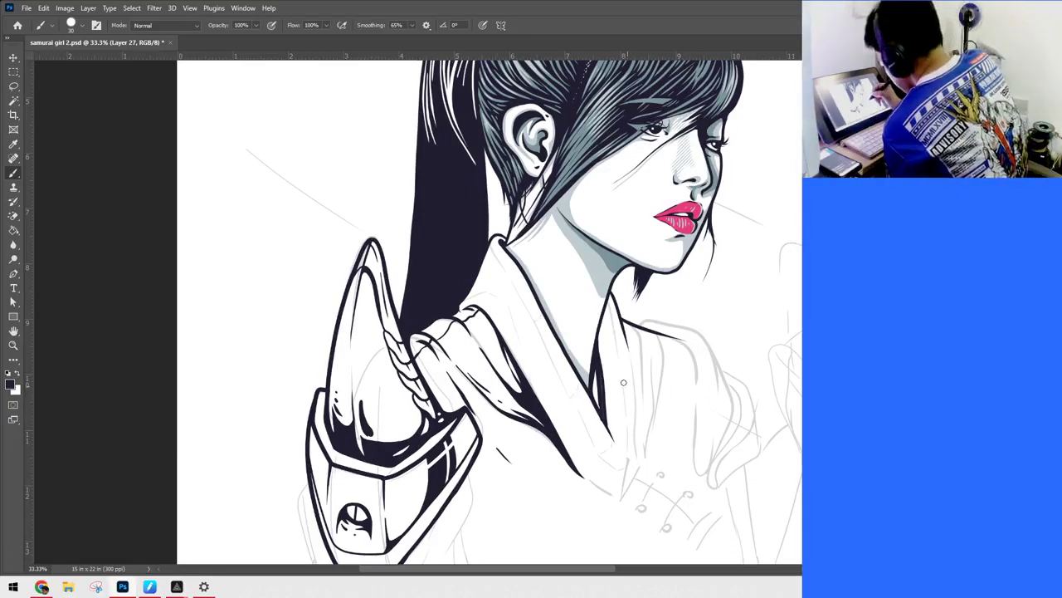
Step: Fill the shadow inside the kimono's far collar below the neck and ink long fold lines down to its point
mouse_move(596, 369)
left_mouse_down()
mouse_move(604, 417)
mouse_move(595, 362)
mouse_move(604, 414)
mouse_move(601, 385)
mouse_move(598, 405)
mouse_move(585, 384)
mouse_move(623, 453)
left_mouse_up()
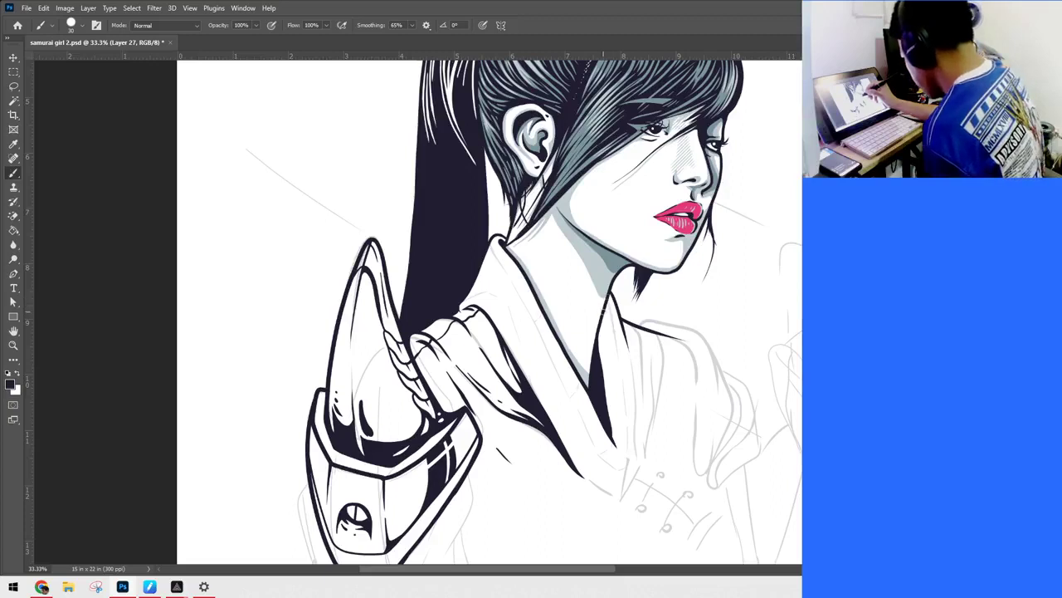
mouse_move(606, 300)
left_mouse_down()
mouse_move(623, 418)
mouse_move(615, 444)
mouse_move(603, 417)
mouse_move(630, 468)
mouse_move(620, 398)
left_mouse_up()
left_click_drag(605, 305, 627, 455)
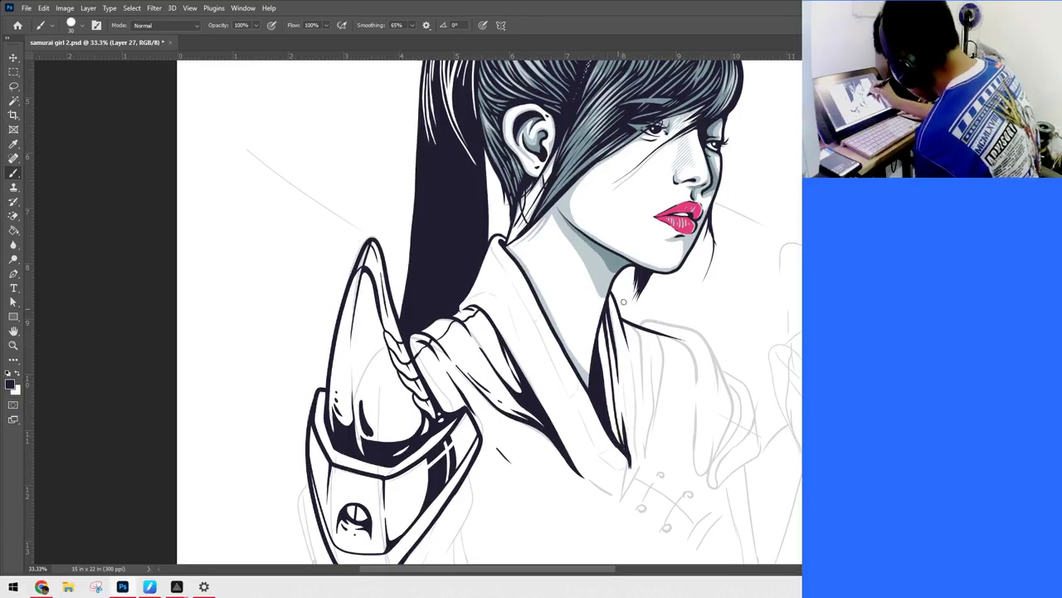
left_click_drag(607, 299, 632, 470)
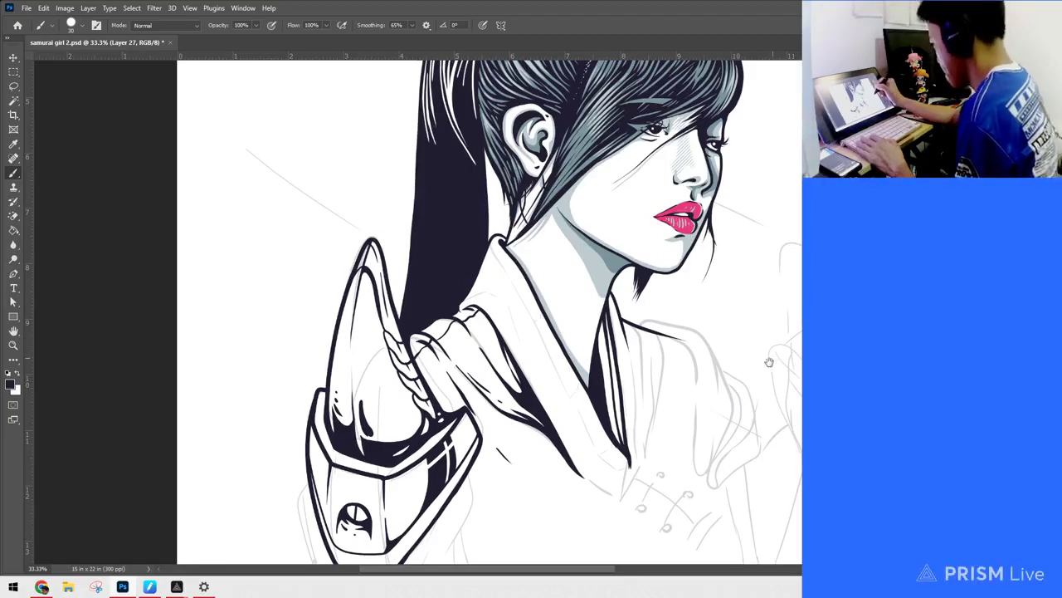
Step: Ink the outline of the second armour plate beneath the spiked one and thicken its torso-side edge
left_click_drag(766, 360, 785, 305)
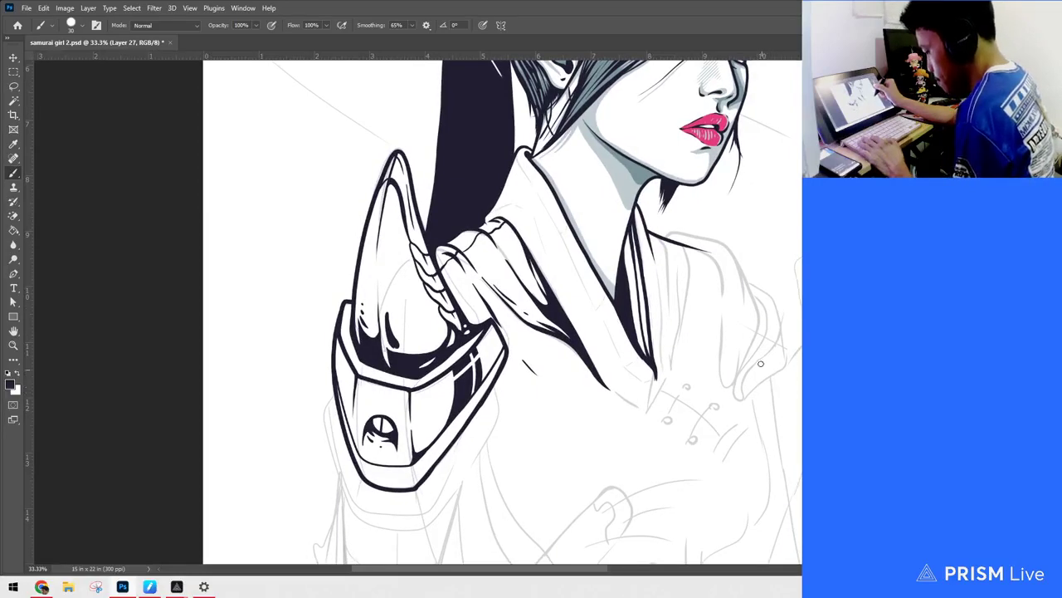
mouse_move(785, 358)
left_mouse_down()
mouse_move(750, 373)
mouse_move(817, 332)
mouse_move(806, 313)
mouse_move(866, 248)
left_mouse_up()
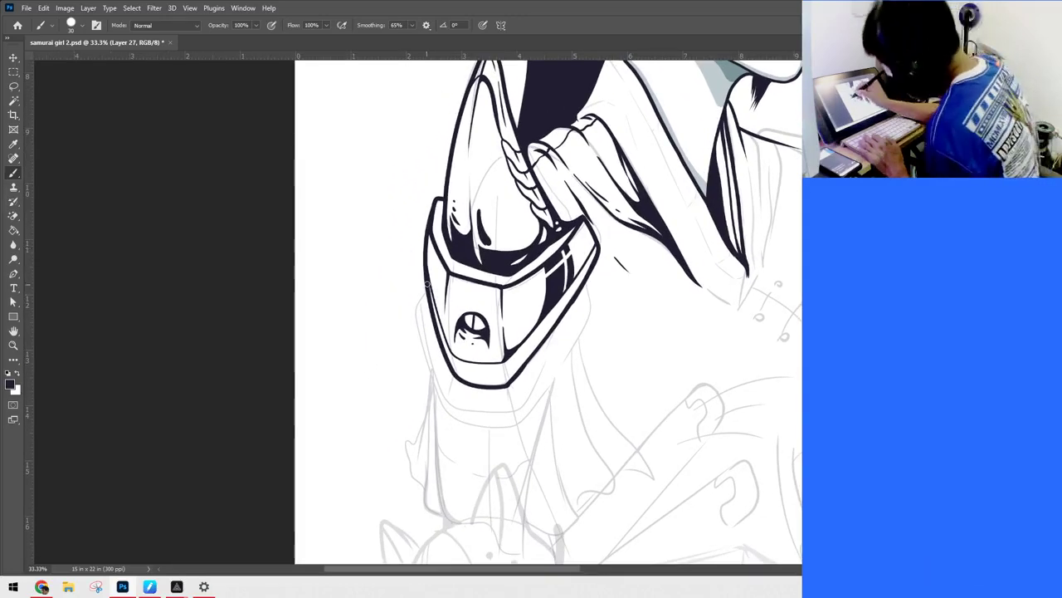
mouse_move(426, 299)
left_mouse_down()
mouse_move(420, 351)
mouse_move(443, 405)
mouse_move(490, 430)
mouse_move(517, 424)
mouse_move(539, 393)
mouse_move(580, 324)
mouse_move(586, 287)
mouse_move(581, 335)
mouse_move(516, 419)
left_mouse_up()
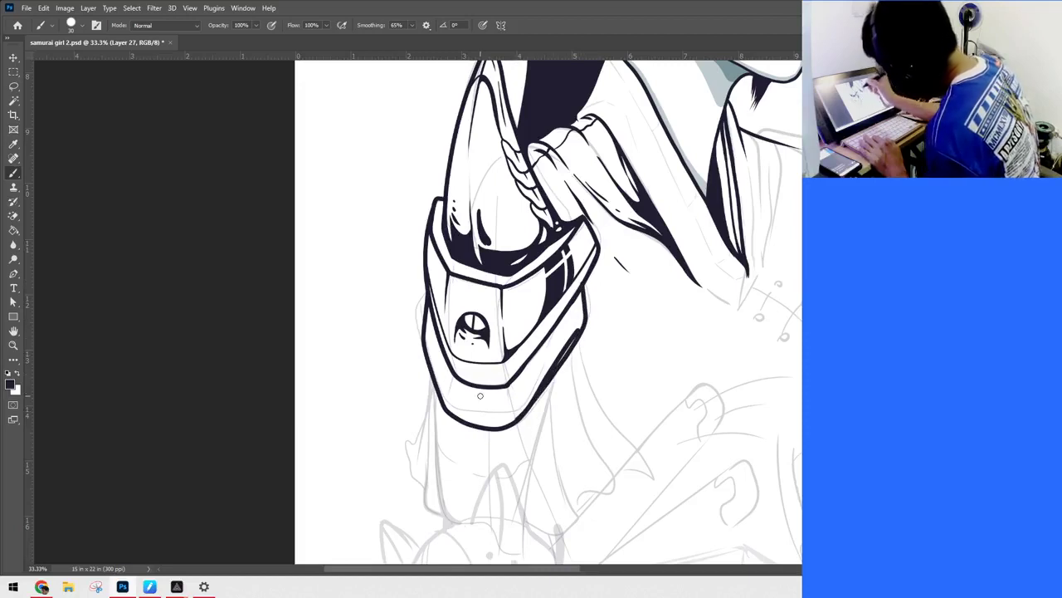
mouse_move(578, 290)
left_mouse_down()
mouse_move(582, 325)
mouse_move(552, 373)
left_mouse_up()
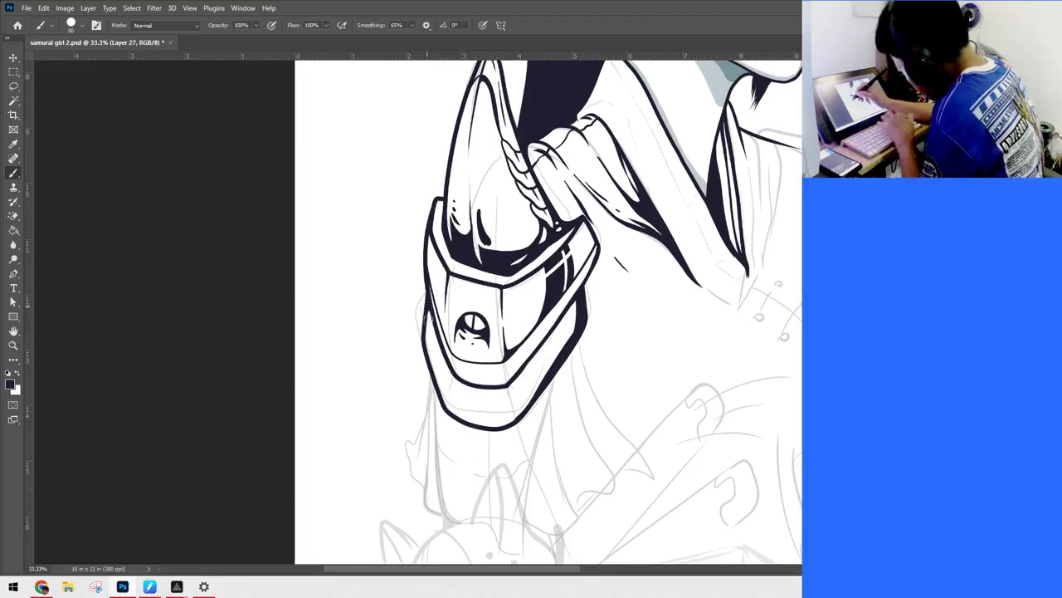
Step: Fill both sides and the upper middle of the lower armour plate with dark ink, leaving a light patch at the bottom
mouse_move(427, 305)
left_mouse_down()
mouse_move(448, 411)
mouse_move(434, 336)
mouse_move(458, 400)
left_mouse_up()
left_click_drag(430, 334, 455, 413)
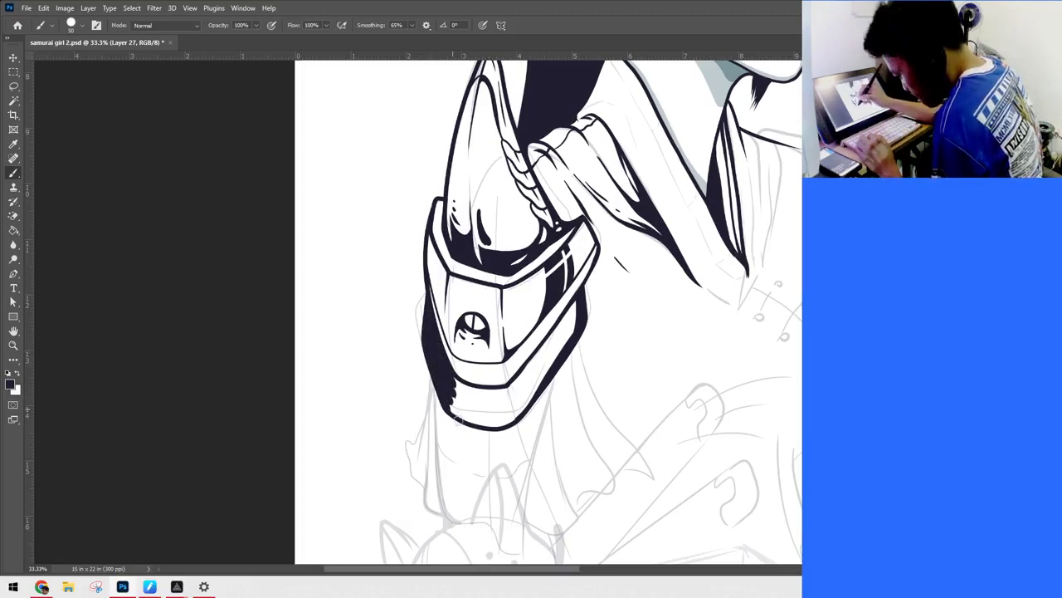
mouse_move(445, 394)
left_mouse_down()
mouse_move(454, 376)
mouse_move(459, 420)
mouse_move(451, 399)
mouse_move(454, 411)
left_mouse_up()
mouse_move(576, 303)
left_mouse_down()
mouse_move(520, 382)
mouse_move(566, 340)
mouse_move(503, 426)
mouse_move(582, 309)
left_mouse_up()
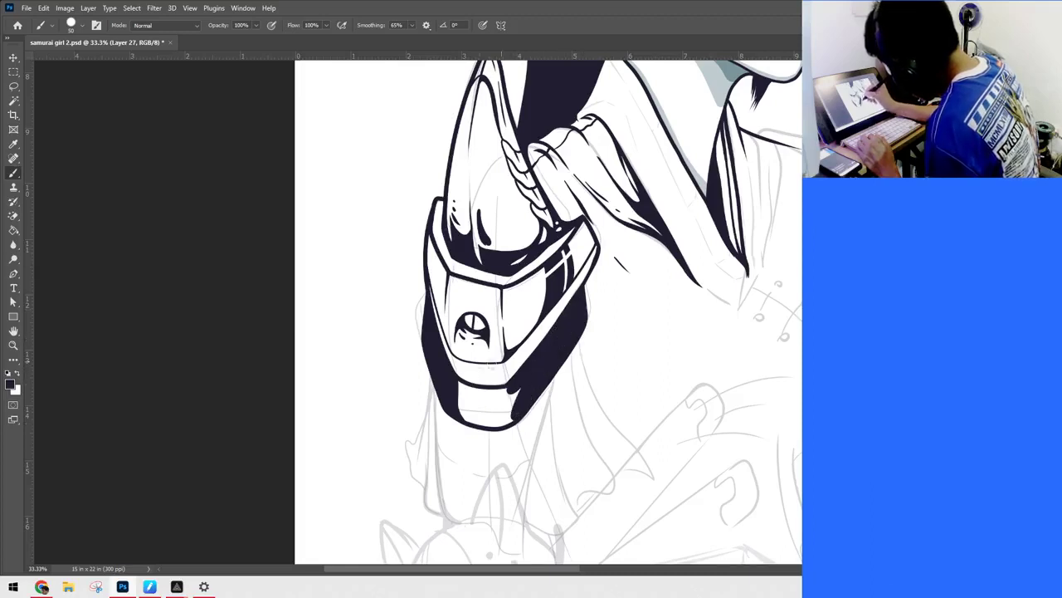
mouse_move(457, 385)
left_mouse_down()
mouse_move(505, 390)
mouse_move(529, 374)
mouse_move(455, 381)
mouse_move(473, 402)
mouse_move(532, 366)
mouse_move(466, 385)
mouse_move(468, 395)
mouse_move(509, 397)
mouse_move(515, 383)
mouse_move(456, 393)
mouse_move(478, 416)
mouse_move(533, 377)
mouse_move(474, 409)
left_mouse_up()
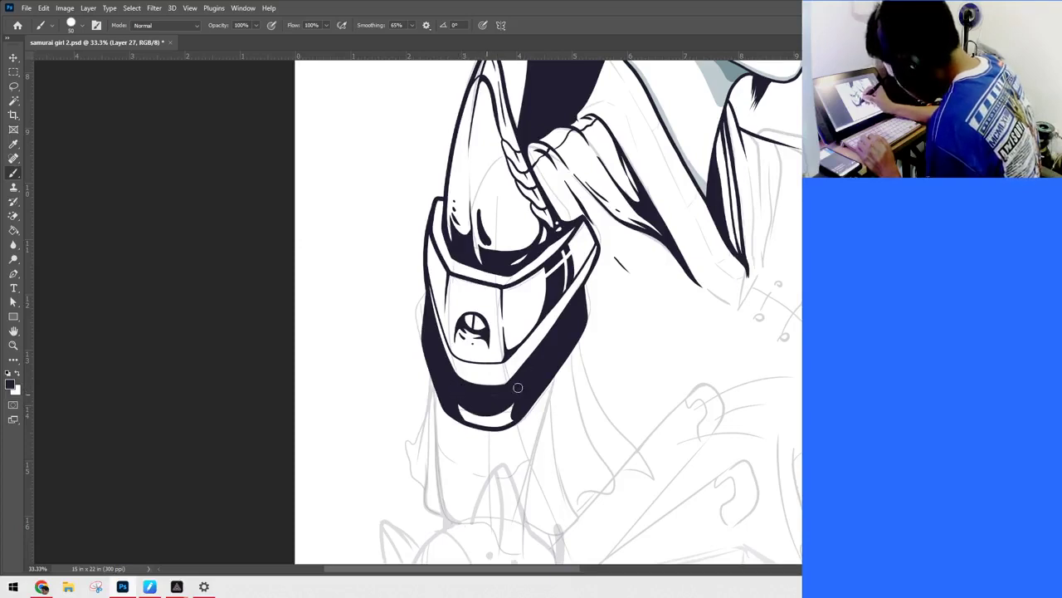
Step: Open the Music Playlist window, play the anime theme song compilation, and move playback back to its start
mouse_move(177, 586)
left_click(256, 527)
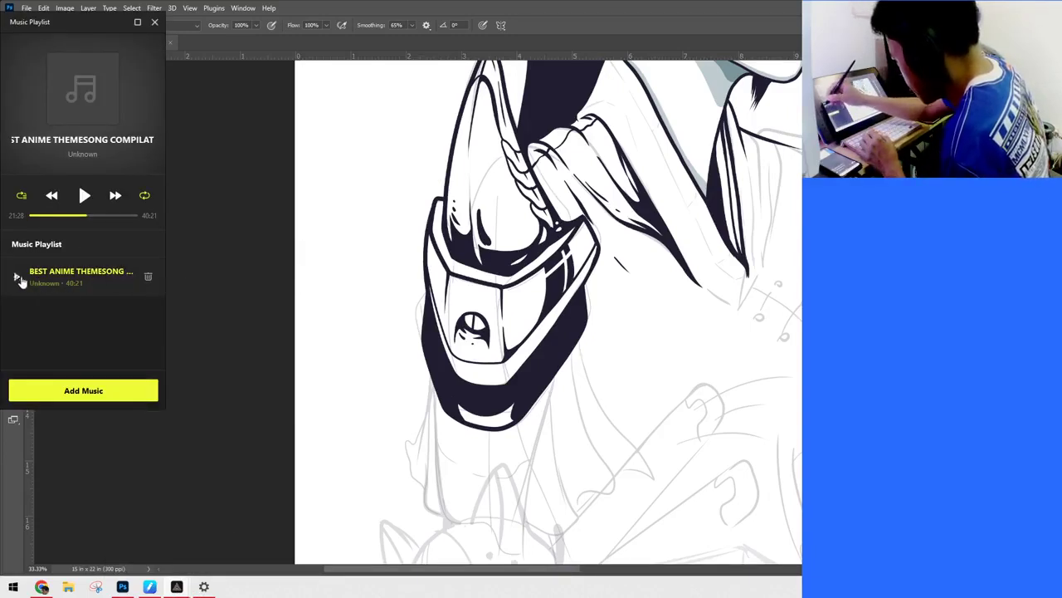
left_click(88, 197)
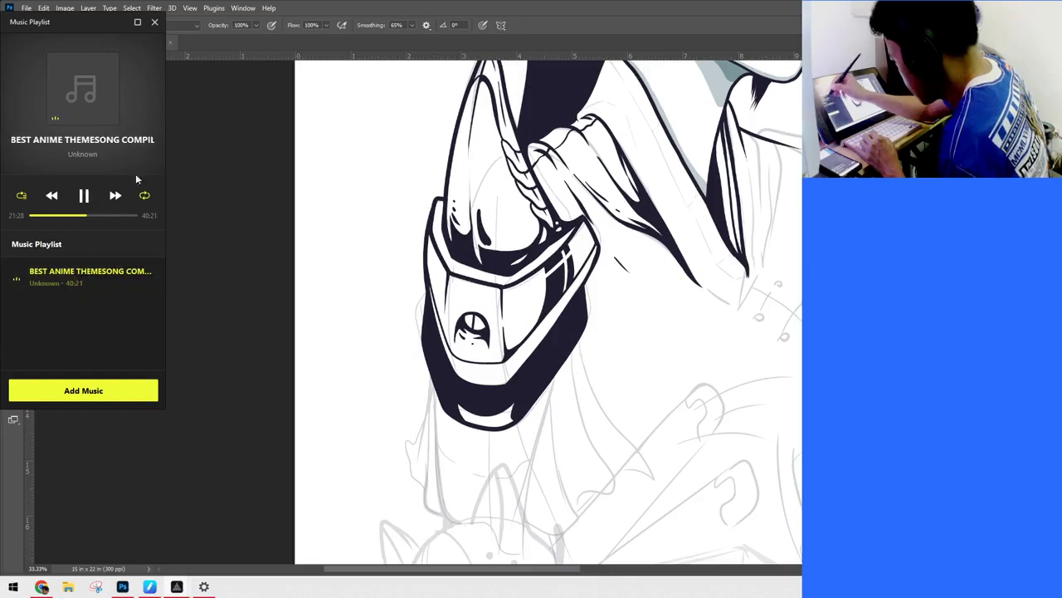
left_click_drag(86, 216, 16, 215)
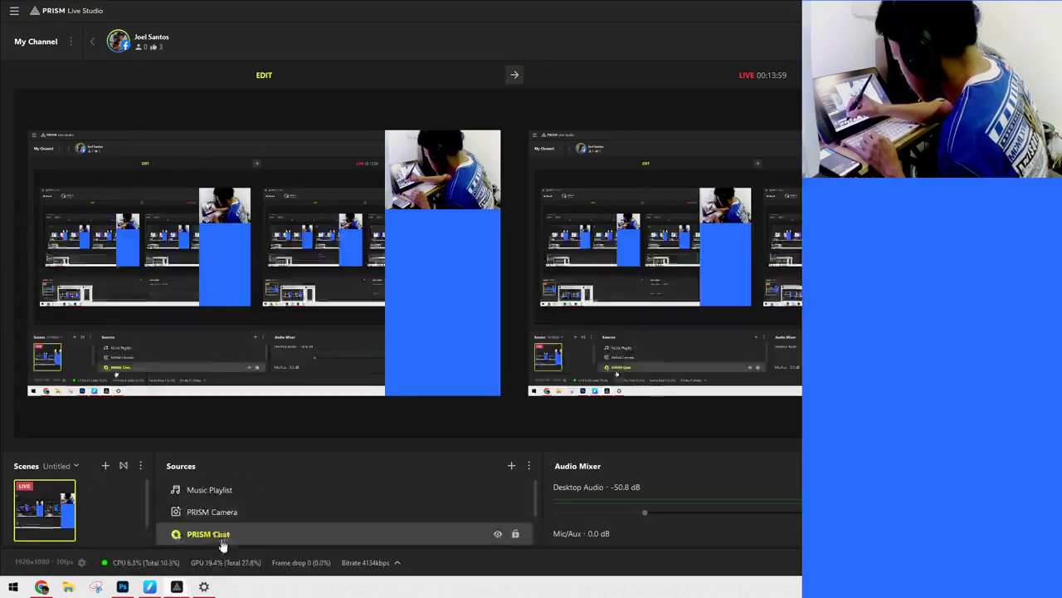
Step: Review the Audio Mixer levels for the desktop, microphone and camera in PRISM Live Studio, and return to Photoshop
left_click(184, 539)
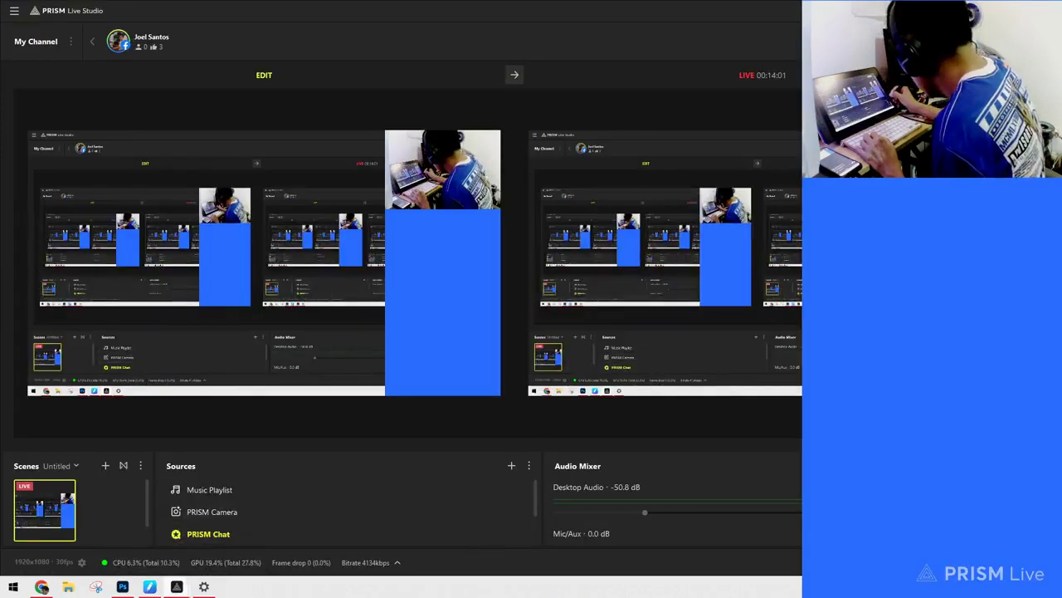
scroll(677, 510, "down", 3)
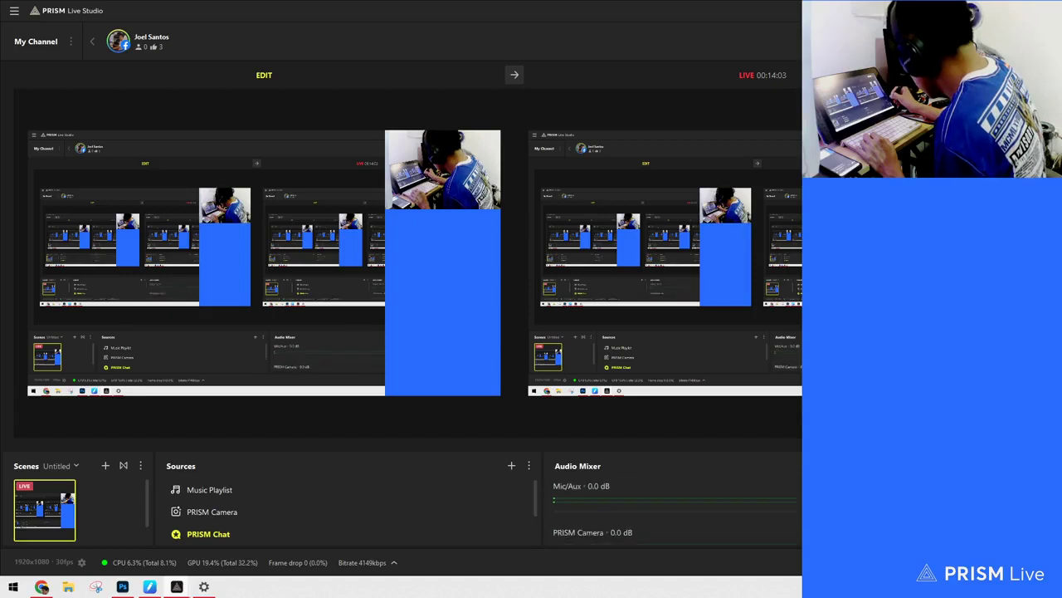
scroll(677, 506, "down", 1)
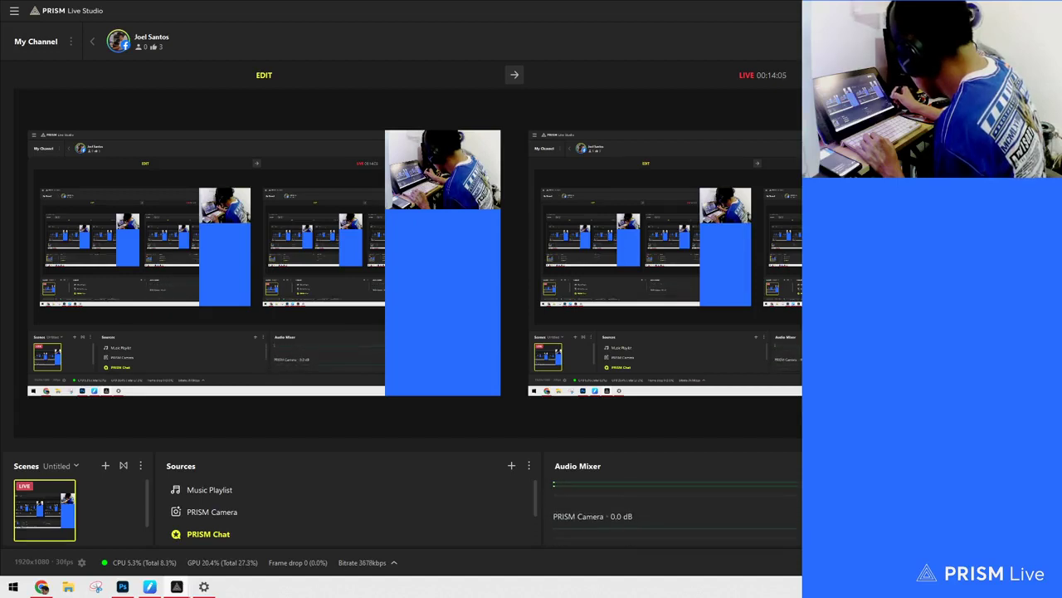
scroll(676, 506, "up", 3)
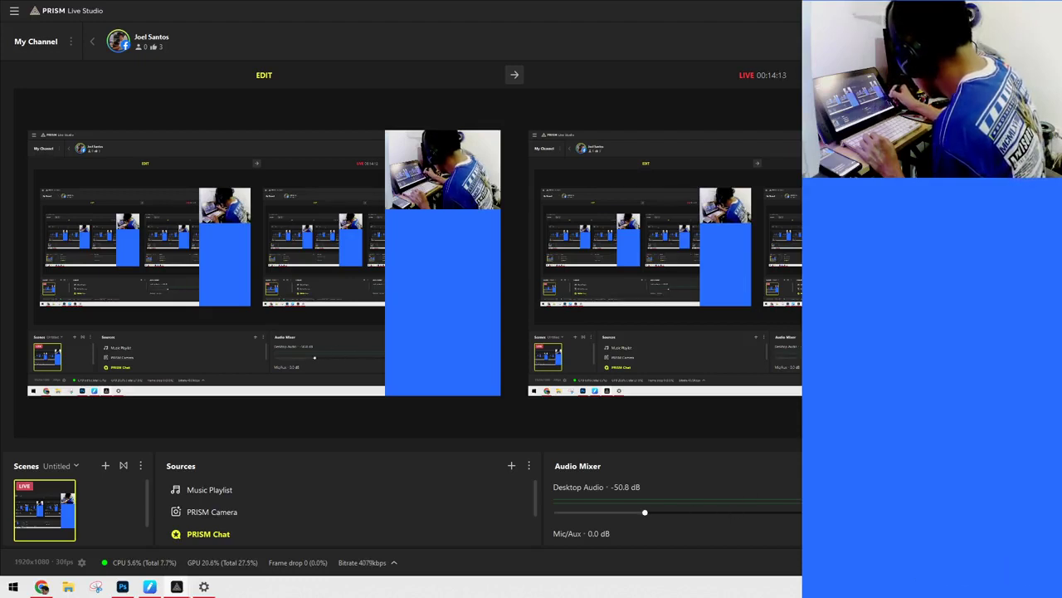
scroll(677, 506, "down", 3)
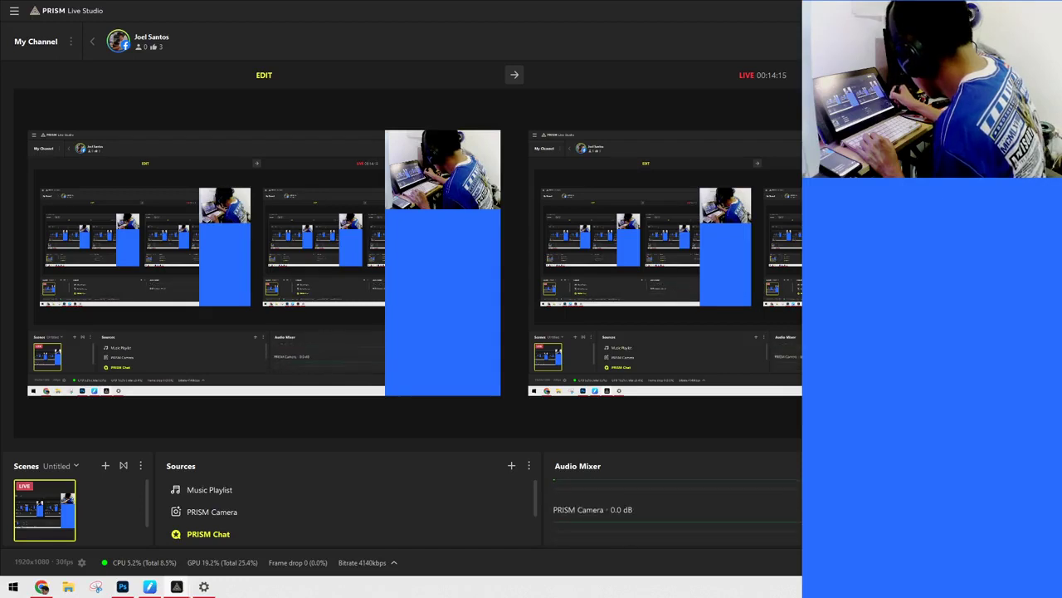
scroll(677, 506, "up", 3)
key("alt+Tab")
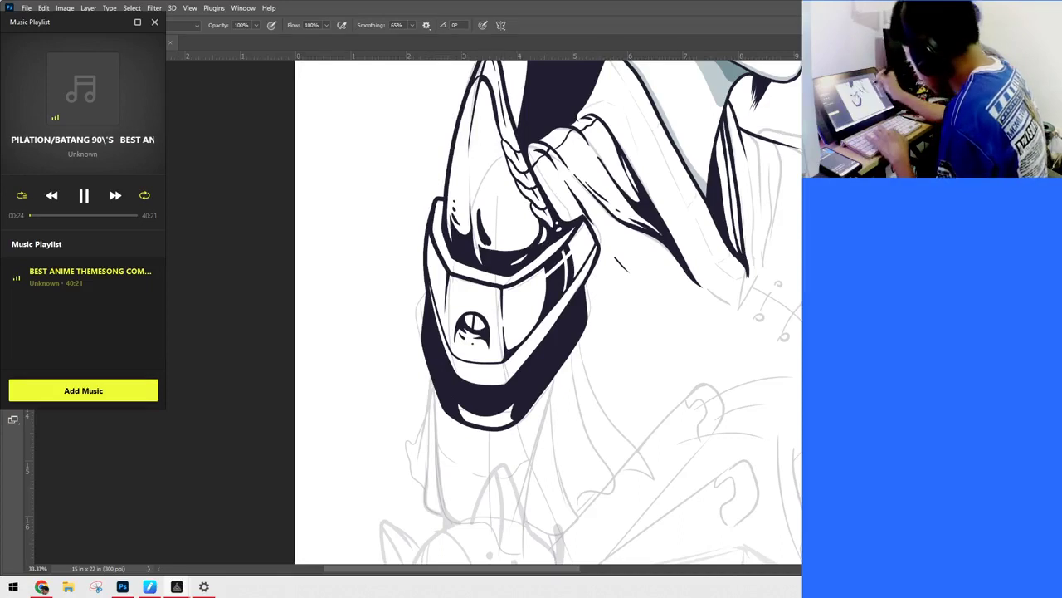
key("alt+Tab")
Step: Fill the remaining light patch of the lower armour plate and add thin light highlights along its outer edge and corners
mouse_move(459, 407)
left_mouse_down()
mouse_move(492, 425)
mouse_move(521, 406)
mouse_move(464, 413)
mouse_move(451, 398)
mouse_move(480, 428)
mouse_move(487, 403)
mouse_move(467, 412)
mouse_move(520, 404)
mouse_move(485, 422)
mouse_move(511, 419)
left_mouse_up()
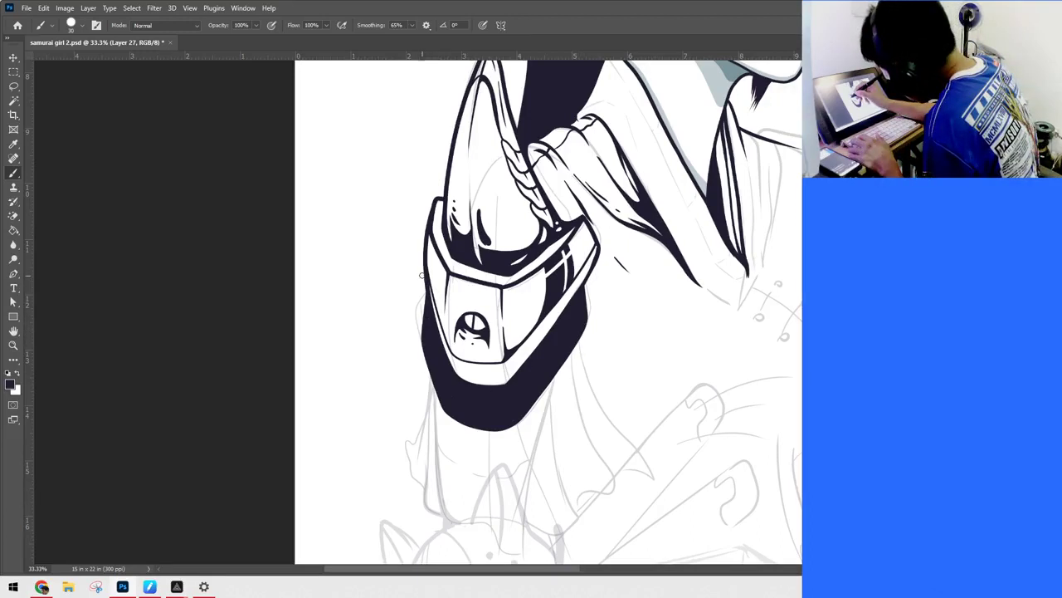
left_click_drag(428, 314, 442, 366)
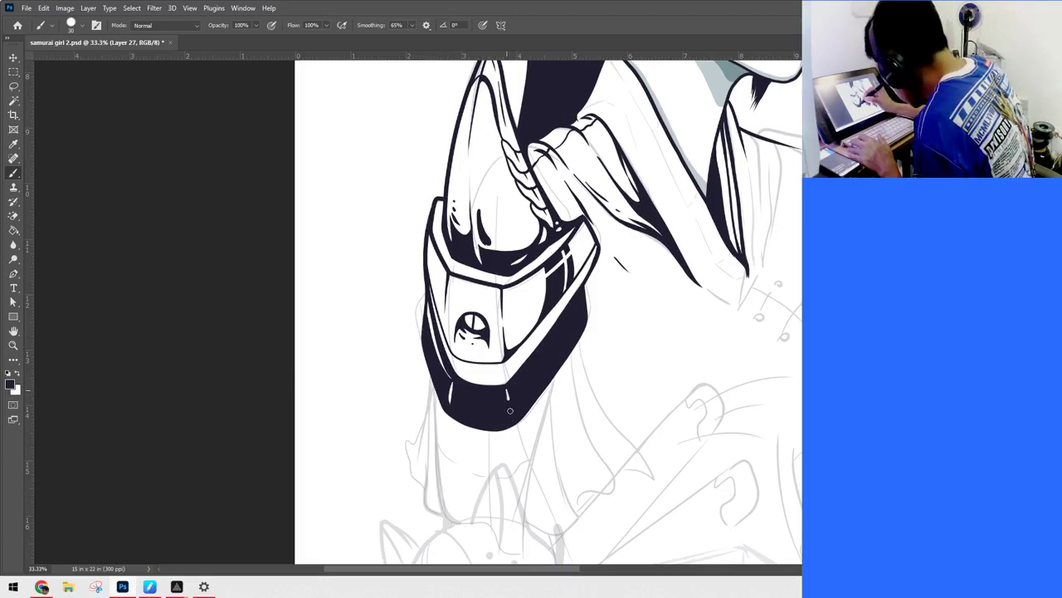
left_click_drag(510, 410, 507, 397)
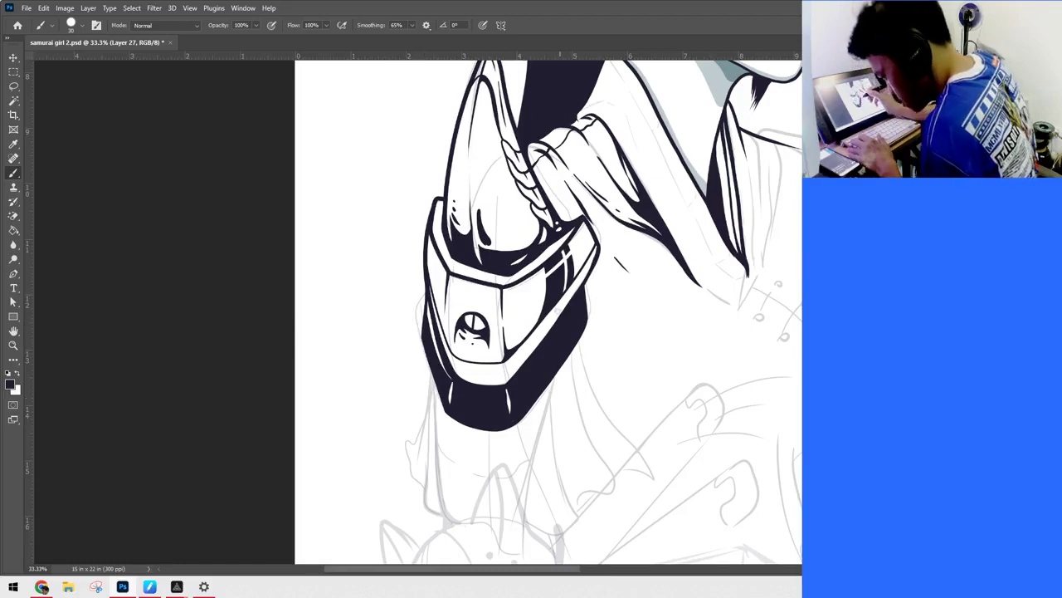
Step: Trim the lower armour plate's rounded torso-side and bottom edges into straight facets with sharp corners
left_click_drag(591, 318, 509, 437)
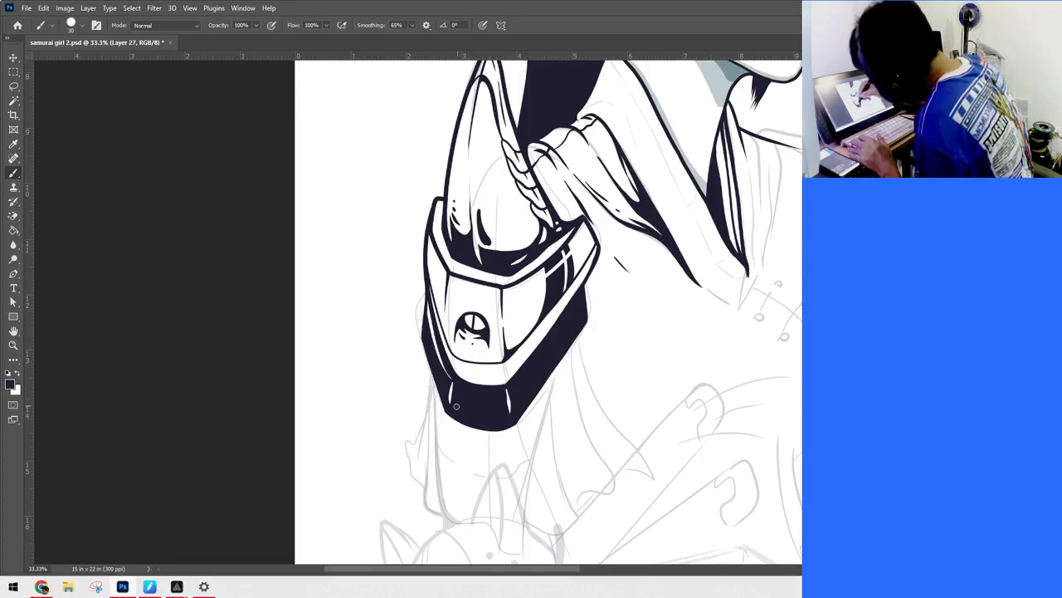
left_click_drag(440, 410, 519, 436)
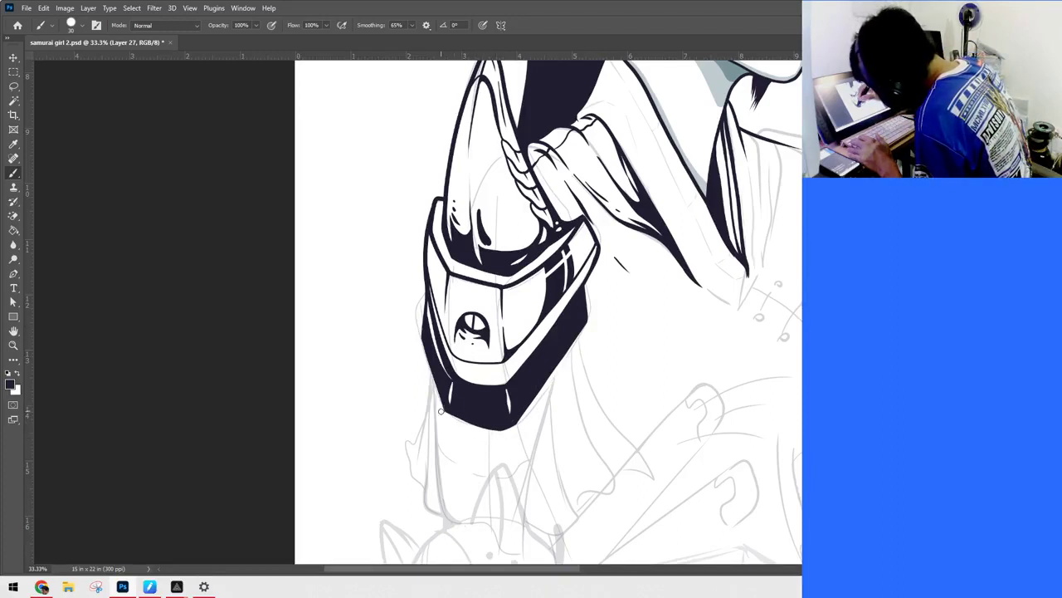
mouse_move(442, 411)
left_mouse_down()
mouse_move(522, 437)
mouse_move(504, 432)
left_mouse_up()
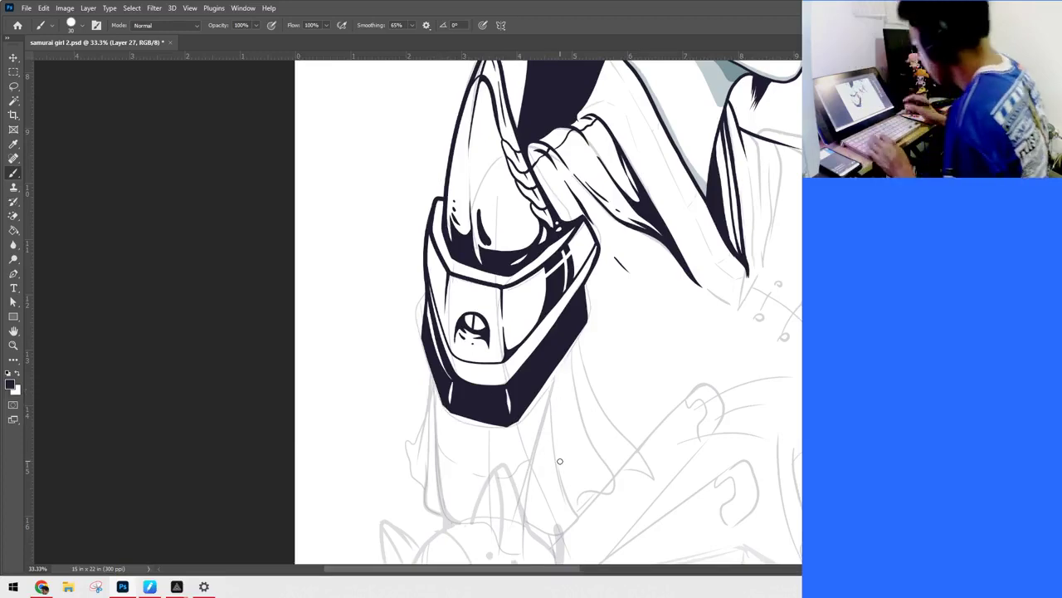
key("ctrl+minus")
key("ctrl+minus")
key("ctrl+plus")
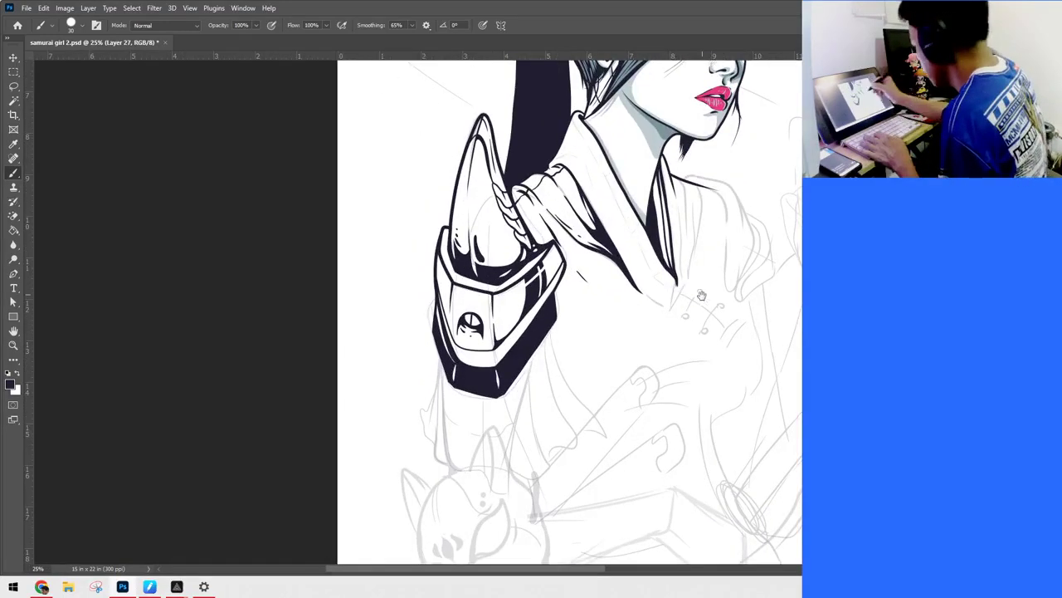
Step: Ink the outer folds and wavy hem of the cloth hanging below the shoulder armour, undoing stray hem strokes
left_click_drag(701, 294, 698, 358)
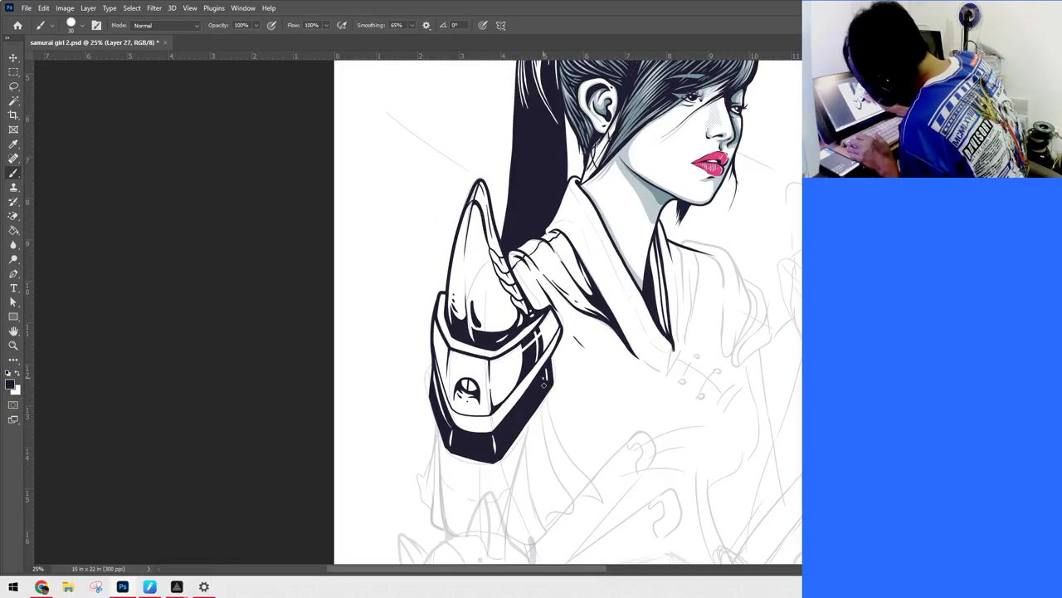
left_click_drag(752, 301, 614, 367)
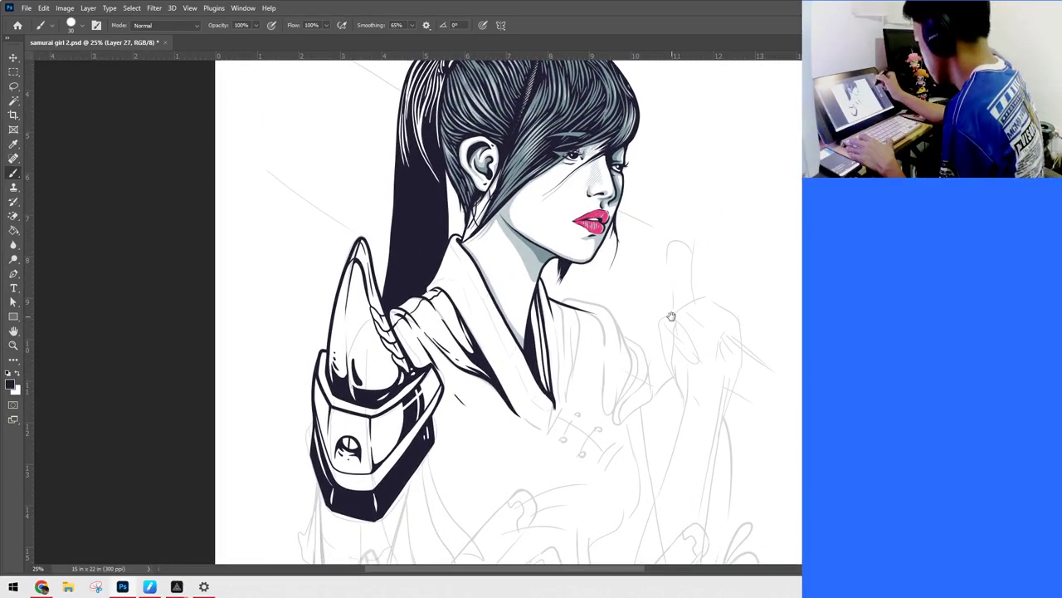
mouse_move(711, 454)
left_mouse_down()
mouse_move(800, 242)
mouse_move(753, 373)
mouse_move(769, 340)
left_mouse_up()
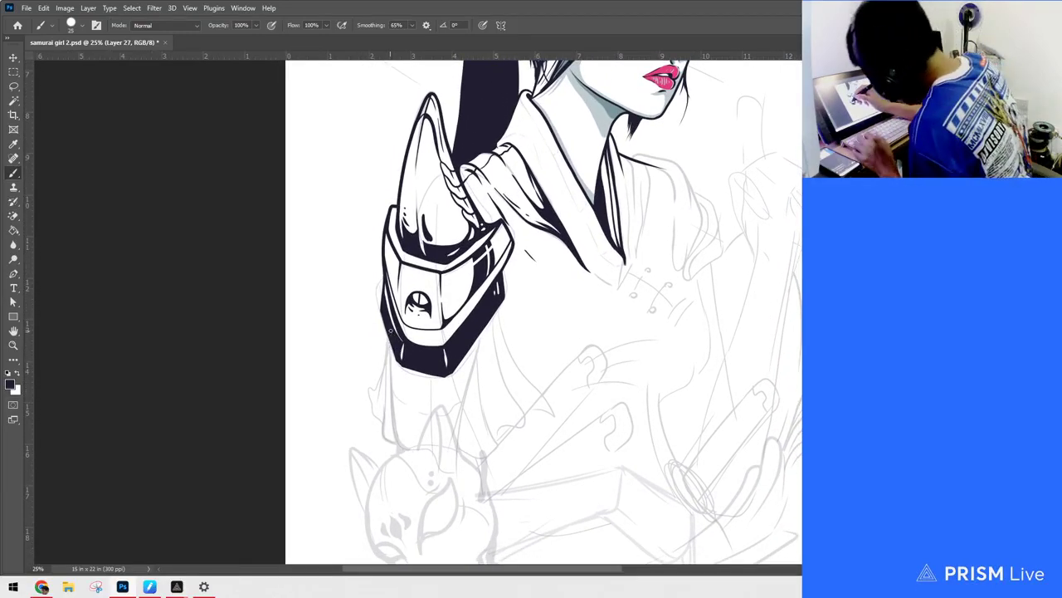
left_click_drag(392, 361, 394, 407)
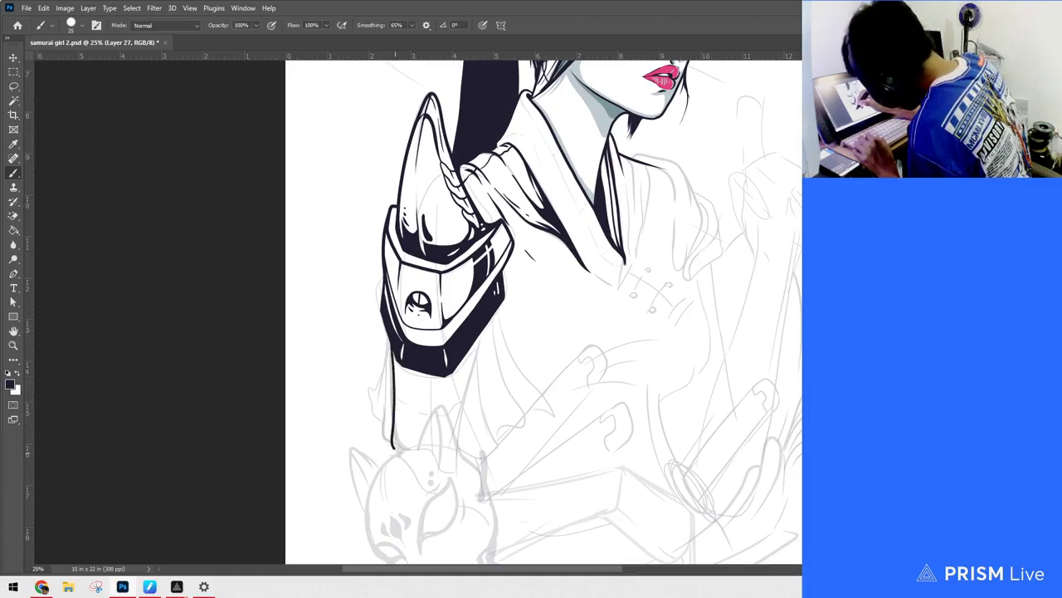
left_click_drag(389, 352, 391, 383)
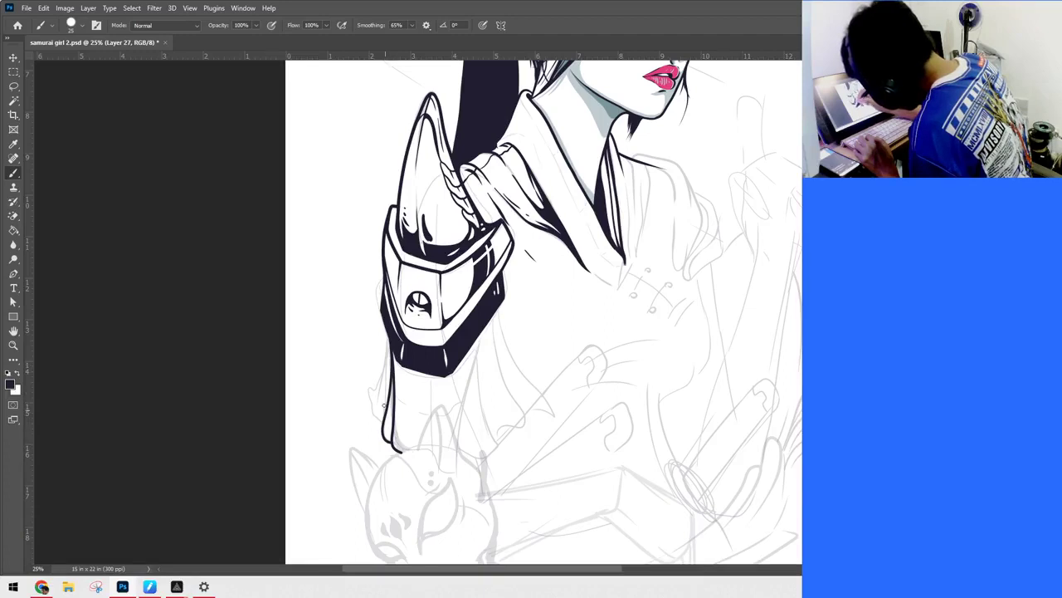
mouse_move(390, 340)
left_mouse_down()
mouse_move(384, 395)
mouse_move(366, 408)
left_mouse_up()
left_click_drag(383, 427, 394, 439)
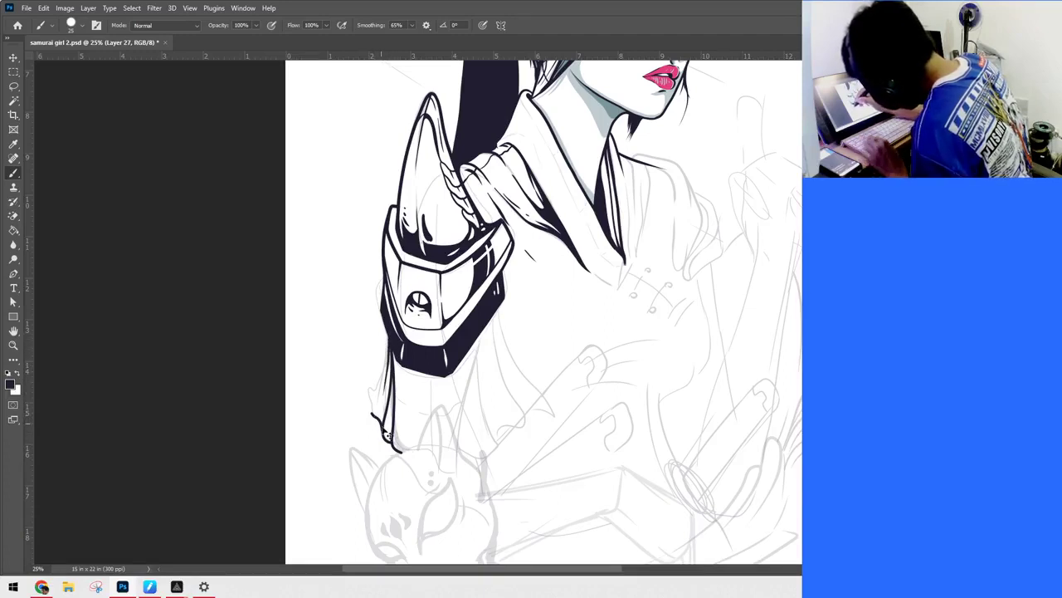
key("ctrl+z")
key("ctrl+z")
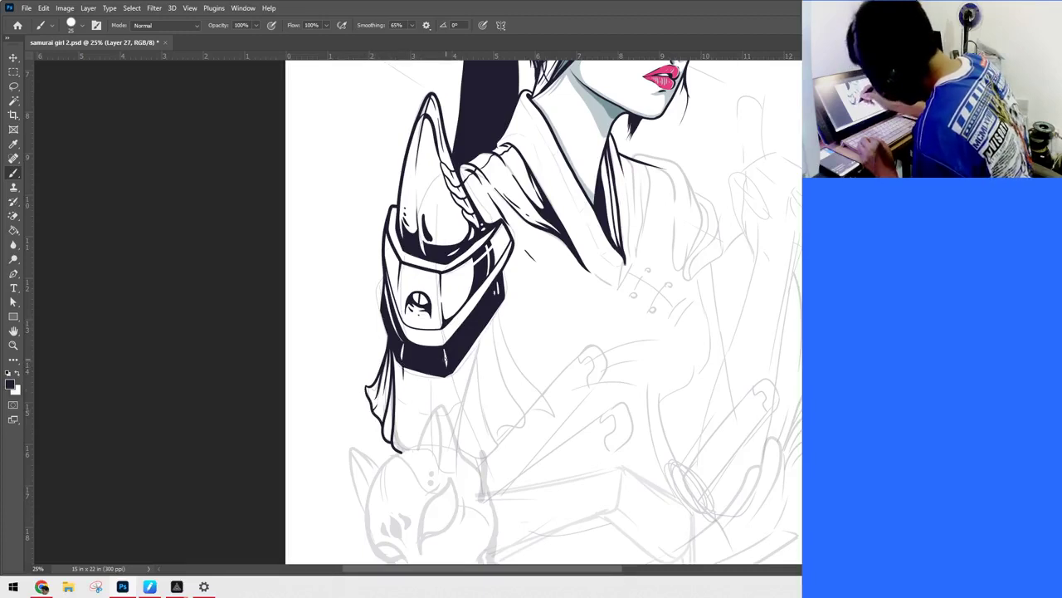
Step: Ink the middle and torso-side folds of the hanging cloth and the scalloped hem at its far corner
mouse_move(432, 379)
left_mouse_down()
mouse_move(431, 404)
mouse_move(462, 406)
mouse_move(473, 439)
left_mouse_up()
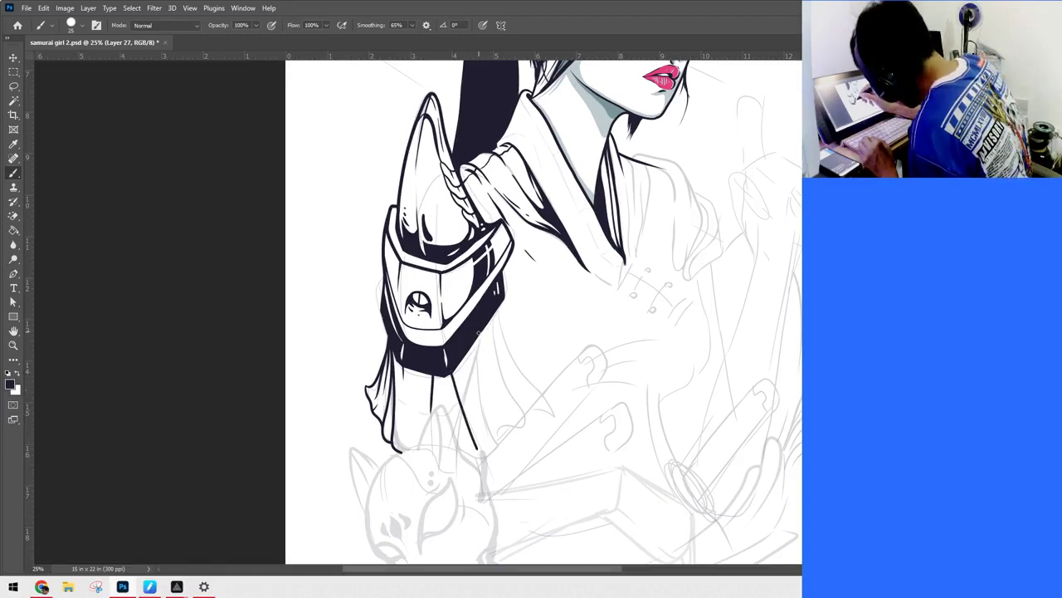
left_click_drag(471, 365, 487, 421)
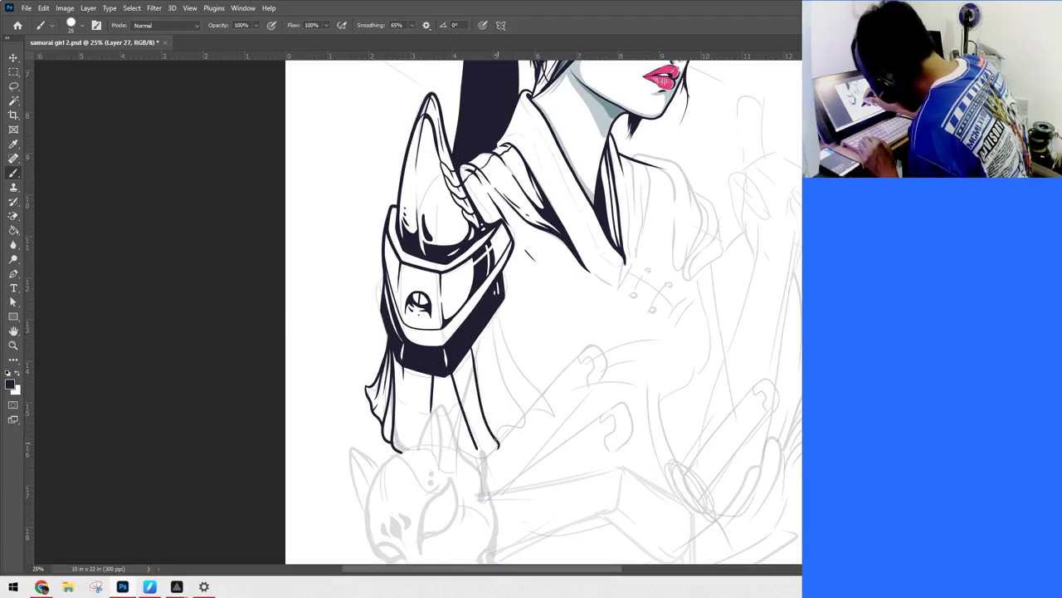
mouse_move(522, 419)
left_mouse_down()
mouse_move(492, 309)
mouse_move(521, 374)
left_mouse_up()
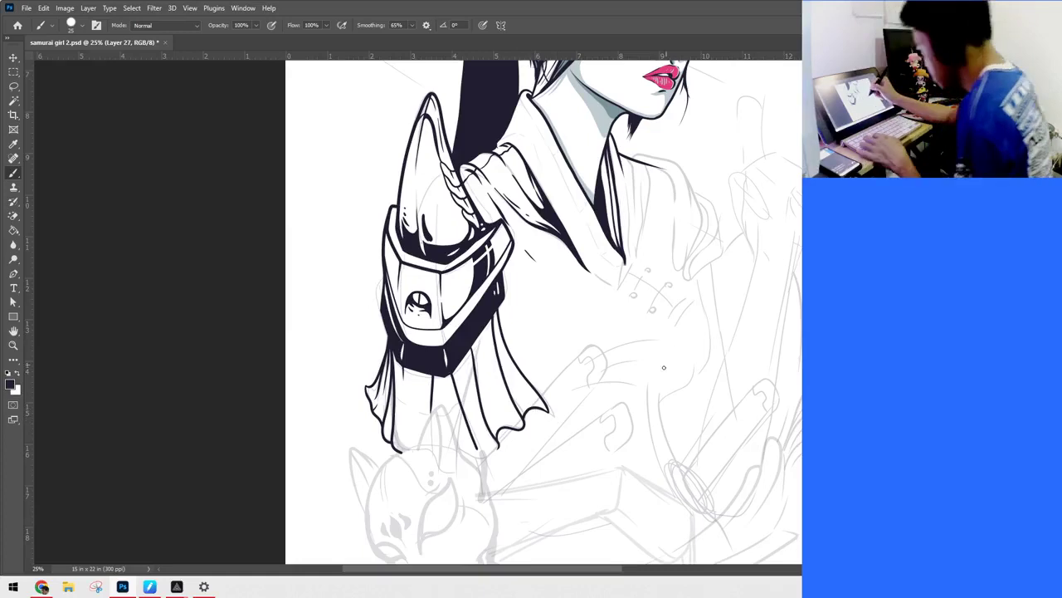
mouse_move(632, 378)
left_mouse_down()
mouse_move(692, 305)
mouse_move(714, 304)
mouse_move(690, 396)
left_mouse_up()
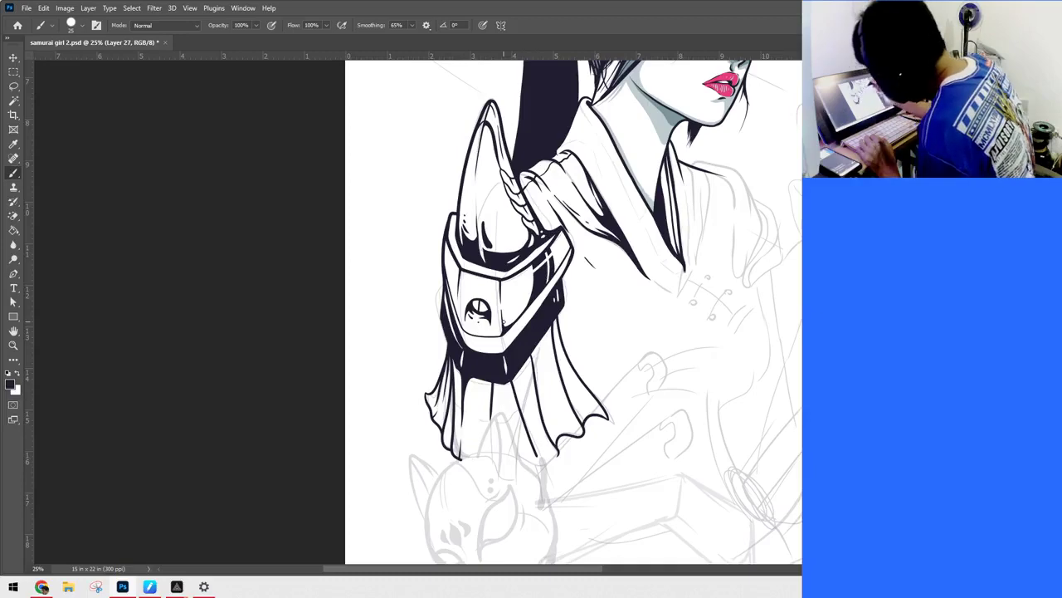
Step: Create a new layer and ink the fox mask's outer contour from the crown around the chin
key("ctrl+minus")
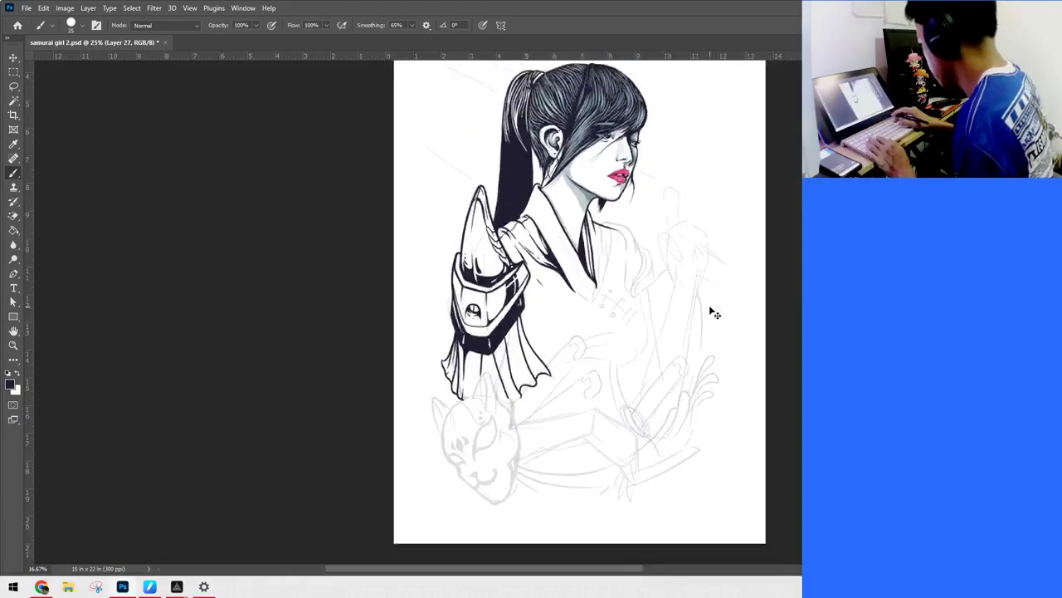
key("ctrl+plus")
left_click_drag(593, 408, 705, 158)
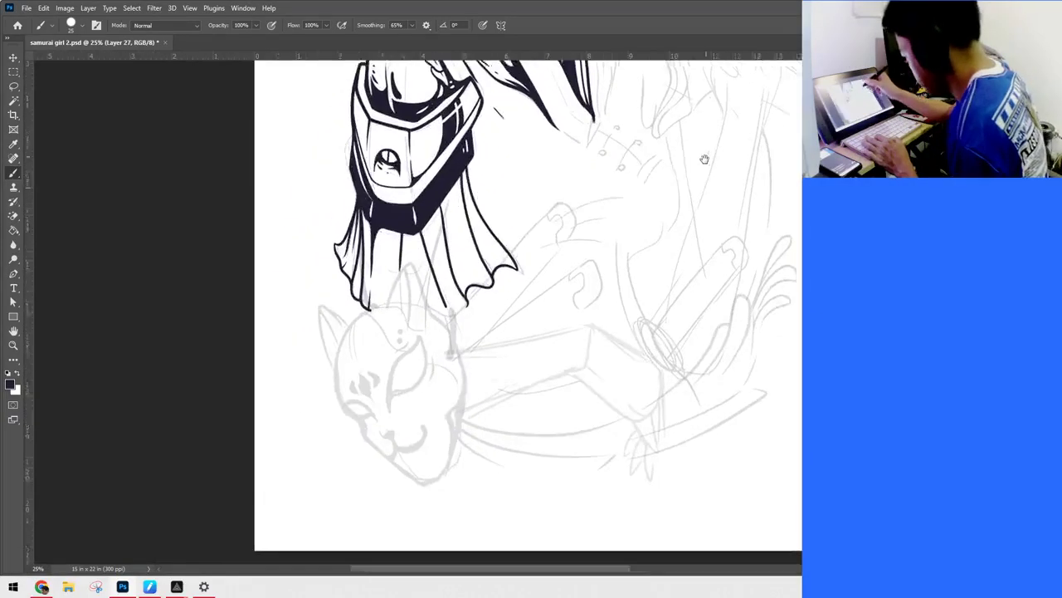
key("ctrl+plus")
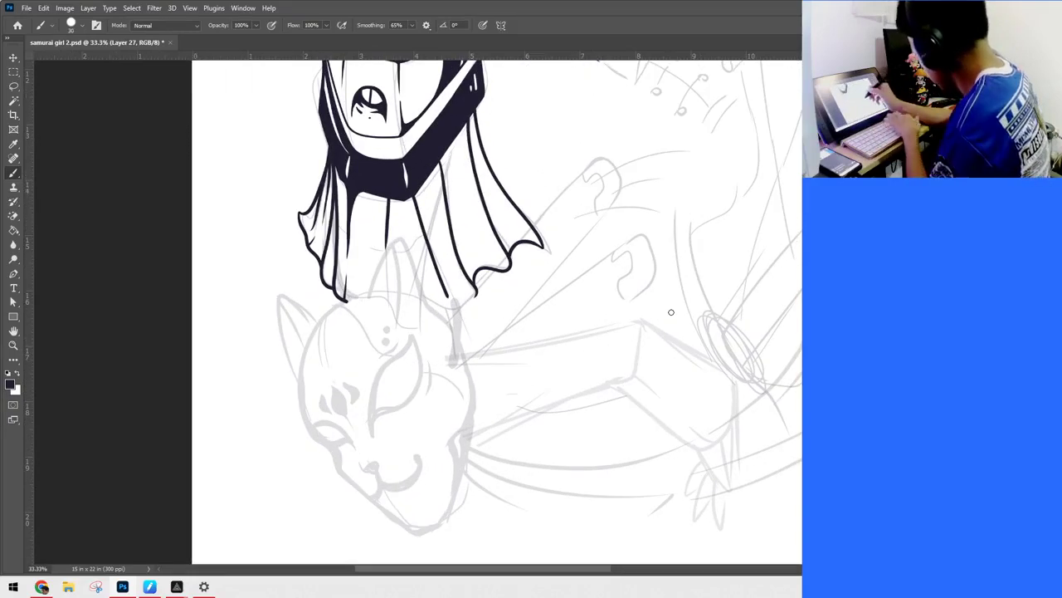
key("ctrl+shift+alt+n")
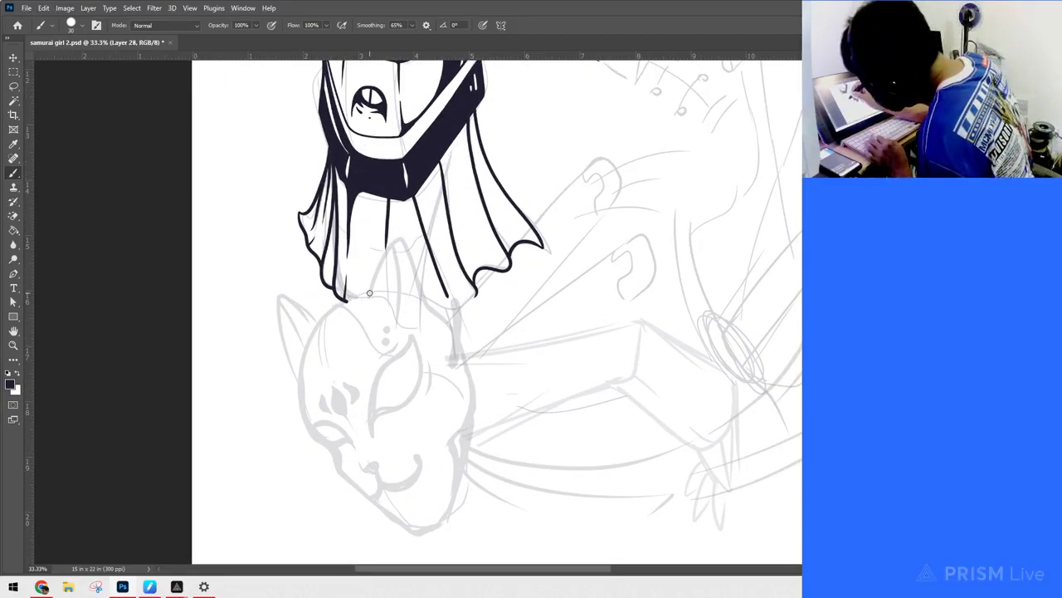
mouse_move(370, 292)
left_mouse_down()
mouse_move(330, 310)
mouse_move(305, 358)
mouse_move(311, 436)
mouse_move(406, 528)
mouse_move(442, 528)
mouse_move(455, 497)
left_mouse_up()
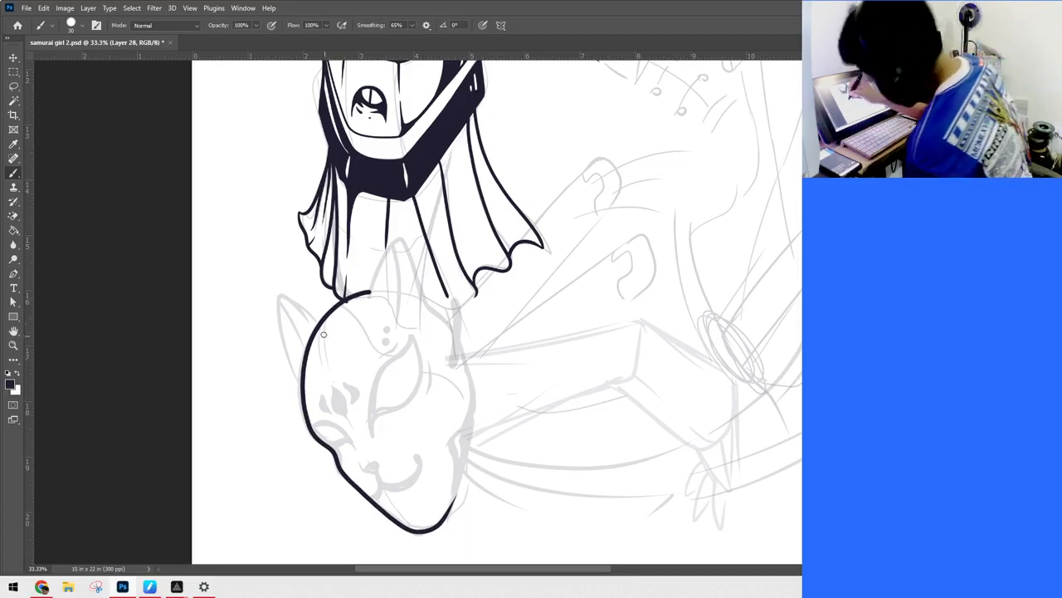
Step: Ink both ears of the fox mask with their inner edges and curved inner ear lines
mouse_move(301, 384)
left_mouse_down()
mouse_move(280, 293)
mouse_move(324, 320)
mouse_move(319, 329)
mouse_move(281, 297)
mouse_move(308, 344)
mouse_move(303, 366)
mouse_move(285, 310)
mouse_move(297, 347)
left_mouse_up()
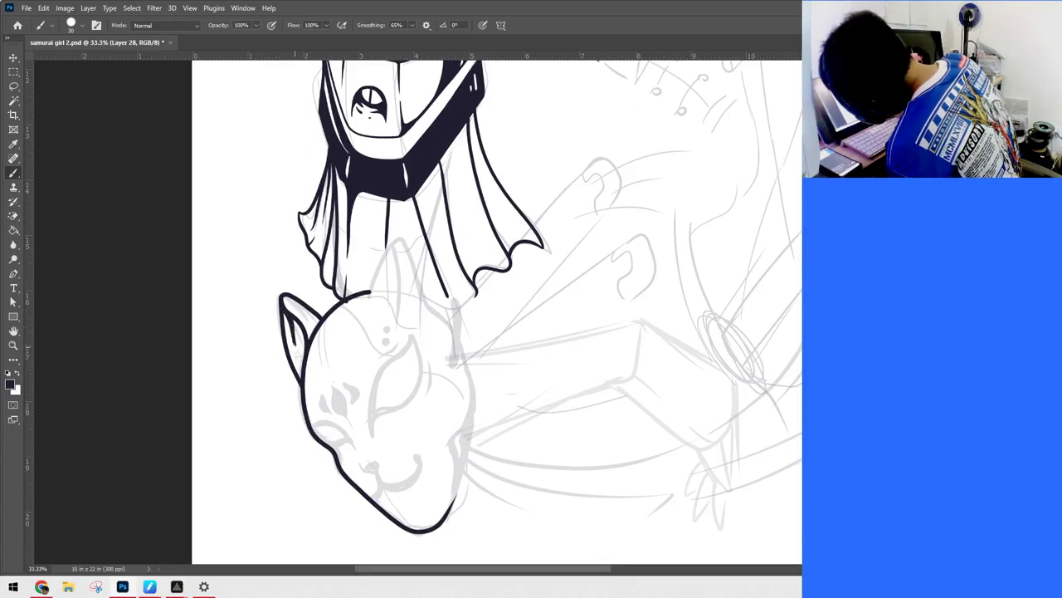
left_click_drag(297, 327, 312, 369)
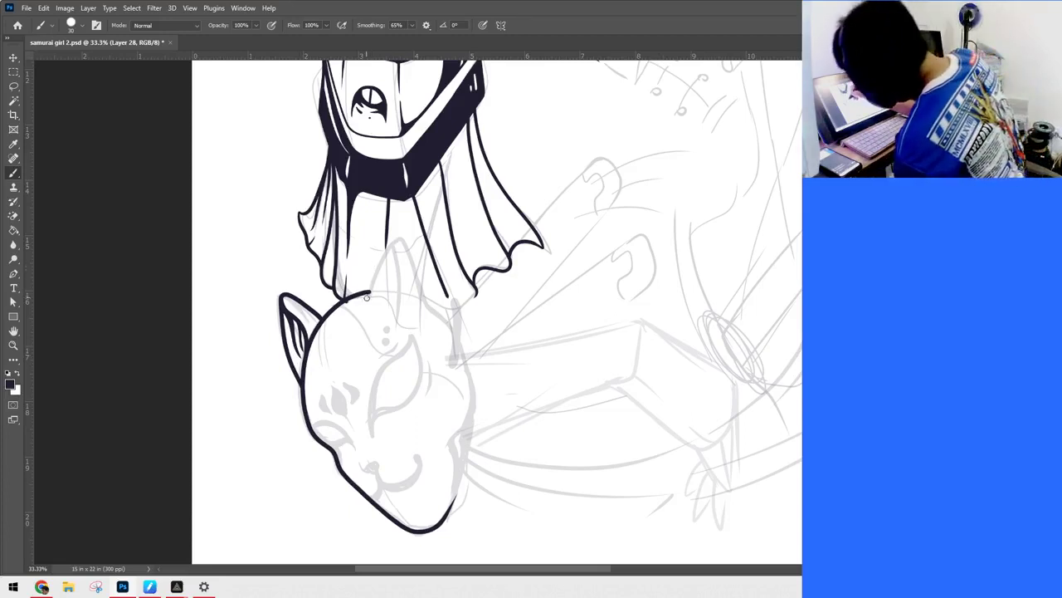
mouse_move(363, 299)
left_mouse_down()
mouse_move(405, 236)
mouse_move(433, 330)
left_mouse_up()
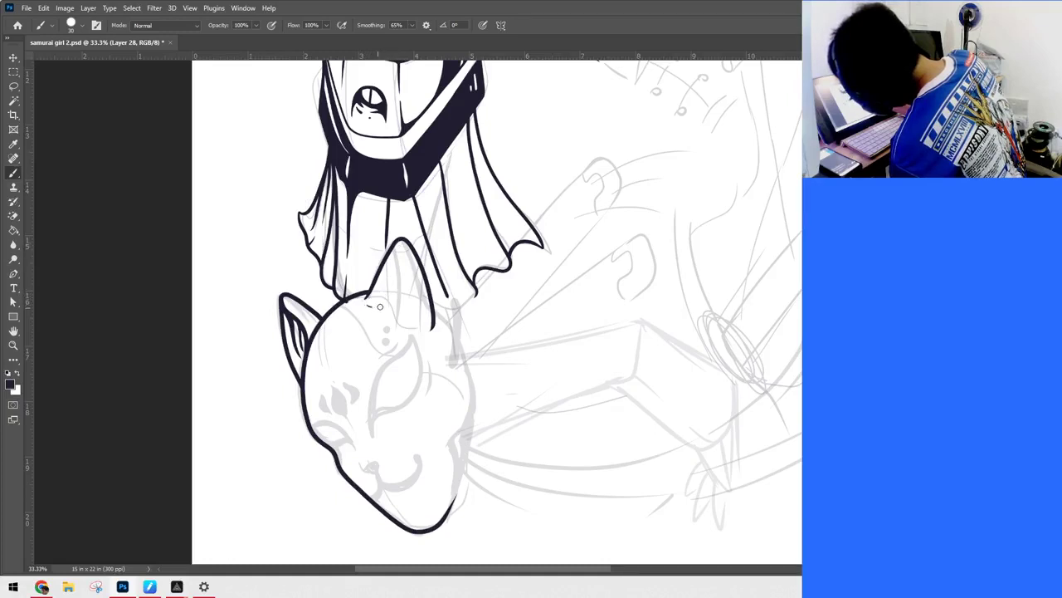
left_click_drag(390, 296, 401, 252)
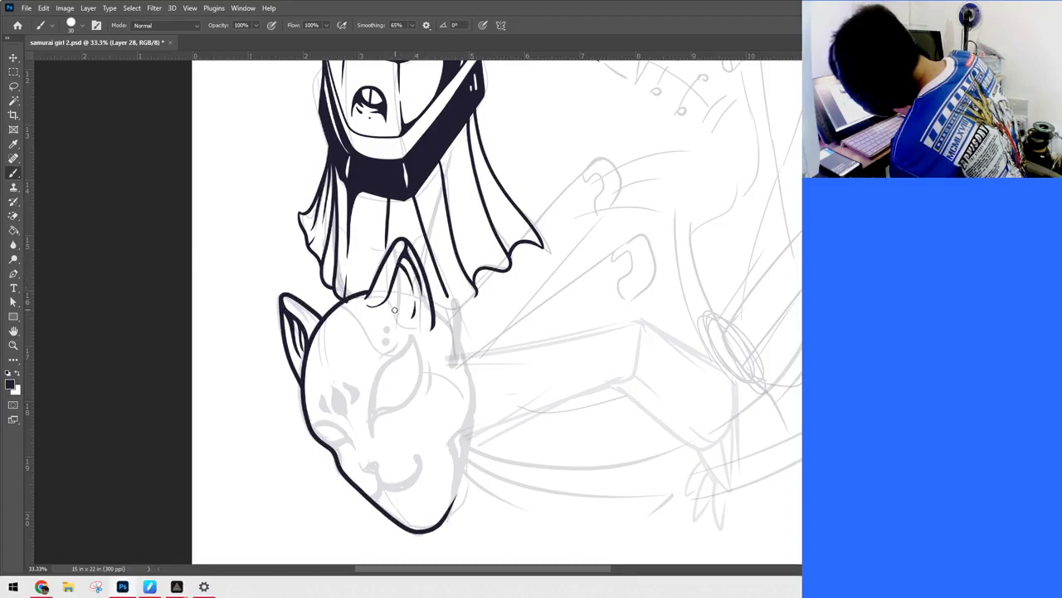
left_click_drag(395, 313, 401, 289)
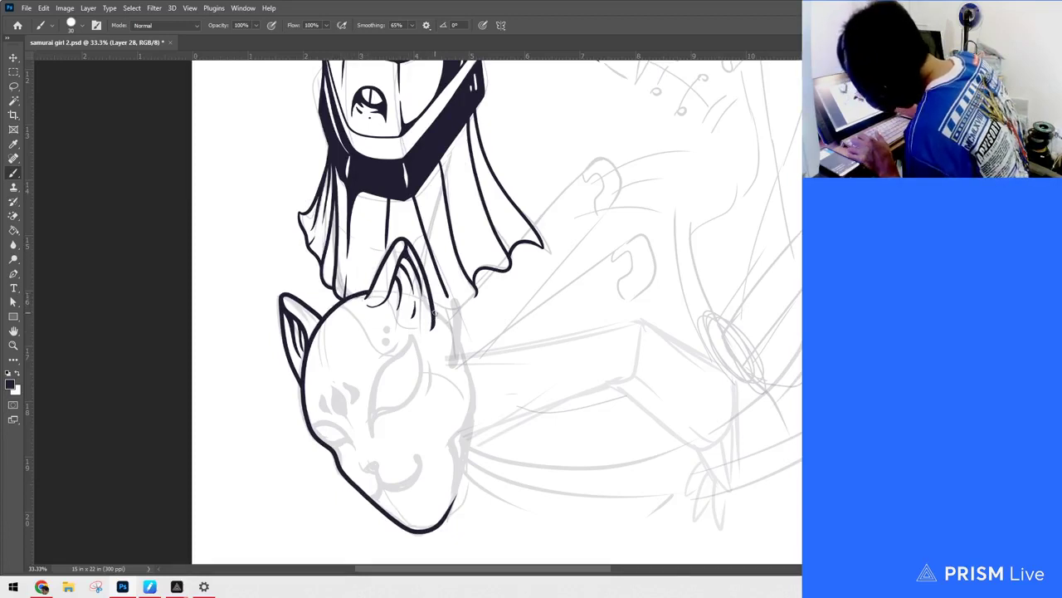
Step: Close the fox mask's torso-side contour with a thickened edge at the cheek, and complete the cloth hem behind its ear
mouse_move(435, 309)
left_mouse_down()
mouse_move(473, 400)
mouse_move(453, 461)
mouse_move(453, 508)
mouse_move(435, 529)
left_mouse_up()
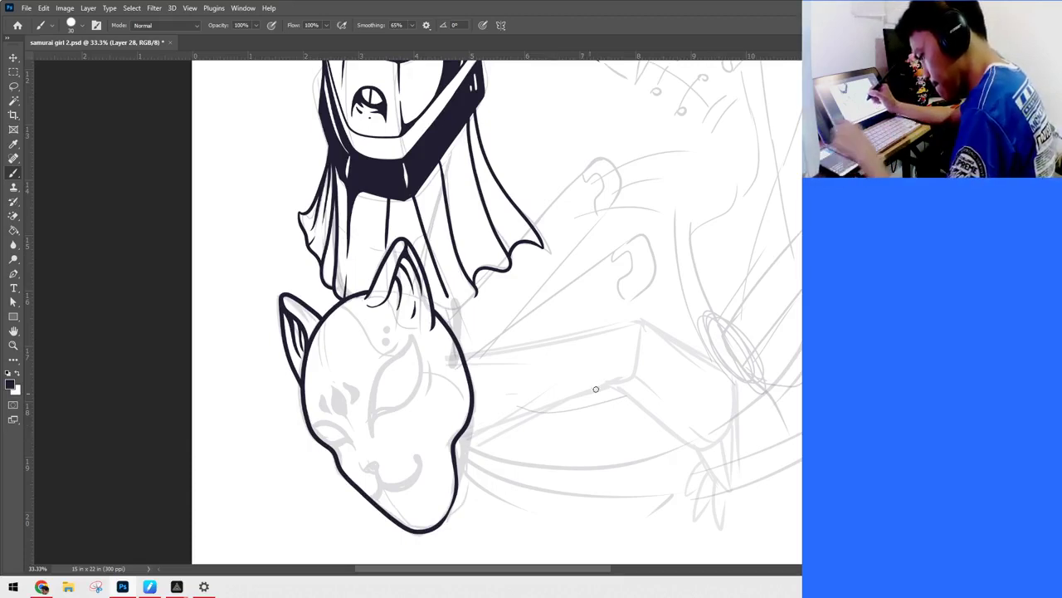
left_click_drag(717, 312, 711, 329)
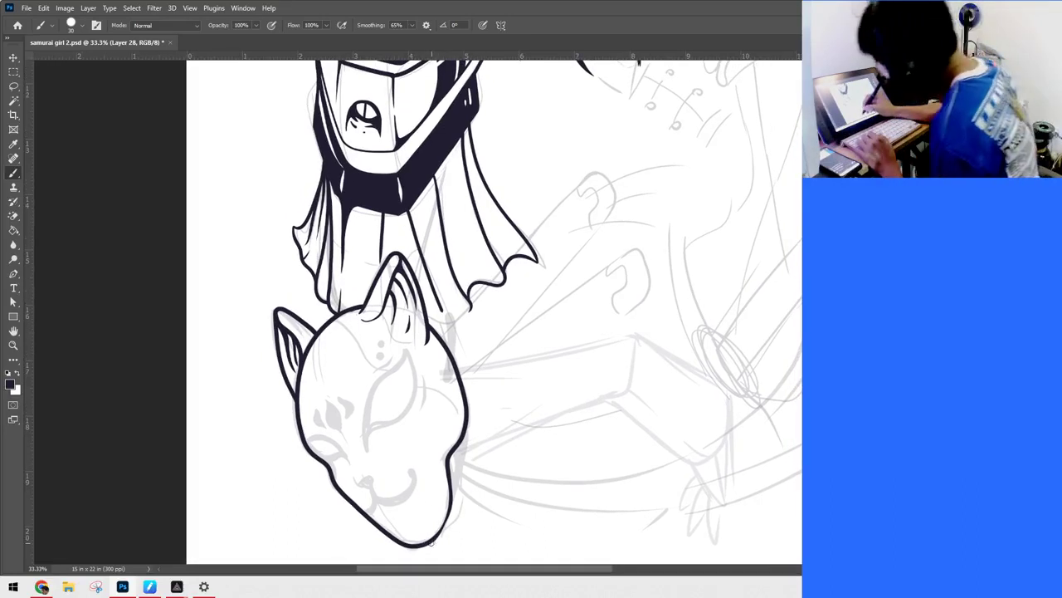
mouse_move(442, 530)
left_mouse_down()
mouse_move(447, 432)
mouse_move(451, 503)
mouse_move(463, 429)
left_mouse_up()
left_click_drag(648, 327, 657, 373)
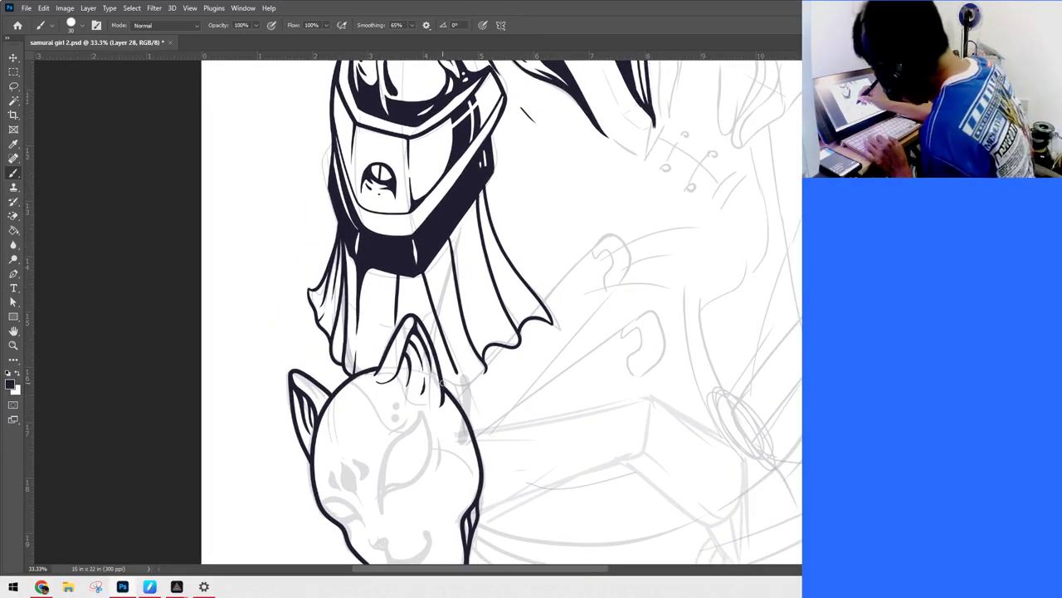
left_click_drag(446, 390, 487, 375)
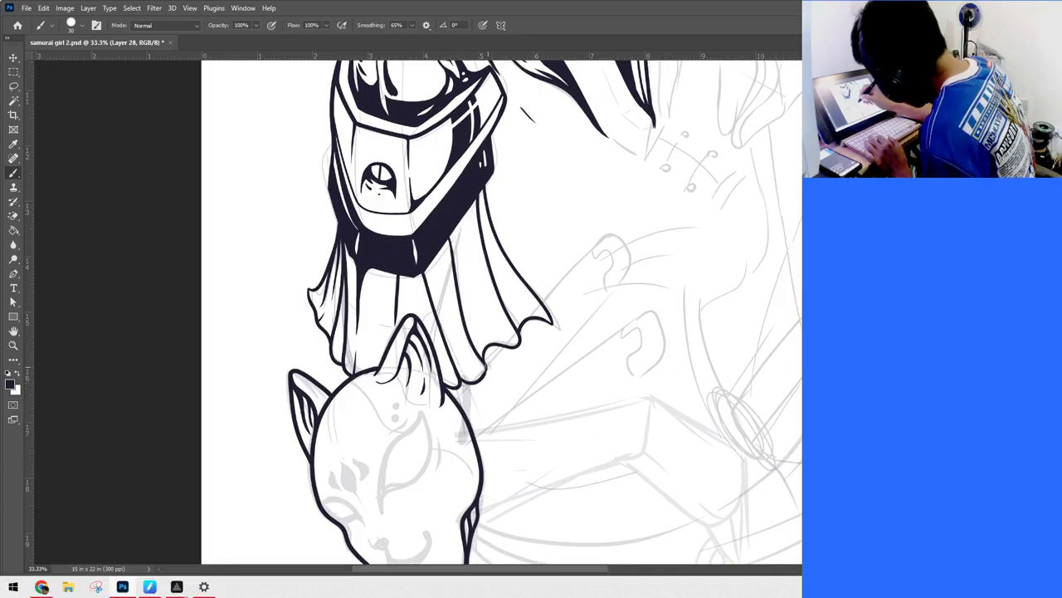
Step: Examine the inked armour, hanging cloth and fox mask against the whole figure and the remaining sketch
key("ctrl+minus")
key("ctrl+minus")
key("ctrl+minus")
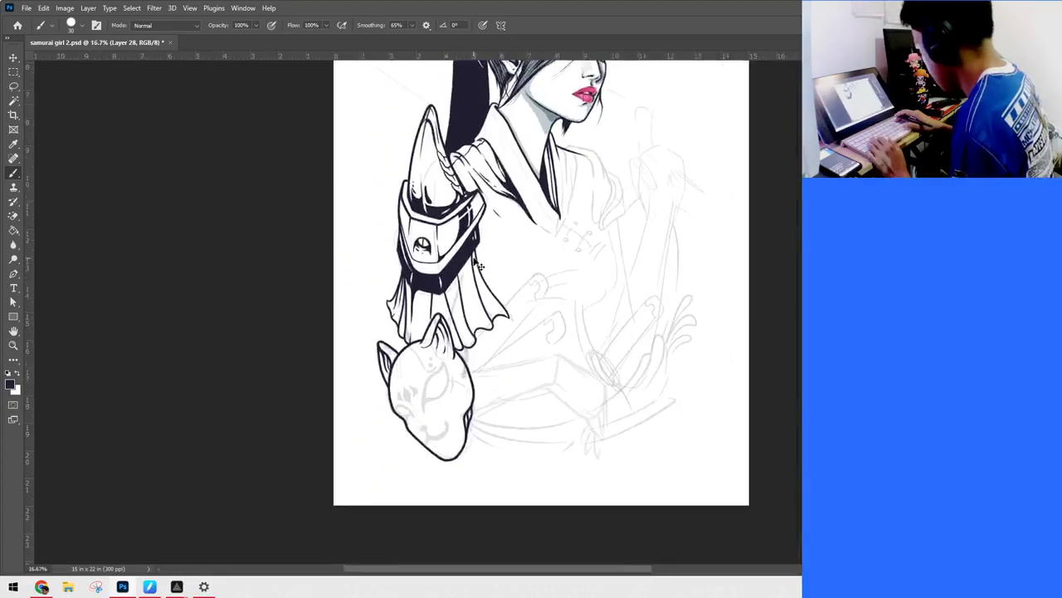
key("ctrl+plus")
mouse_move(595, 349)
left_mouse_down()
mouse_move(586, 370)
mouse_move(578, 324)
left_mouse_up()
key("ctrl+minus")
key("ctrl+plus")
key("ctrl+plus")
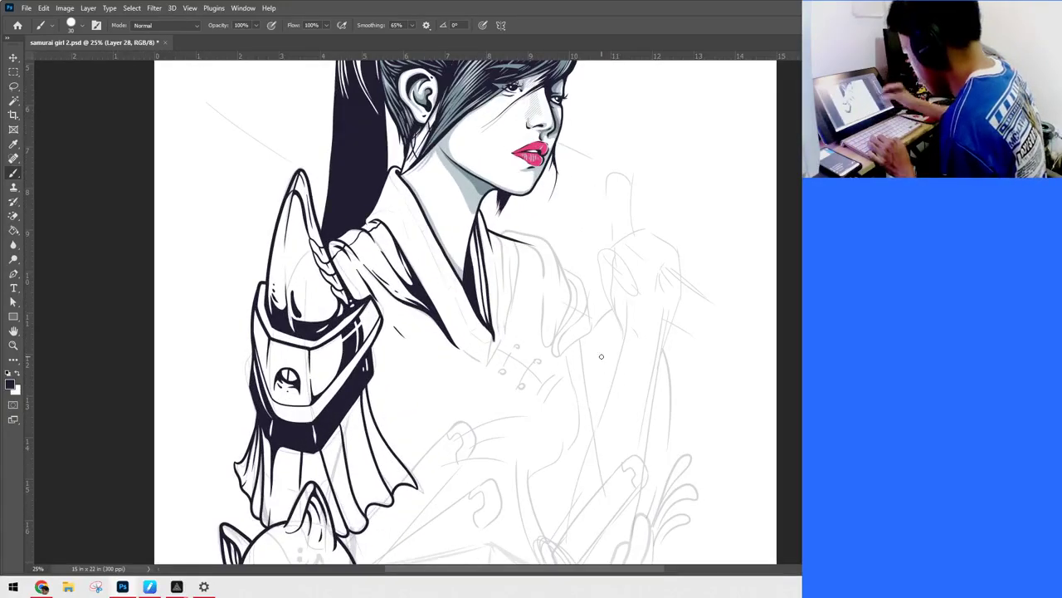
mouse_move(616, 410)
left_mouse_down()
mouse_move(634, 438)
mouse_move(676, 230)
left_mouse_up()
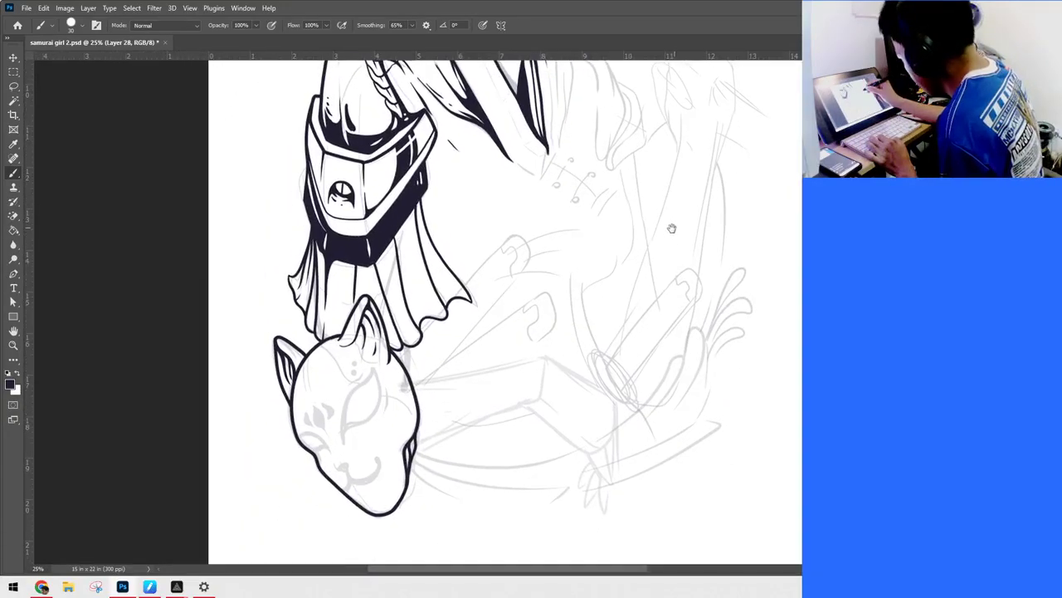
Step: Ink the fox mask's two slanted eye openings with thick, tapered outlines
key("ctrl+plus")
left_click_drag(656, 279, 728, 302)
left_click_drag(440, 466, 428, 409)
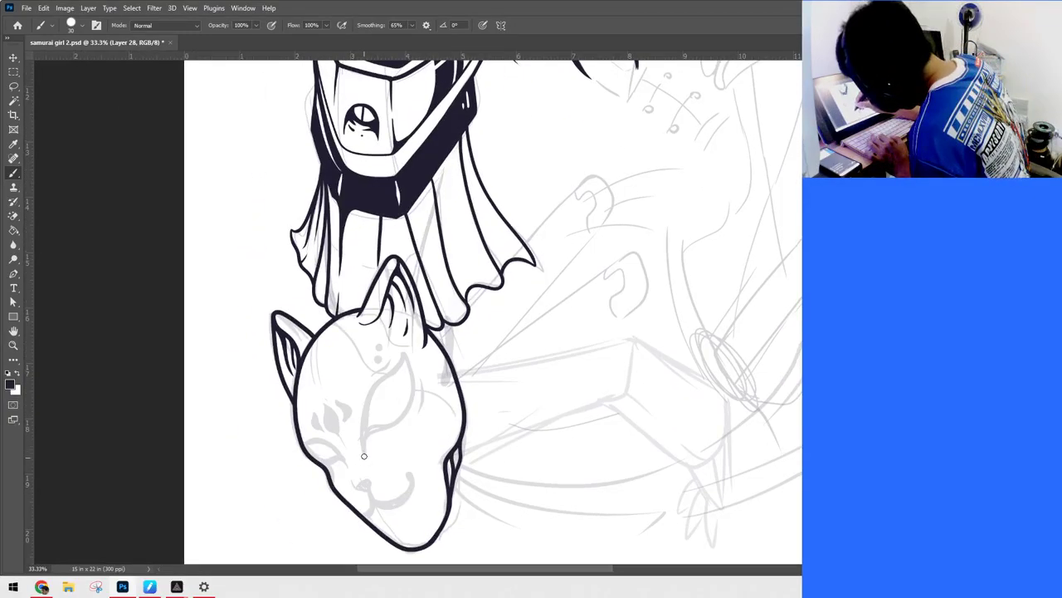
mouse_move(364, 456)
left_mouse_down()
mouse_move(368, 403)
mouse_move(404, 366)
mouse_move(404, 347)
mouse_move(414, 399)
mouse_move(373, 435)
mouse_move(364, 472)
left_mouse_up()
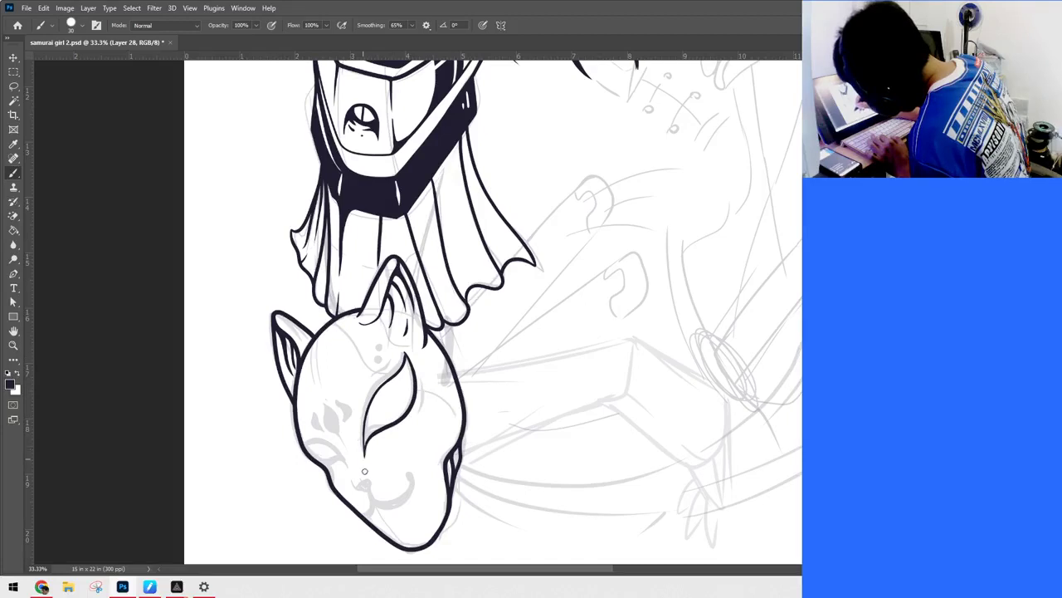
mouse_move(402, 365)
left_mouse_down()
mouse_move(369, 419)
mouse_move(364, 458)
mouse_move(415, 396)
mouse_move(412, 378)
left_mouse_up()
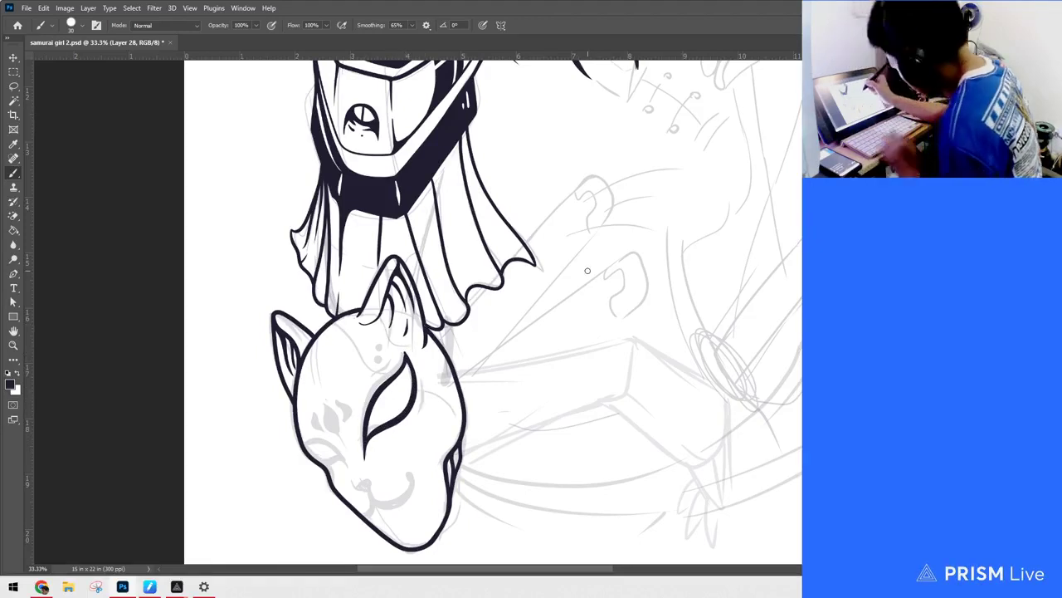
mouse_move(301, 444)
left_mouse_down()
mouse_move(350, 480)
mouse_move(340, 457)
mouse_move(299, 441)
left_mouse_up()
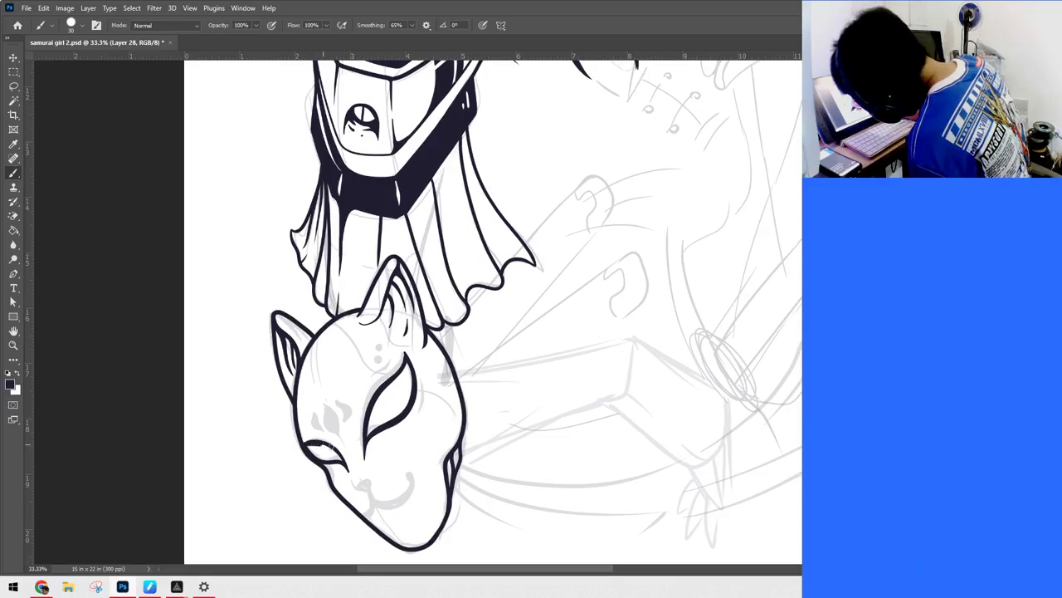
Step: Sample the pink of the girl's lips as the painting colour for a new layer
mouse_move(687, 259)
left_mouse_down()
mouse_move(631, 425)
mouse_move(644, 444)
left_mouse_up()
left_click_drag(737, 254, 723, 311)
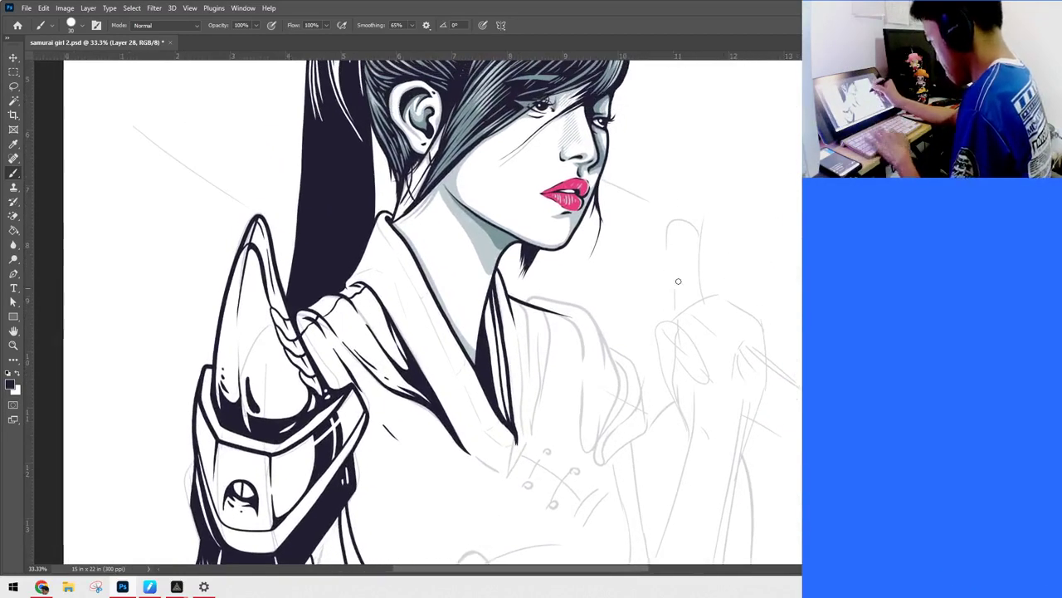
left_click(571, 181, "alt")
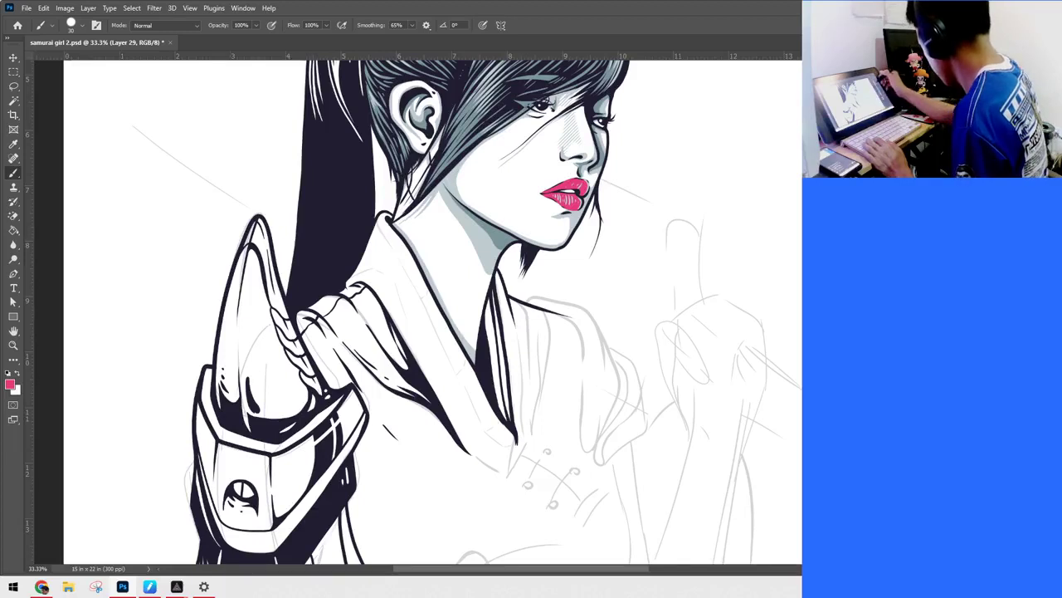
Step: Add a Color Overlay effect to the new Layer 29, using the dark navy 211e31
key("F8")
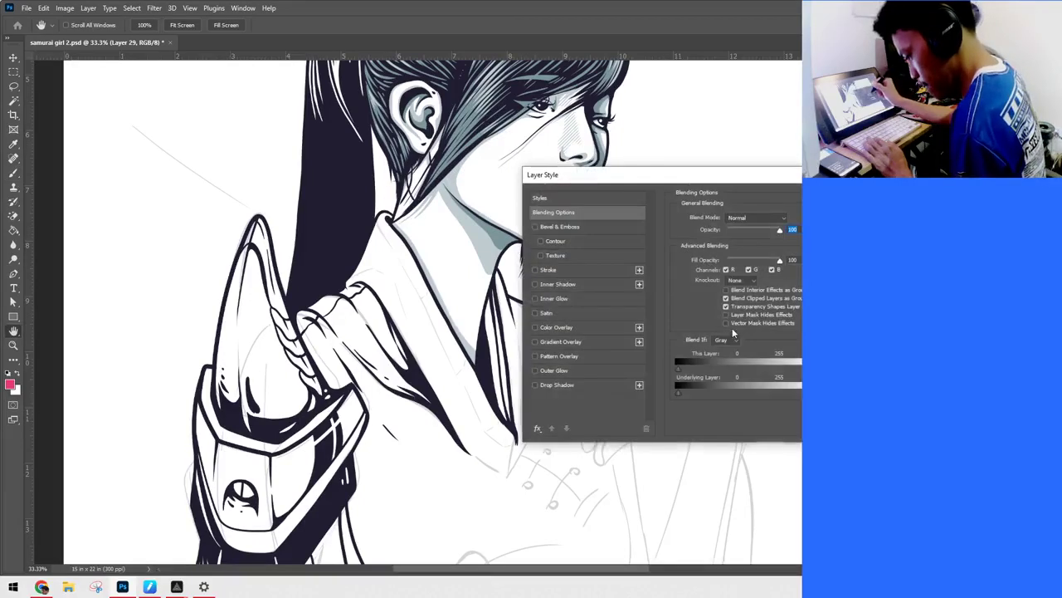
left_click(725, 306)
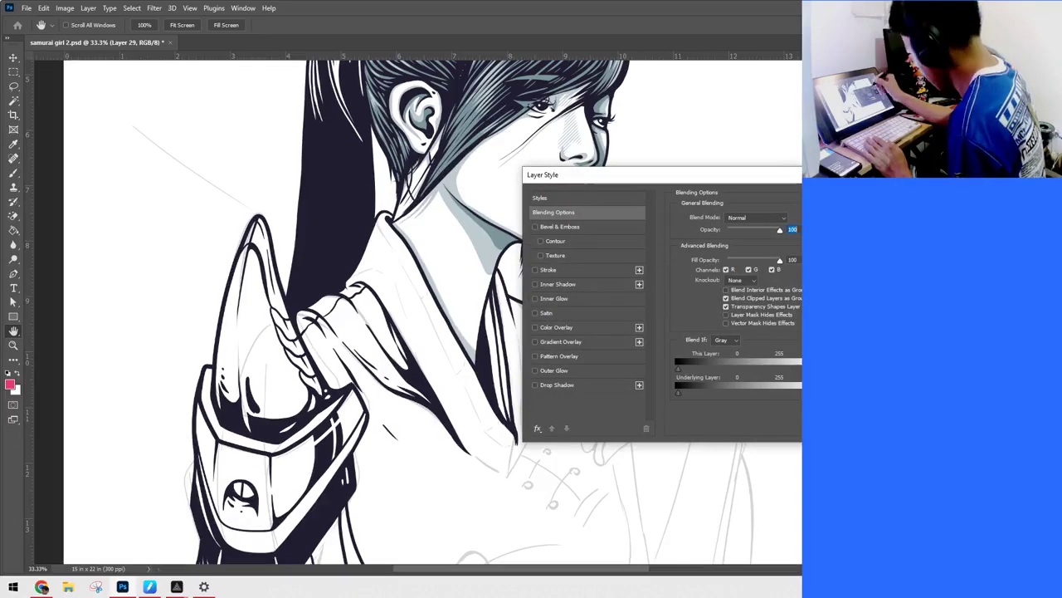
left_click(575, 327)
left_click(789, 218)
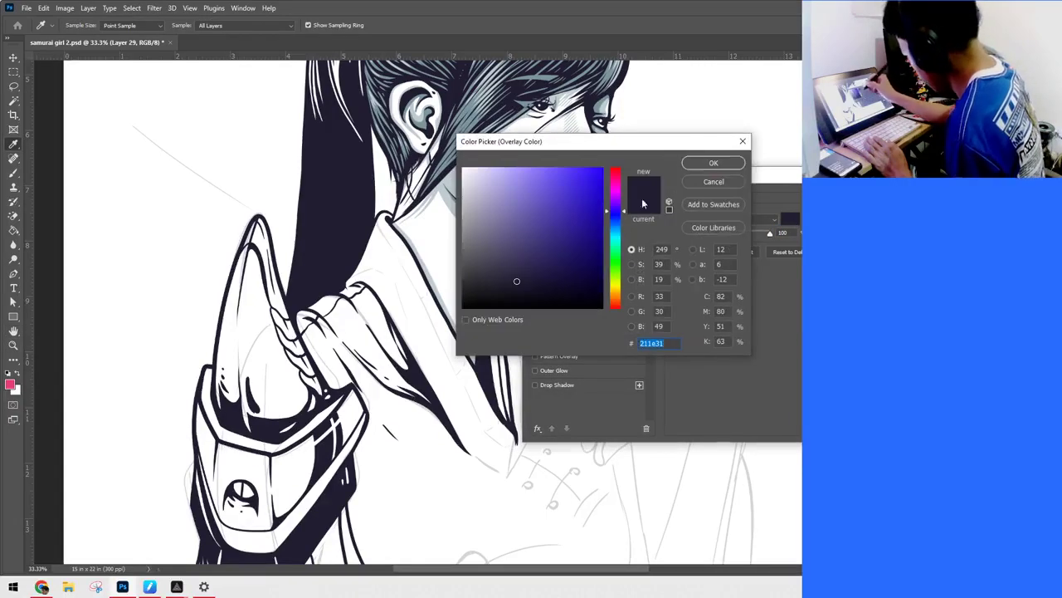
left_click(722, 164)
key("Return")
Step: Change Layer 29's Color Overlay to the sampled lip pink, e63c7c
left_click_drag(606, 385, 695, 169)
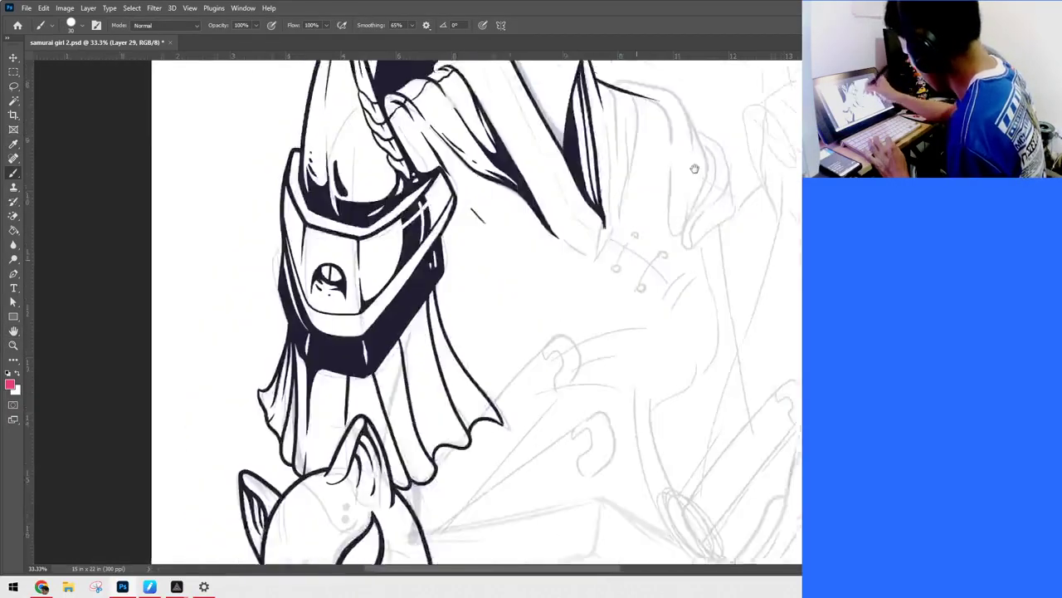
left_click_drag(724, 134, 761, 89)
key("h")
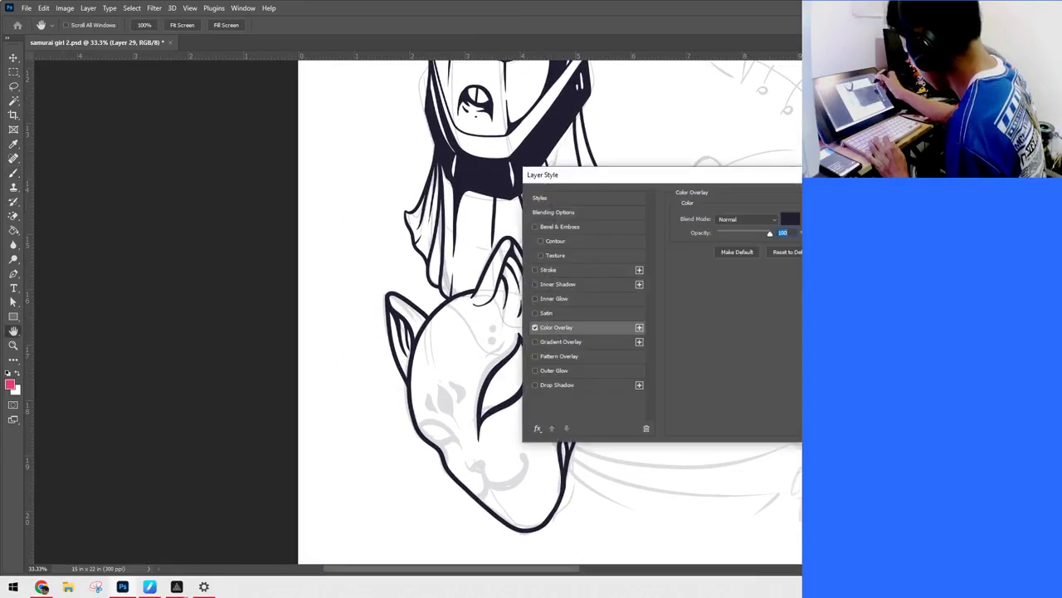
left_click(792, 219)
left_click(12, 383)
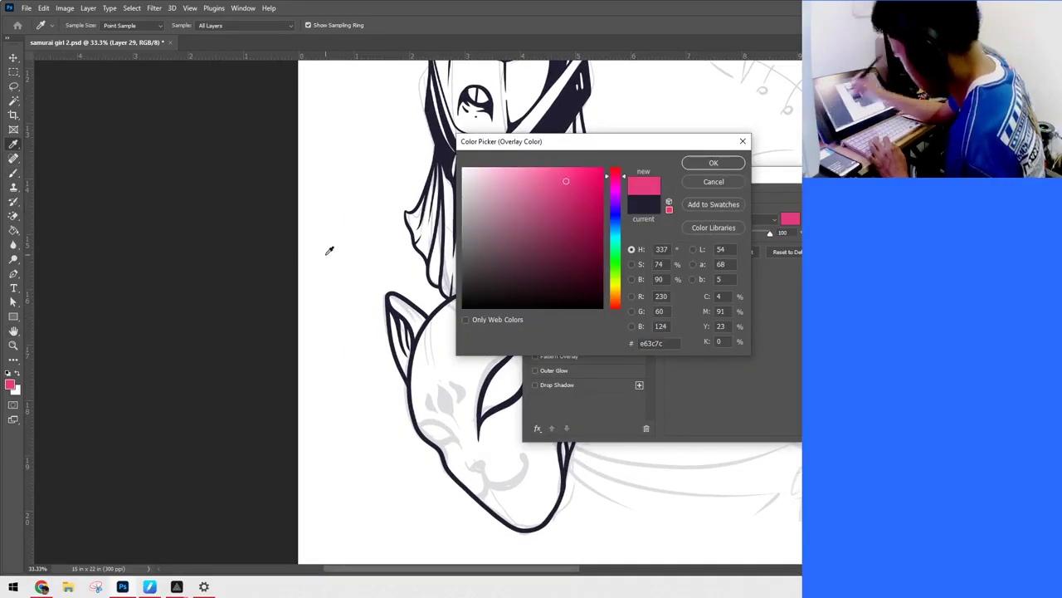
left_click(718, 166)
key("Return")
Step: Paint three solid pink flame-shaped marks on the fox mask's forehead, with the largest in the middle
mouse_move(632, 323)
left_mouse_down()
mouse_move(614, 313)
mouse_move(601, 263)
left_mouse_up()
key("ctrl+plus")
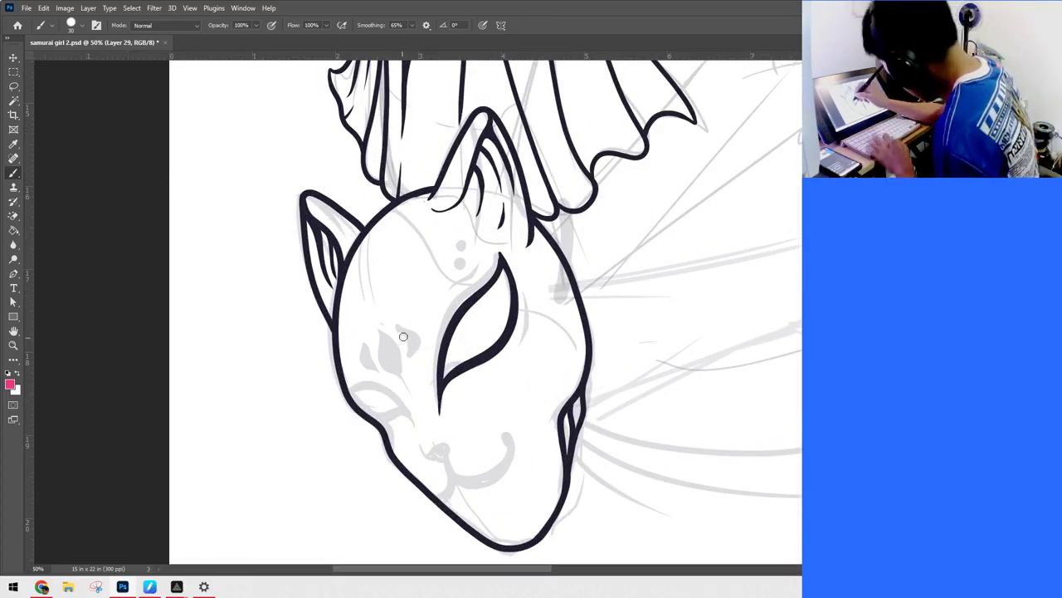
mouse_move(377, 328)
left_mouse_down()
mouse_move(408, 392)
mouse_move(394, 343)
mouse_move(378, 328)
mouse_move(405, 378)
left_mouse_up()
left_click_drag(387, 341, 391, 355)
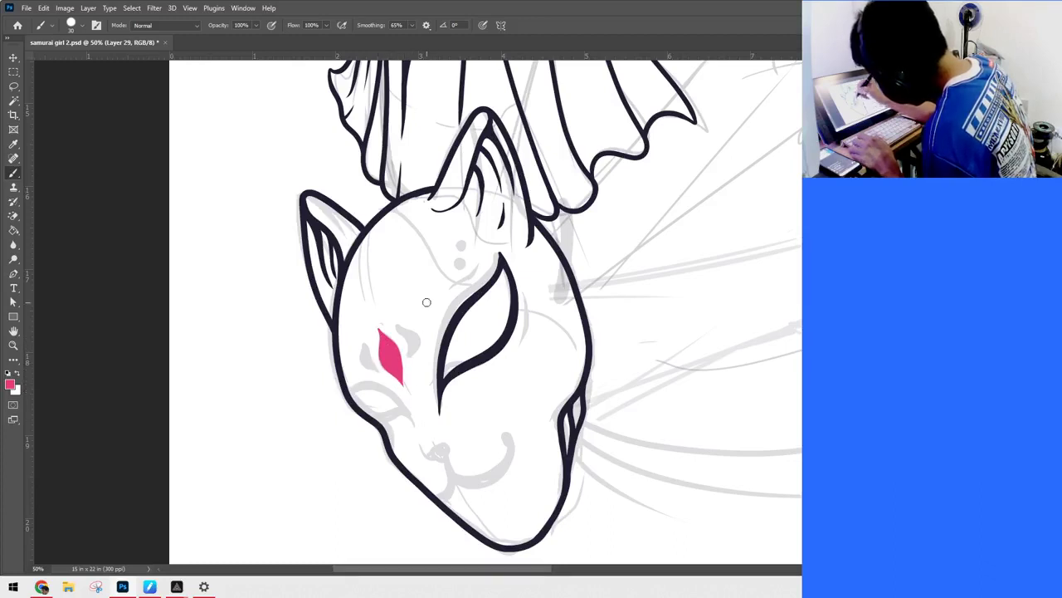
mouse_move(378, 373)
left_mouse_down()
mouse_move(358, 333)
mouse_move(380, 374)
left_mouse_up()
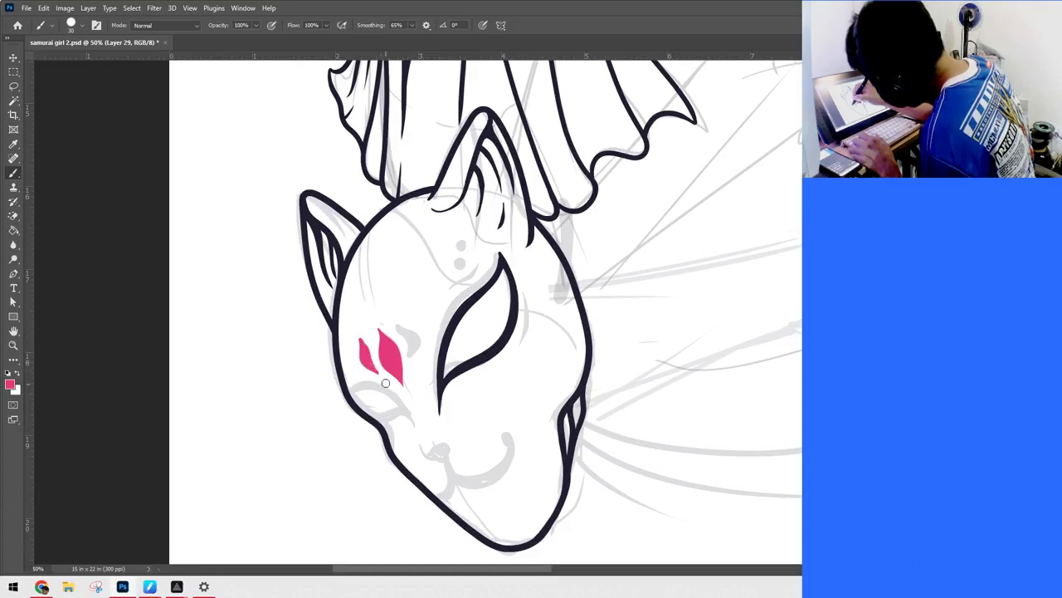
mouse_move(357, 336)
left_mouse_down()
mouse_move(374, 366)
mouse_move(402, 324)
mouse_move(396, 310)
mouse_move(417, 347)
mouse_move(410, 364)
left_mouse_up()
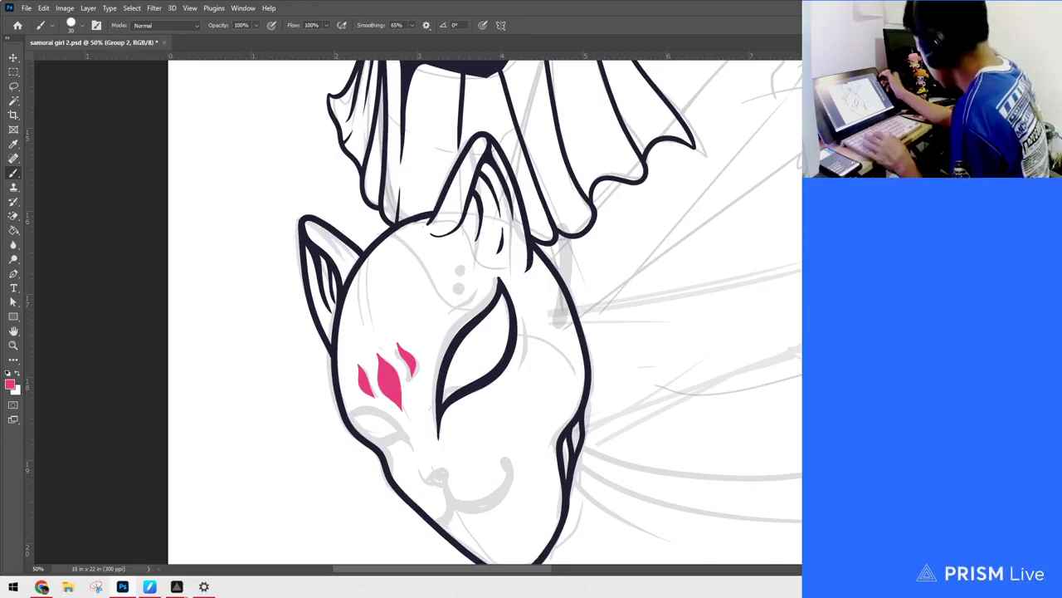
Step: Give the ink layer, Layer 27, a Color Overlay in the dark navy sampled from the outlines
key("ctrl+shift+alt+n")
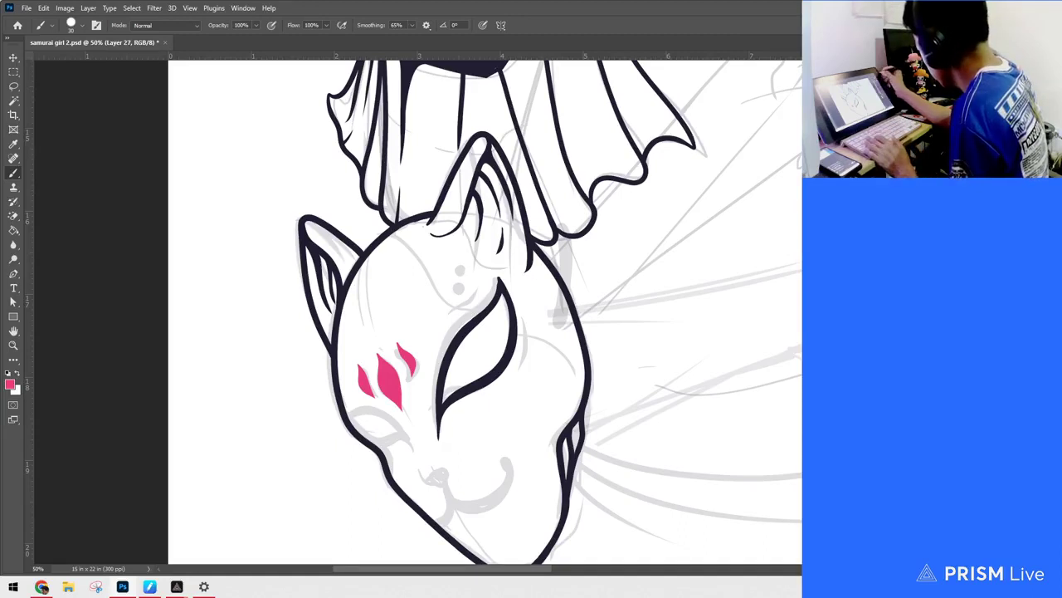
double_click(687, 330)
left_click(585, 328)
left_click(791, 219)
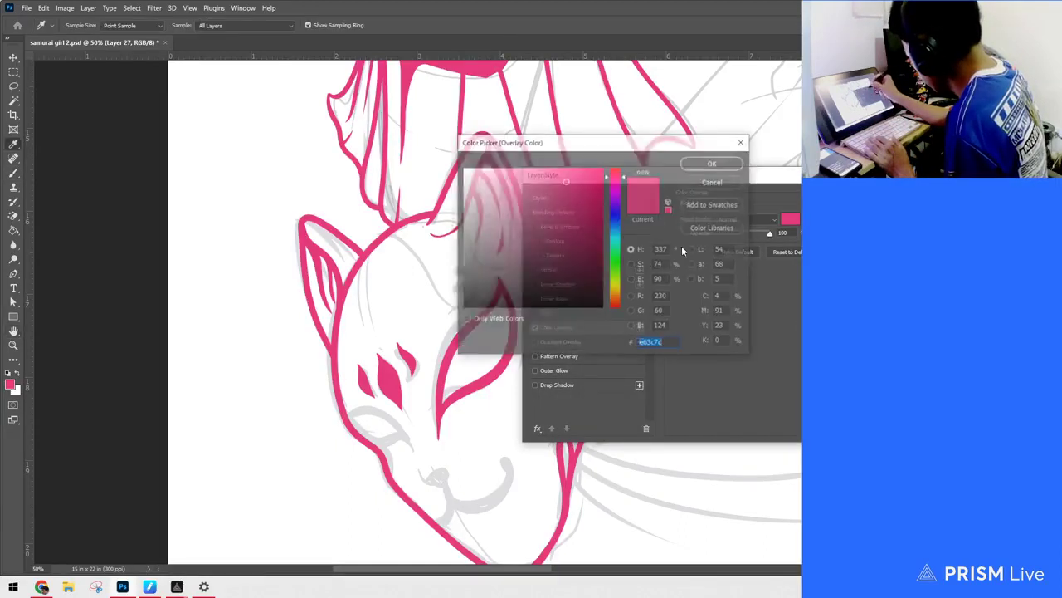
left_click(445, 367)
left_click(714, 163)
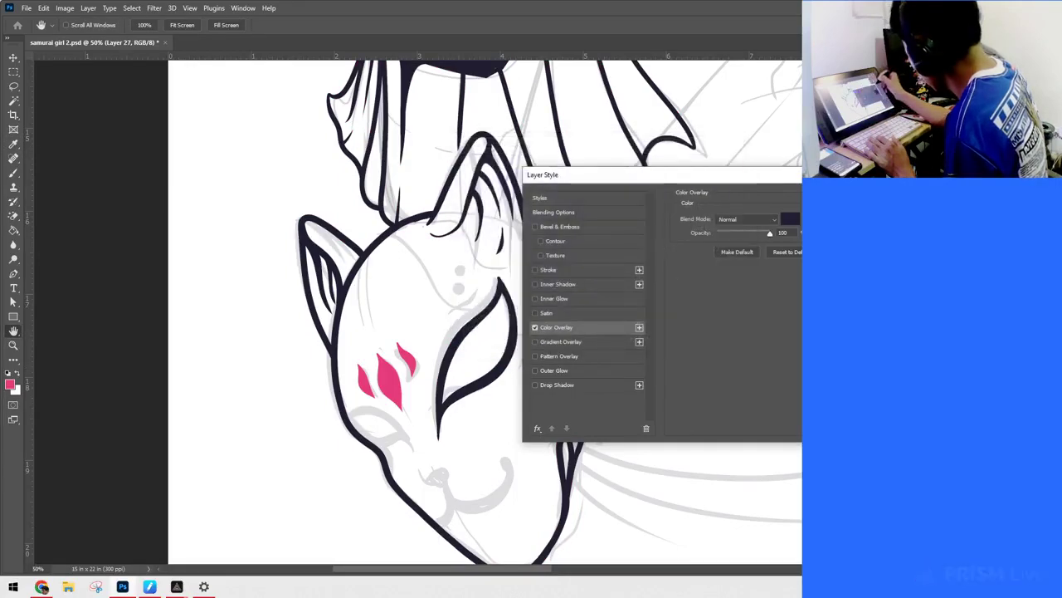
key("Return")
Step: Ink the fox mask's smaller far eye with thick, tapered upper and lower lines beneath the pink marks
left_click_drag(586, 387, 598, 356)
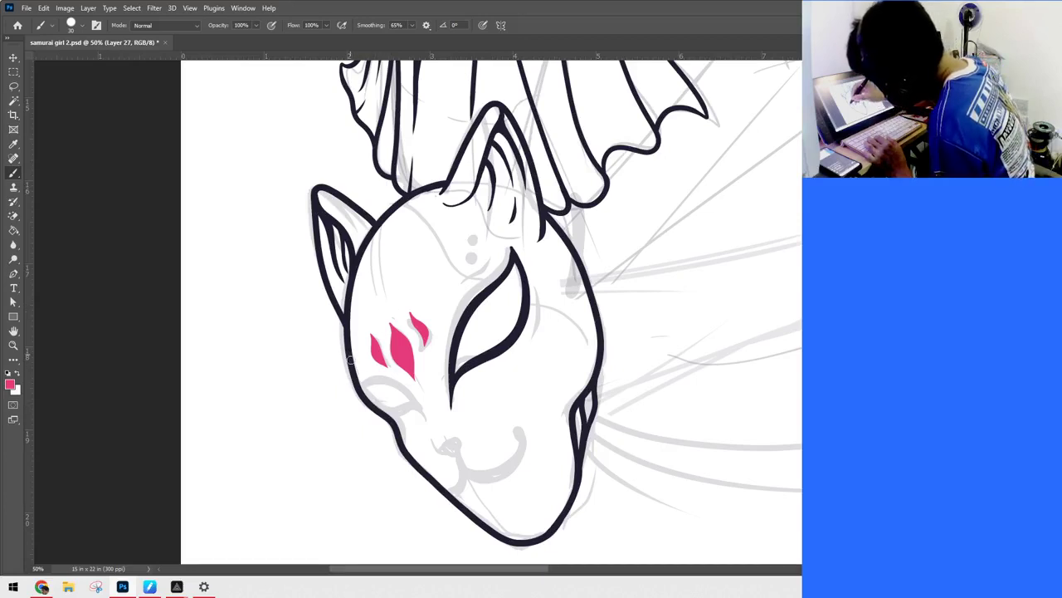
left_click_drag(354, 374, 412, 392)
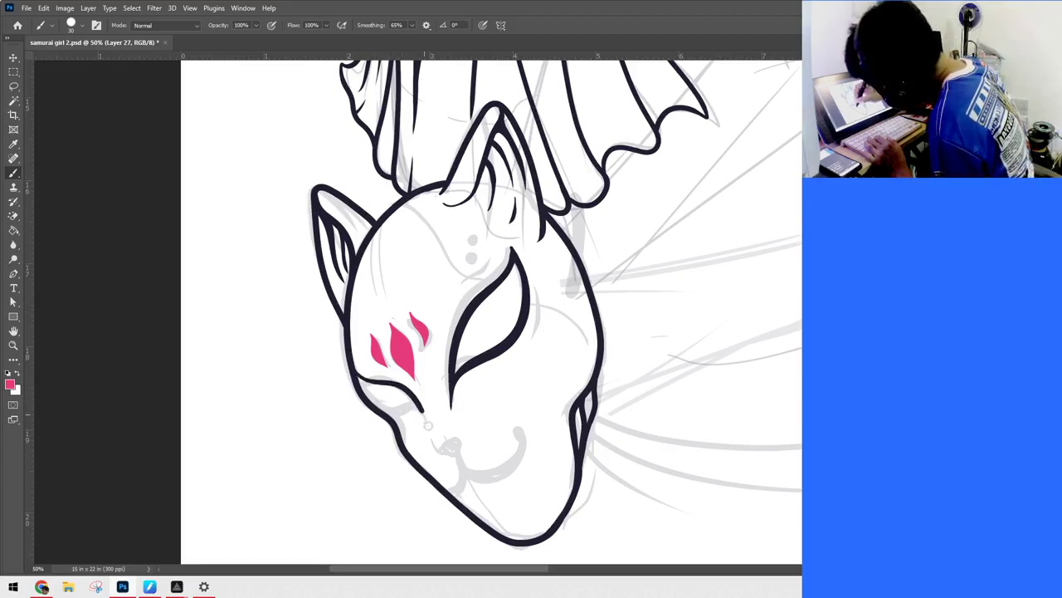
key("ctrl+z")
mouse_move(357, 375)
left_mouse_down()
mouse_move(406, 391)
mouse_move(427, 423)
mouse_move(362, 396)
mouse_move(351, 369)
mouse_move(422, 412)
left_mouse_up()
key("space")
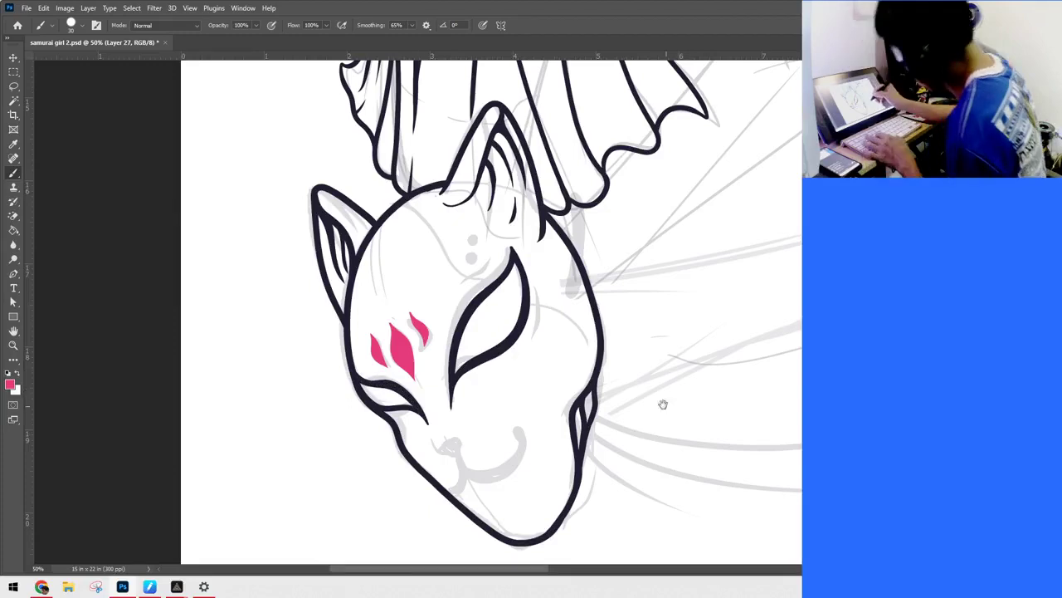
left_click_drag(632, 363, 577, 274)
left_click_drag(648, 323, 630, 331)
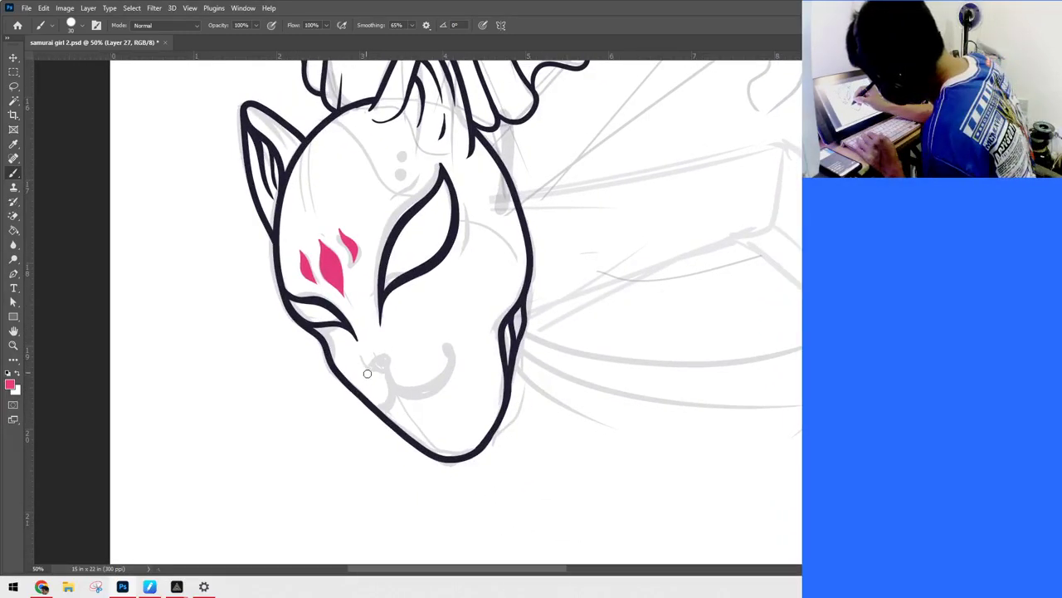
mouse_move(367, 373)
left_mouse_down()
mouse_move(399, 341)
mouse_move(367, 373)
mouse_move(390, 365)
mouse_move(397, 340)
mouse_move(370, 375)
left_mouse_up()
key("ctrl+z")
key("ctrl+z")
key("ctrl+z")
key("ctrl+z")
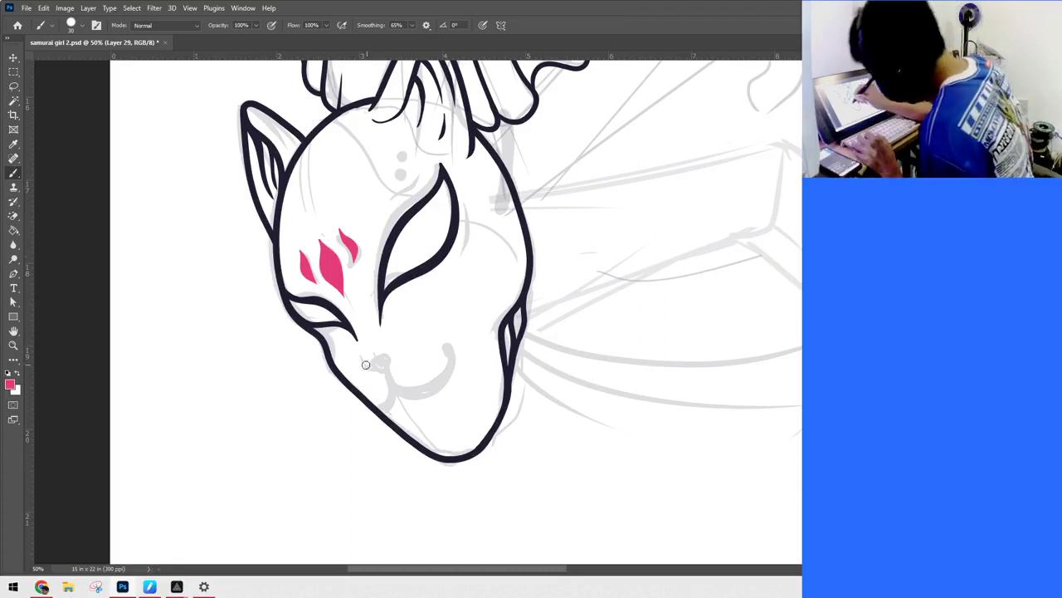
Step: Paint the fox mask's nose and curved smiling mouth in pink over the sketch on Layer 29
mouse_move(366, 368)
left_mouse_down()
mouse_move(386, 361)
mouse_move(378, 369)
left_mouse_up()
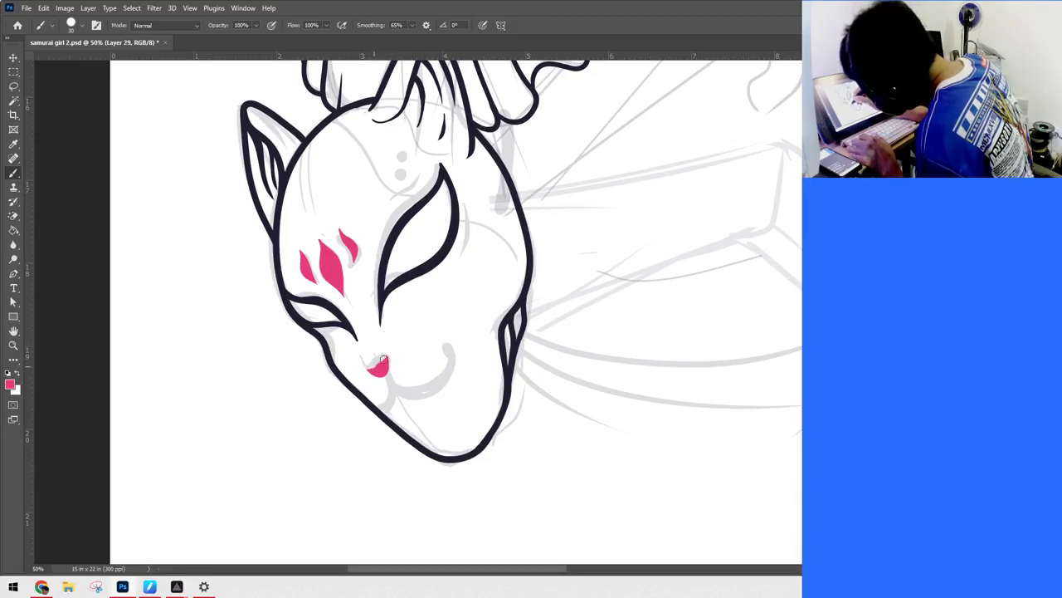
mouse_move(371, 372)
left_mouse_down()
mouse_move(393, 405)
mouse_move(366, 408)
mouse_move(387, 387)
mouse_move(396, 397)
mouse_move(387, 411)
mouse_move(421, 398)
mouse_move(389, 390)
mouse_move(403, 399)
mouse_move(451, 376)
mouse_move(461, 360)
mouse_move(452, 344)
left_mouse_up()
key("ctrl+z")
key("ctrl+z")
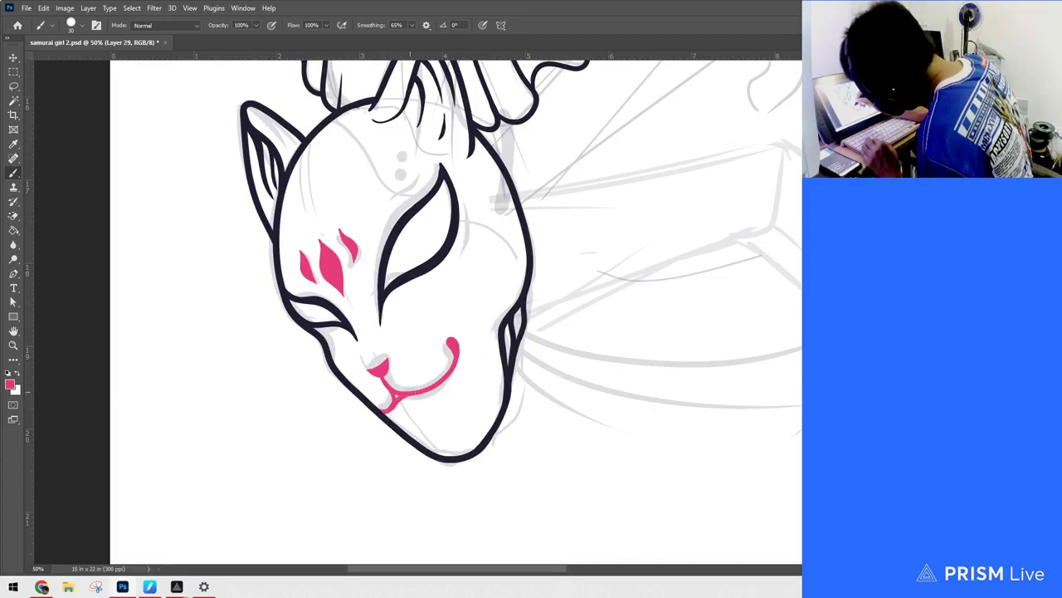
left_click_drag(380, 412, 452, 370)
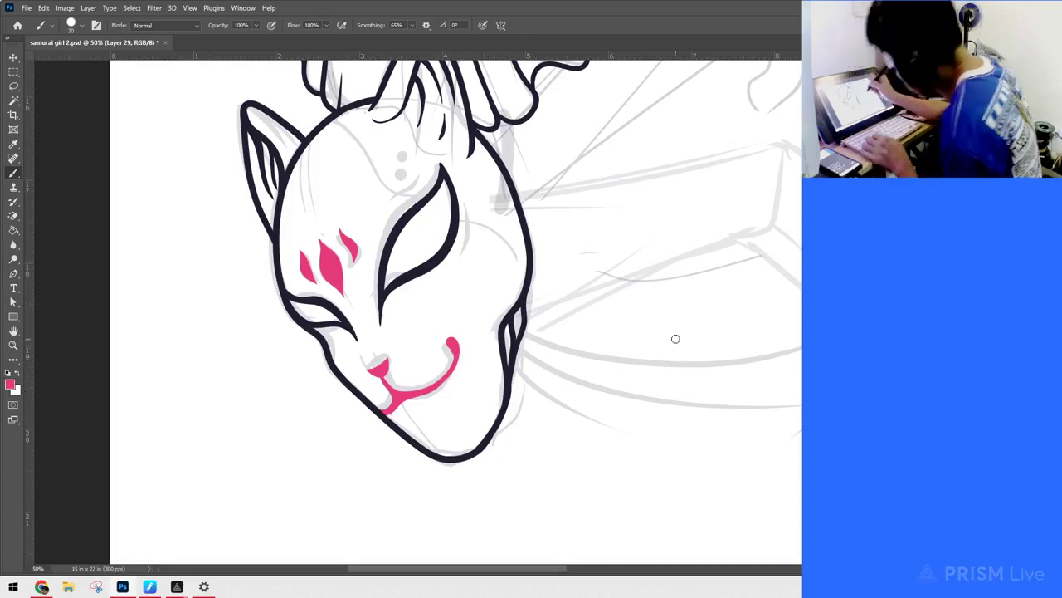
Step: Paint the mask's remaining pink details: two forehead dots, a curved cheek line and a small accent under each eye
left_click_drag(733, 378, 723, 420)
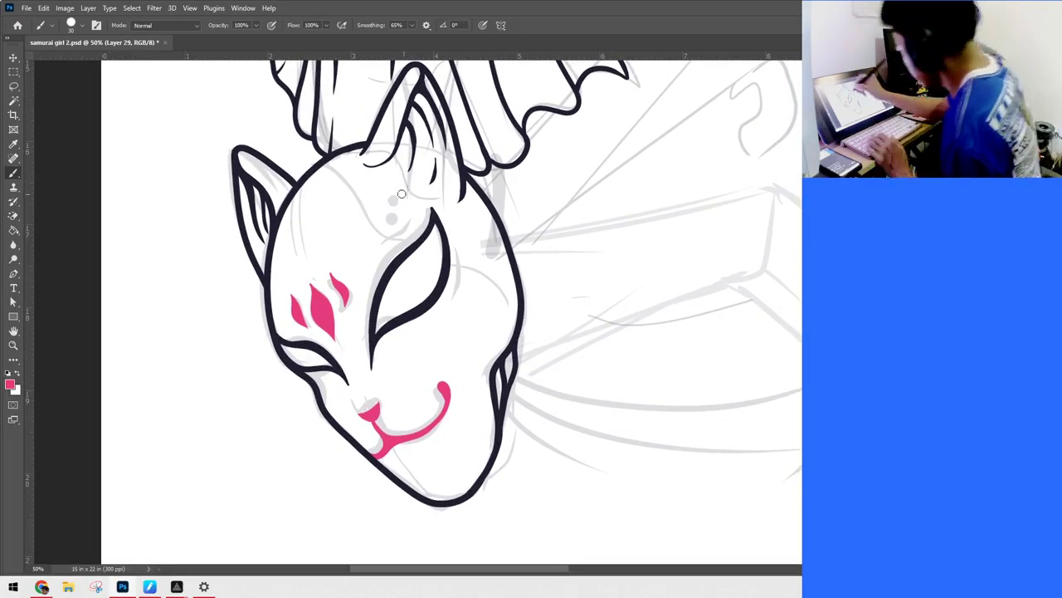
left_click_drag(387, 219, 397, 205)
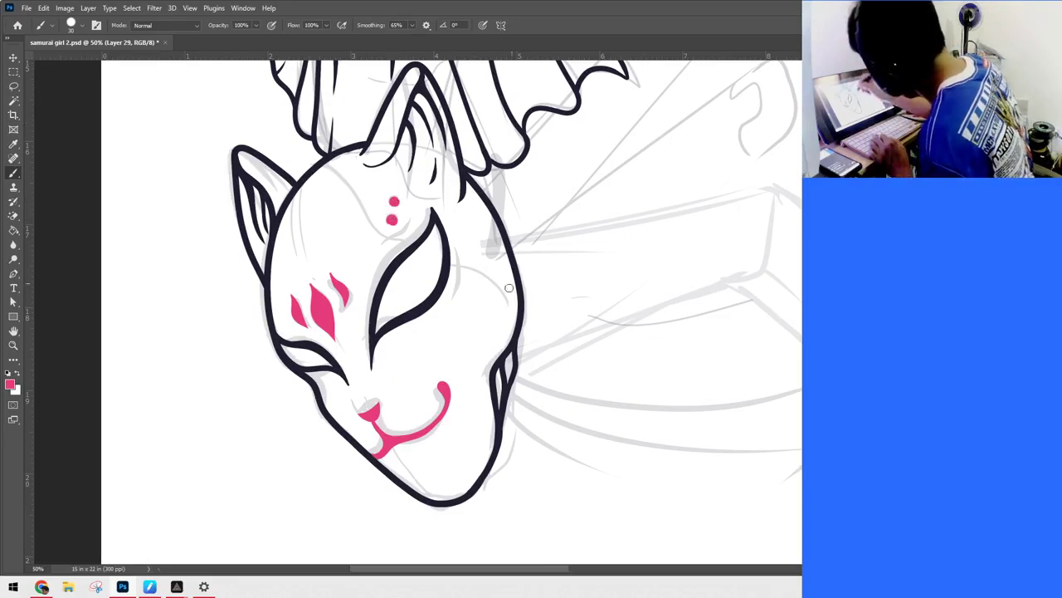
mouse_move(450, 264)
left_mouse_down()
mouse_move(494, 283)
mouse_move(518, 331)
left_mouse_up()
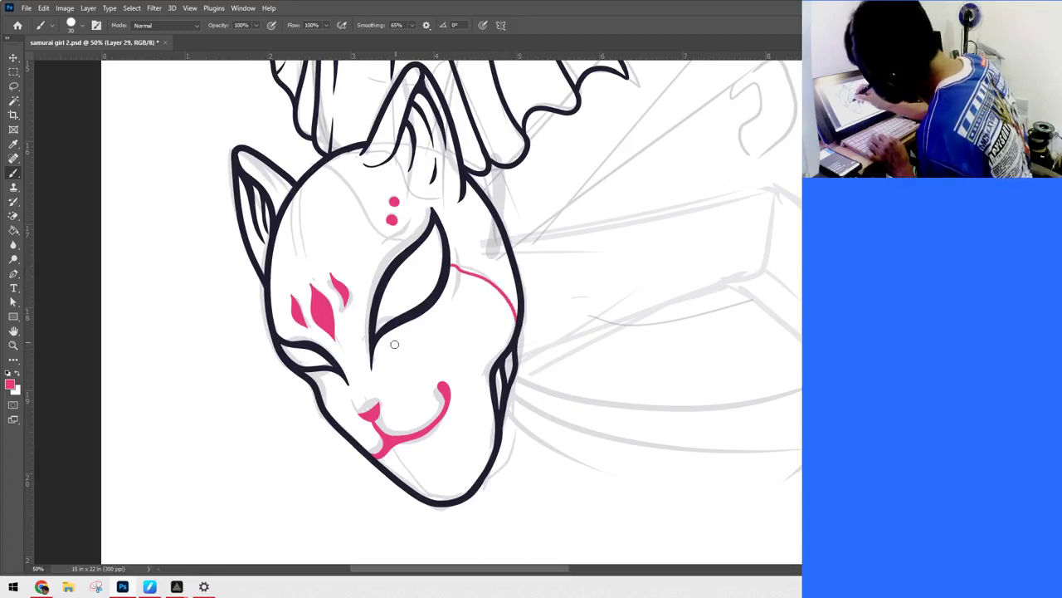
left_click_drag(382, 367, 398, 337)
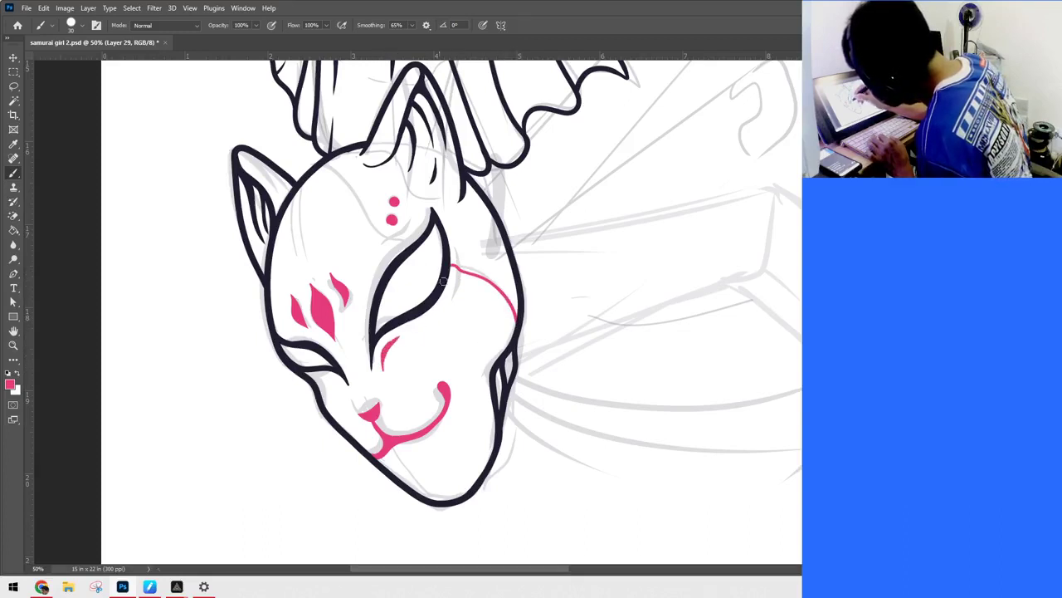
left_click_drag(323, 377, 340, 385)
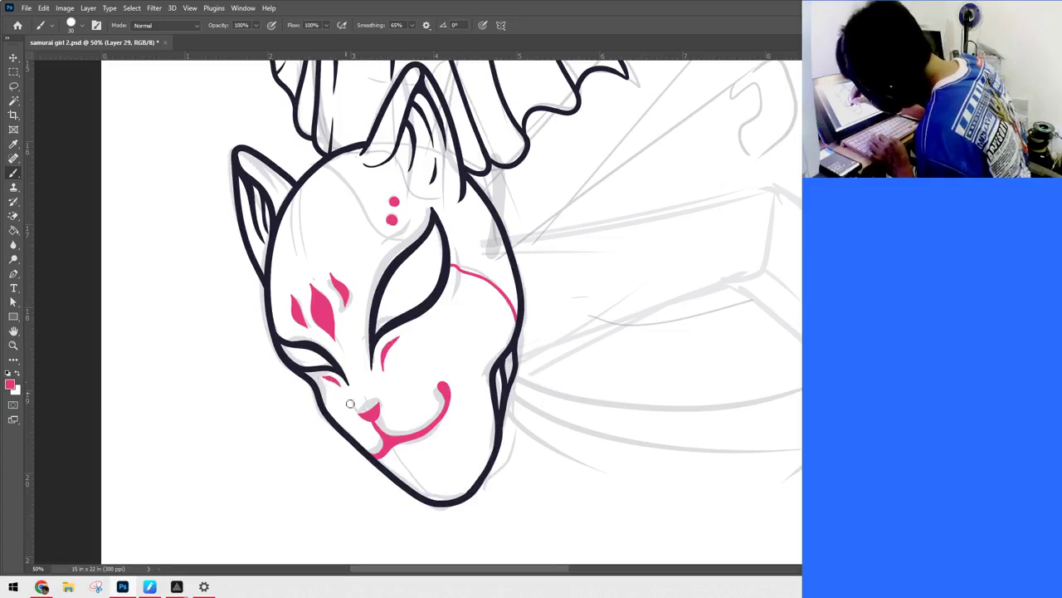
Step: Ink a twisted cord end hanging from the cloth hem over the mask's edge on Layer 27, with diagonal rope strands
left_click_drag(536, 370, 565, 445)
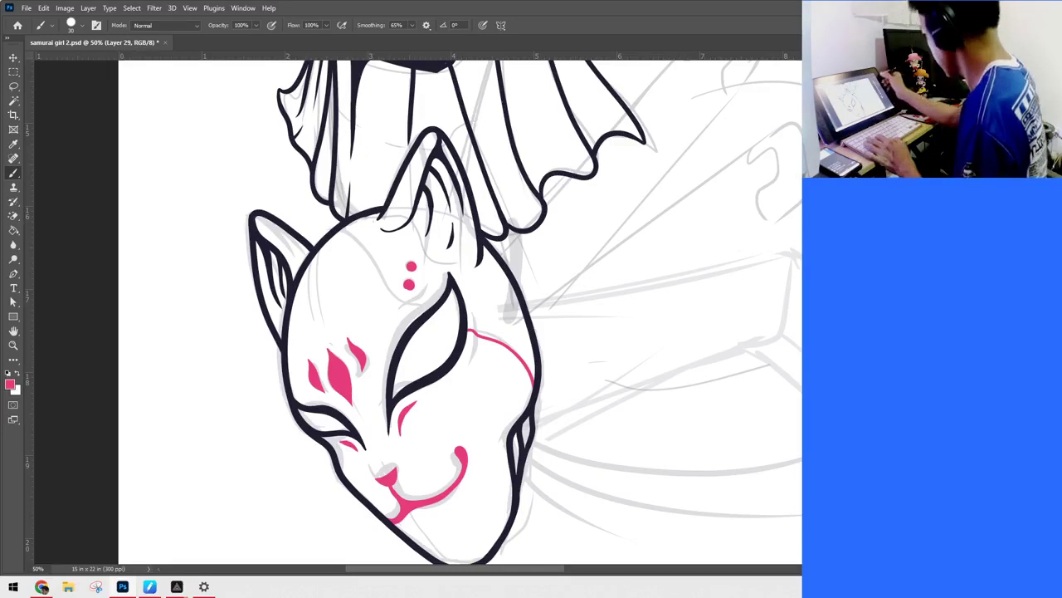
key("alt+[")
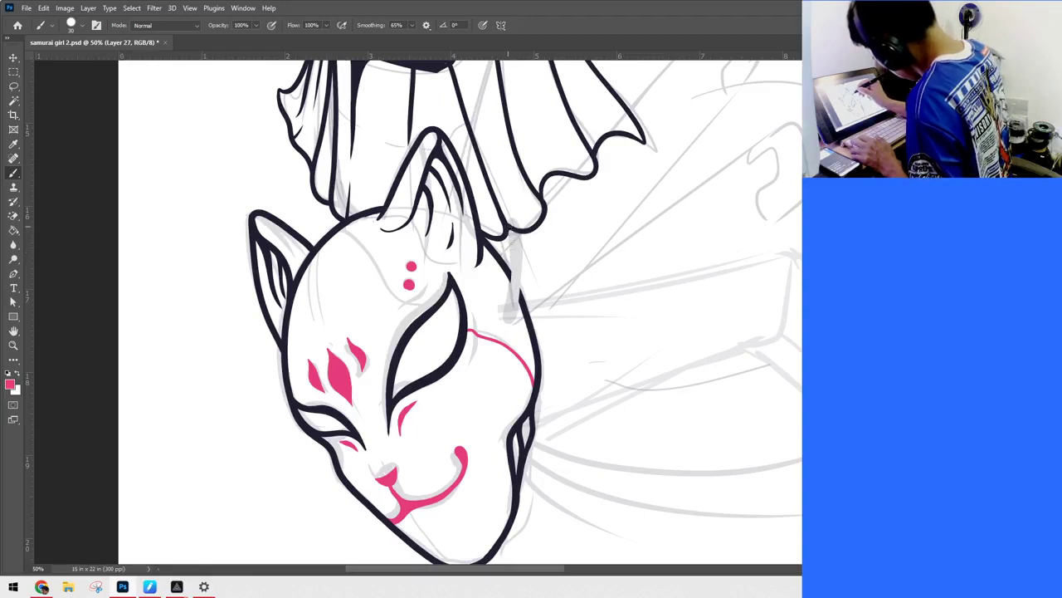
mouse_move(509, 226)
left_mouse_down()
mouse_move(506, 323)
mouse_move(520, 296)
mouse_move(518, 221)
left_mouse_up()
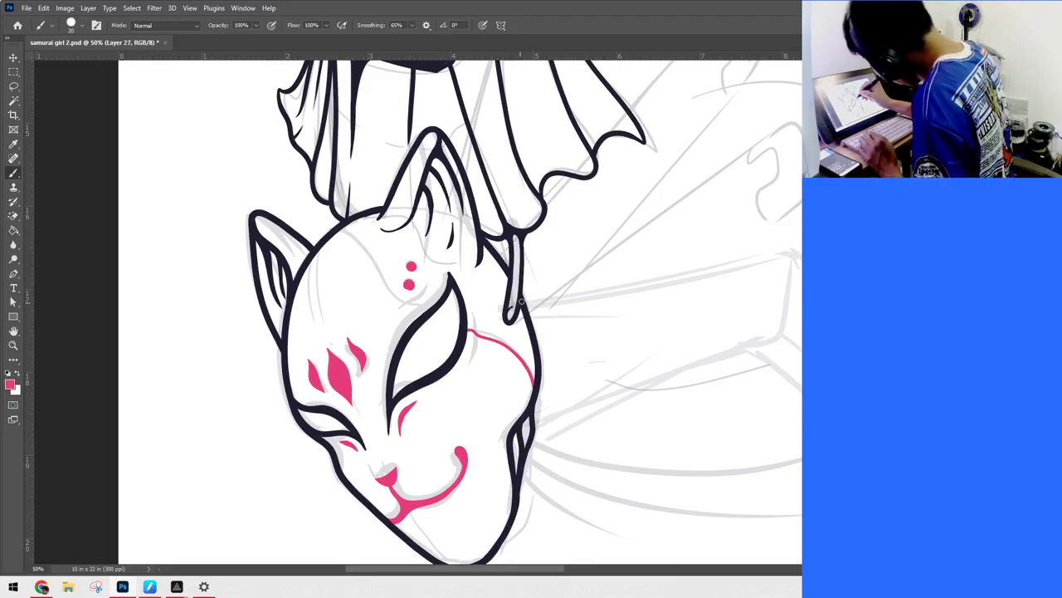
left_click_drag(508, 305, 520, 294)
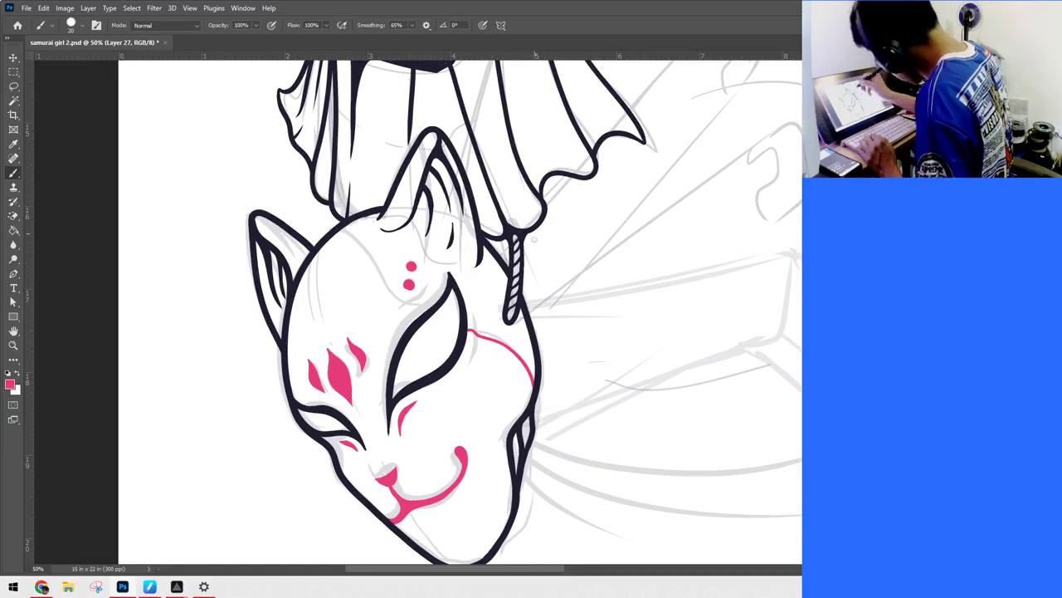
Step: Ink two more twisted cord ends branching from the knot beside the mask, the upper one with a frayed tip
mouse_move(532, 240)
left_mouse_down()
mouse_move(524, 247)
mouse_move(550, 291)
left_mouse_up()
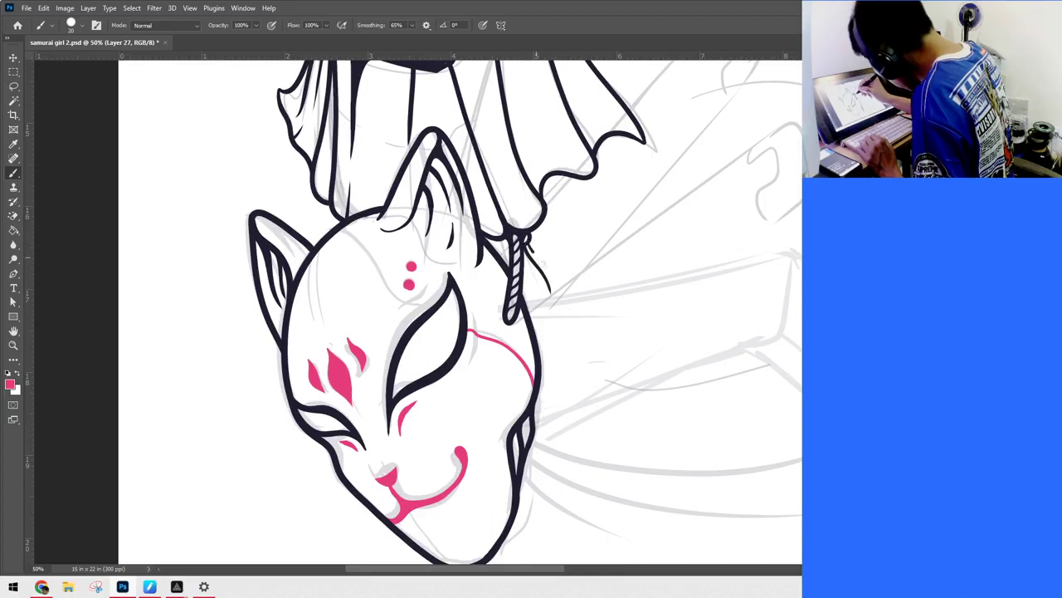
mouse_move(533, 250)
left_mouse_down()
mouse_move(558, 285)
mouse_move(553, 302)
left_mouse_up()
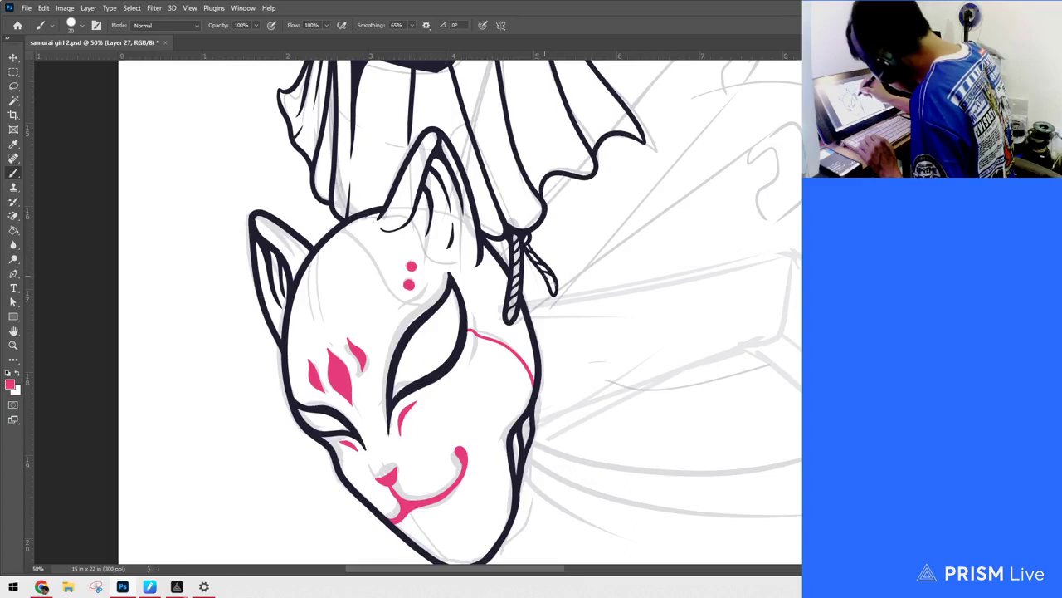
mouse_move(527, 244)
left_mouse_down()
mouse_move(566, 246)
mouse_move(554, 215)
left_mouse_up()
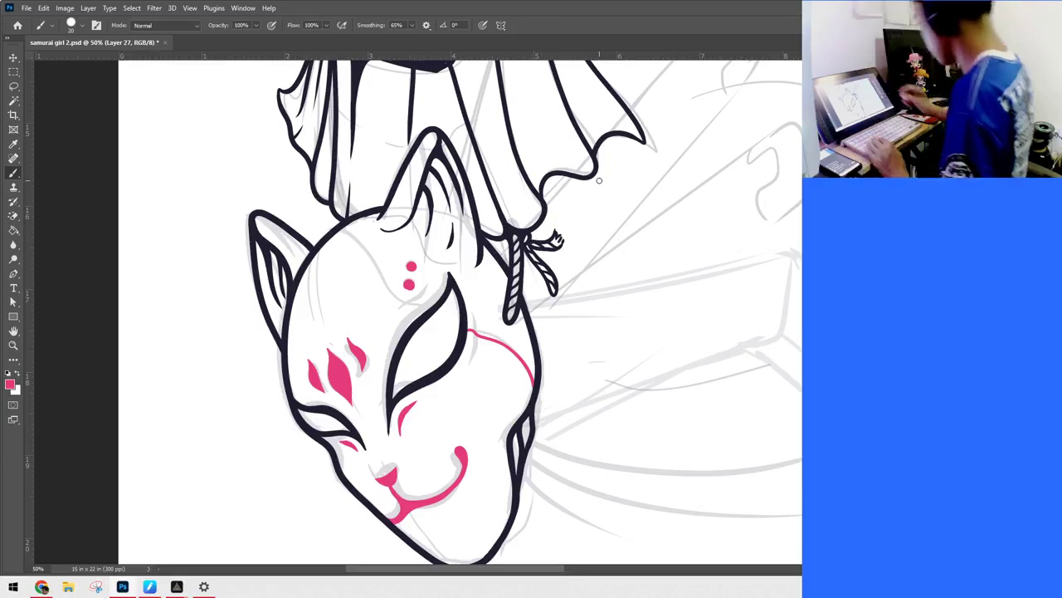
Step: With a larger brush on Layer 27, fill the gap between the mask's ear and the cord knot and the adjacent hem fold with dark ink
key("ctrl+minus")
key("ctrl+minus")
key("ctrl+minus")
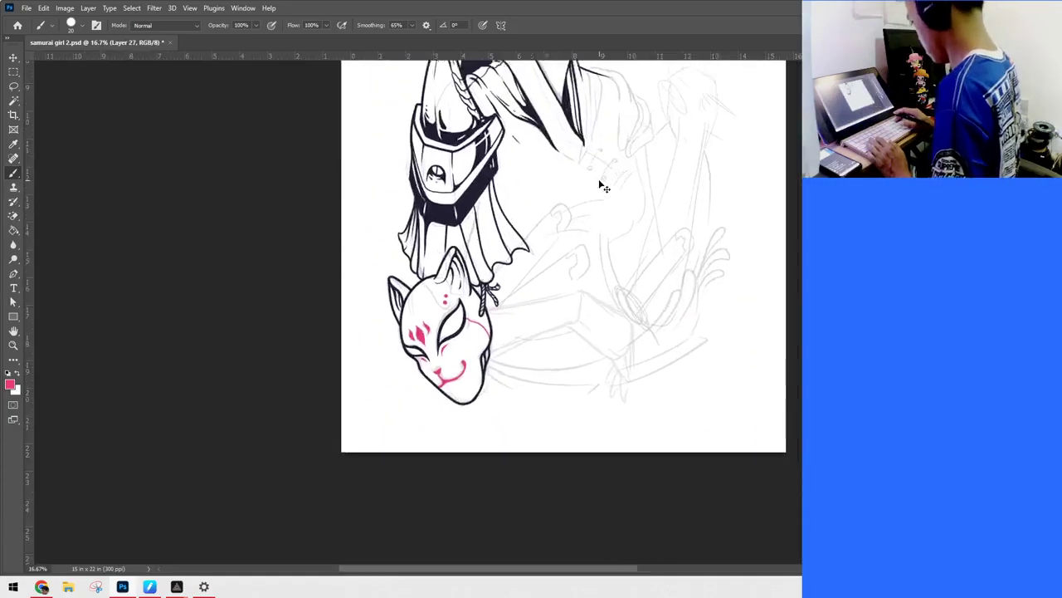
key("ctrl+plus")
key("ctrl+plus")
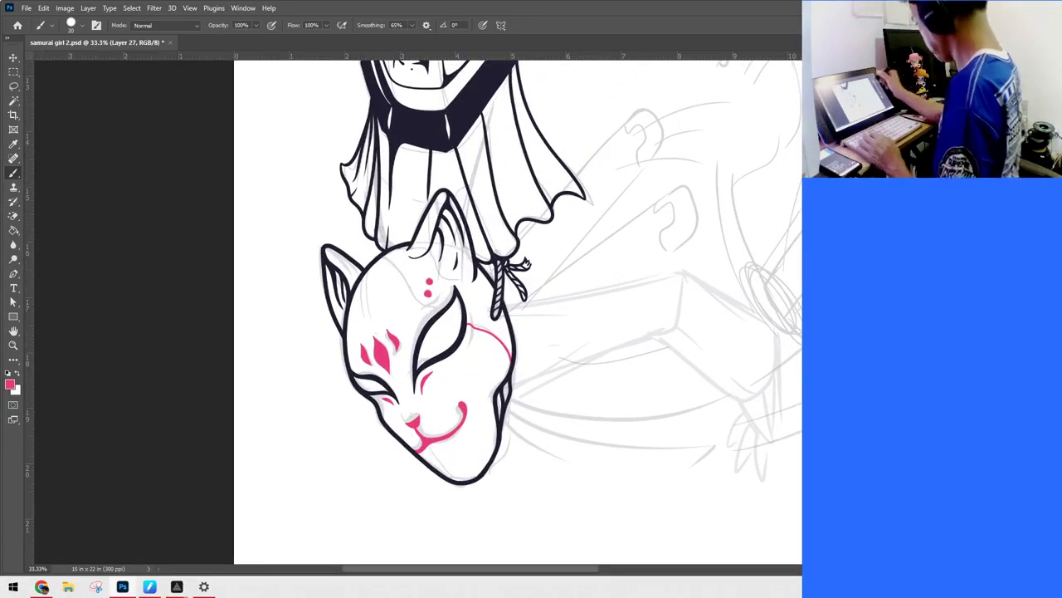
key("space")
left_click_drag(692, 390, 685, 426)
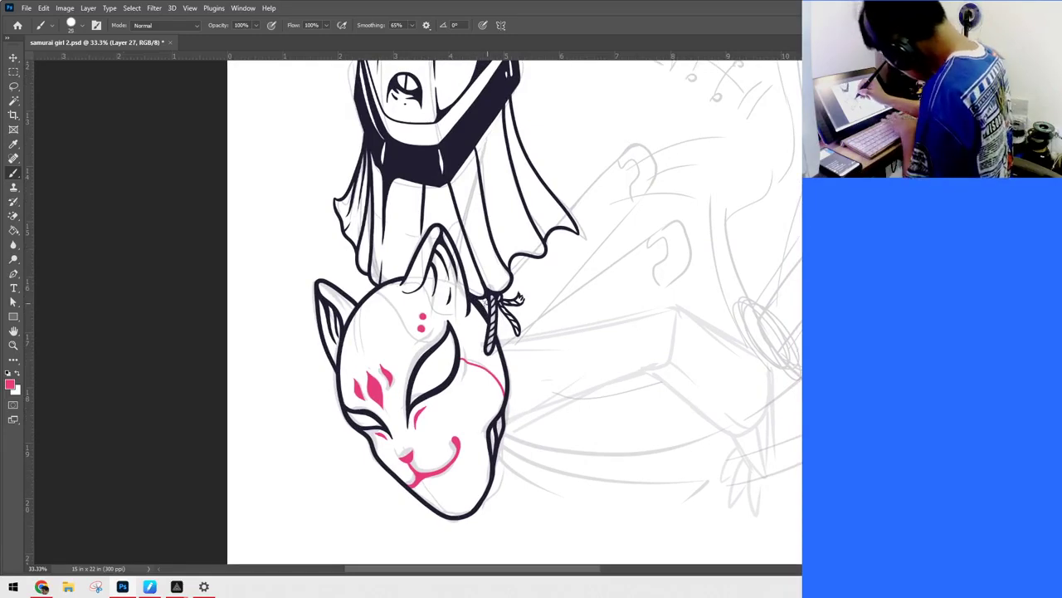
key("bracketright")
key("bracketright")
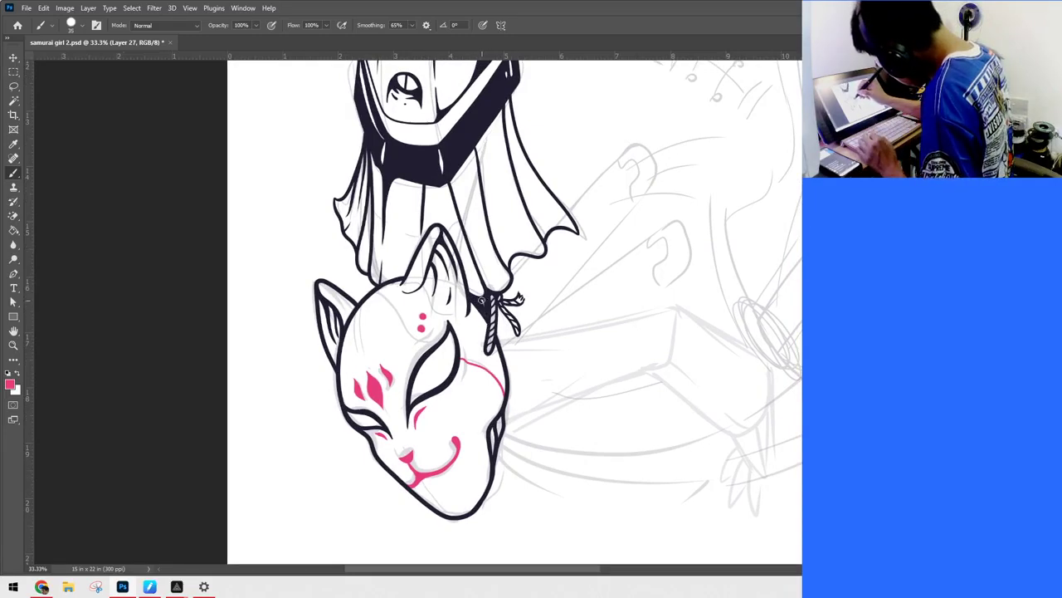
left_click_drag(700, 415, 694, 373)
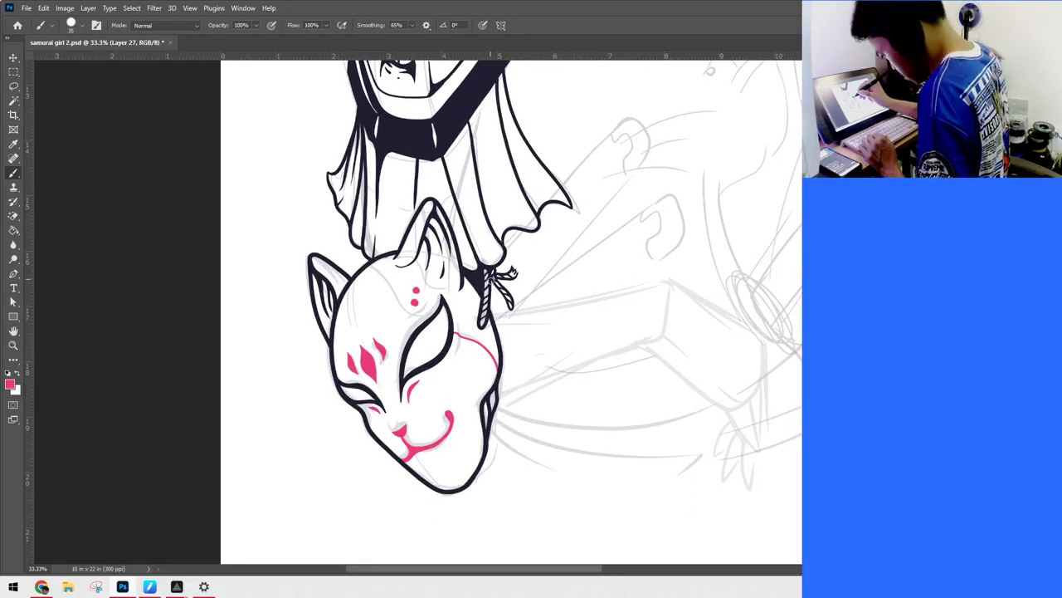
left_click_drag(487, 290, 495, 329)
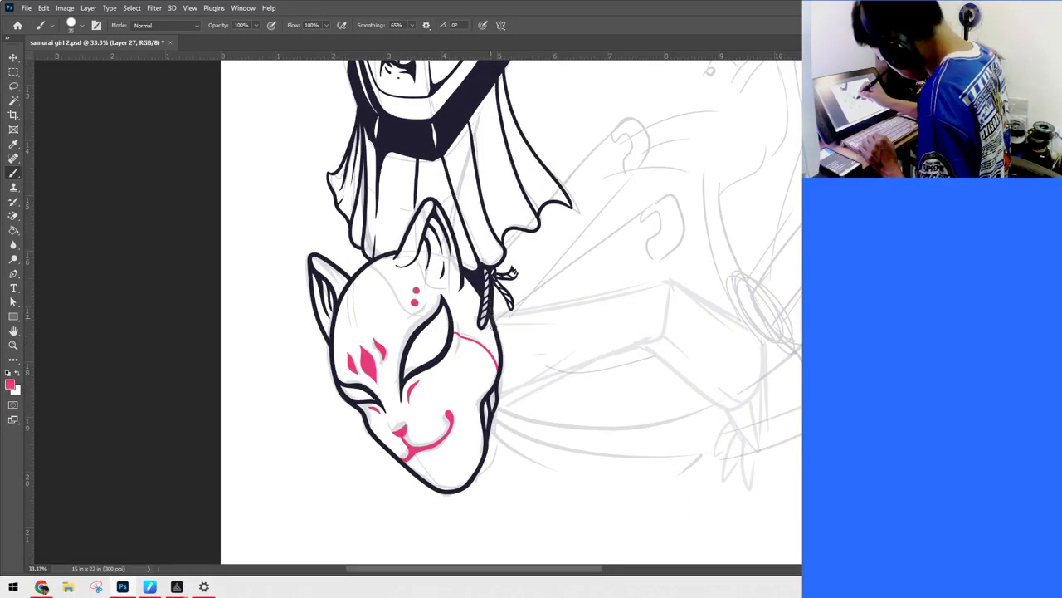
mouse_move(755, 314)
left_mouse_down()
mouse_move(681, 493)
mouse_move(628, 421)
left_mouse_up()
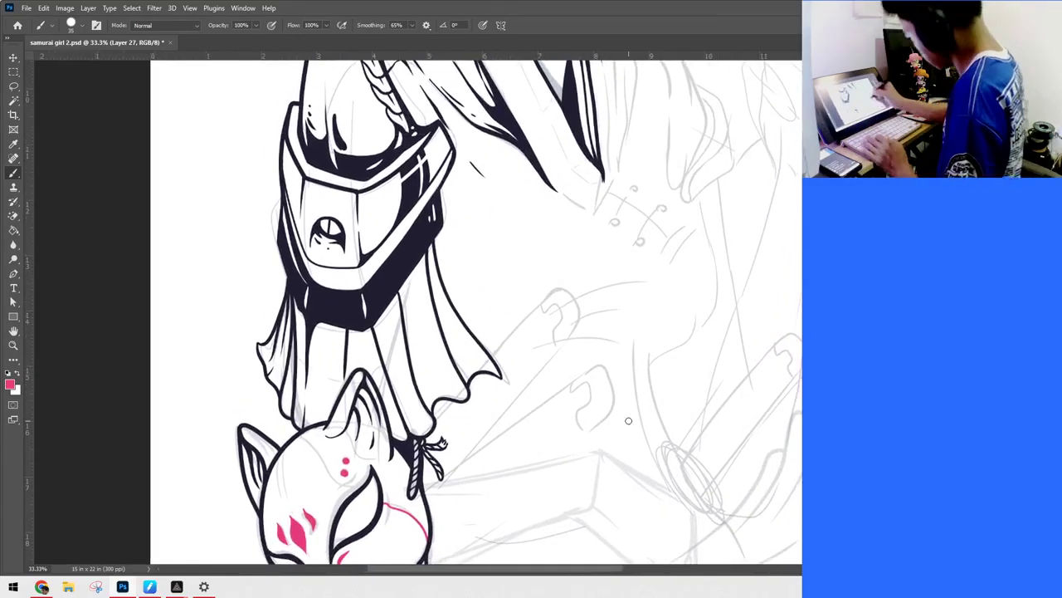
left_click_drag(433, 421, 453, 400)
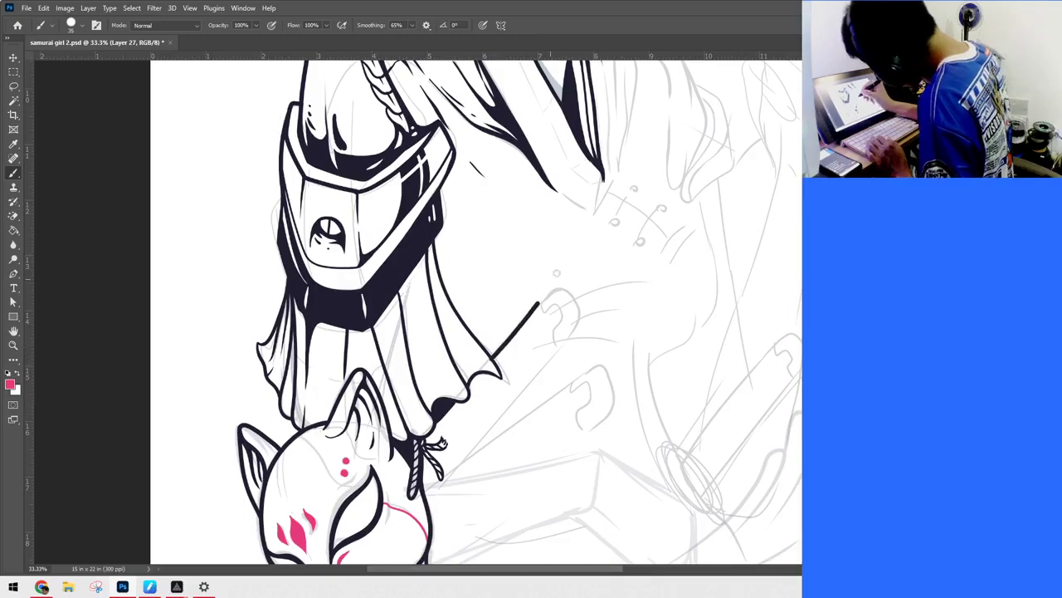
Step: On Layer 30 with the view rotated 48°, ink the sketched shaft beside the mask as two parallel straight edges joined by a rounded end
key("r")
left_click_drag(726, 233, 679, 490)
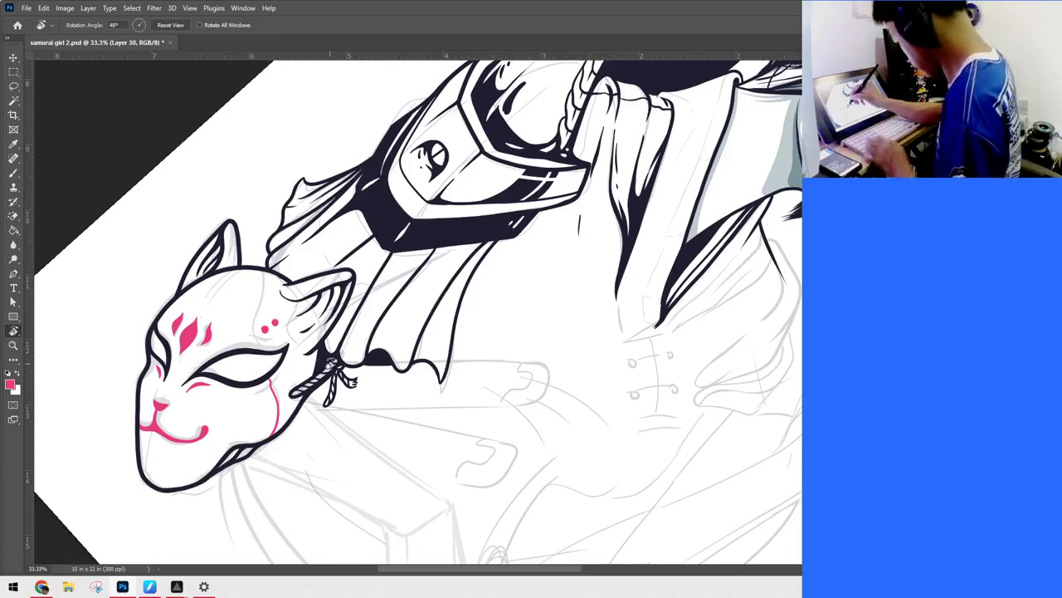
key("b")
left_click_drag(320, 366, 556, 368)
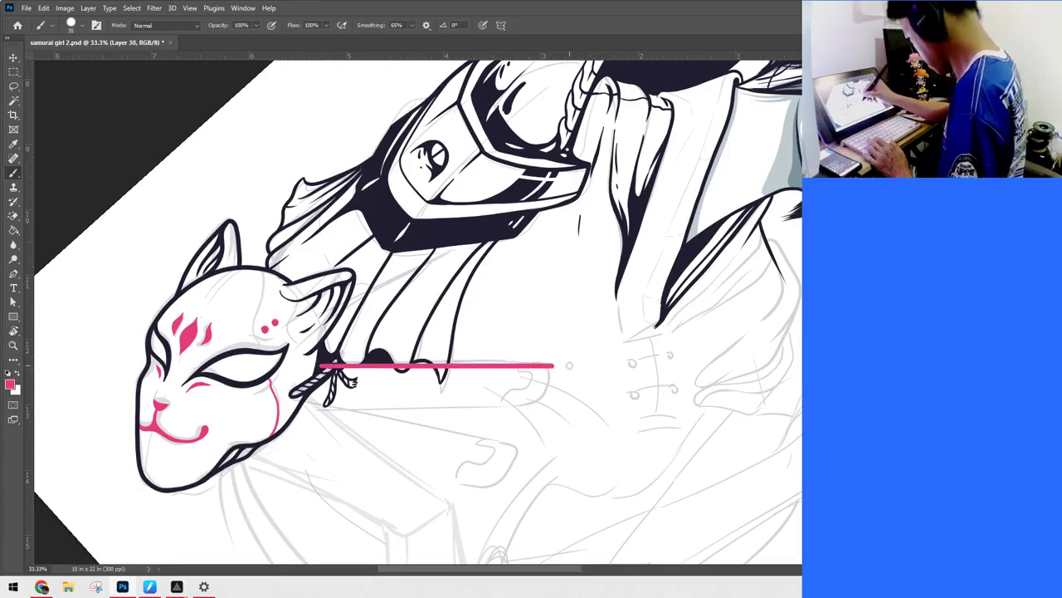
key("ctrl+z")
left_click(386, 355, "alt")
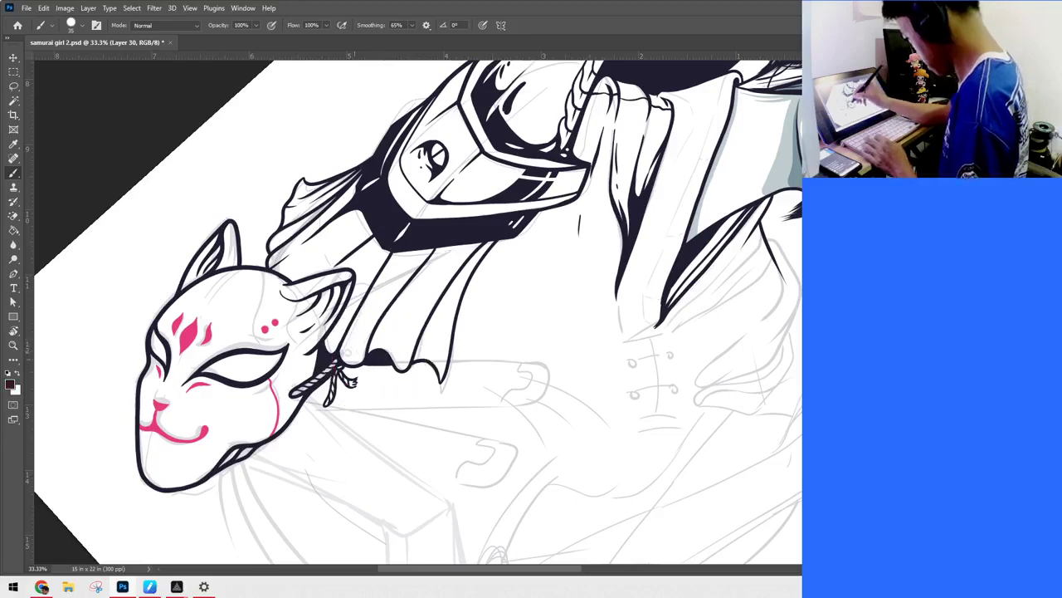
left_click_drag(331, 365, 548, 364)
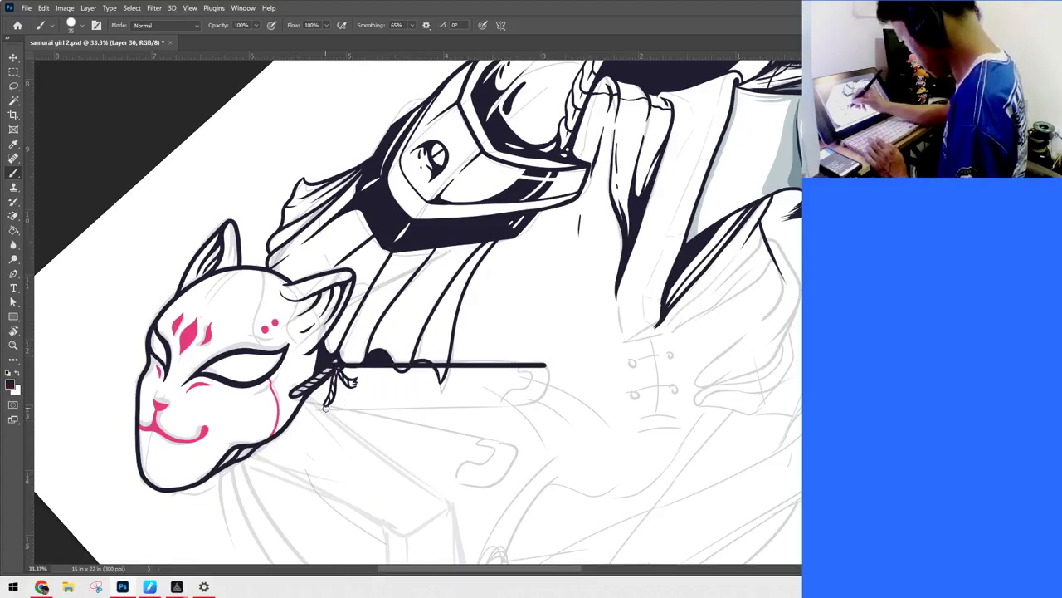
left_click_drag(321, 410, 536, 403)
left_click_drag(625, 290, 642, 275)
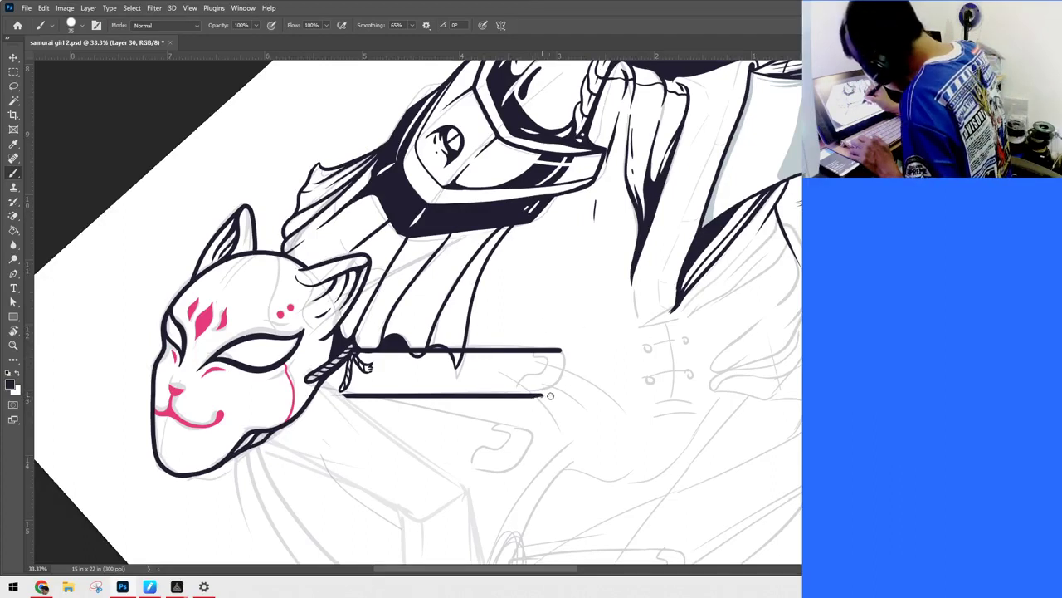
mouse_move(531, 396)
left_mouse_down()
mouse_move(560, 386)
mouse_move(564, 350)
left_mouse_up()
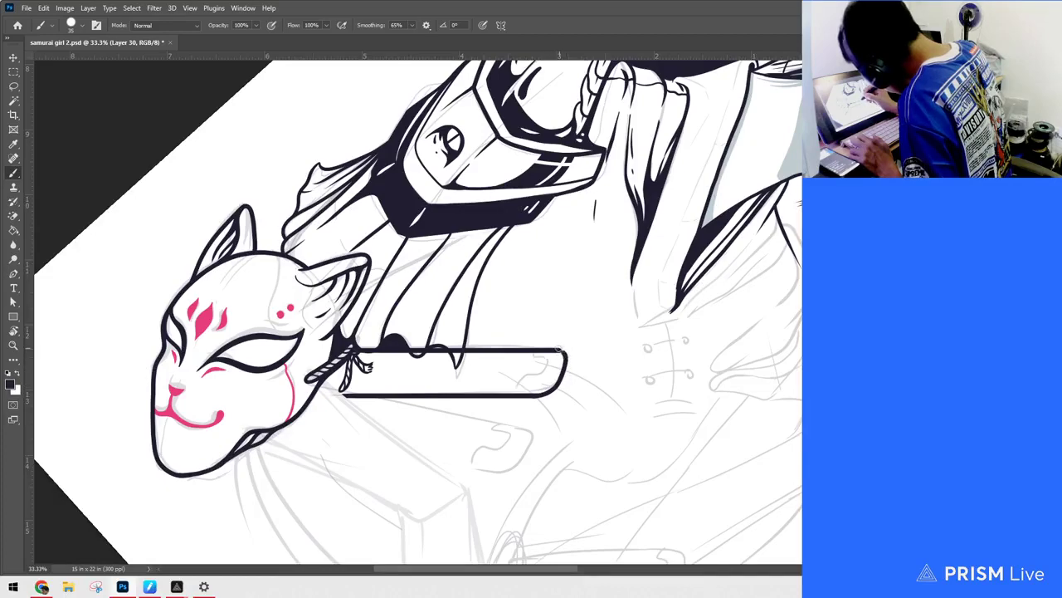
Step: Remove the part of the shaft's upper edge that crosses over the cloth hem
key("ctrl+minus")
key("ctrl+minus")
key("ctrl+minus")
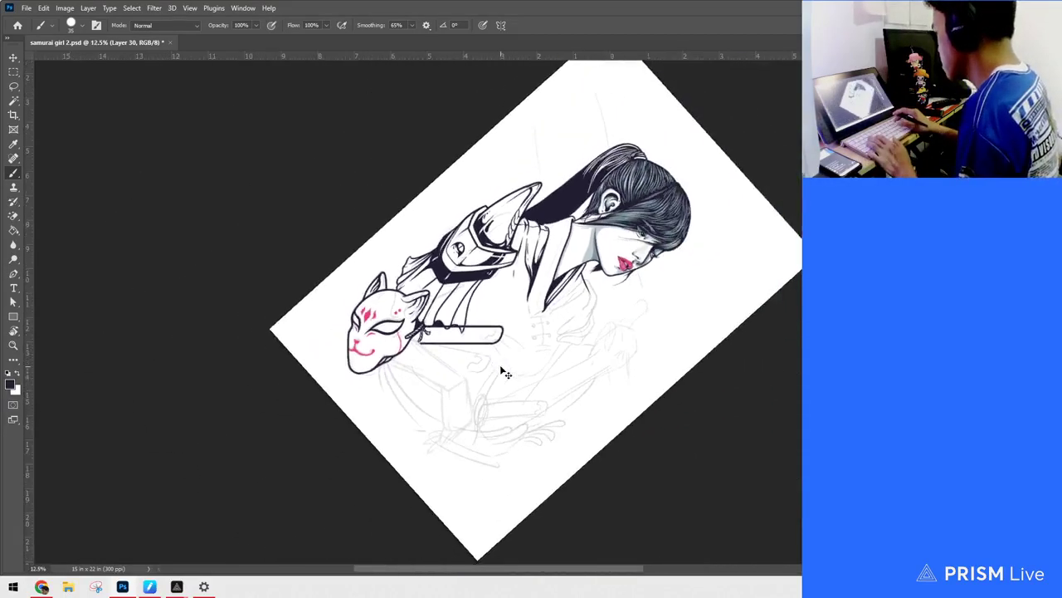
key("ctrl+plus")
key("ctrl+plus")
key("ctrl+plus")
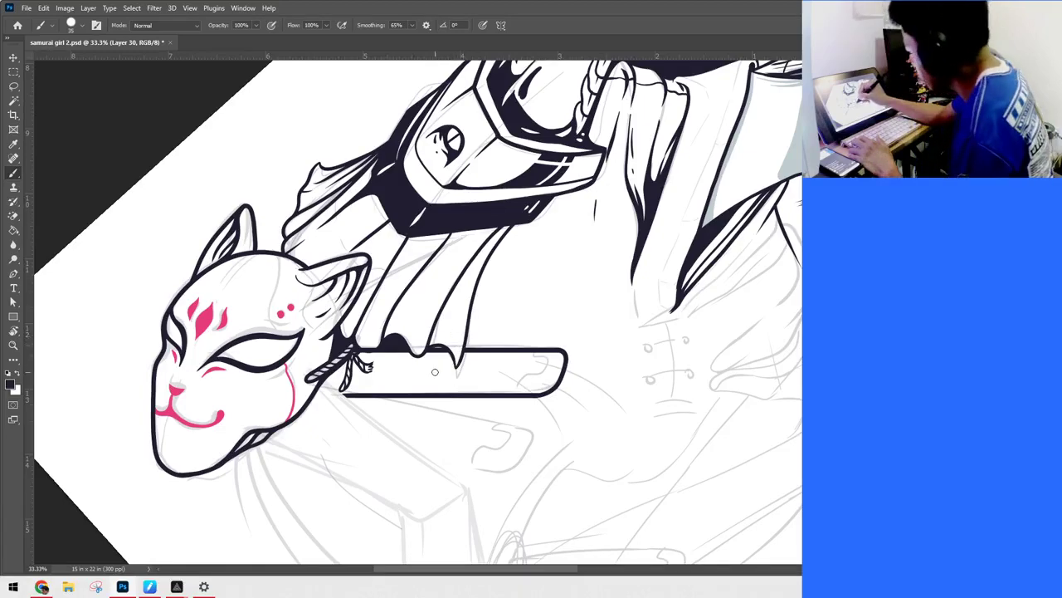
mouse_move(682, 274)
left_mouse_down()
mouse_move(697, 227)
mouse_move(677, 266)
left_mouse_up()
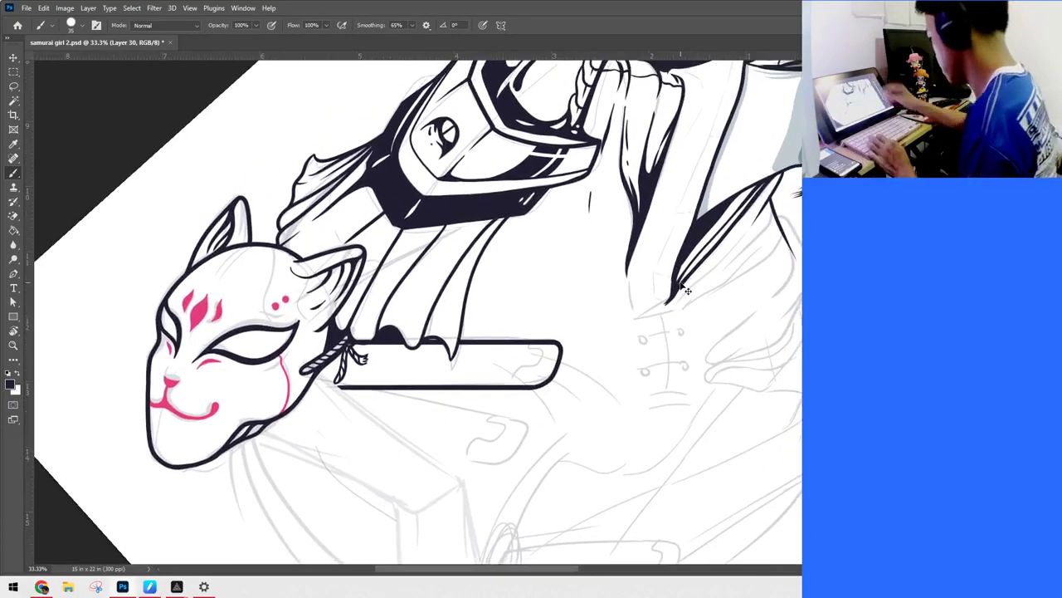
Step: Reset the canvas view rotation to 0°
key("ctrl+minus")
key("ctrl+minus")
key("ctrl+plus")
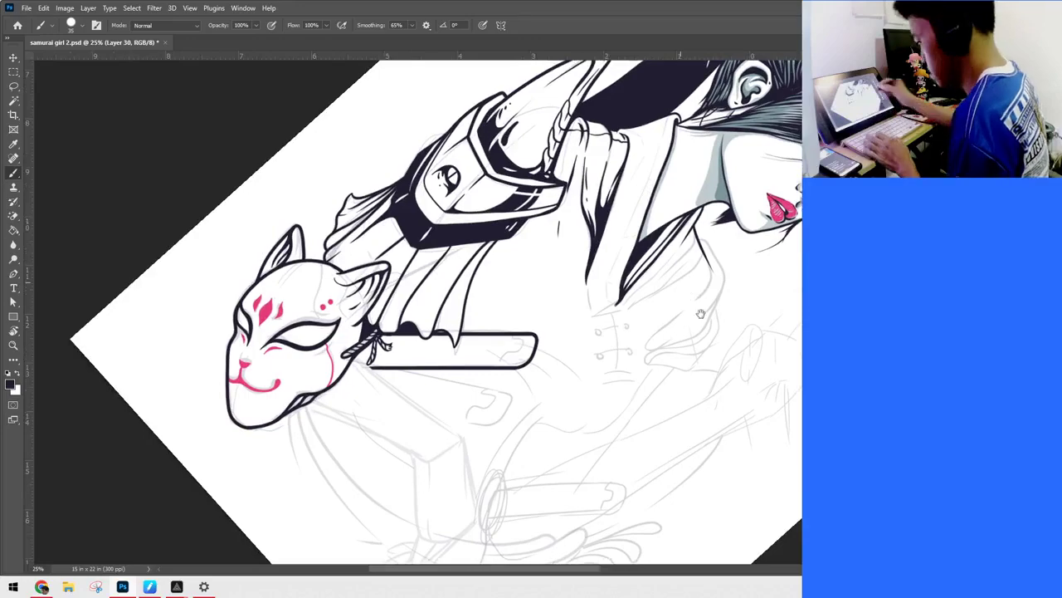
left_click_drag(700, 314, 628, 346)
key("r")
left_click_drag(126, 25, 8, 115)
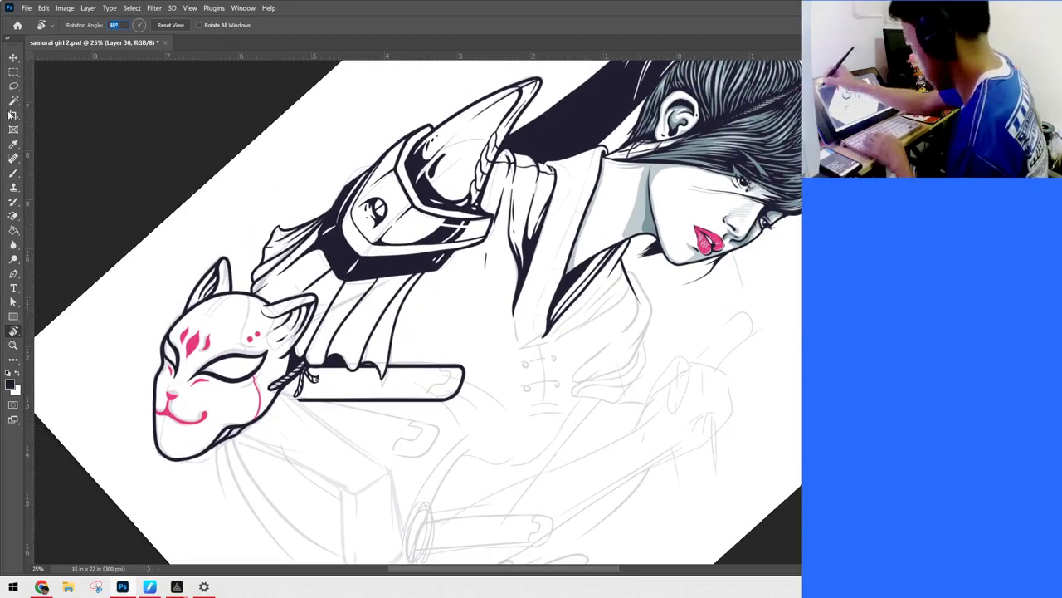
key("Escape")
left_click_drag(650, 285, 669, 174)
key("ctrl+plus")
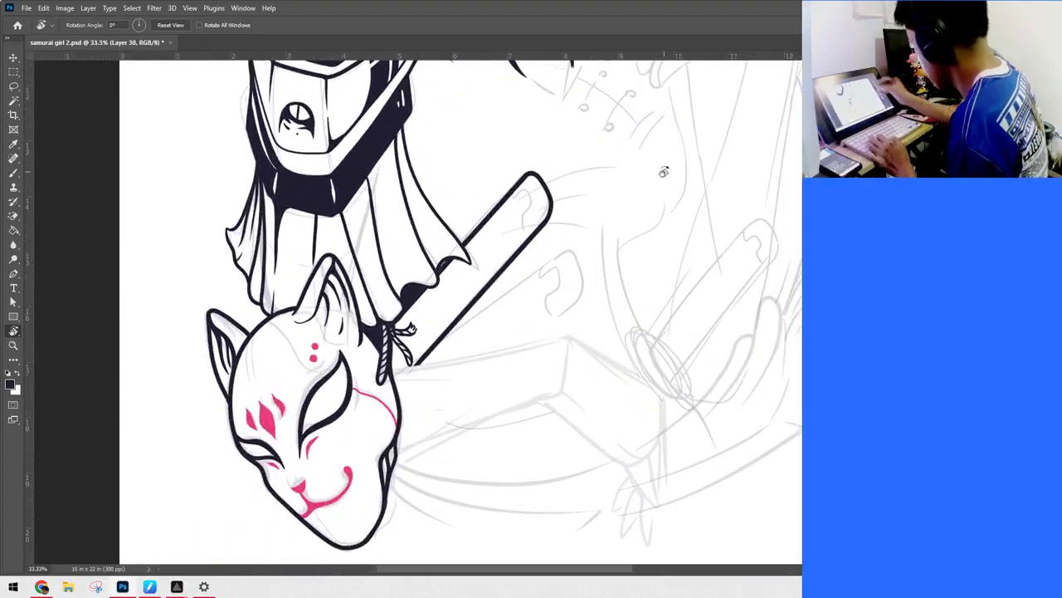
Step: Ink the curled ornamental fitting inside the shaft's rounded end on Layer 27, following the sketch
key("ctrl+plus")
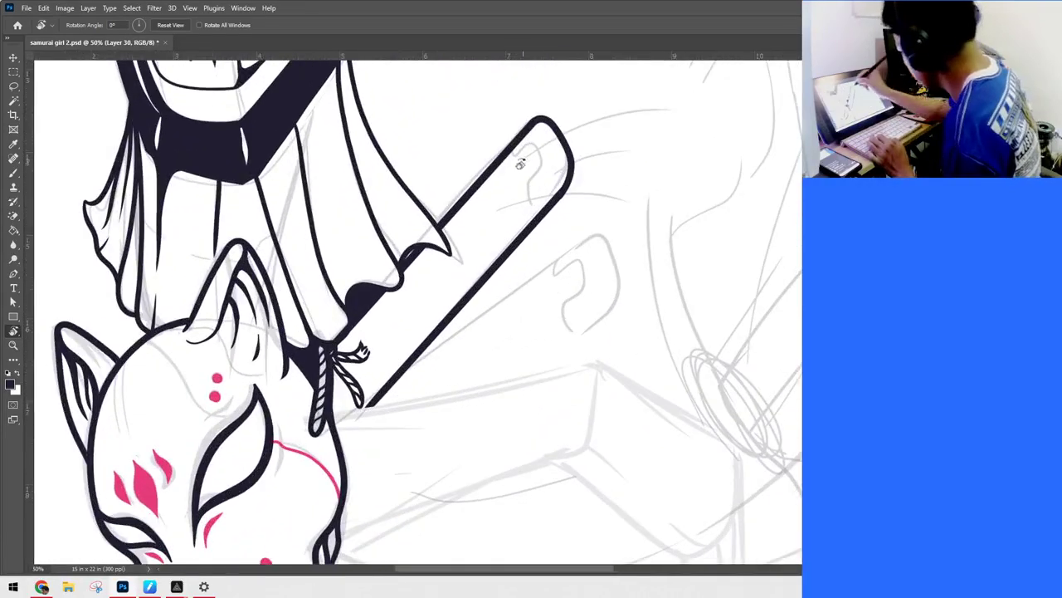
key("b")
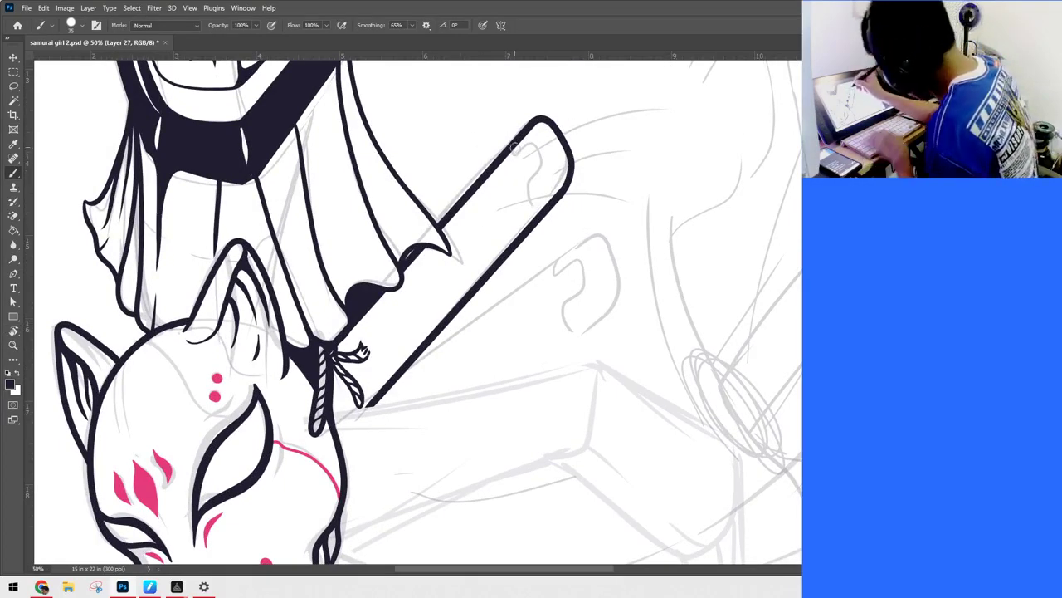
mouse_move(510, 156)
left_mouse_down()
mouse_move(541, 170)
mouse_move(530, 174)
mouse_move(526, 201)
mouse_move(548, 213)
mouse_move(559, 196)
mouse_move(554, 181)
mouse_move(534, 190)
mouse_move(561, 197)
left_mouse_up()
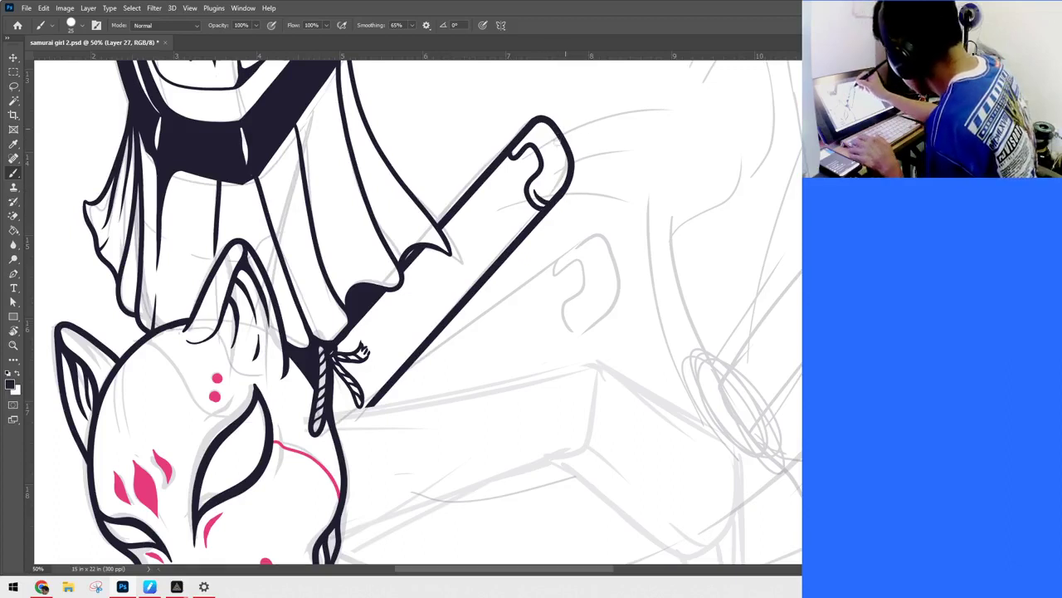
Step: On Layer 30, ink a small knot of overlapping loops at the tip of the shaft's rounded end
key("ctrl+shift+alt+n")
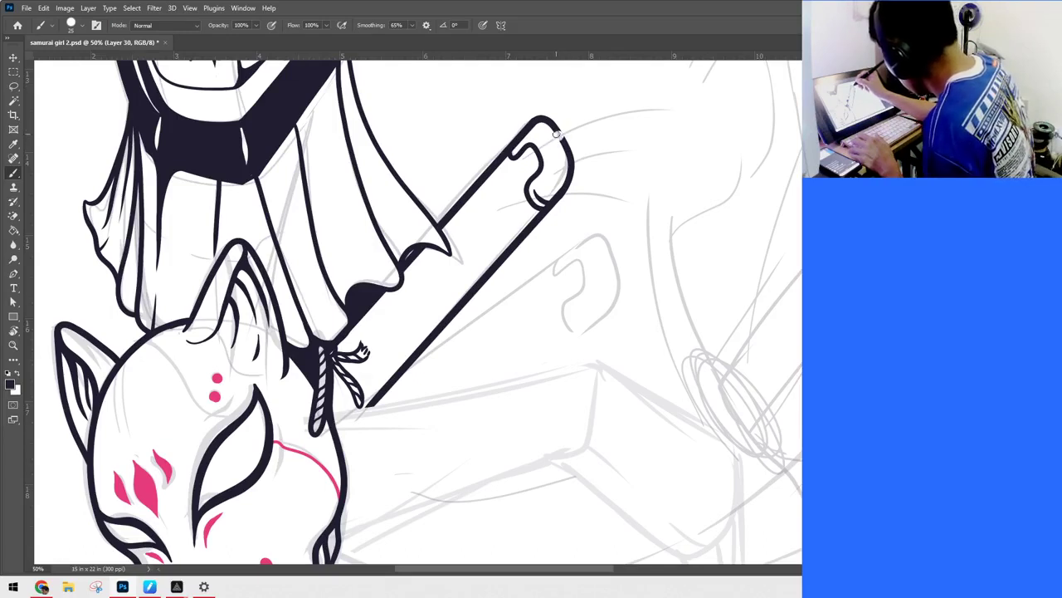
left_click_drag(550, 135, 568, 134)
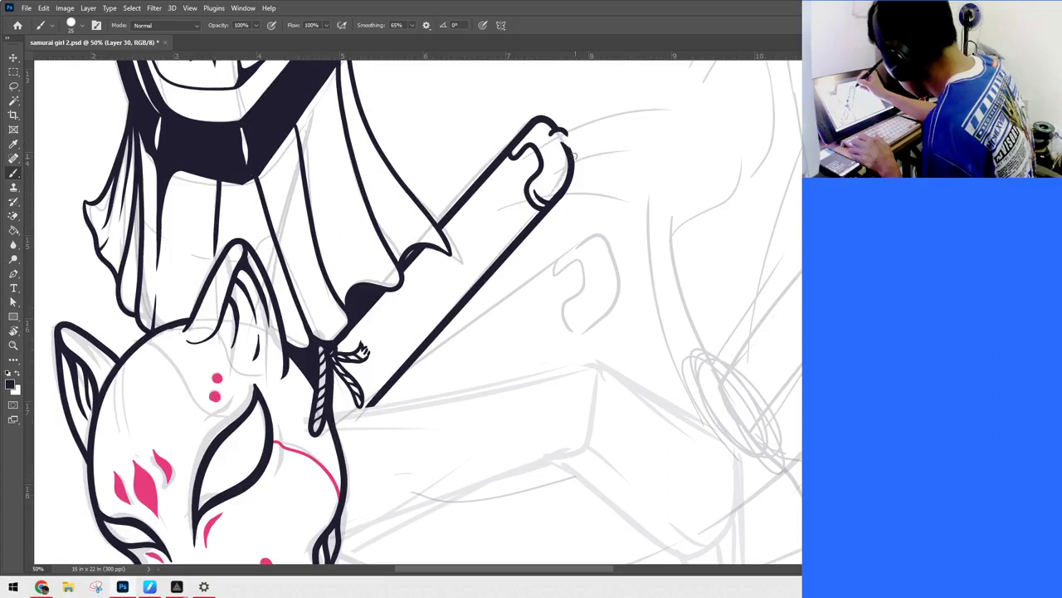
mouse_move(556, 144)
left_mouse_down()
mouse_move(574, 146)
mouse_move(568, 158)
left_mouse_up()
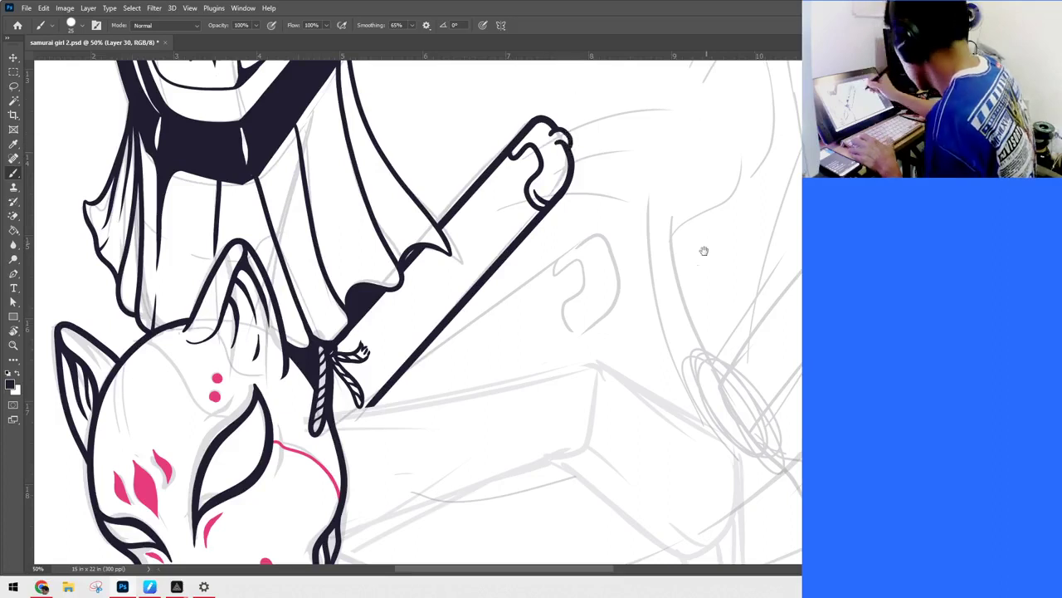
left_click_drag(704, 250, 666, 379)
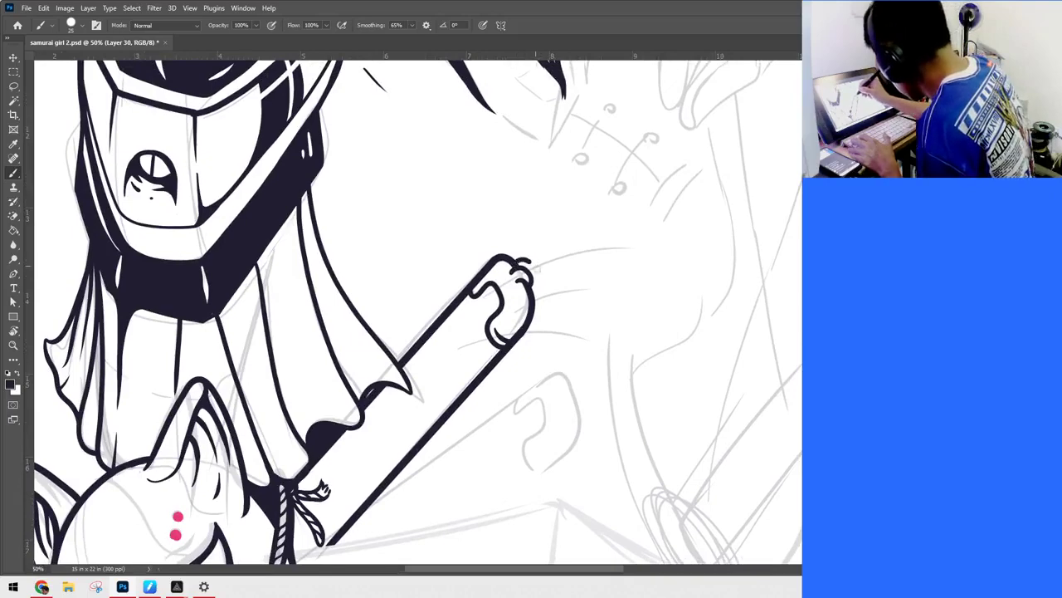
mouse_move(532, 261)
left_mouse_down()
mouse_move(531, 284)
mouse_move(540, 272)
mouse_move(530, 267)
mouse_move(541, 269)
mouse_move(528, 270)
left_mouse_up()
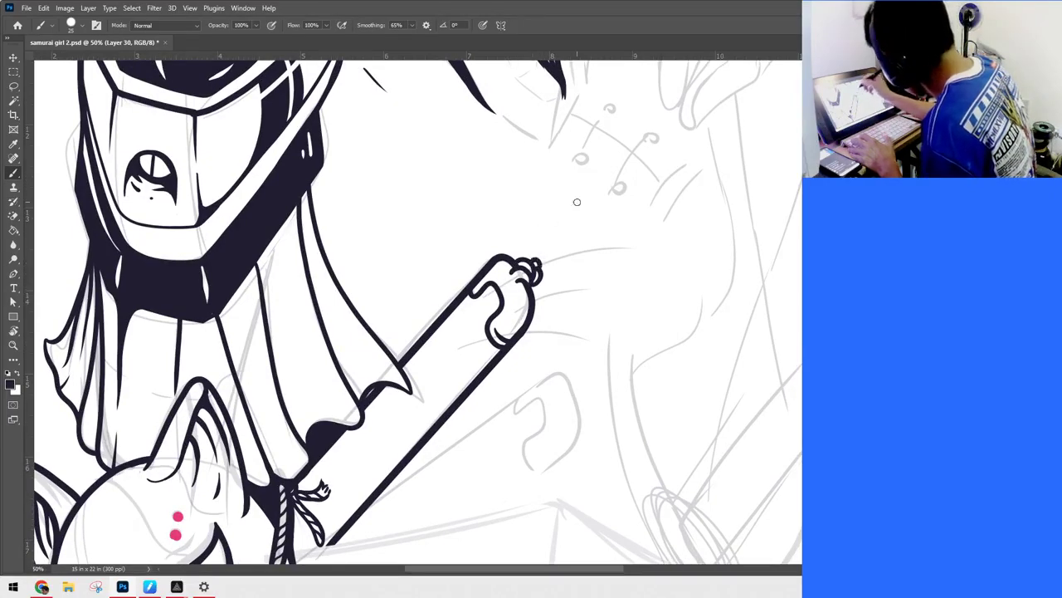
Step: Ink two thin tapering cord tails from the tip knot, a long one curving downward and a short one rising
left_click_drag(676, 257, 577, 222)
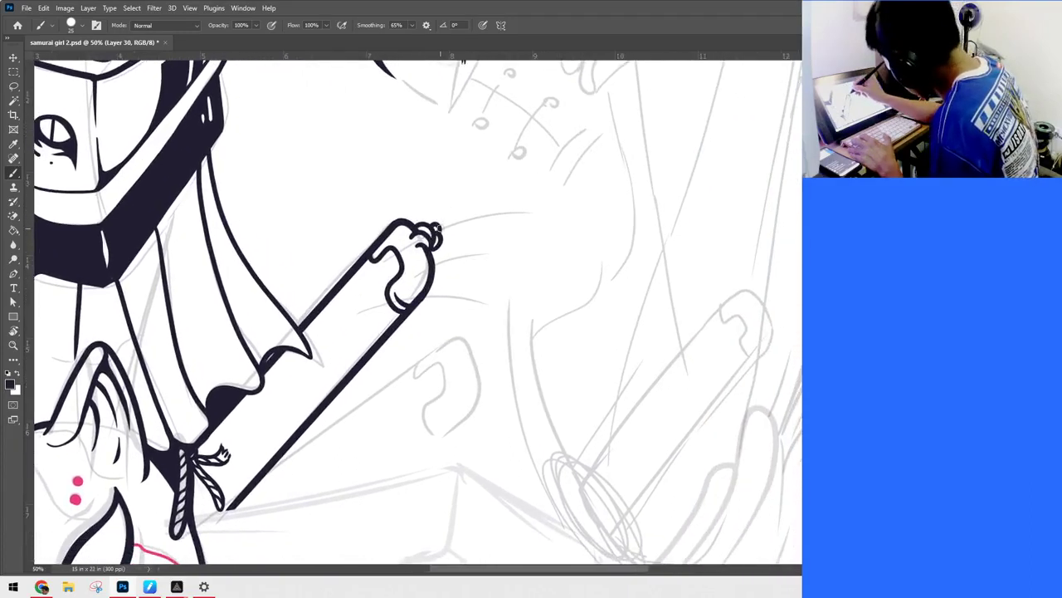
left_click_drag(440, 235, 538, 312)
mouse_move(440, 232)
left_mouse_down()
mouse_move(531, 292)
mouse_move(538, 312)
left_mouse_up()
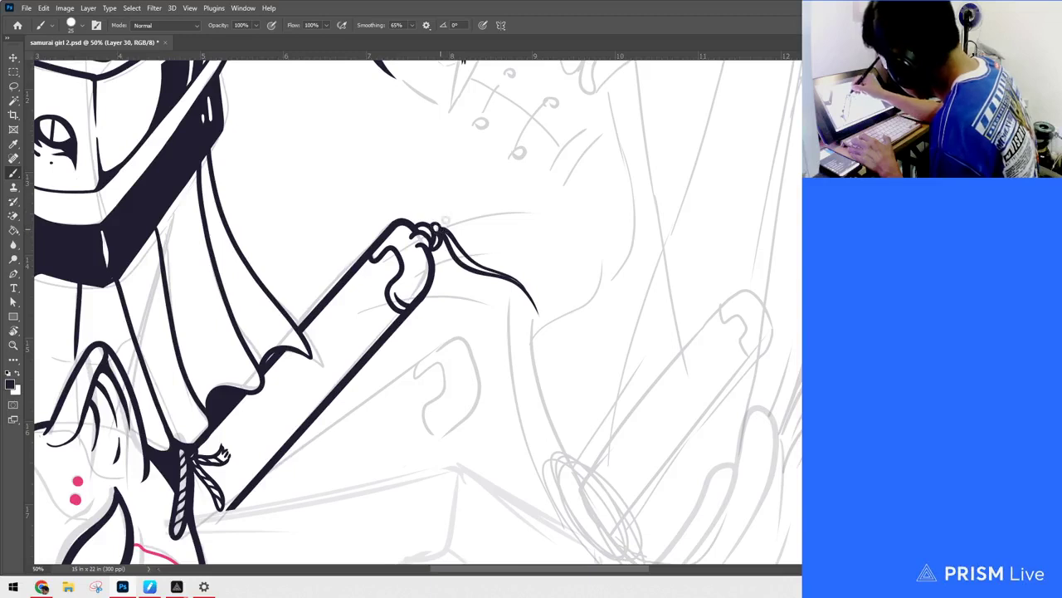
mouse_move(443, 224)
left_mouse_down()
mouse_move(489, 212)
mouse_move(467, 229)
mouse_move(493, 208)
left_mouse_up()
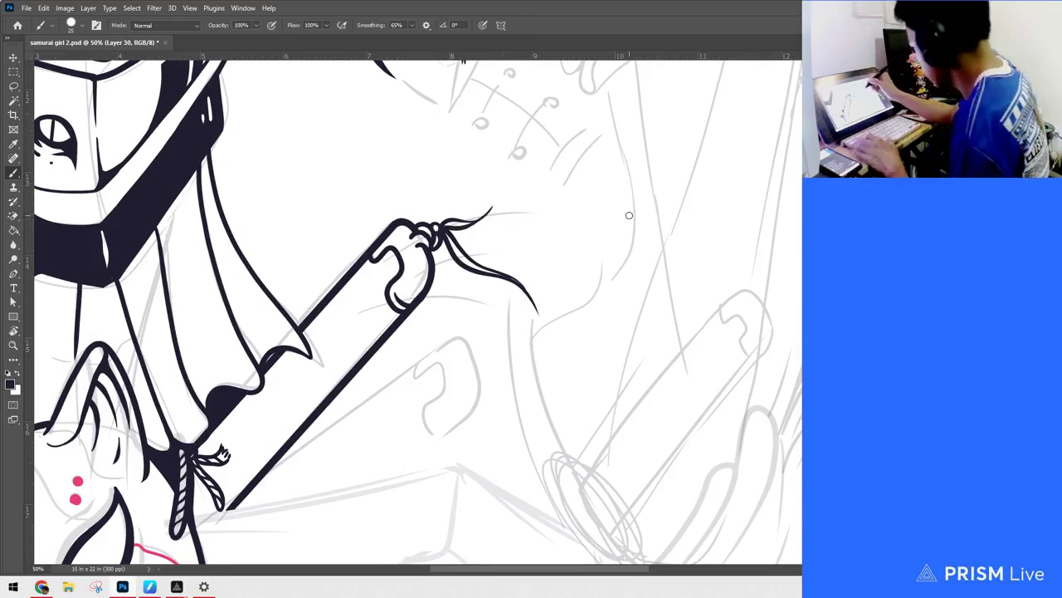
key("ctrl+minus")
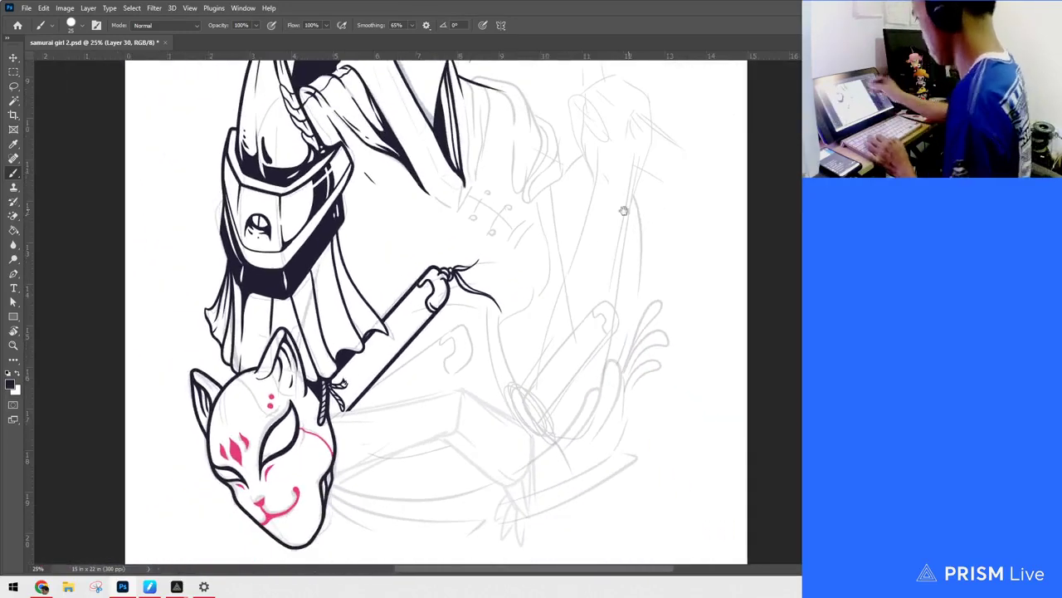
left_click_drag(623, 210, 657, 454)
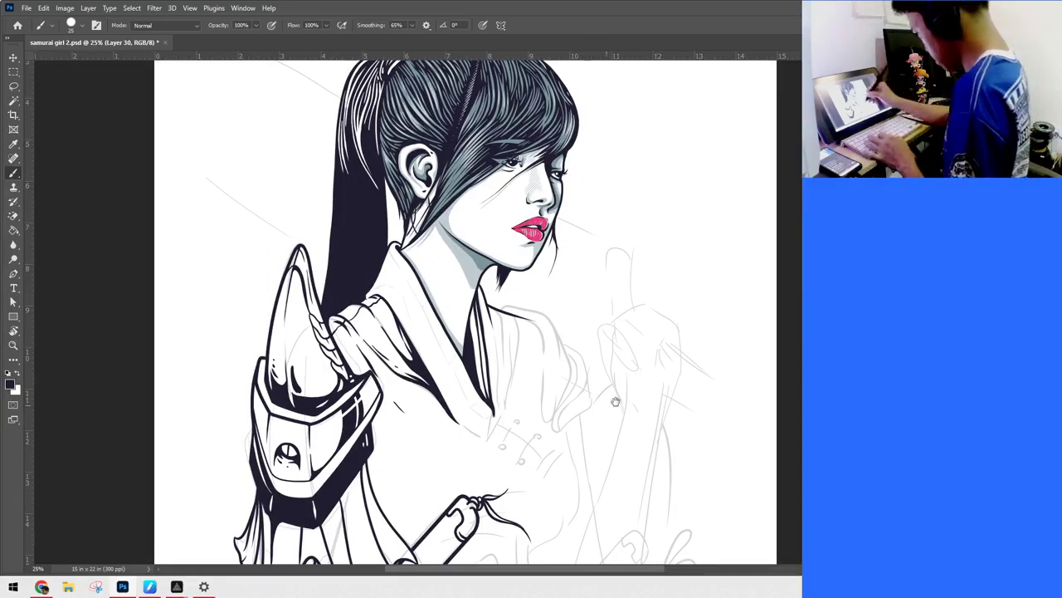
key("ctrl+plus")
left_click_drag(645, 420, 722, 82)
key("ctrl+plus")
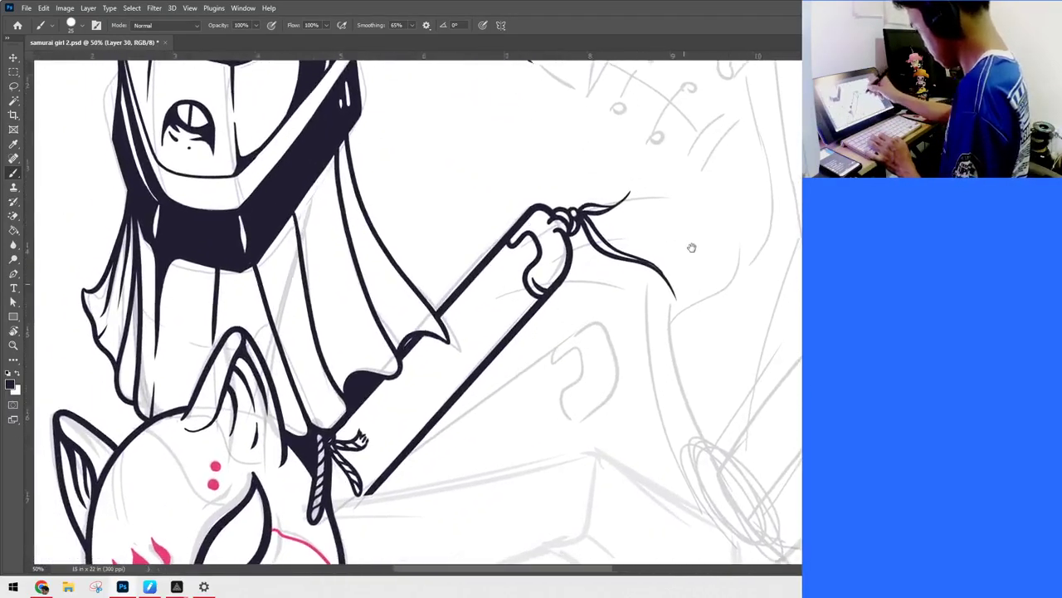
Step: On Layer 27, ink a curved band edge across the shaft and nested contour lines following the curled end fitting
left_click_drag(692, 246, 701, 209)
key("alt+bracketleft")
key("alt+bracketleft")
key("alt+bracketleft")
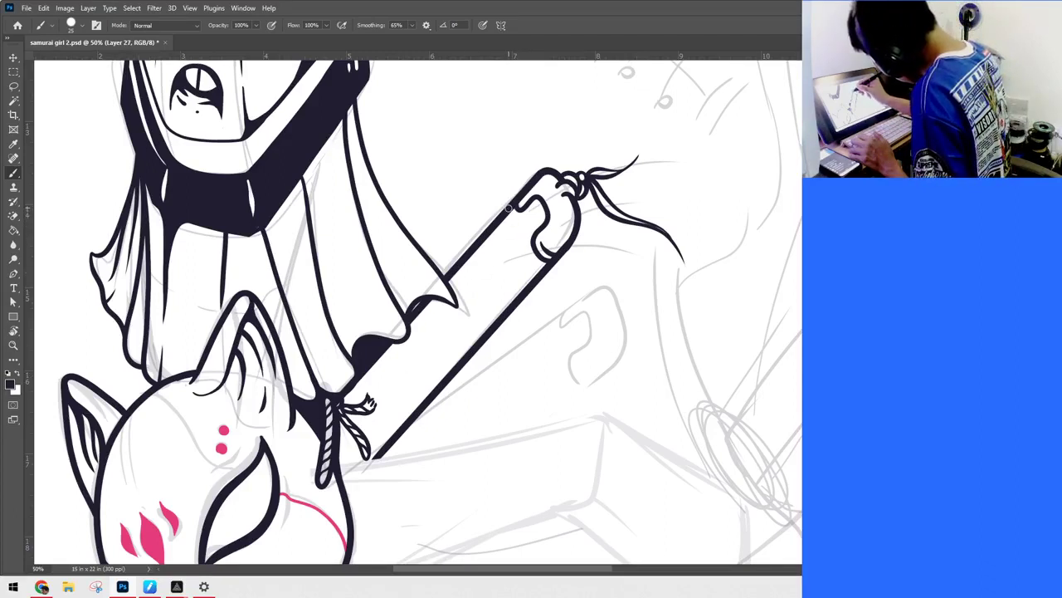
mouse_move(504, 219)
left_mouse_down()
mouse_move(506, 289)
mouse_move(527, 297)
left_mouse_up()
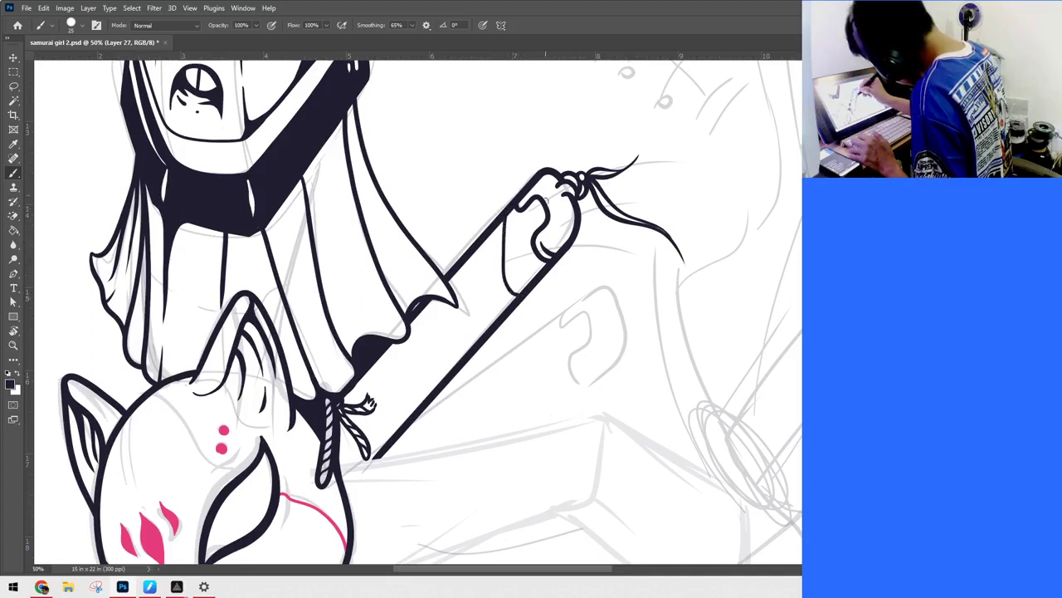
mouse_move(531, 203)
left_mouse_down()
mouse_move(525, 269)
mouse_move(544, 279)
left_mouse_up()
mouse_move(526, 207)
left_mouse_down()
mouse_move(516, 263)
mouse_move(535, 282)
left_mouse_up()
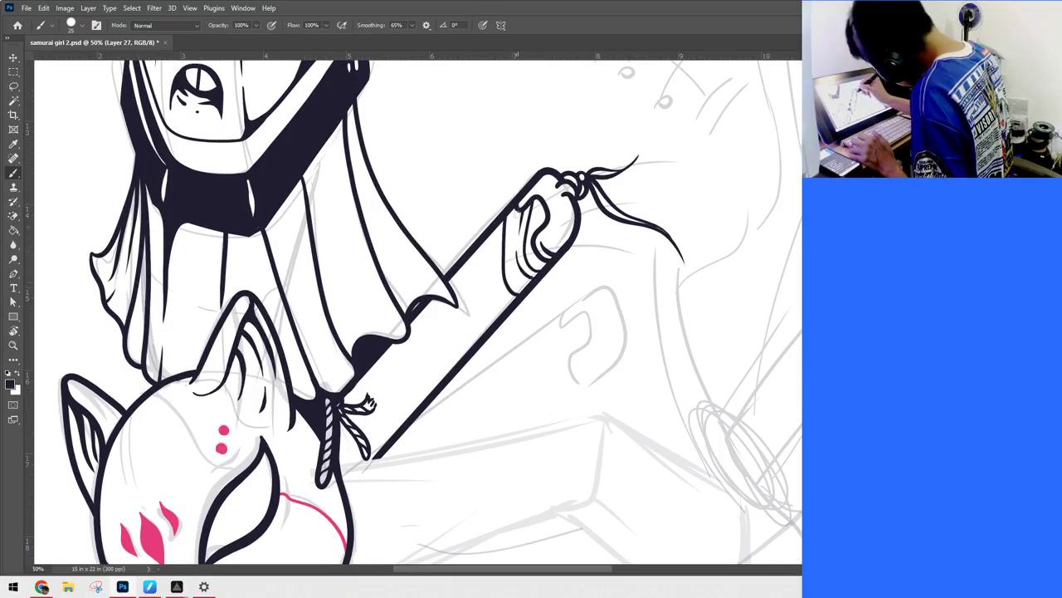
mouse_move(511, 206)
left_mouse_down()
mouse_move(510, 278)
mouse_move(530, 291)
left_mouse_up()
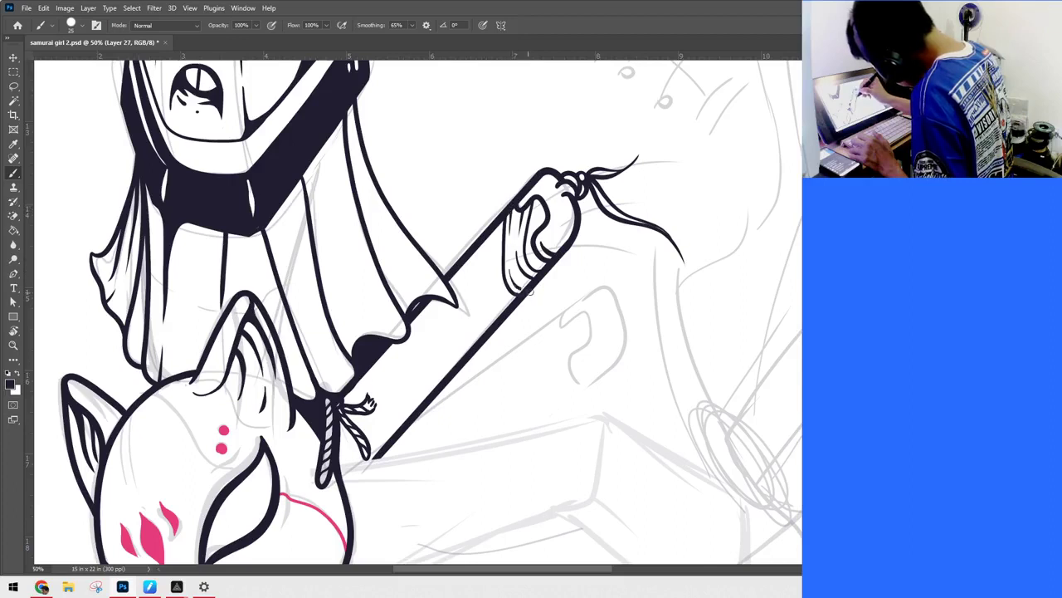
Step: Ink short cross strokes inside the curled fitting's openings and fill the upper opening with solid dark
left_click_drag(527, 228, 549, 226)
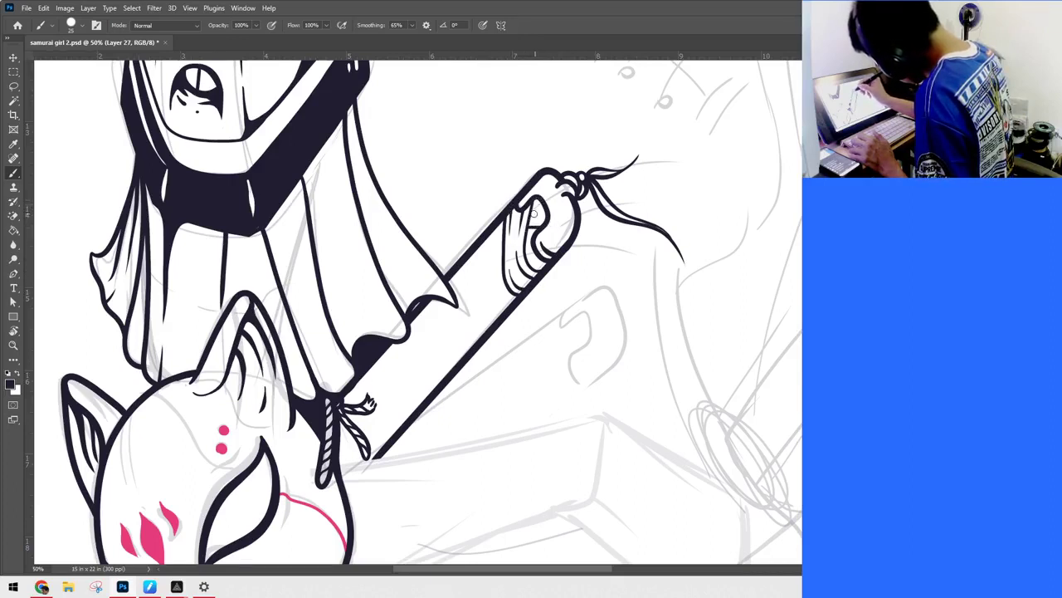
left_click_drag(538, 208, 552, 210)
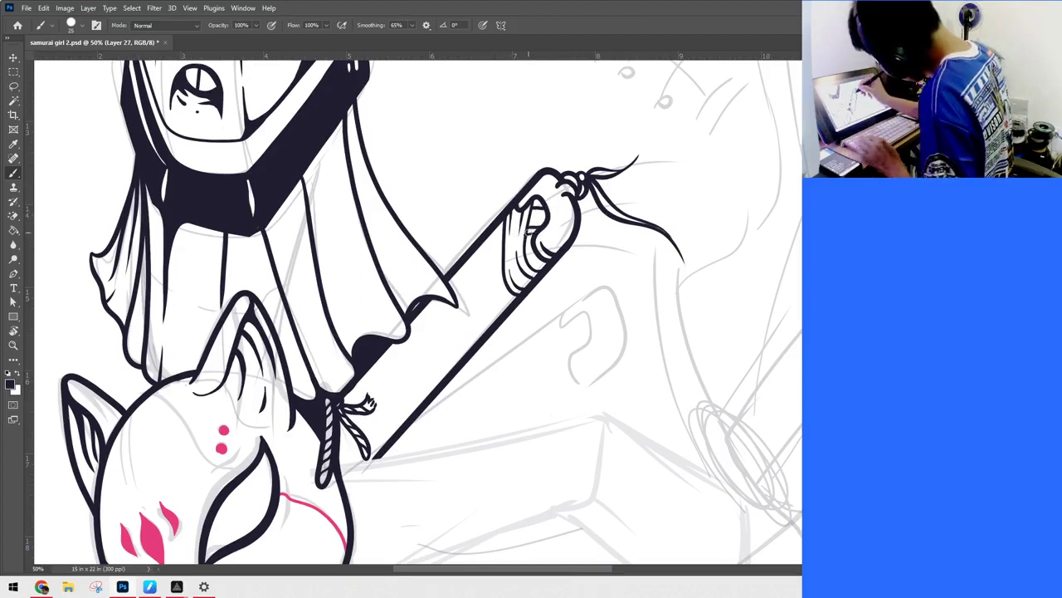
mouse_move(527, 233)
left_mouse_down()
mouse_move(541, 234)
mouse_move(538, 264)
mouse_move(549, 270)
mouse_move(541, 266)
left_mouse_up()
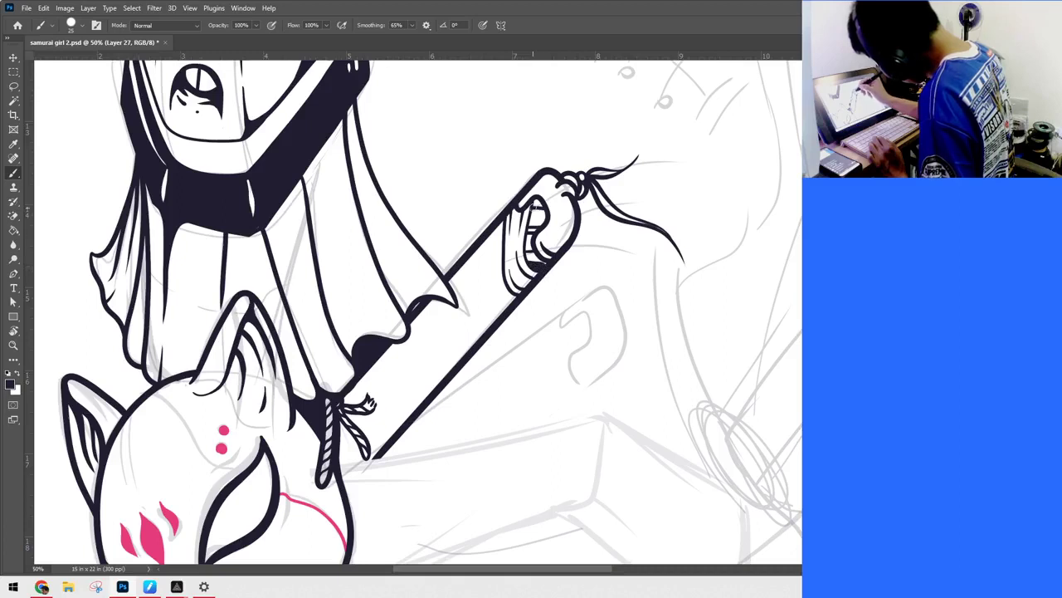
mouse_move(530, 225)
left_mouse_down()
mouse_move(537, 207)
mouse_move(543, 222)
left_mouse_up()
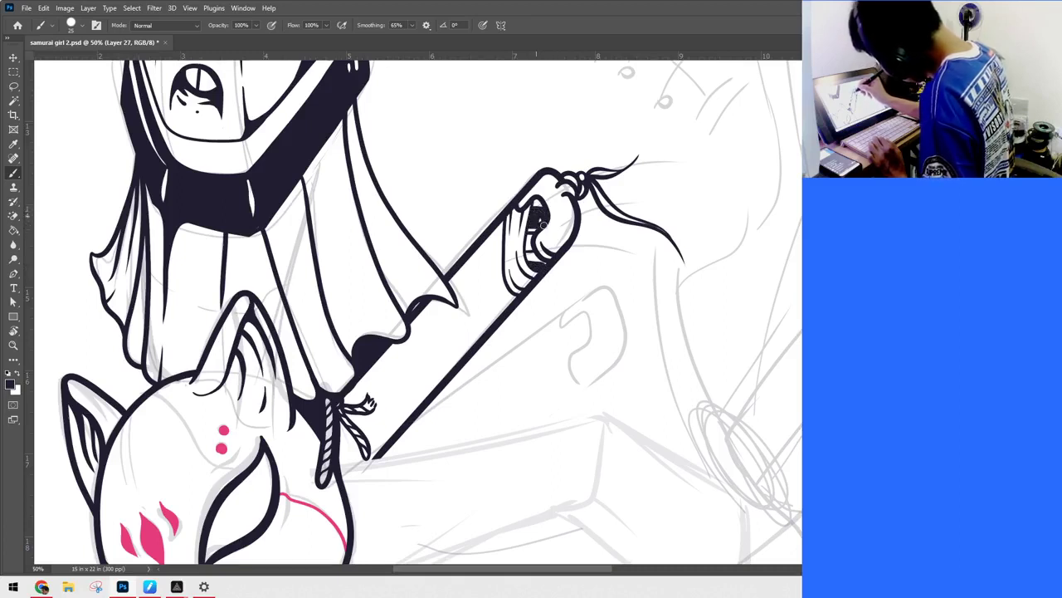
Step: Ink crosswise wrapping strands on the shaft beside the curled fitting and a curved lower edge to the wrapping
left_click_drag(689, 344, 771, 318)
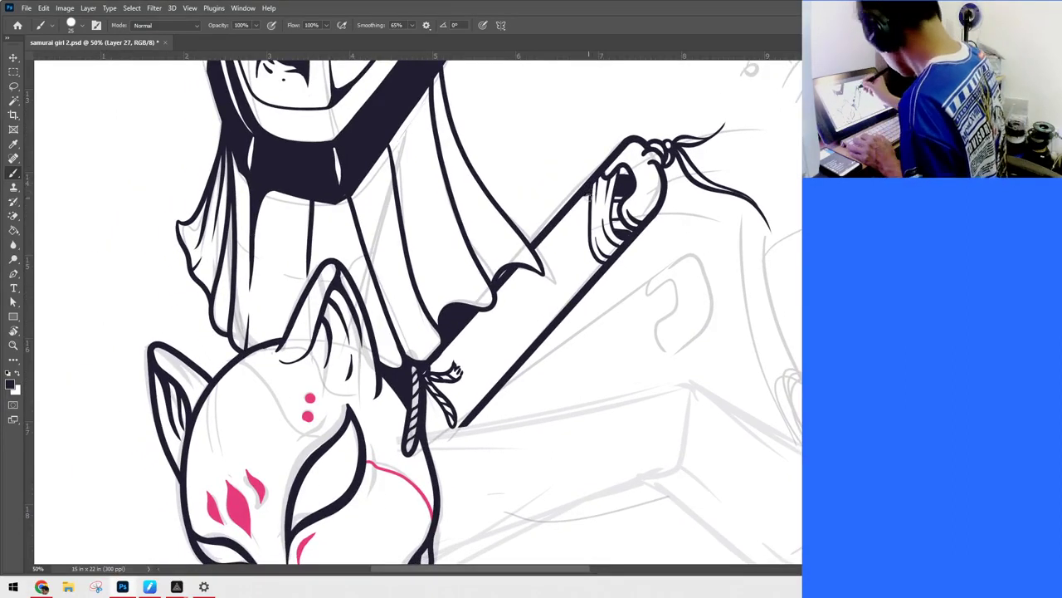
mouse_move(548, 228)
left_mouse_down()
mouse_move(599, 225)
mouse_move(613, 185)
mouse_move(563, 214)
mouse_move(593, 220)
left_mouse_up()
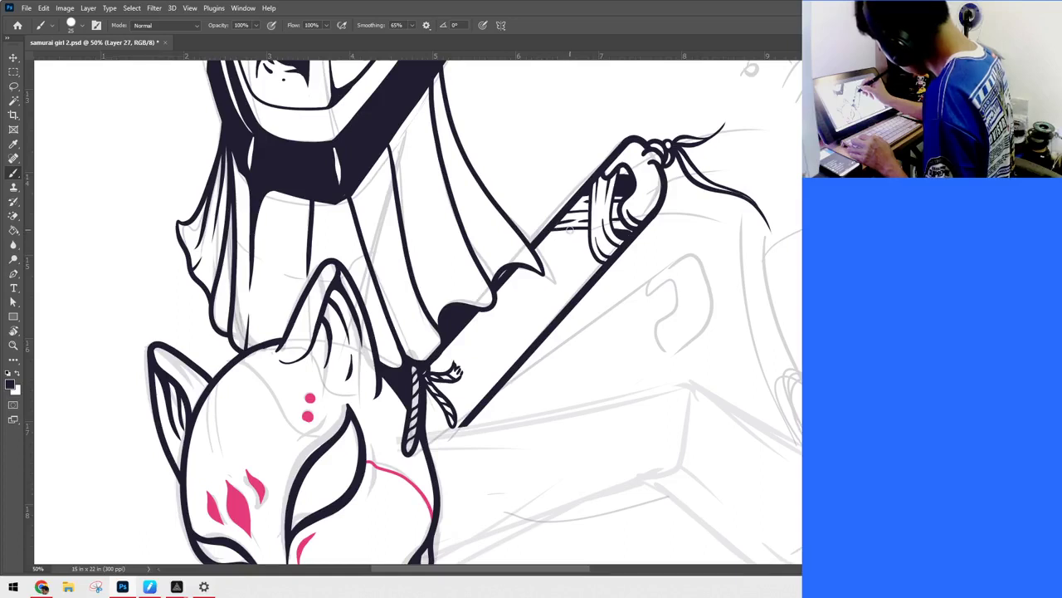
left_click_drag(539, 239, 598, 290)
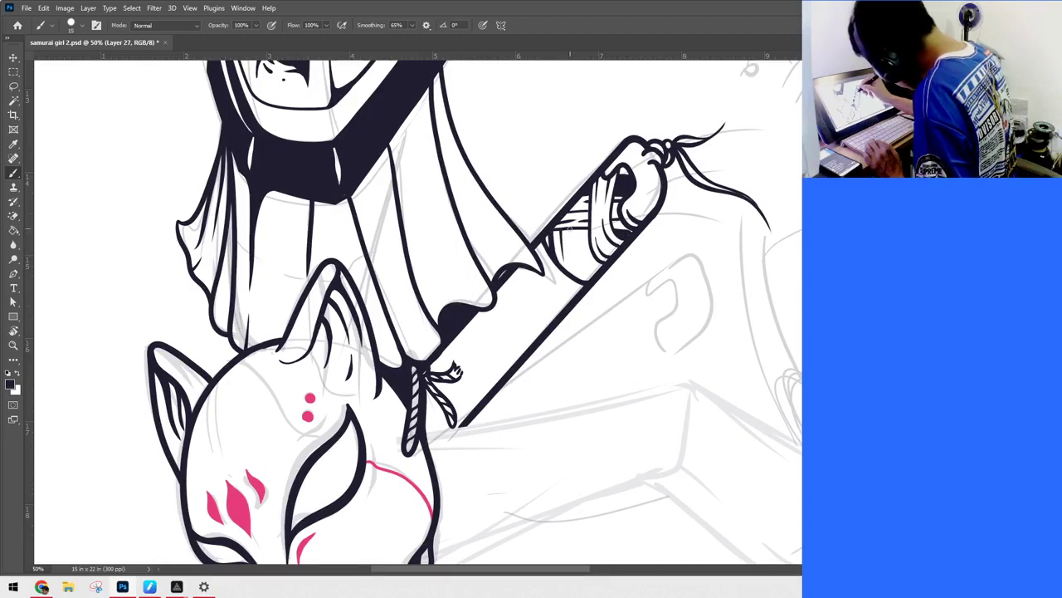
Step: With a 15 px brush, add upright and crosswise strands to the shaft's wrapping and fill the gap between them dark
left_click_drag(570, 227, 574, 277)
left_click_drag(580, 227, 579, 281)
key("ctrl+z")
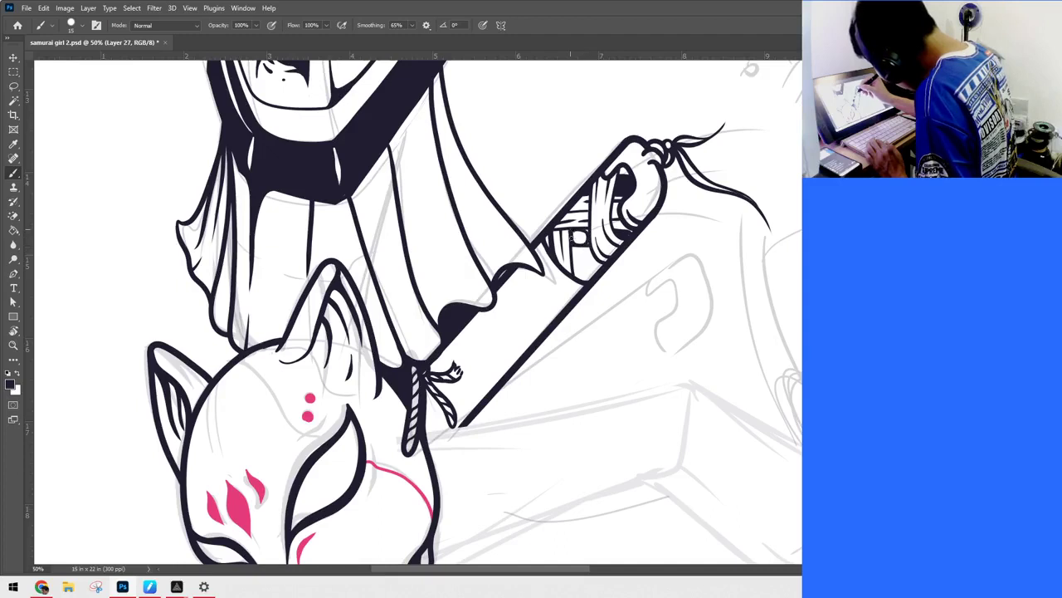
left_click_drag(579, 237, 586, 237)
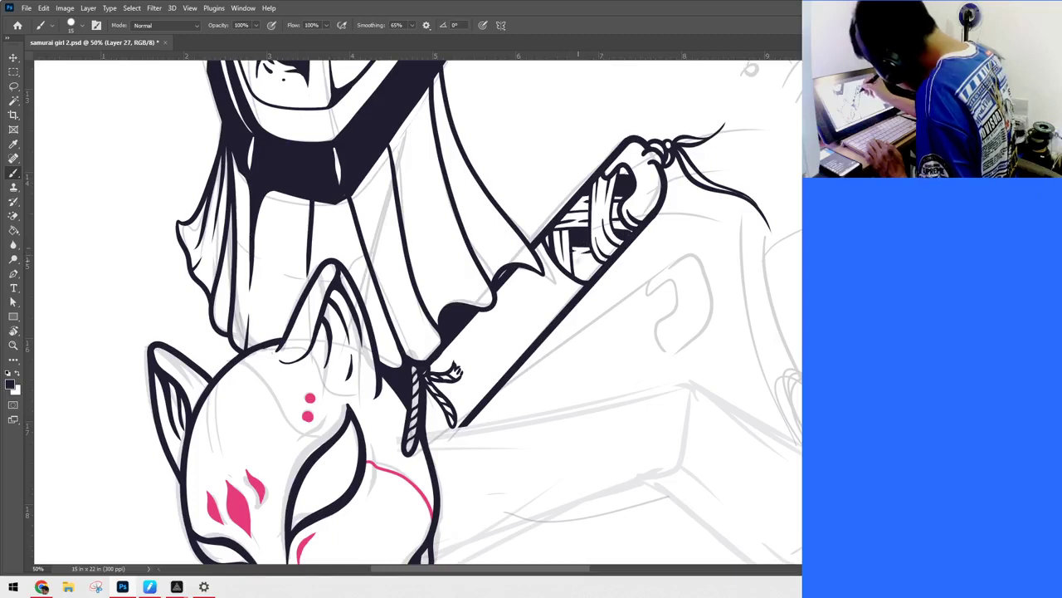
left_click_drag(571, 259, 592, 260)
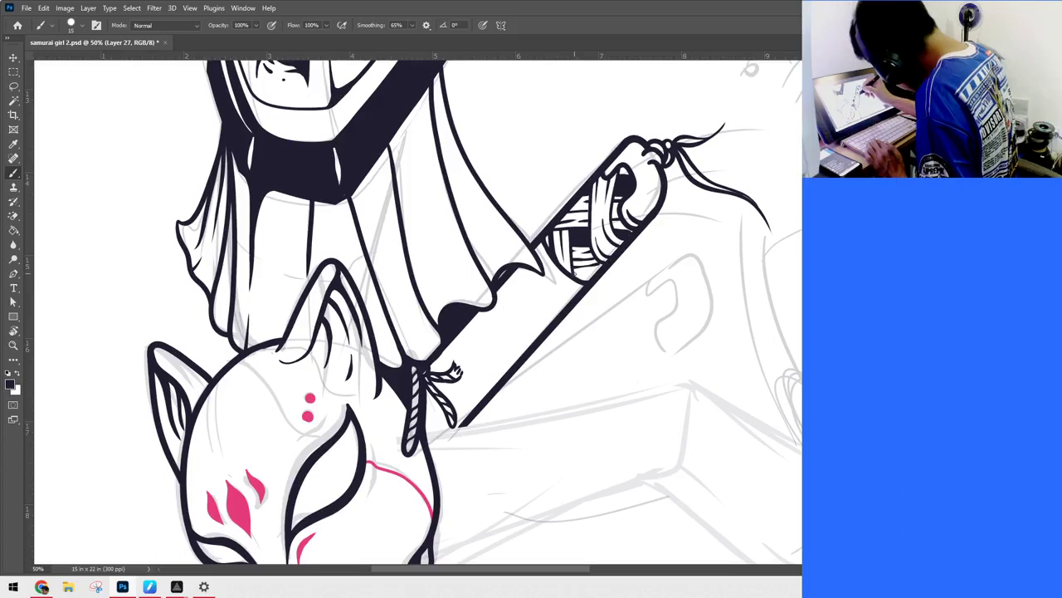
mouse_move(593, 276)
left_mouse_down()
mouse_move(609, 263)
mouse_move(602, 270)
left_mouse_up()
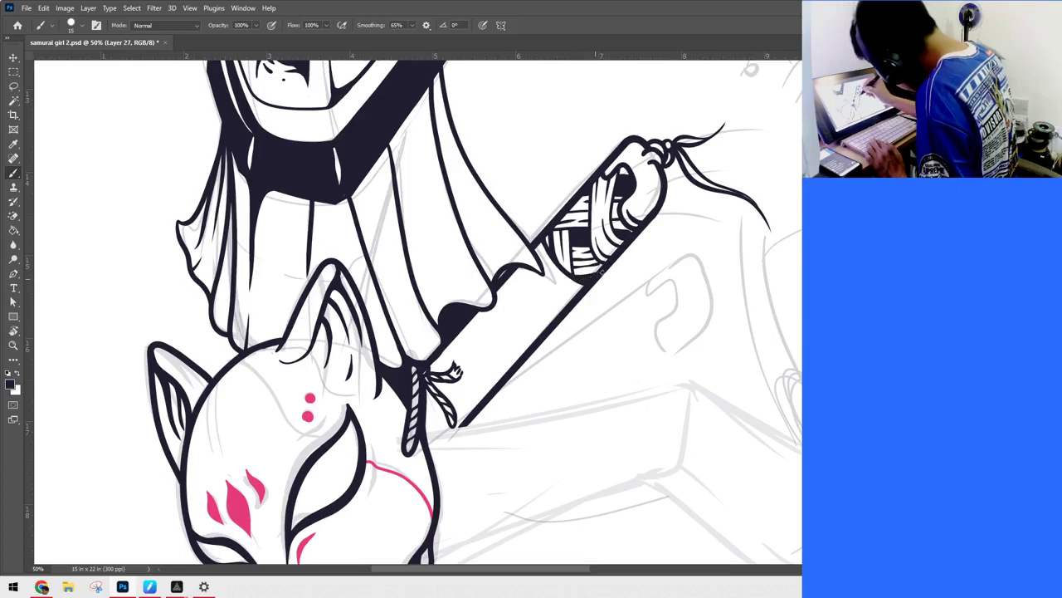
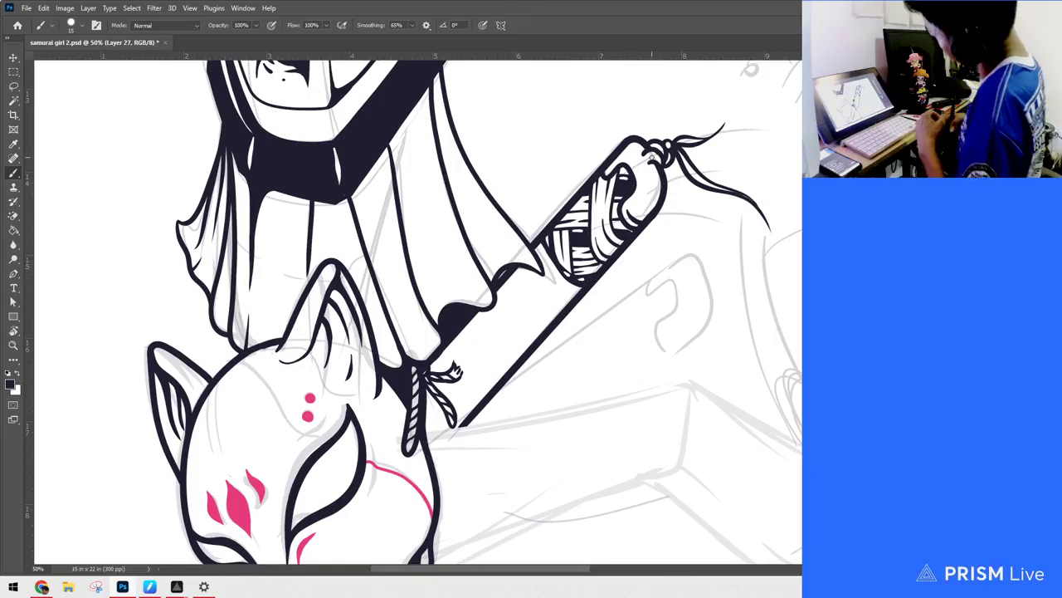
Step: Ink curved double bands across the shaft beside the mask's rope knot and just below the wrapping
mouse_move(646, 316)
left_mouse_down()
mouse_move(699, 202)
mouse_move(671, 258)
left_mouse_up()
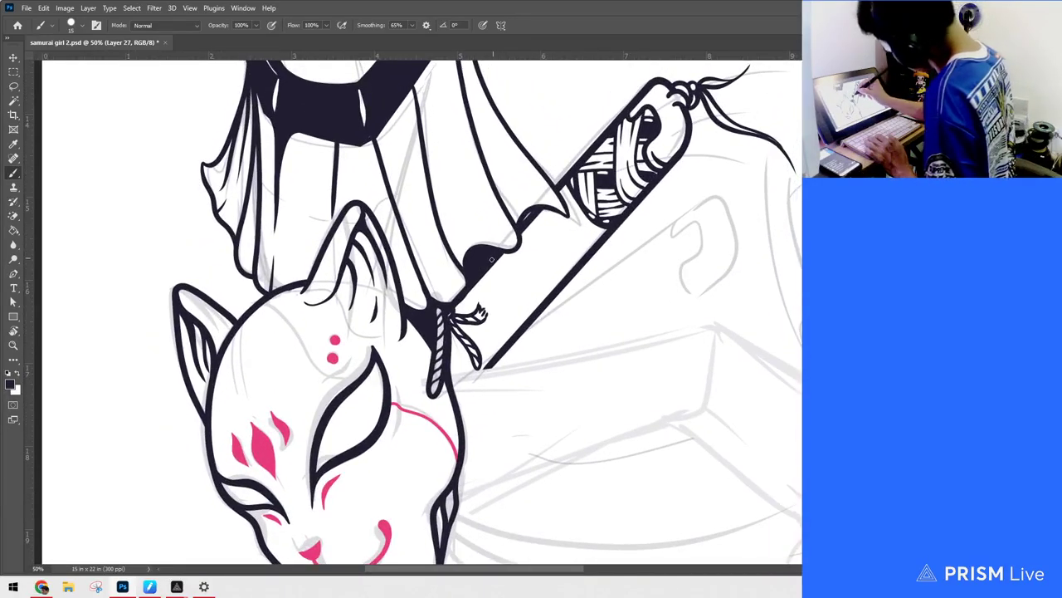
mouse_move(475, 281)
left_mouse_down()
mouse_move(481, 310)
mouse_move(511, 332)
left_mouse_up()
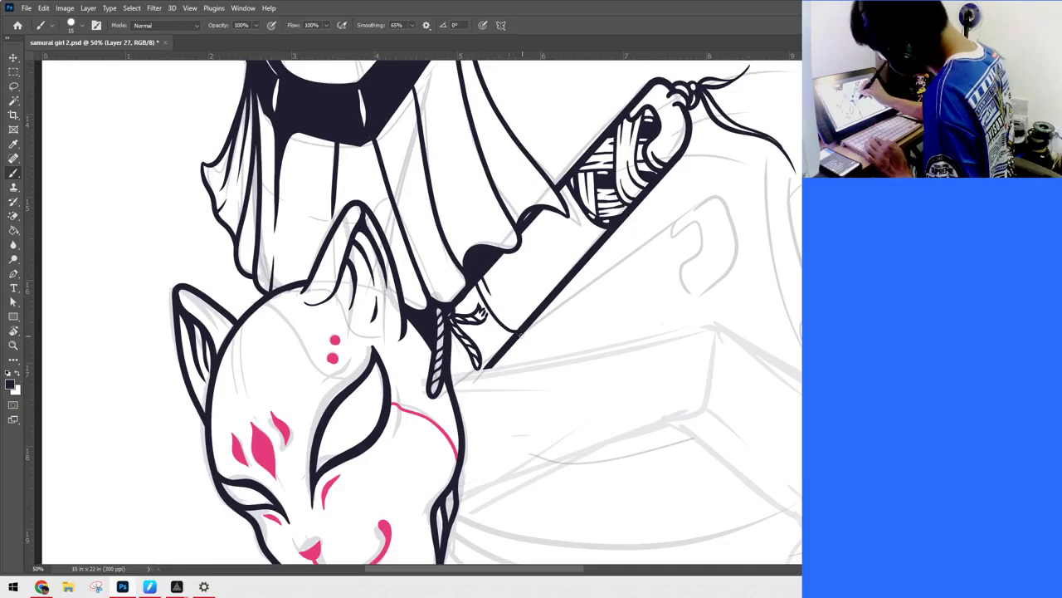
key("ctrl+z")
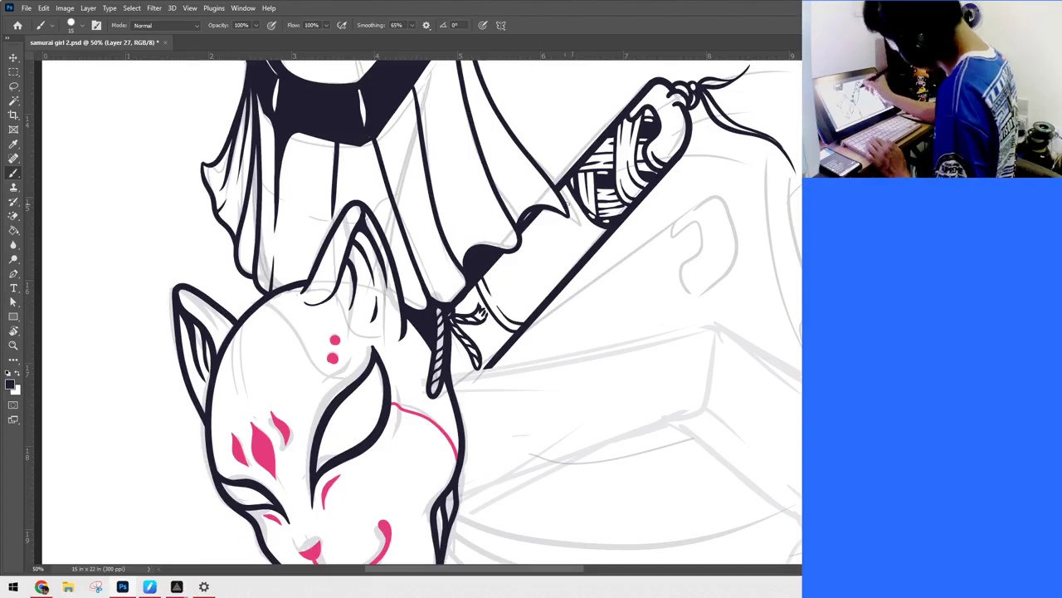
left_click_drag(576, 220, 593, 237)
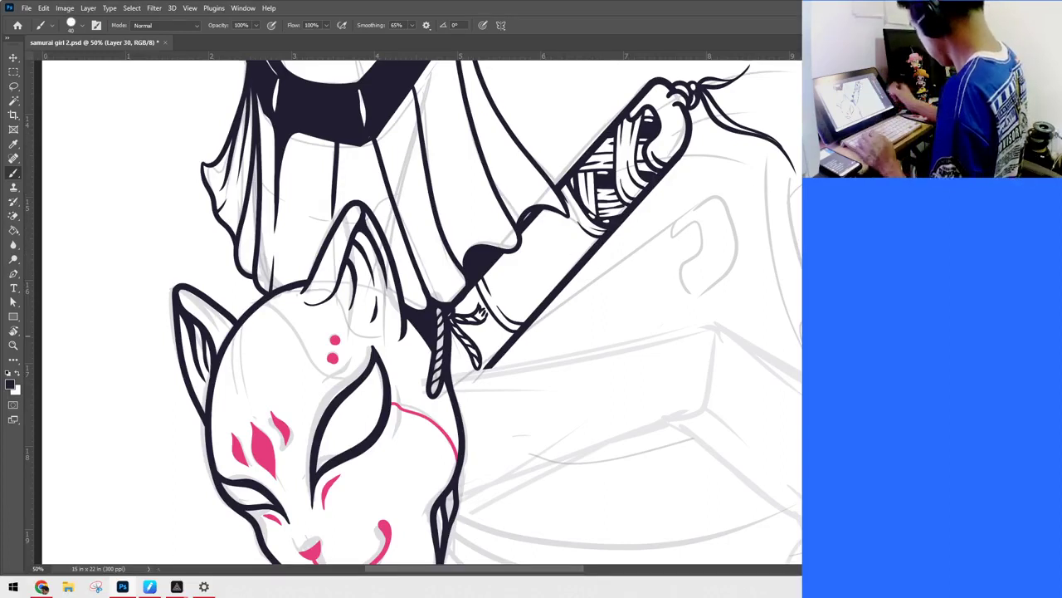
Step: Choose the Delta 9 Sacred Geometry pattern brush at 150 px
left_click(82, 24)
scroll(270, 211, "down", 2)
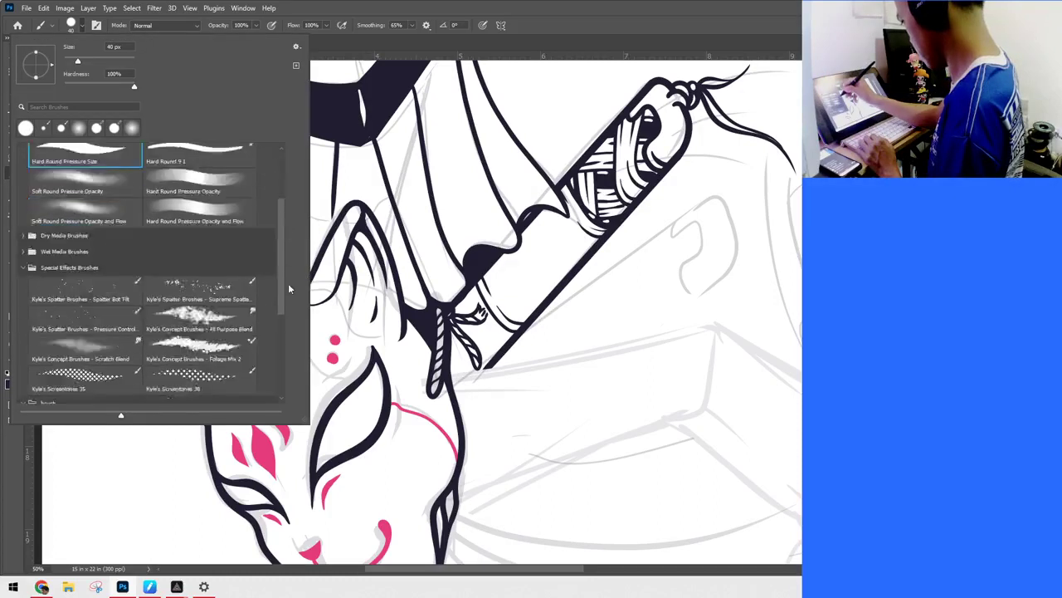
left_click_drag(289, 288, 290, 362)
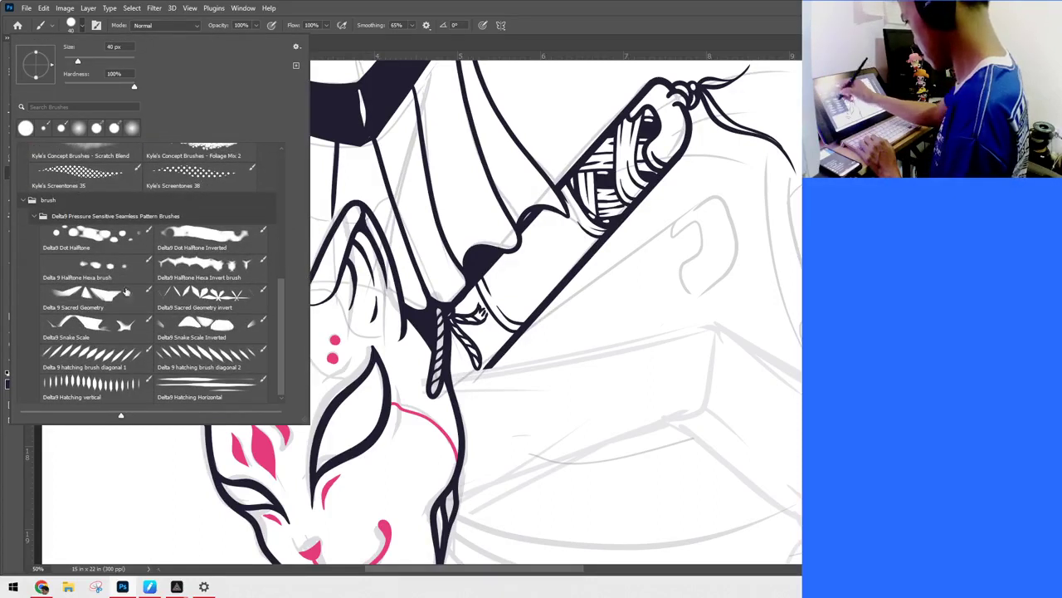
left_click(217, 328)
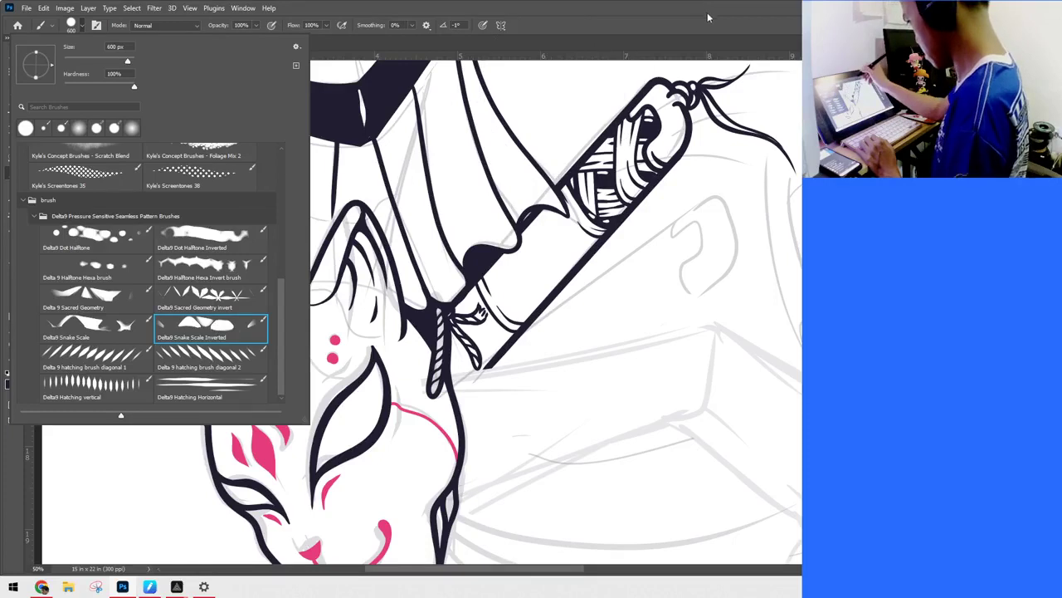
left_click(114, 294)
left_click_drag(644, 12, 638, 15)
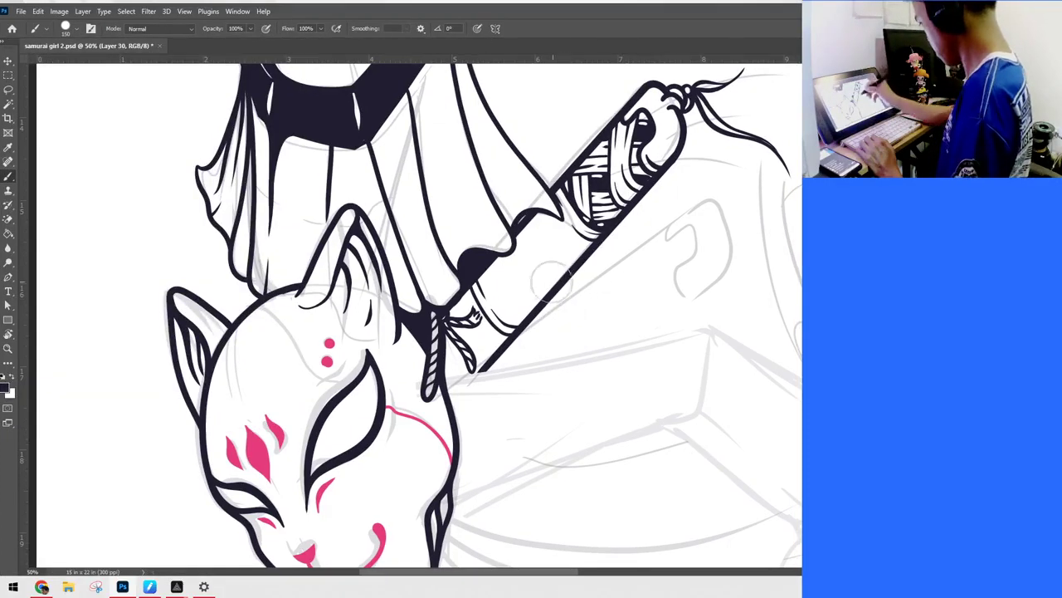
Step: Paint the star-shaped geometric pattern on Layer 30 over the plain shaft section between the two bands
key("ctrl+shift+alt+n")
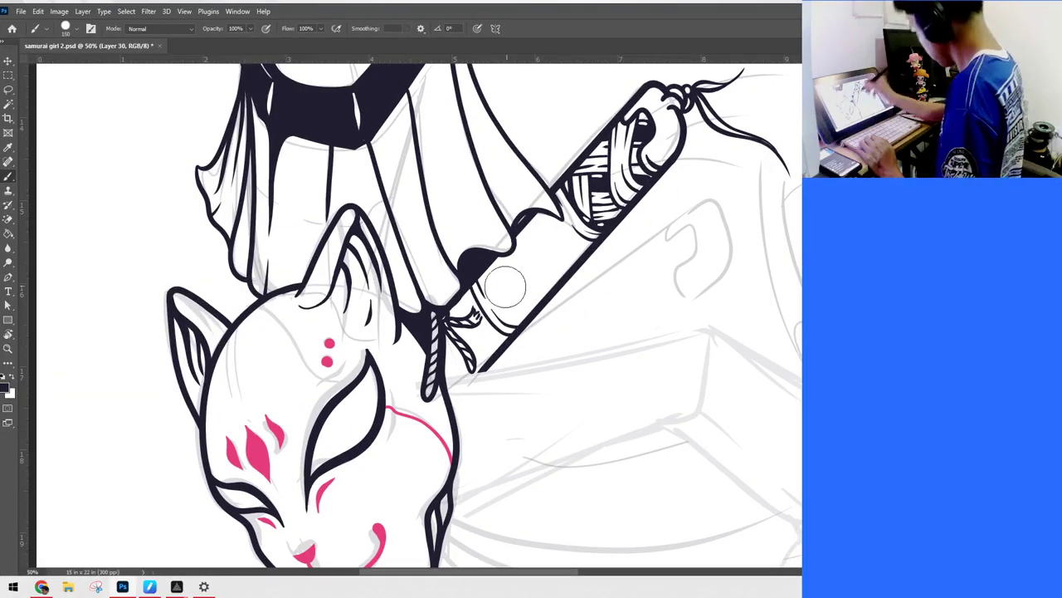
mouse_move(503, 309)
left_mouse_down()
mouse_move(590, 235)
mouse_move(538, 291)
mouse_move(515, 347)
left_mouse_up()
key("ctrl+z")
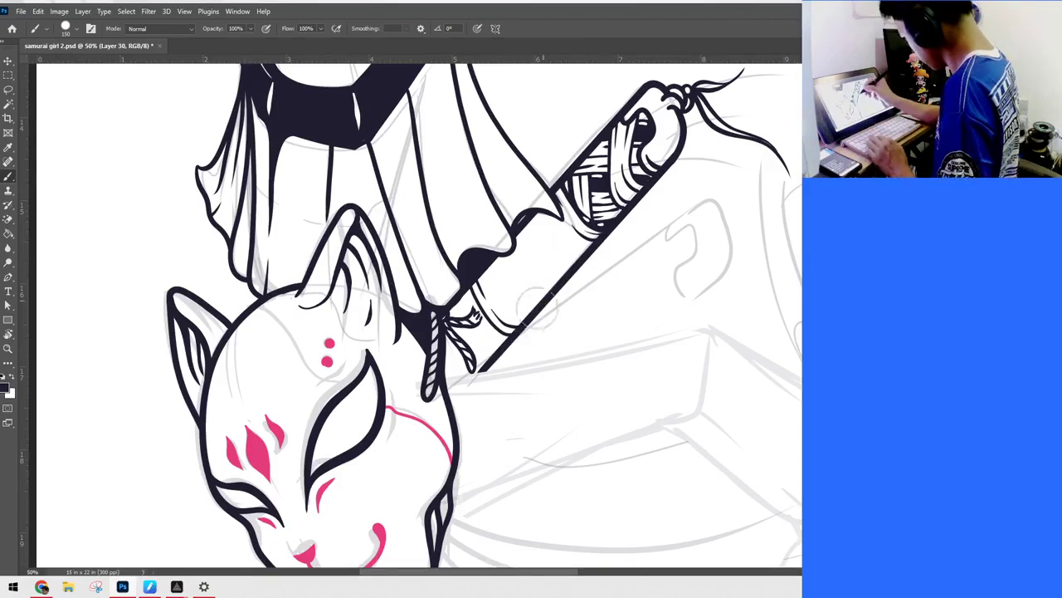
mouse_move(593, 244)
left_mouse_down()
mouse_move(519, 322)
mouse_move(591, 231)
mouse_move(504, 290)
mouse_move(566, 218)
mouse_move(507, 265)
mouse_move(490, 326)
mouse_move(535, 248)
mouse_move(556, 258)
mouse_move(504, 328)
mouse_move(573, 264)
mouse_move(587, 233)
mouse_move(513, 307)
mouse_move(600, 238)
left_mouse_up()
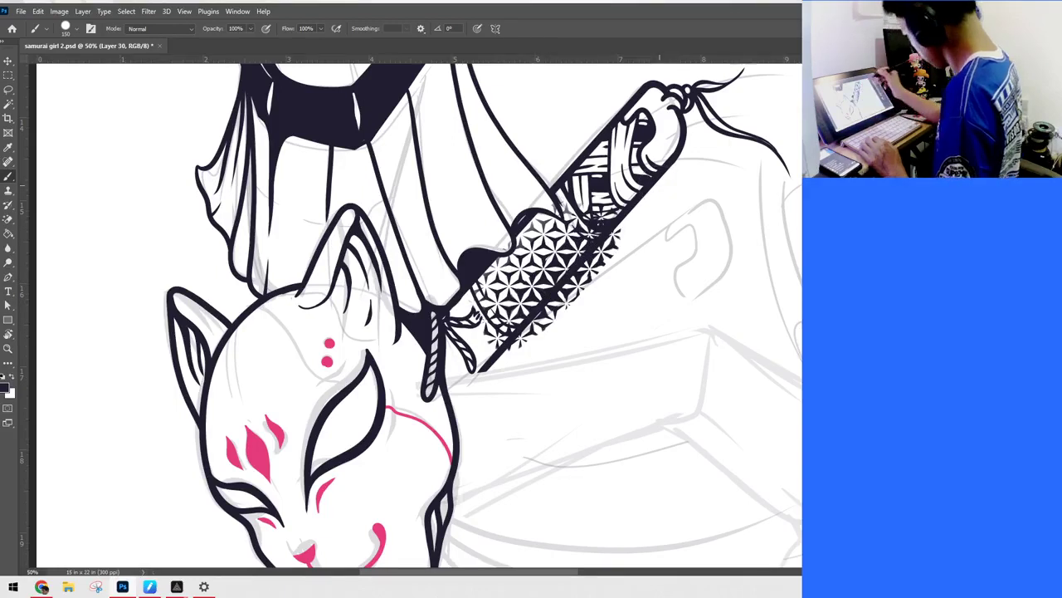
Step: Lasso and delete the pattern spilling past the shaft's lower edge and beyond the band beside the rope knot
key("l")
mouse_move(641, 210)
left_mouse_down()
mouse_move(497, 376)
mouse_move(648, 249)
mouse_move(616, 229)
mouse_move(594, 239)
mouse_move(571, 214)
mouse_move(591, 141)
mouse_move(655, 143)
left_mouse_up()
key("Delete")
key("Delete")
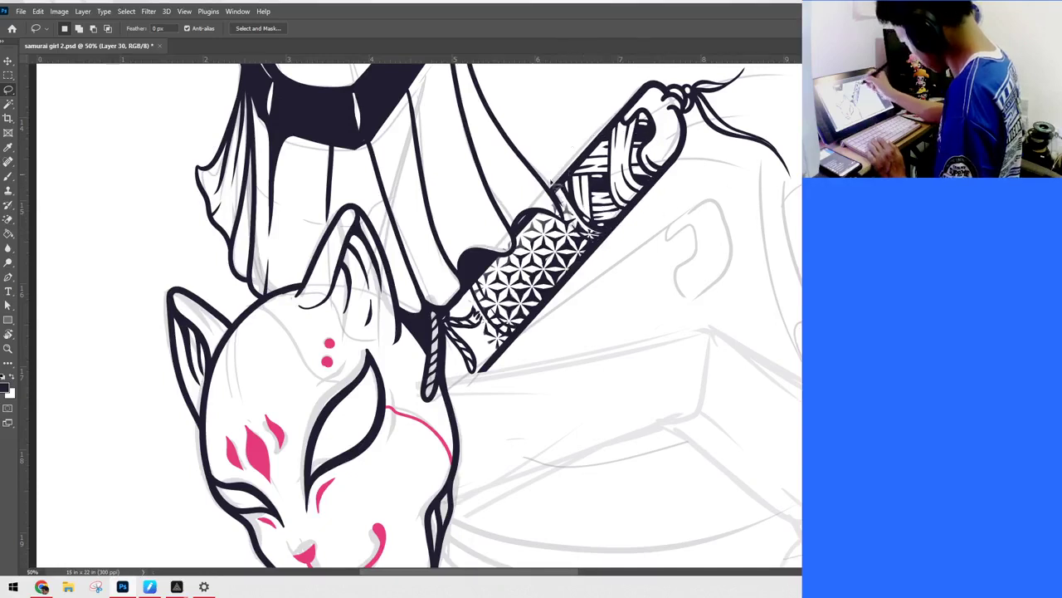
mouse_move(521, 342)
left_mouse_down()
mouse_move(517, 373)
mouse_move(427, 307)
mouse_move(421, 214)
left_mouse_up()
key("Delete")
key("ctrl+d")
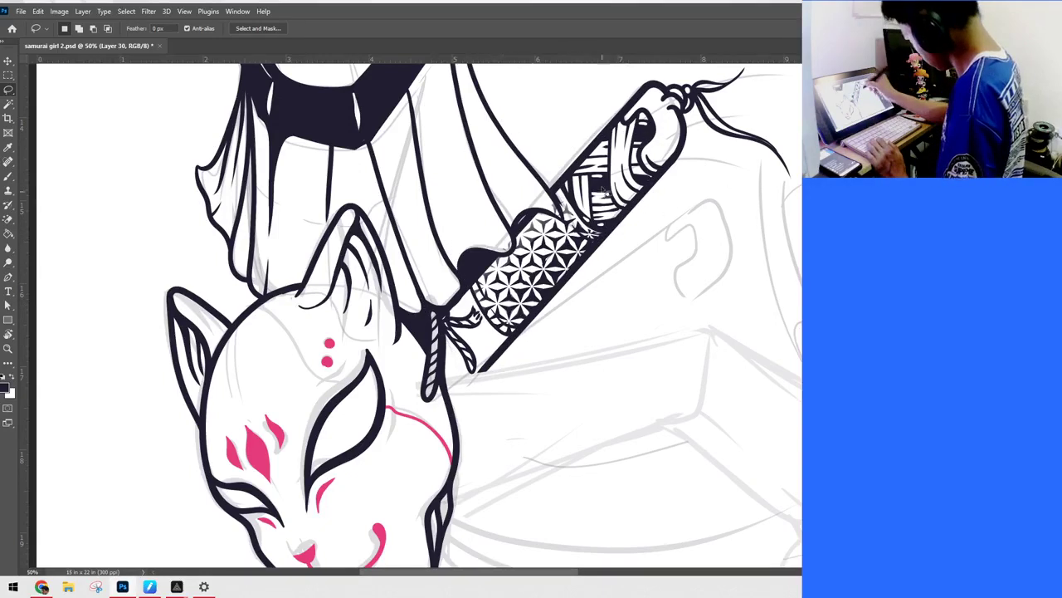
Step: Lasso and delete the stray pattern along the shaft's upper edge near the wrapping and the cloth hem
mouse_move(555, 196)
left_mouse_down()
mouse_move(562, 219)
mouse_move(531, 185)
mouse_move(543, 137)
left_mouse_up()
key("Delete")
key("ctrl+d")
mouse_move(507, 227)
left_mouse_down()
mouse_move(509, 253)
mouse_move(465, 212)
left_mouse_up()
key("Delete")
key("ctrl+d")
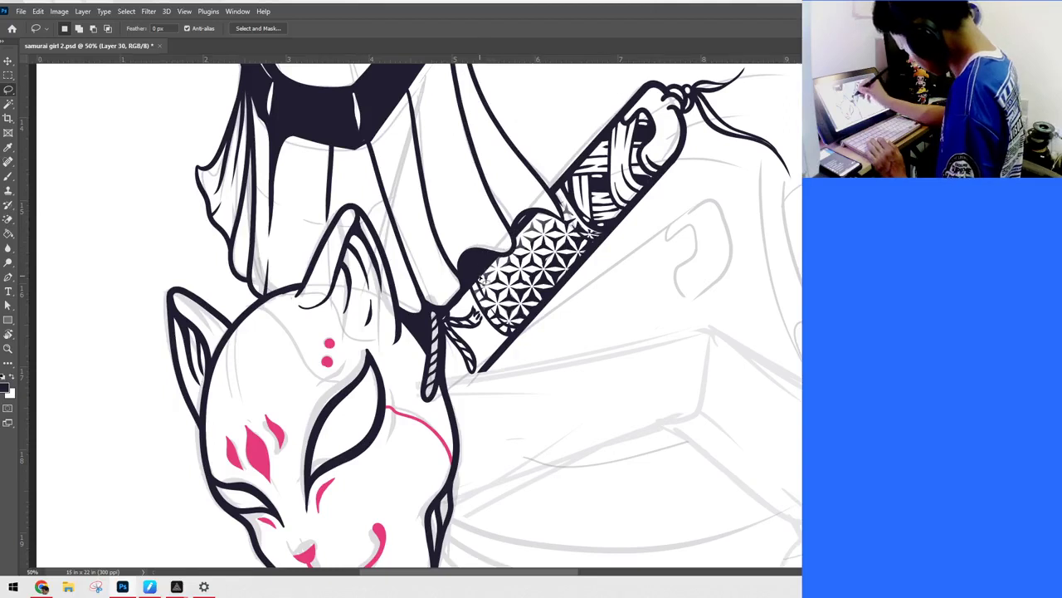
Step: Choose the Hard Round Pressure Size brush and set its size to 50 px
key("b")
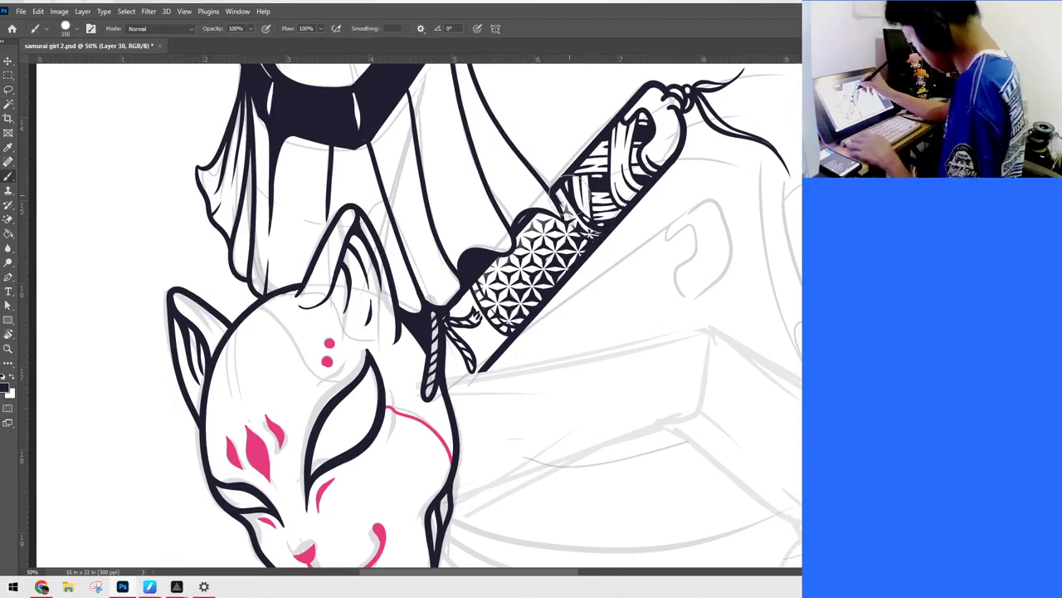
left_click(75, 29)
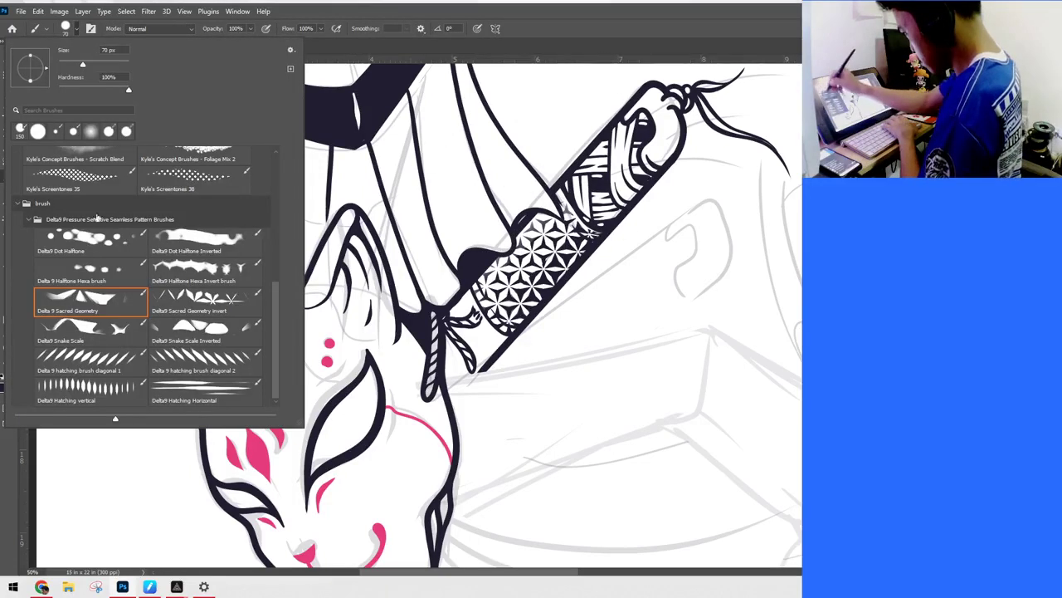
scroll(275, 247, "up", 1)
left_click_drag(275, 248, 281, 117)
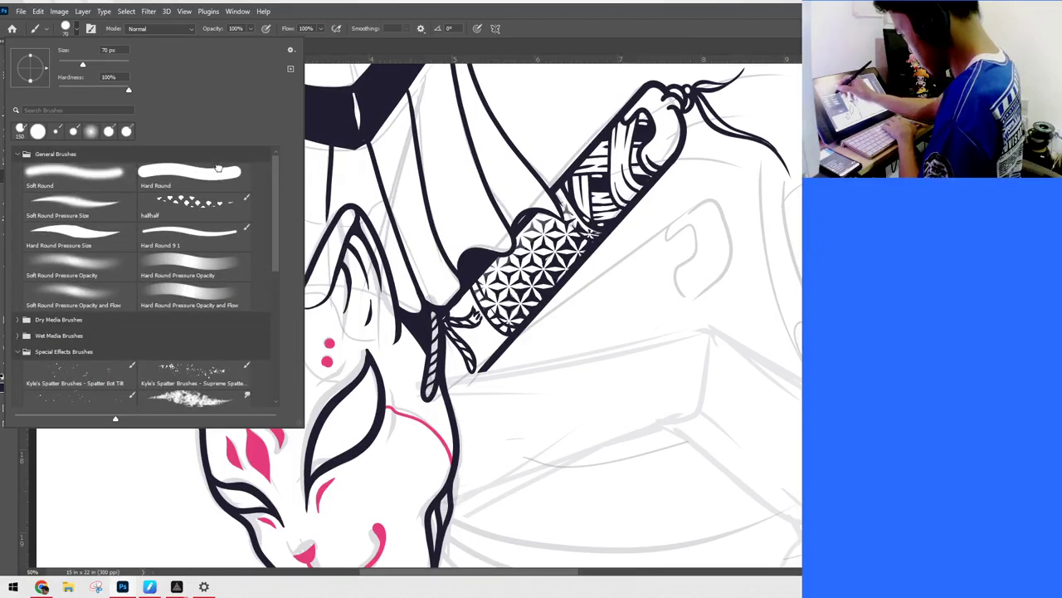
left_click(217, 168)
left_click(111, 233)
left_click(195, 236)
left_click(99, 241)
left_click(559, 48)
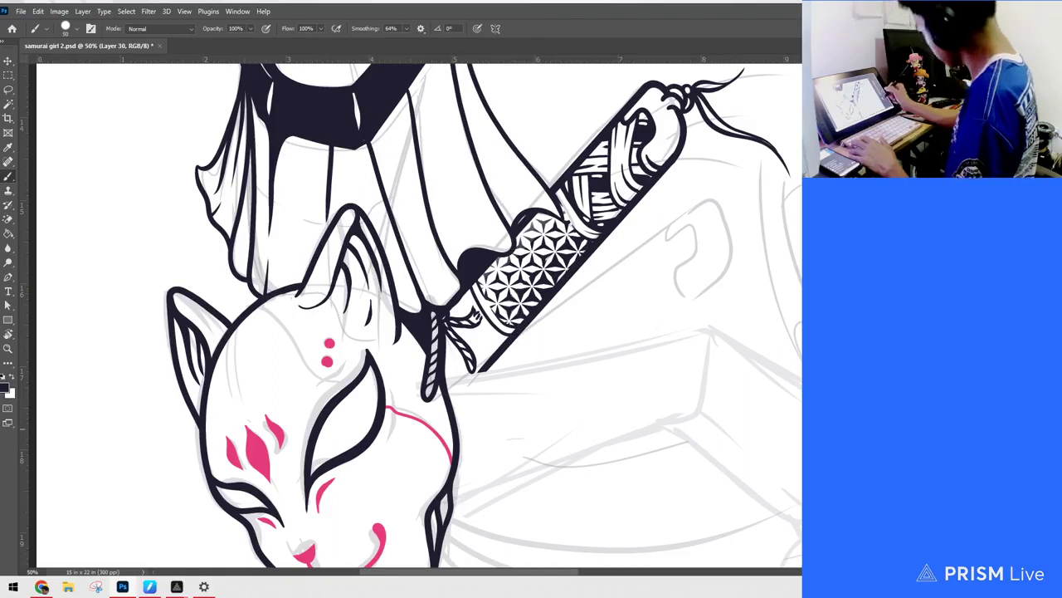
Step: Duplicate Layer 30 and ink the block's long upper edge from the fox mask to its far corner with a 25 px brush
key("ctrl+j")
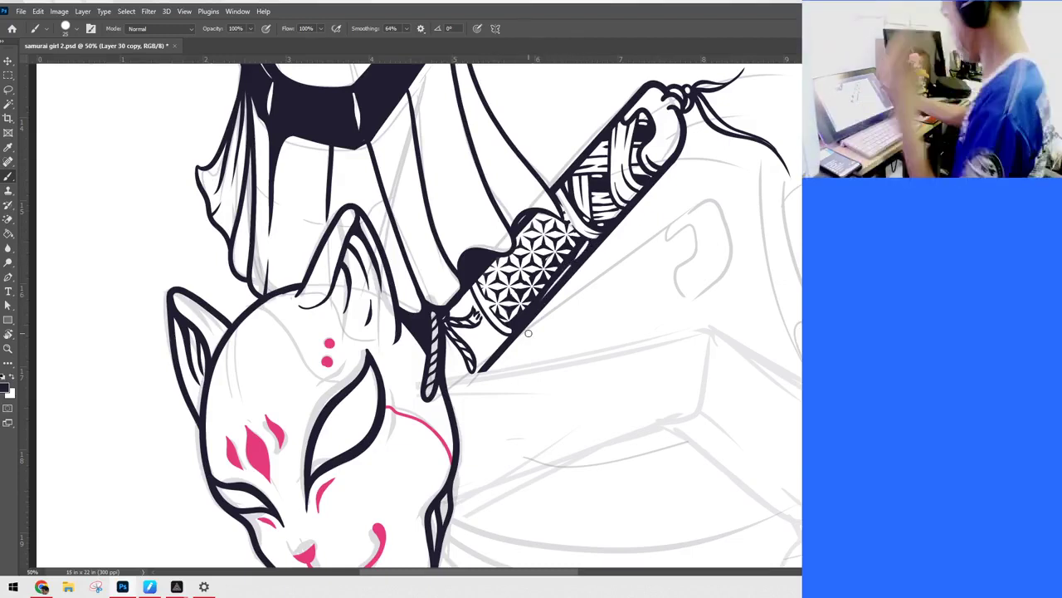
left_click_drag(654, 315, 758, 230)
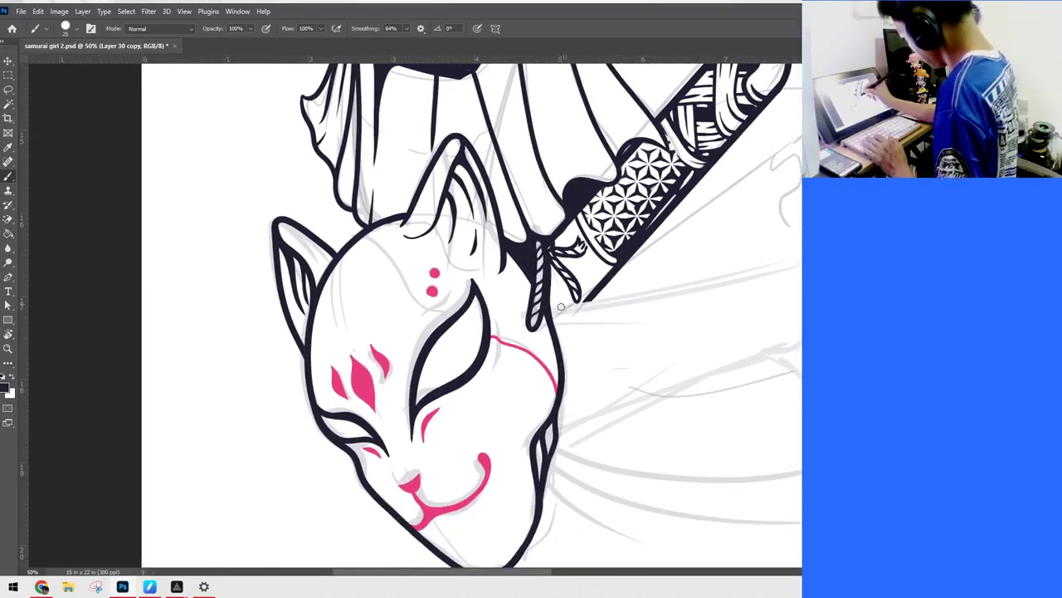
left_click_drag(544, 309, 595, 297)
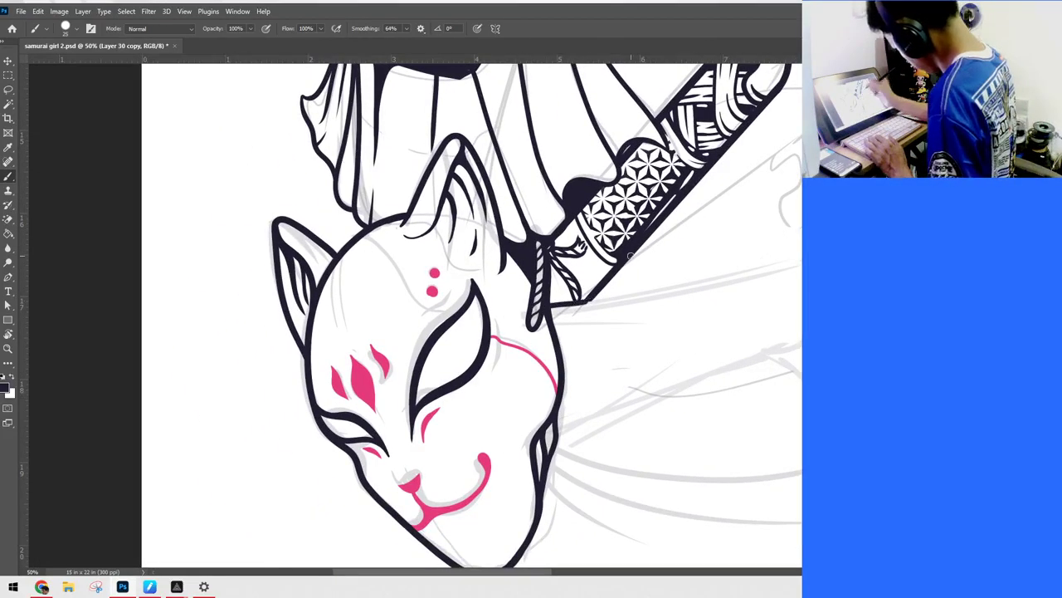
key("ctrl+z")
left_click_drag(791, 304, 569, 306)
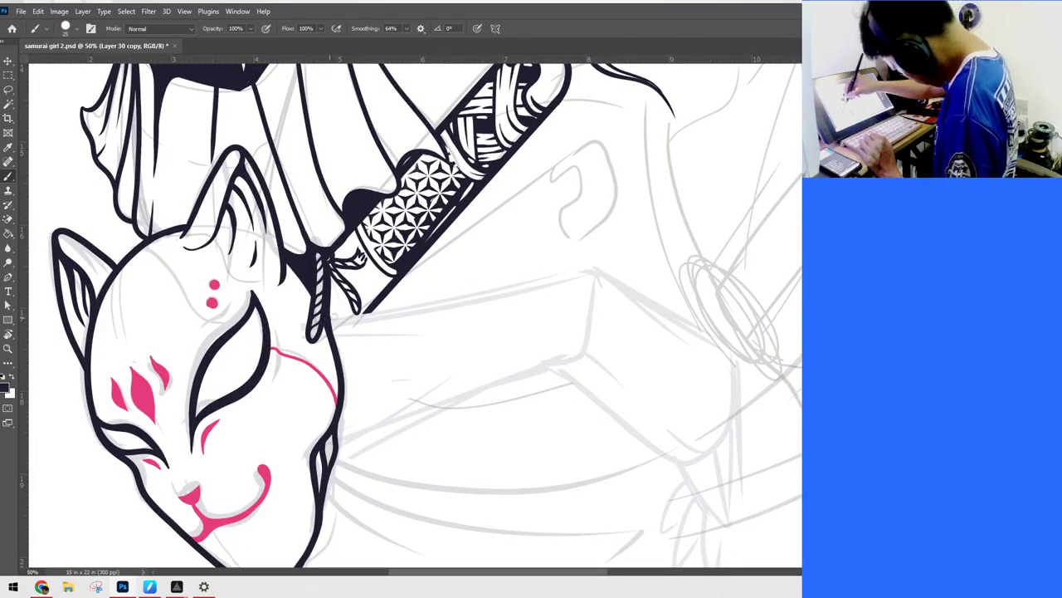
mouse_move(331, 317)
left_mouse_down()
mouse_move(586, 269)
mouse_move(618, 278)
left_mouse_up()
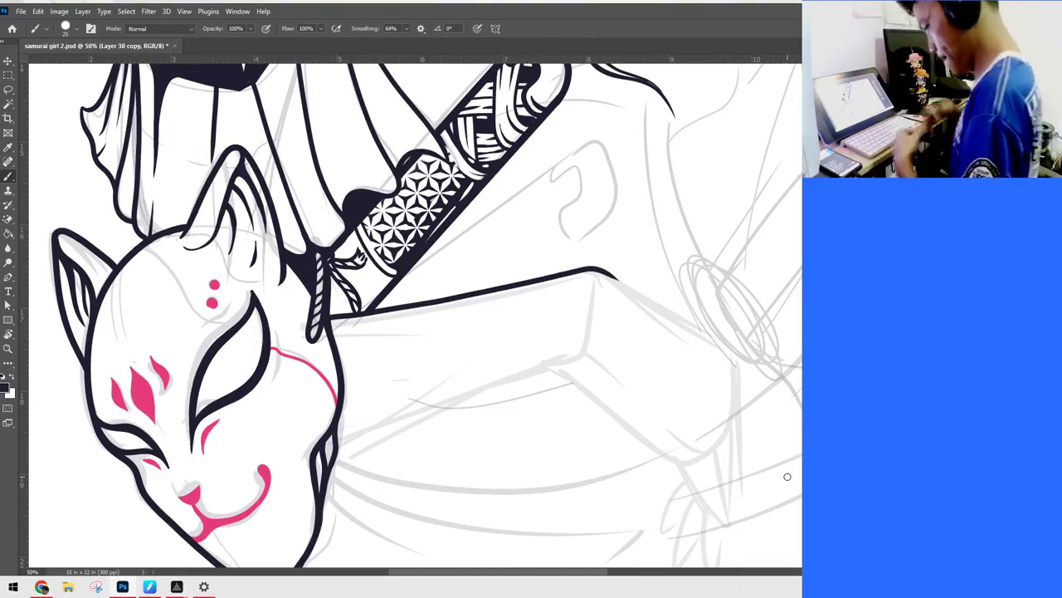
Step: Darken the gaps around the rope tassels and add small ink marks to the shaft end beside the knot with the 25 px brush
left_click_drag(541, 306, 568, 352)
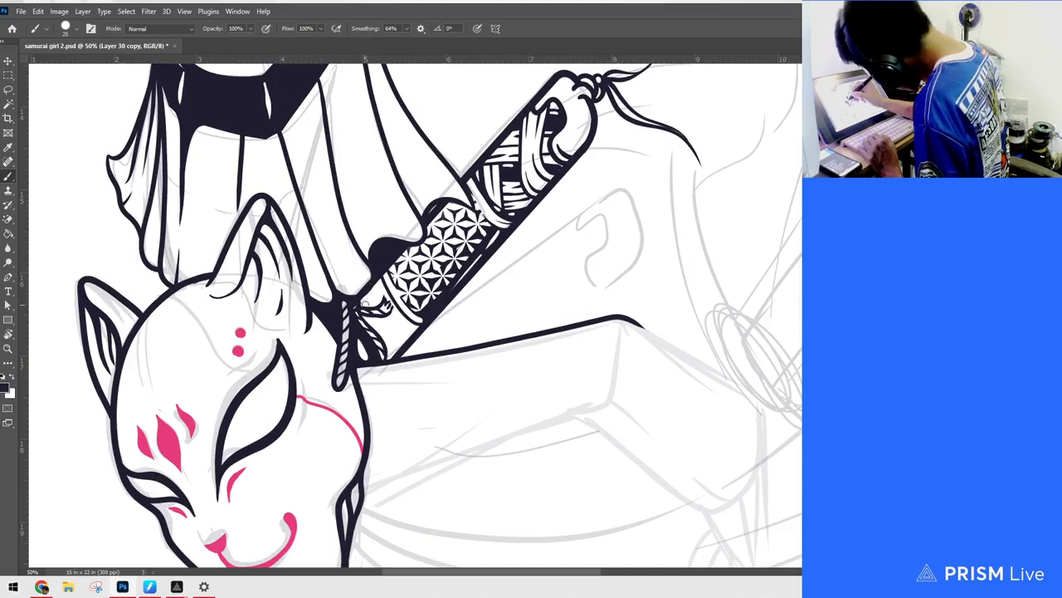
left_click_drag(362, 302, 375, 311)
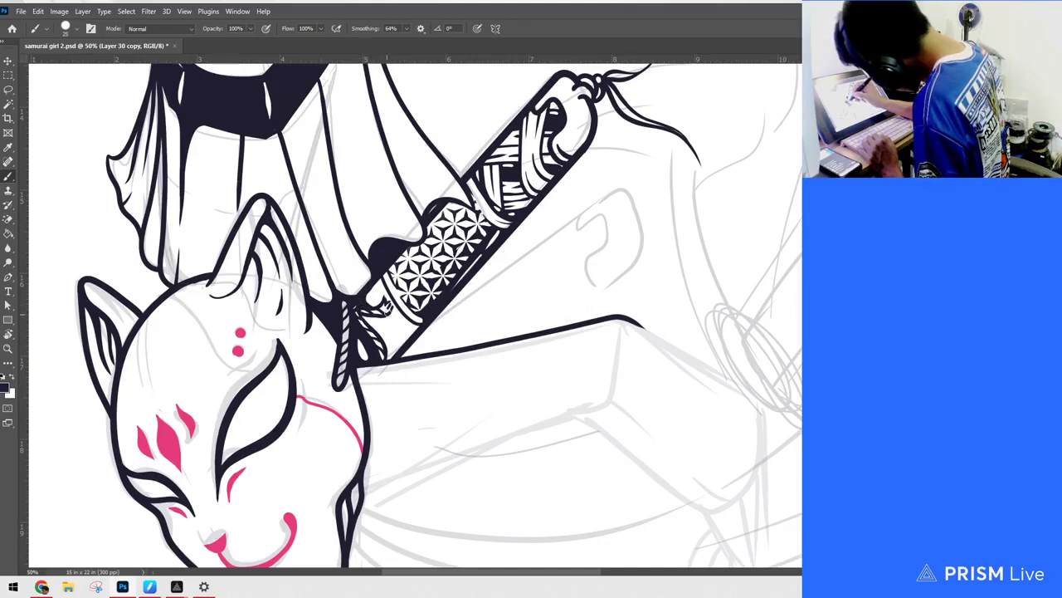
left_click_drag(371, 320, 402, 347)
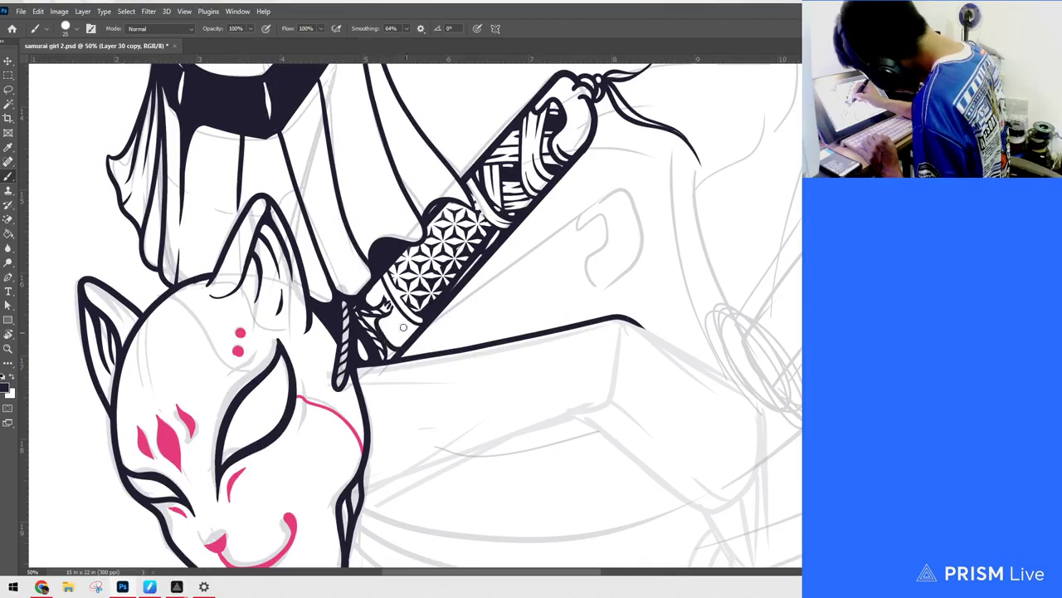
left_click_drag(366, 318, 389, 363)
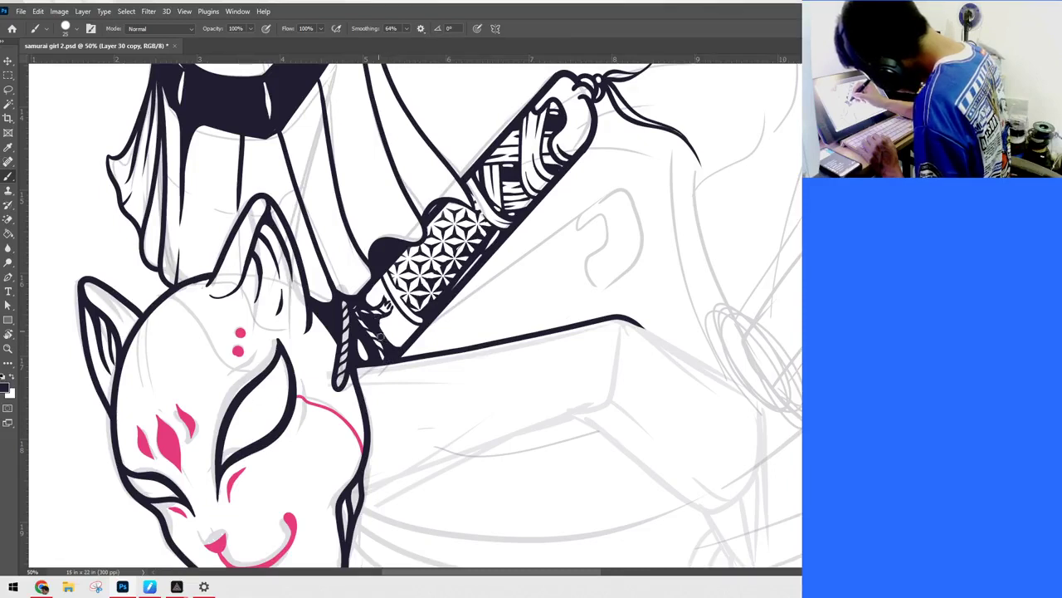
mouse_move(382, 330)
left_mouse_down()
mouse_move(410, 351)
mouse_move(396, 331)
left_mouse_up()
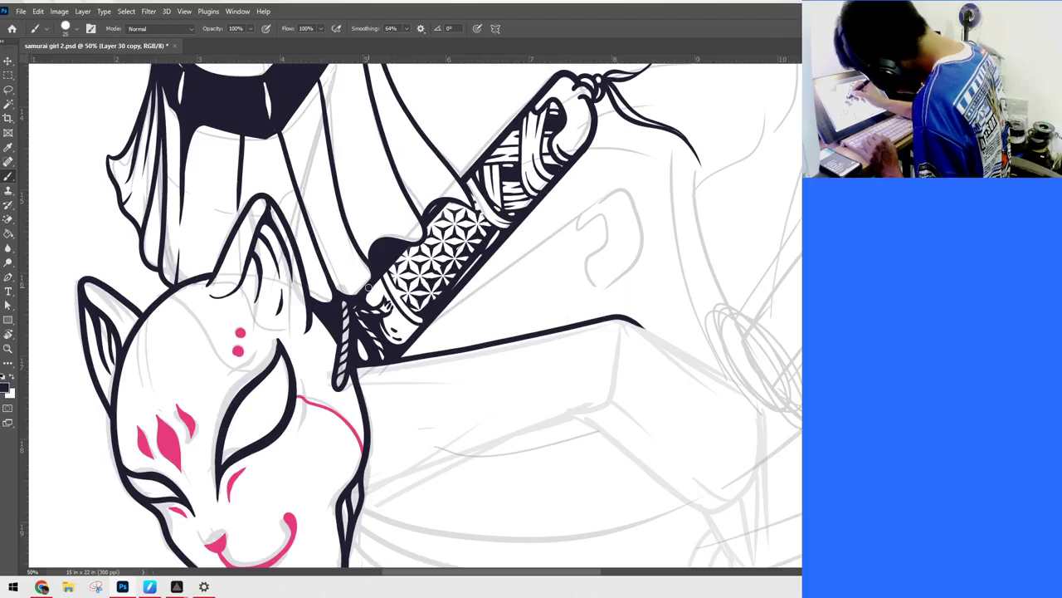
left_click_drag(372, 283, 363, 296)
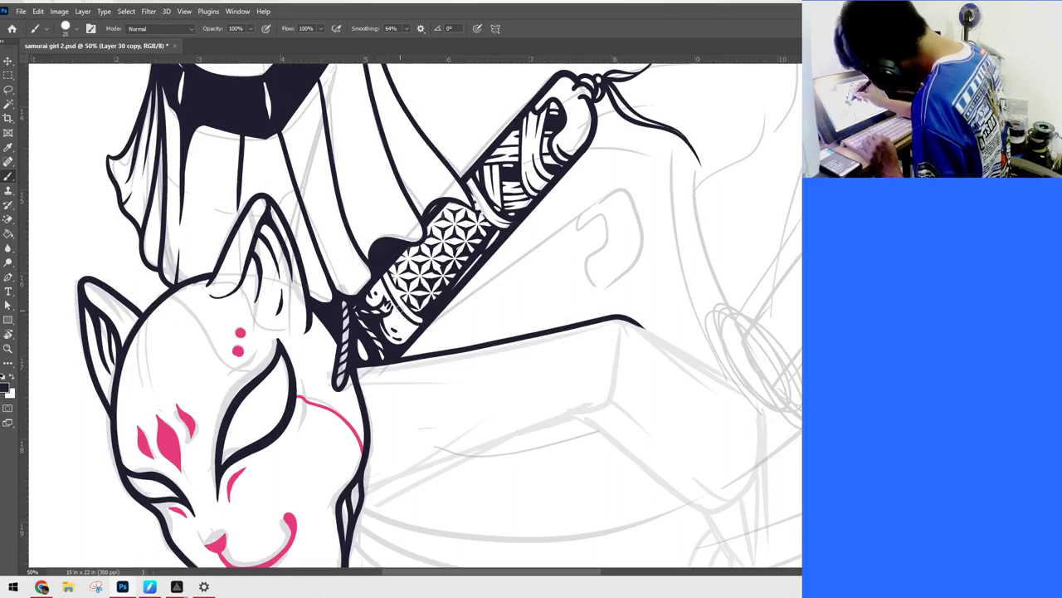
mouse_move(373, 280)
left_mouse_down()
mouse_move(420, 331)
mouse_move(400, 323)
left_mouse_up()
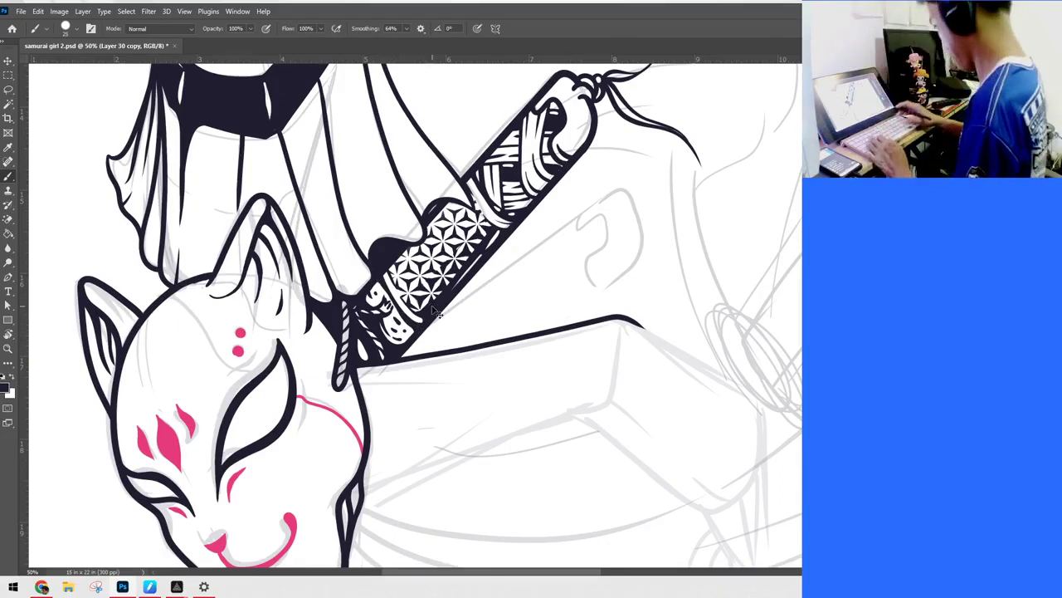
Step: Review the inked shaft, mask and shoulder armor at 33.3% zoom
key("ctrl+minus")
key("ctrl+minus")
key("ctrl+plus")
key("ctrl+plus")
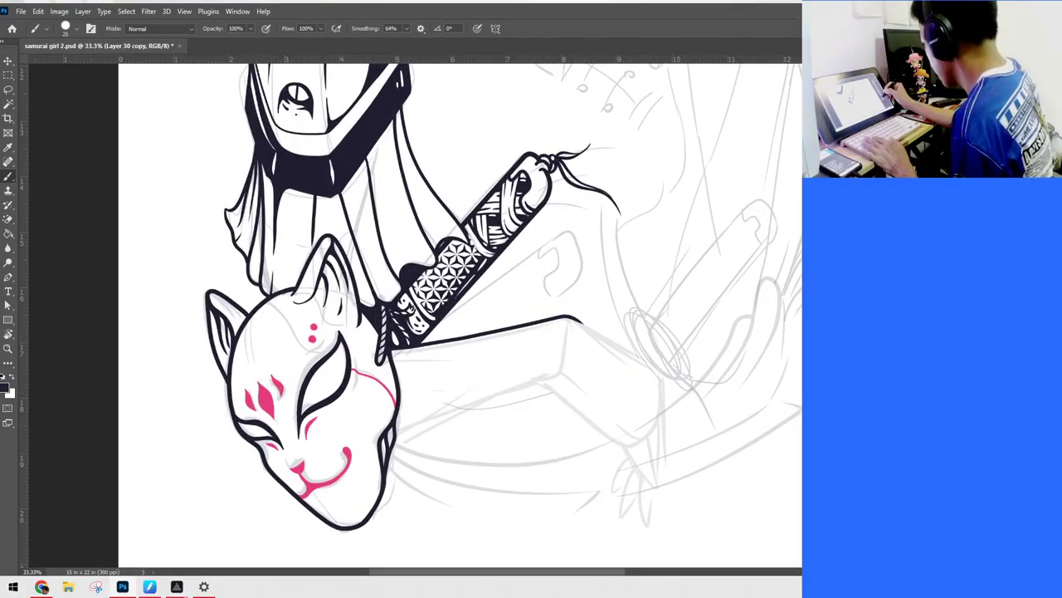
key("ctrl+comma")
key("ctrl+comma")
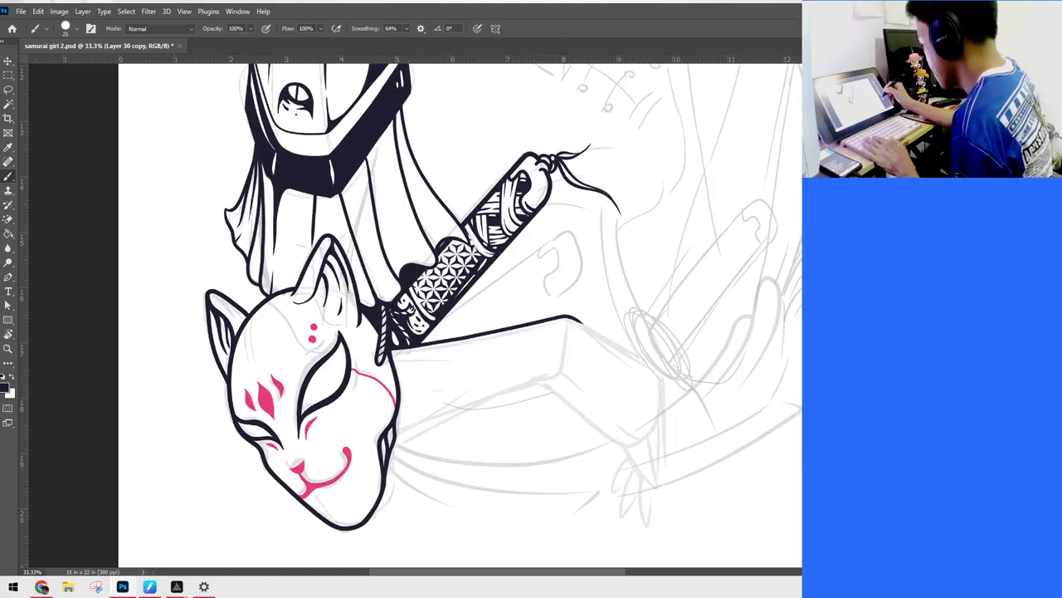
left_click_drag(728, 251, 729, 459)
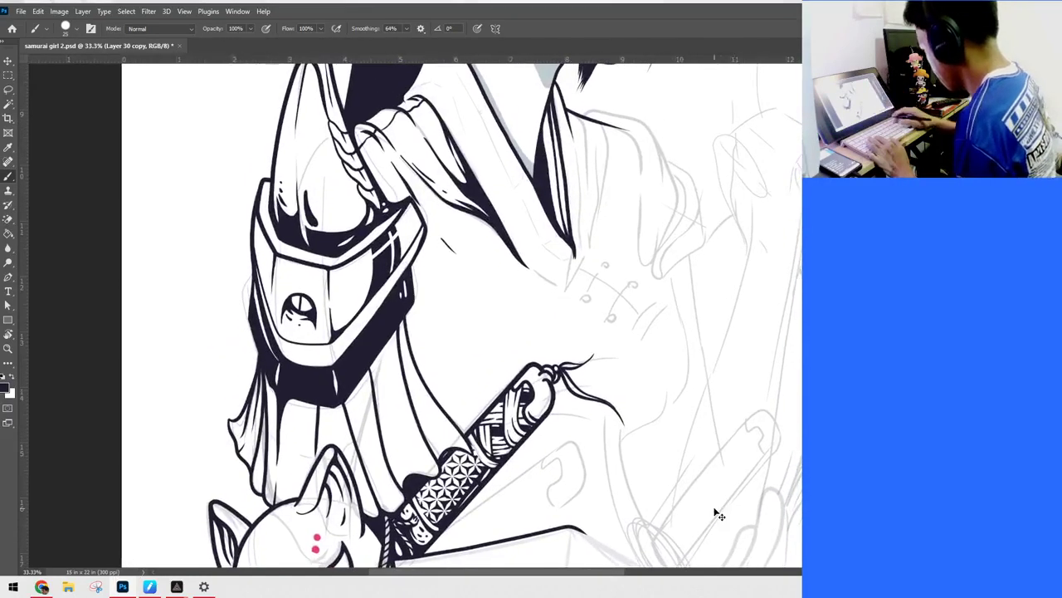
key("ctrl+minus")
key("ctrl+minus")
key("ctrl+plus")
key("ctrl+plus")
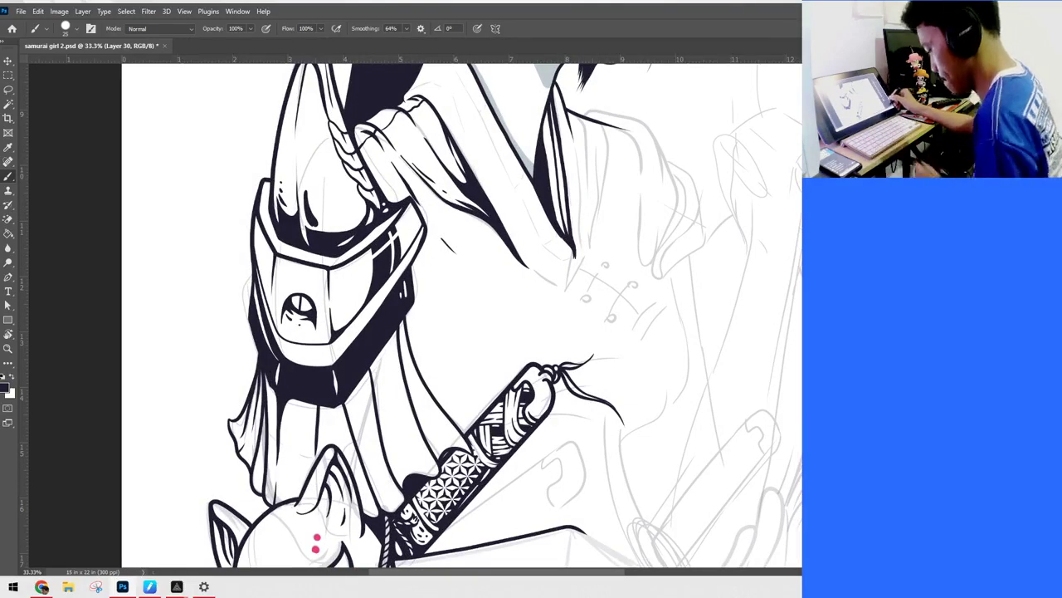
Step: Ink the dark contour behind the shoulder armor's inner side down to the cloth on Layer 30 with a 50 px brush
mouse_move(751, 226)
left_mouse_down()
mouse_move(756, 326)
mouse_move(742, 359)
mouse_move(745, 348)
left_mouse_up()
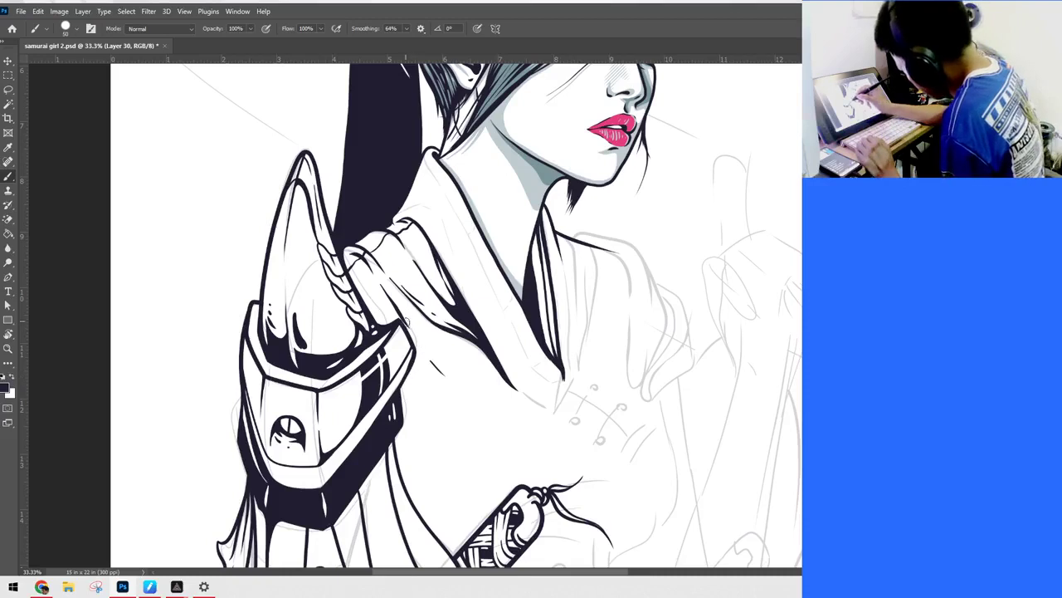
left_click_drag(414, 349, 406, 420)
left_click_drag(415, 358, 406, 415)
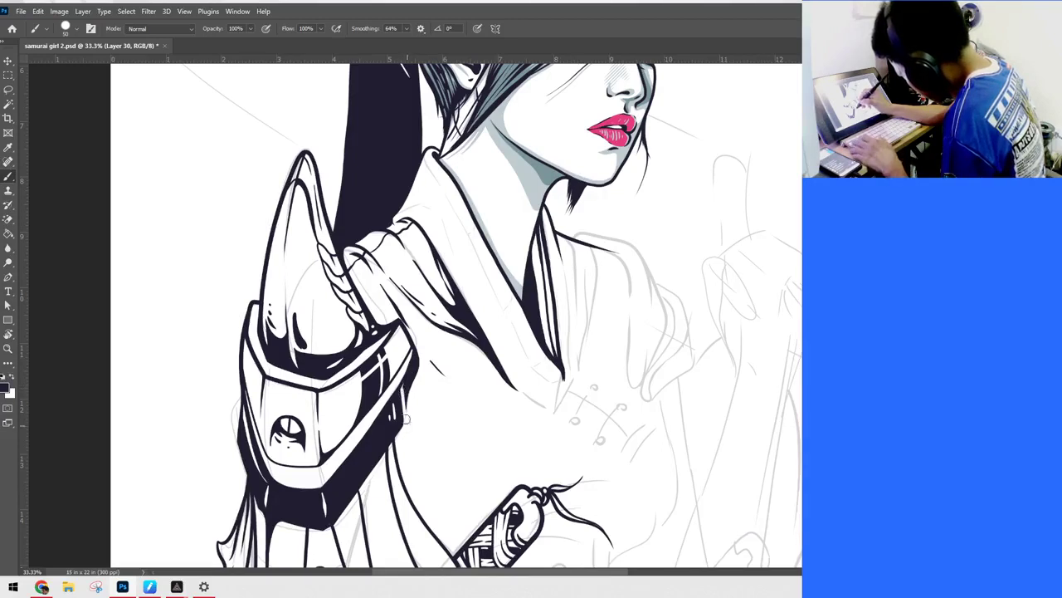
left_click_drag(407, 398, 397, 450)
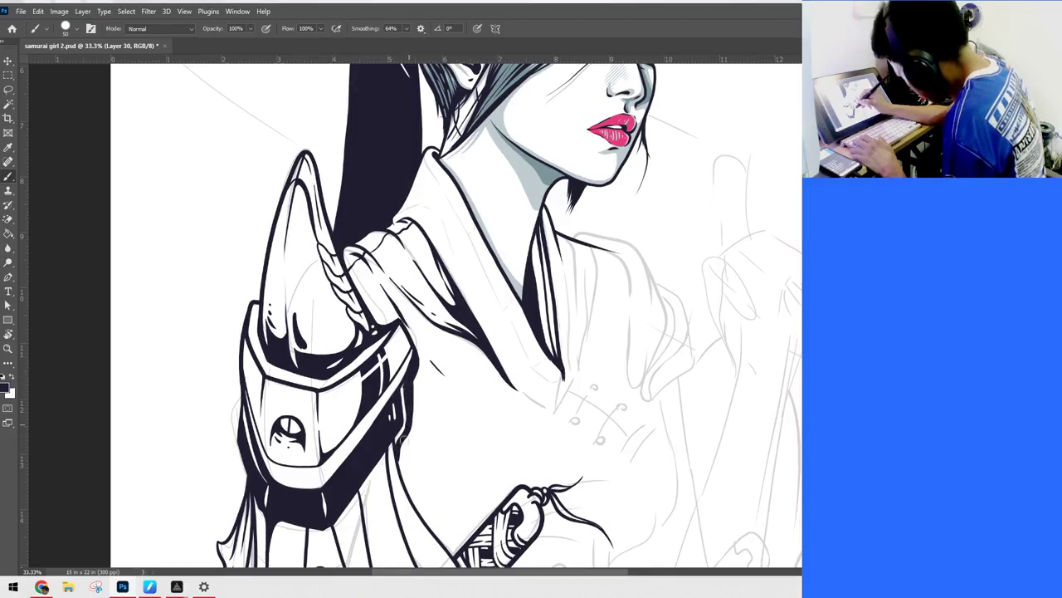
Step: Ink the curved body line from the armor to the shaft's tip and fill the wedge beside the hanging cloth solid dark
mouse_move(402, 435)
left_mouse_down()
mouse_move(417, 498)
mouse_move(455, 529)
mouse_move(480, 531)
left_mouse_up()
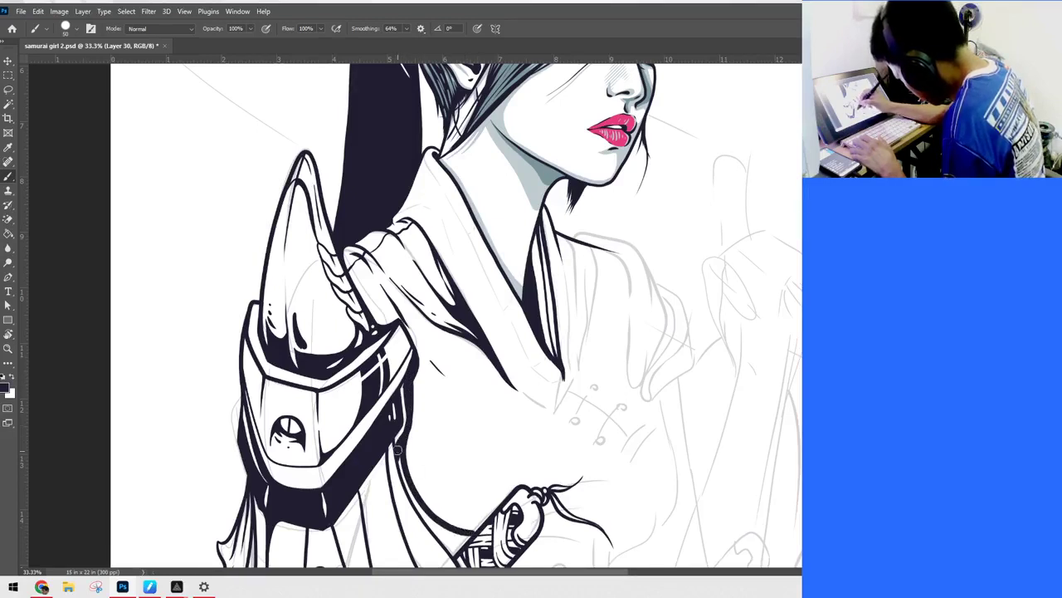
mouse_move(397, 450)
left_mouse_down()
mouse_move(419, 501)
mouse_move(476, 538)
mouse_move(434, 531)
mouse_move(457, 561)
left_mouse_up()
mouse_move(422, 521)
left_mouse_down()
mouse_move(455, 556)
mouse_move(473, 533)
left_mouse_up()
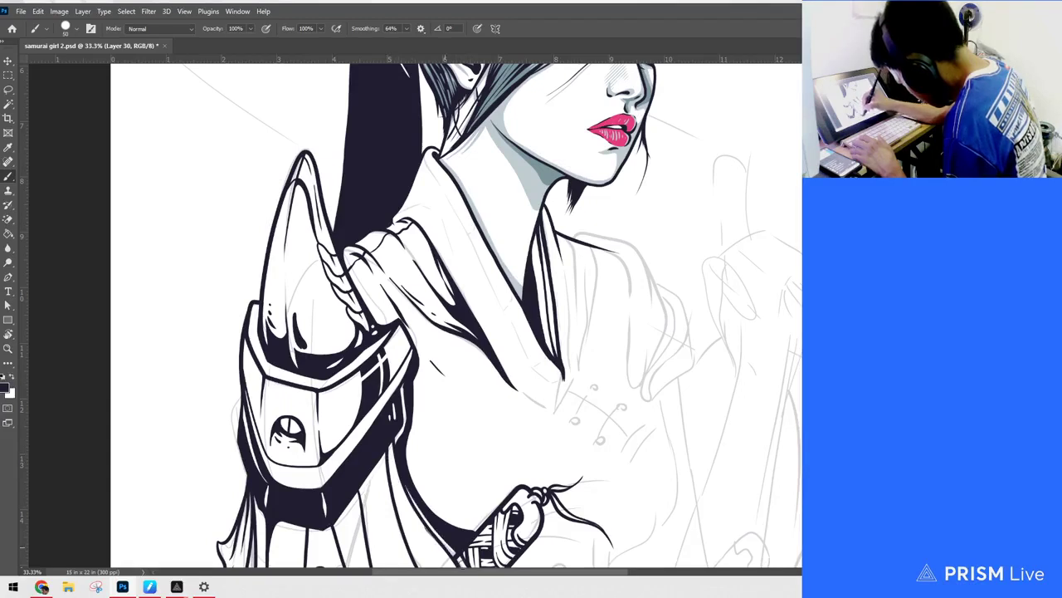
left_click_drag(403, 473, 456, 559)
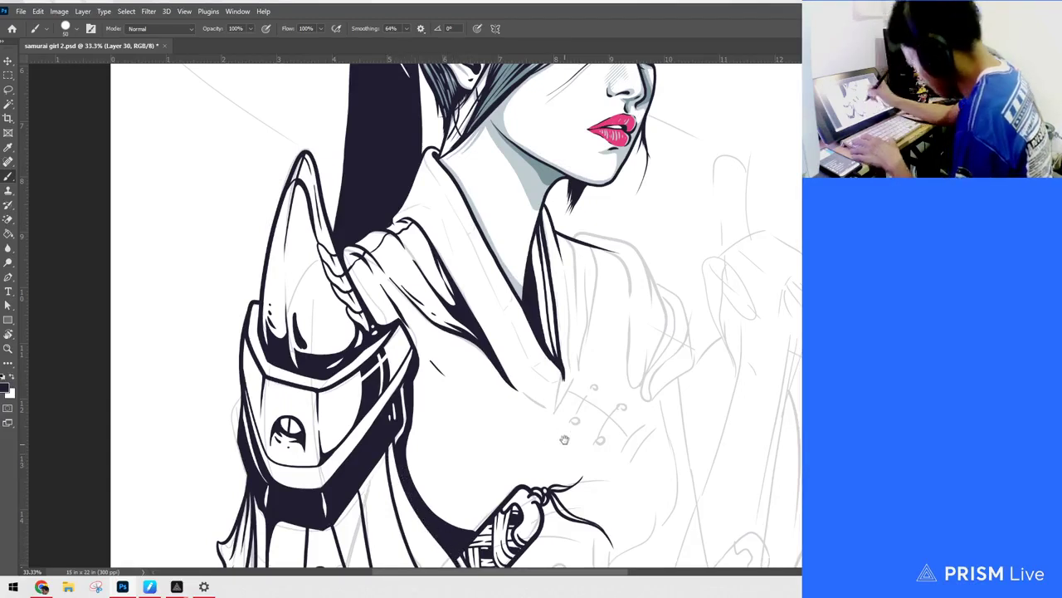
mouse_move(688, 554)
left_mouse_down()
mouse_move(722, 354)
mouse_move(622, 356)
left_mouse_up()
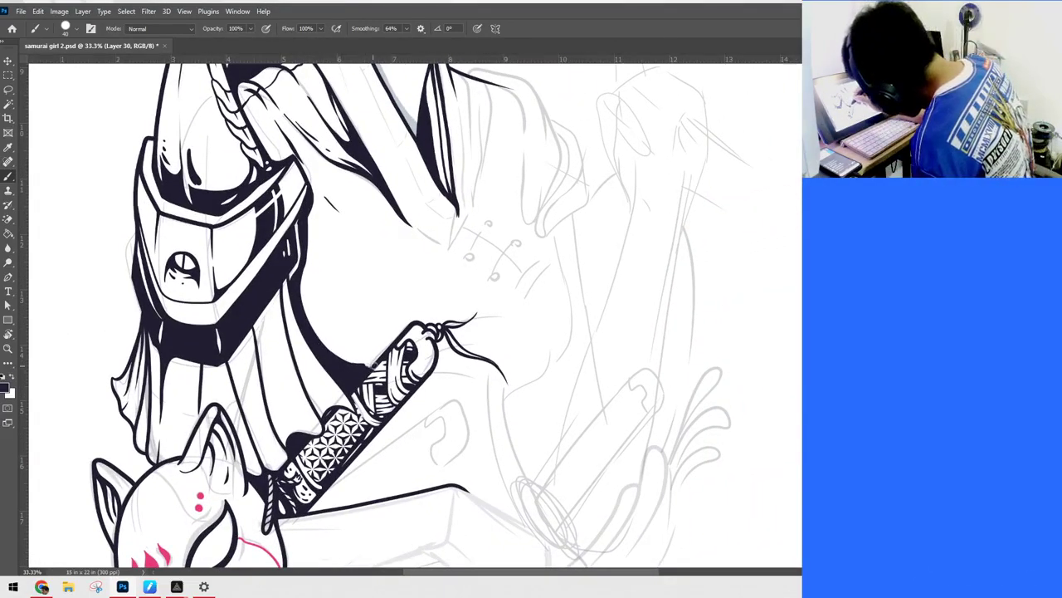
mouse_move(315, 337)
left_mouse_down()
mouse_move(352, 364)
mouse_move(384, 354)
left_mouse_up()
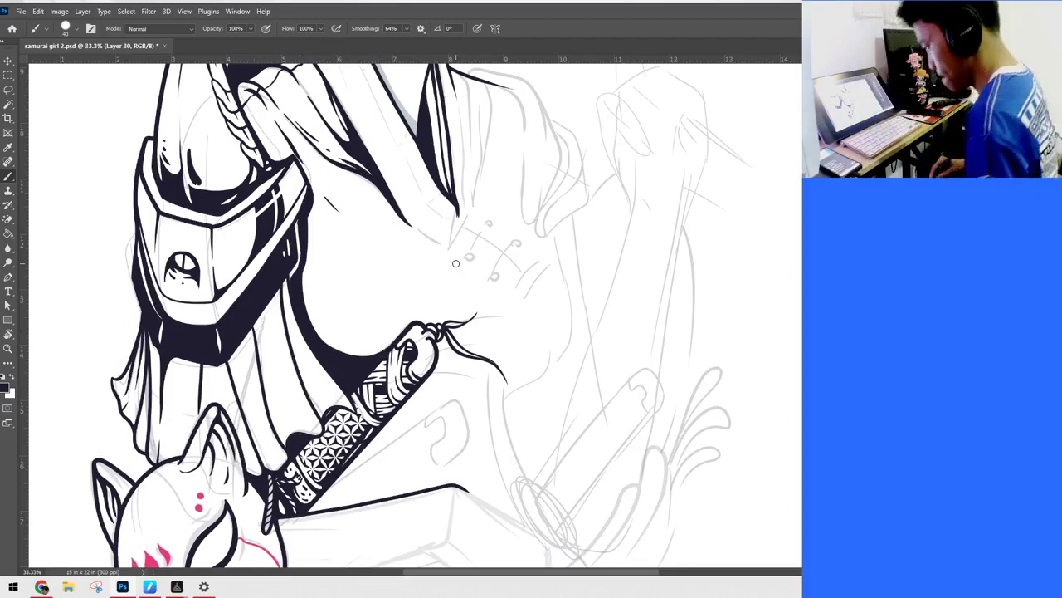
Step: Close the kimono collar's pointed end with a 40 px outline and add a crease across it with a 25 px brush
left_click_drag(654, 304, 643, 501)
mouse_move(412, 429)
left_mouse_down()
mouse_move(447, 450)
mouse_move(449, 395)
mouse_move(442, 447)
left_mouse_up()
key("ctrl+z")
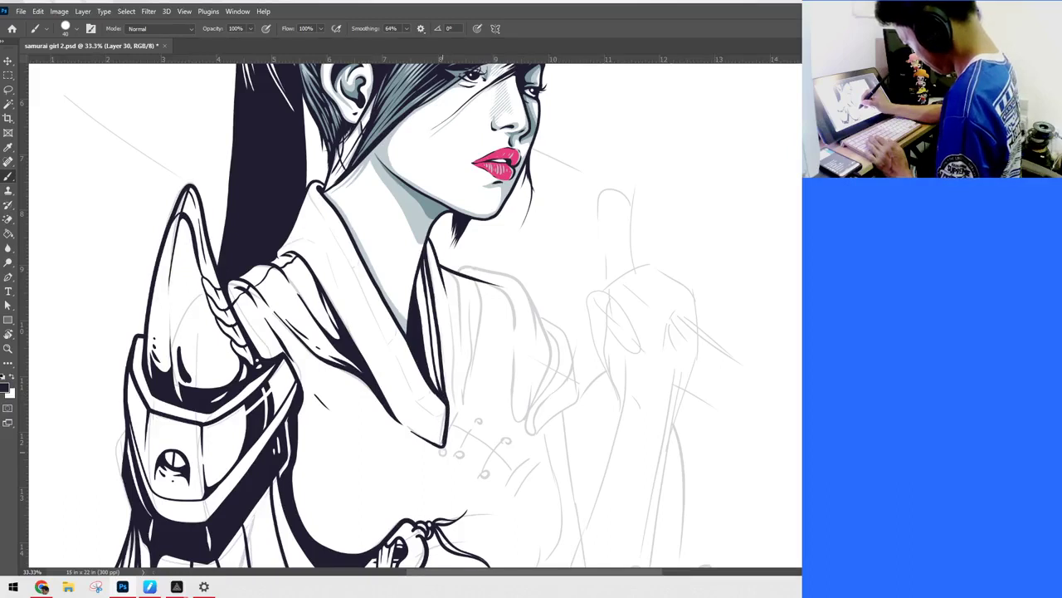
left_click_drag(447, 403, 441, 430)
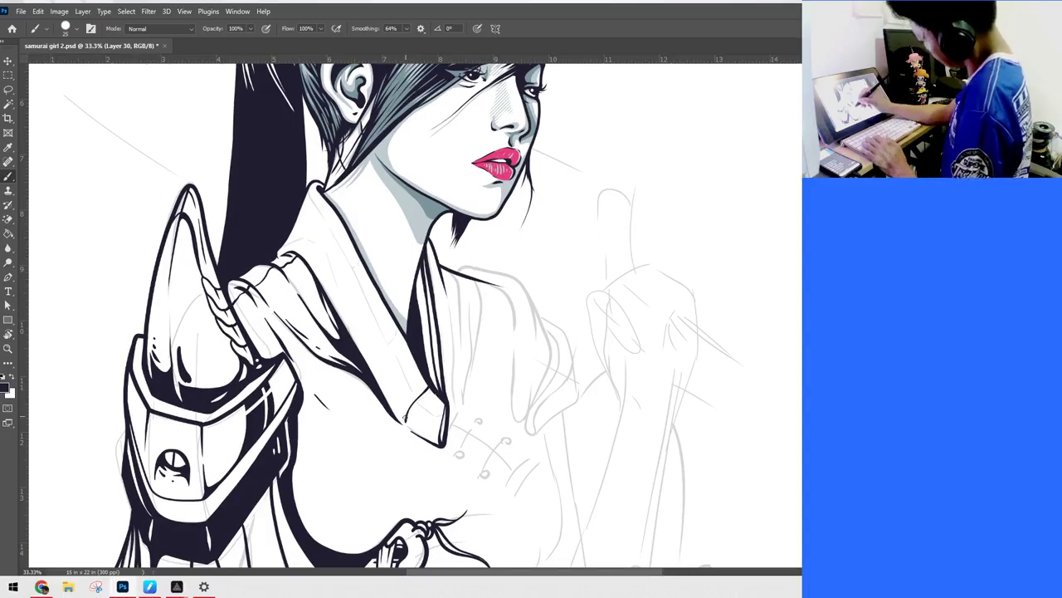
left_click_drag(406, 417, 411, 398)
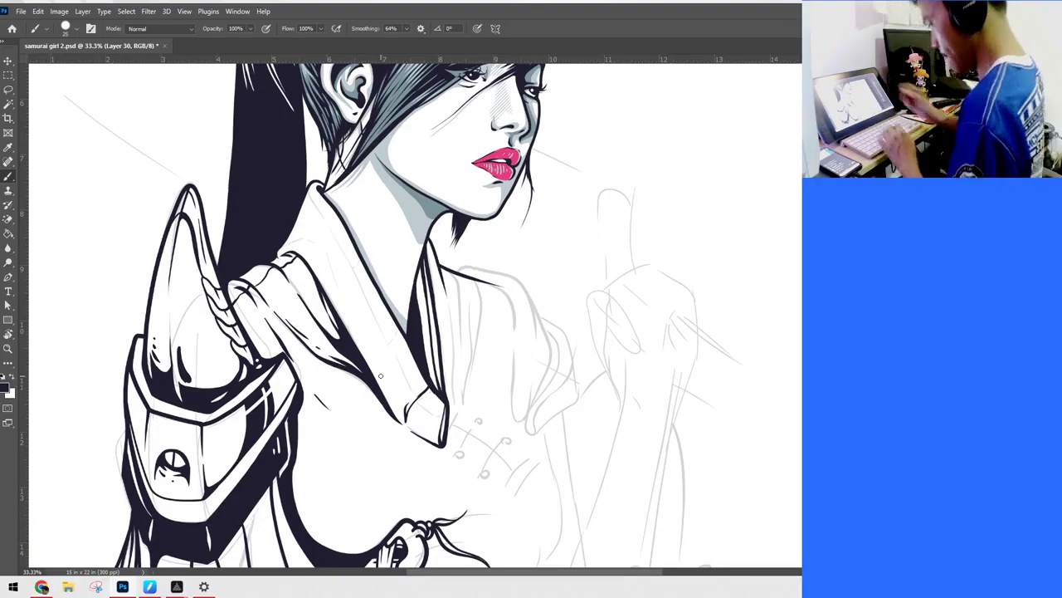
Step: Ink the long inner seam along the collar and the fabric folds beside it at the shoulder with the 25 px brush
mouse_move(624, 257)
left_mouse_down()
mouse_move(607, 360)
mouse_move(605, 344)
left_mouse_up()
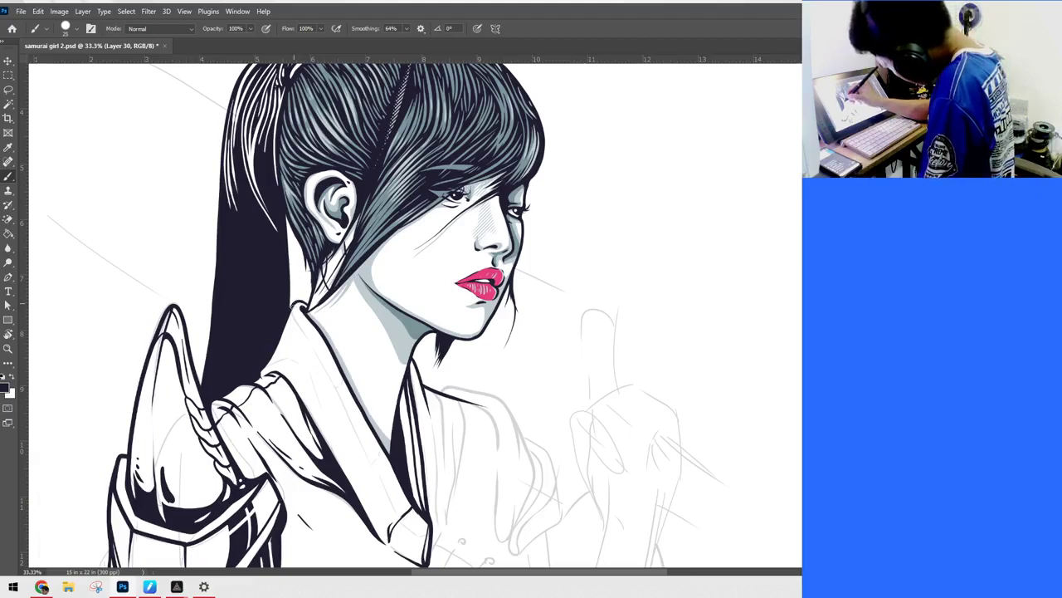
mouse_move(297, 319)
left_mouse_down()
mouse_move(368, 470)
mouse_move(332, 378)
mouse_move(404, 521)
mouse_move(437, 538)
left_mouse_up()
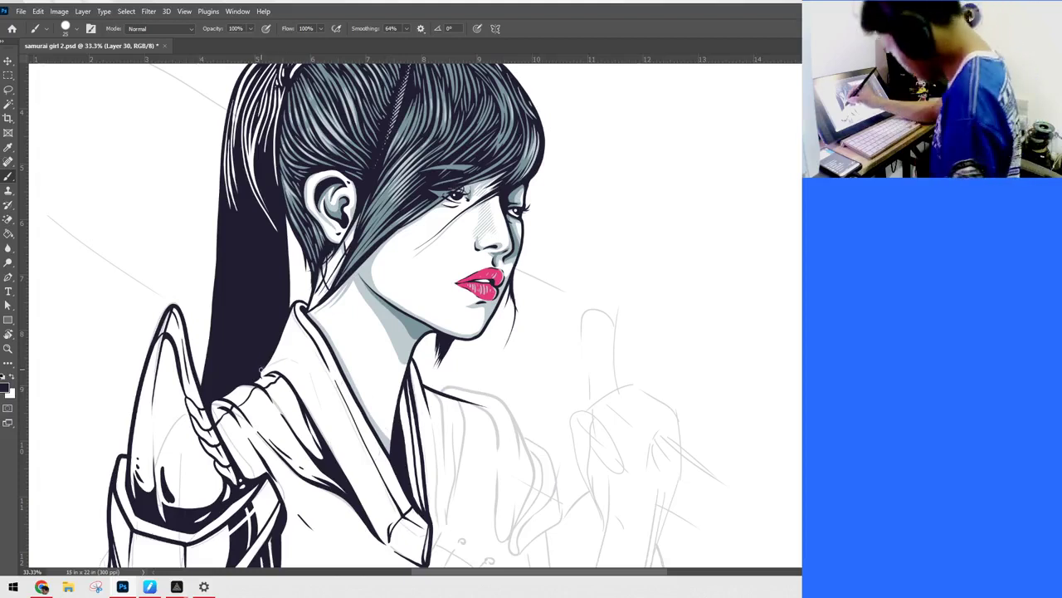
left_click_drag(286, 359, 334, 438)
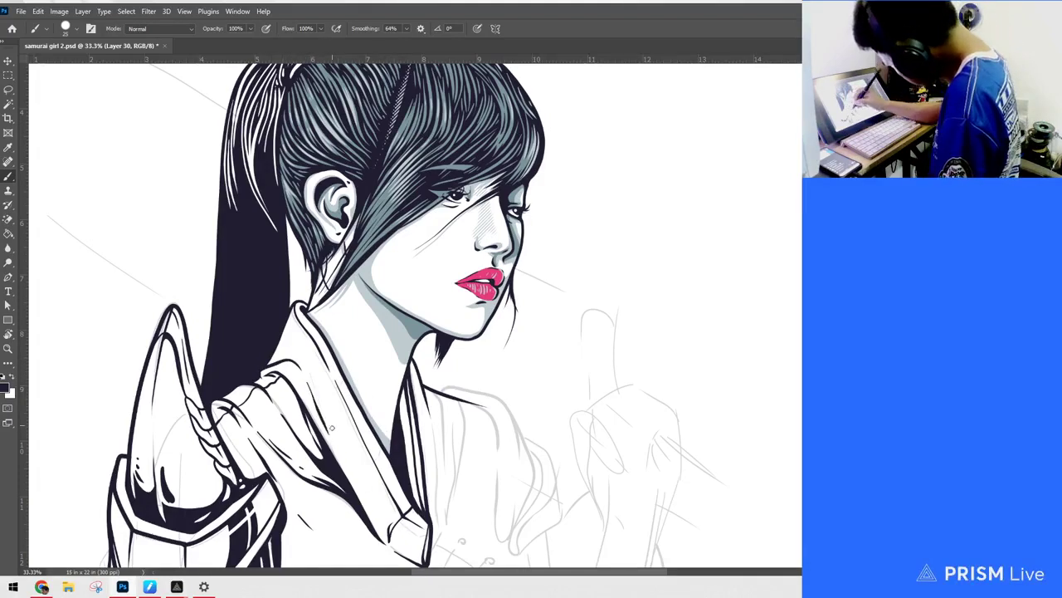
left_click_drag(368, 521, 352, 481)
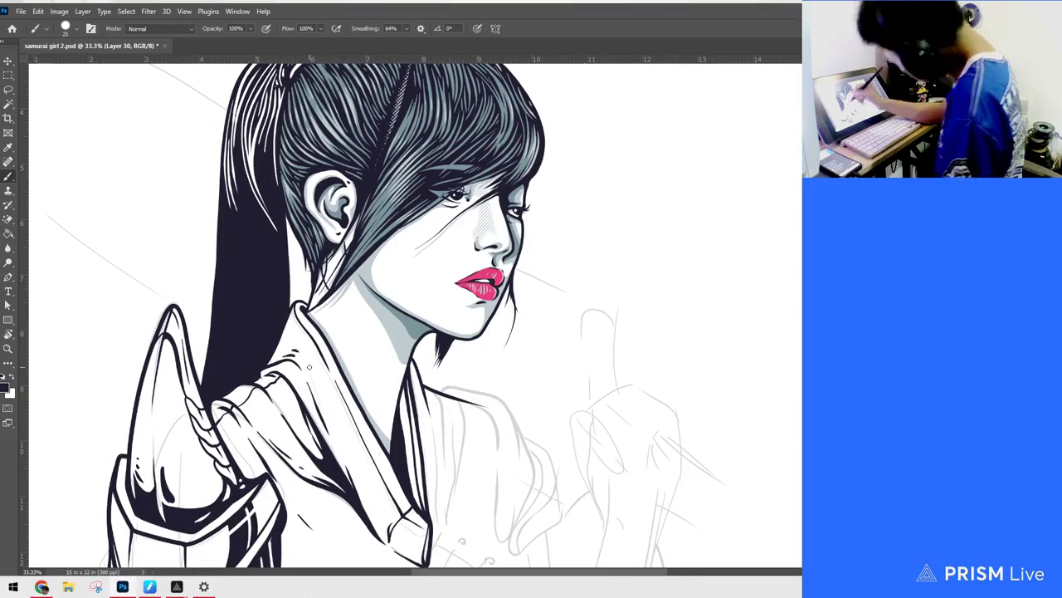
Step: Examine the inked head, kimono, armor and fox mask against the composition of the whole illustration
key("ctrl+minus")
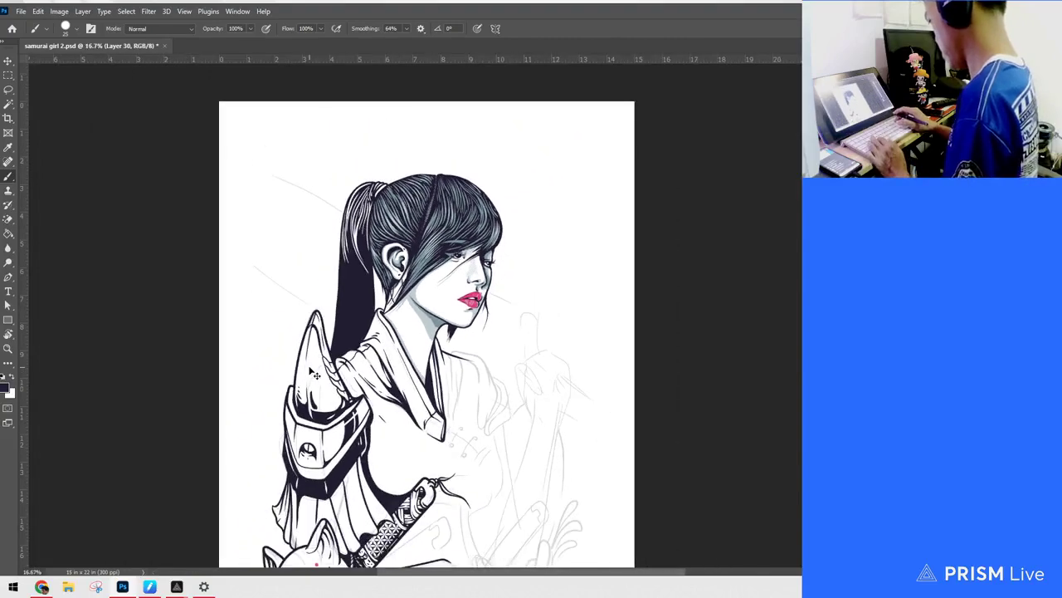
key("ctrl+minus")
key("ctrl+plus")
key("ctrl+plus")
key("ctrl+plus")
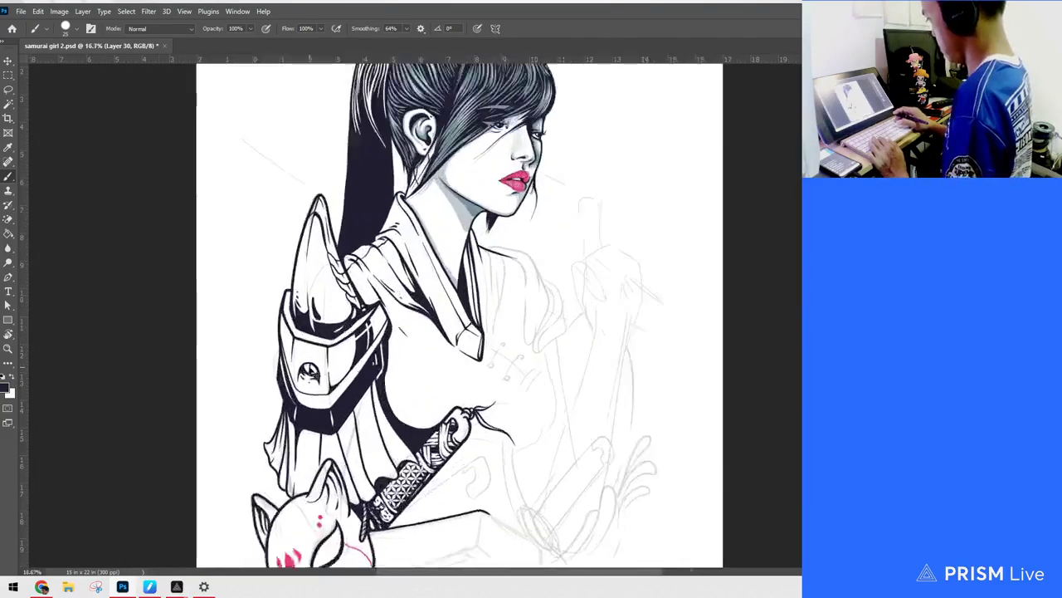
key("ctrl+minus")
scroll(316, 375, "down", 2)
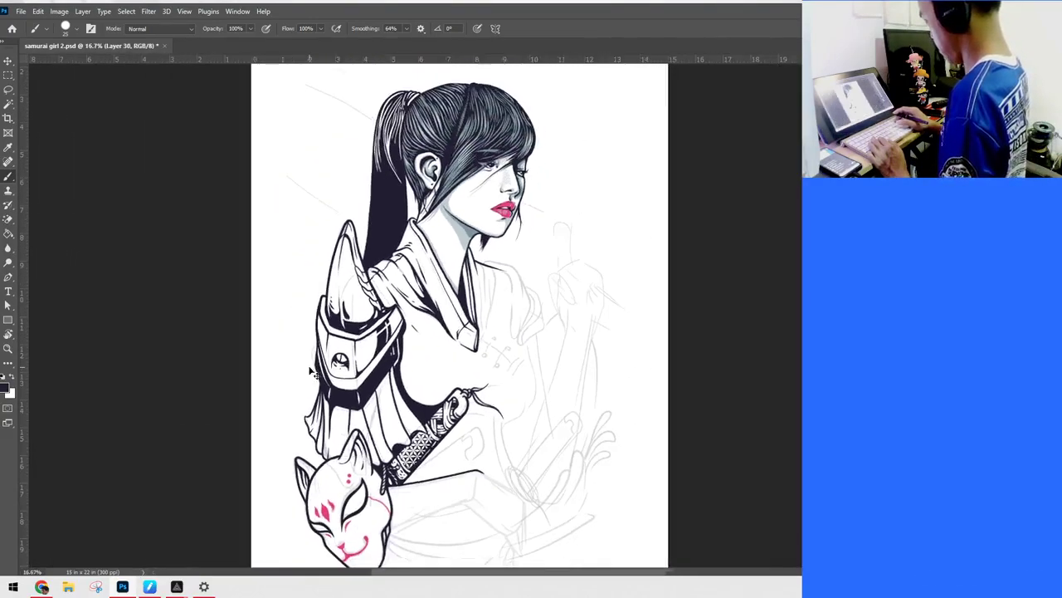
scroll(316, 375, "up", 3)
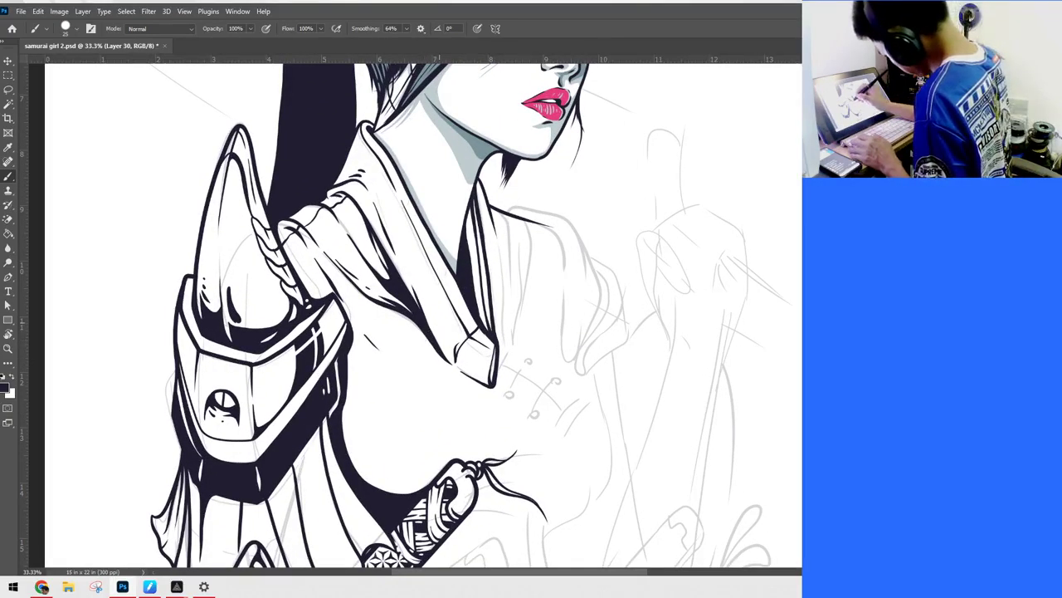
Step: Outline a short curved rope segment hanging from the cloth edge beside the kimono collar on Layer 27 with a 30 px brush
key("alt+bracketleft")
key("alt+bracketleft")
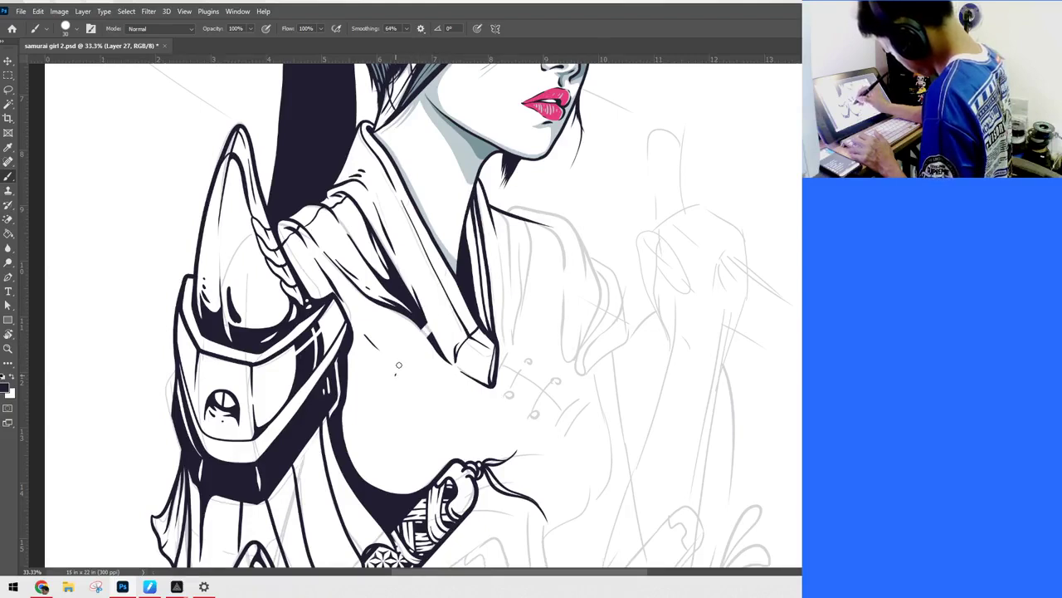
mouse_move(396, 374)
left_mouse_down()
mouse_move(433, 315)
mouse_move(439, 325)
mouse_move(396, 390)
mouse_move(431, 318)
left_mouse_up()
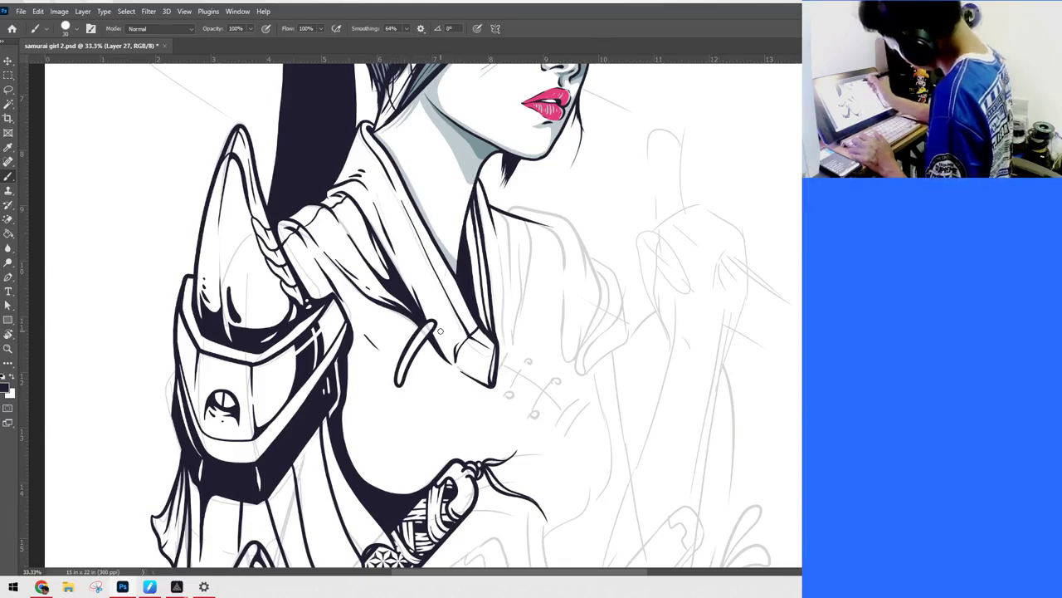
mouse_move(420, 327)
left_mouse_down()
mouse_move(384, 372)
mouse_move(383, 390)
mouse_move(421, 326)
left_mouse_up()
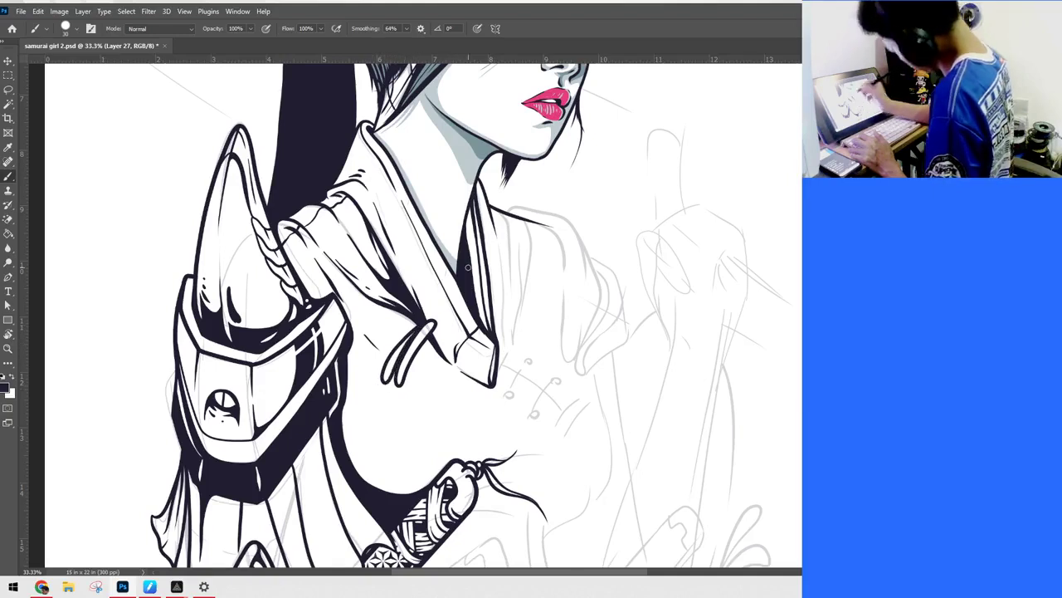
key("ctrl+z")
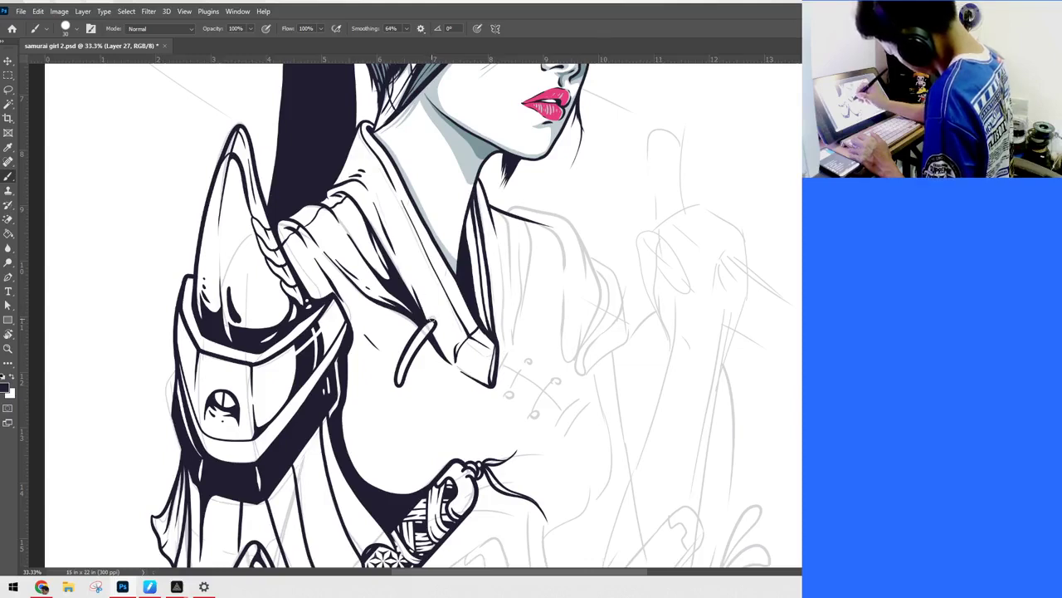
Step: Darken the cloth where the rope attaches and add an end knot and twist lines to the rope segment with a 15 px brush
left_click_drag(440, 317, 432, 327)
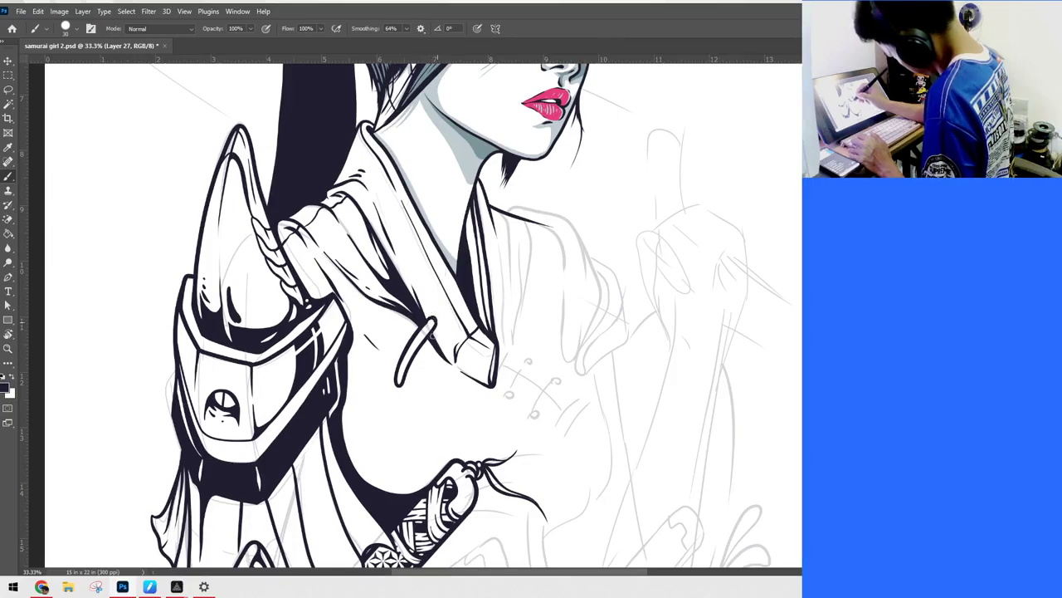
left_click_drag(435, 318, 438, 355)
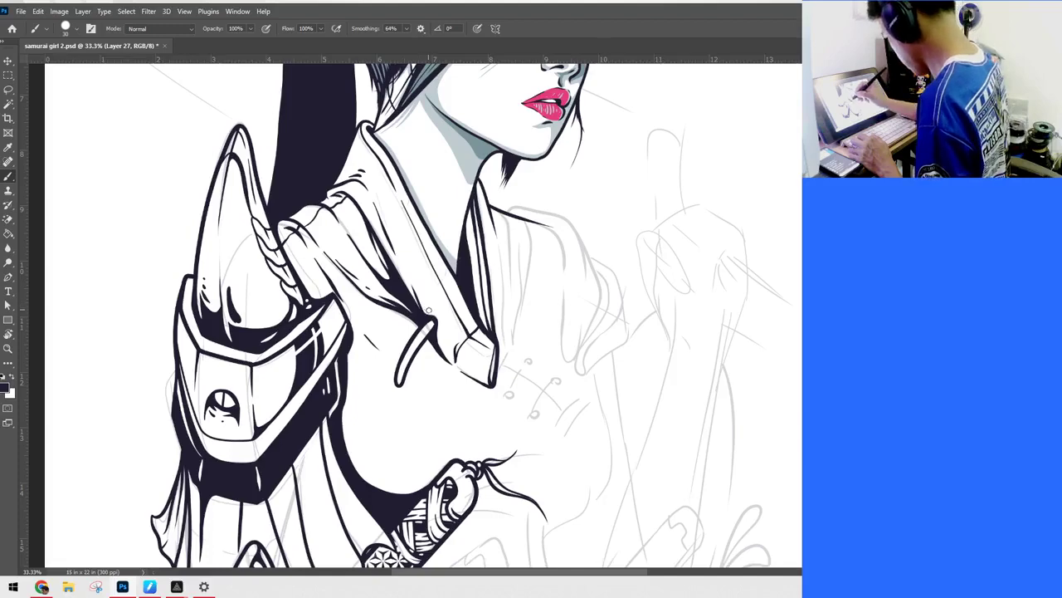
left_click_drag(594, 285, 639, 190)
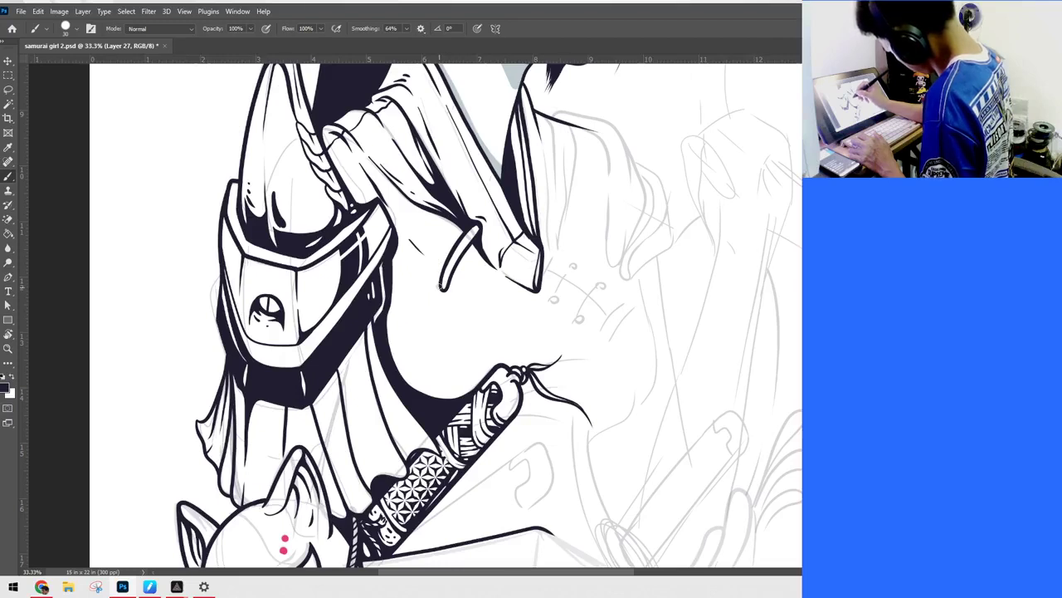
mouse_move(437, 287)
left_mouse_down()
mouse_move(440, 302)
mouse_move(453, 291)
mouse_move(440, 300)
left_mouse_up()
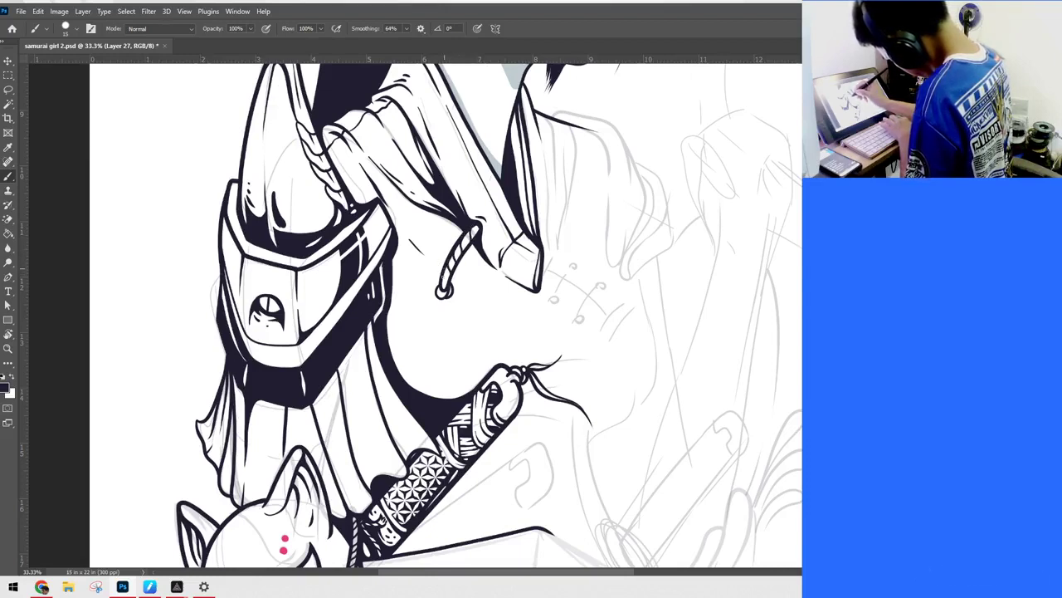
Step: Continue the twisted rope from the knot down to the ornamented shaft with a 25 px brush, adding frayed ends and a second knot
key("]")
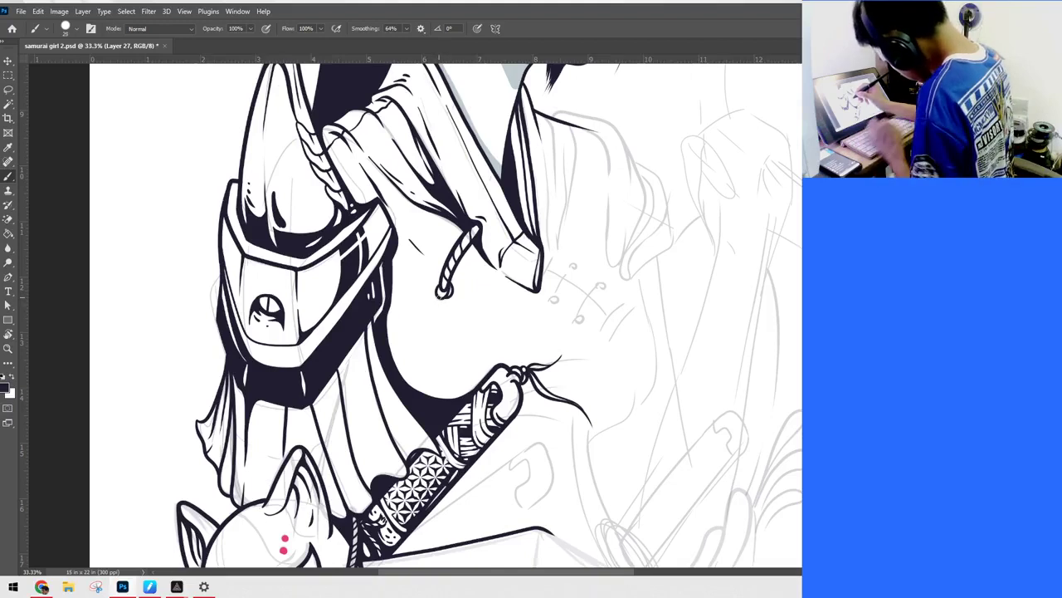
left_click_drag(437, 308, 399, 368)
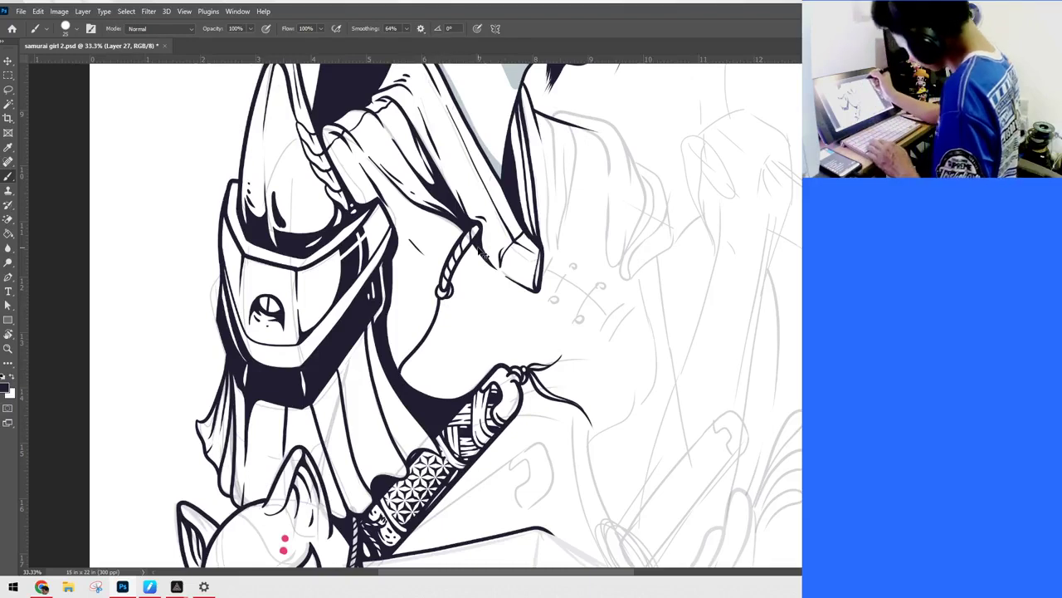
key("ctrl+z")
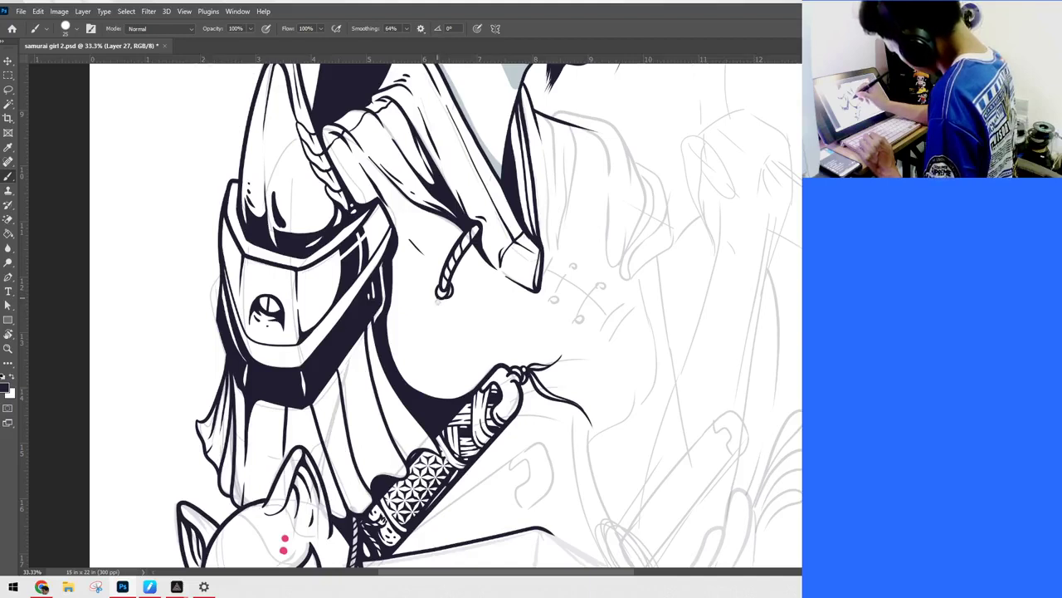
left_click_drag(451, 324, 459, 361)
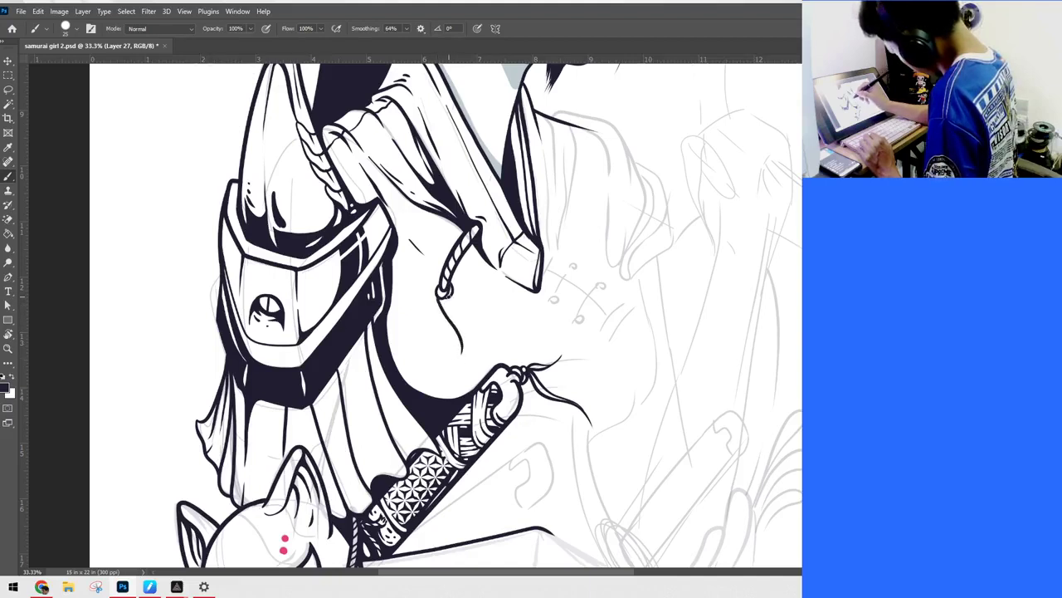
mouse_move(453, 311)
left_mouse_down()
mouse_move(471, 360)
mouse_move(458, 358)
mouse_move(462, 336)
left_mouse_up()
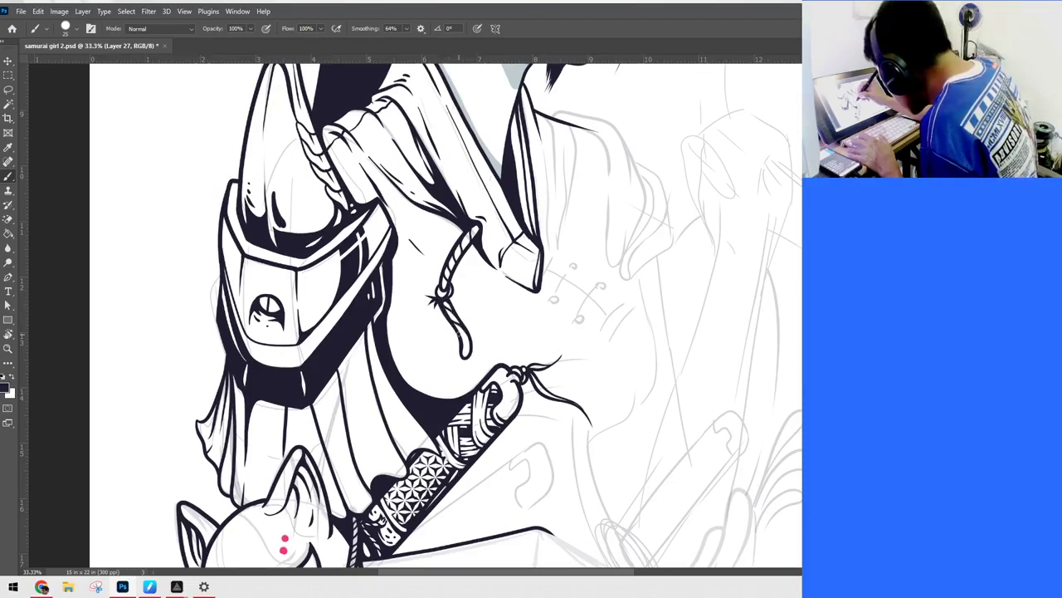
left_click_drag(569, 285, 577, 199)
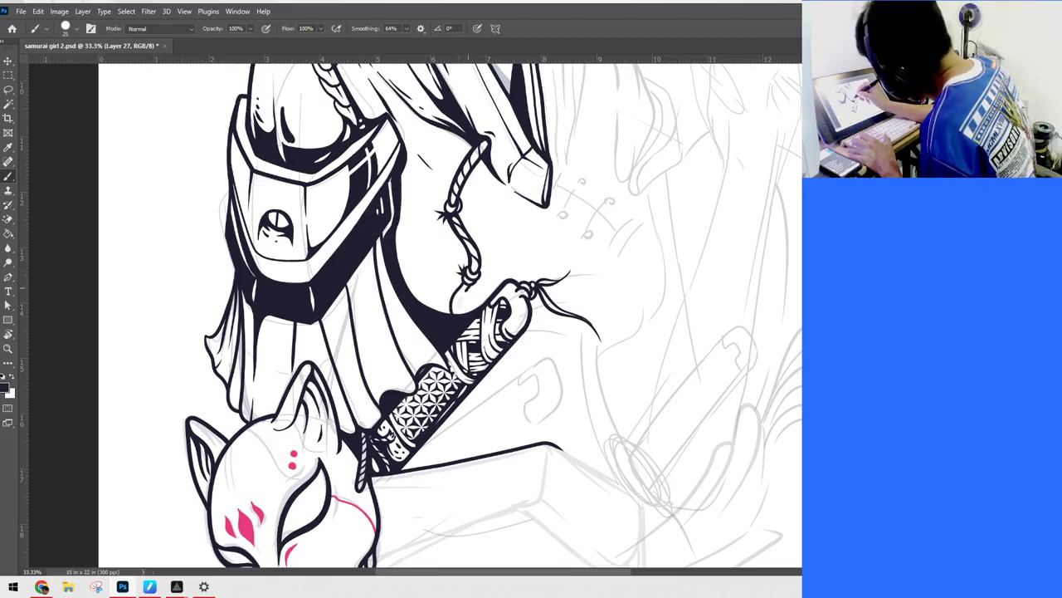
left_click_drag(461, 298, 464, 317)
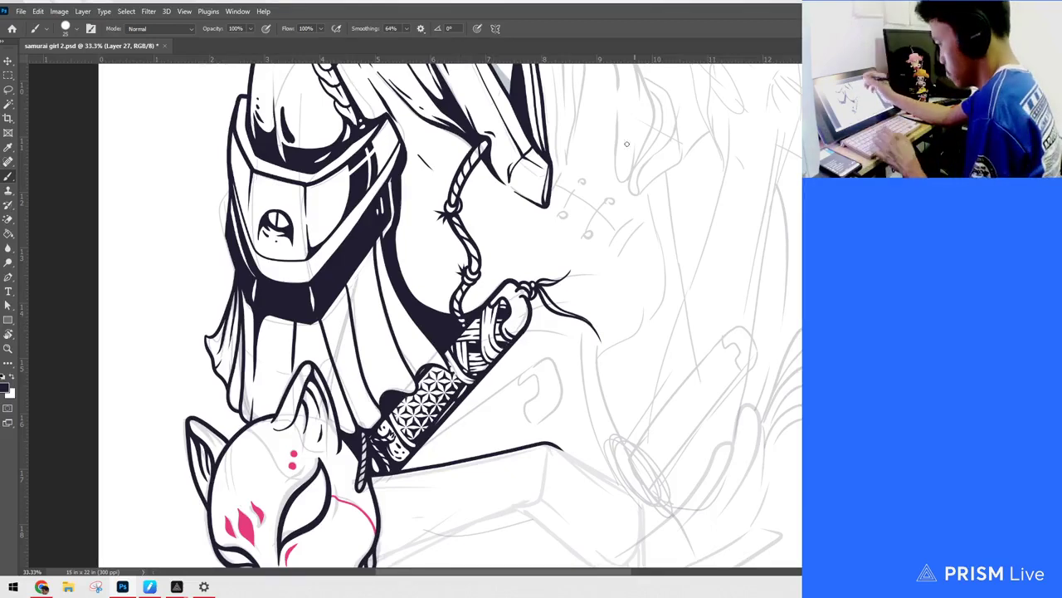
Step: Ink the cloth folds on both sides of the rope and a short crease on the chest with a 35 px brush
mouse_move(588, 230)
left_mouse_down()
mouse_move(588, 308)
mouse_move(557, 361)
left_mouse_up()
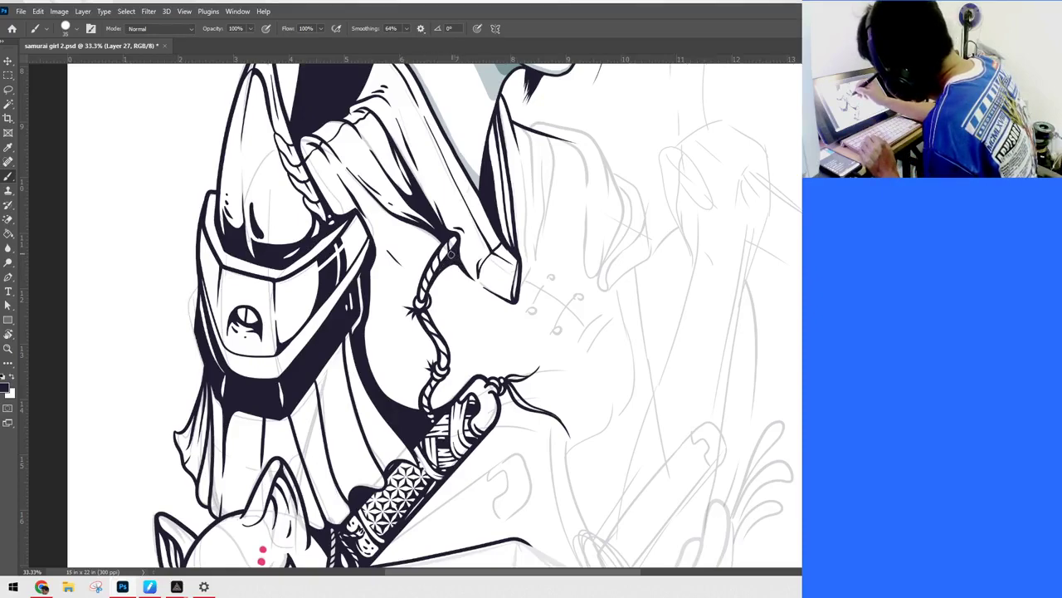
left_click_drag(611, 383, 582, 478)
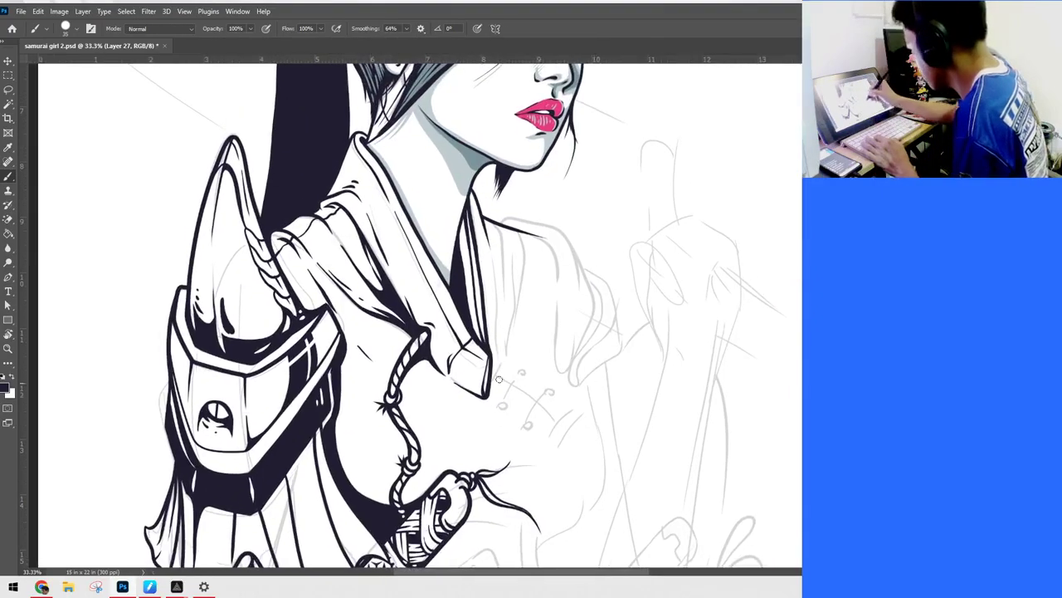
mouse_move(363, 326)
left_mouse_down()
mouse_move(407, 353)
mouse_move(441, 400)
left_mouse_up()
left_click_drag(418, 360, 478, 437)
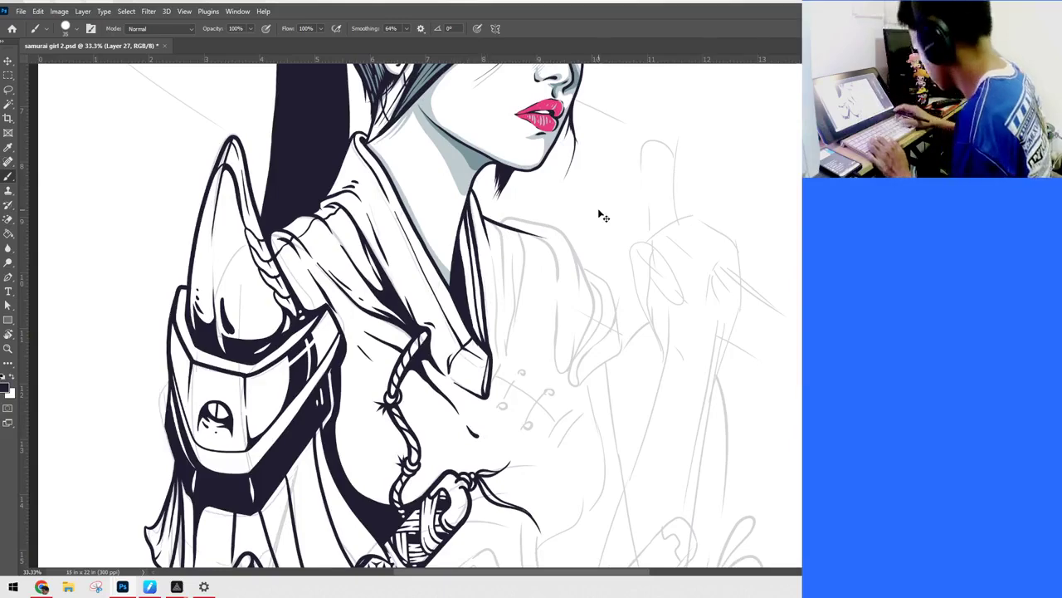
Step: Check how the rope and the chest folds read within the full figure at several view scales
key("ctrl+minus")
key("ctrl+minus")
key("ctrl+plus")
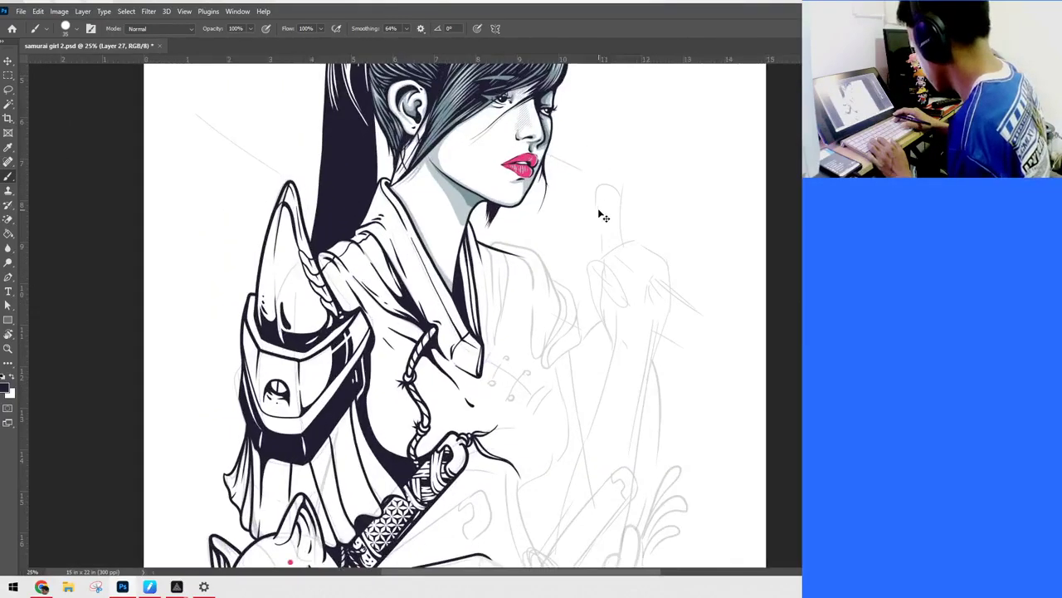
key("ctrl+minus")
key("ctrl+minus")
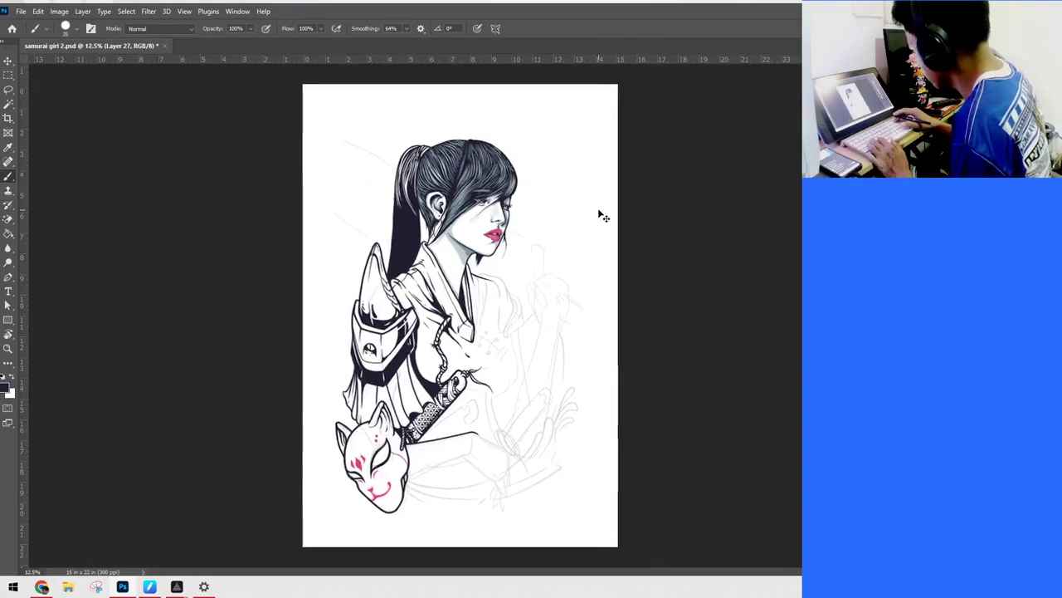
key("ctrl+plus")
key("ctrl+plus")
key("ctrl+plus")
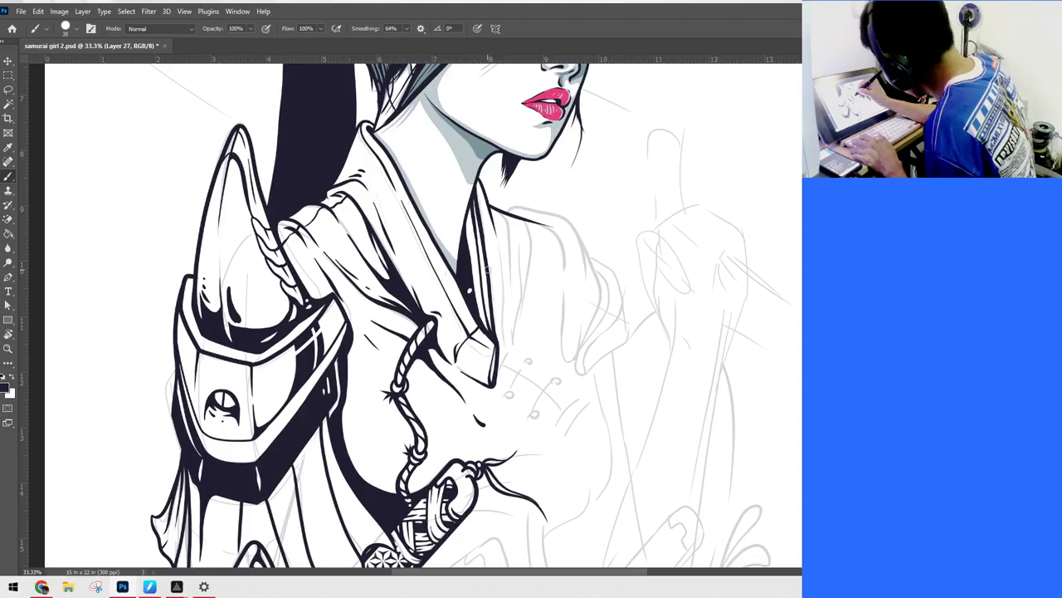
Step: Ink the twisted cord hanging along the outer edge of the kimono's right-hand collar
left_click_drag(490, 264, 491, 207)
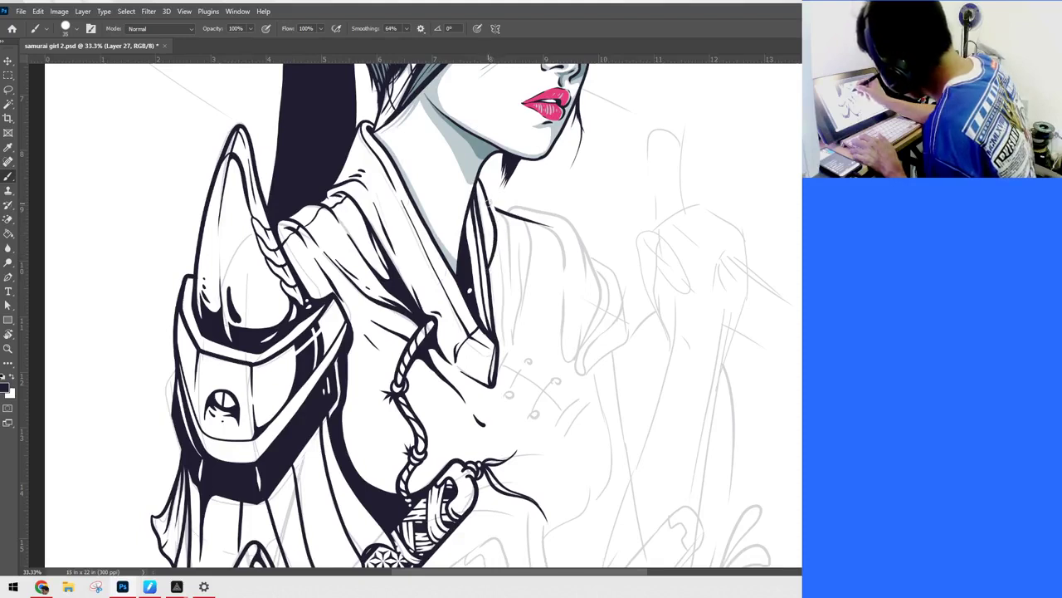
left_click_drag(488, 201, 501, 250)
left_click_drag(496, 210, 488, 285)
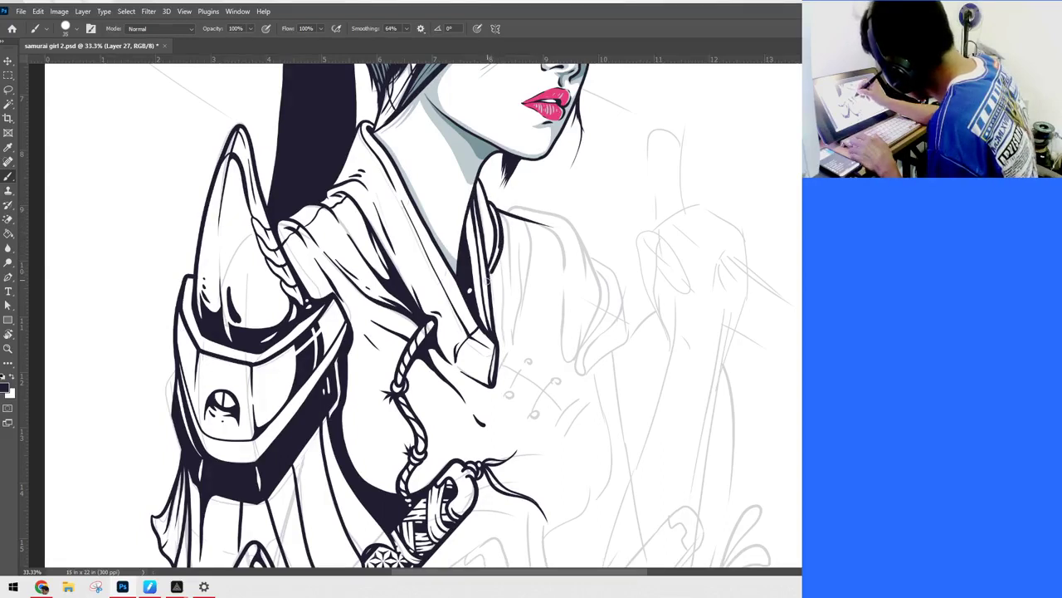
mouse_move(497, 209)
left_mouse_down()
mouse_move(502, 246)
mouse_move(488, 289)
left_mouse_up()
mouse_move(490, 208)
left_mouse_down()
mouse_move(499, 240)
mouse_move(486, 278)
left_mouse_up()
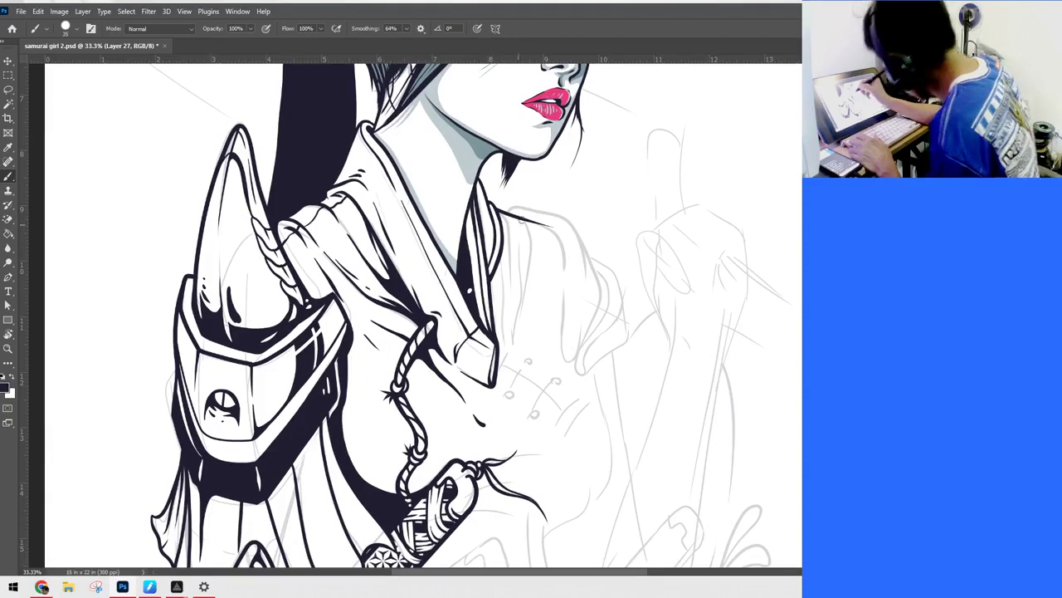
left_click_drag(636, 238, 676, 224)
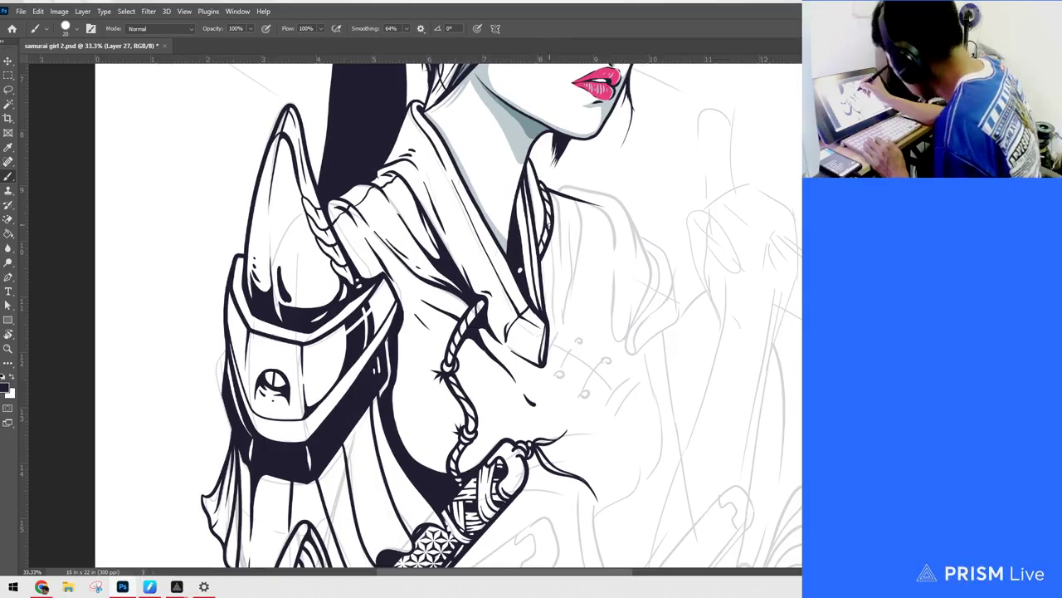
Step: Examine the whole figure to judge the collar and cord linework against the rest of the illustration
key("ctrl+minus")
key("ctrl+minus")
key("ctrl+minus")
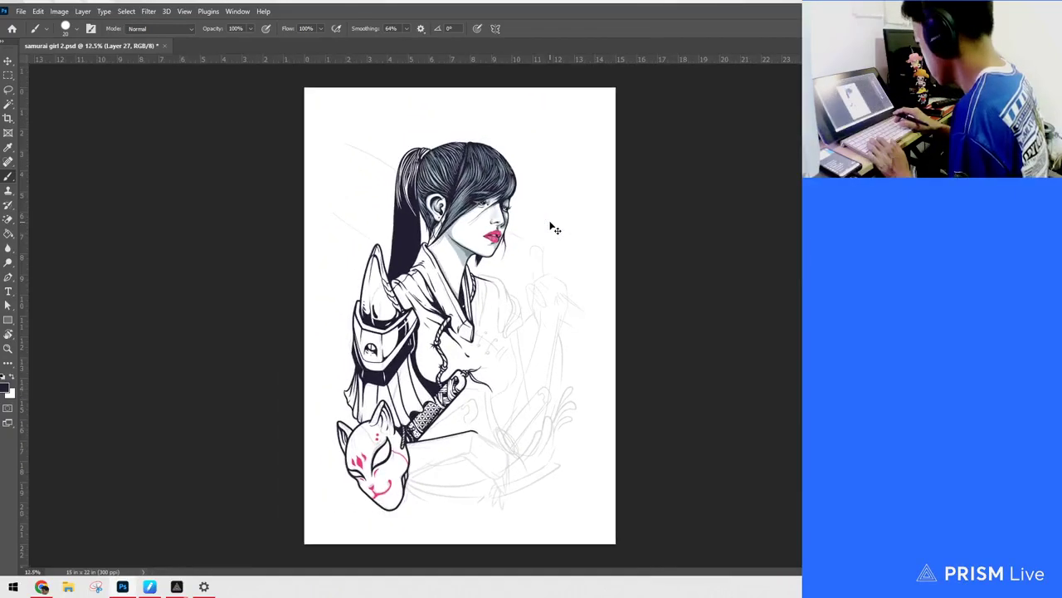
key("ctrl+plus")
key("ctrl+minus")
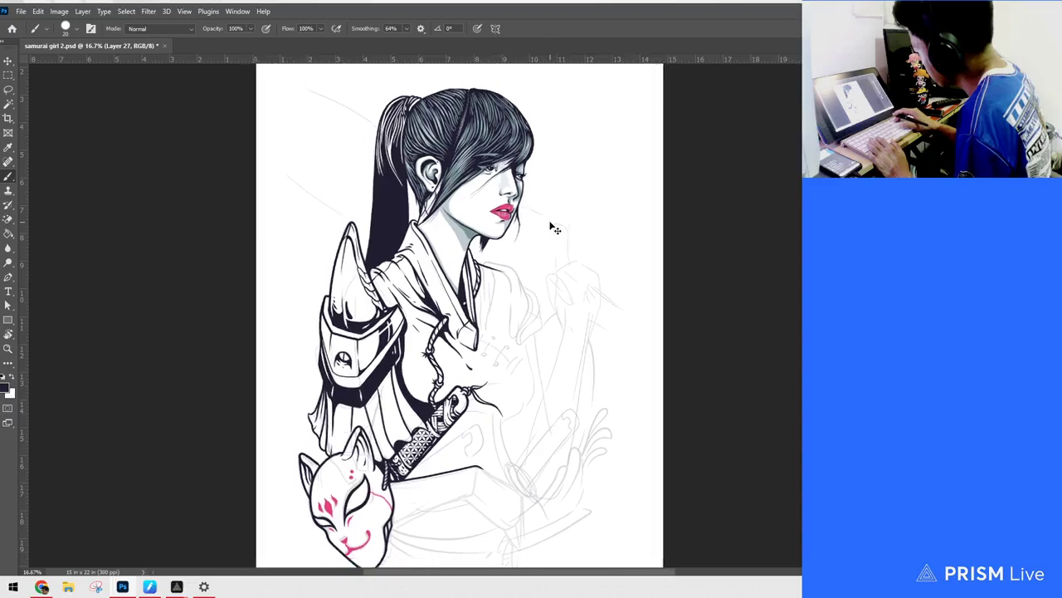
key("ctrl+plus")
key("ctrl+plus")
key("ctrl+plus")
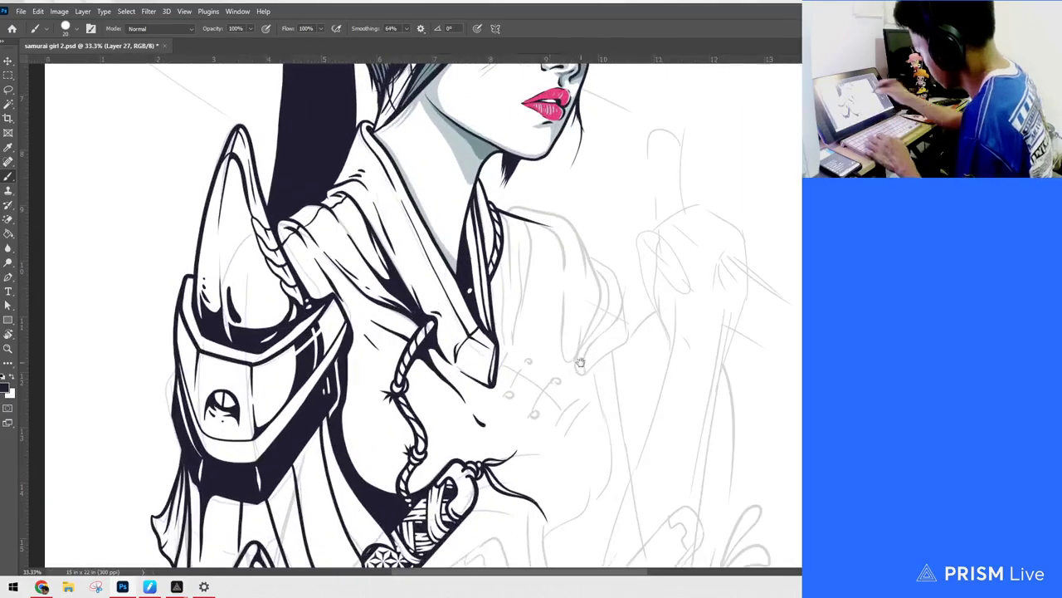
Step: With a larger brush, ink extra loose strands at the cord knot on the sword hilt, on Layer 30
left_click_drag(581, 362, 587, 272)
key("]")
key("]")
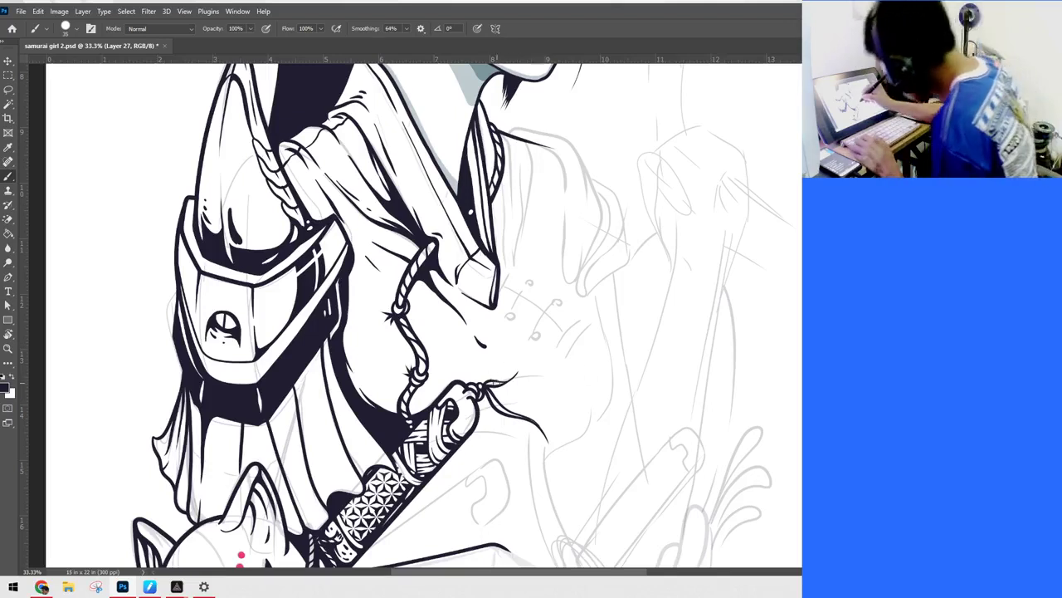
left_click_drag(498, 381, 537, 375)
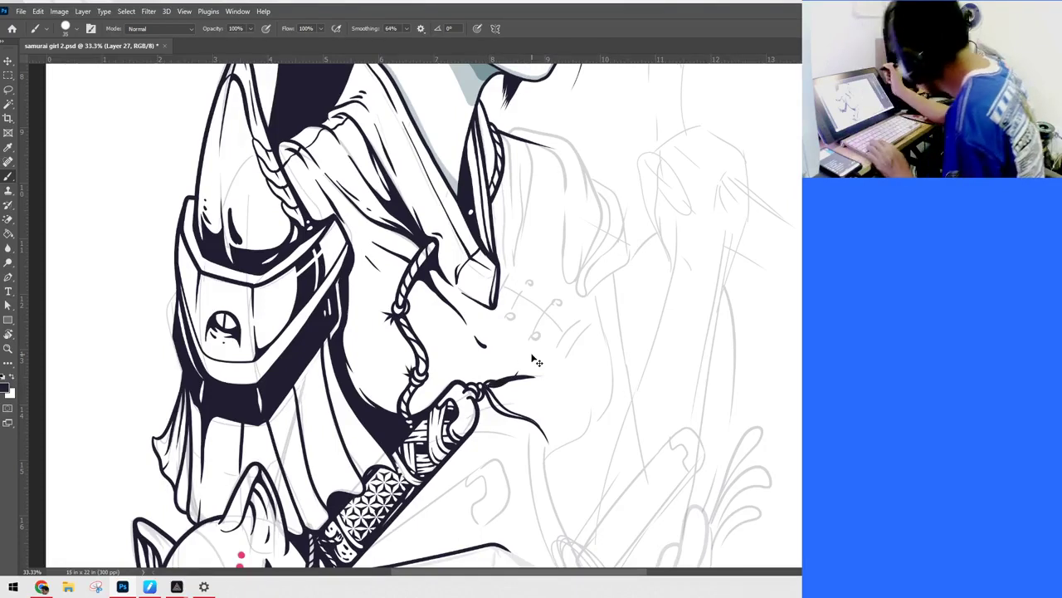
key("ctrl+z")
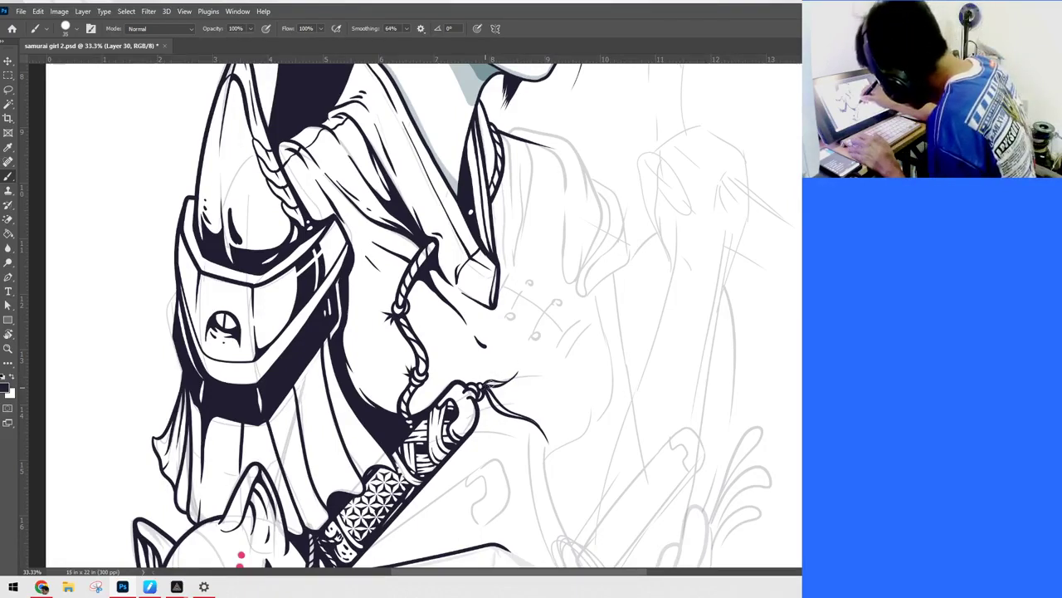
left_click_drag(514, 378, 553, 393)
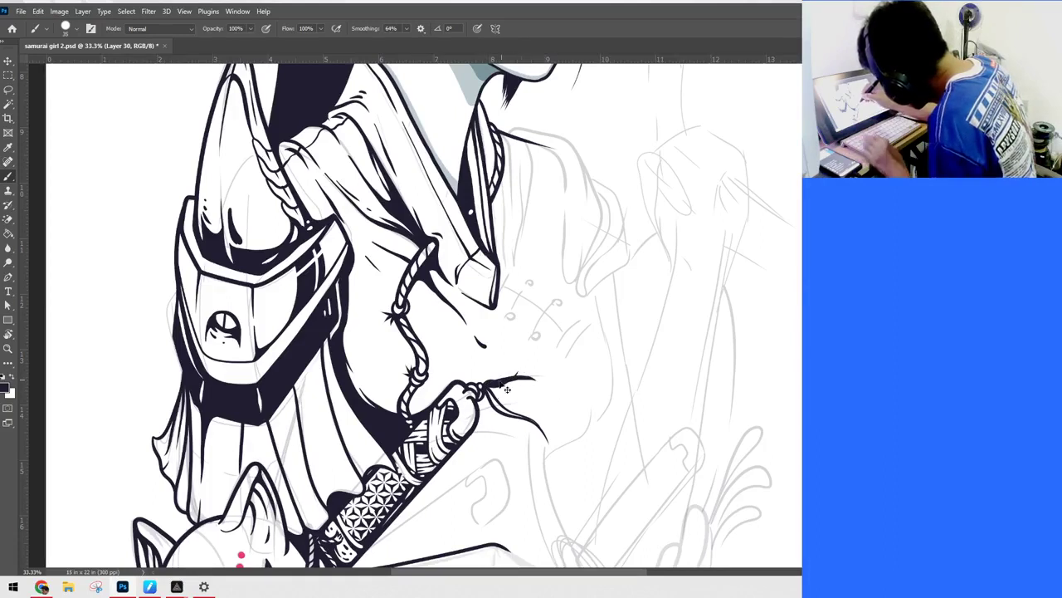
key("ctrl+z")
left_click_drag(487, 386, 533, 376)
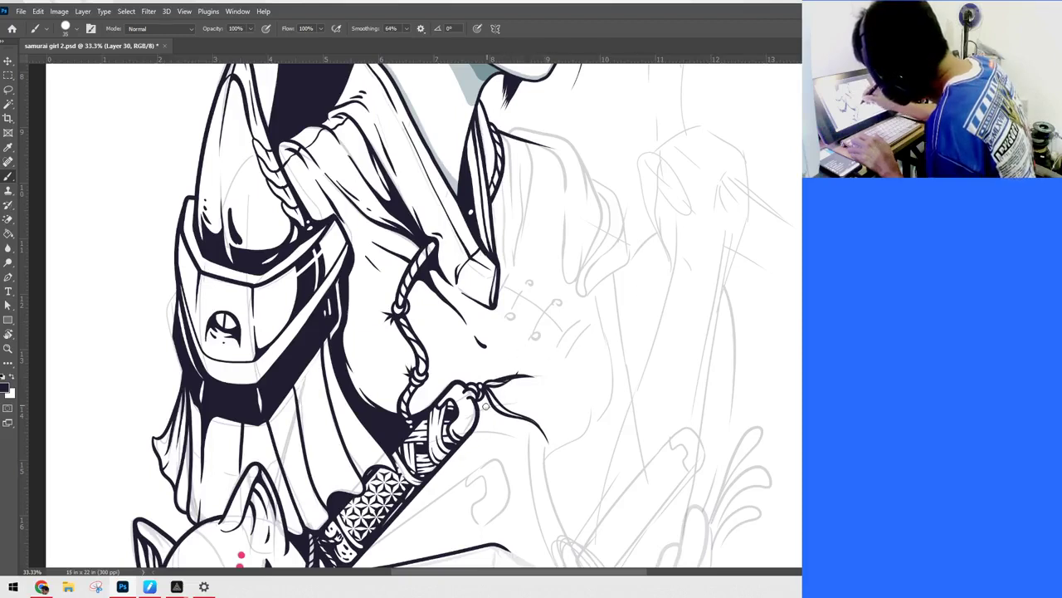
left_click_drag(483, 410, 521, 406)
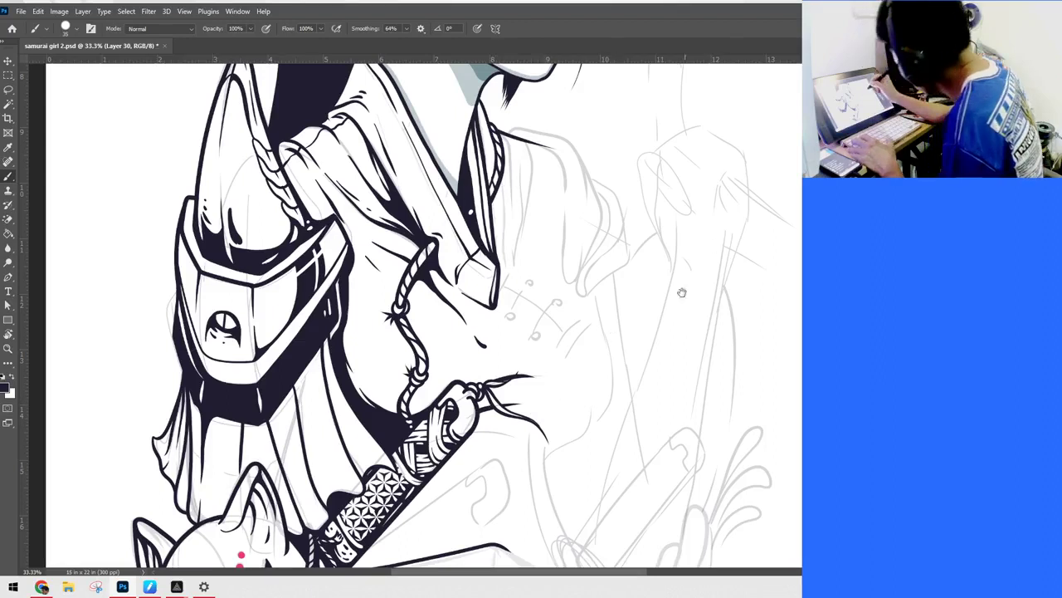
Step: Ink the chest's rounded outline from below the sleeve fold down and around to the loose cord strands at the hilt
left_click_drag(593, 289, 615, 366)
key("ctrl+z")
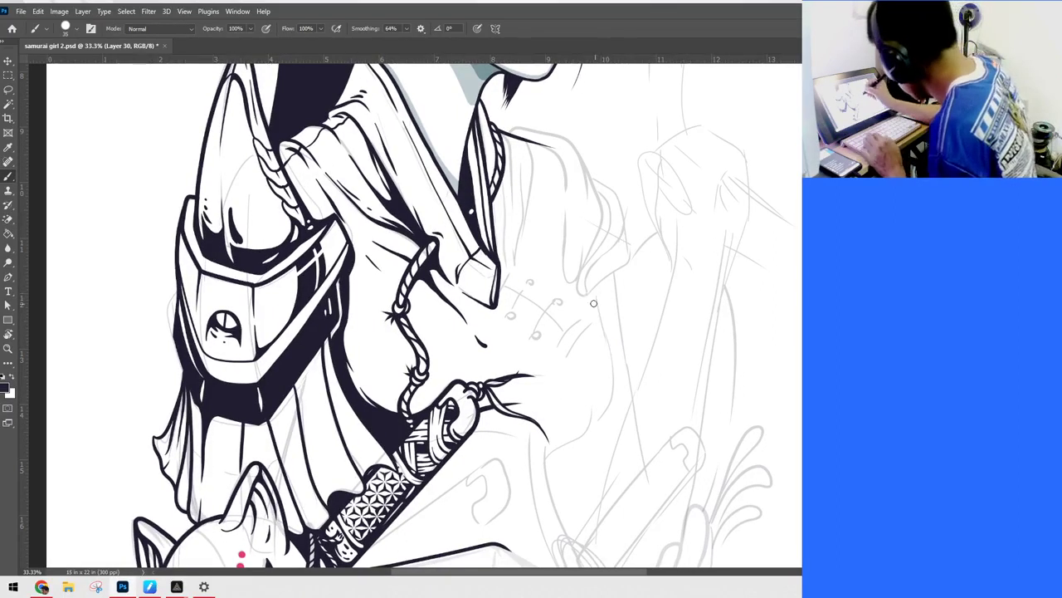
mouse_move(593, 289)
left_mouse_down()
mouse_move(615, 367)
mouse_move(596, 410)
mouse_move(578, 427)
mouse_move(496, 430)
left_mouse_up()
left_click_drag(666, 325, 749, 234)
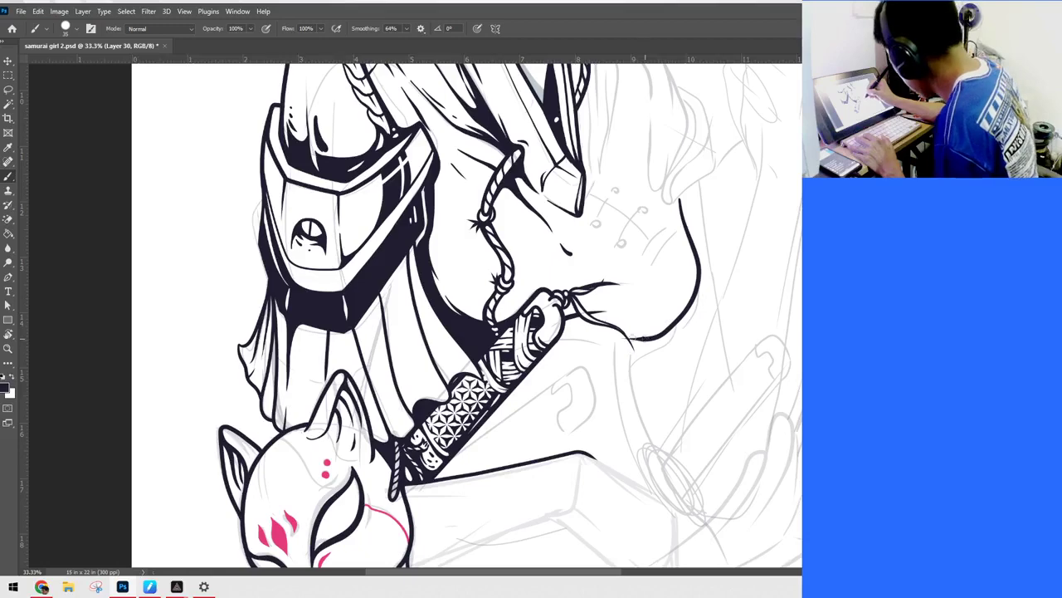
left_click_drag(641, 339, 526, 311)
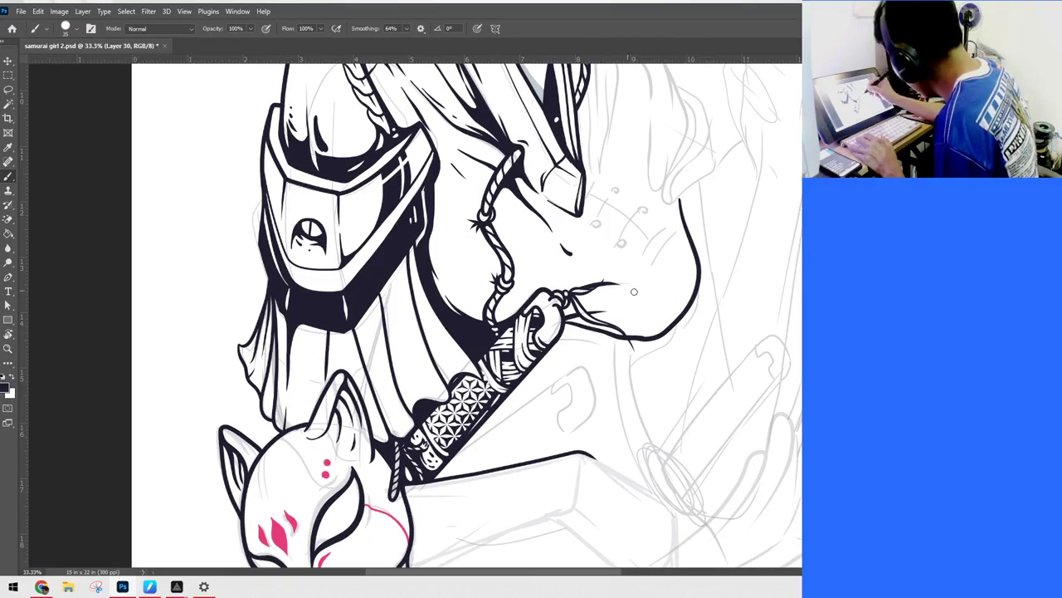
Step: Examine the new chest outline in relation to the head, shoulder armor and collar
left_click_drag(747, 257, 761, 418)
key("ctrl+minus")
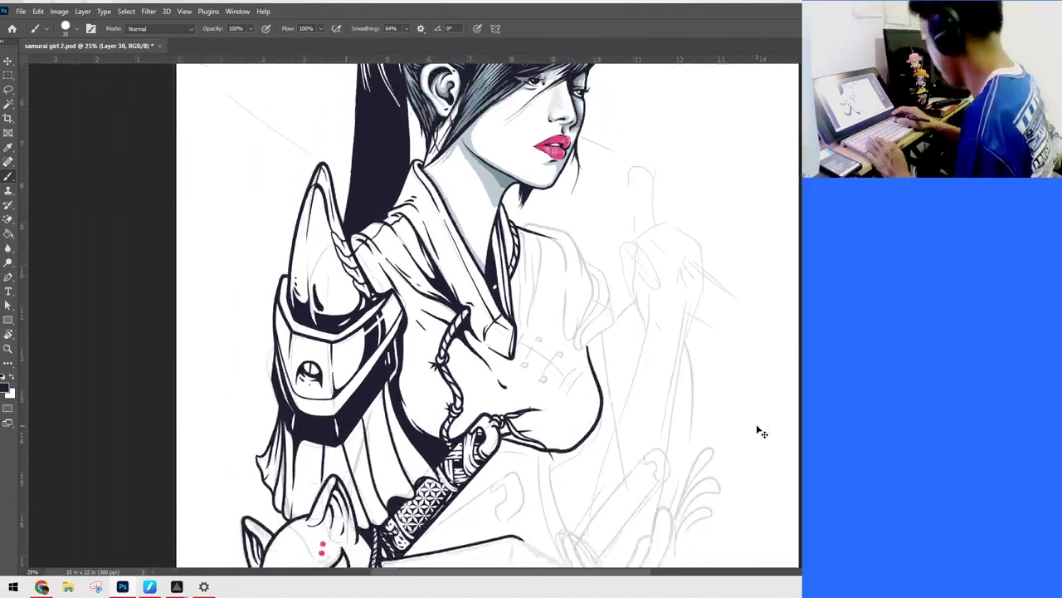
key("ctrl+minus")
key("ctrl+plus")
key("ctrl+plus")
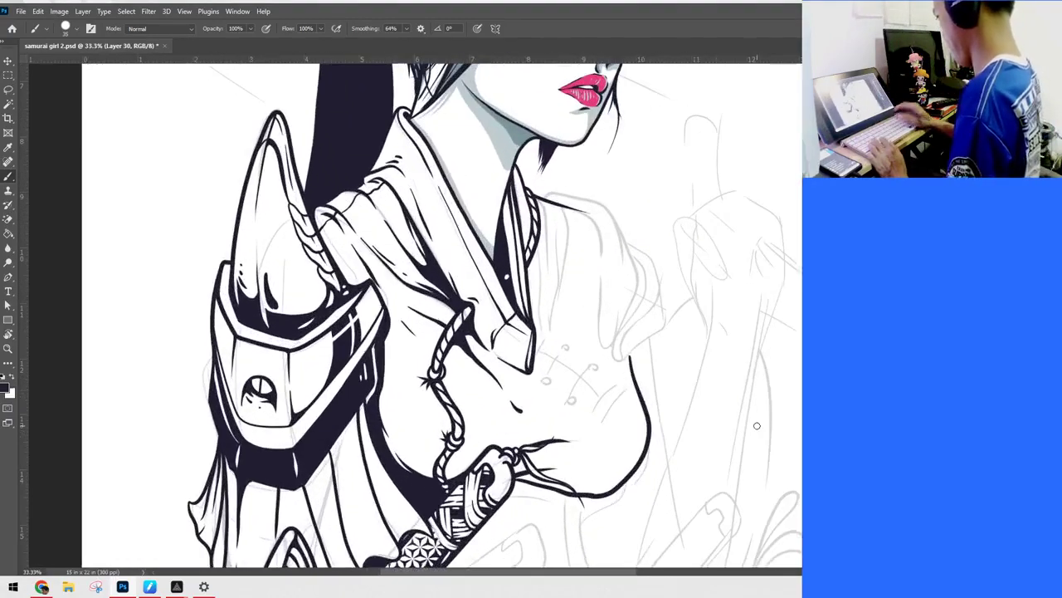
mouse_move(747, 264)
left_mouse_down()
mouse_move(744, 216)
mouse_move(754, 233)
mouse_move(739, 326)
left_mouse_up()
left_click_drag(667, 271, 680, 317)
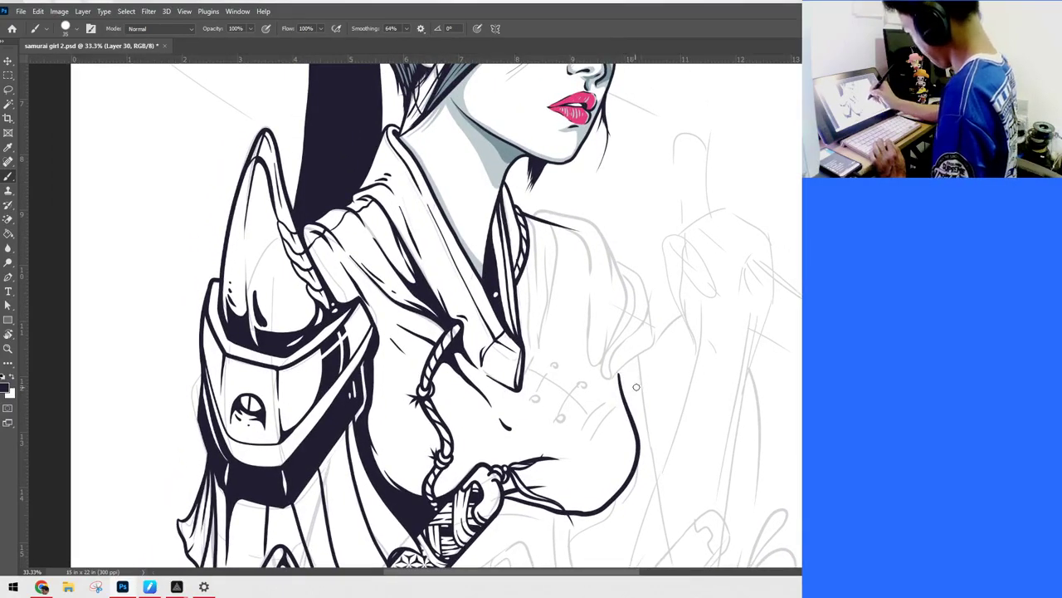
Step: Ink the lower edge of the bent form beside the fox mask, and extend both its edges past the bend along the sketch
mouse_move(740, 404)
left_mouse_down()
mouse_move(785, 138)
mouse_move(779, 58)
left_mouse_up()
left_click_drag(764, 268, 763, 265)
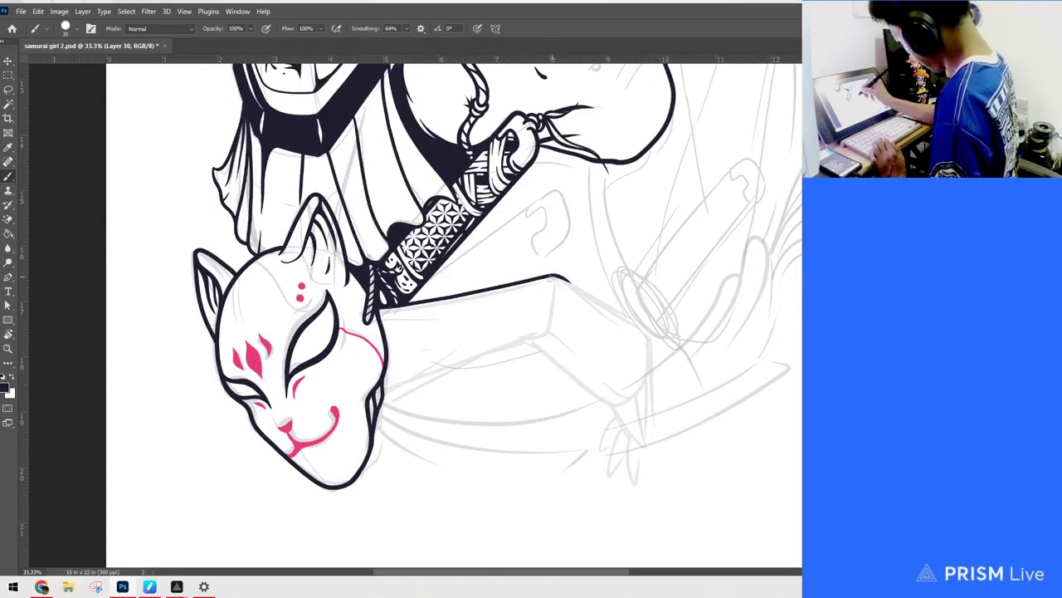
left_click_drag(381, 390, 550, 330)
key("ctrl+z")
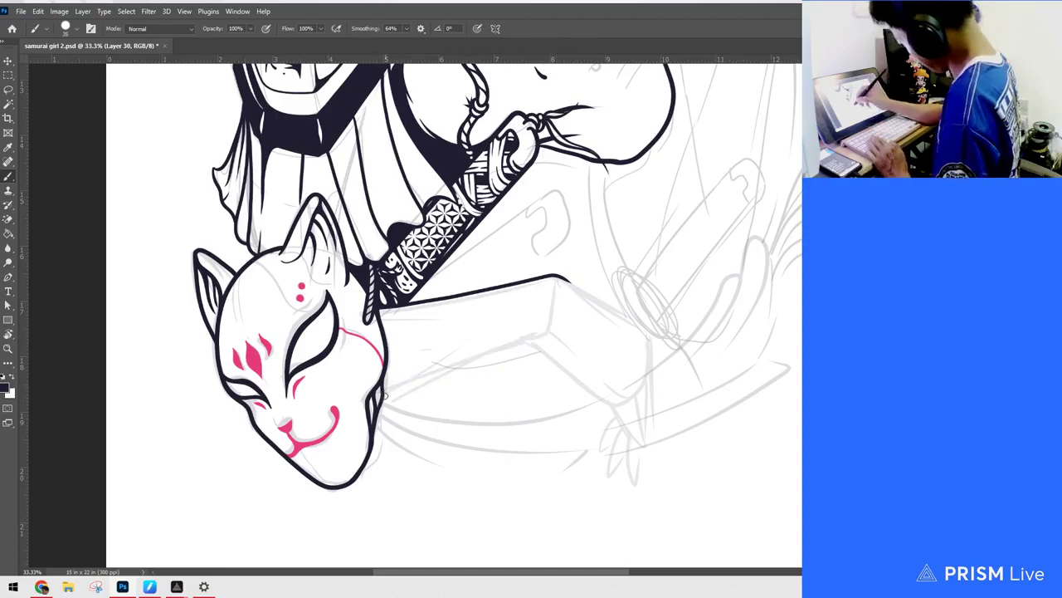
left_click_drag(383, 393, 557, 340)
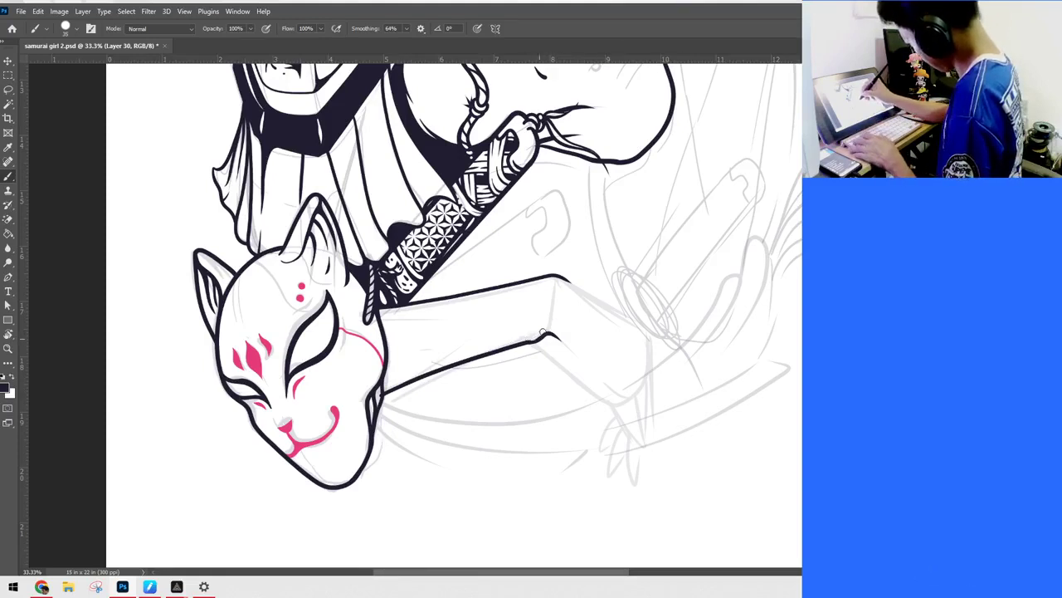
left_click_drag(776, 353, 698, 369)
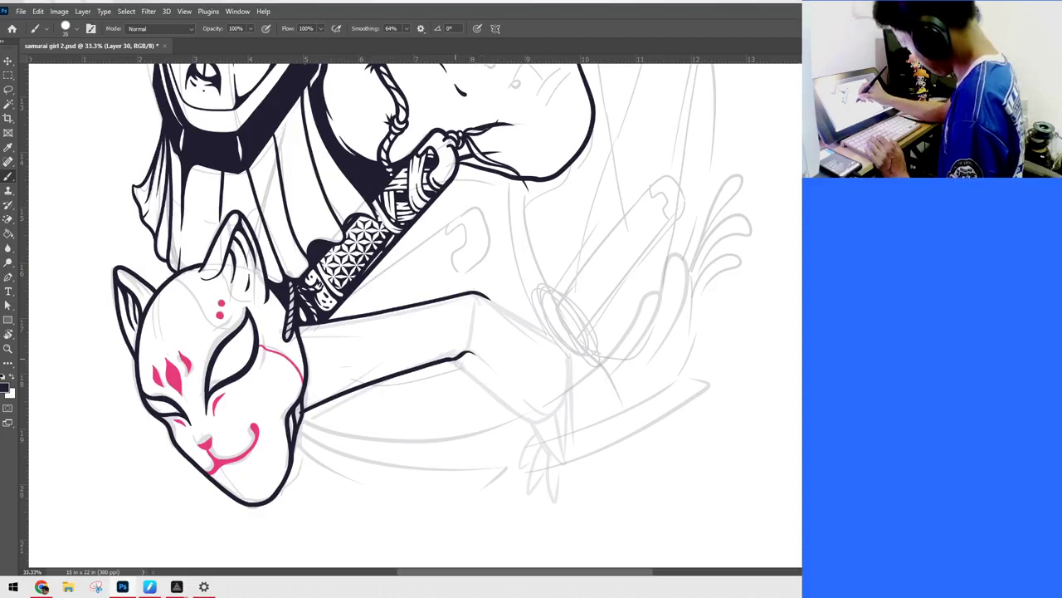
left_click_drag(462, 358, 538, 424)
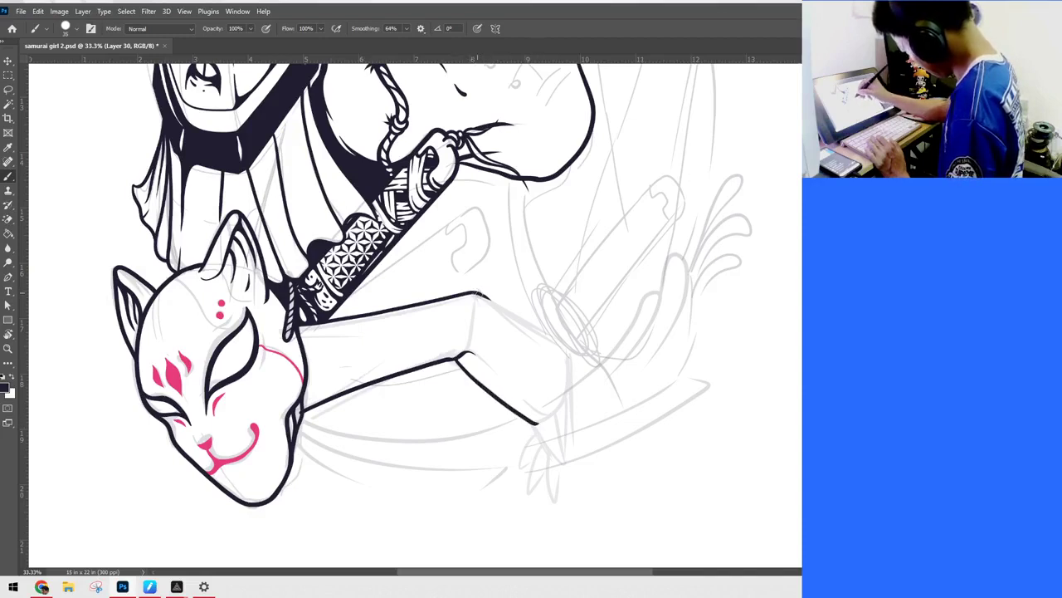
mouse_move(476, 293)
left_mouse_down()
mouse_move(566, 354)
mouse_move(573, 377)
left_mouse_up()
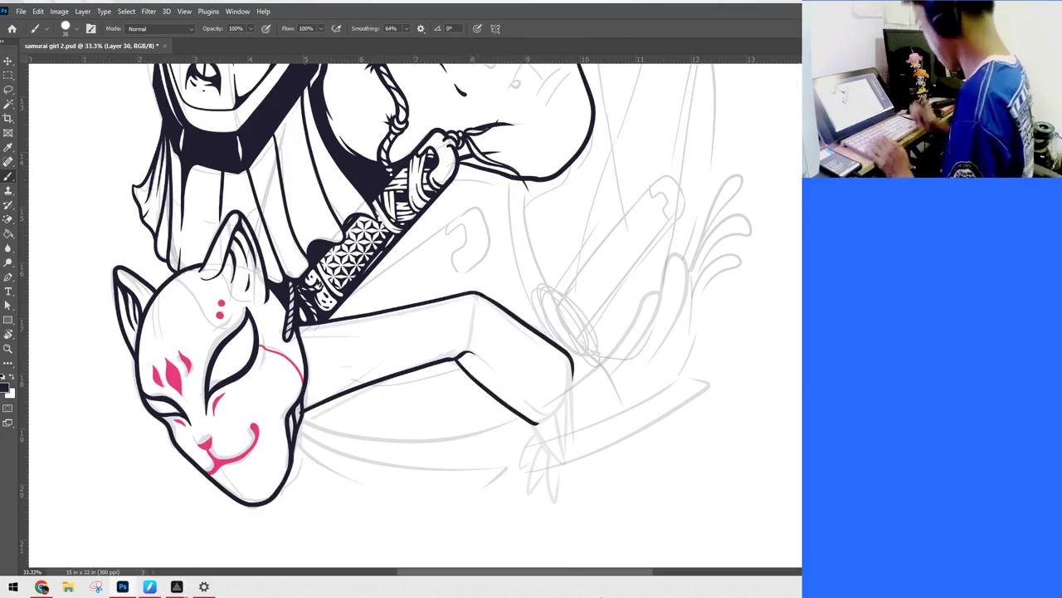
Step: Examine the full page to judge the proportions of the inked torso and the bent form beside the mask
key("ctrl+minus")
key("ctrl+minus")
key("ctrl+minus")
key("ctrl+minus")
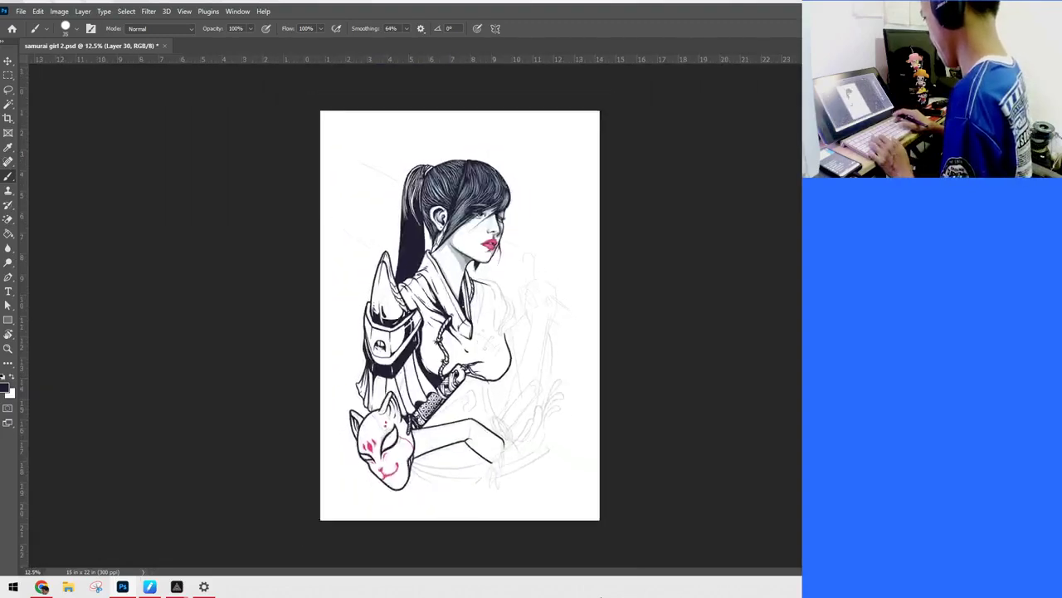
key("ctrl+plus")
key("ctrl+plus")
key("ctrl+plus")
Step: Ink the shadow line running from beneath the chest down along the lower edge of the sword hilt
left_click_drag(660, 291, 685, 185)
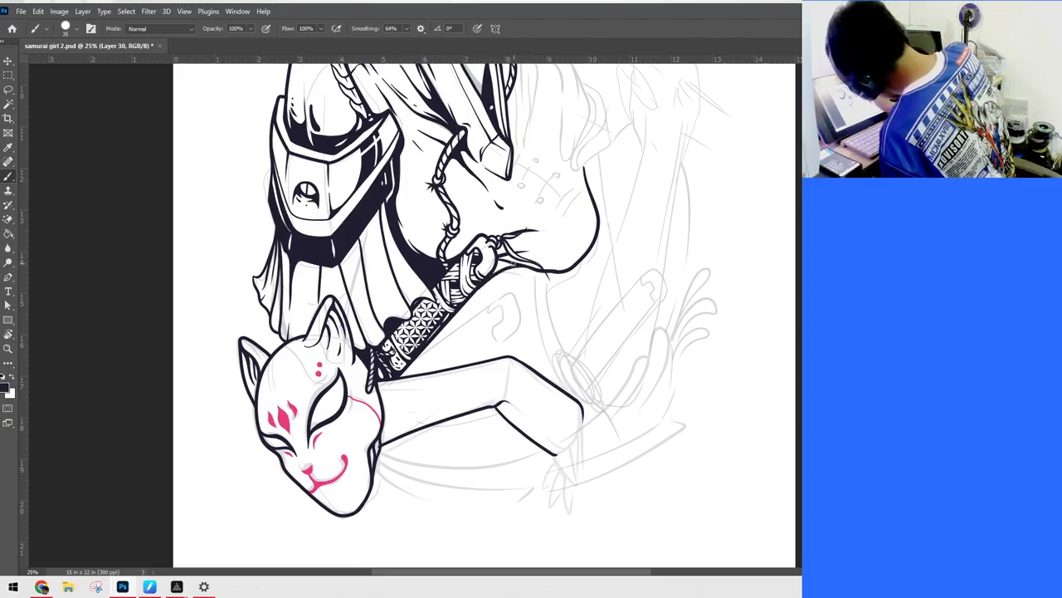
left_click_drag(495, 263, 518, 265)
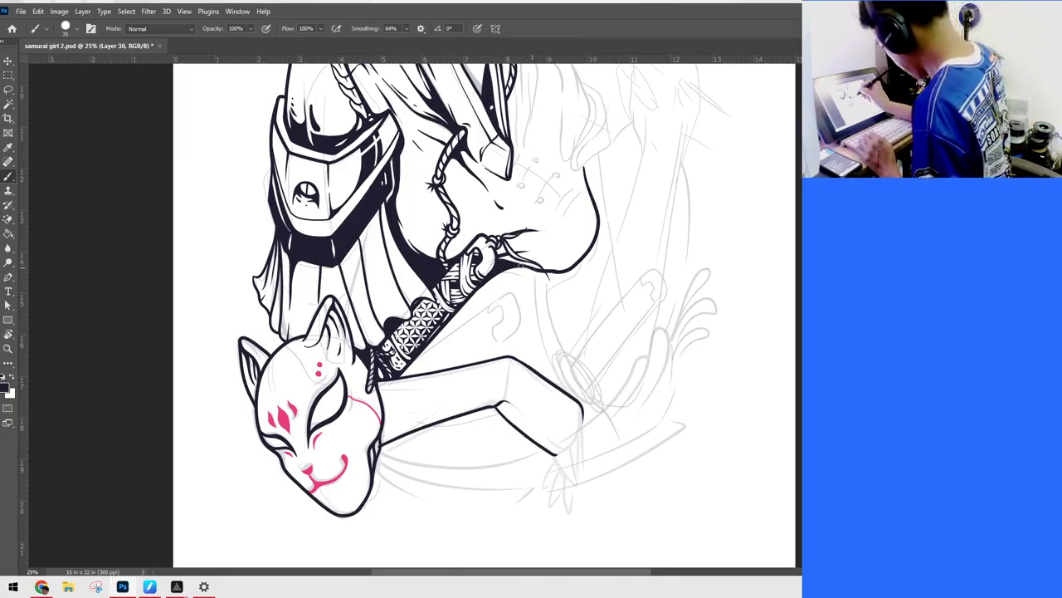
mouse_move(521, 265)
left_mouse_down()
mouse_move(482, 282)
mouse_move(395, 380)
left_mouse_up()
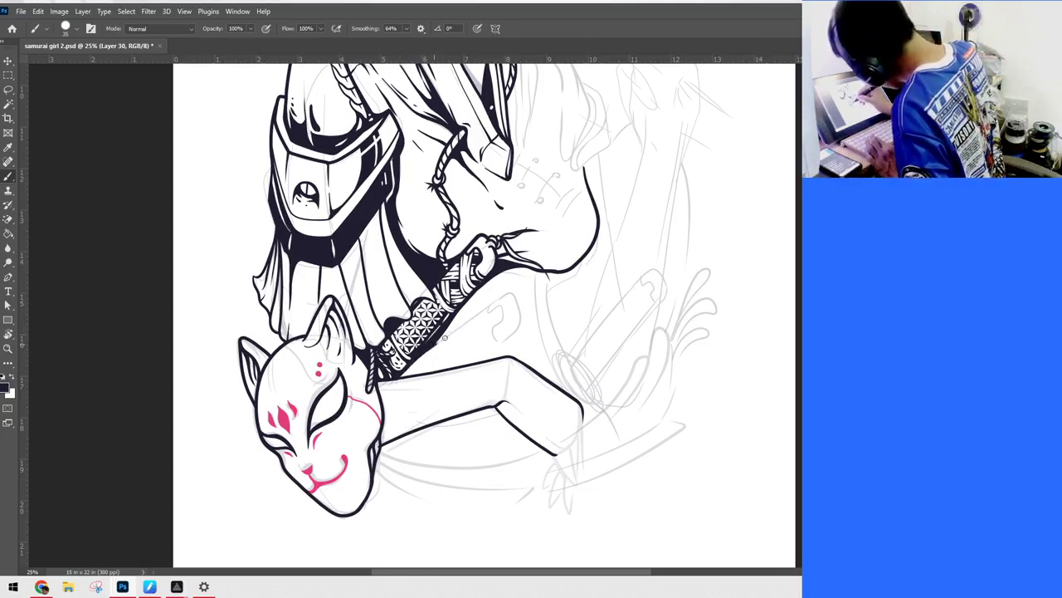
left_click_drag(444, 338, 500, 294)
key("ctrl+z")
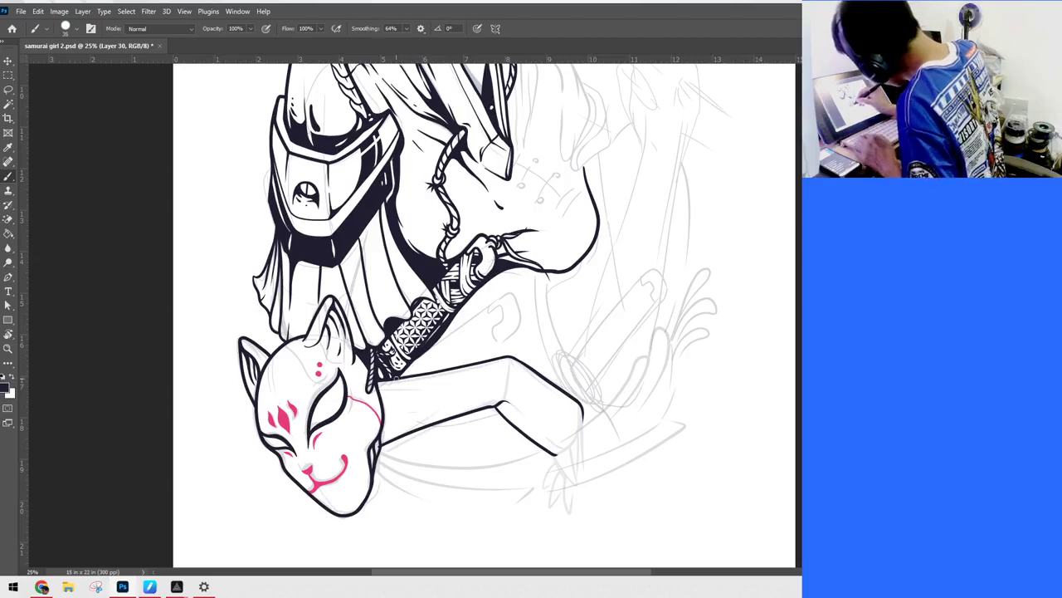
Step: Ink the rounded form between the hilt and the bent form, and fill the dark shadow beneath it
mouse_move(408, 365)
left_mouse_down()
mouse_move(502, 296)
mouse_move(524, 314)
mouse_move(523, 332)
mouse_move(475, 359)
left_mouse_up()
left_click_drag(722, 349, 730, 203)
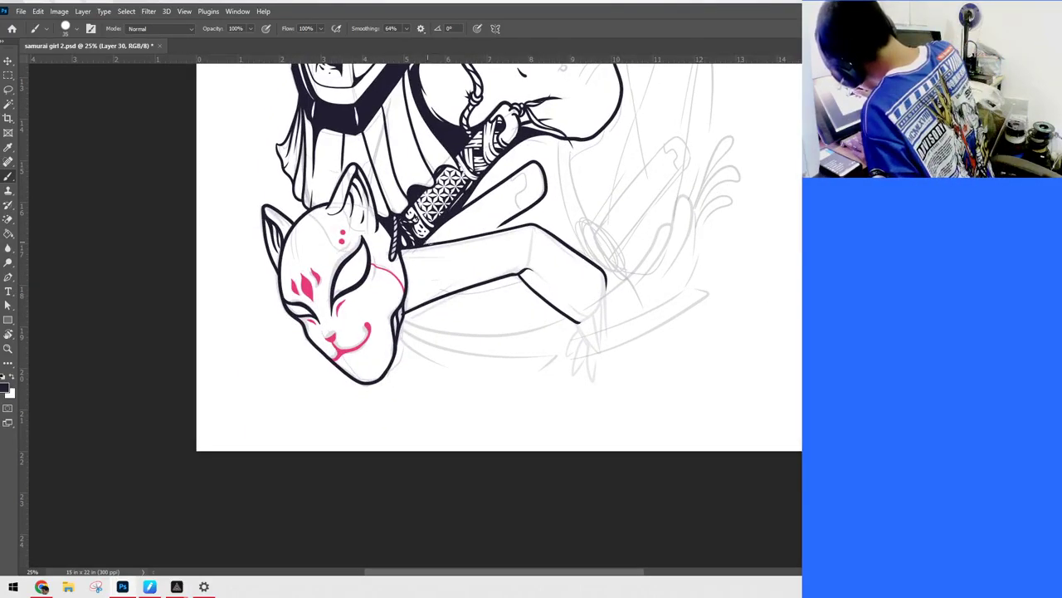
left_click_drag(453, 242, 505, 225)
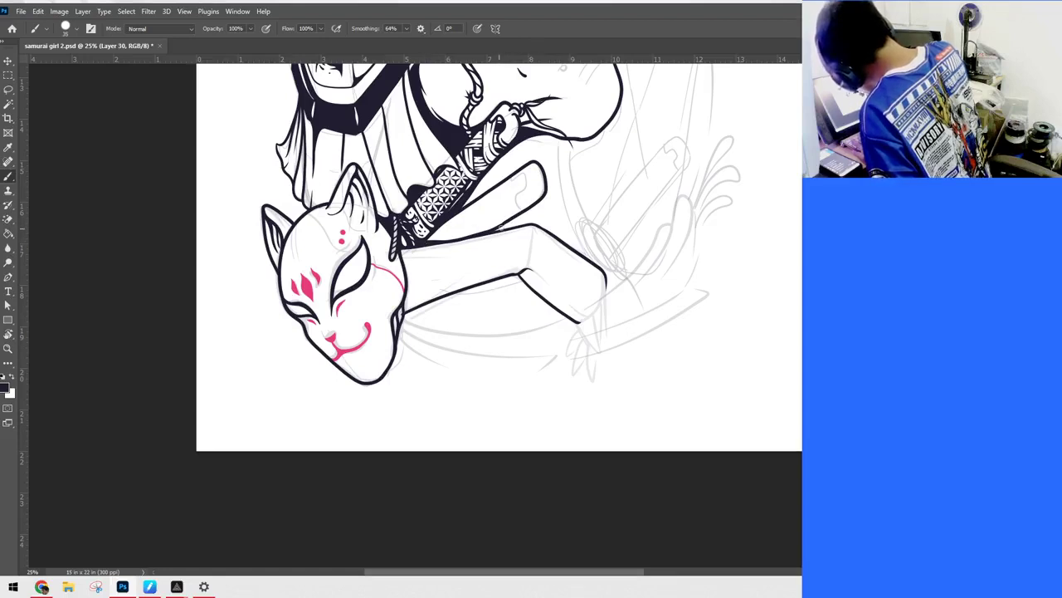
mouse_move(536, 203)
left_mouse_down()
mouse_move(491, 233)
mouse_move(539, 208)
mouse_move(501, 227)
mouse_move(539, 205)
left_mouse_up()
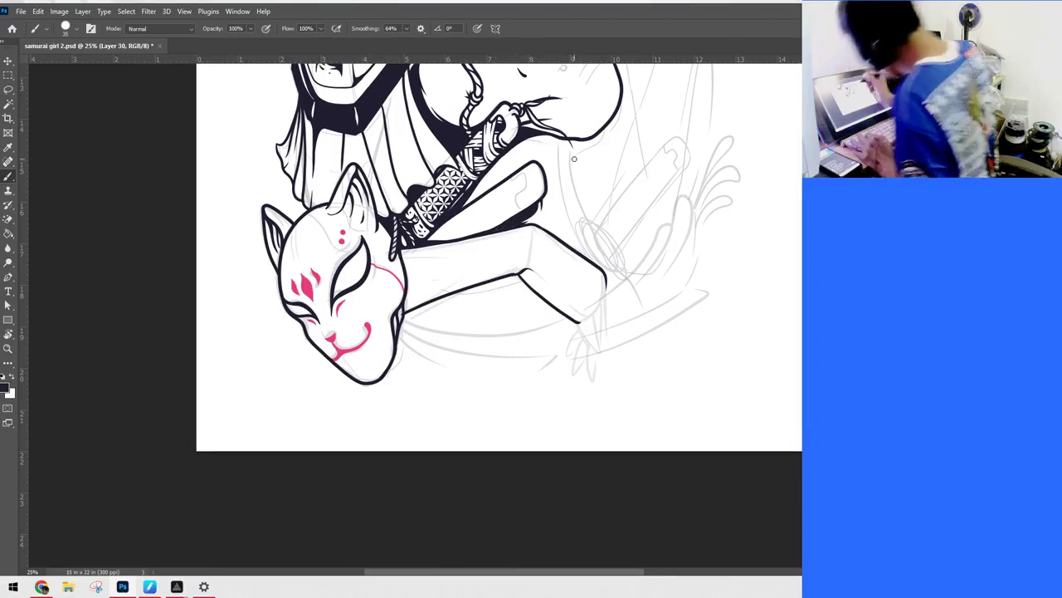
left_click_drag(650, 309, 603, 392)
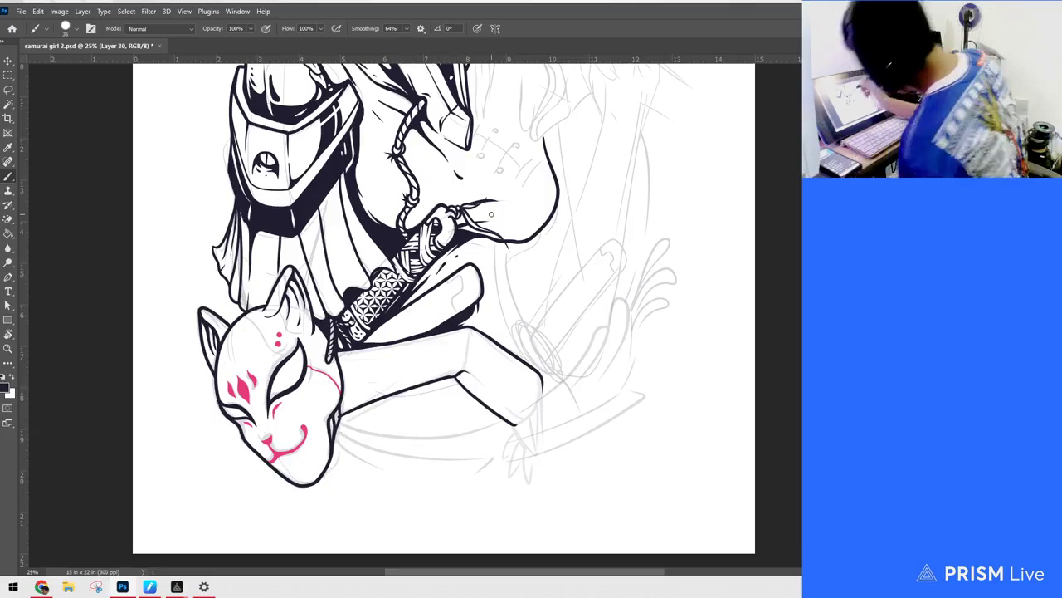
key("ctrl+minus")
key("ctrl+minus")
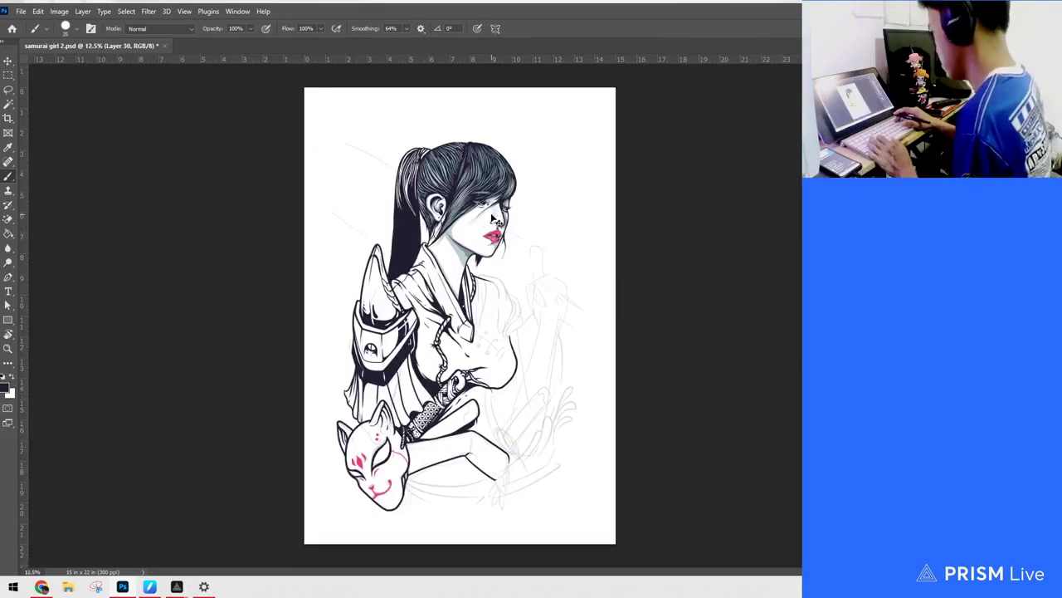
Step: Ink the lower edge of the sash's top fold beneath the chest, and undo the stroke outlining the fold below it
key("ctrl+plus")
key("ctrl+plus")
left_click_drag(687, 359, 704, 175)
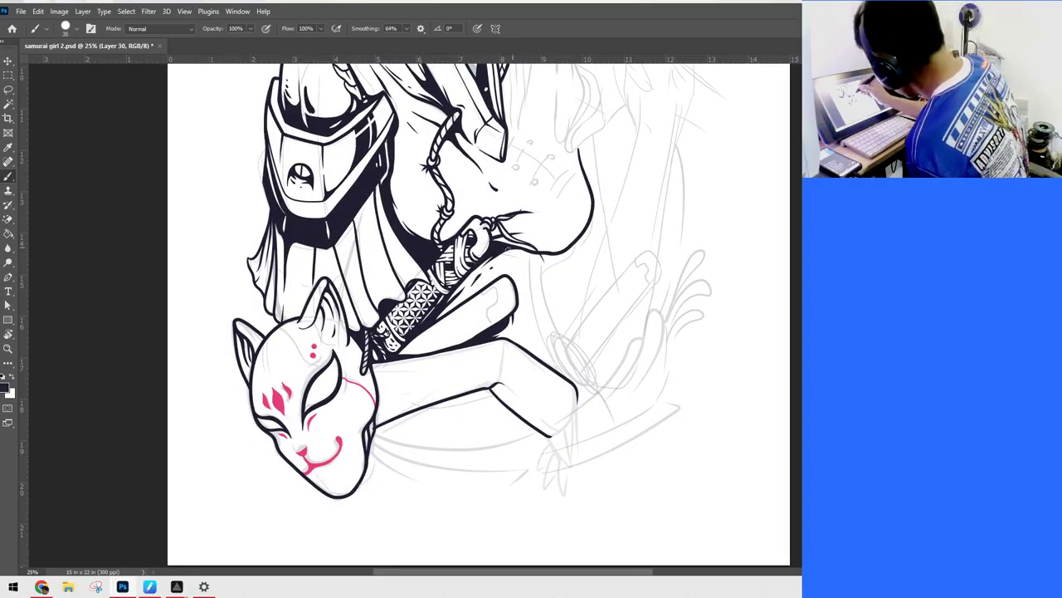
mouse_move(468, 272)
left_mouse_down()
mouse_move(546, 272)
mouse_move(545, 272)
left_mouse_up()
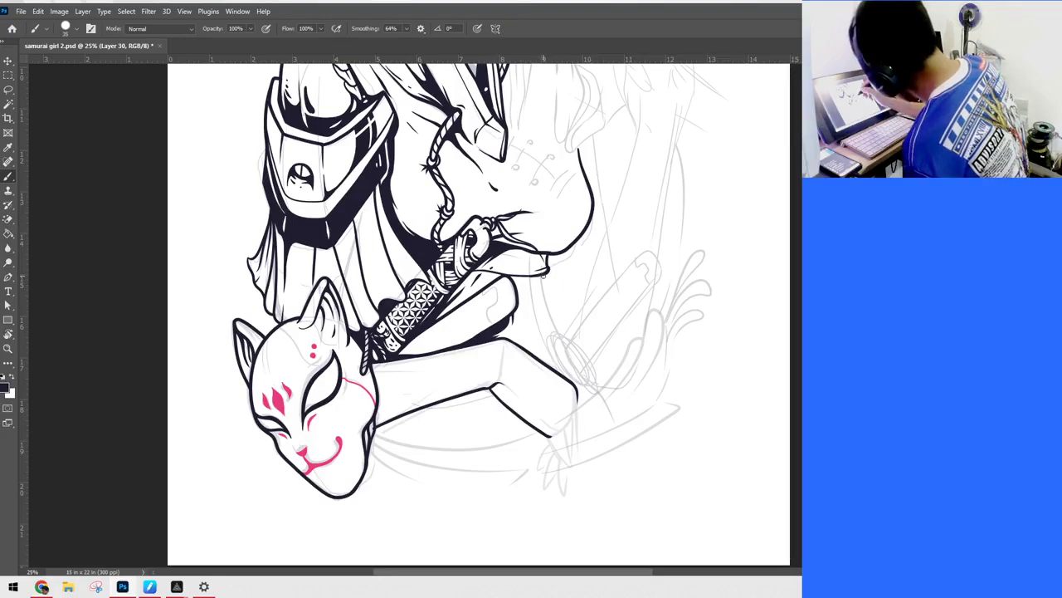
mouse_move(545, 271)
left_mouse_down()
mouse_move(548, 299)
mouse_move(518, 309)
left_mouse_up()
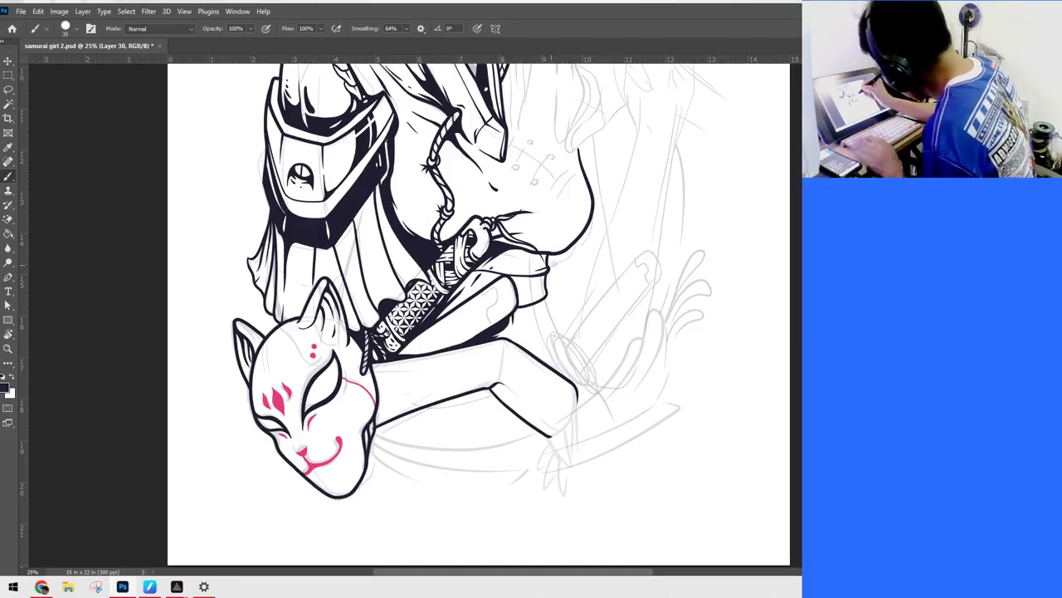
key("ctrl+z")
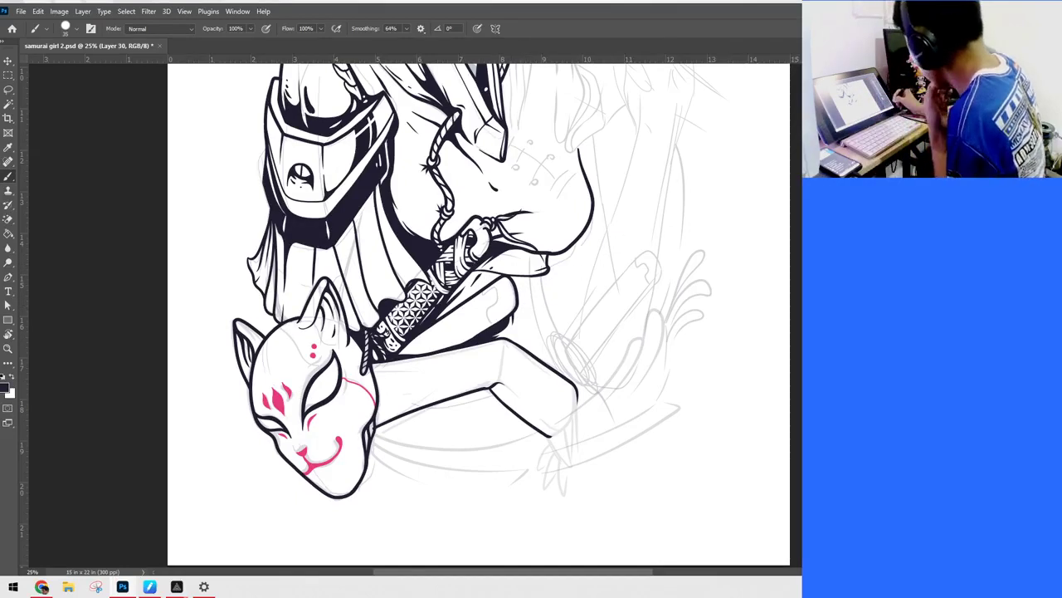
Step: On a new layer, ink the sash's second fold beside the rounded form, adding its inner crease lines and the shadow under the chest
key("ctrl+shift+alt+n")
mouse_move(546, 272)
left_mouse_down()
mouse_move(547, 299)
mouse_move(513, 303)
left_mouse_up()
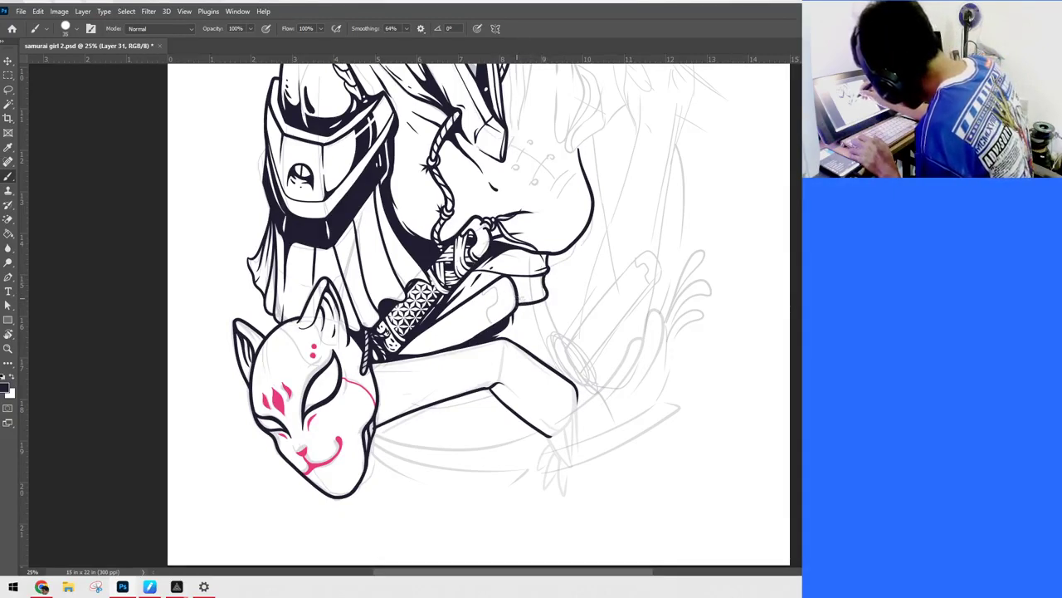
left_click_drag(517, 298, 539, 297)
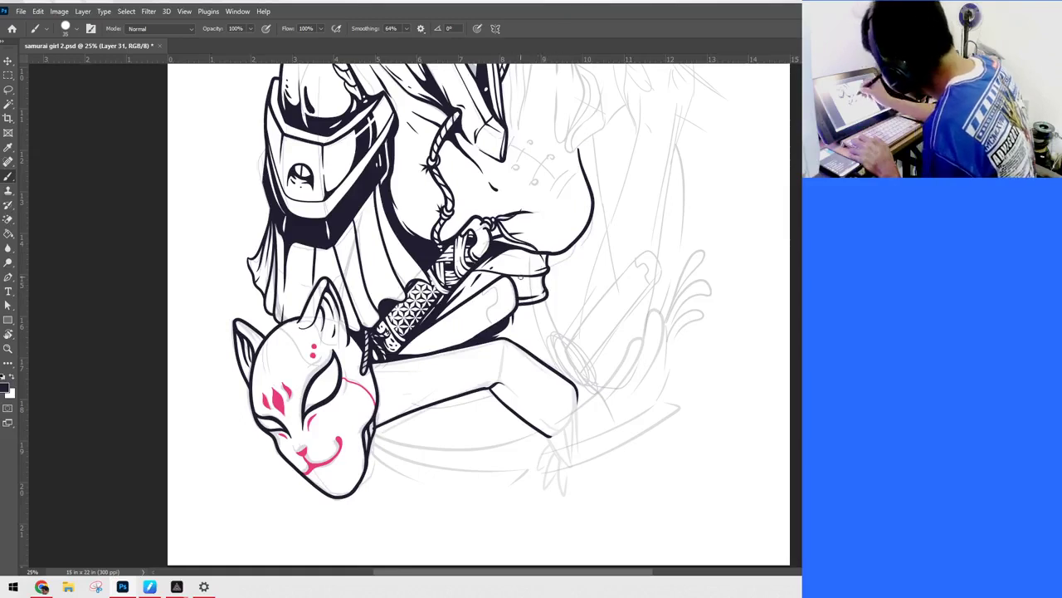
left_click_drag(523, 278, 515, 295)
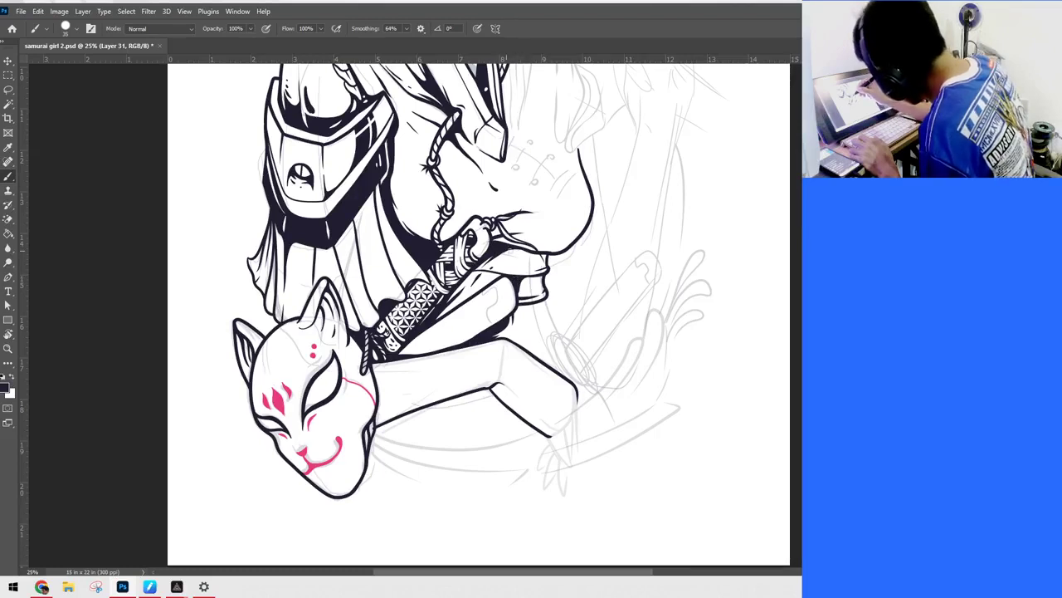
left_click_drag(506, 254, 524, 247)
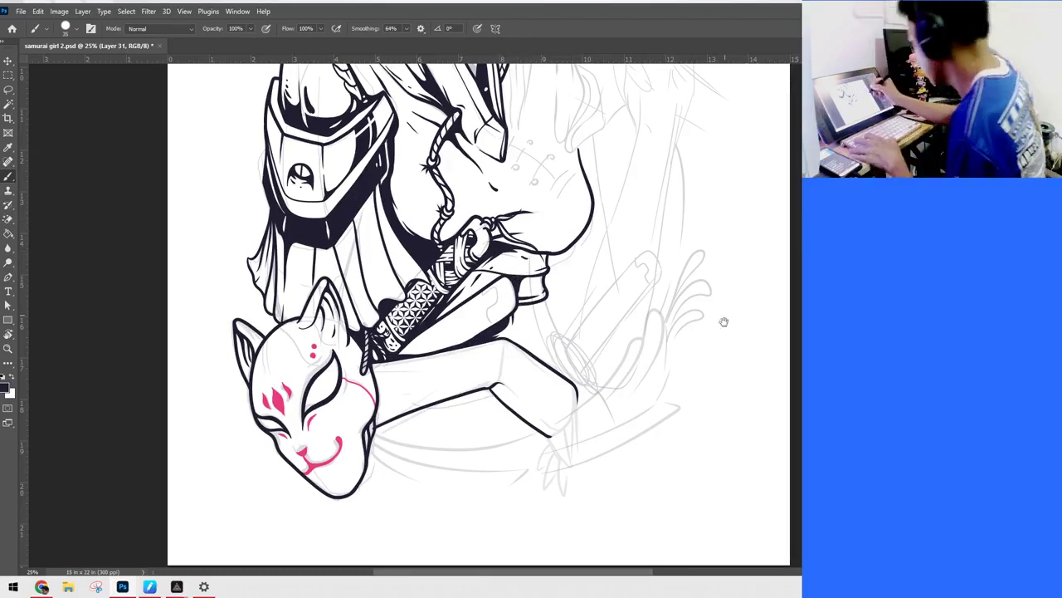
Step: Ink the lower folds of the sash down to the bent form, flaring the bottom fold outward at the waist
left_click_drag(723, 320, 742, 432)
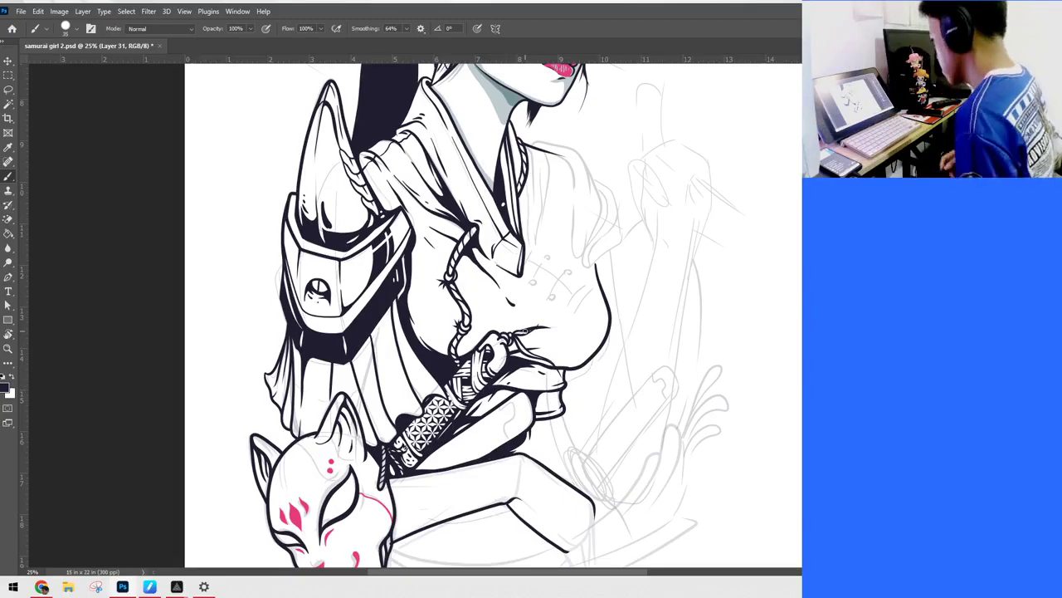
key("ctrl+minus")
key("ctrl+minus")
key("ctrl+plus")
key("ctrl+plus")
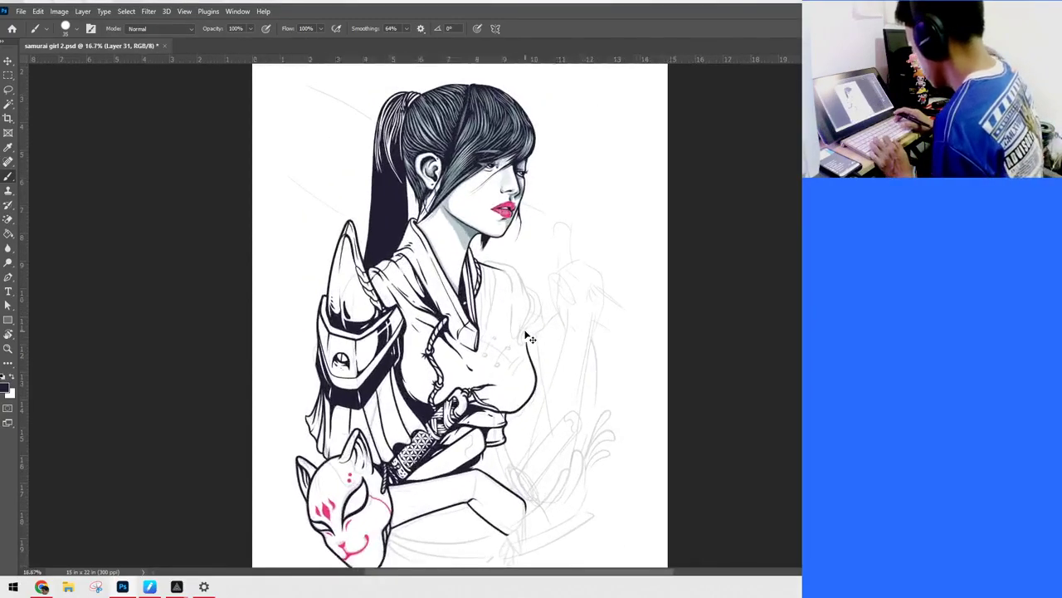
left_click_drag(624, 269, 631, 166)
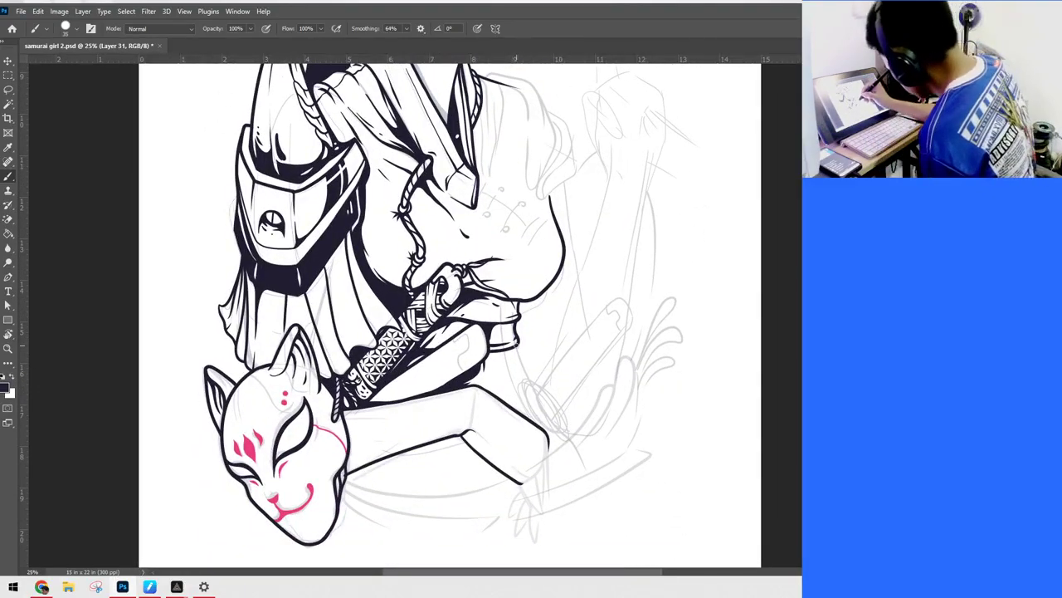
mouse_move(516, 342)
left_mouse_down()
mouse_move(525, 373)
mouse_move(503, 375)
mouse_move(524, 362)
left_mouse_up()
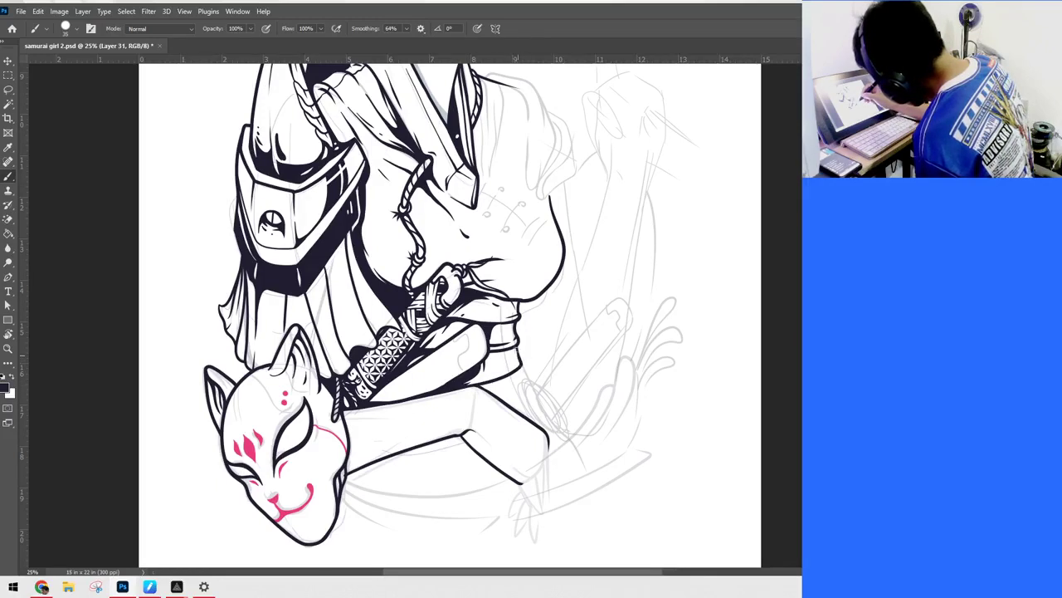
left_click_drag(483, 379, 522, 356)
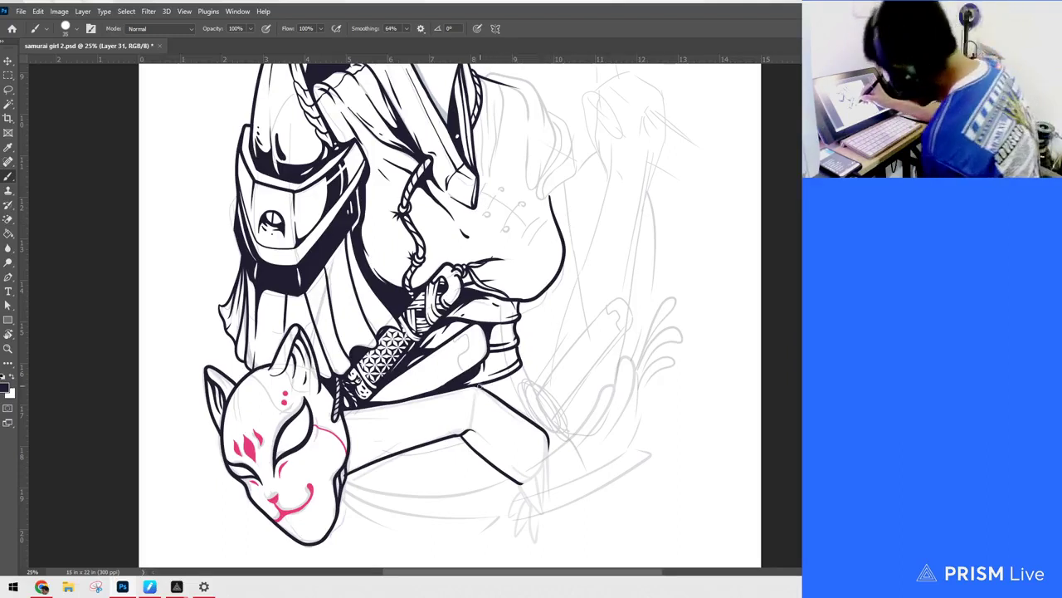
left_click_drag(479, 385, 527, 385)
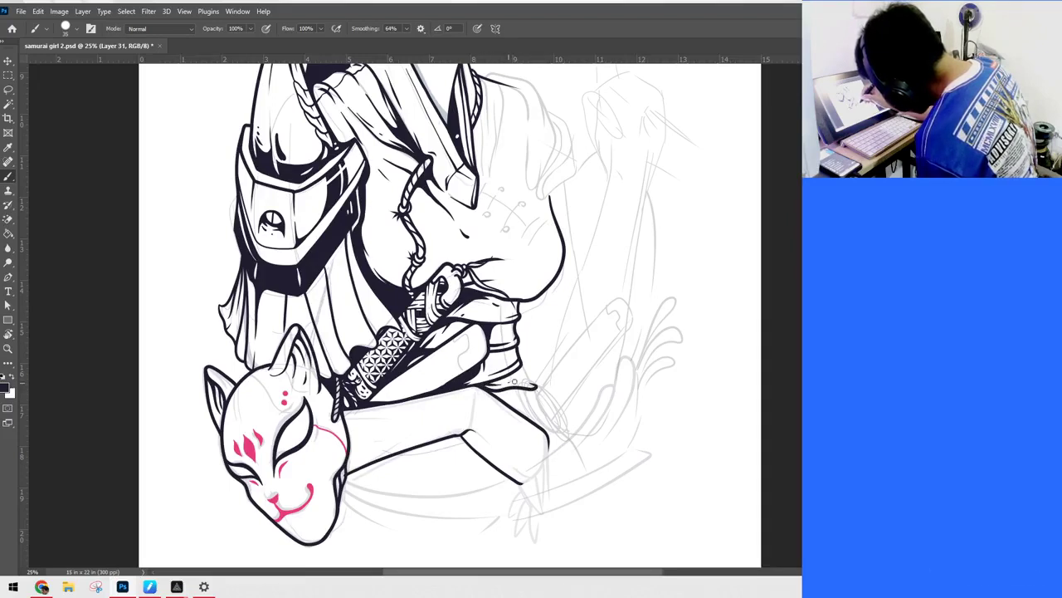
left_click_drag(519, 365, 537, 390)
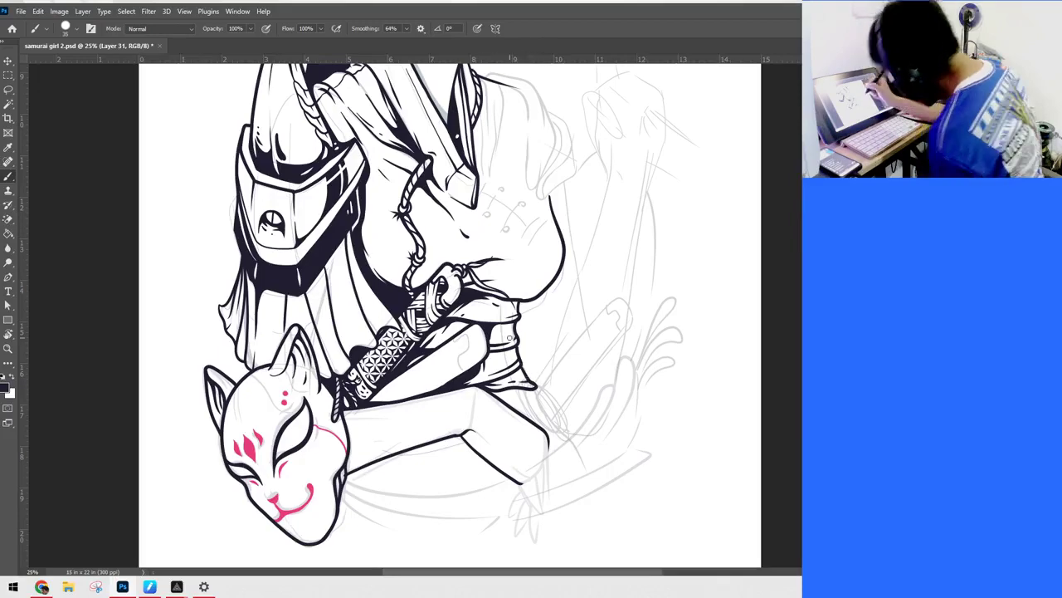
Step: Add short crease marks inside the sash's top fold with a size 25 brush
key("ctrl+minus")
key("ctrl+minus")
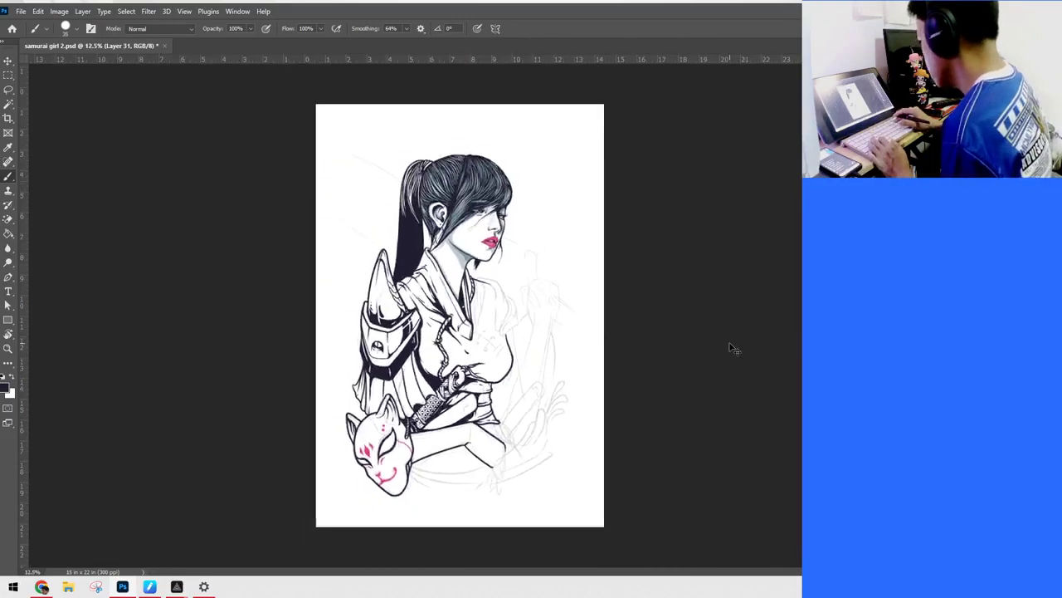
key("ctrl+minus")
key("ctrl+plus")
key("ctrl+plus")
key("ctrl+plus")
key("ctrl+plus")
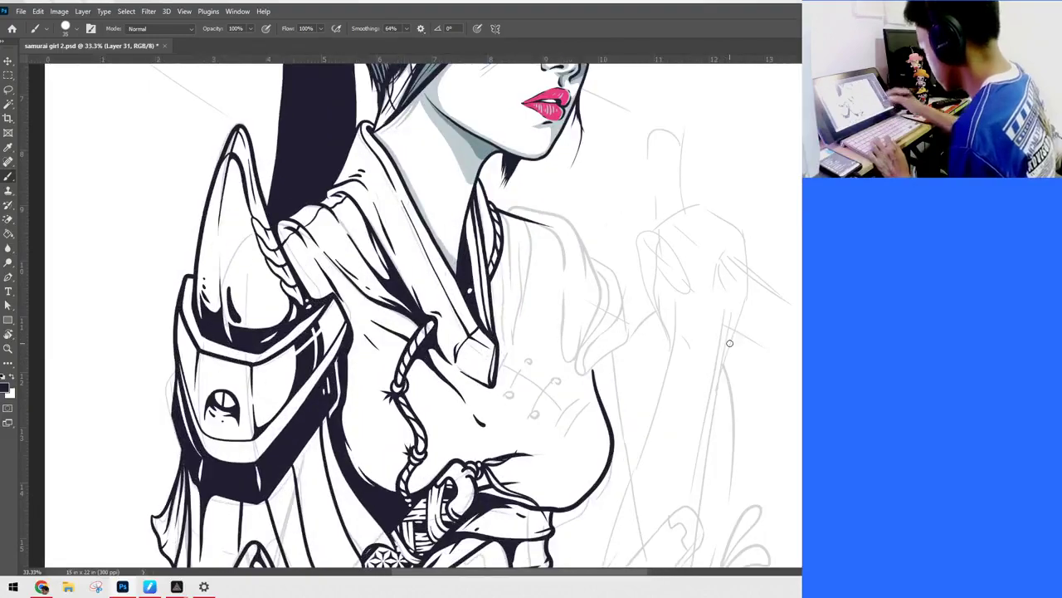
left_click_drag(628, 400, 603, 265)
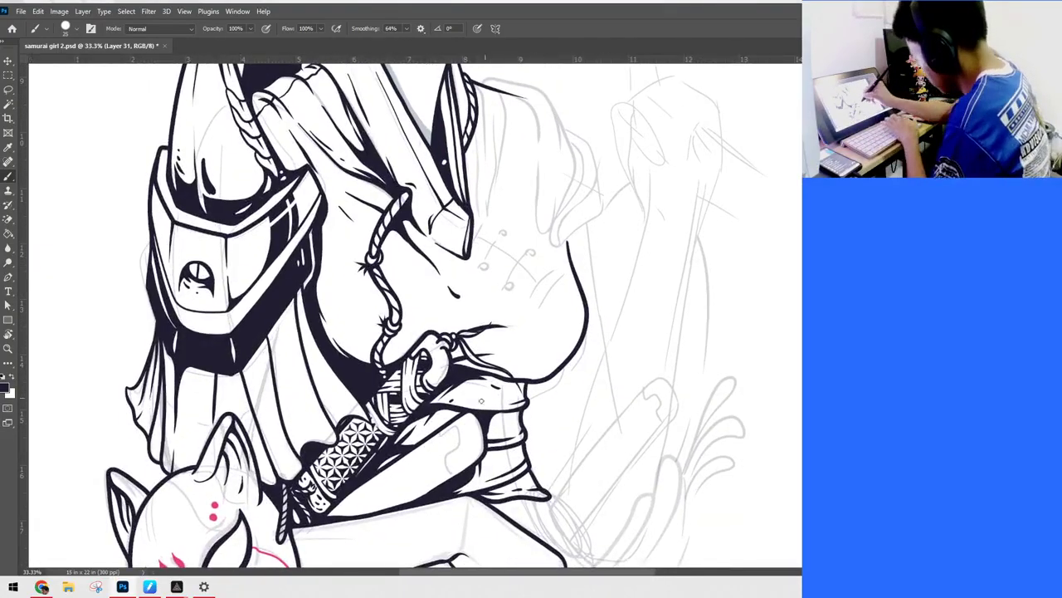
left_click_drag(463, 400, 498, 405)
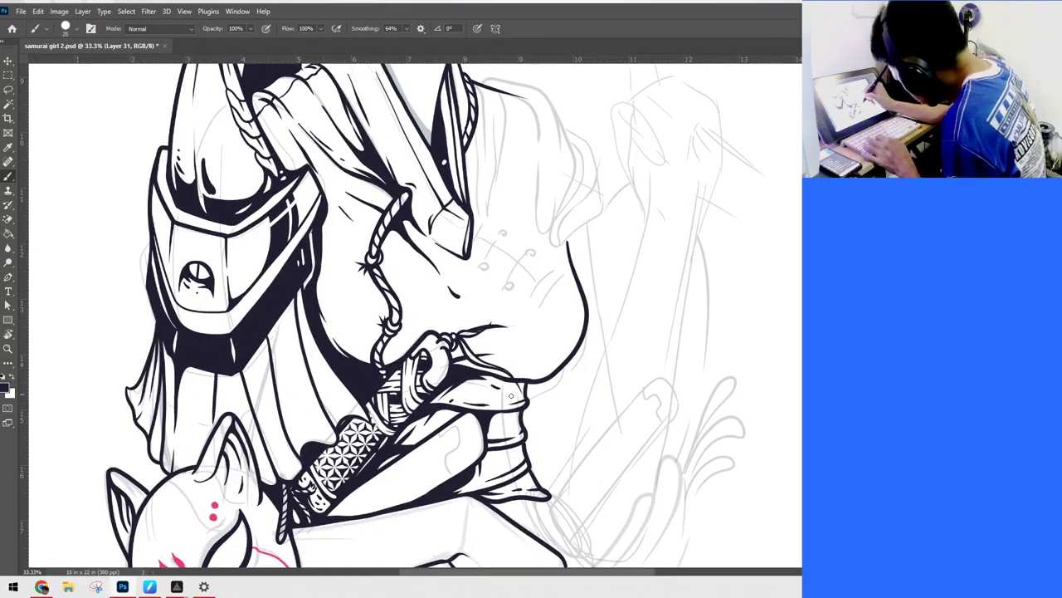
Step: With a size 30 brush, ink a double curved band around the rounded form's end and the dividing lines inside the end
left_click_drag(684, 299, 628, 500)
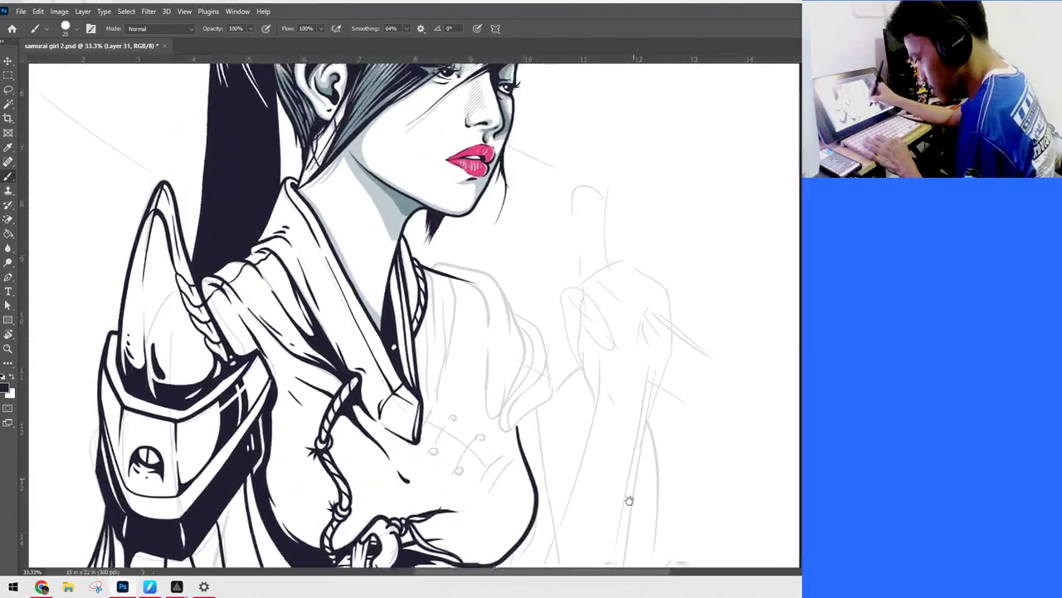
mouse_move(657, 253)
left_mouse_down()
mouse_move(642, 398)
mouse_move(637, 316)
left_mouse_up()
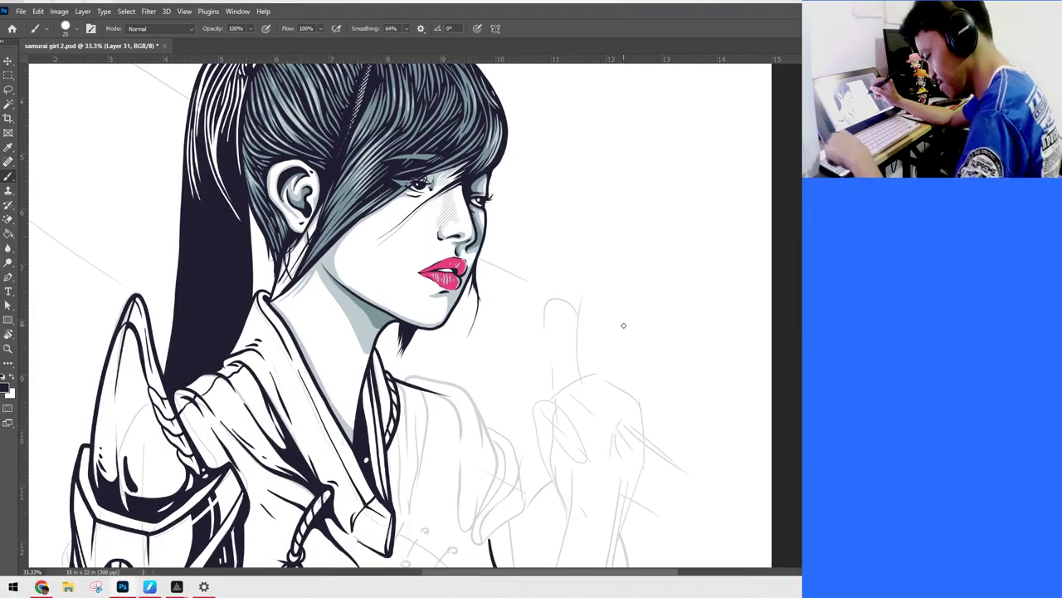
mouse_move(644, 398)
left_mouse_down()
mouse_move(694, 208)
mouse_move(697, 290)
left_mouse_up()
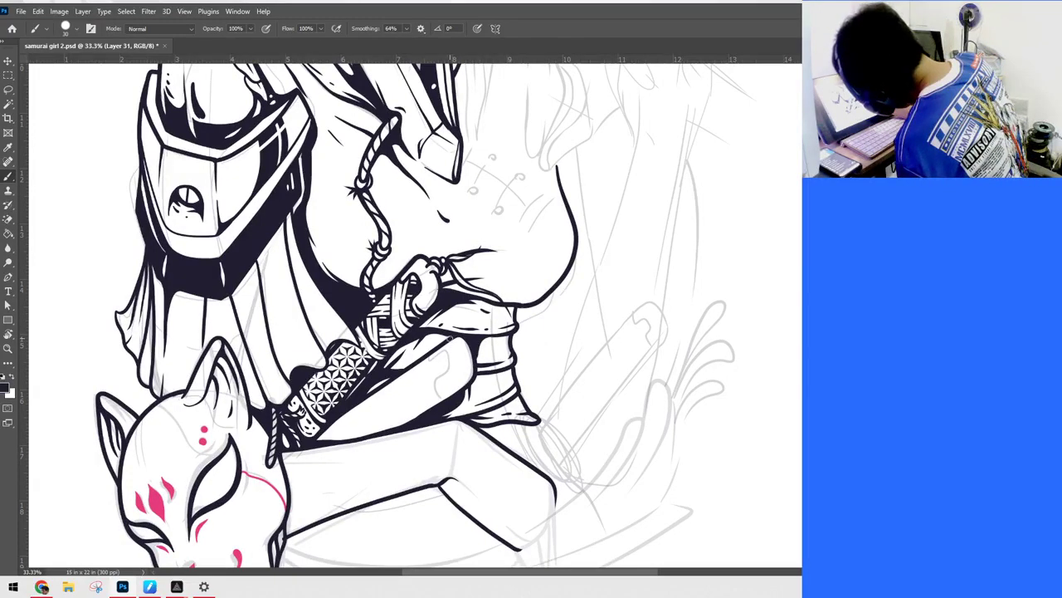
mouse_move(437, 349)
left_mouse_down()
mouse_move(432, 386)
mouse_move(455, 403)
left_mouse_up()
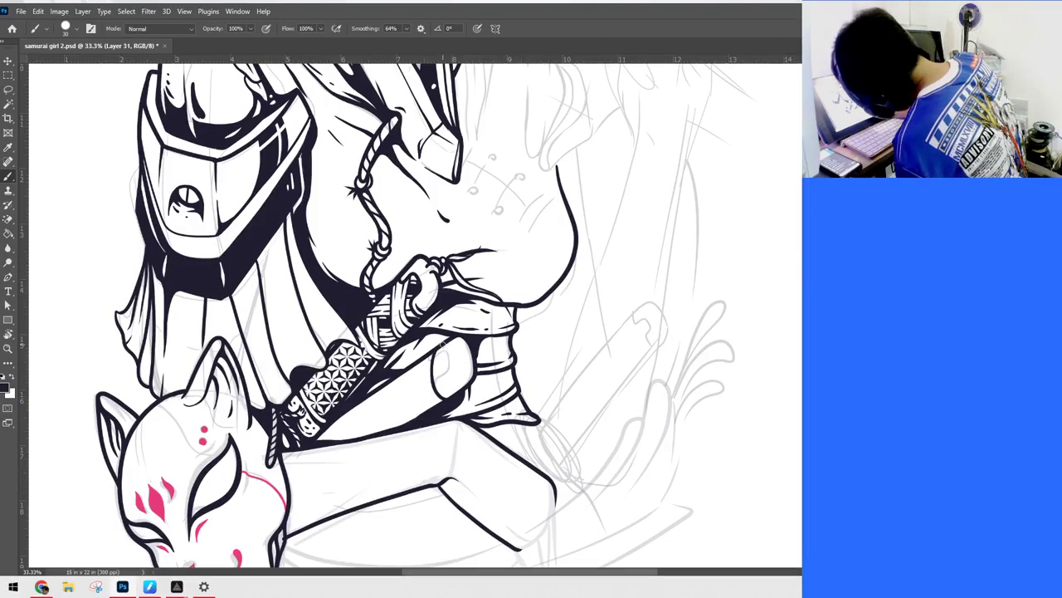
mouse_move(439, 344)
left_mouse_down()
mouse_move(441, 388)
mouse_move(453, 402)
left_mouse_up()
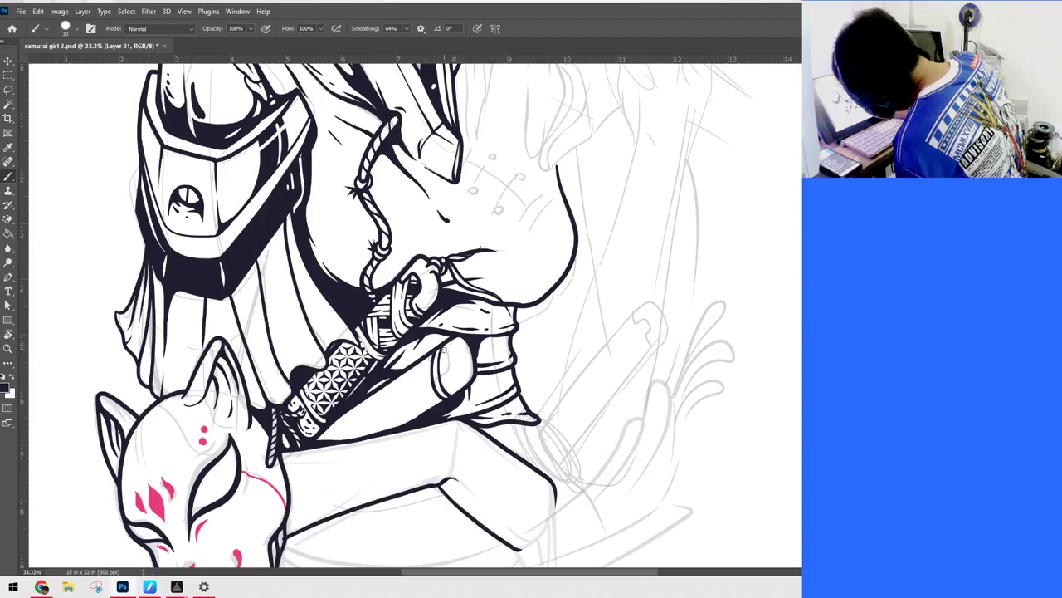
left_click_drag(440, 355, 467, 344)
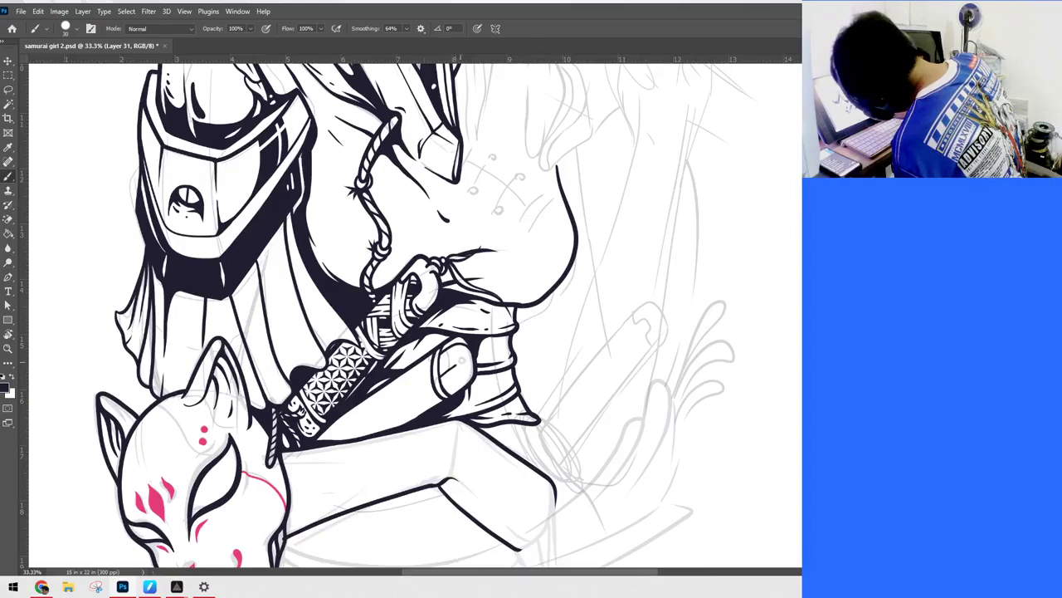
left_click_drag(455, 359, 476, 374)
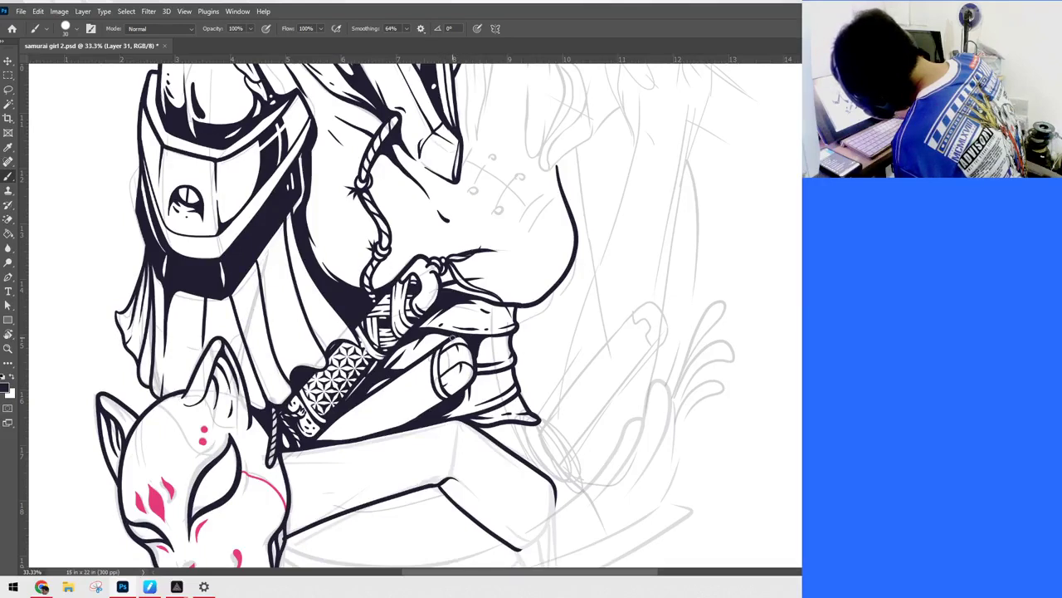
Step: Thicken the curved band and inner contour at the rounded form's end with dark shading strokes
left_click_drag(444, 350, 440, 387)
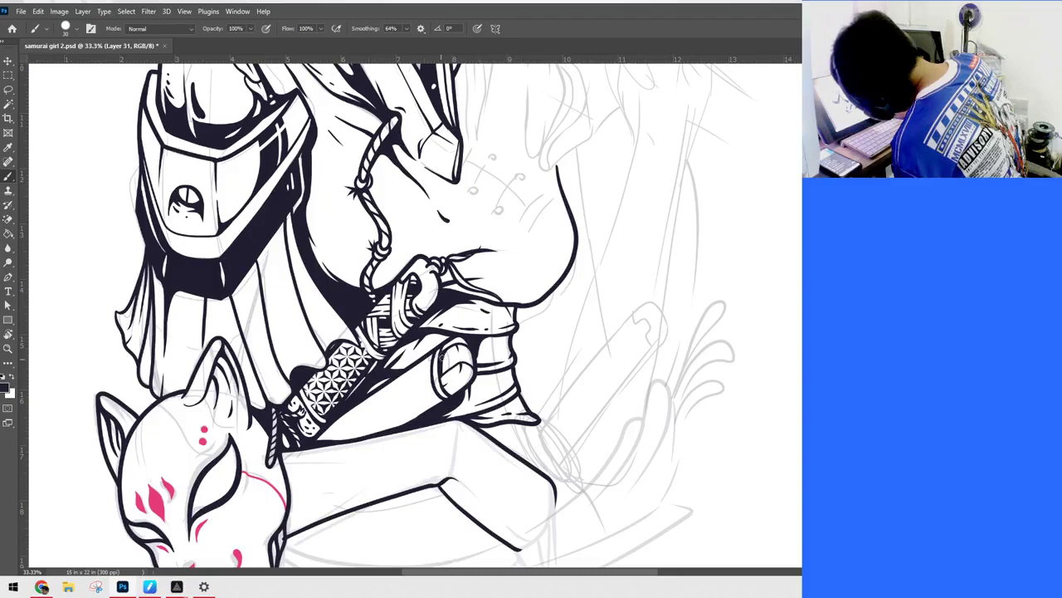
left_click_drag(445, 353, 448, 372)
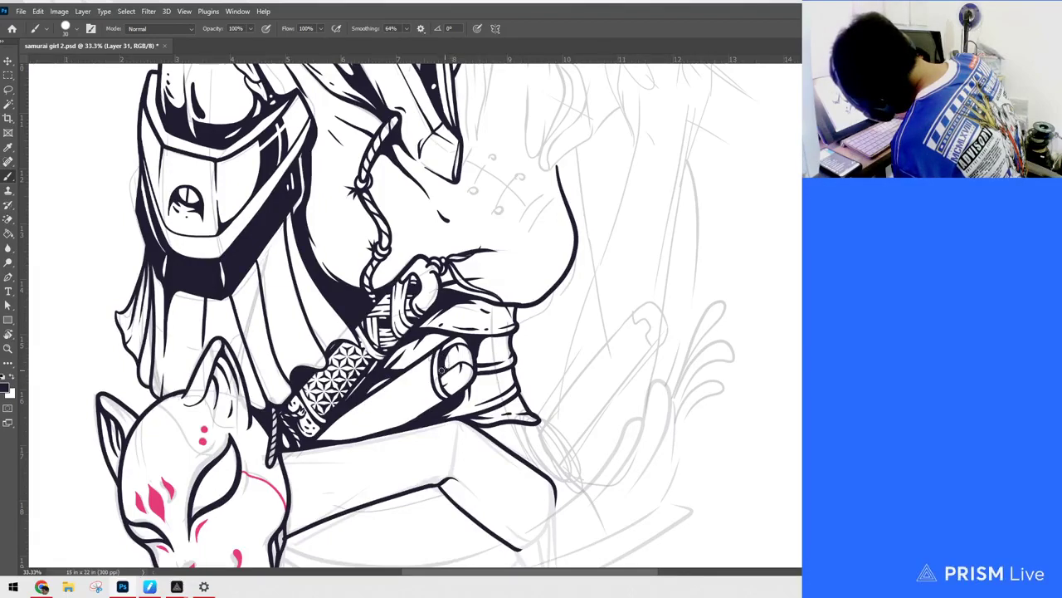
mouse_move(444, 370)
left_mouse_down()
mouse_move(456, 387)
mouse_move(440, 377)
mouse_move(442, 389)
left_mouse_up()
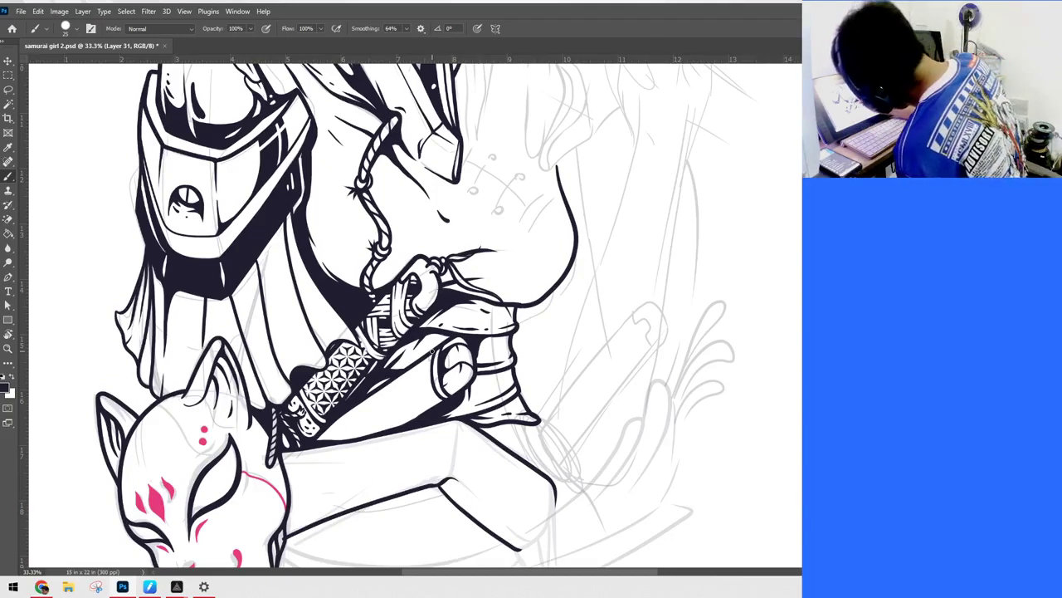
Step: Ink curved wrap lines across the wrapped rounded form, next to its banded end, with a size 25 brush
mouse_move(431, 352)
left_mouse_down()
mouse_move(419, 392)
mouse_move(440, 411)
left_mouse_up()
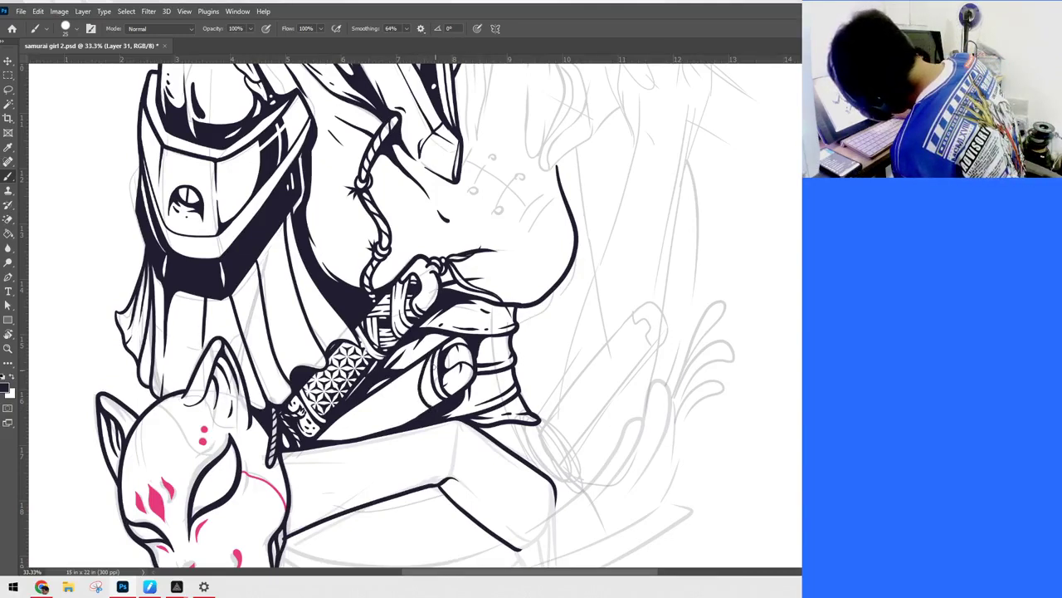
left_click_drag(435, 352, 432, 410)
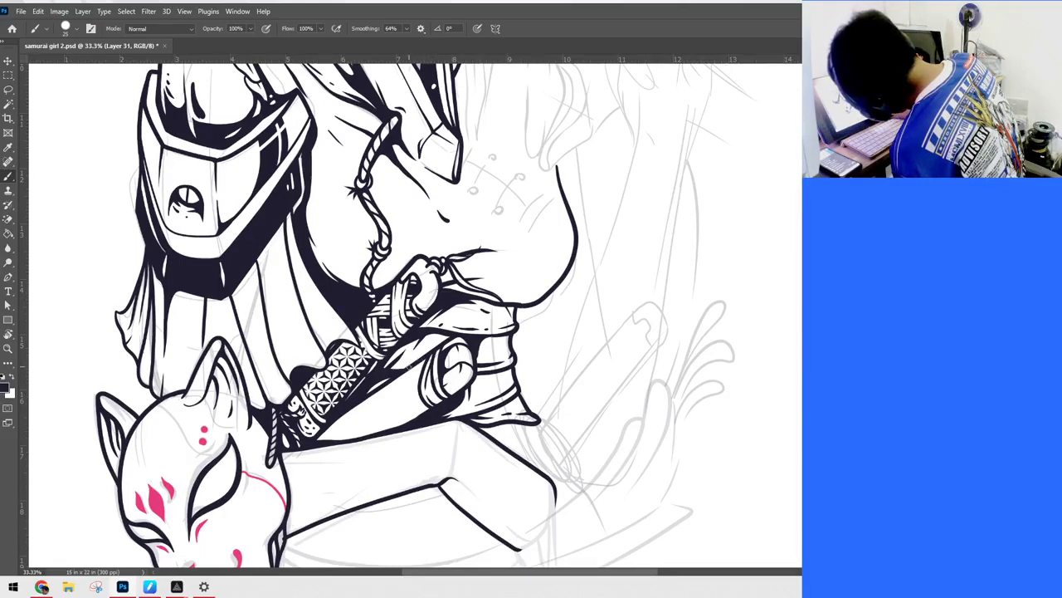
mouse_move(414, 364)
left_mouse_down()
mouse_move(426, 403)
mouse_move(402, 406)
mouse_move(426, 417)
left_mouse_up()
left_click_drag(410, 367, 405, 394)
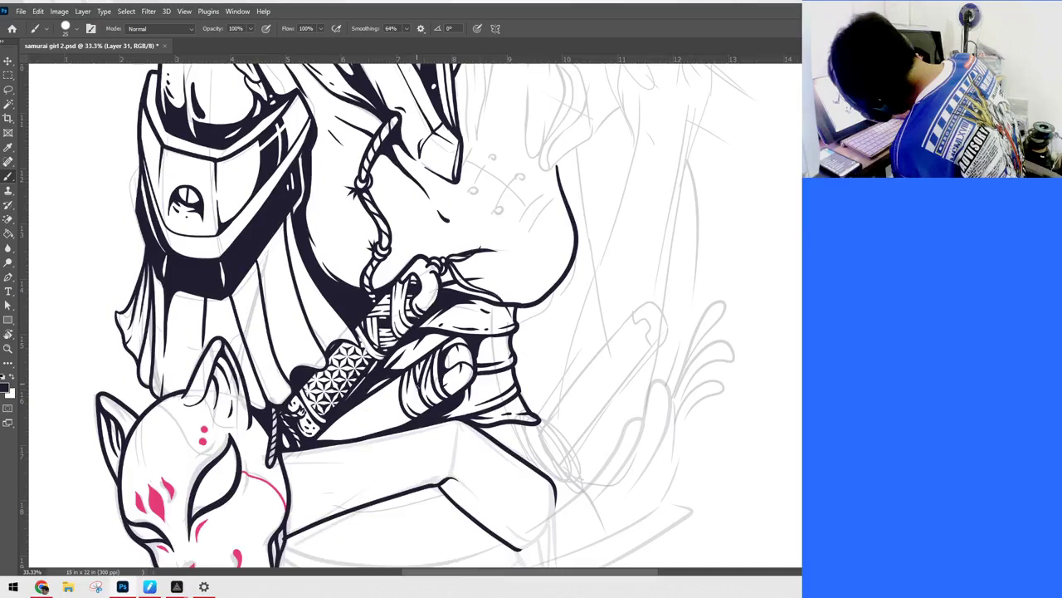
left_click_drag(412, 390, 426, 408)
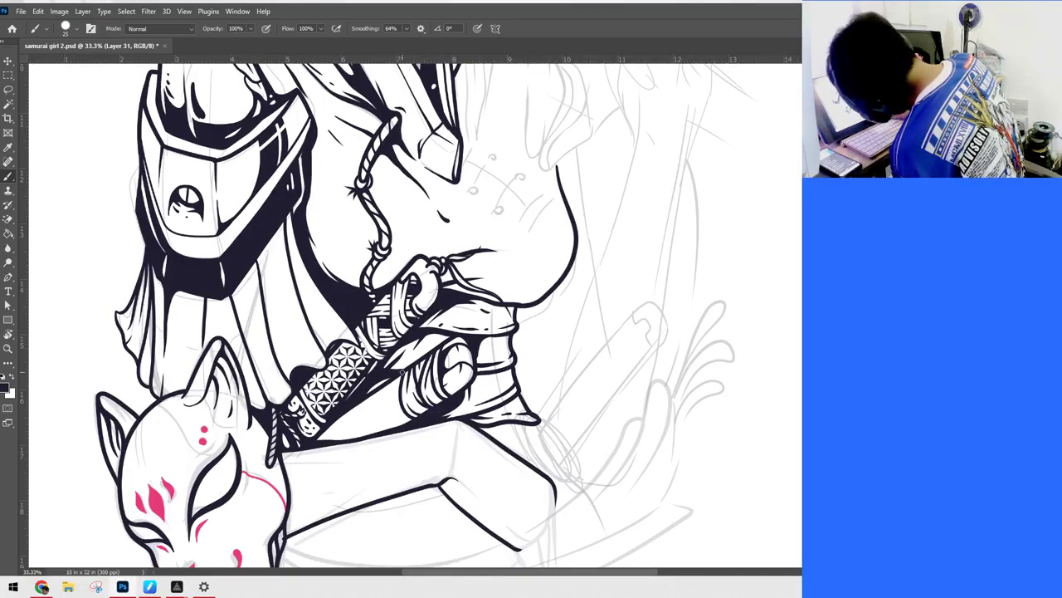
Step: Continue the curved wrapping lines along the rest of the rounded form down to its narrow end beneath the sword hilt
mouse_move(395, 387)
left_mouse_down()
mouse_move(388, 426)
mouse_move(396, 413)
left_mouse_up()
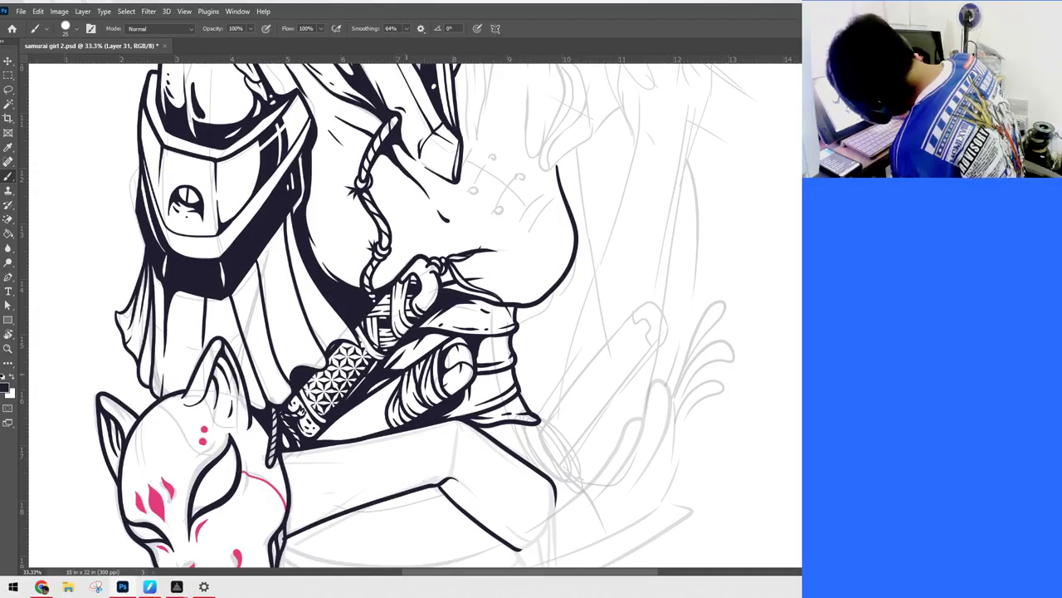
left_click_drag(386, 382, 388, 417)
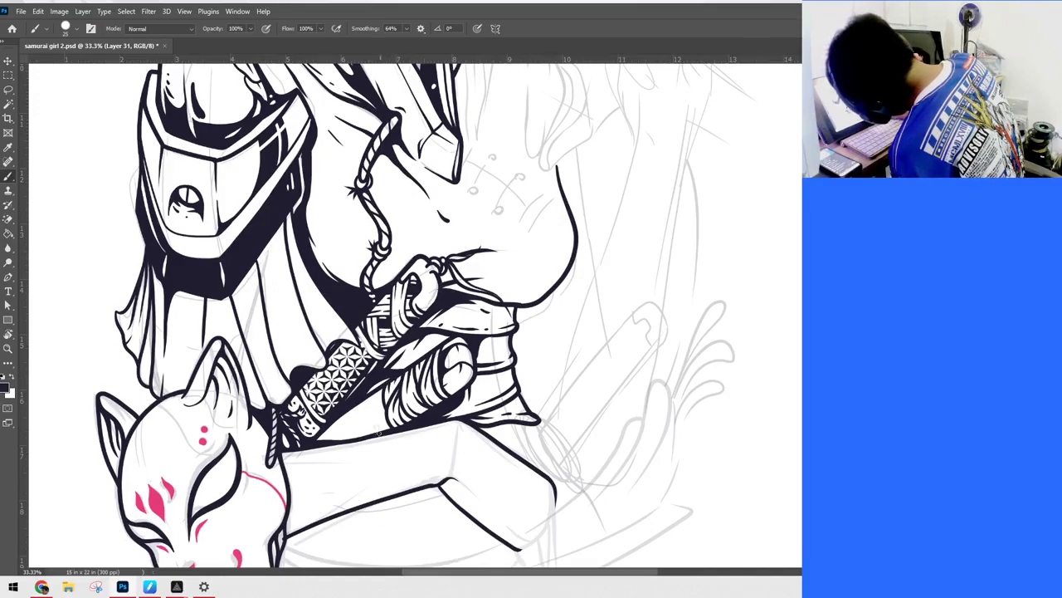
mouse_move(370, 395)
left_mouse_down()
mouse_move(365, 427)
mouse_move(378, 435)
left_mouse_up()
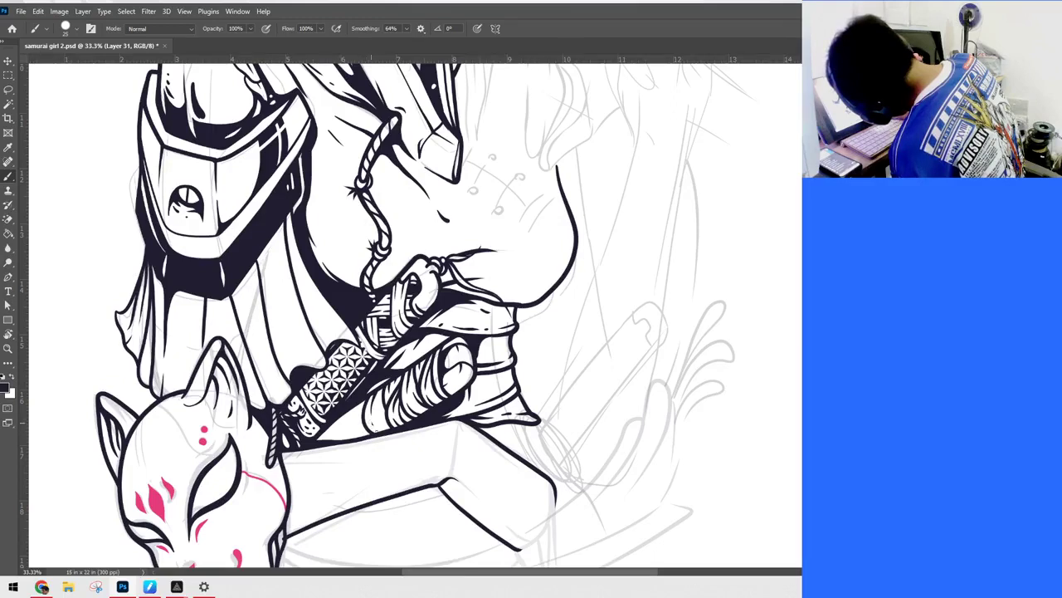
mouse_move(382, 387)
left_mouse_down()
mouse_move(387, 433)
mouse_move(350, 430)
mouse_move(354, 445)
mouse_move(356, 435)
mouse_move(343, 432)
left_mouse_up()
mouse_move(342, 425)
left_mouse_down()
mouse_move(352, 440)
mouse_move(347, 423)
mouse_move(340, 446)
mouse_move(326, 440)
left_mouse_up()
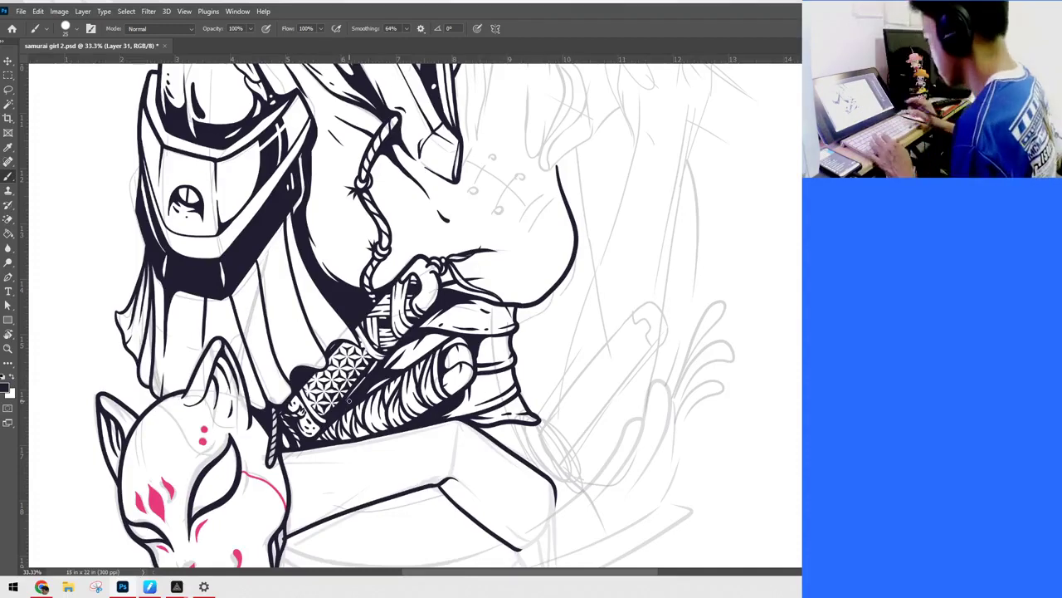
Step: Ink the wavy seam line from the collar's tip across the chest, finishing it with short crease strokes at its end
key("ctrl+minus")
key("ctrl+minus")
key("ctrl+minus")
key("ctrl+plus")
key("ctrl+plus")
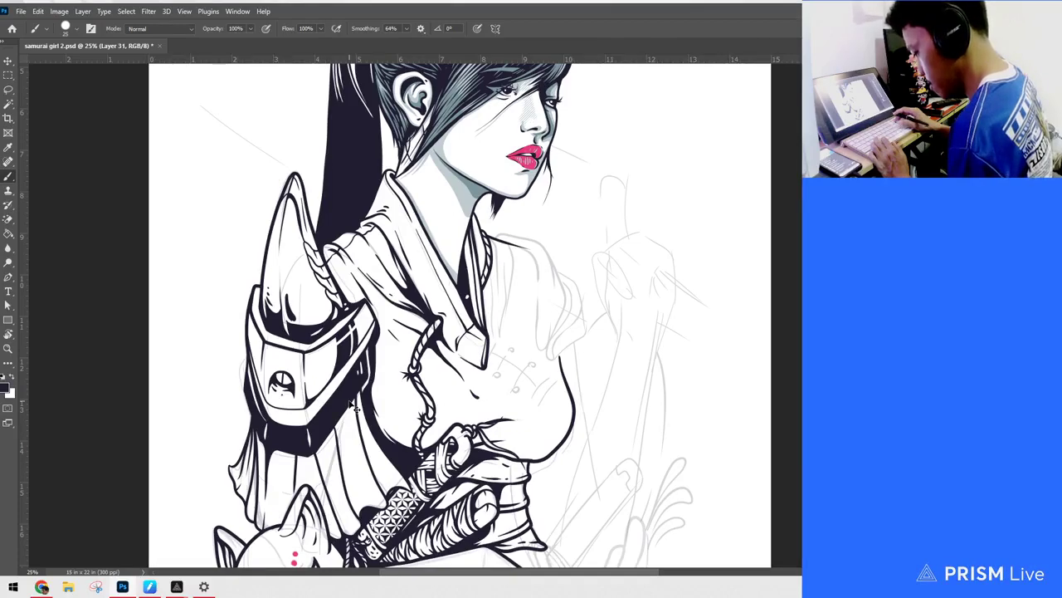
left_click_drag(711, 344, 713, 279)
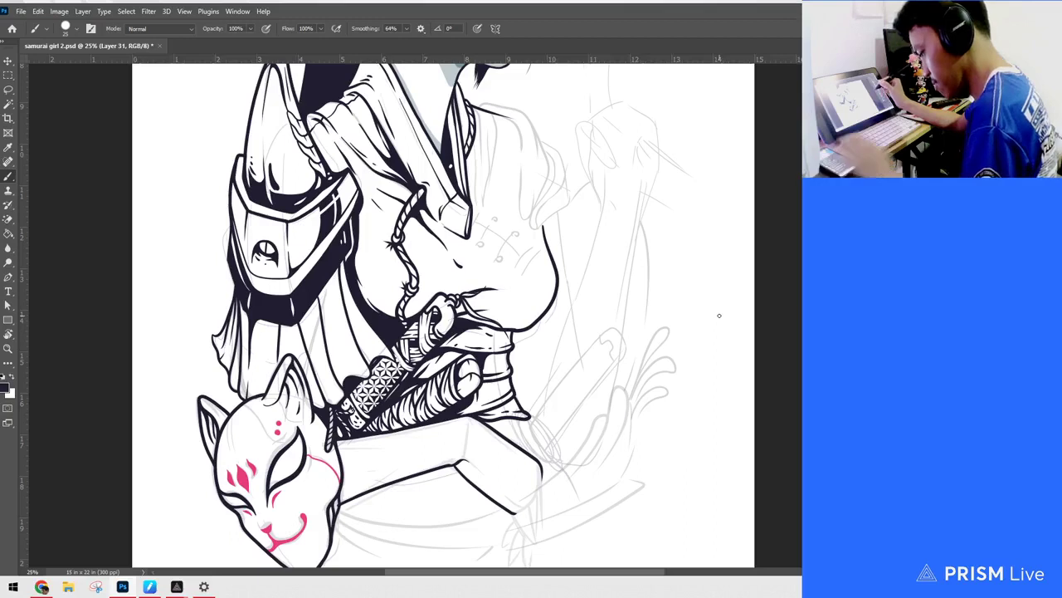
mouse_move(759, 358)
left_mouse_down()
mouse_move(747, 356)
mouse_move(747, 337)
left_mouse_up()
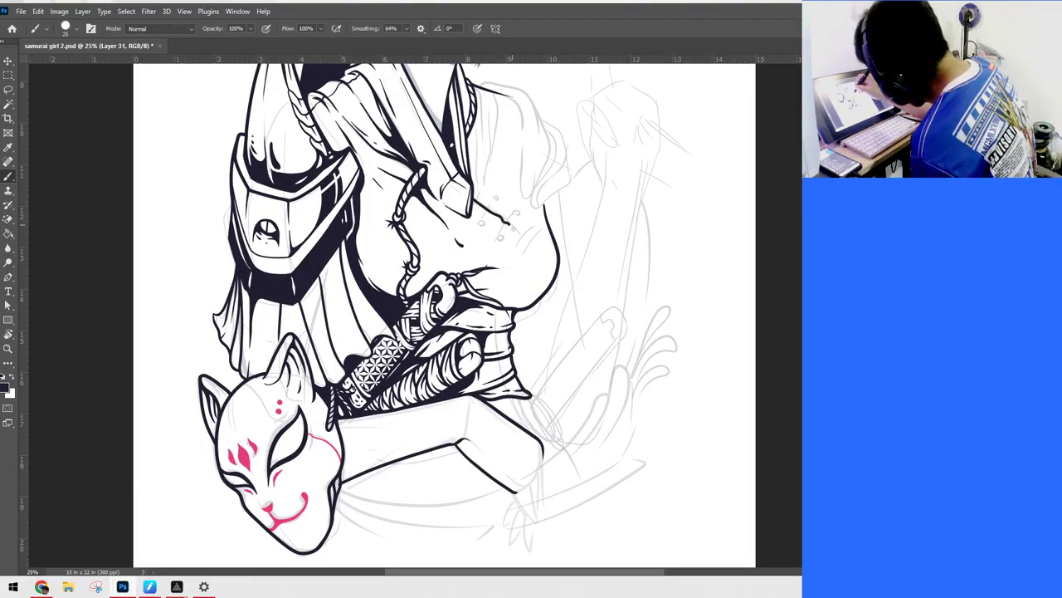
left_click_drag(509, 225, 521, 236)
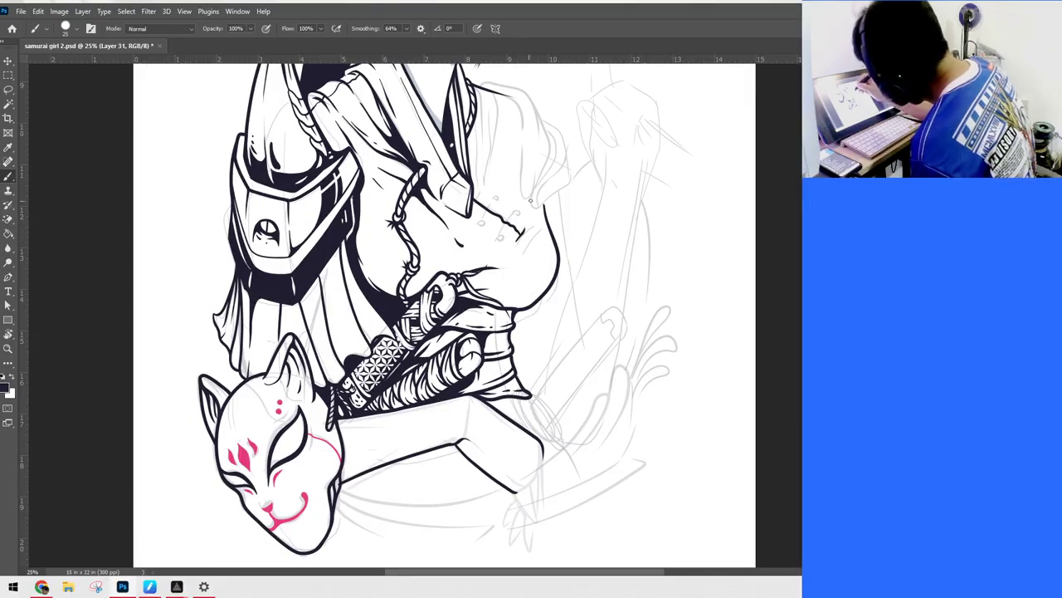
left_click_drag(521, 238, 528, 232)
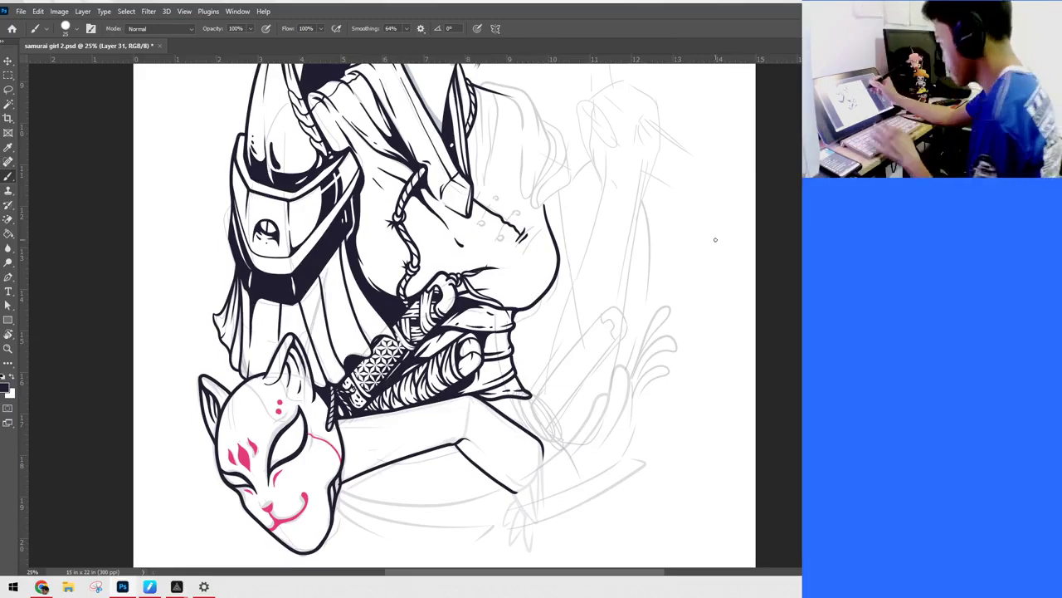
Step: With a size 35 brush, ink shading folds in the middle of the sleeve cloth hanging beneath the shoulder armor
scroll(714, 239, "up", 5)
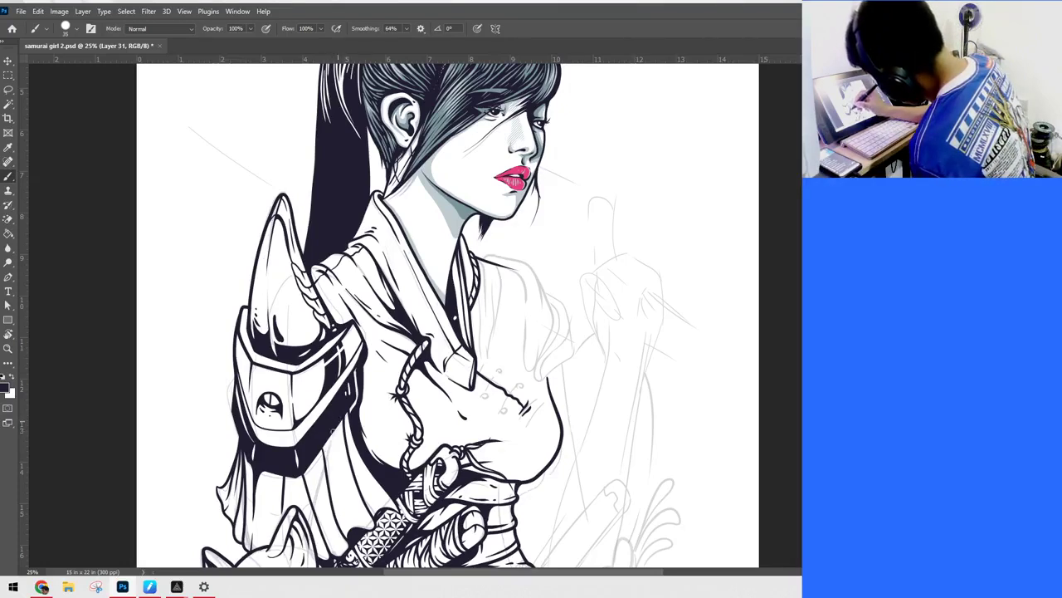
left_click_drag(333, 431, 326, 452)
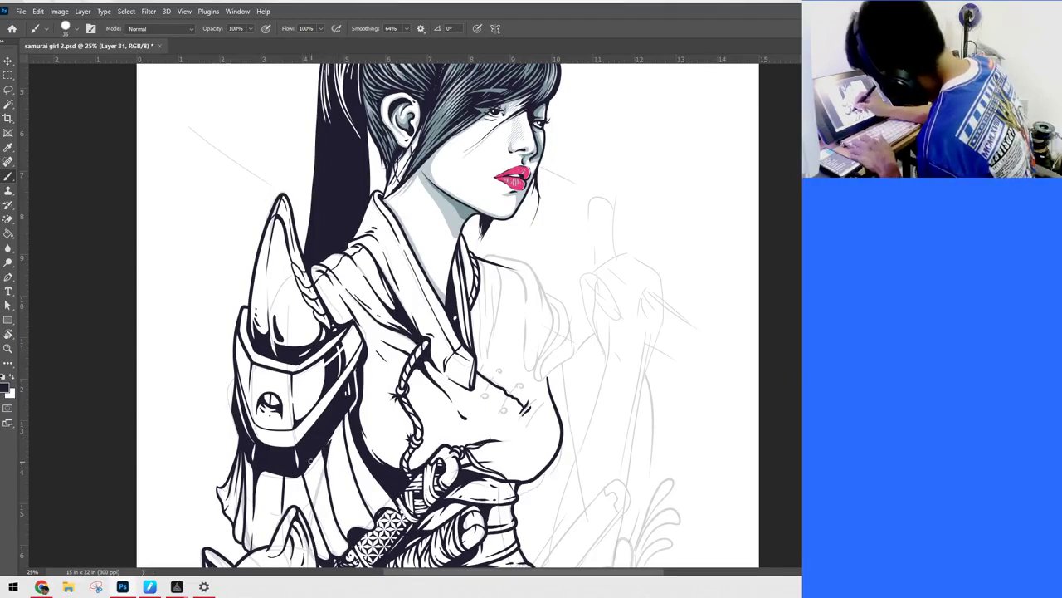
mouse_move(317, 452)
left_mouse_down()
mouse_move(308, 483)
mouse_move(321, 524)
left_mouse_up()
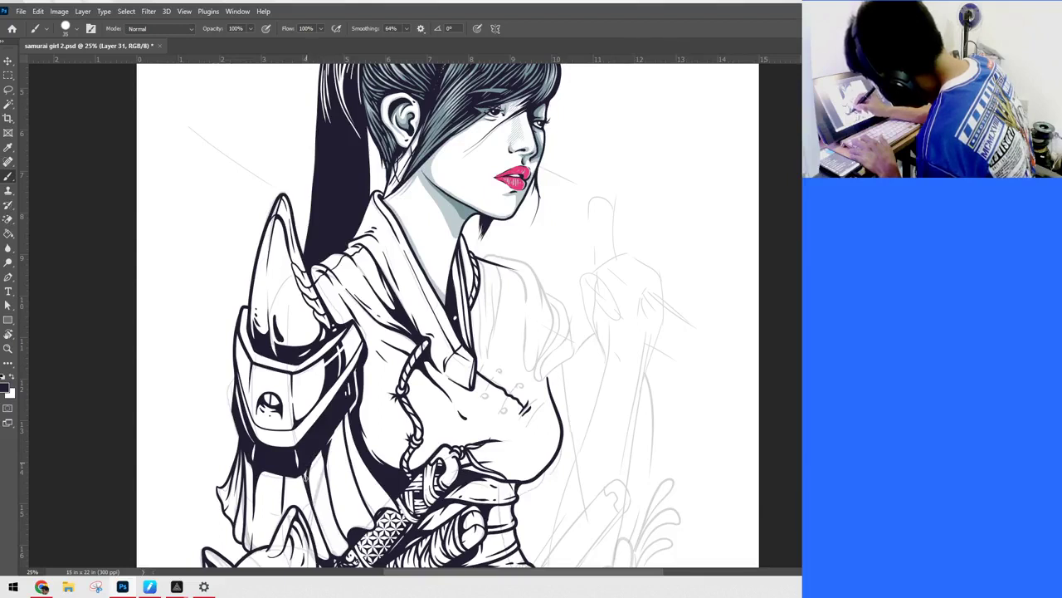
left_click_drag(314, 452, 312, 506)
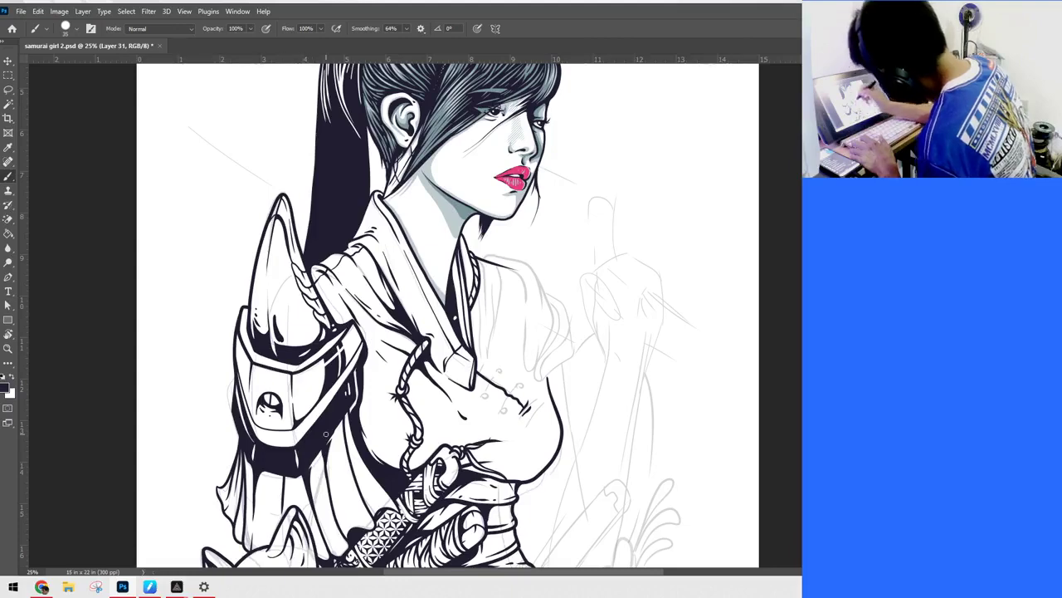
Step: Add tapering fold strokes to the sleeve cloth between the shoulder armor and the sword hilt
left_click_drag(644, 247, 667, 162)
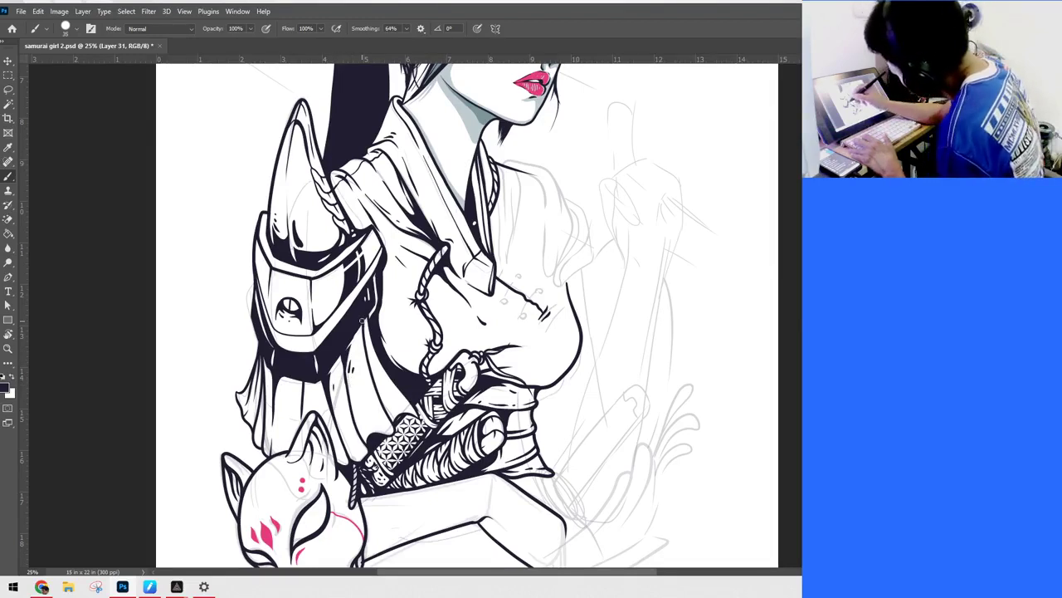
left_click_drag(367, 347, 392, 424)
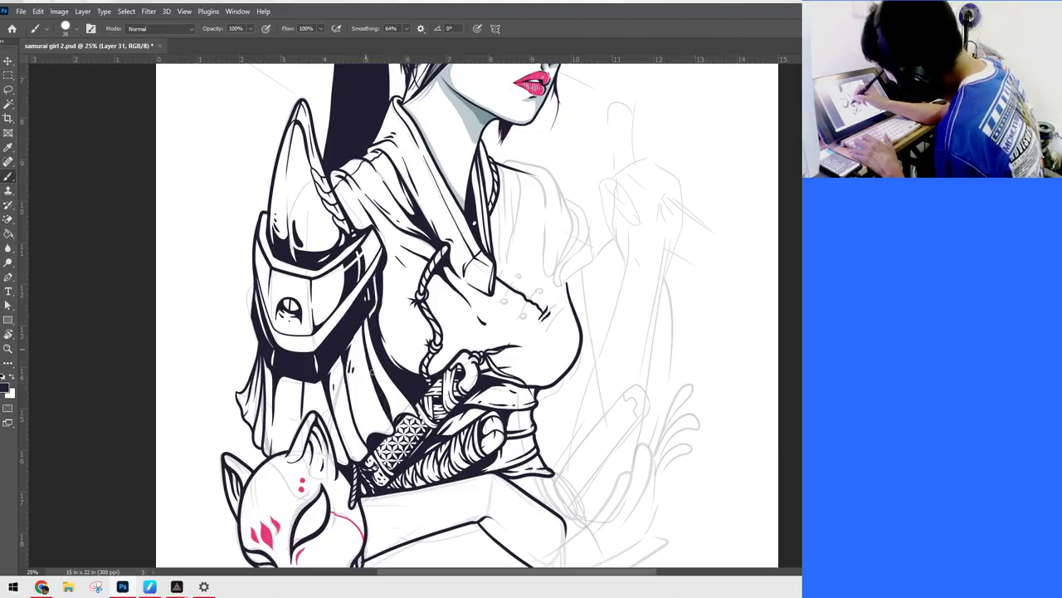
left_click_drag(371, 373, 397, 416)
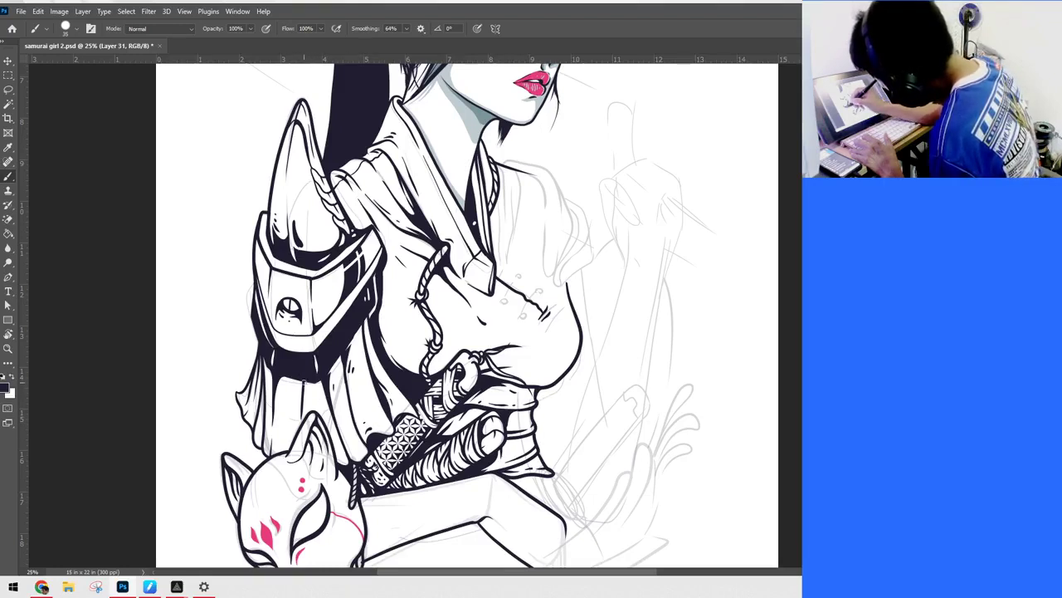
Step: Ink dark vertical folds in the sleeve cloth panel directly above the fox mask
left_click_drag(304, 382, 305, 419)
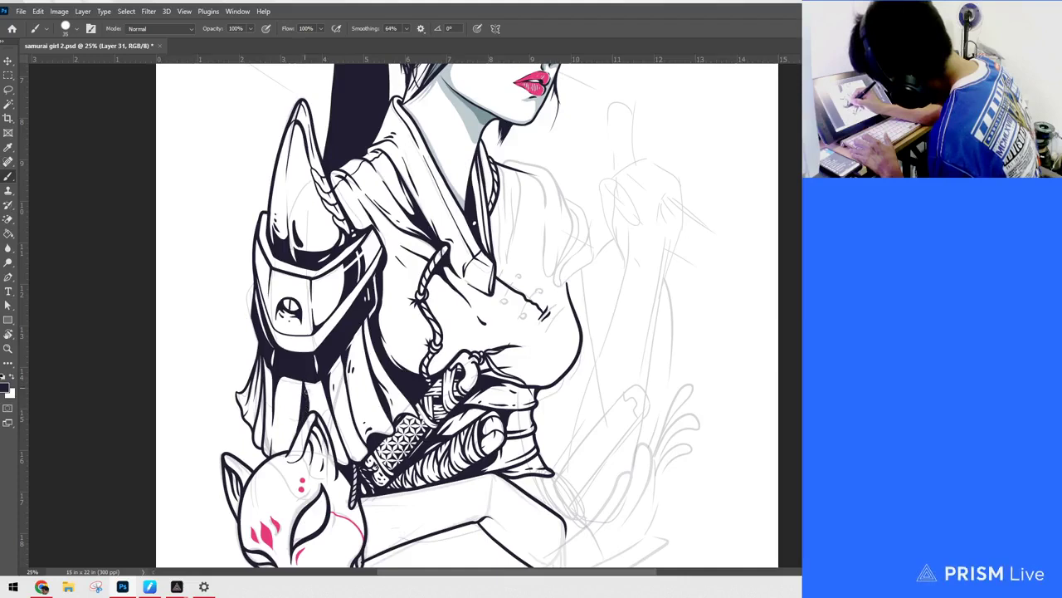
left_click_drag(297, 380, 285, 448)
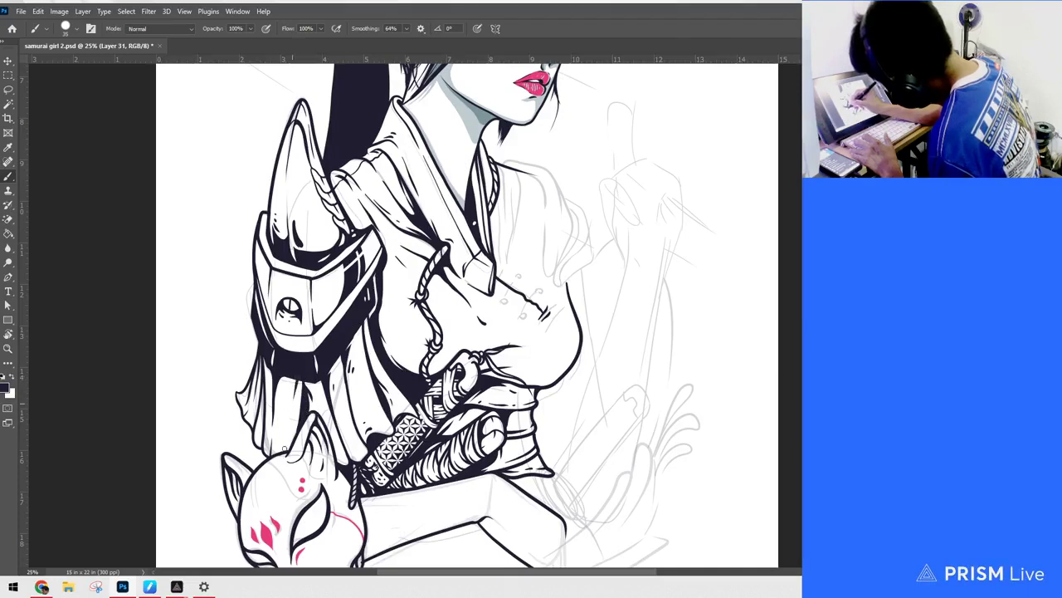
left_click_drag(292, 409, 284, 459)
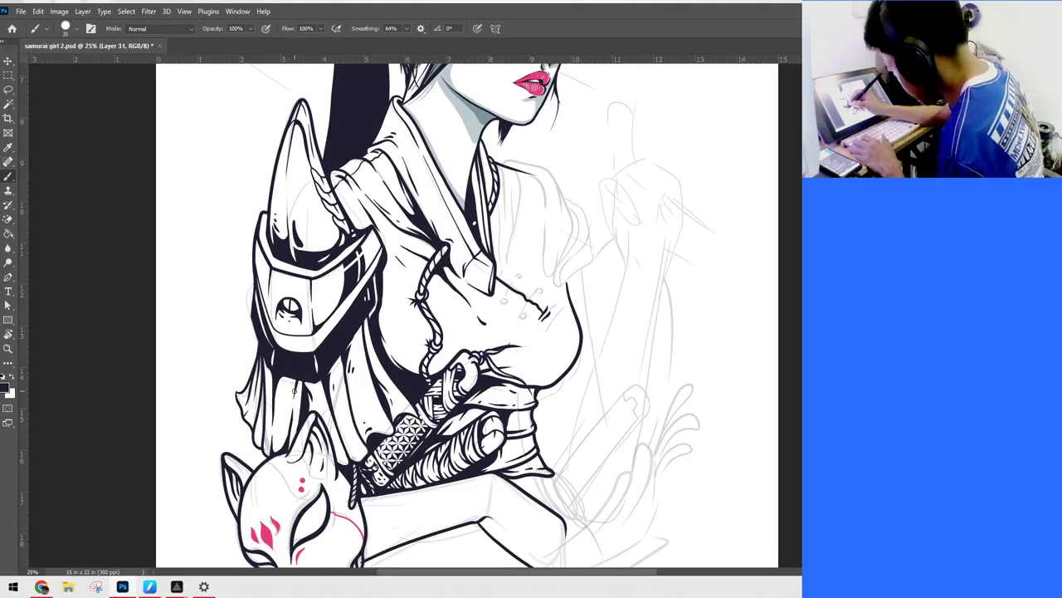
Step: Review the inked figure as a whole against the remaining rough sketch
scroll(304, 357, "down", 1)
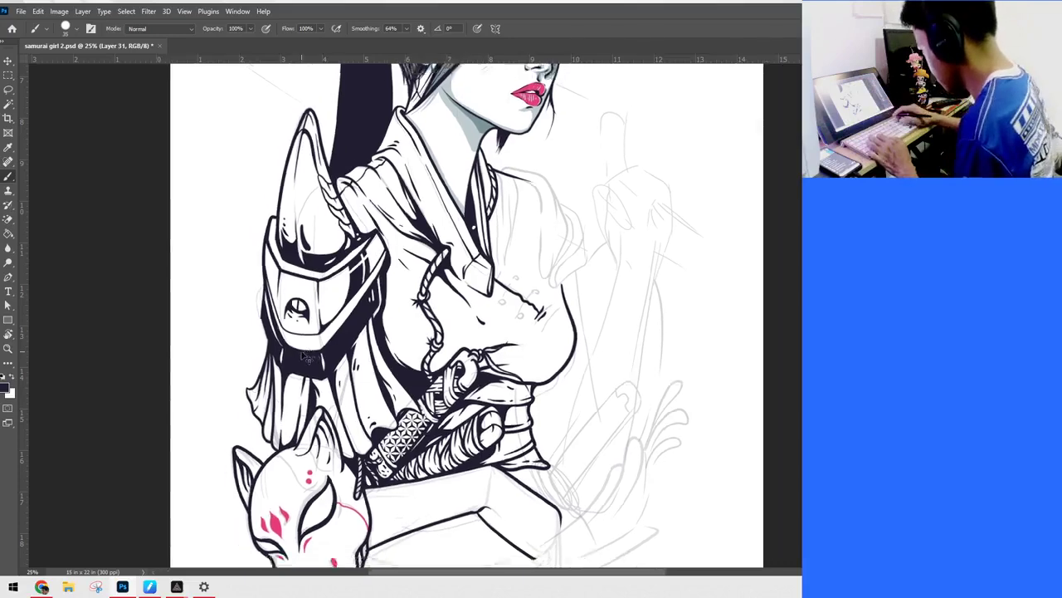
key("ctrl+minus")
key("ctrl+minus")
key("ctrl+plus")
key("ctrl+plus")
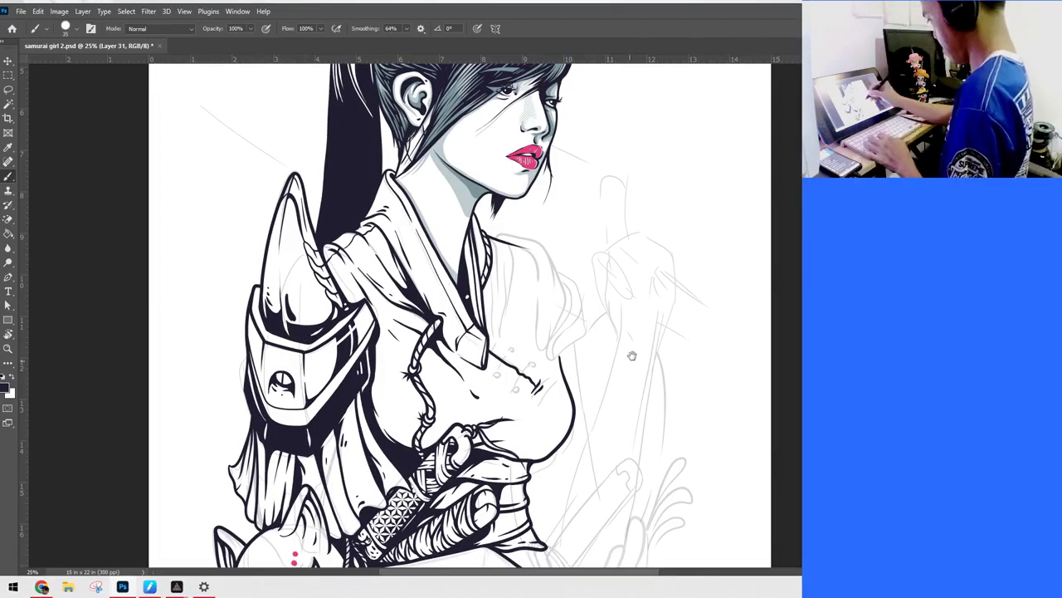
key("ctrl+minus")
key("ctrl+minus")
key("ctrl+plus")
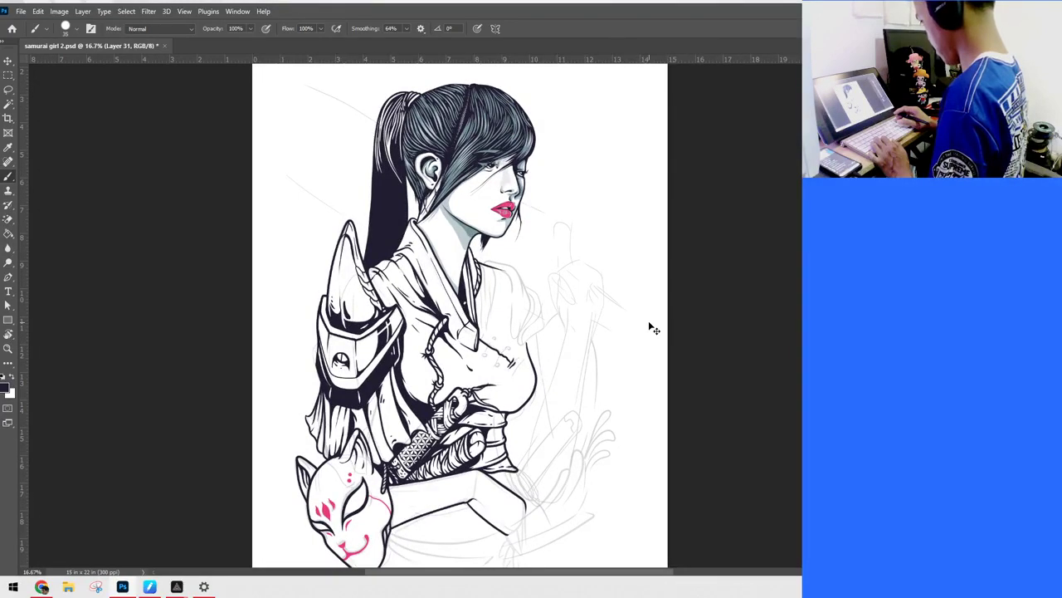
key("ctrl+minus")
key("ctrl+plus")
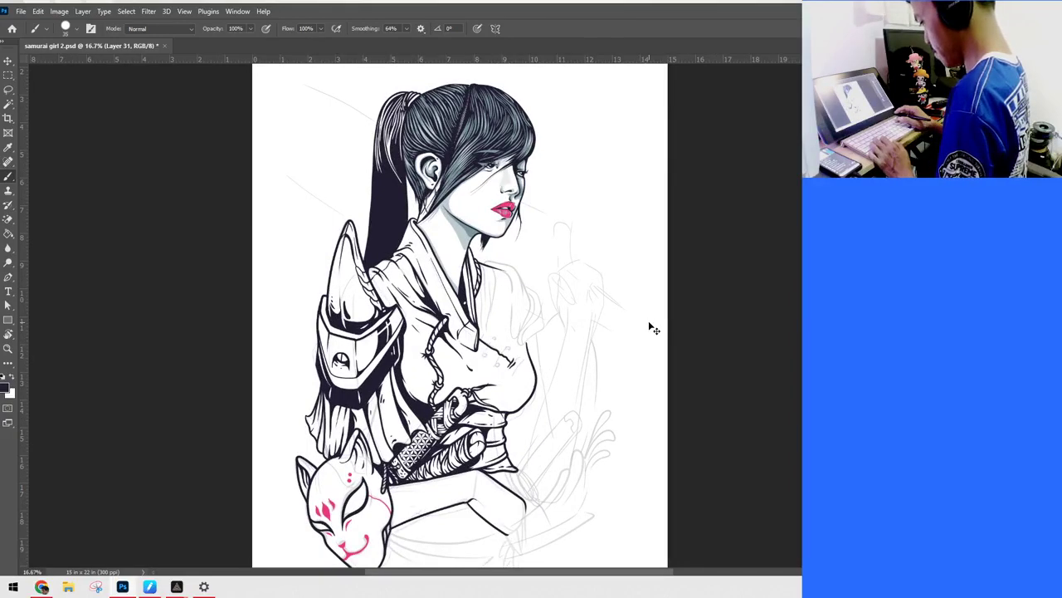
key("ctrl+plus")
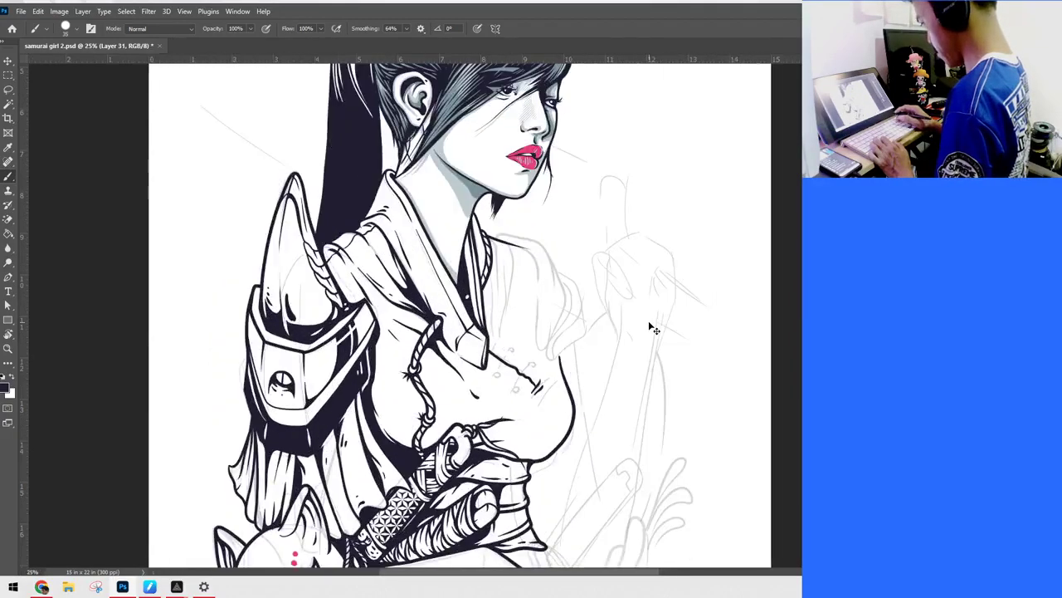
Step: With a size 30 brush, ink the long kimono folds running from the far shoulder down beside the collar to its tip
left_click_drag(652, 311, 643, 402)
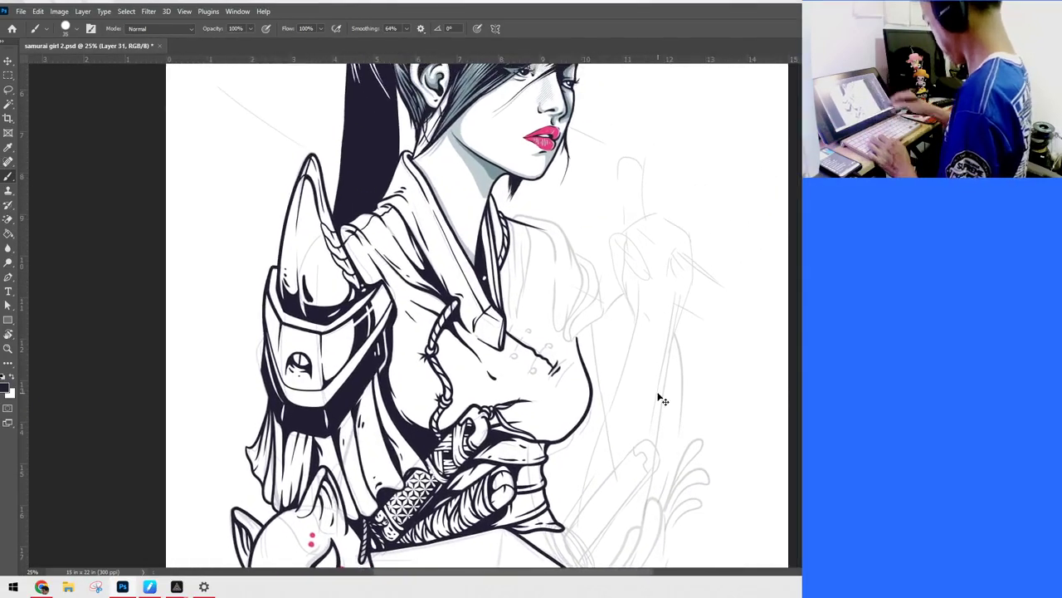
key("ctrl+plus")
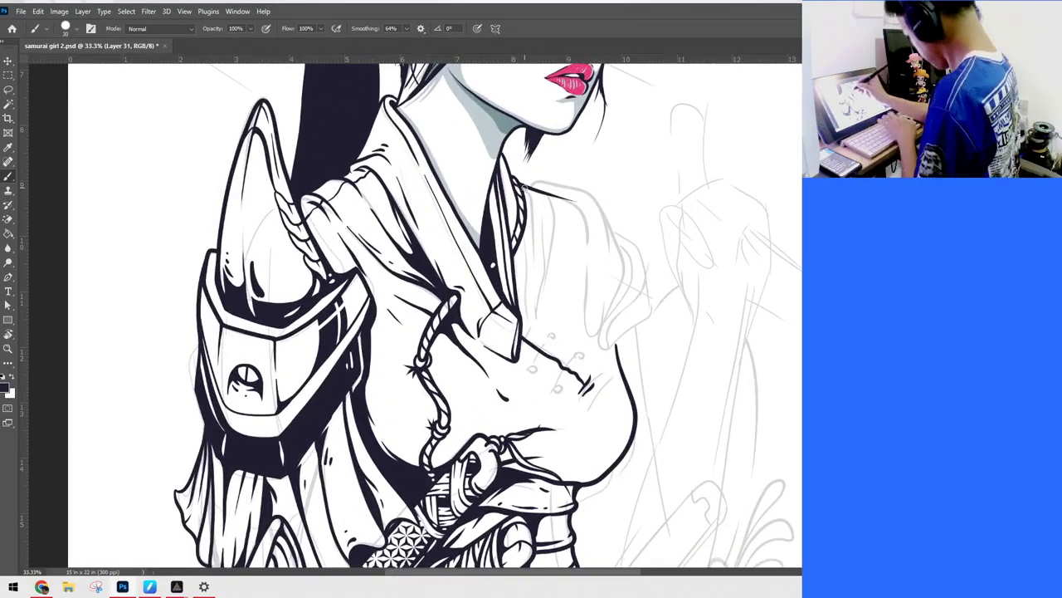
mouse_move(519, 184)
left_mouse_down()
mouse_move(533, 269)
mouse_move(515, 309)
left_mouse_up()
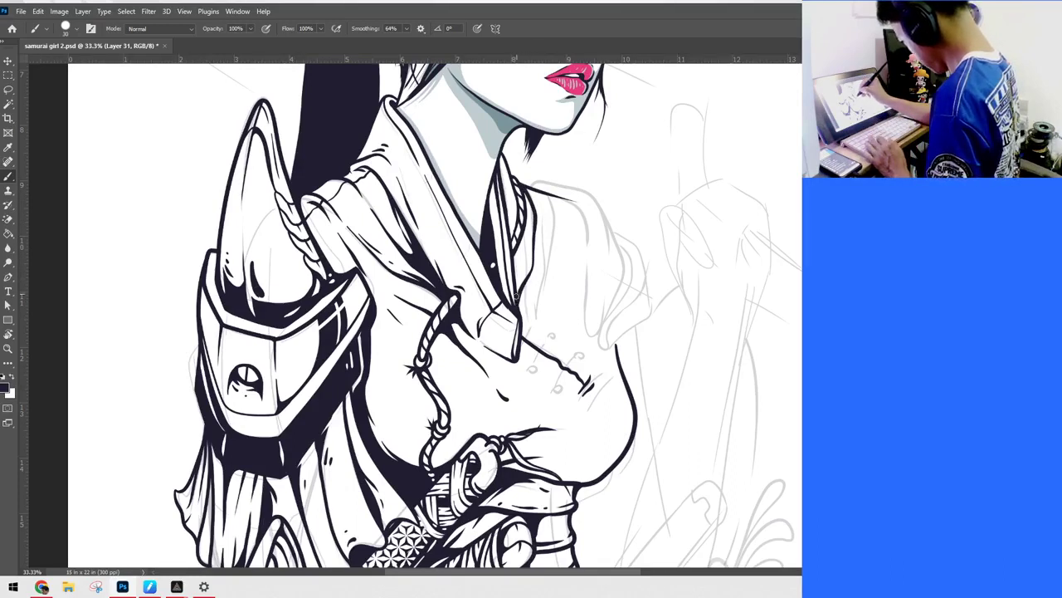
left_click_drag(522, 190, 526, 245)
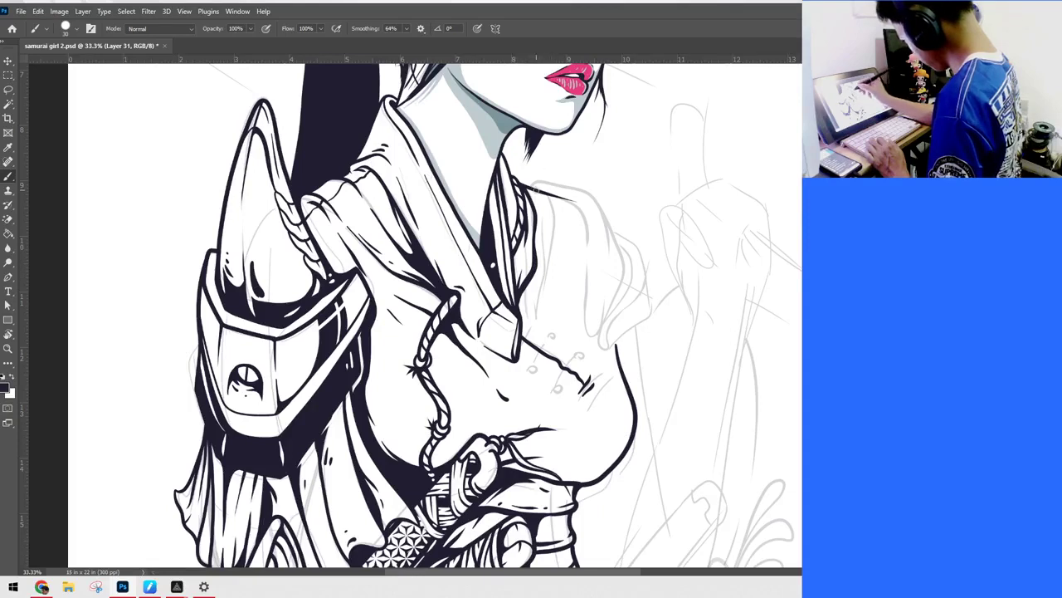
mouse_move(541, 193)
left_mouse_down()
mouse_move(556, 241)
mouse_move(535, 291)
left_mouse_up()
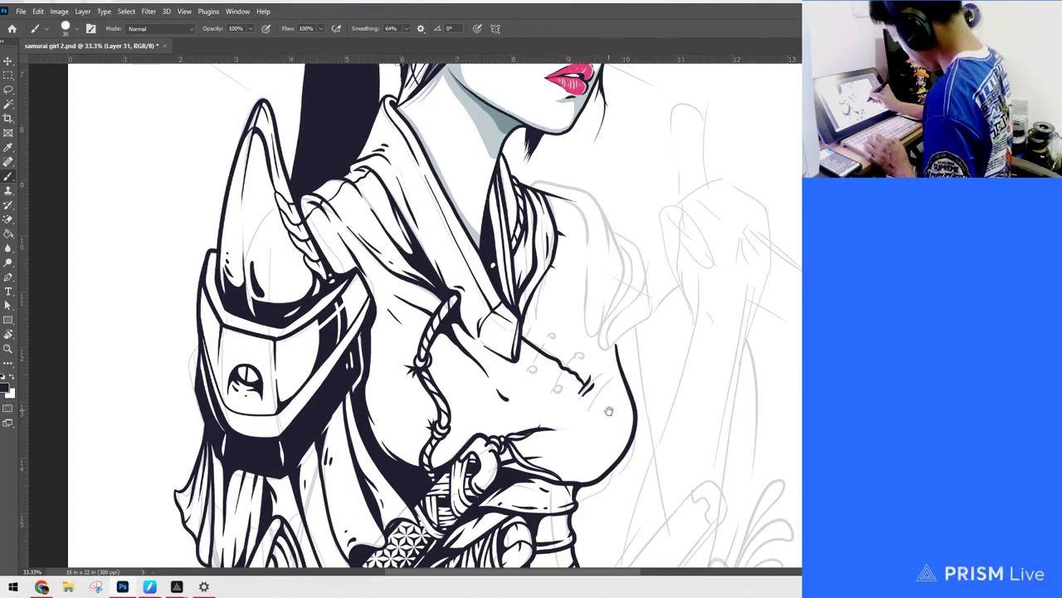
Step: With a size 15 brush, ink the upper lacing loop crossing the chest seam, rounding both of its ends
left_click_drag(608, 384, 600, 409)
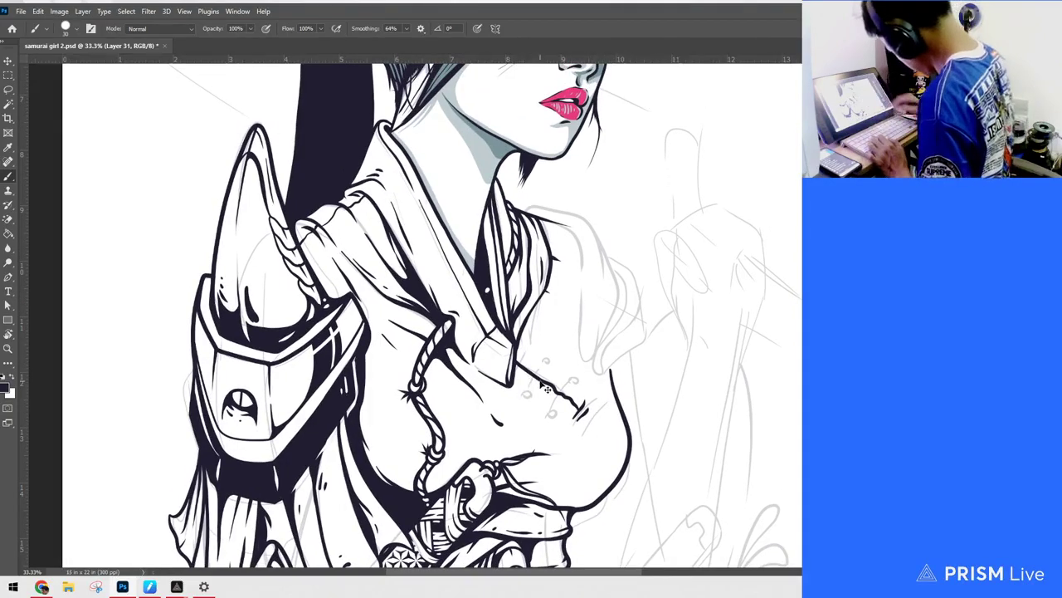
key("ctrl+plus")
left_click_drag(710, 333, 639, 214)
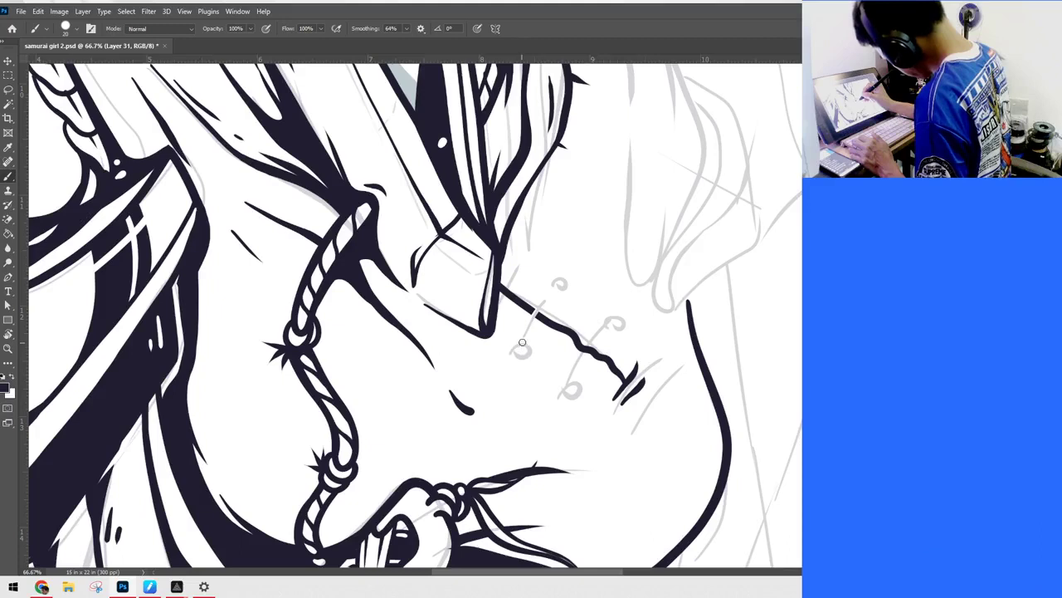
mouse_move(518, 340)
left_mouse_down()
mouse_move(571, 279)
mouse_move(539, 309)
left_mouse_up()
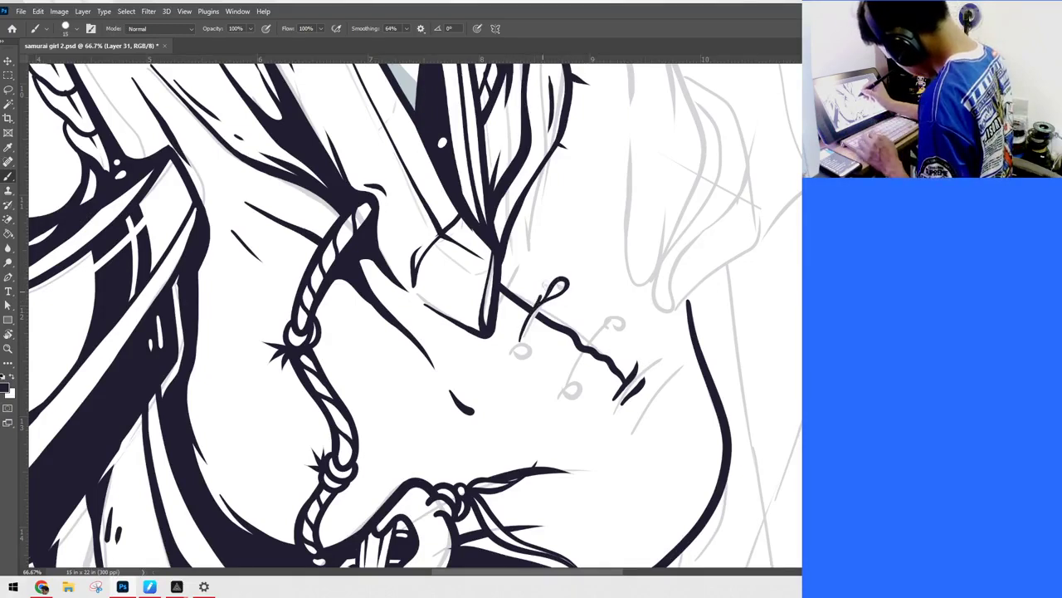
mouse_move(565, 268)
left_mouse_down()
mouse_move(581, 290)
mouse_move(541, 310)
mouse_move(519, 342)
left_mouse_up()
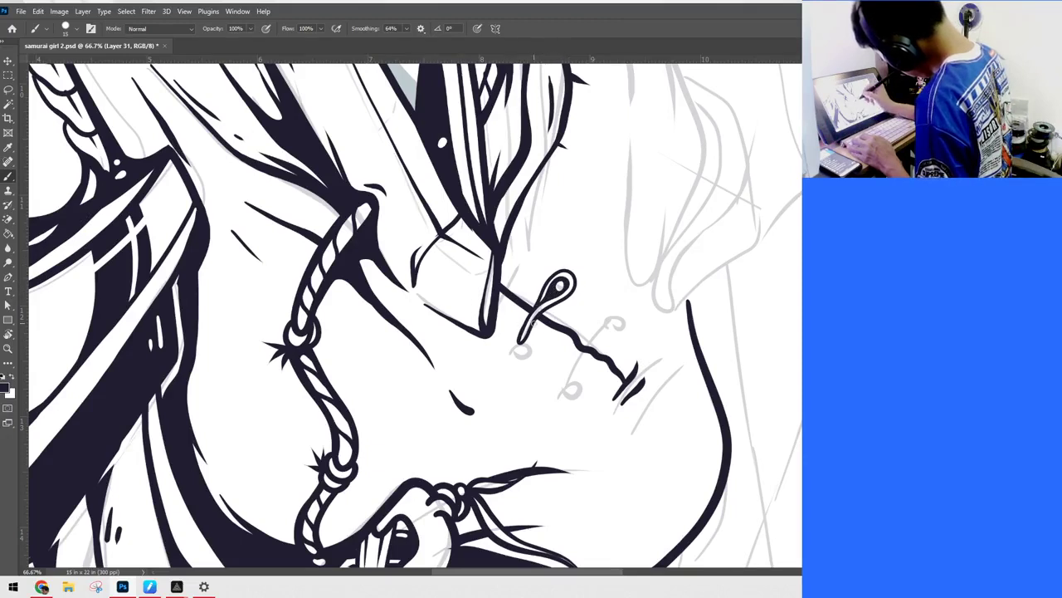
mouse_move(536, 317)
left_mouse_down()
mouse_move(528, 365)
mouse_move(513, 370)
mouse_move(507, 357)
mouse_move(522, 334)
mouse_move(523, 361)
mouse_move(517, 347)
mouse_move(531, 334)
mouse_move(524, 353)
left_mouse_up()
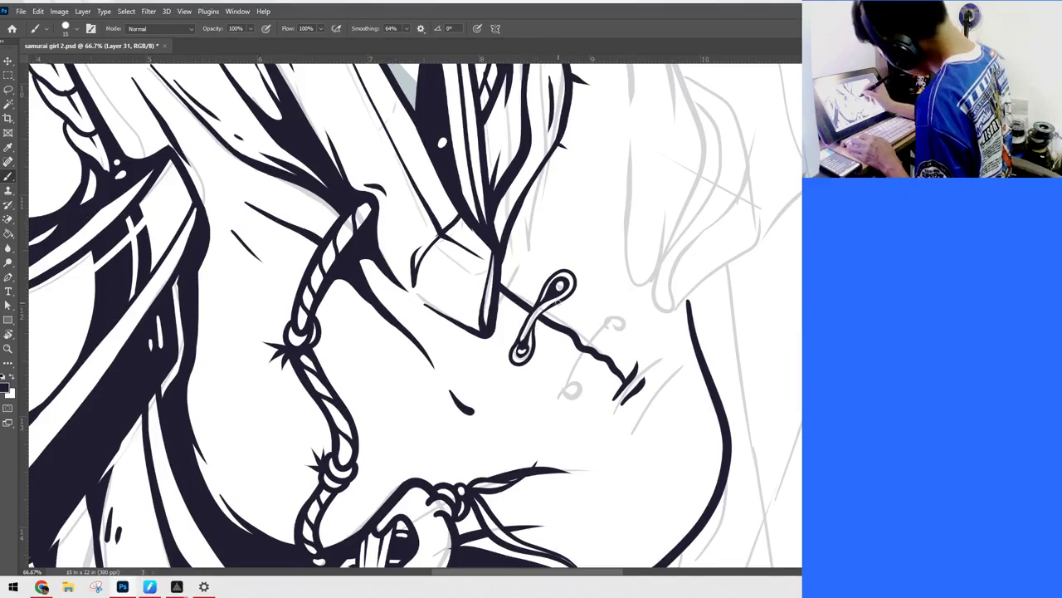
mouse_move(535, 322)
left_mouse_down()
mouse_move(542, 387)
mouse_move(536, 339)
left_mouse_up()
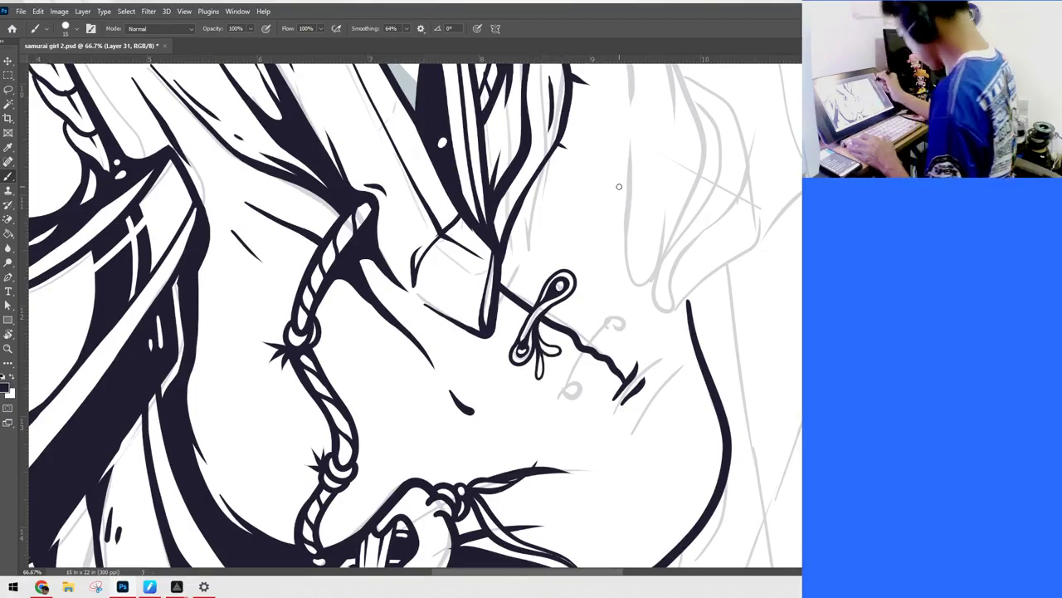
key("ctrl+z")
key("ctrl+z")
Step: Ink the second lacing loop across the chest seam, with a double outline and a knotted lower end
scroll(617, 178, "right", 3)
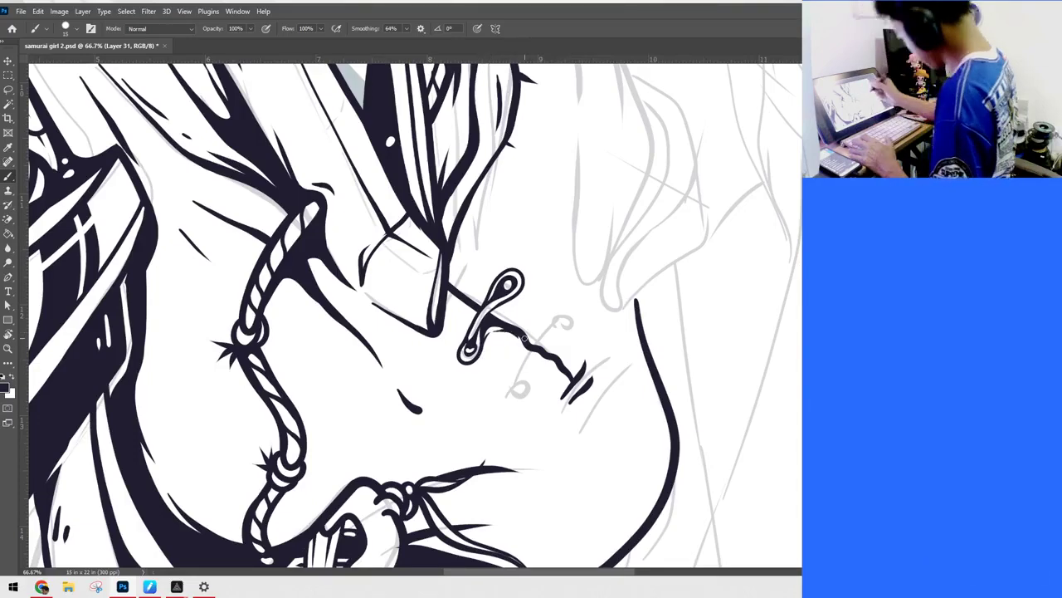
left_click_drag(694, 371, 686, 297)
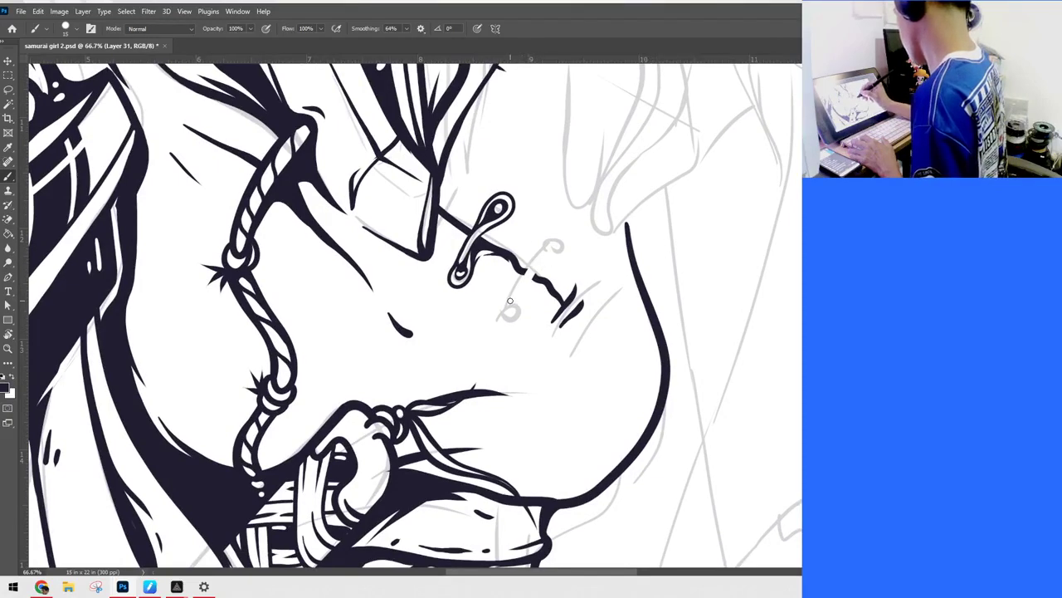
mouse_move(507, 305)
left_mouse_down()
mouse_move(536, 265)
mouse_move(564, 249)
mouse_move(557, 238)
mouse_move(532, 267)
left_mouse_up()
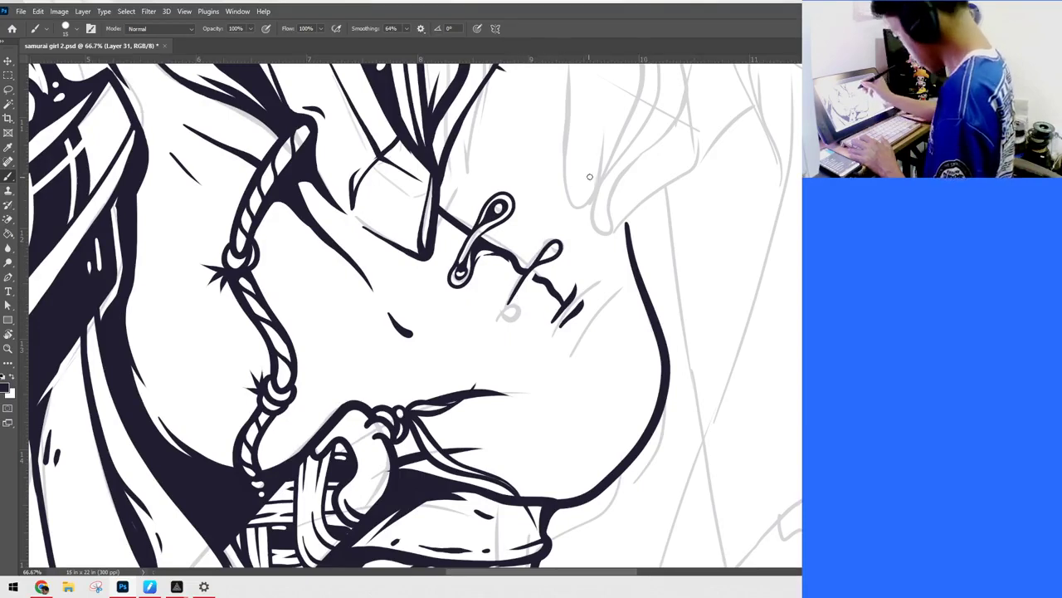
mouse_move(526, 271)
left_mouse_down()
mouse_move(553, 229)
mouse_move(571, 244)
left_mouse_up()
key("ctrl+z")
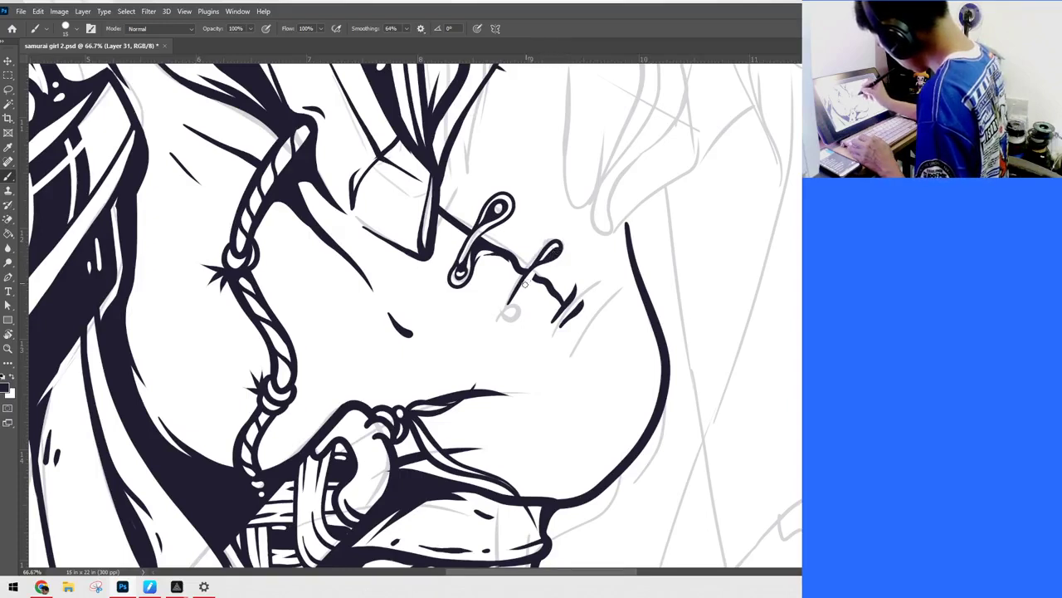
mouse_move(511, 306)
left_mouse_down()
mouse_move(566, 256)
mouse_move(566, 238)
mouse_move(551, 240)
mouse_move(548, 249)
mouse_move(564, 252)
mouse_move(512, 302)
left_mouse_up()
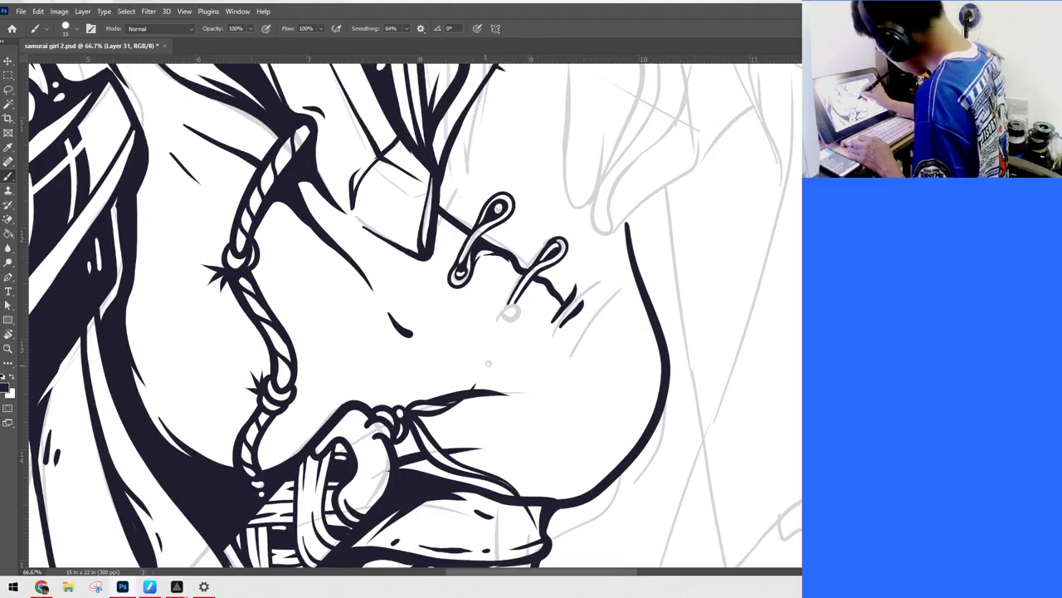
key("ctrl+minus")
key("ctrl+minus")
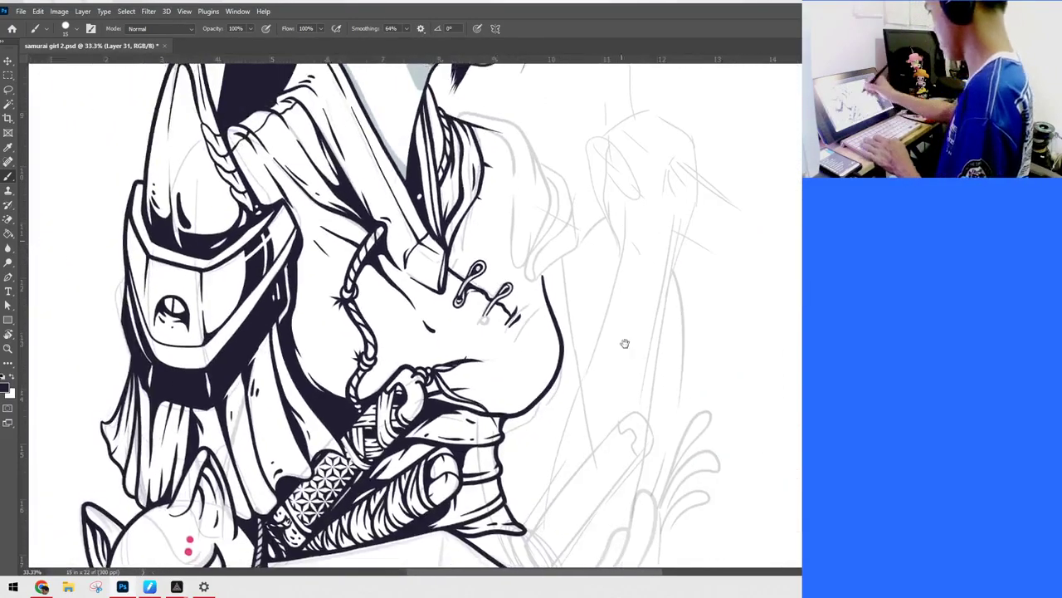
left_click_drag(624, 344, 631, 414)
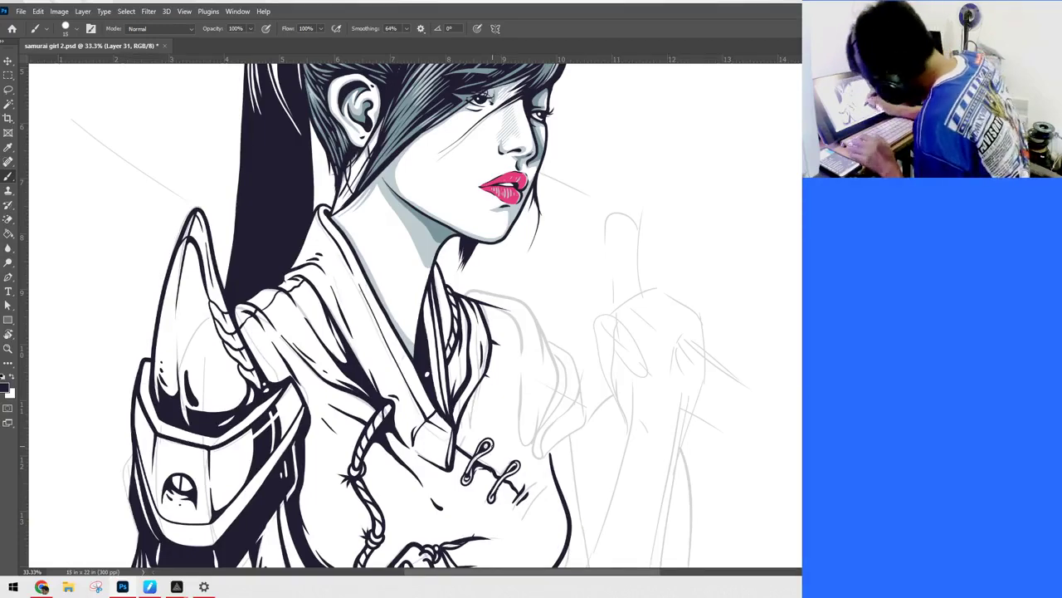
key("ctrl+plus")
key("ctrl+plus")
left_click_drag(633, 334, 640, 186)
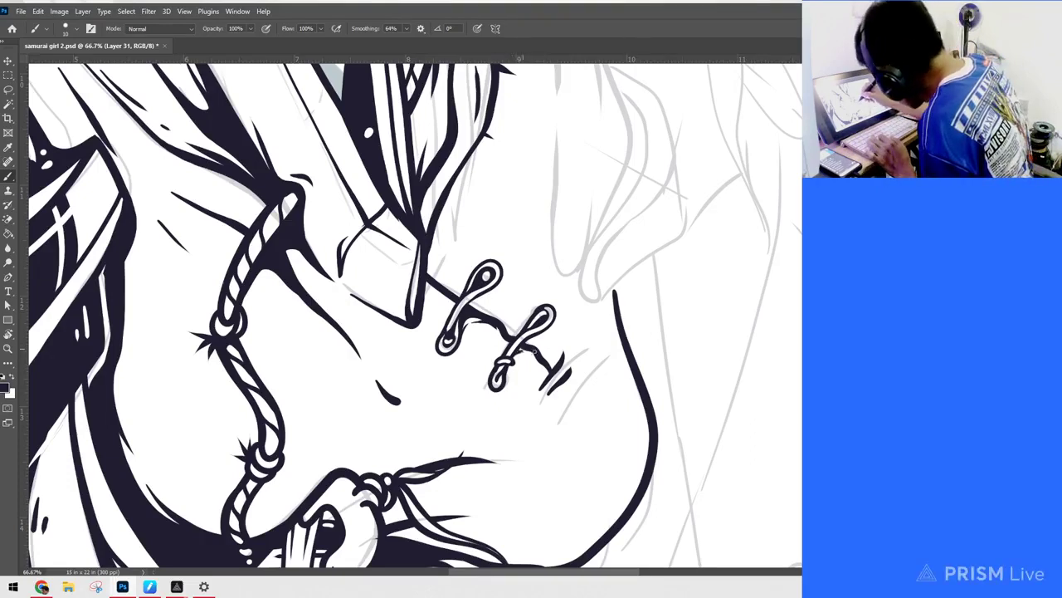
Step: Thicken the seam's shadow beside the second loop with a size 20 brush and add a thin upper seam edge at size 10
key("]")
key("]")
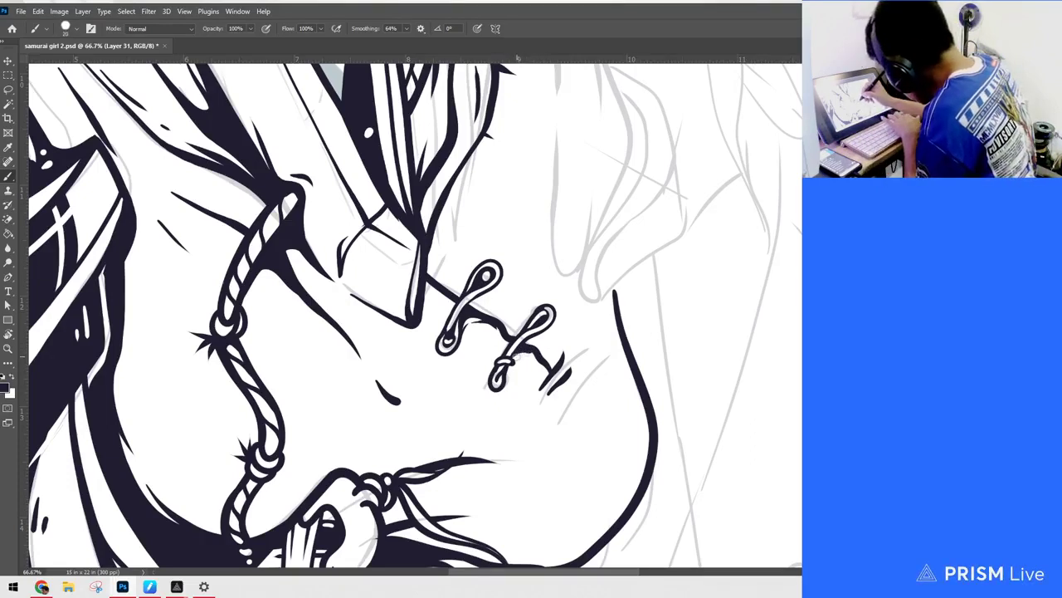
mouse_move(518, 351)
left_mouse_down()
mouse_move(548, 371)
mouse_move(546, 355)
left_mouse_up()
key("bracketleft")
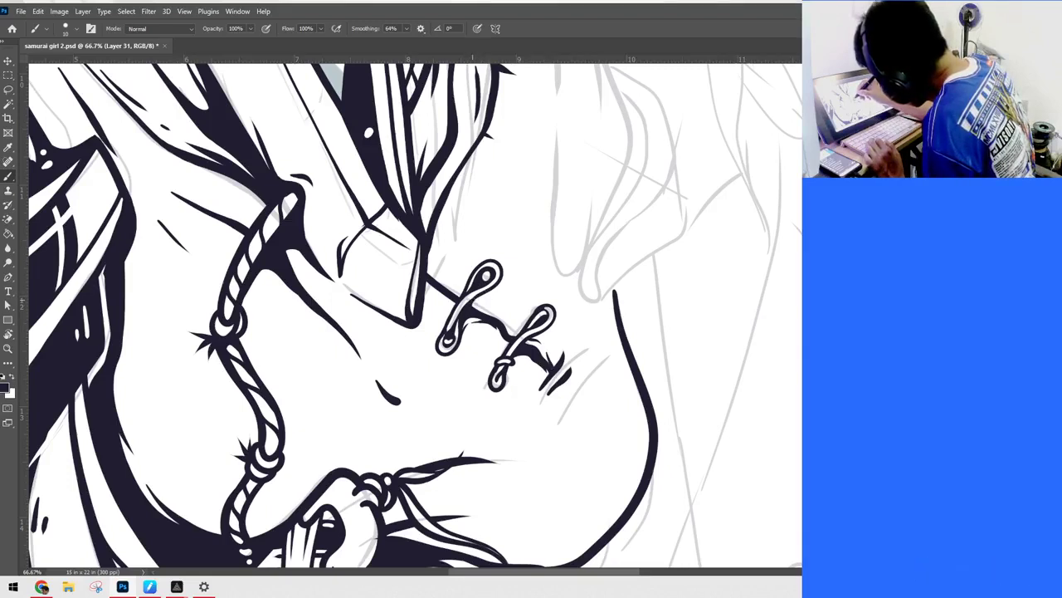
left_click_drag(493, 311, 513, 327)
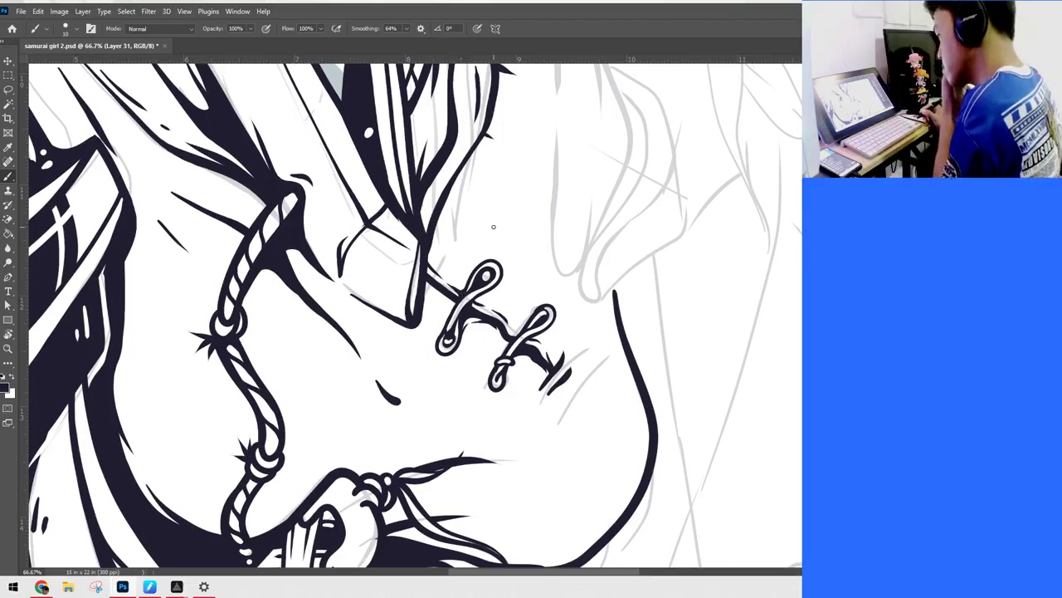
Step: Ink the far shoulder's trim from the collar down to its rounded end, with a size 25 inner edge and a size 15 outer edge
key("ctrl+minus")
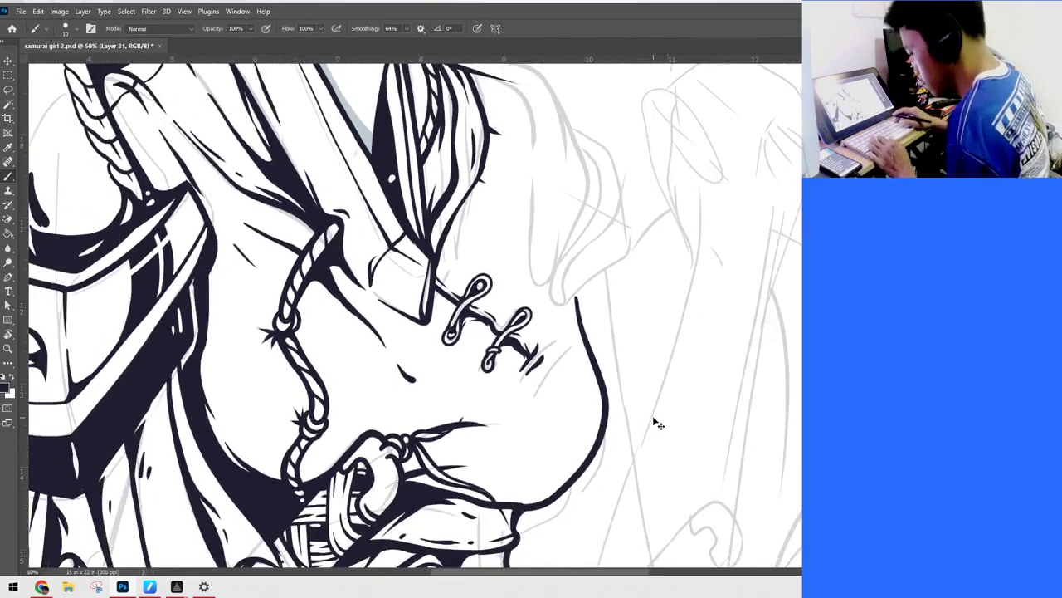
key("ctrl+minus")
key("ctrl+plus")
scroll(652, 415, "up", 4)
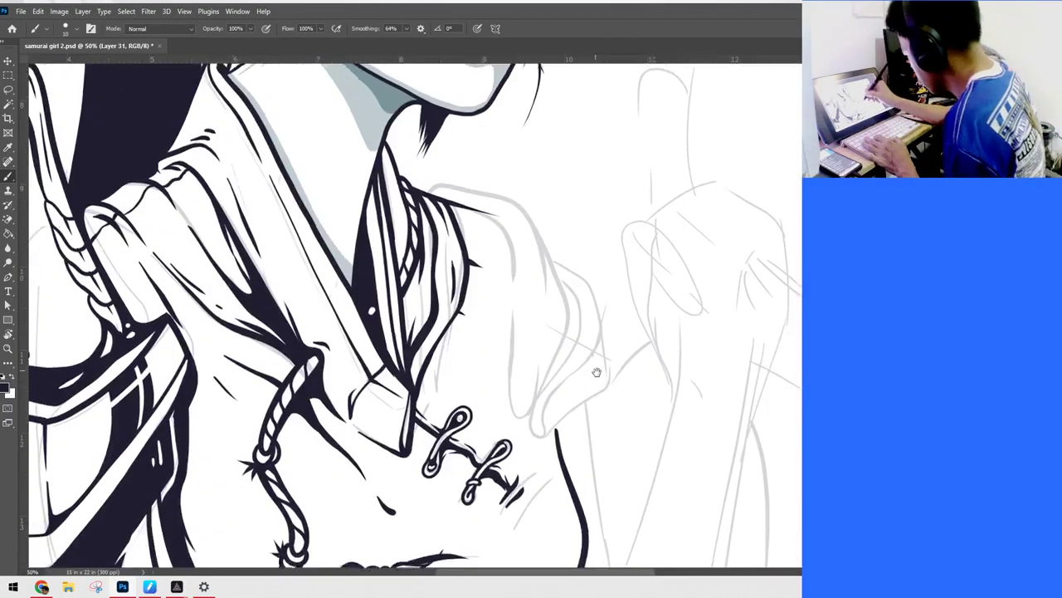
key("]")
key("]")
key("]")
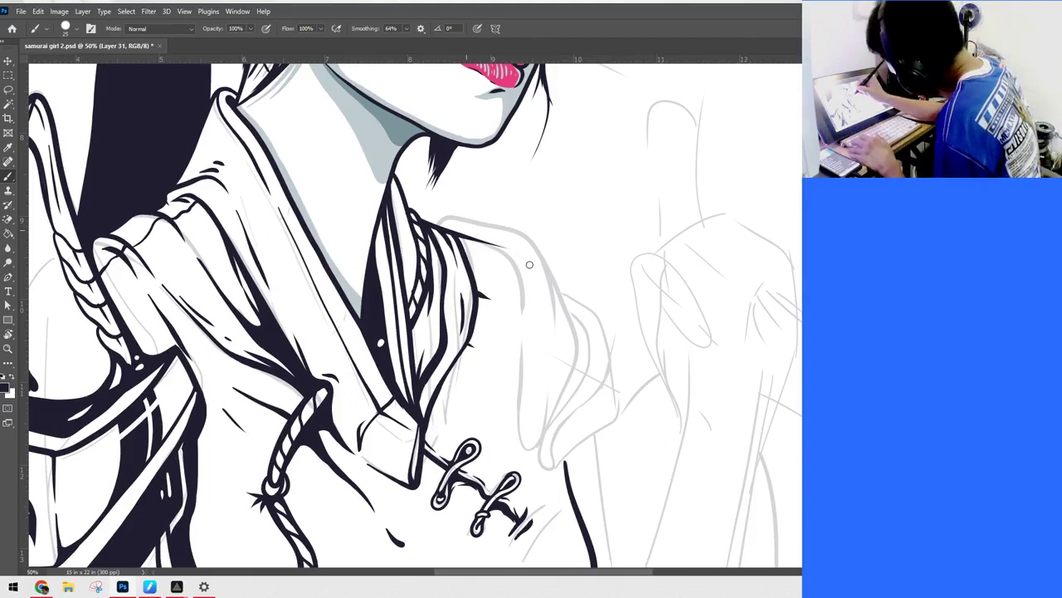
mouse_move(455, 235)
left_mouse_down()
mouse_move(512, 252)
mouse_move(523, 281)
mouse_move(519, 449)
left_mouse_up()
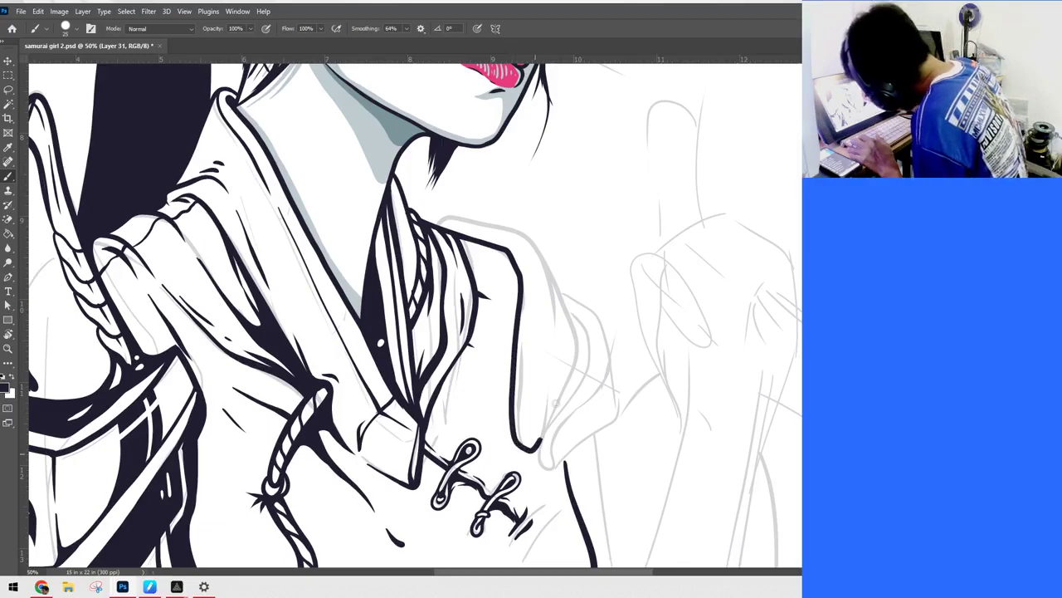
left_click_drag(678, 444, 591, 412)
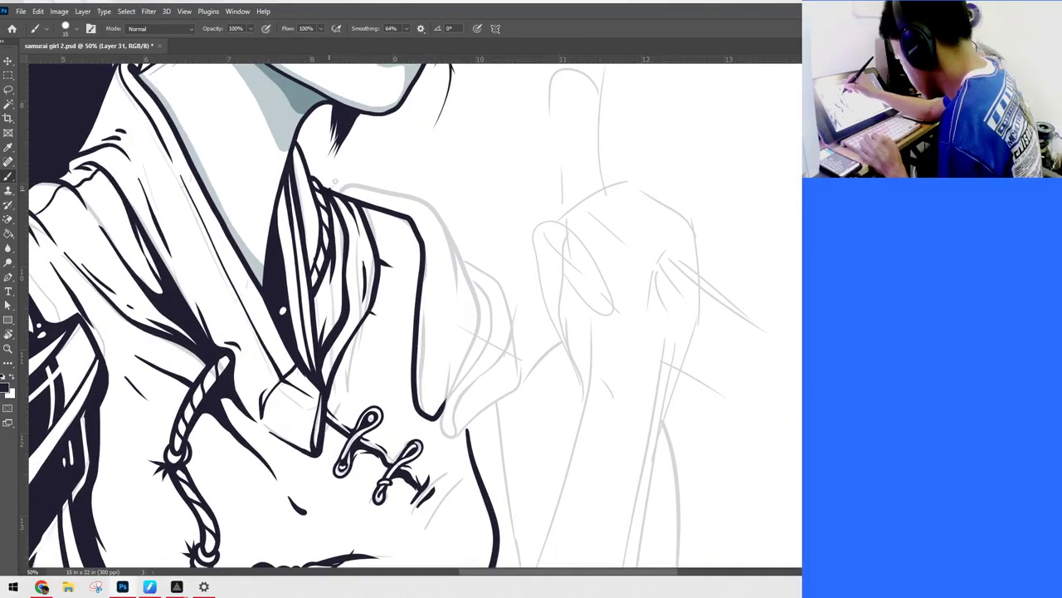
mouse_move(335, 179)
left_mouse_down()
mouse_move(423, 201)
mouse_move(444, 248)
mouse_move(432, 359)
mouse_move(441, 407)
left_mouse_up()
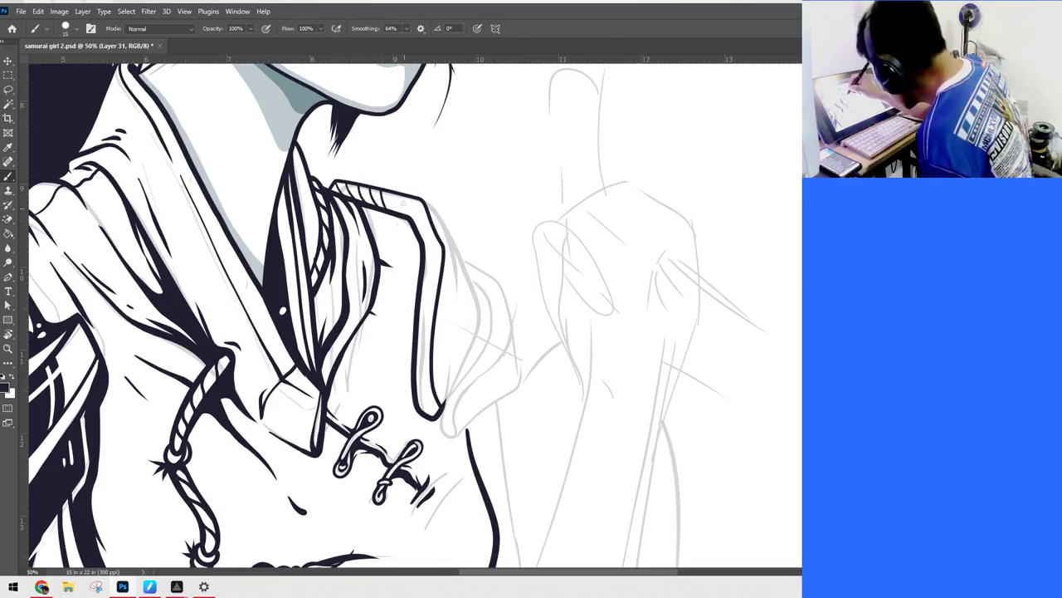
Step: Fill the far shoulder's trim with short, evenly spaced cross strokes around its corner and along its length to the rounded end
mouse_move(394, 197)
left_mouse_down()
mouse_move(406, 222)
mouse_move(405, 196)
mouse_move(414, 229)
mouse_move(420, 198)
mouse_move(409, 199)
mouse_move(423, 215)
mouse_move(414, 221)
mouse_move(421, 200)
mouse_move(443, 264)
left_mouse_up()
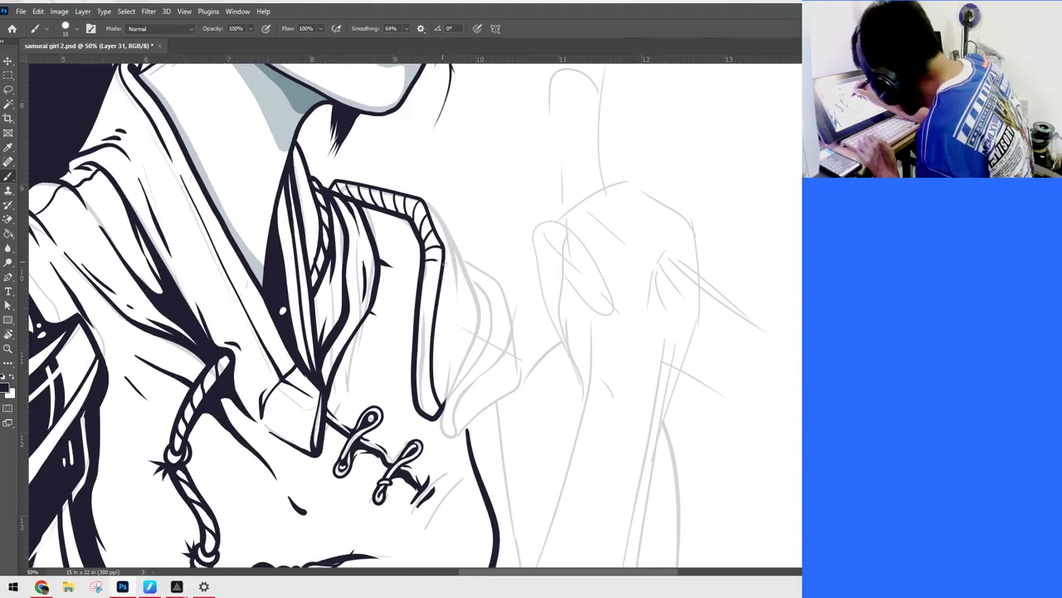
key("r")
mouse_move(643, 184)
left_mouse_down()
mouse_move(649, 192)
mouse_move(360, 135)
mouse_move(351, 147)
left_mouse_up()
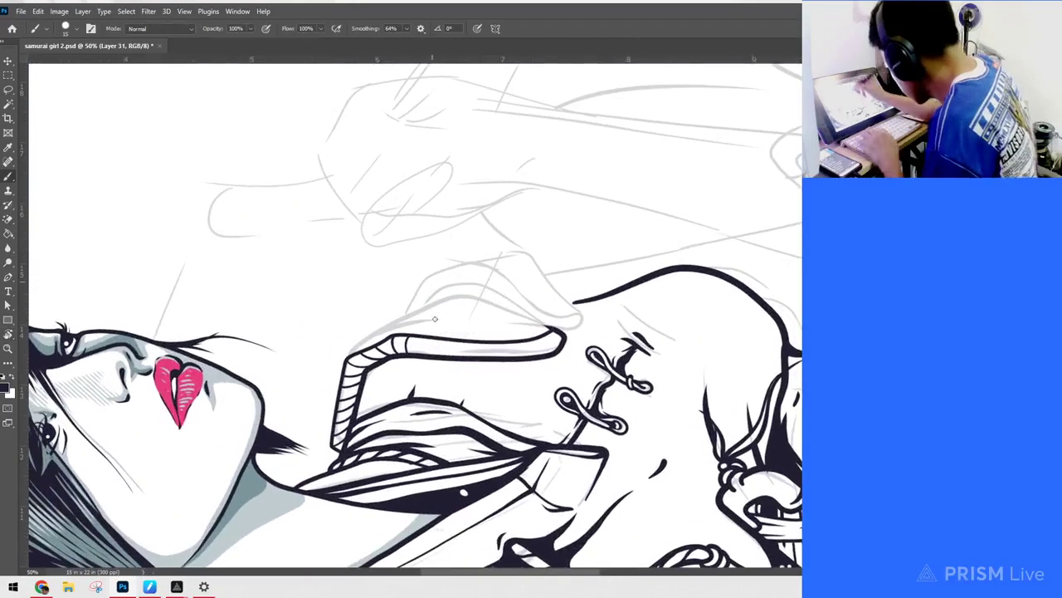
left_click_drag(422, 340, 521, 273)
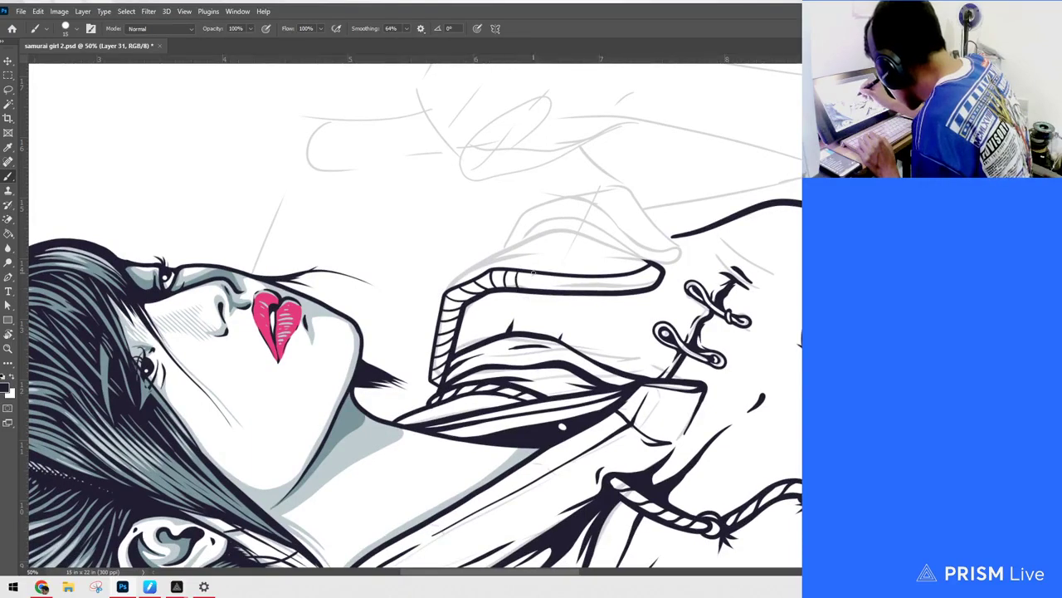
mouse_move(527, 274)
left_mouse_down()
mouse_move(532, 294)
mouse_move(520, 287)
left_mouse_up()
key("ctrl+z")
key("ctrl+z")
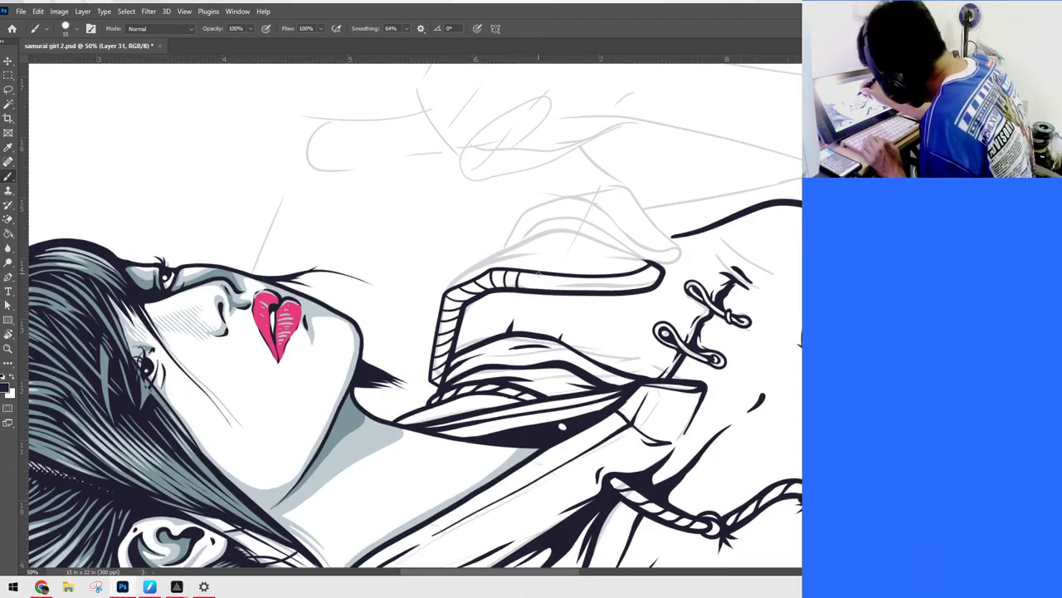
mouse_move(533, 273)
left_mouse_down()
mouse_move(531, 293)
mouse_move(555, 289)
left_mouse_up()
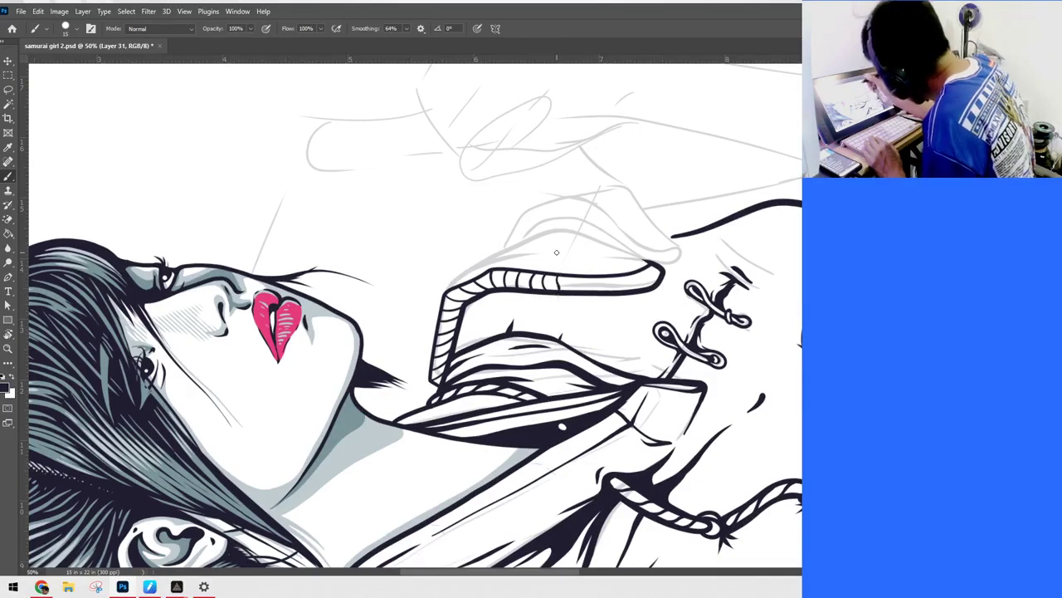
key("ctrl+z")
key("ctrl+z")
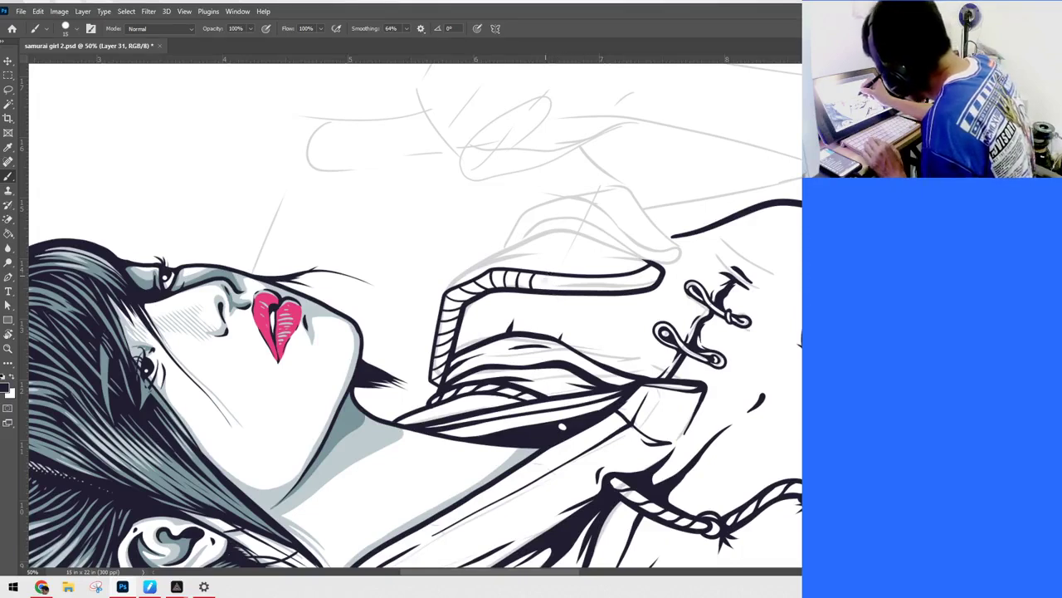
mouse_move(562, 275)
left_mouse_down()
mouse_move(581, 300)
mouse_move(607, 265)
mouse_move(590, 274)
mouse_move(596, 301)
mouse_move(604, 284)
mouse_move(627, 282)
mouse_move(622, 271)
mouse_move(657, 285)
left_mouse_up()
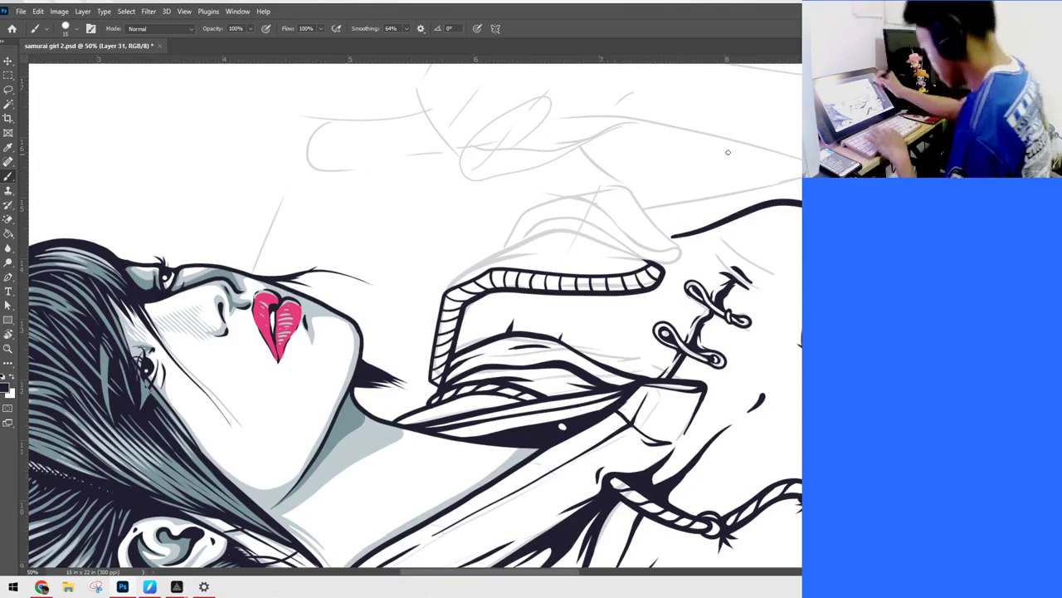
Step: Reset the canvas rotation and, with a size 20 brush, ink the first curved sleeve fold along the outer side of the striped shoulder trim
key("r")
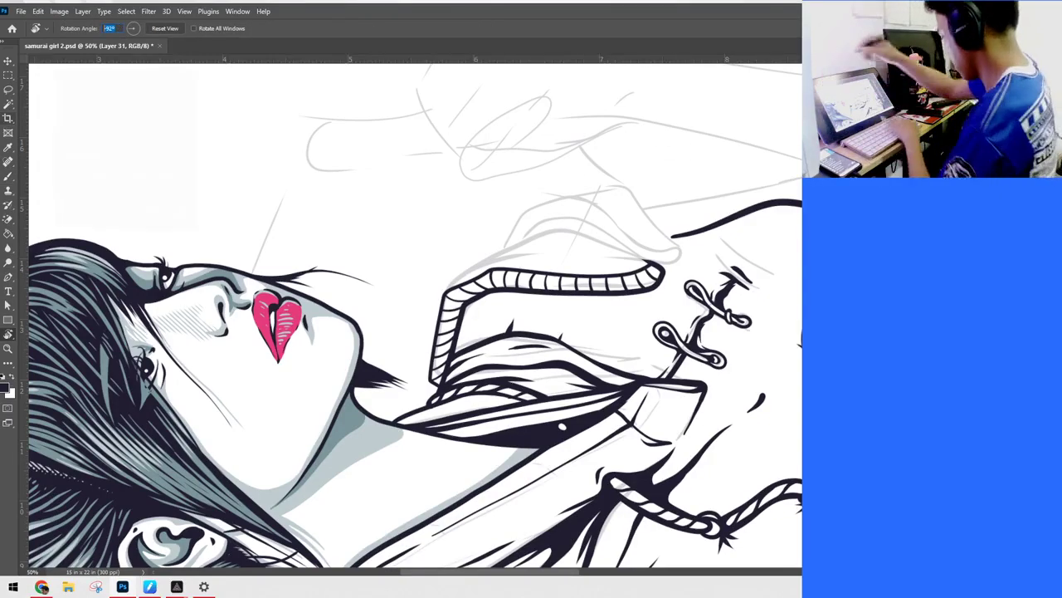
key("Escape")
scroll(725, 205, "down", 3)
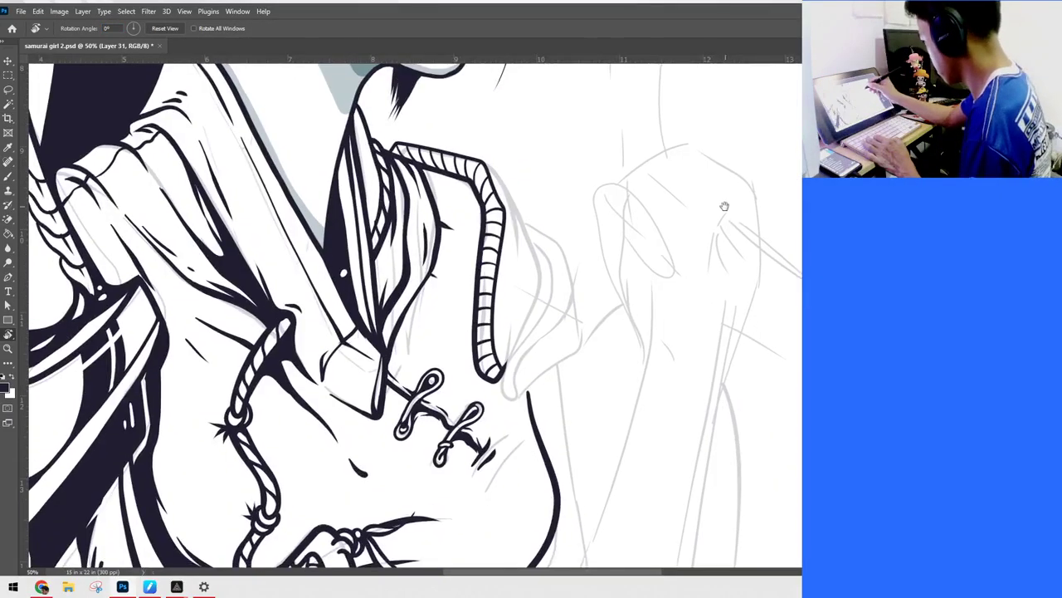
key("b")
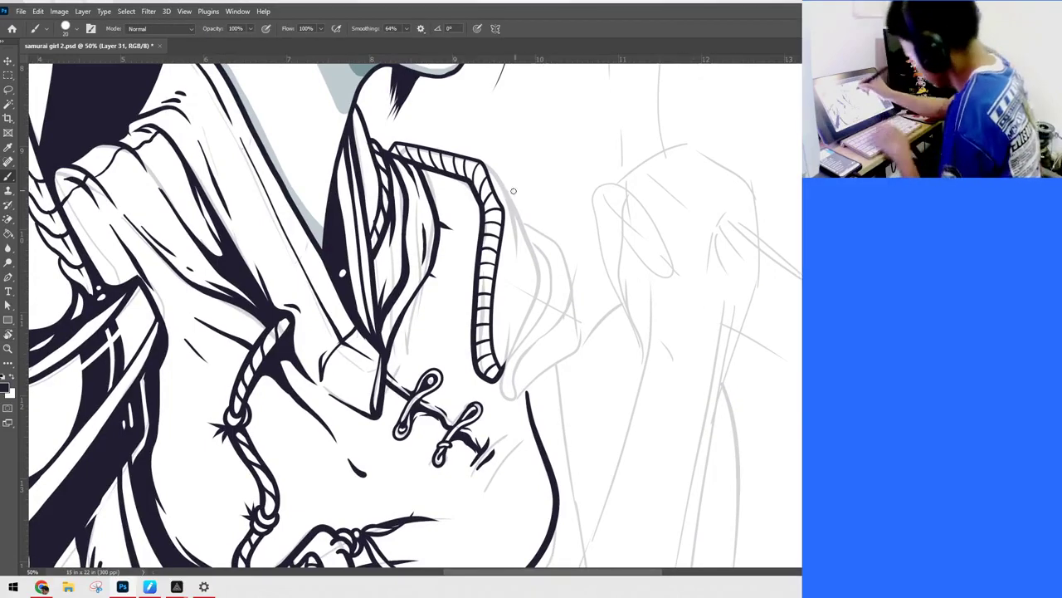
mouse_move(483, 164)
left_mouse_down()
mouse_move(506, 210)
mouse_move(494, 335)
mouse_move(504, 372)
left_mouse_up()
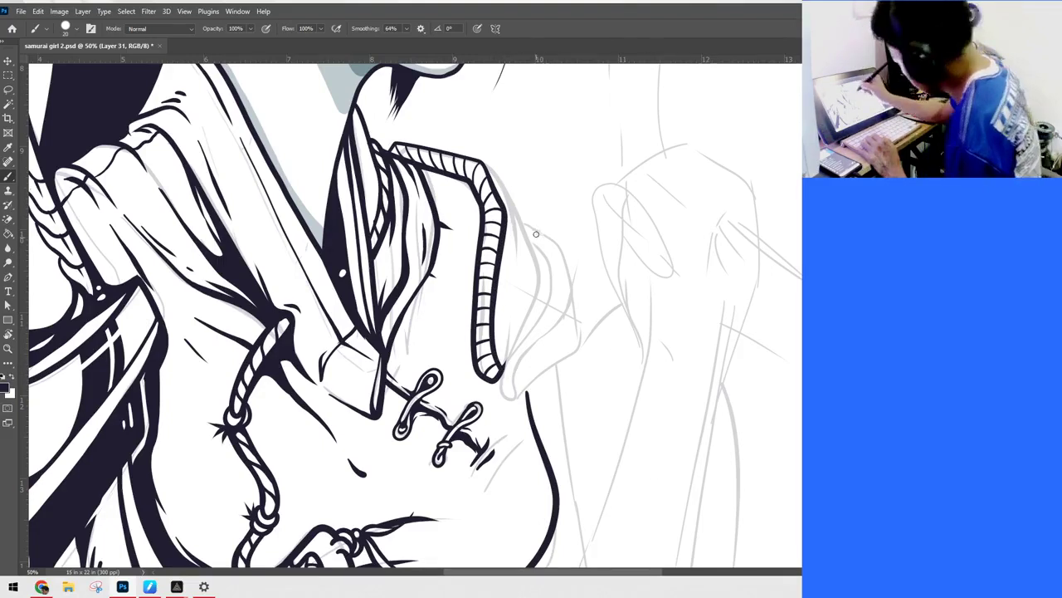
mouse_move(486, 169)
left_mouse_down()
mouse_move(539, 259)
mouse_move(495, 384)
left_mouse_up()
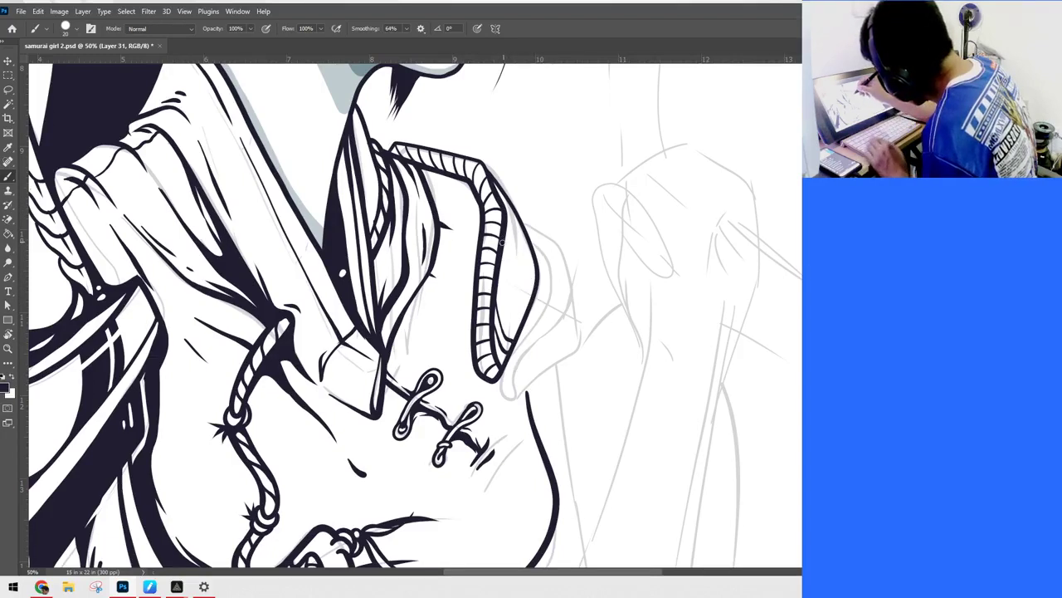
Step: Ink a curved line across the panel beside the striped shoulder trim and build a thick, dark outer edge around that panel
left_click_drag(498, 241, 538, 291)
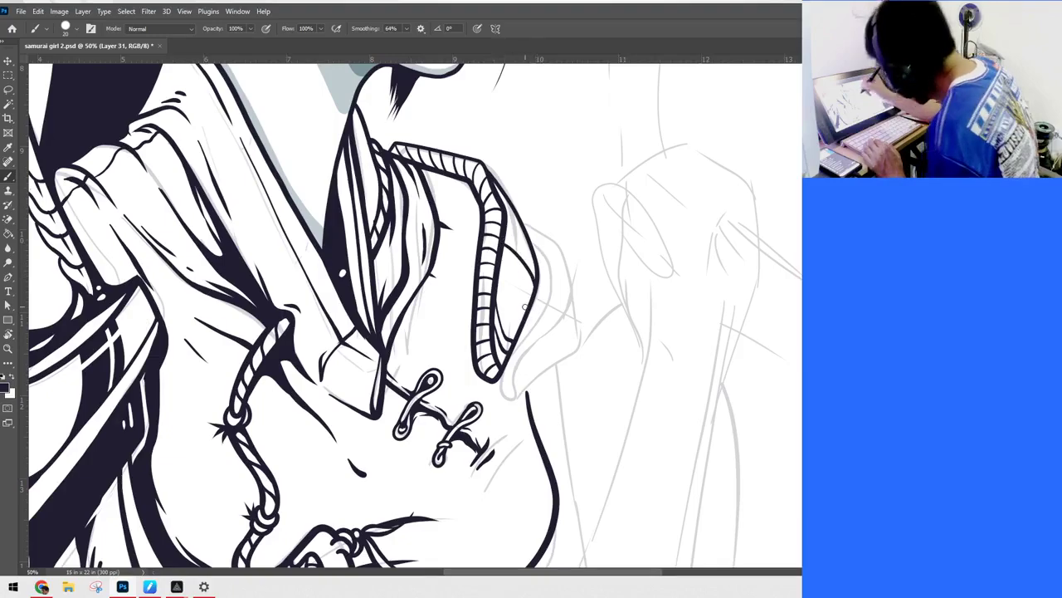
key("ctrl+minus")
key("ctrl+minus")
key("ctrl+minus")
key("ctrl+plus")
key("ctrl+plus")
key("ctrl+plus")
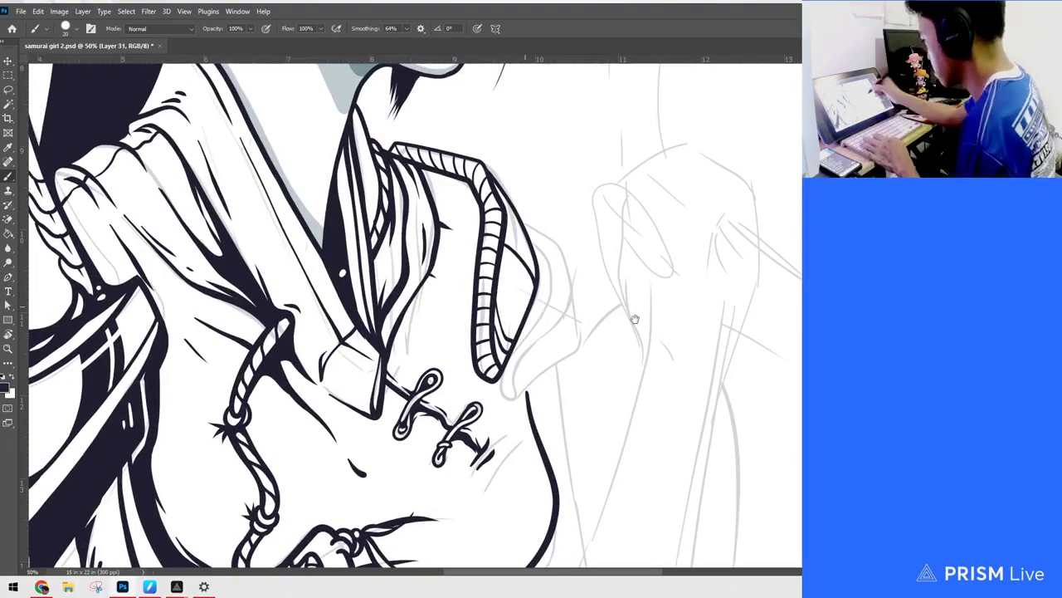
mouse_move(633, 315)
left_mouse_down()
mouse_move(706, 202)
mouse_move(670, 330)
left_mouse_up()
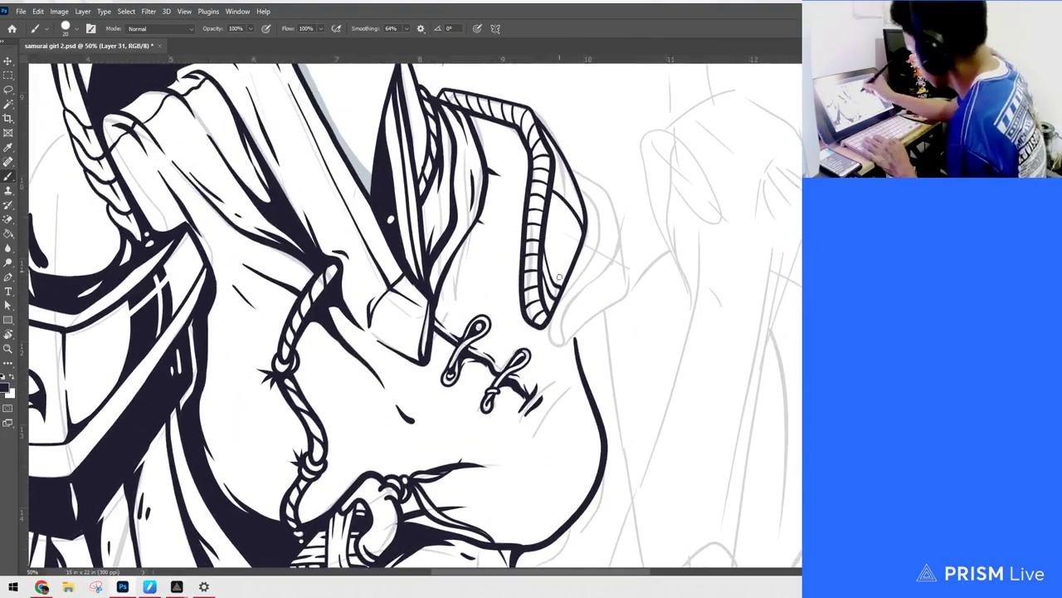
mouse_move(560, 306)
left_mouse_down()
mouse_move(596, 245)
mouse_move(595, 206)
mouse_move(572, 172)
mouse_move(599, 241)
mouse_move(585, 279)
mouse_move(556, 299)
left_mouse_up()
key("ctrl+z")
mouse_move(583, 198)
left_mouse_down()
mouse_move(596, 240)
mouse_move(557, 303)
left_mouse_up()
left_click_drag(569, 279, 584, 196)
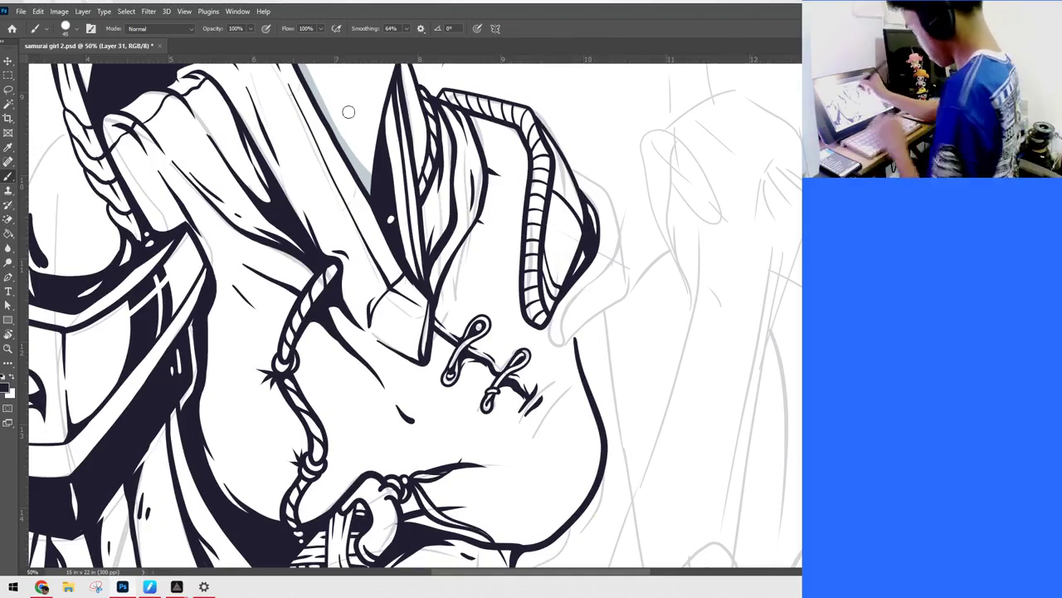
Step: With the Hard Round brush, stamp two ring-shaped rivets beside the trim's lower end, using size 70 dark dots with size 45 white centres
left_click(74, 31)
double_click(192, 170)
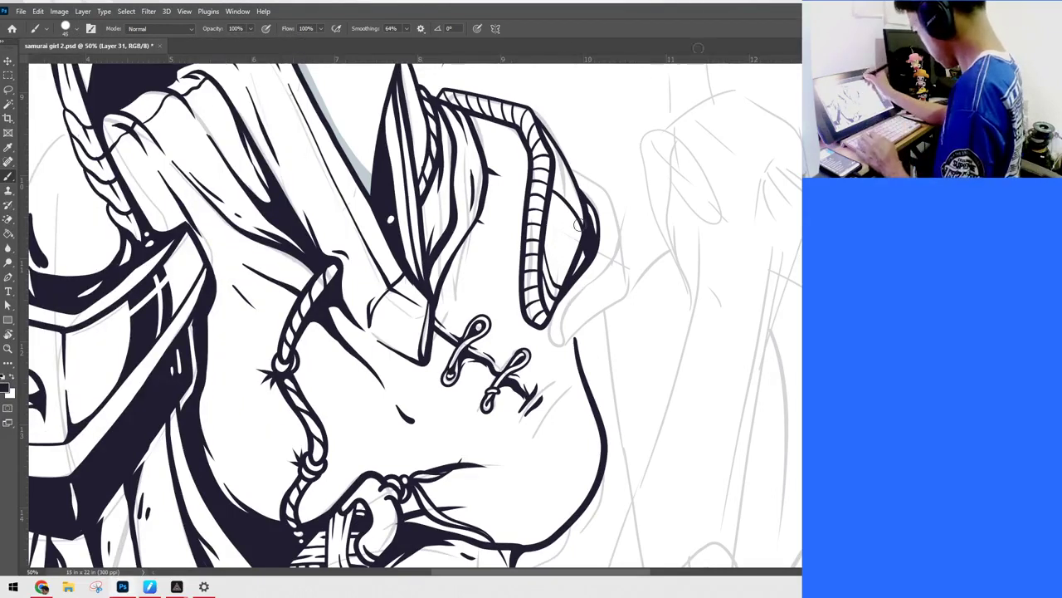
left_click(559, 247)
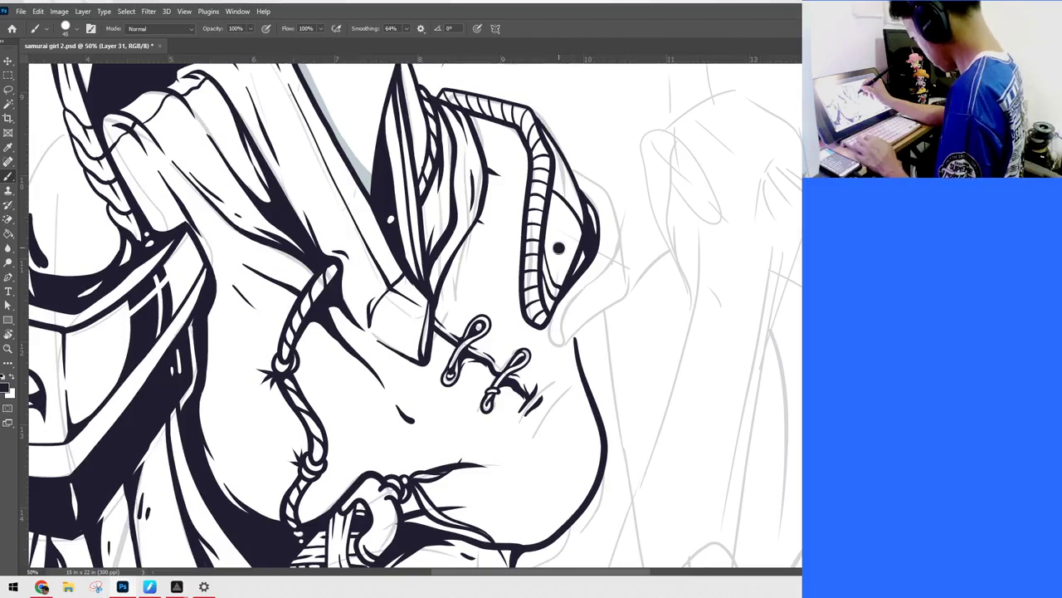
key("]")
key("]")
key("]")
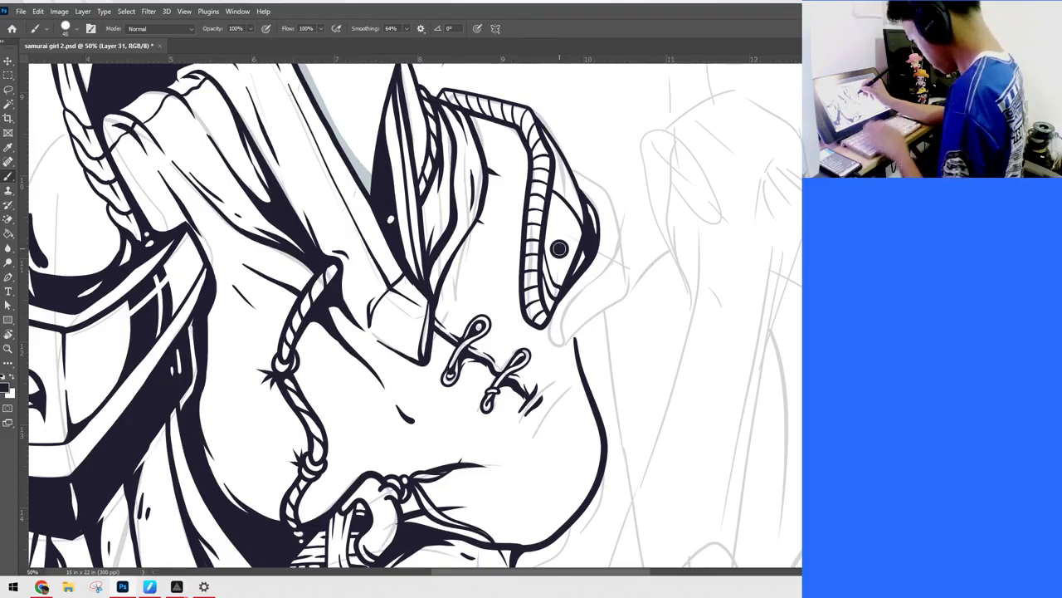
left_click(559, 248)
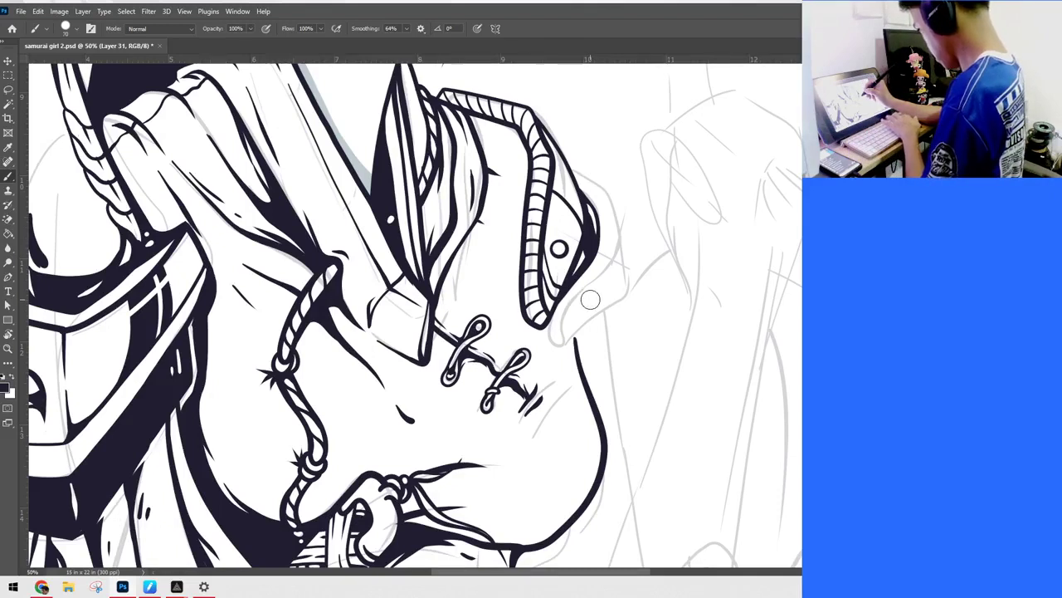
left_click(590, 300)
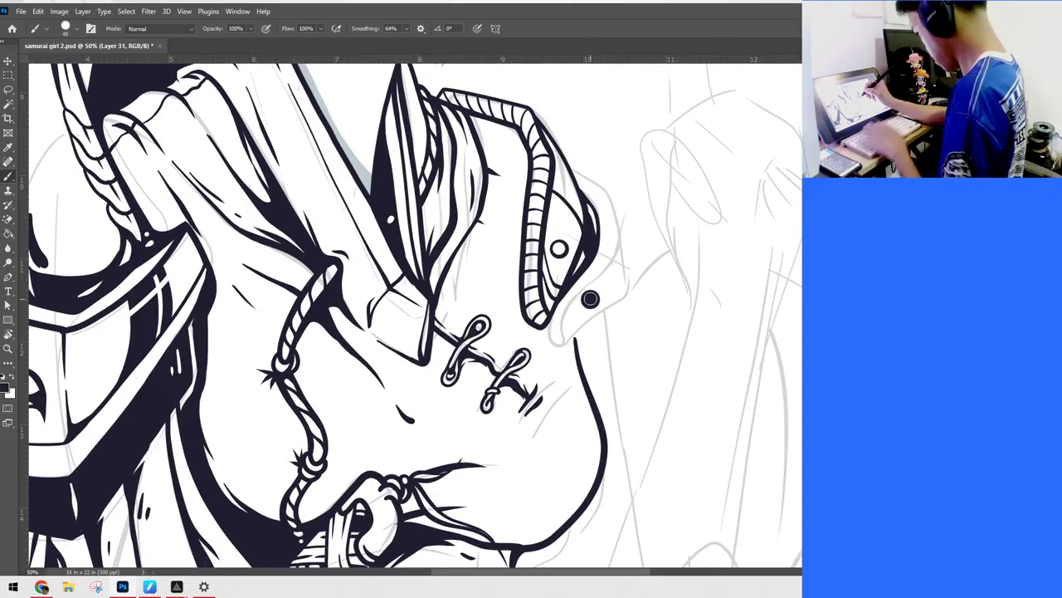
Step: Switch to the Hard Round Pressure Size brush at size 15 and ink the plate's short end edge just below the trim's rounded end
left_click_drag(708, 213, 709, 241)
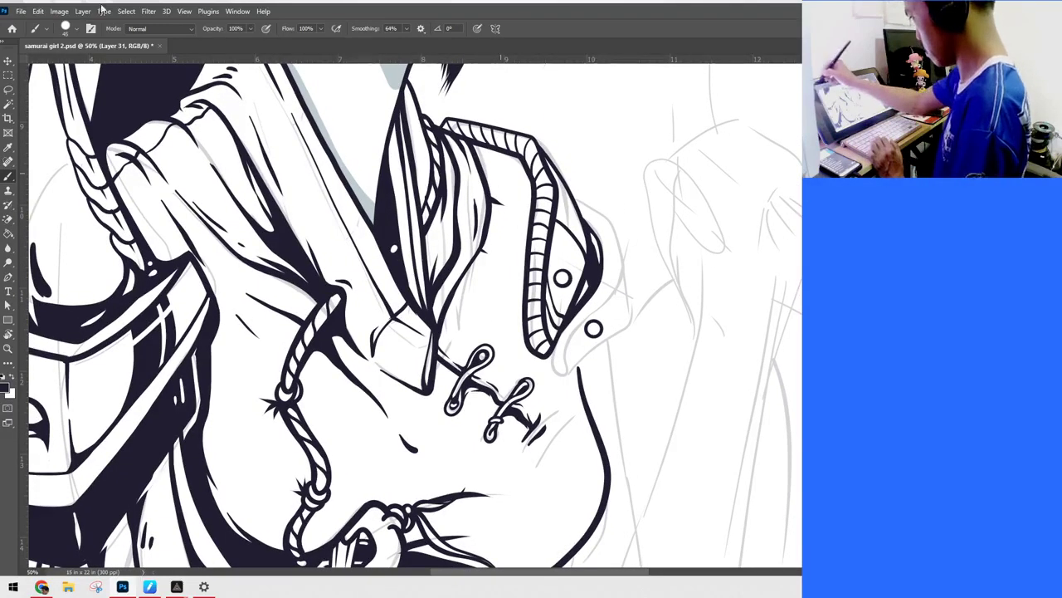
left_click(76, 28)
left_click(78, 235)
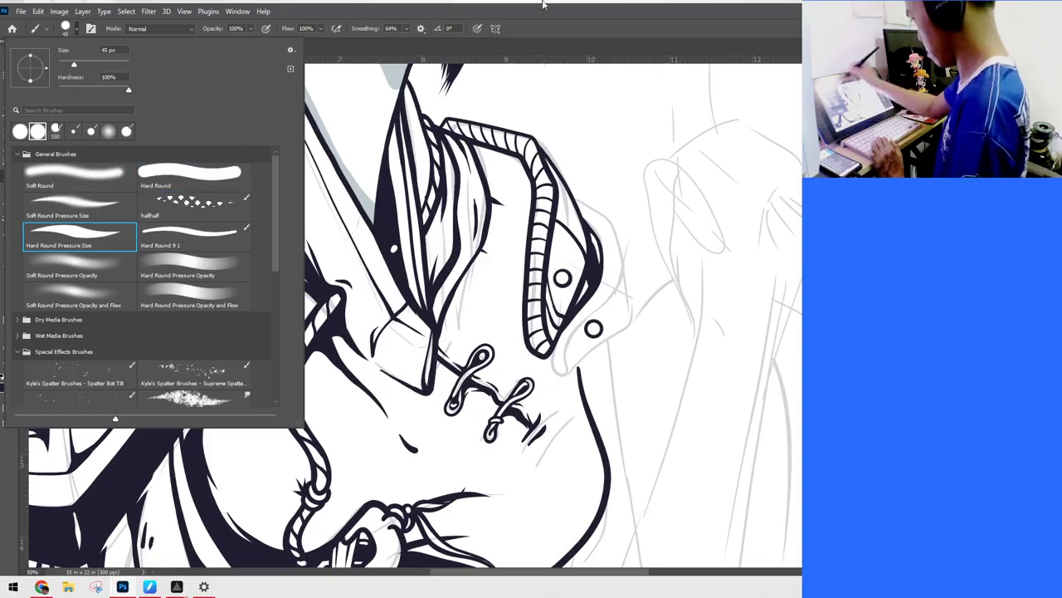
left_click(594, 265)
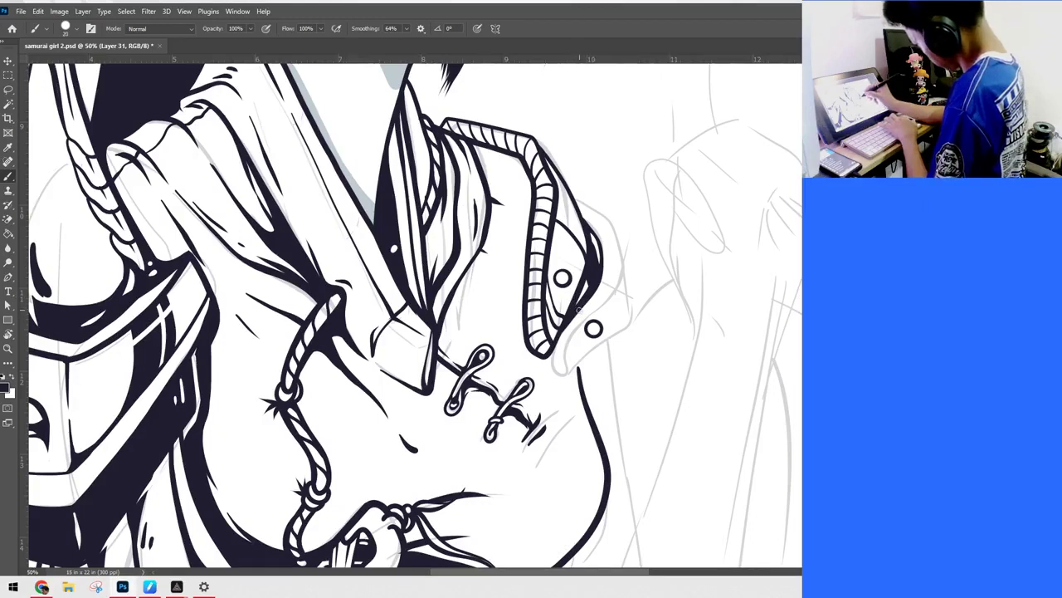
key("[")
key("[")
key("[")
key("[")
key("[")
key("[")
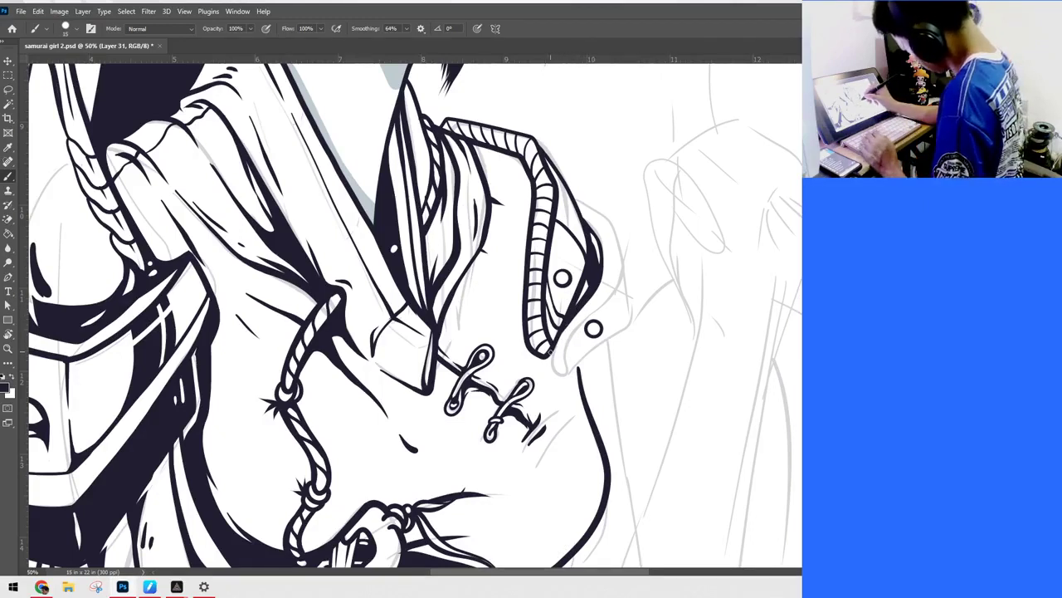
left_click_drag(553, 355, 568, 385)
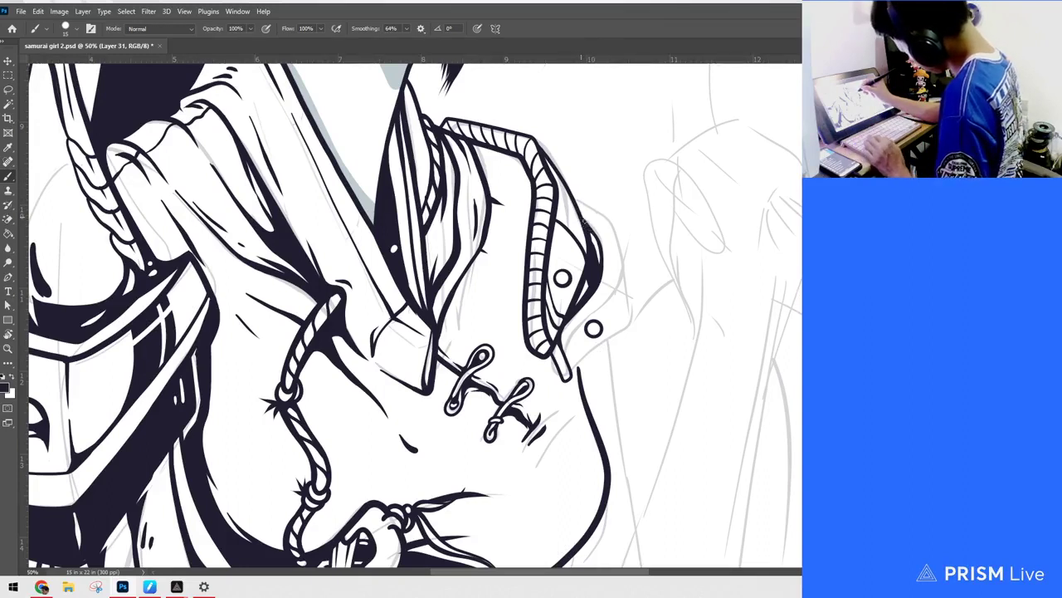
Step: Sharpen the panel's dark outer edge and ink the shoulder plate's upper, side and inner fold lines, with a short bevel at the corner
left_click_drag(602, 235, 601, 290)
mouse_move(603, 252)
left_mouse_down()
mouse_move(601, 295)
mouse_move(560, 332)
left_mouse_up()
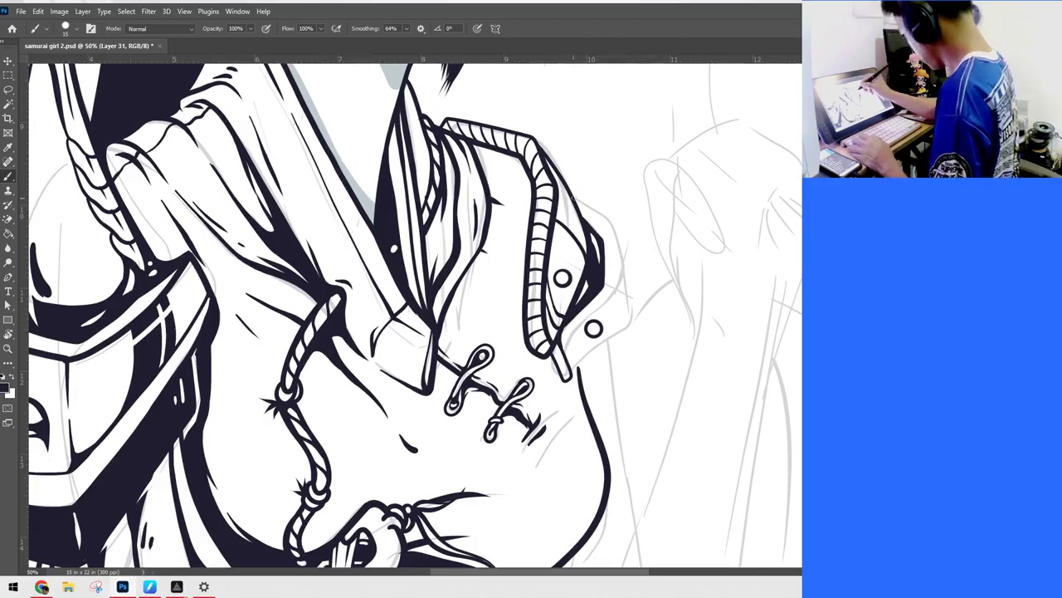
mouse_move(570, 195)
left_mouse_down()
mouse_move(618, 238)
mouse_move(611, 297)
left_mouse_up()
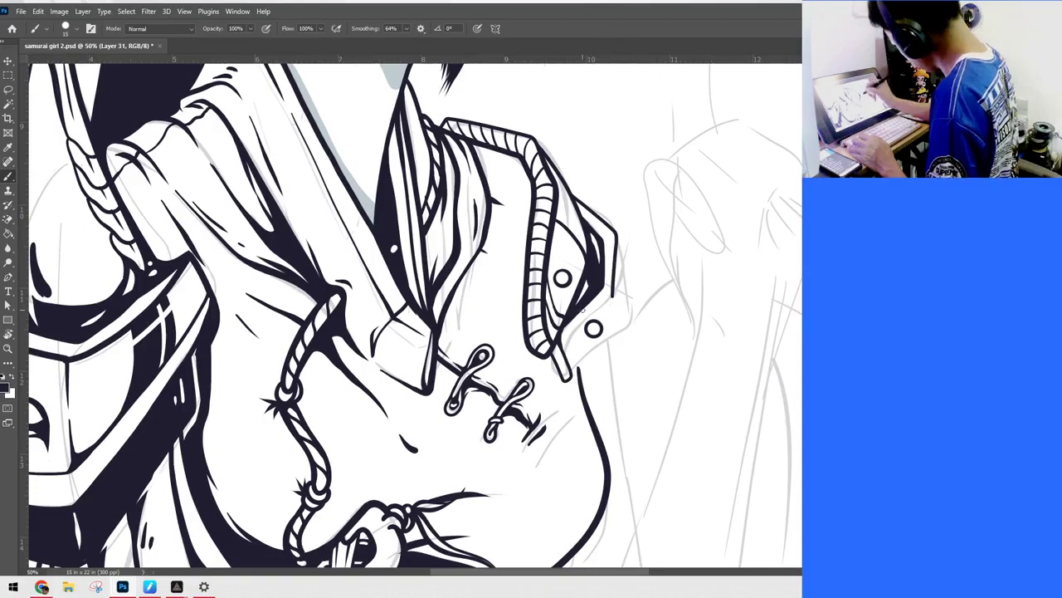
left_click_drag(565, 330, 610, 296)
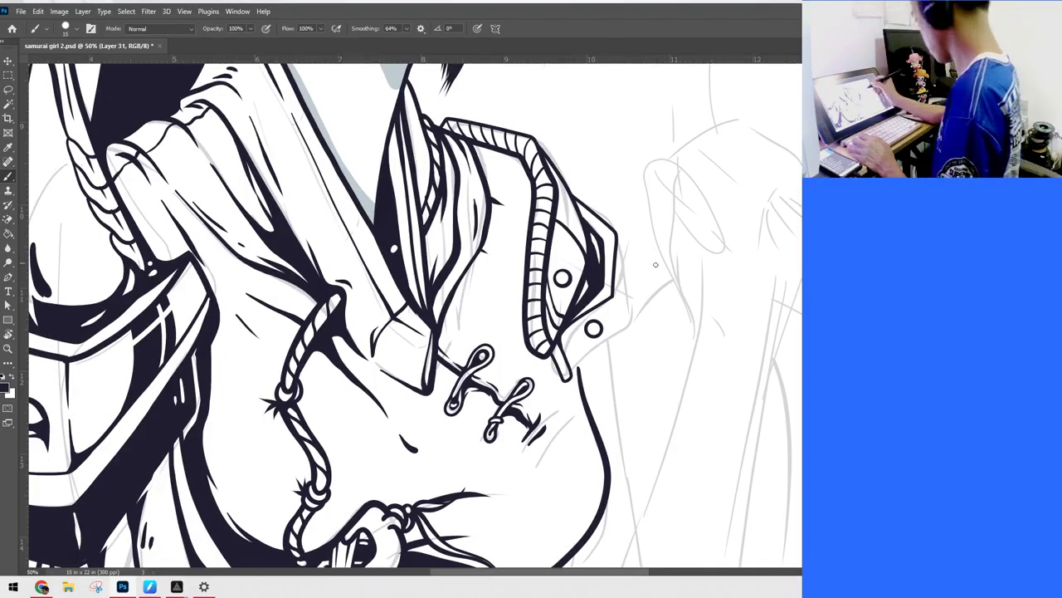
left_click_drag(613, 296, 618, 303)
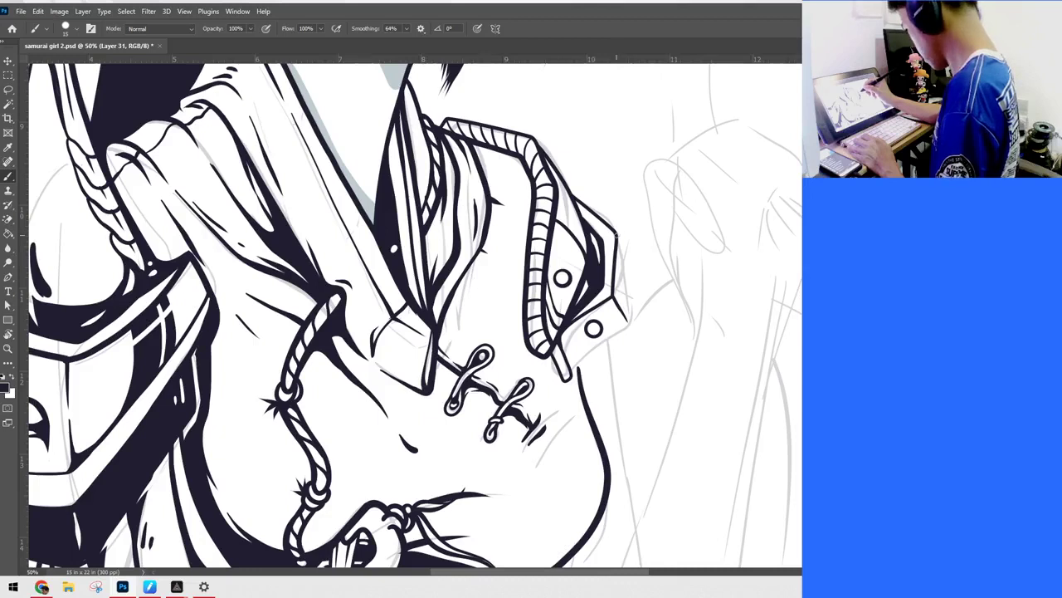
Step: Ink the shoulder plate's outer side and lower edge around the second rivet, and add a small stroke inside the panel's upper curve
left_click_drag(617, 237, 627, 327)
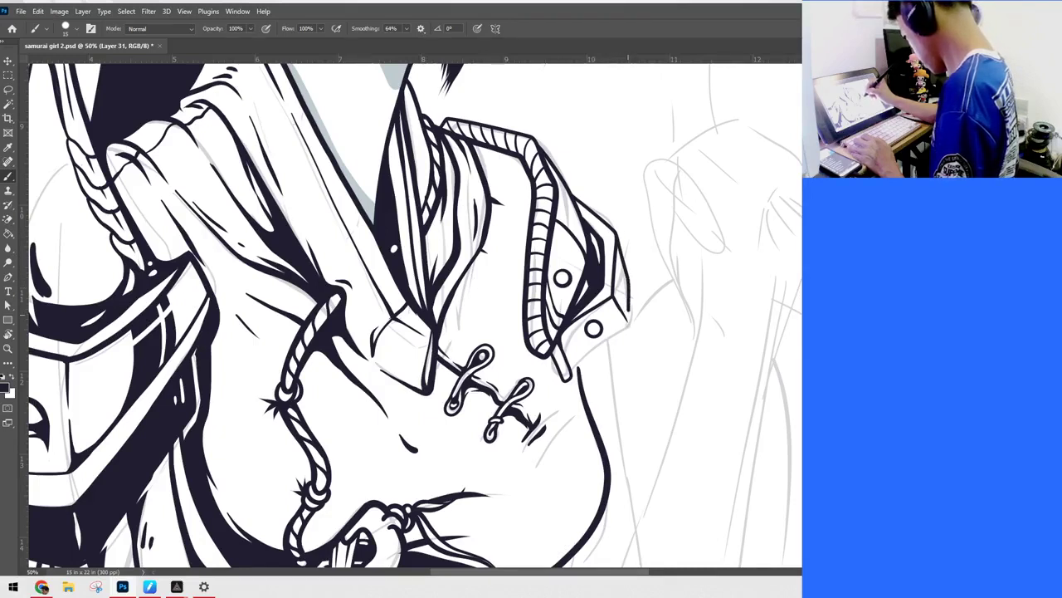
key("ctrl+z")
key("ctrl+z")
mouse_move(616, 237)
left_mouse_down()
mouse_move(630, 293)
mouse_move(638, 254)
mouse_move(630, 334)
left_mouse_up()
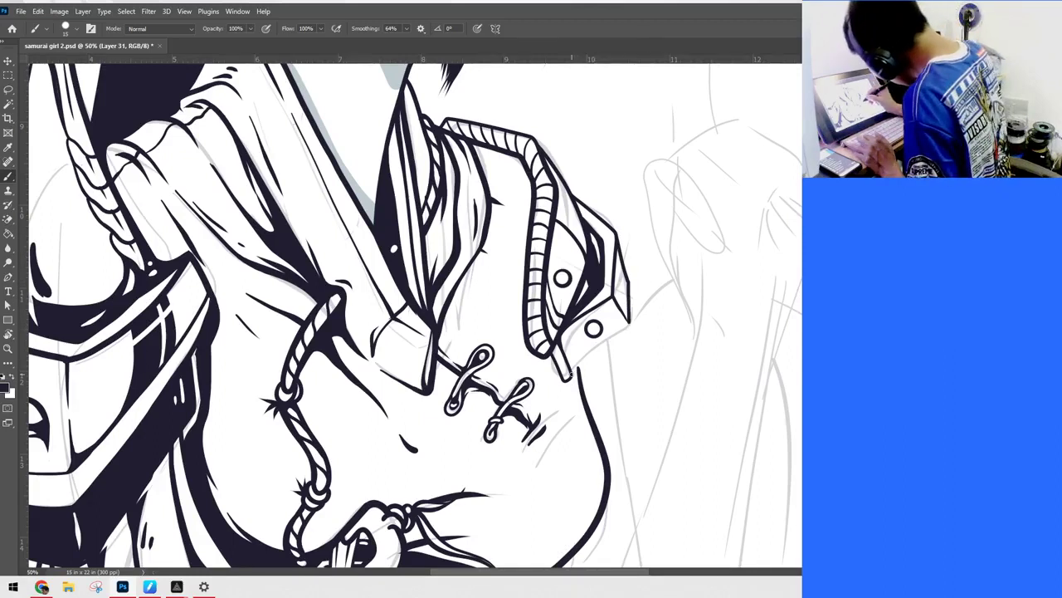
left_click_drag(571, 378, 633, 321)
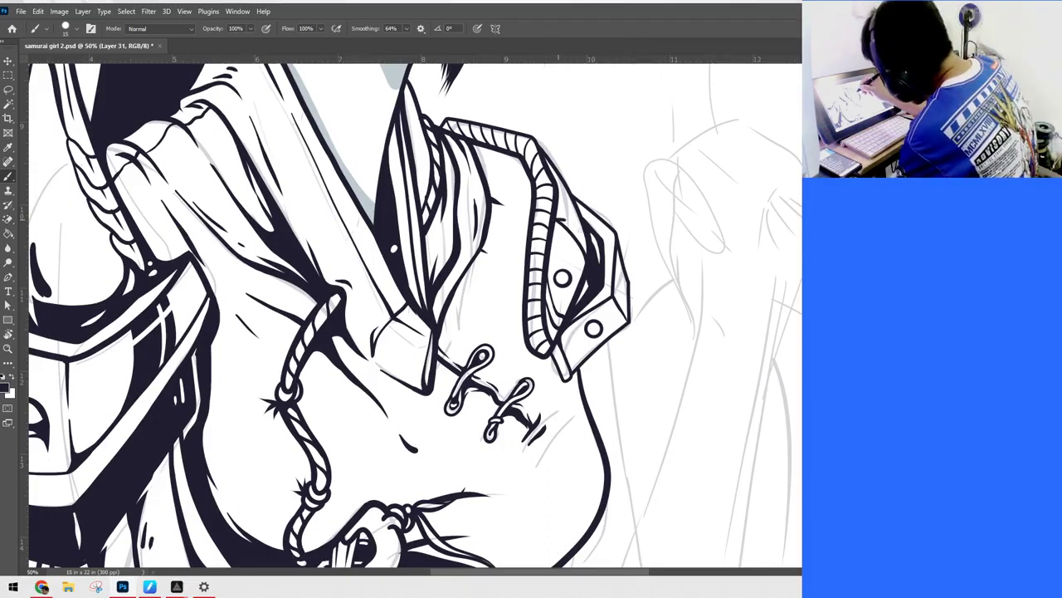
left_click_drag(566, 221, 579, 235)
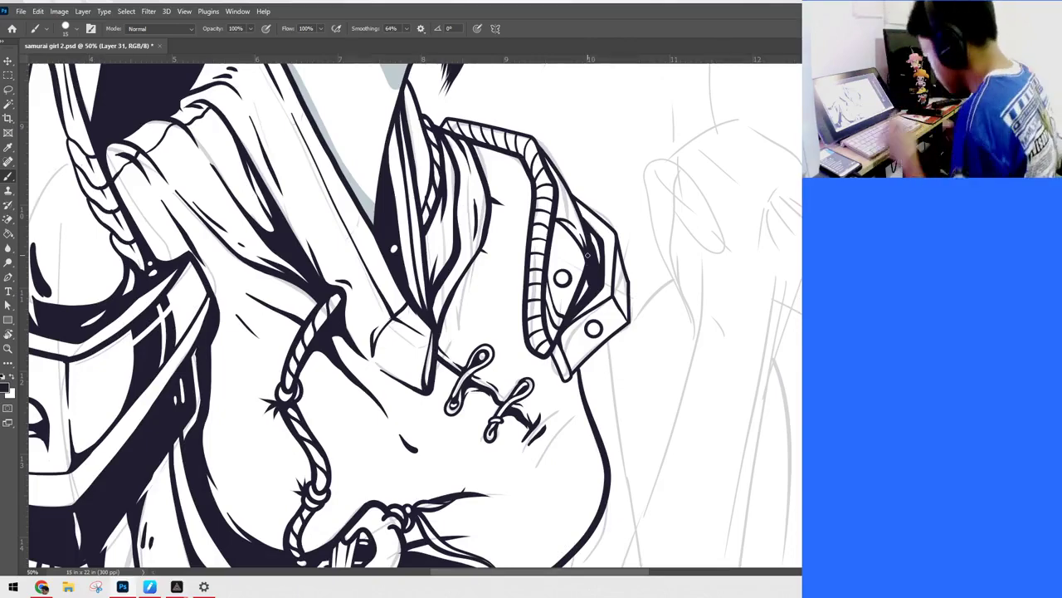
Step: Review the whole illustration, then examine the inked shoulder, torso and waist against the remaining rough sketch
key("ctrl+minus")
key("ctrl+minus")
key("ctrl+minus")
key("ctrl+minus")
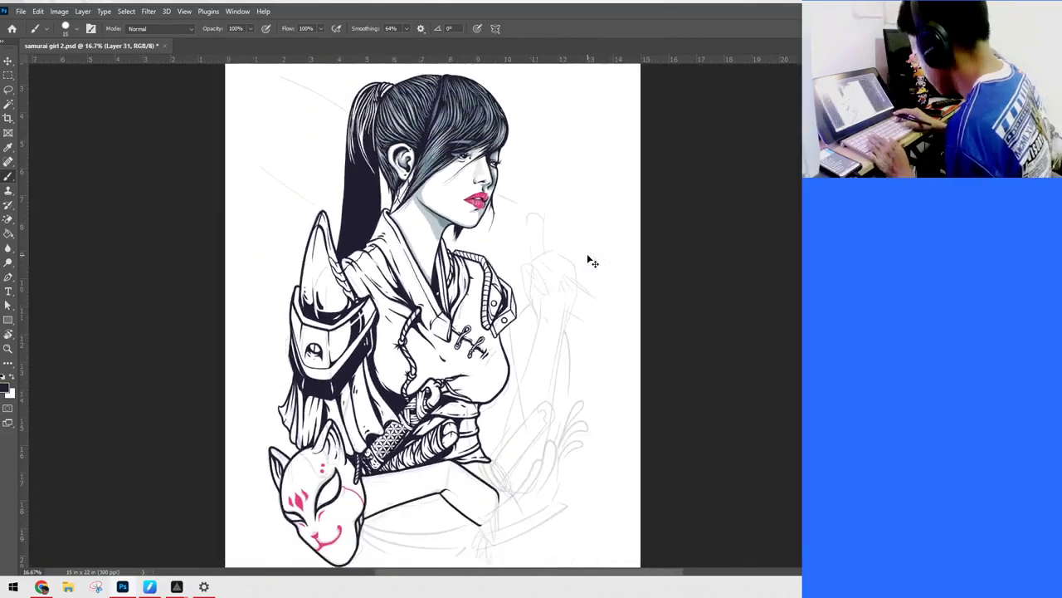
key("ctrl+plus")
key("ctrl+plus")
key("ctrl+plus")
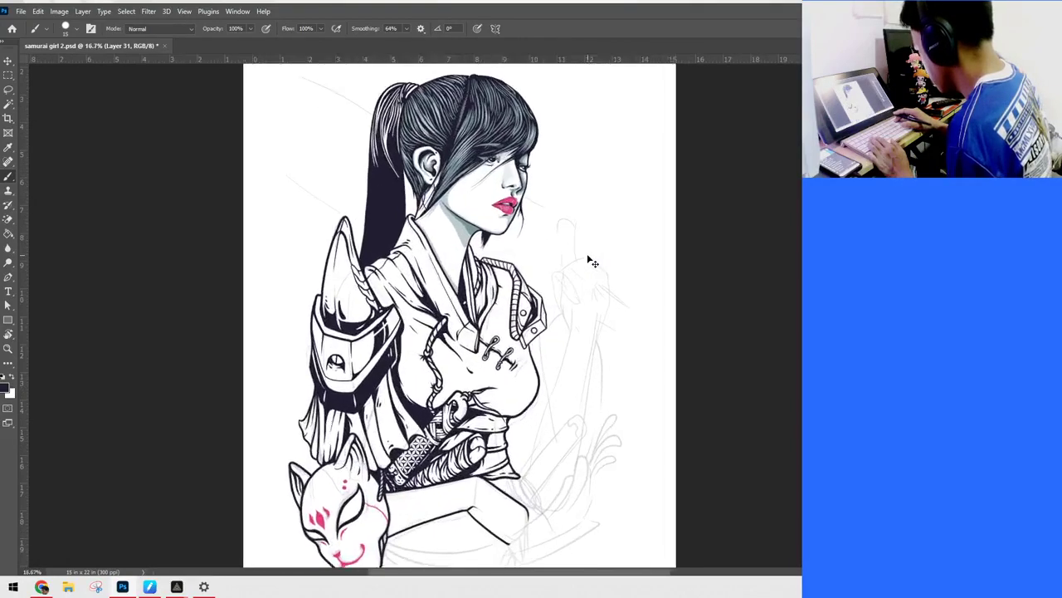
key("ctrl+minus")
key("ctrl+minus")
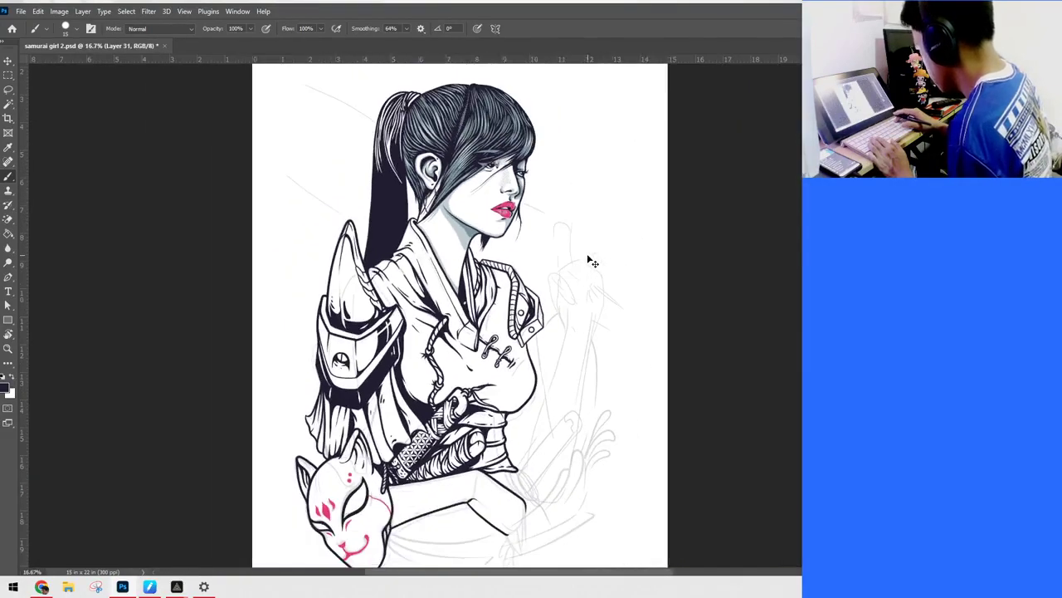
key("ctrl+plus")
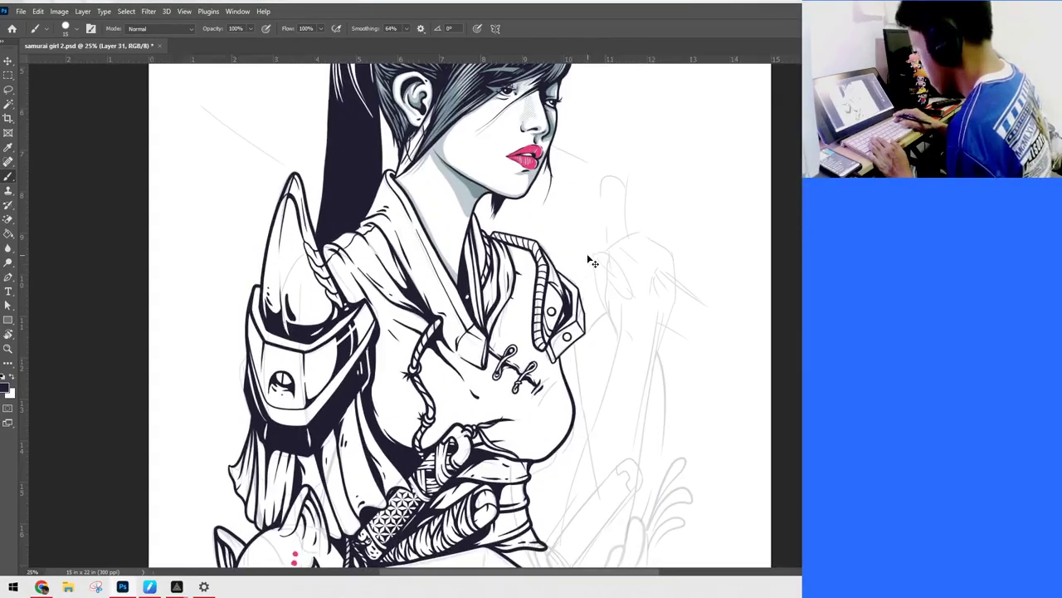
key("ctrl+minus")
key("ctrl+plus")
key("ctrl+plus")
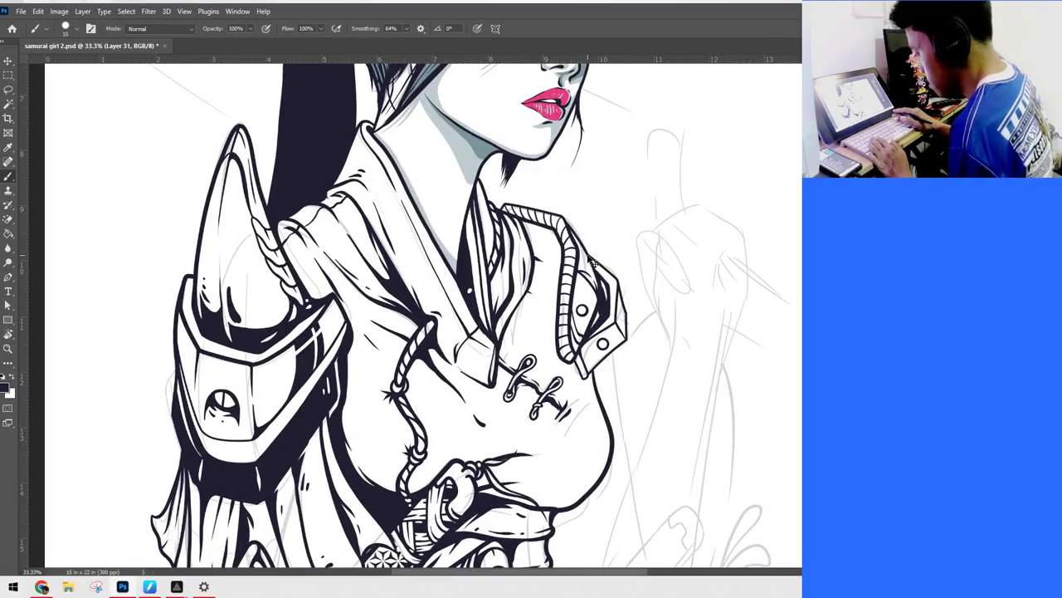
key("ctrl+plus")
scroll(648, 270, "down", 6)
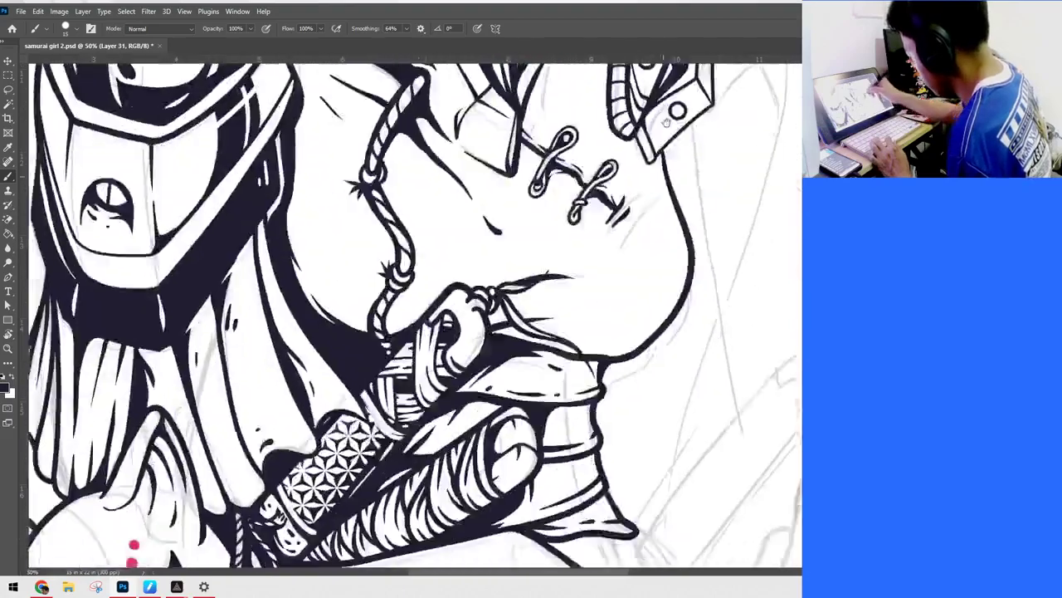
scroll(669, 351, "up", 4)
scroll(669, 351, "right", 4)
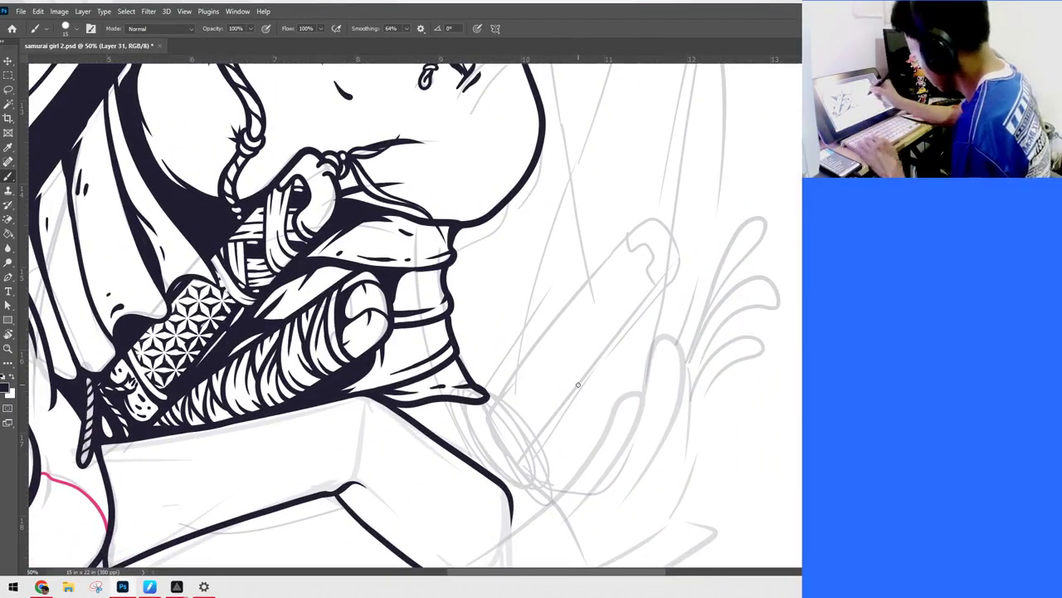
key("ctrl+minus")
scroll(584, 391, "down", 5)
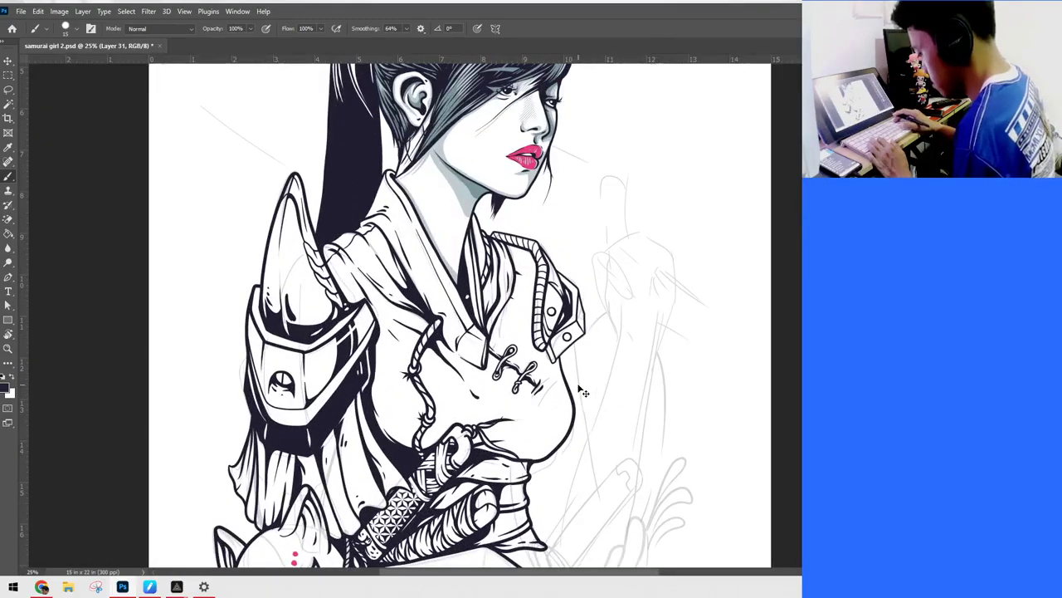
Step: On Layer 32, shade the inside of the fox mask's large eye with dark contour and tapered hatching strokes, using a size 20 brush
left_click_drag(659, 332, 624, 121)
mouse_move(647, 310)
left_mouse_down()
mouse_move(650, 448)
mouse_move(704, 303)
mouse_move(749, 290)
mouse_move(777, 319)
left_mouse_up()
key("ctrl+plus")
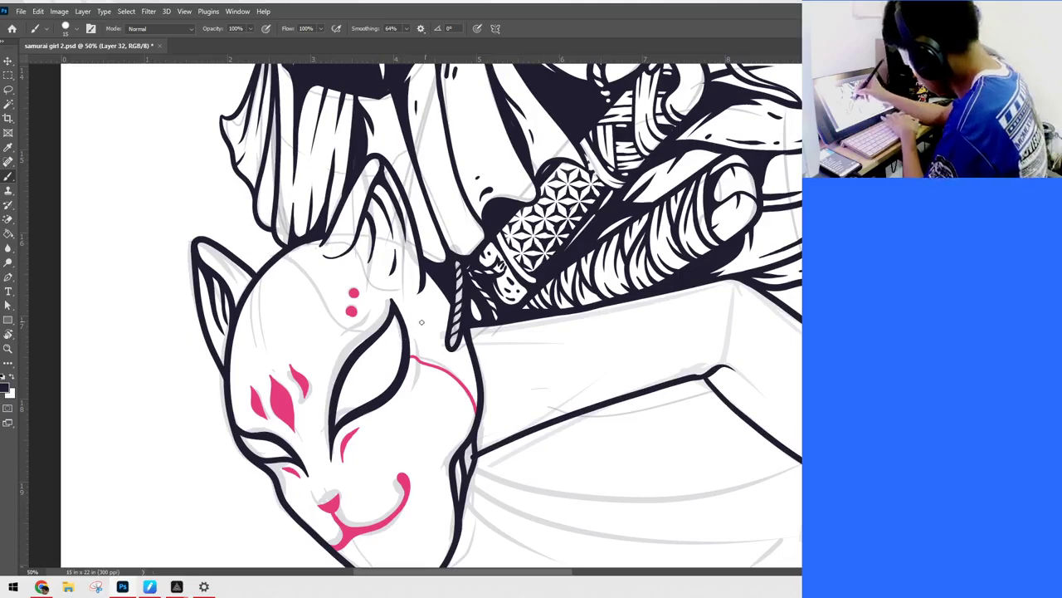
key("]")
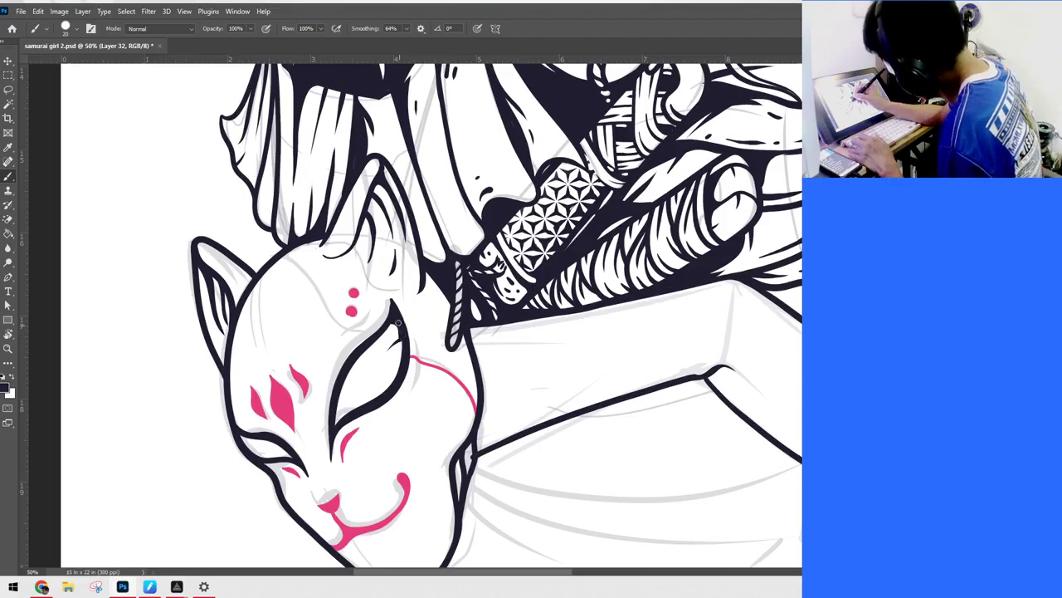
mouse_move(398, 322)
left_mouse_down()
mouse_move(361, 357)
mouse_move(345, 395)
mouse_move(350, 415)
mouse_move(335, 425)
mouse_move(362, 346)
mouse_move(344, 403)
mouse_move(347, 366)
mouse_move(336, 426)
mouse_move(346, 414)
left_mouse_up()
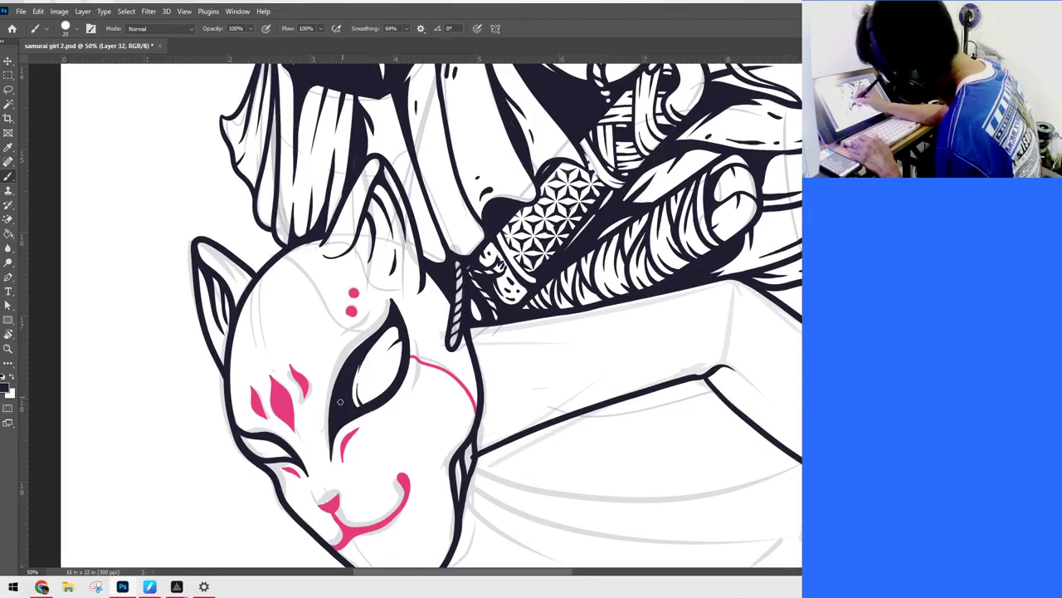
mouse_move(361, 375)
left_mouse_down()
mouse_move(337, 417)
mouse_move(355, 361)
left_mouse_up()
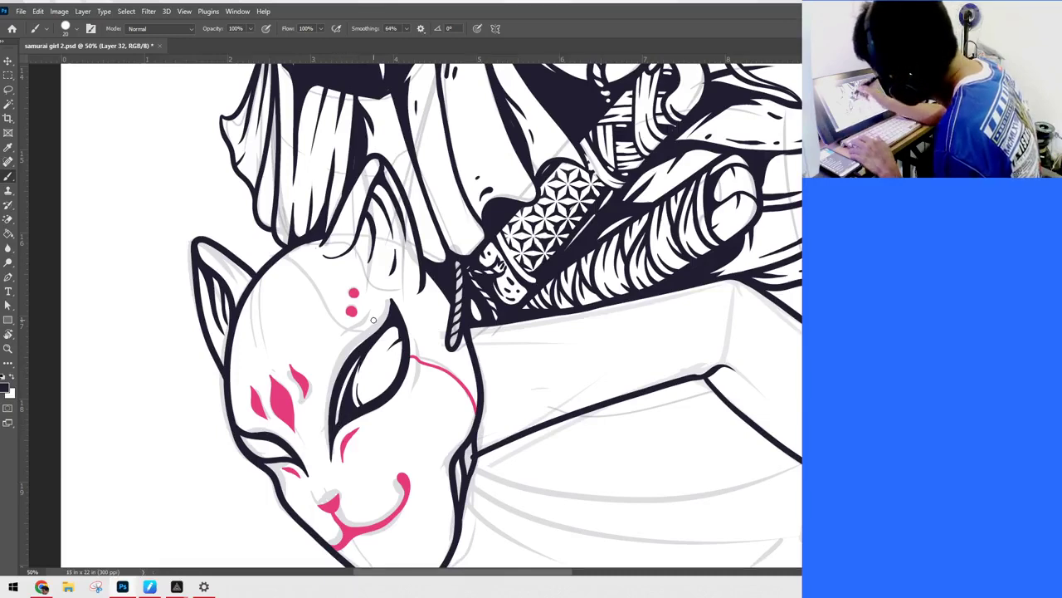
left_click_drag(358, 382, 375, 401)
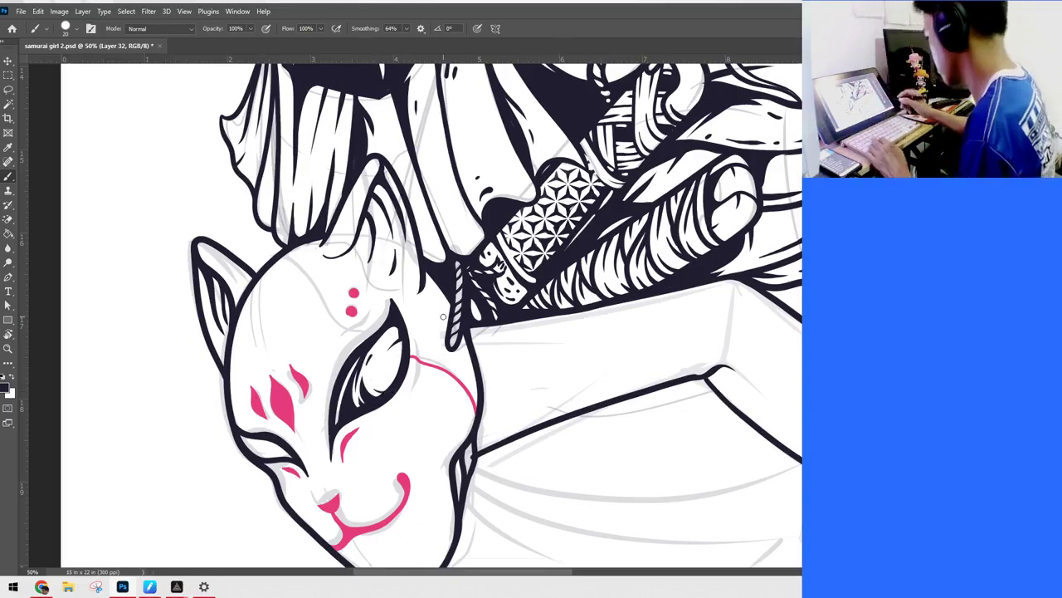
Step: Ink a curled pupil inside the fox mask's large eye and add small highlights to its dark rim, using a size 15 brush
left_click_drag(622, 313, 744, 290)
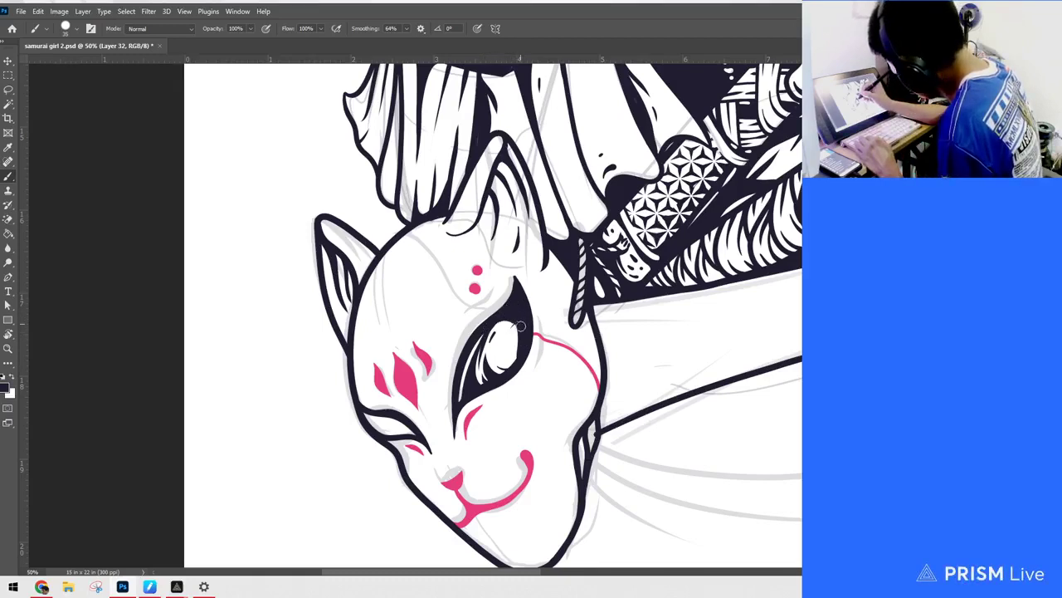
left_click_drag(515, 329, 503, 355)
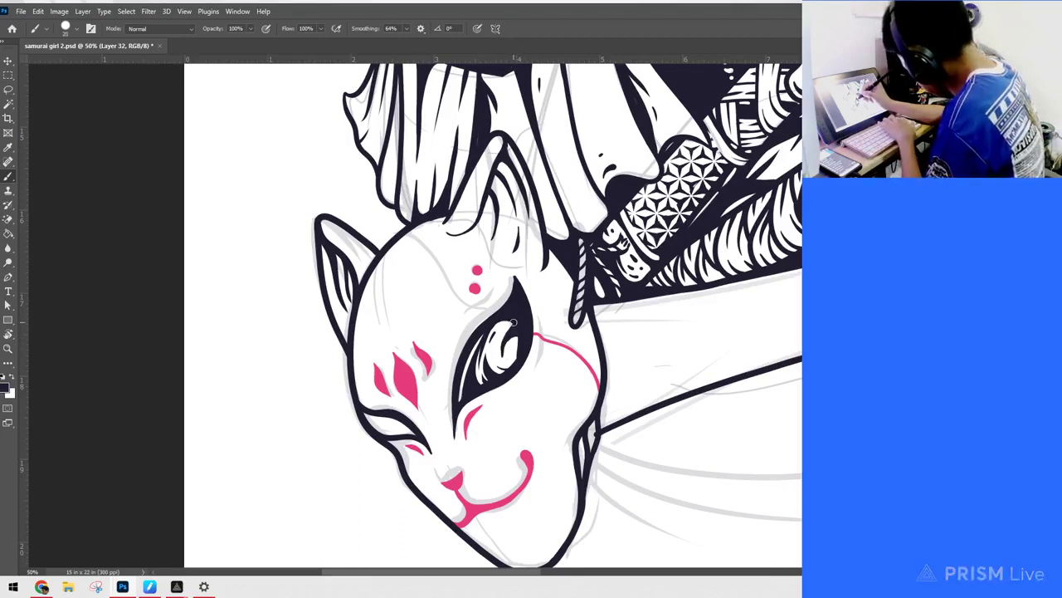
key("bracketleft")
key("bracketleft")
key("bracketleft")
left_click_drag(504, 331, 500, 342)
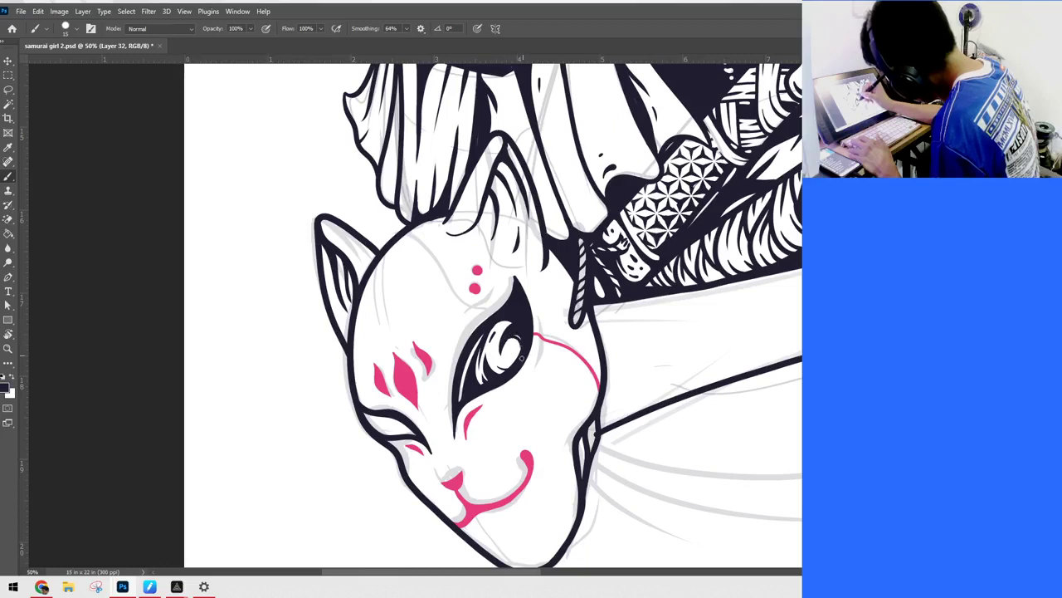
left_click_drag(510, 367, 502, 369)
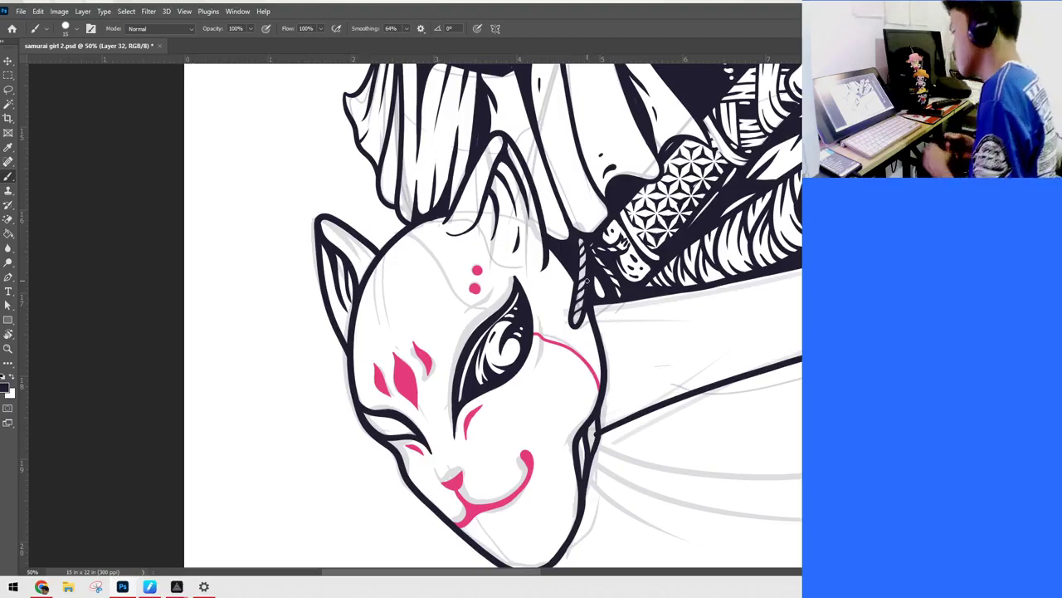
Step: Shade the inside of the fox mask's small eye with tapered dark strokes and refine the mask outline at its outer corner
key("ctrl+minus")
key("ctrl+minus")
key("ctrl+minus")
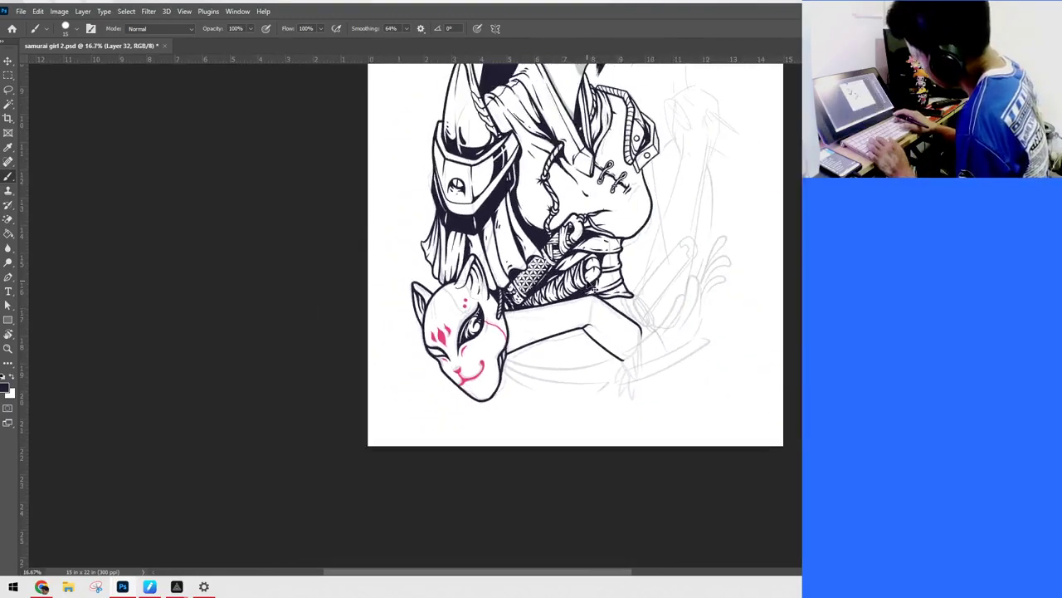
scroll(591, 287, "up", 3)
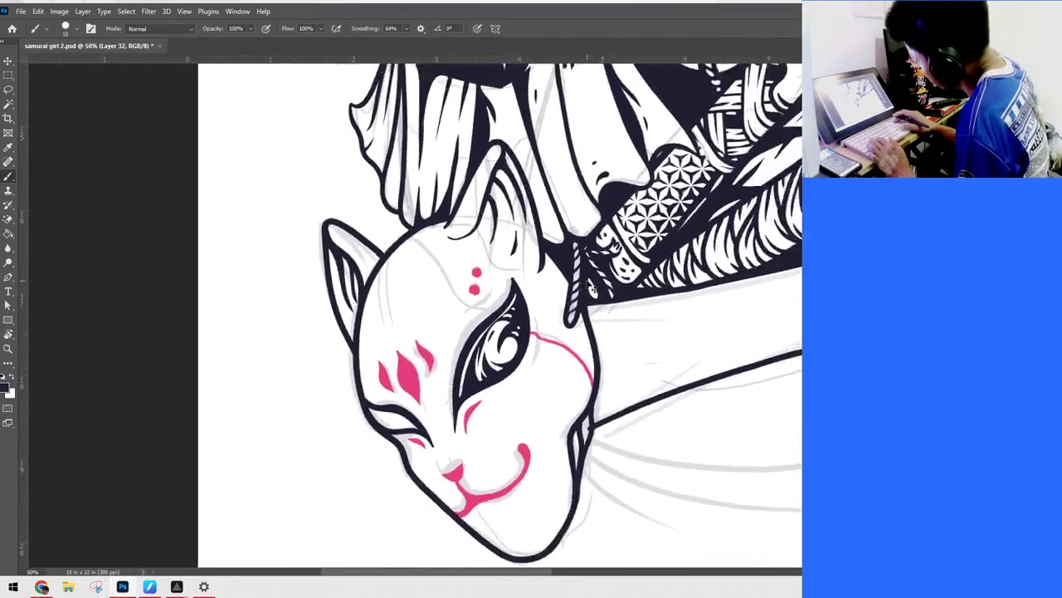
scroll(591, 286, "down", 3)
scroll(591, 287, "up", 4)
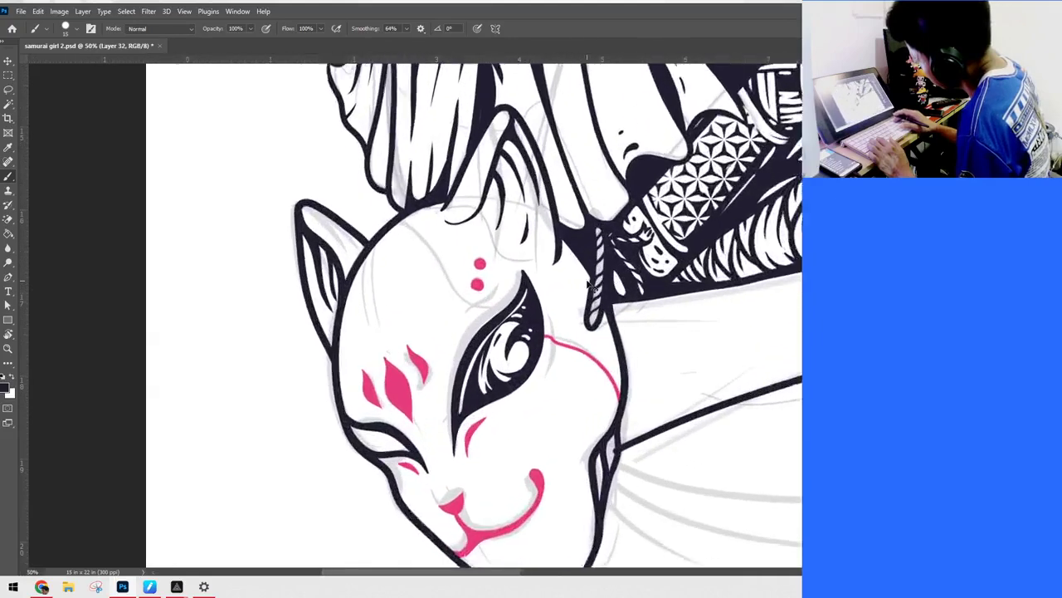
scroll(591, 286, "up", 1)
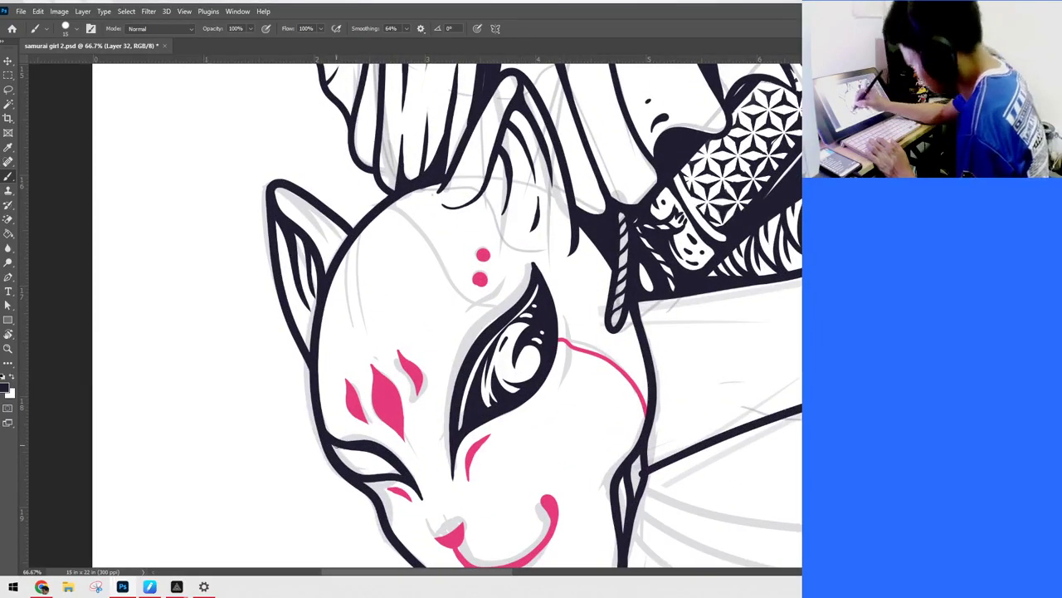
mouse_move(339, 445)
left_mouse_down()
mouse_move(387, 479)
mouse_move(341, 442)
mouse_move(375, 478)
mouse_move(341, 444)
mouse_move(381, 478)
mouse_move(408, 483)
mouse_move(347, 443)
mouse_move(410, 485)
mouse_move(374, 449)
mouse_move(402, 482)
mouse_move(347, 445)
mouse_move(393, 463)
mouse_move(412, 485)
left_mouse_up()
left_click_drag(355, 450, 417, 494)
key("ctrl+minus")
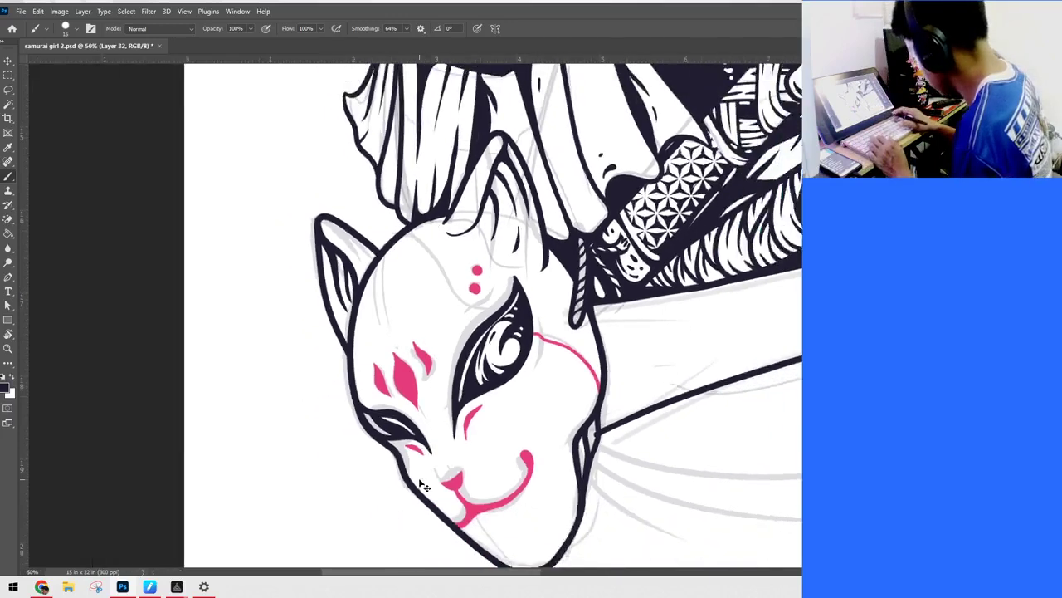
key("ctrl+minus")
key("ctrl+plus")
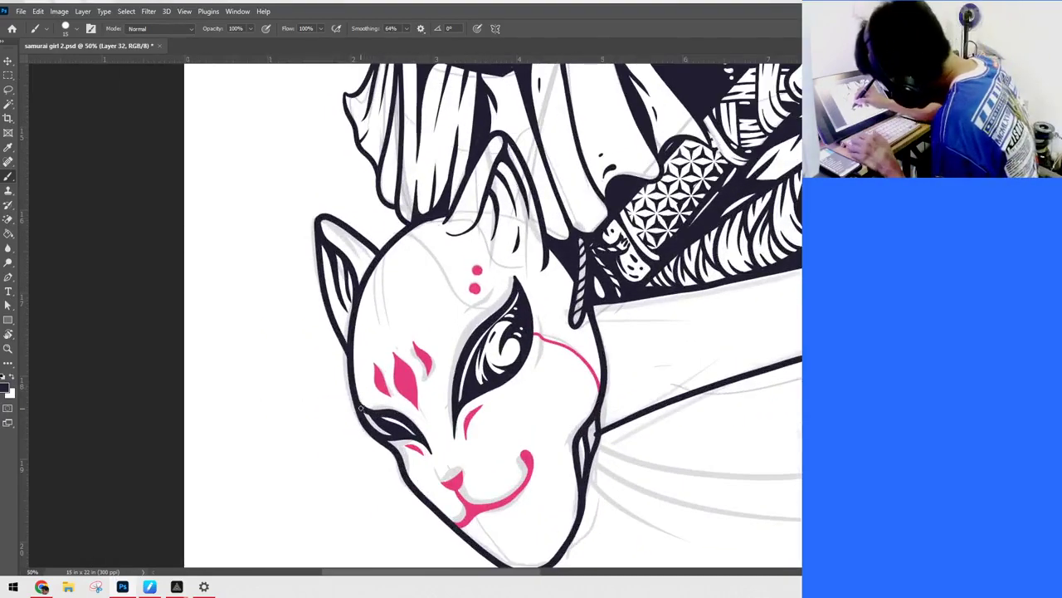
left_click_drag(362, 409, 375, 430)
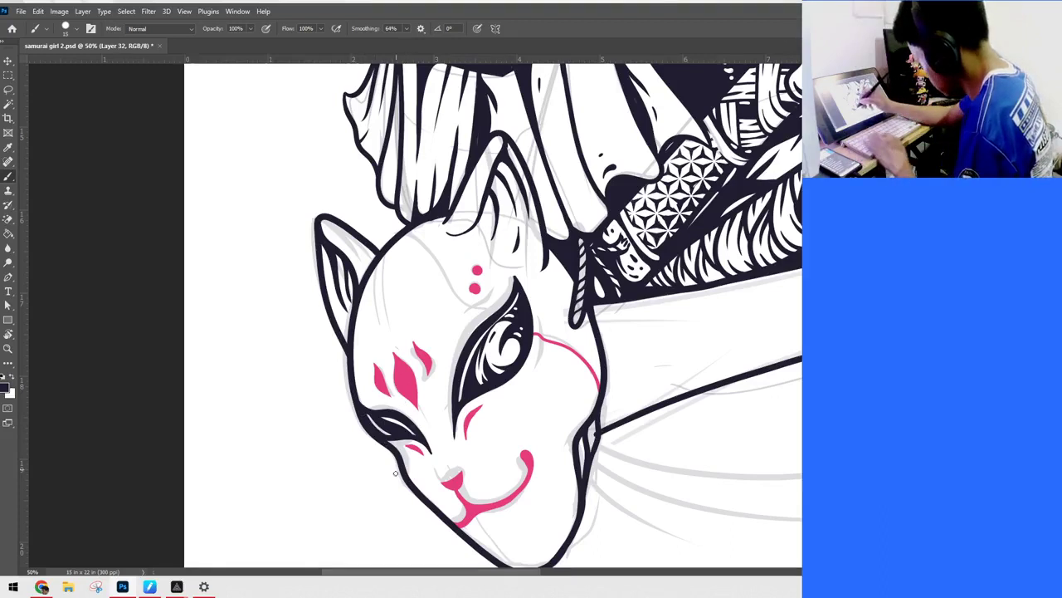
Step: Continue the thin pink crack line from the fox mask's large eye up across its forehead to the upper outline
left_click(455, 444, "ctrl")
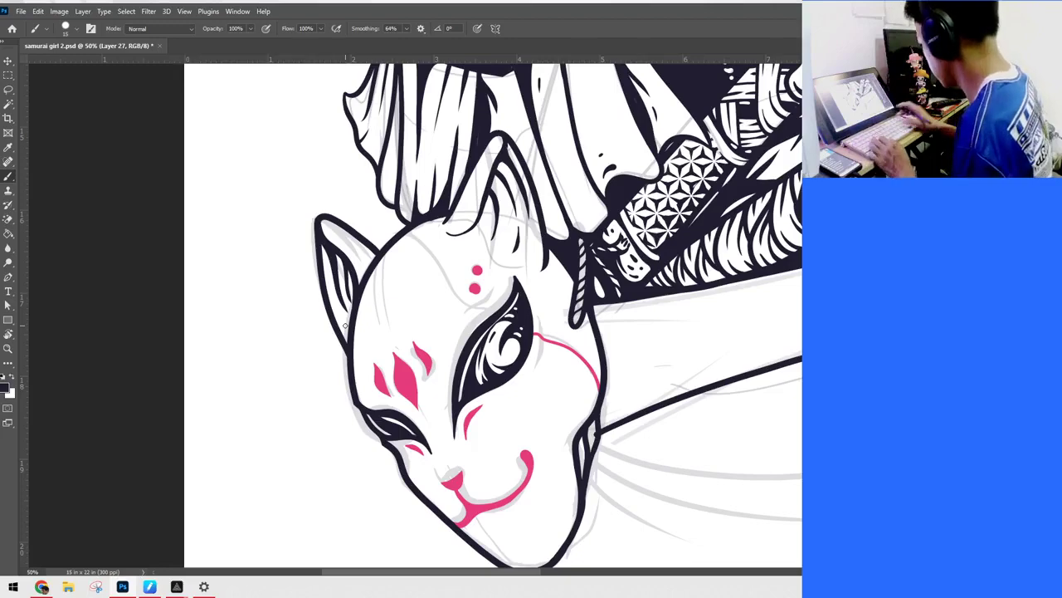
key("ctrl+minus")
key("ctrl+minus")
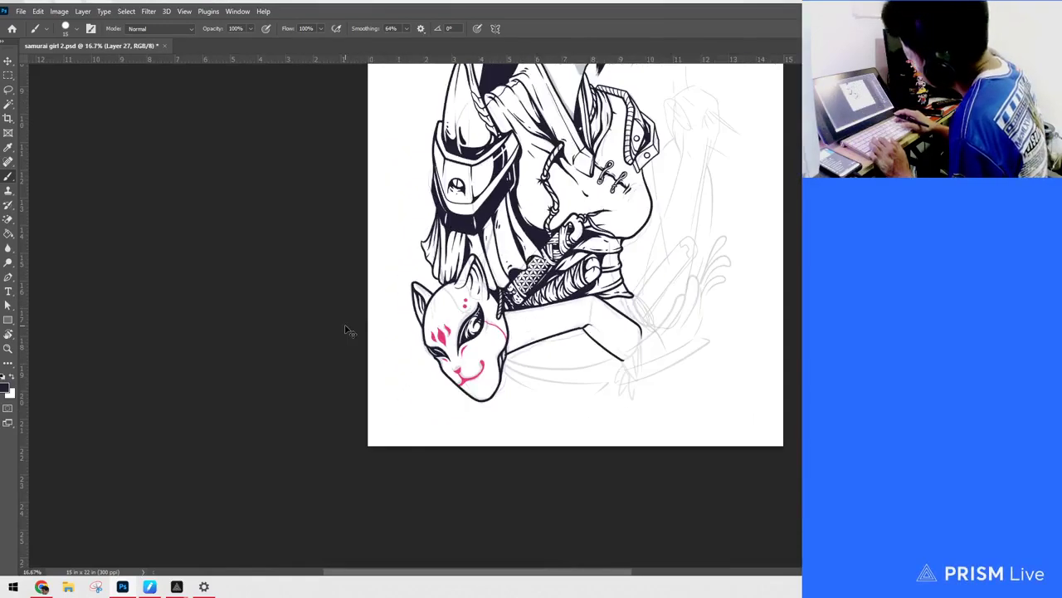
key("ctrl+minus")
key("ctrl+plus")
key("ctrl+plus")
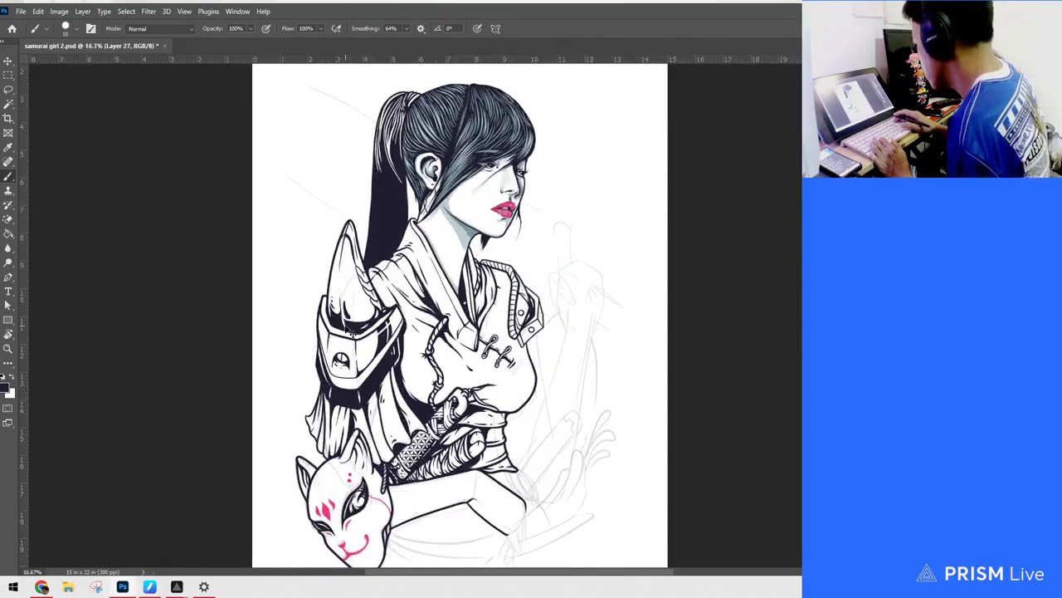
key("ctrl+minus")
key("ctrl+plus")
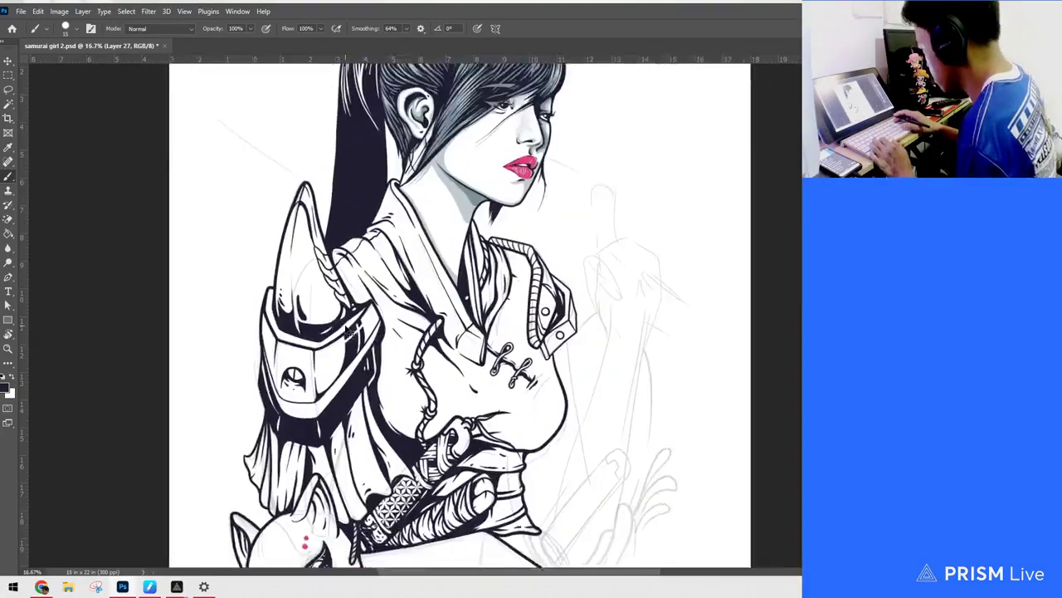
key("ctrl+plus")
left_click_drag(634, 320, 761, 34)
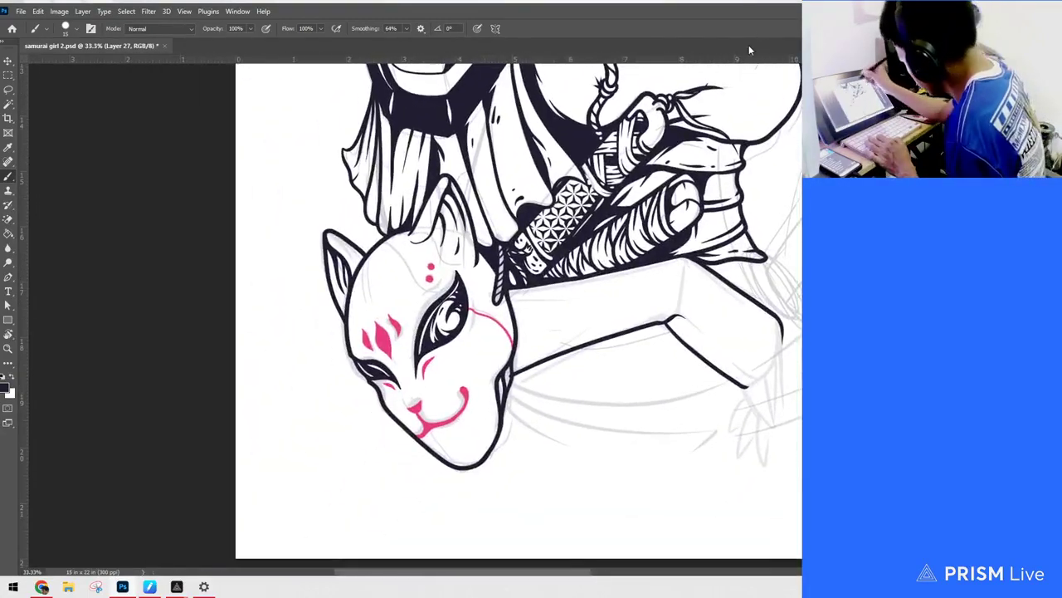
key("ctrl+shift+alt+n")
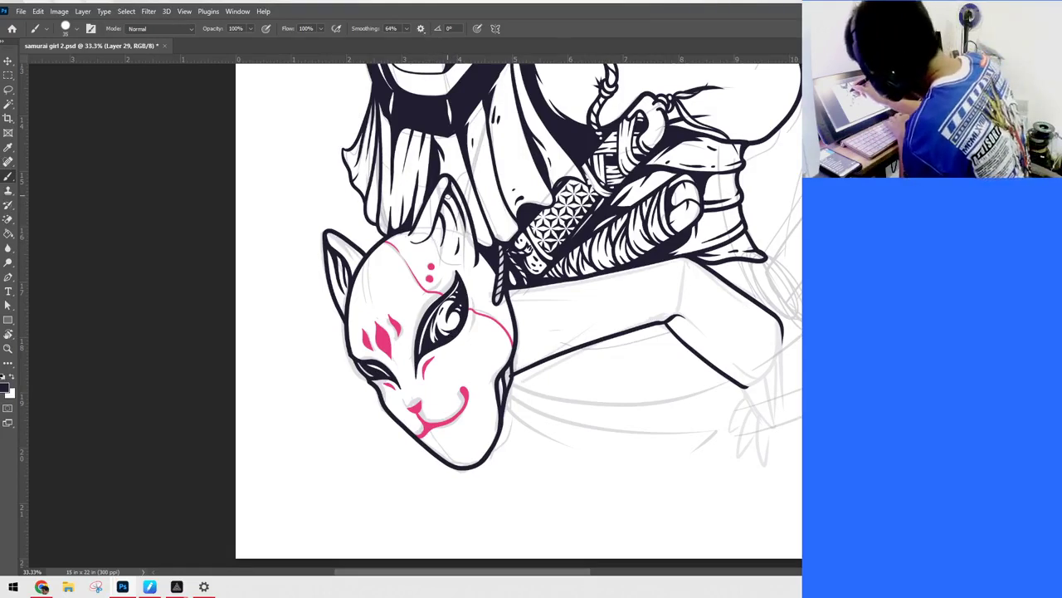
Step: On Layer 29, fill the inside of both fox mask ears with pink between the dark hatching strokes
mouse_move(448, 197)
left_mouse_down()
mouse_move(464, 249)
mouse_move(447, 258)
mouse_move(437, 247)
mouse_move(448, 191)
left_mouse_up()
mouse_move(439, 230)
left_mouse_down()
mouse_move(455, 254)
mouse_move(445, 199)
mouse_move(456, 249)
mouse_move(448, 232)
mouse_move(437, 254)
mouse_move(458, 263)
mouse_move(465, 226)
left_mouse_up()
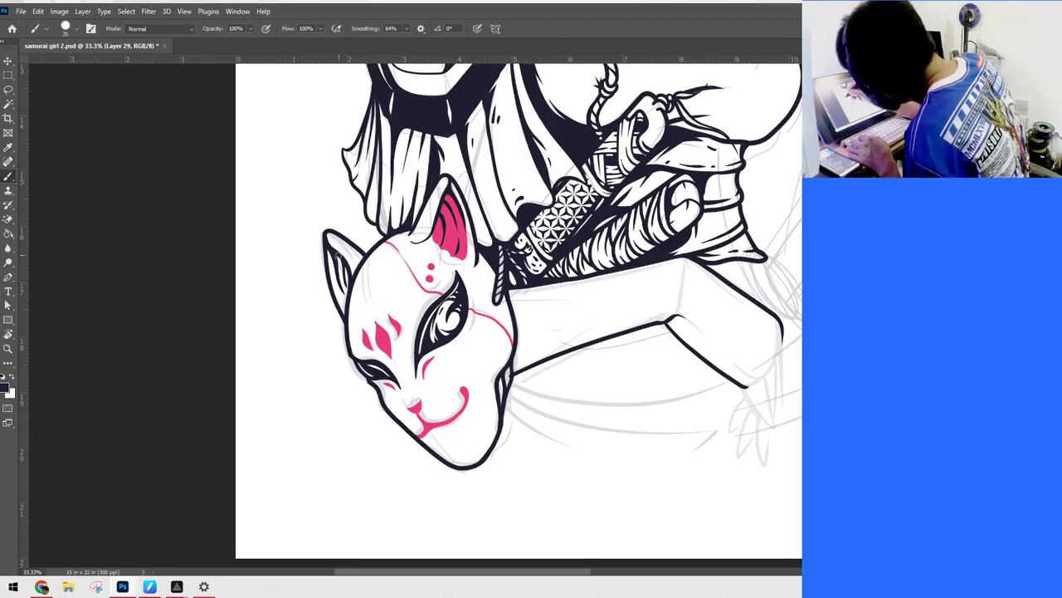
mouse_move(338, 257)
left_mouse_down()
mouse_move(348, 302)
mouse_move(330, 251)
mouse_move(346, 276)
mouse_move(329, 256)
mouse_move(342, 313)
mouse_move(335, 261)
left_mouse_up()
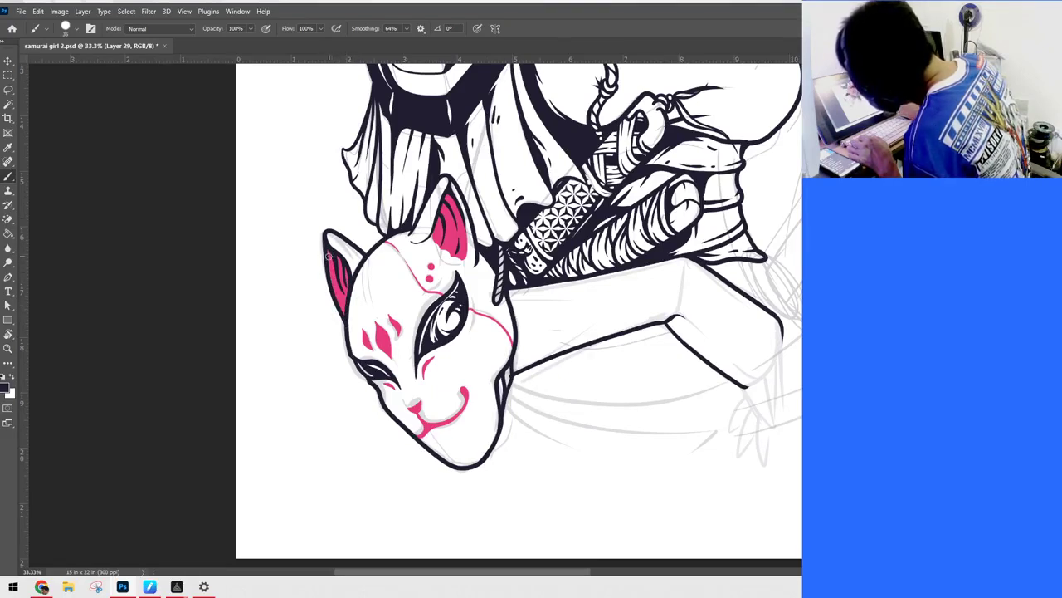
left_click_drag(327, 251, 349, 319)
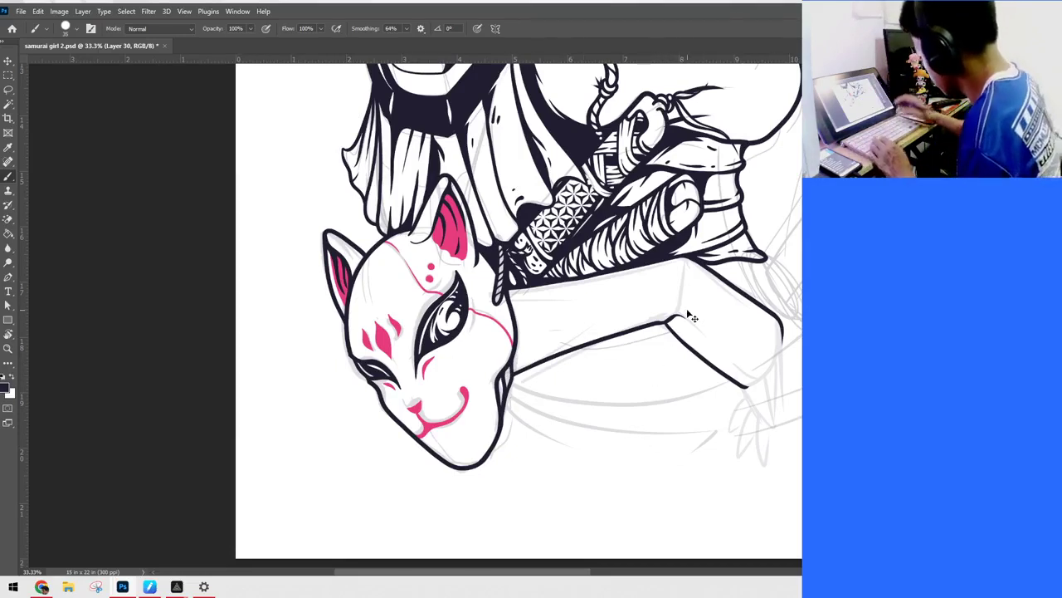
Step: On Layer 31, ink the upper arm's edge below the far shoulder plate and the raised forearm's inner contour with a size 30 brush
key("ctrl+minus")
key("ctrl+minus")
key("ctrl+plus")
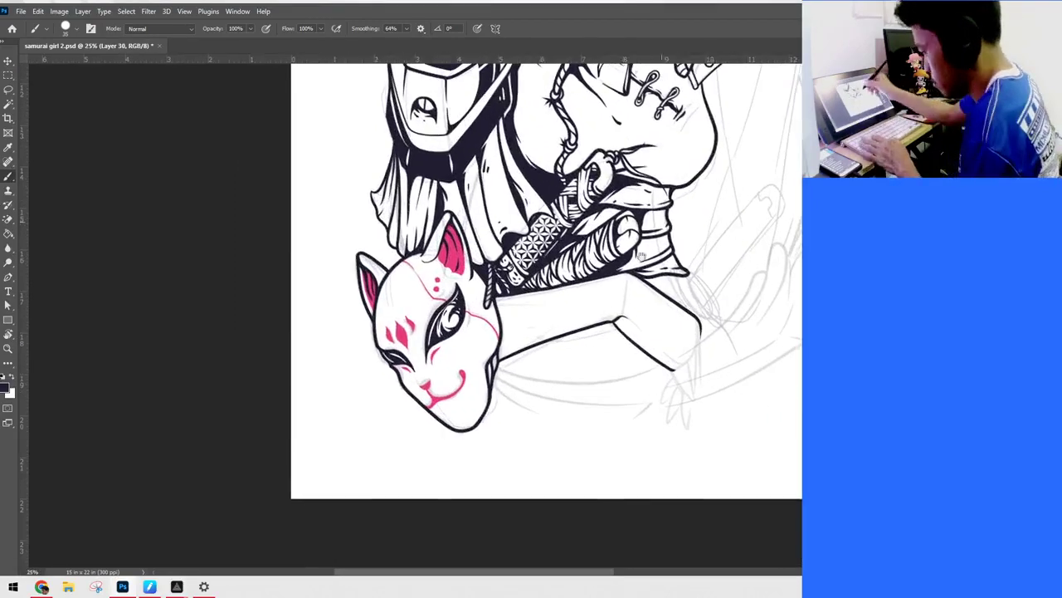
left_click_drag(664, 226, 538, 457)
left_click_drag(737, 329, 775, 494)
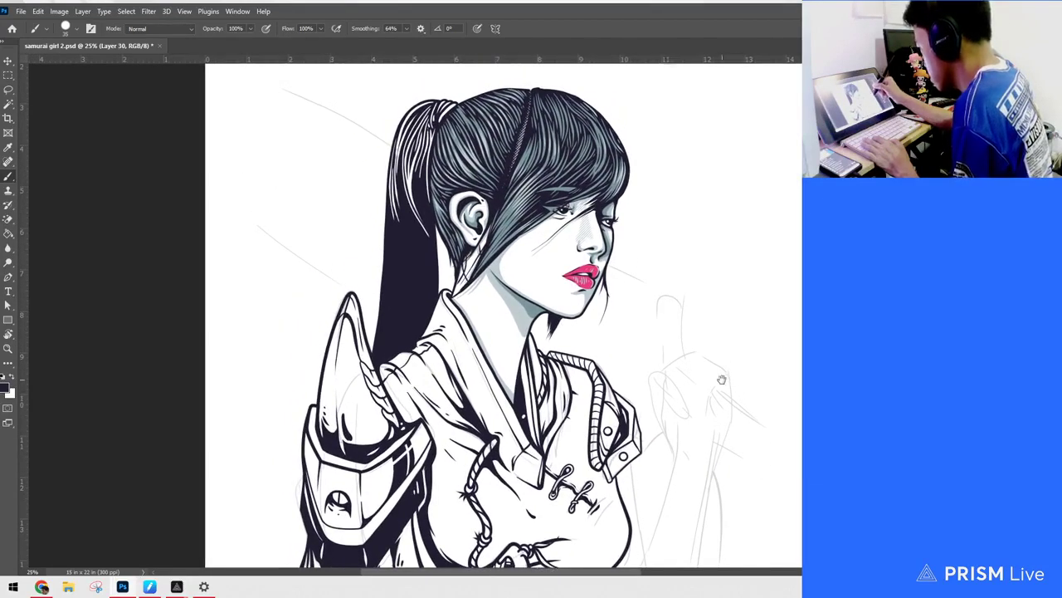
left_click_drag(758, 367, 760, 308)
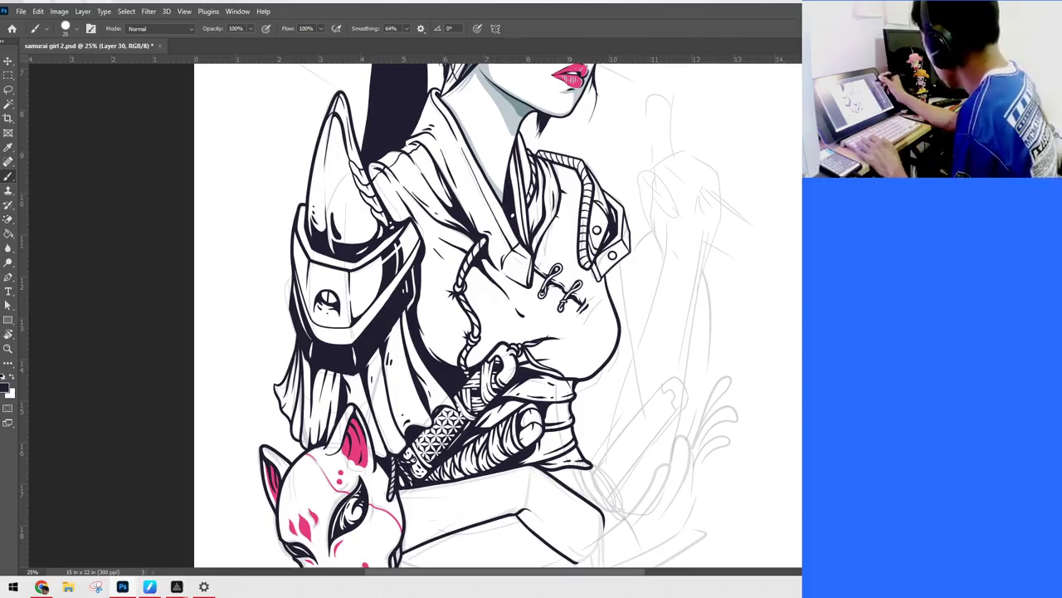
key("ctrl+shift+alt+n")
key("alt+[")
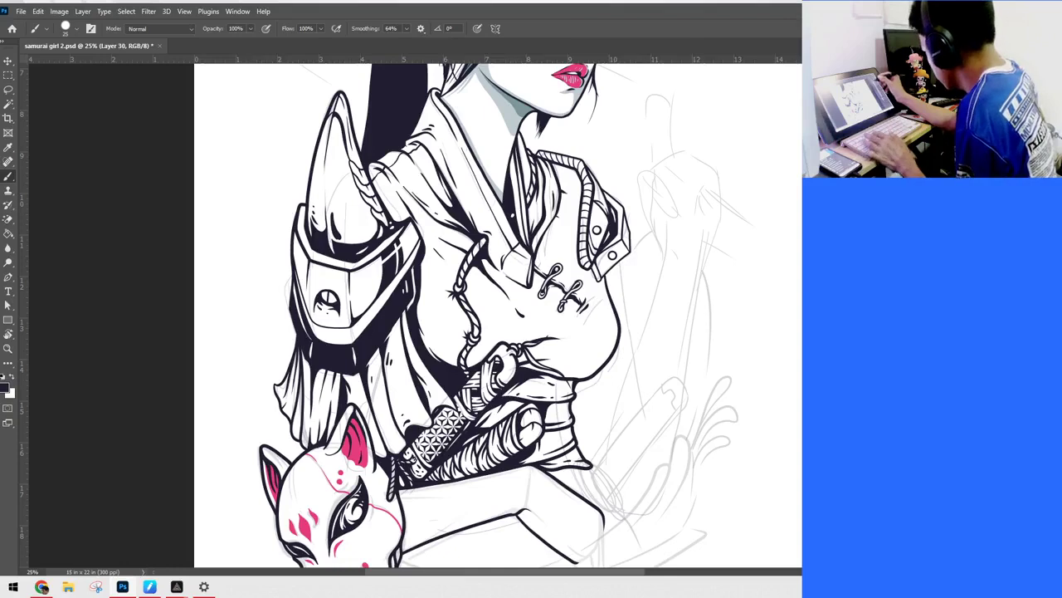
key("ctrl+")
key("ctrl+")
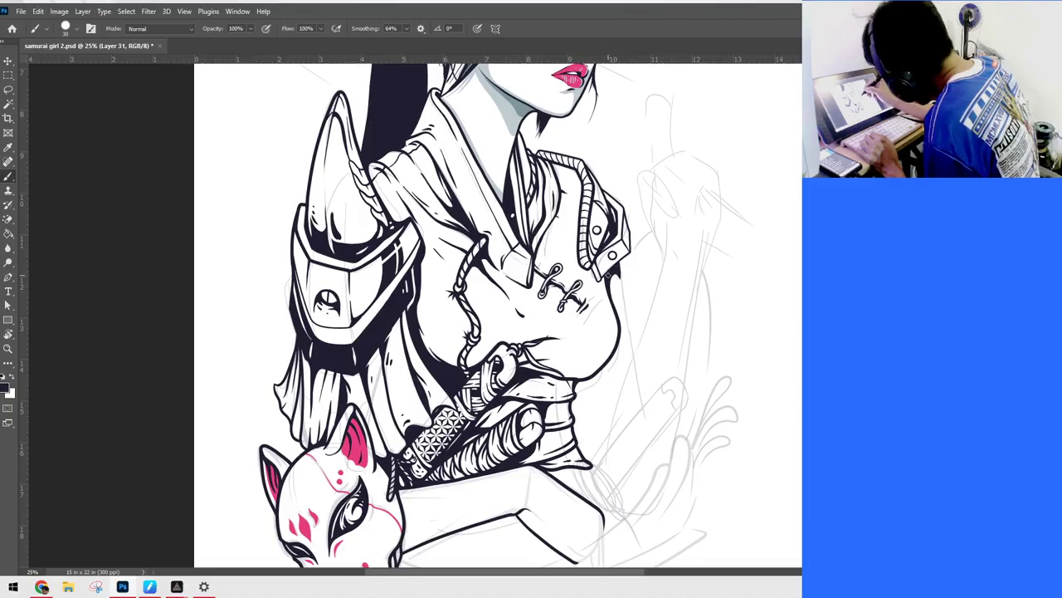
left_click_drag(617, 264, 633, 361)
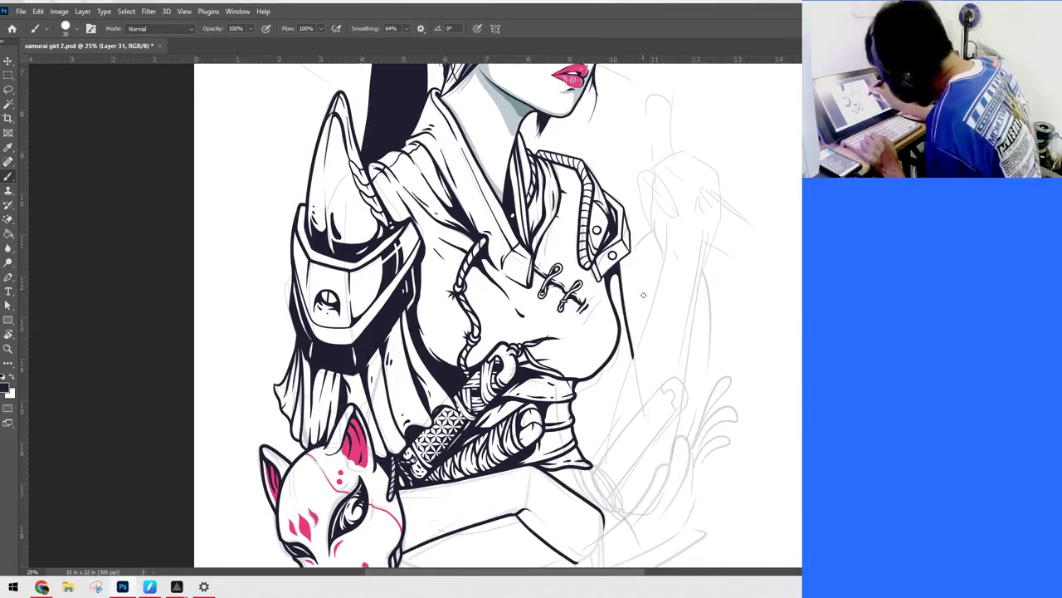
left_click_drag(664, 253, 612, 423)
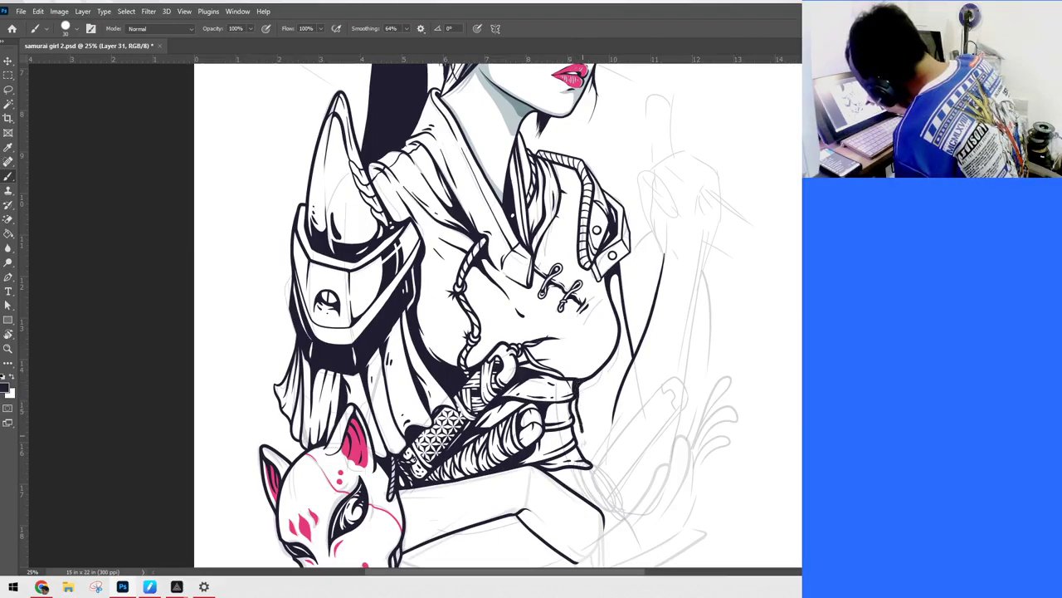
Step: Ink a thick, tapered dark edge down the far side of the waist, from under the chest to the sash's lower hem
left_click_drag(572, 392, 585, 459)
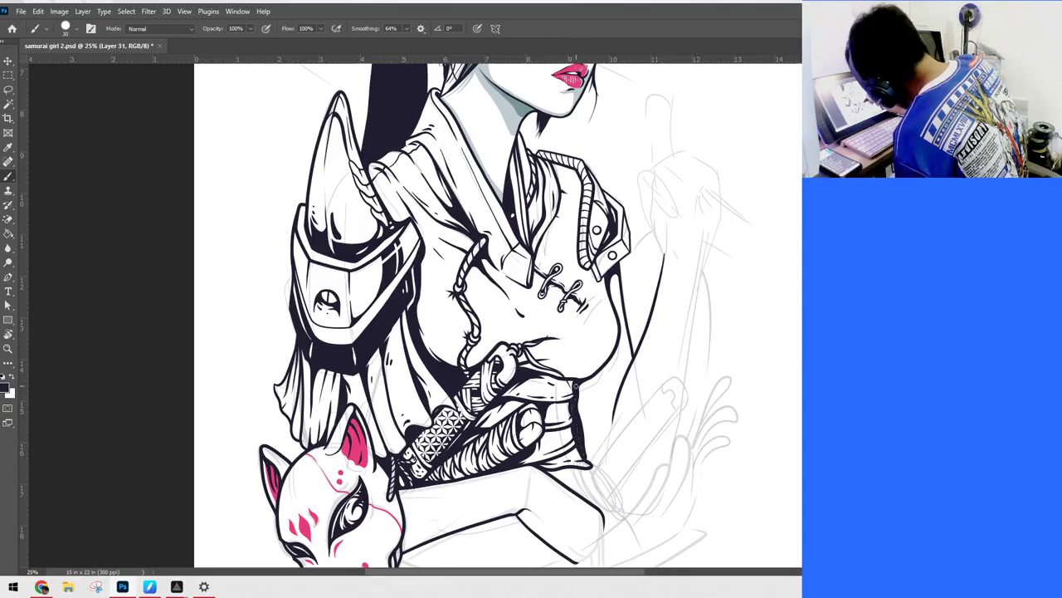
mouse_move(575, 385)
left_mouse_down()
mouse_move(584, 382)
mouse_move(589, 462)
left_mouse_up()
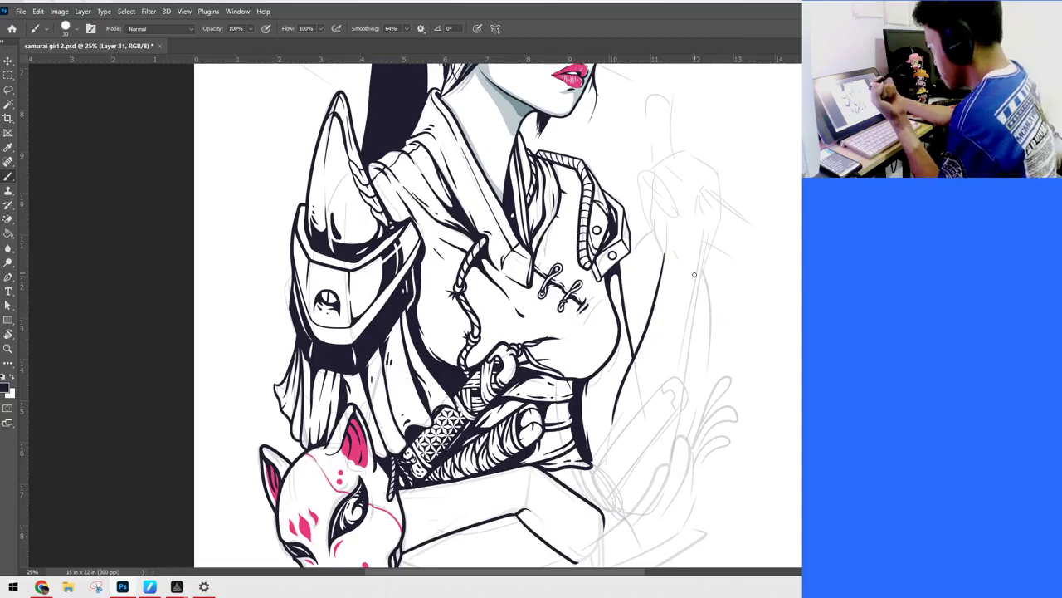
Step: Ink the raised forearm's outer contour from elbow to wrist, and continue it around the fist's outer edge with a curled finger fold
scroll(700, 270, "down", 2)
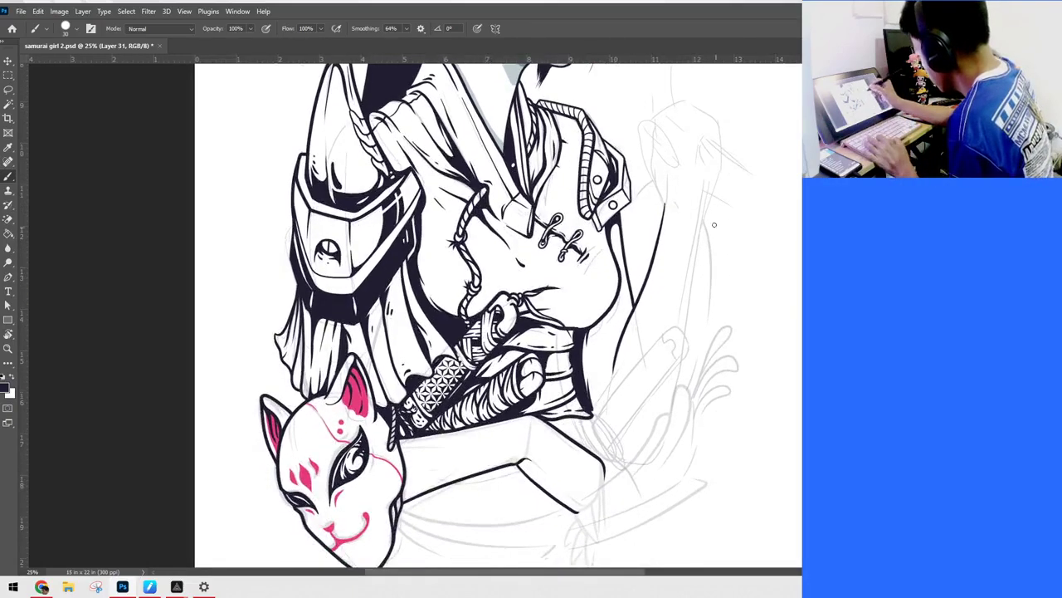
mouse_move(704, 210)
left_mouse_down()
mouse_move(669, 433)
mouse_move(650, 468)
mouse_move(627, 464)
left_mouse_up()
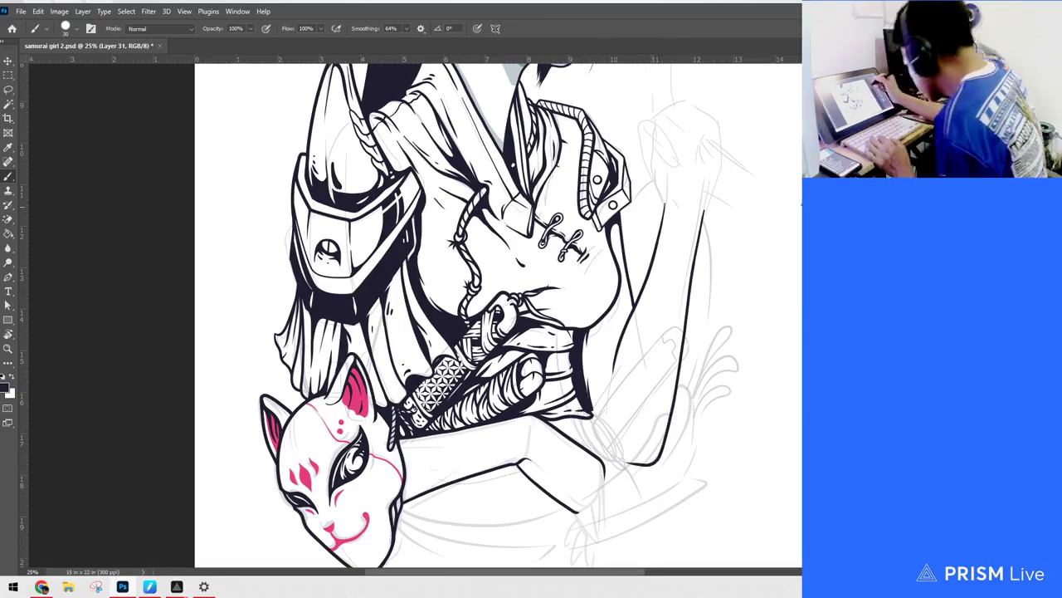
left_click_drag(763, 299, 739, 418)
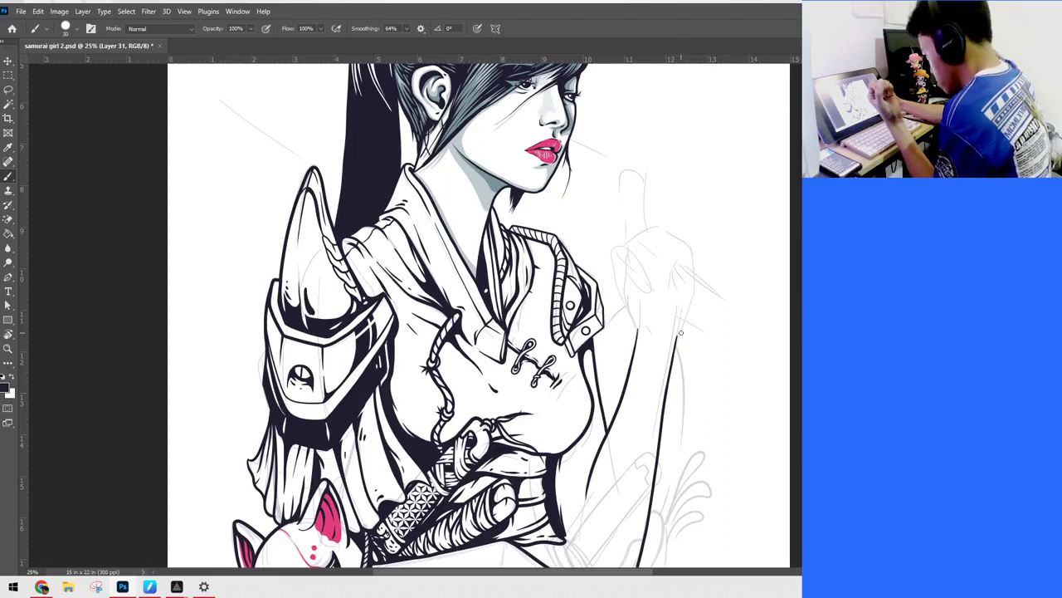
mouse_move(676, 342)
left_mouse_down()
mouse_move(696, 253)
mouse_move(671, 249)
mouse_move(662, 265)
mouse_move(669, 288)
left_mouse_up()
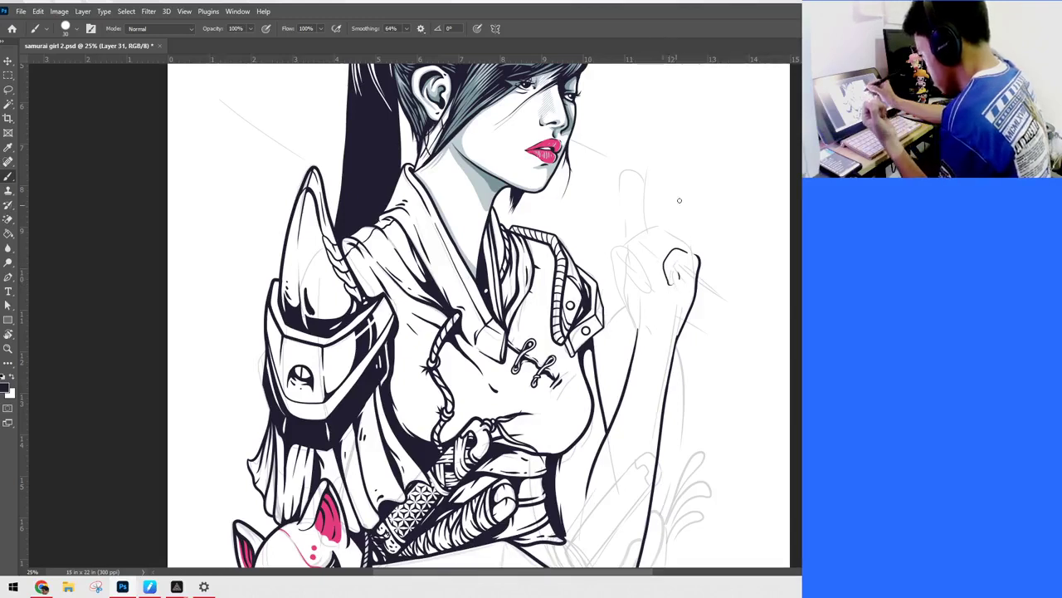
Step: Select the inked fist outline above the wrist on Layer 31 with the Lasso, delete it and clear the selection
scroll(731, 324, "up", 2)
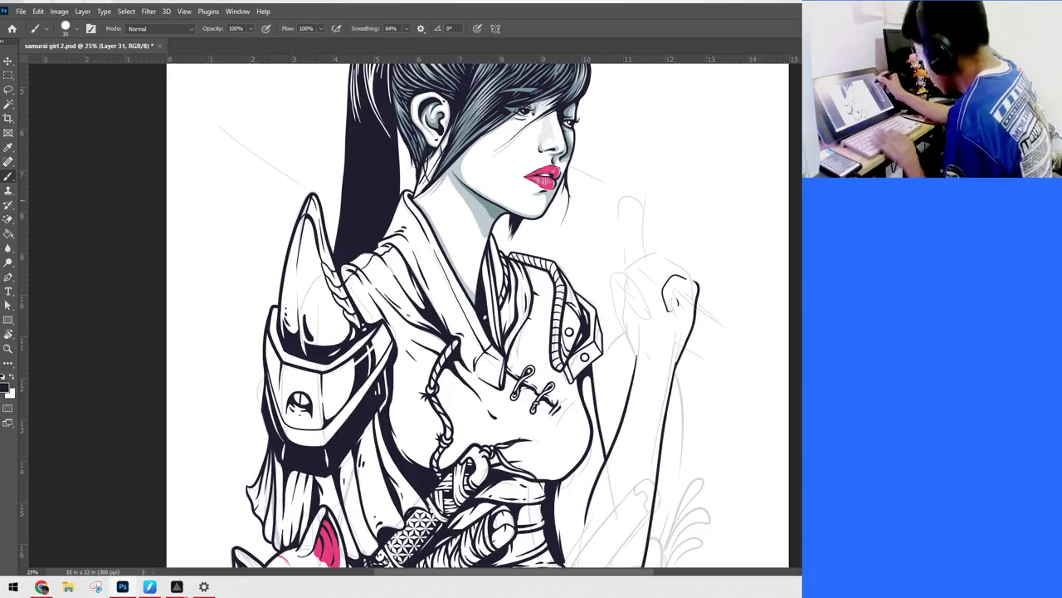
key("l")
mouse_move(693, 413)
left_mouse_down()
mouse_move(642, 321)
mouse_move(698, 228)
mouse_move(756, 425)
left_mouse_up()
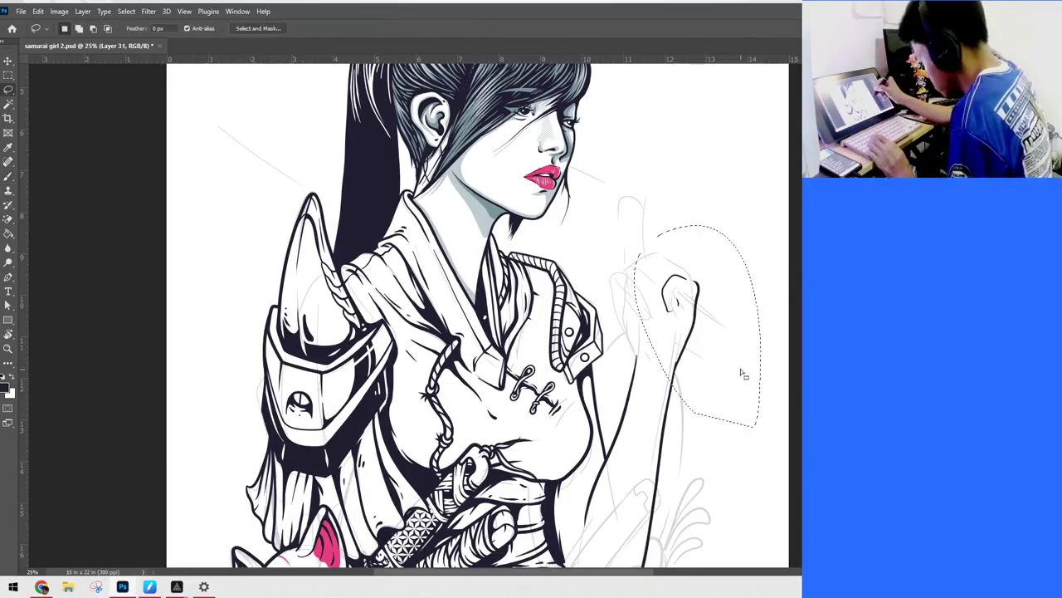
left_click(743, 374)
mouse_move(737, 377)
left_mouse_down()
mouse_move(643, 278)
mouse_move(773, 283)
left_mouse_up()
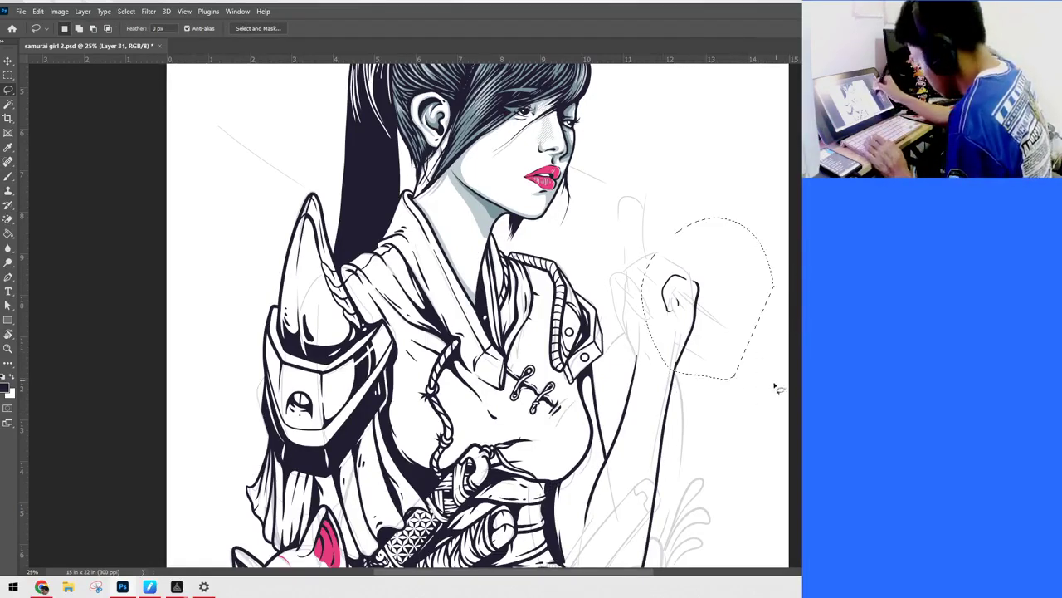
key("Delete")
key("ctrl+d")
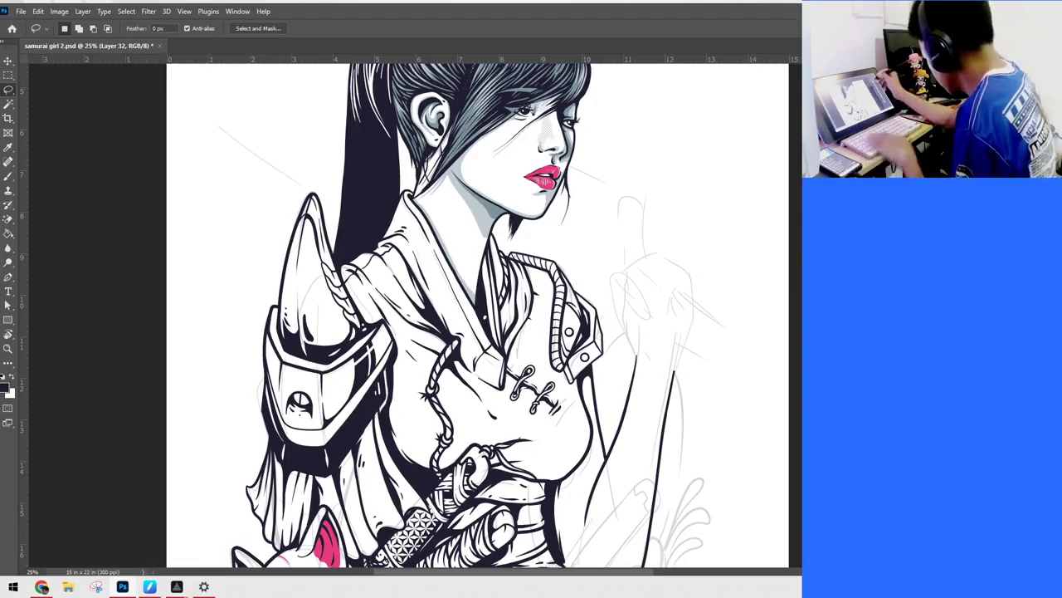
Step: On new Layer 32, sketch the raised fist's curled fingers, thumb and wrist sides in grey with a size 25 brush
key("b")
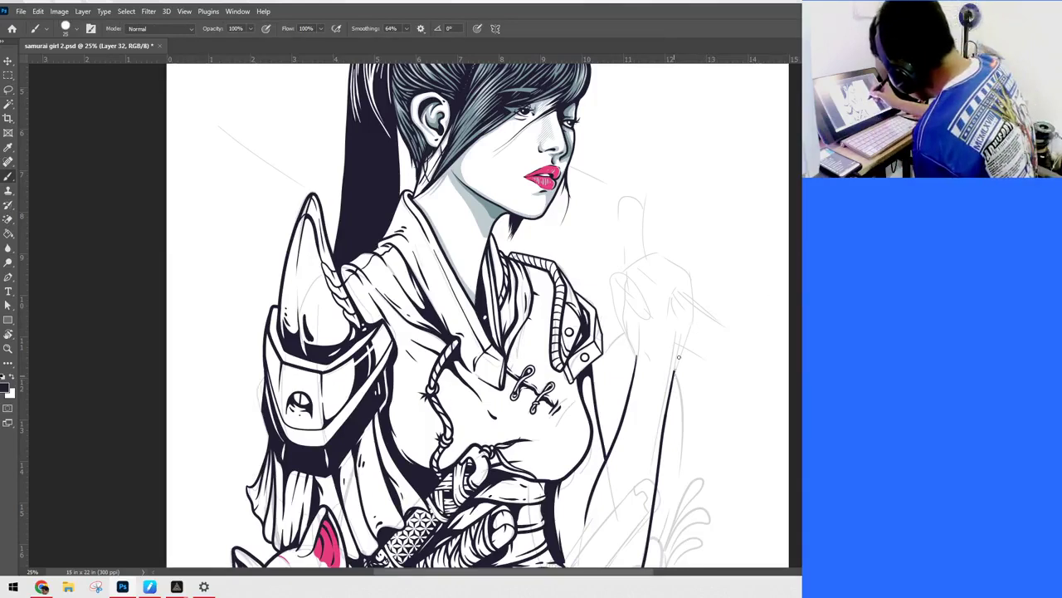
mouse_move(678, 357)
left_mouse_down()
mouse_move(695, 296)
mouse_move(692, 285)
mouse_move(666, 284)
mouse_move(673, 314)
mouse_move(677, 294)
left_mouse_up()
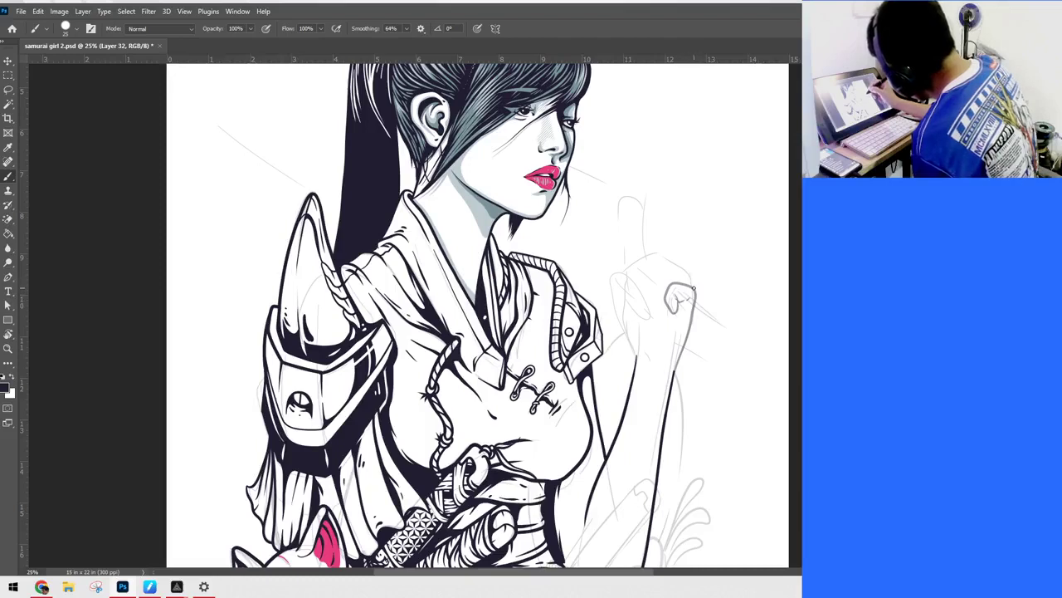
left_click_drag(694, 288, 656, 278)
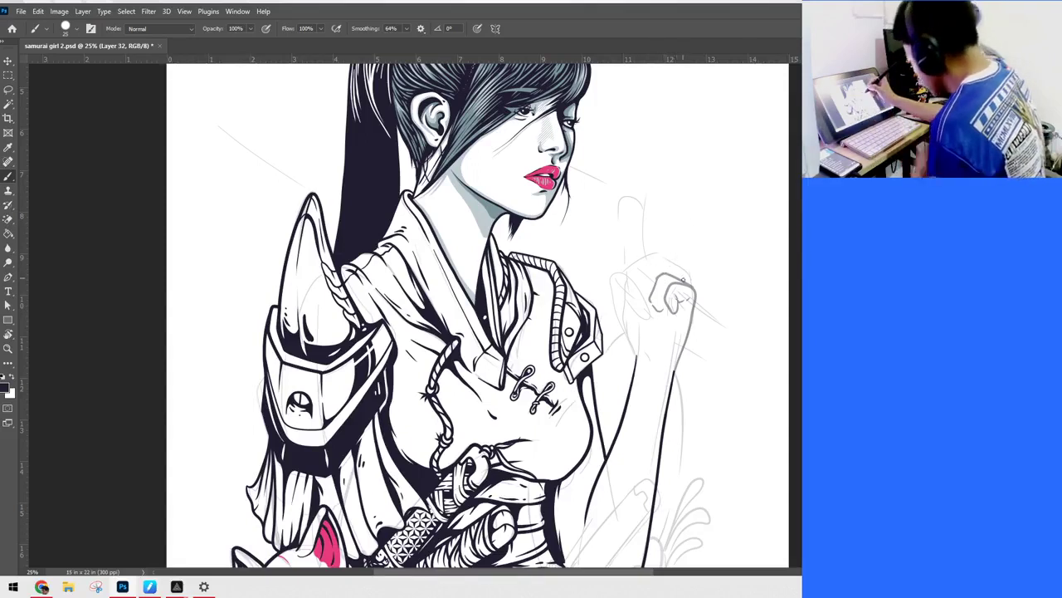
mouse_move(666, 270)
left_mouse_down()
mouse_move(653, 267)
mouse_move(642, 291)
mouse_move(645, 263)
mouse_move(631, 265)
left_mouse_up()
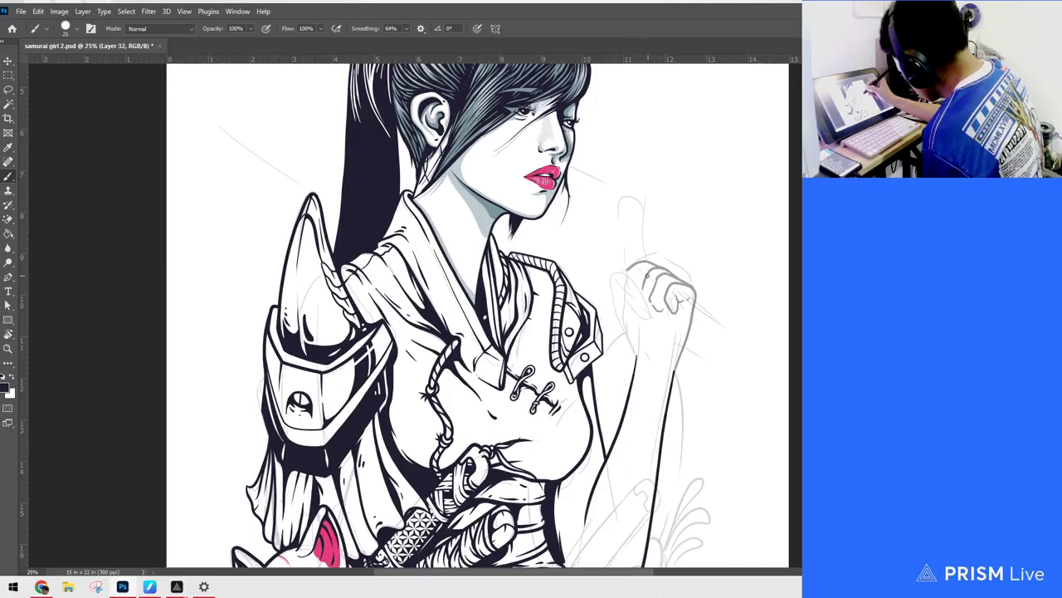
left_click_drag(643, 279, 640, 289)
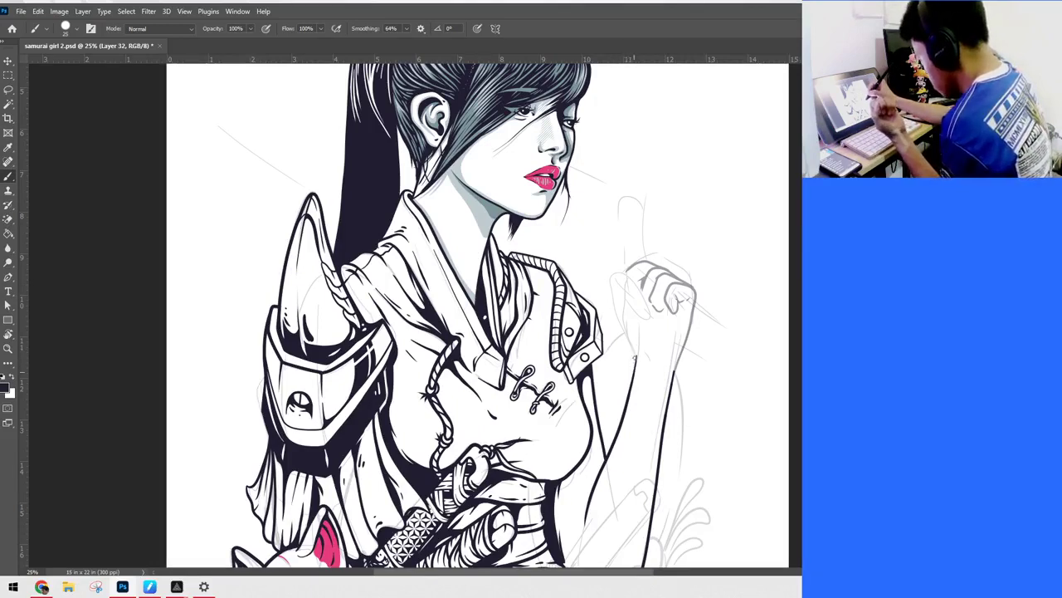
mouse_move(634, 358)
left_mouse_down()
mouse_move(608, 299)
mouse_move(619, 275)
mouse_move(616, 310)
left_mouse_up()
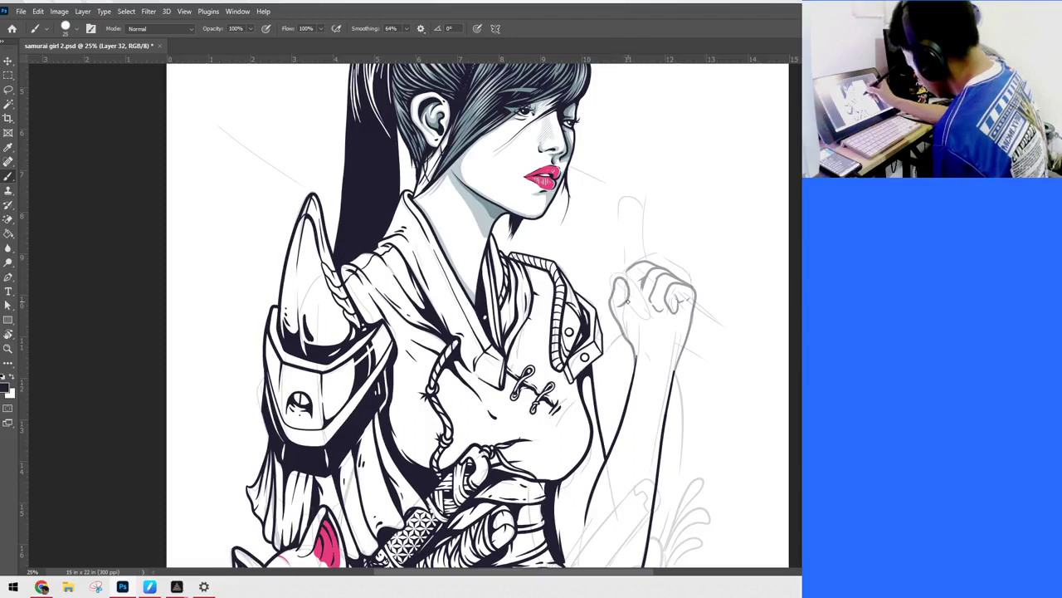
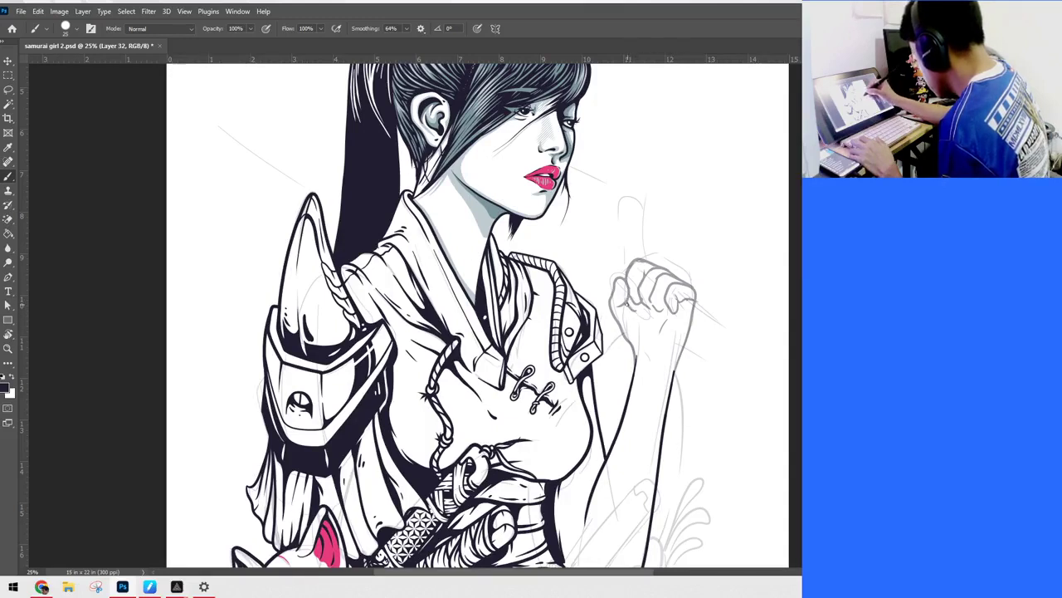
mouse_move(625, 301)
left_mouse_down()
mouse_move(661, 334)
mouse_move(724, 364)
left_mouse_up()
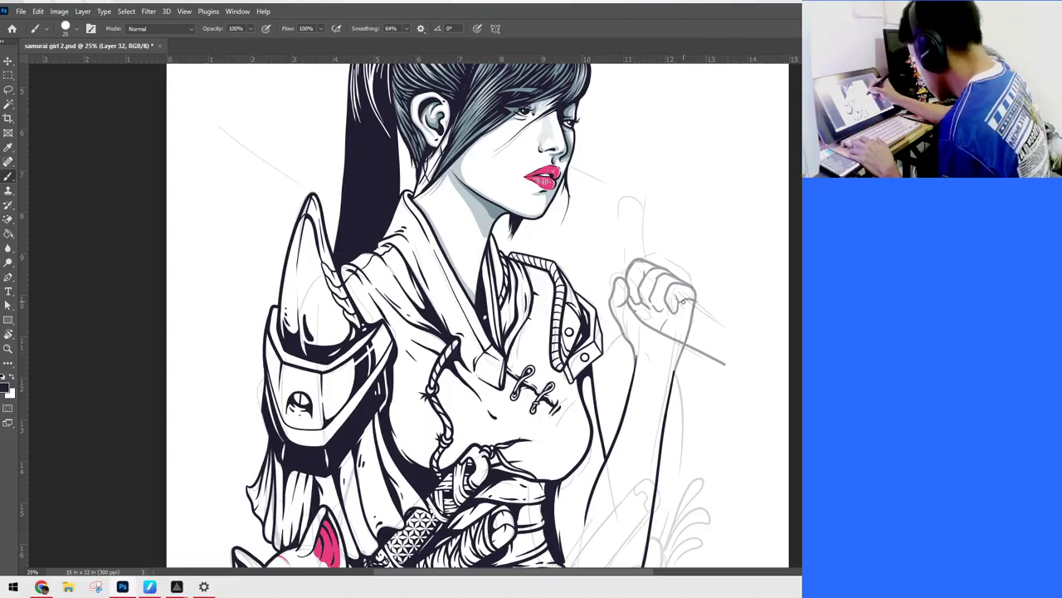
left_click_drag(703, 314, 750, 332)
key("ctrl+z")
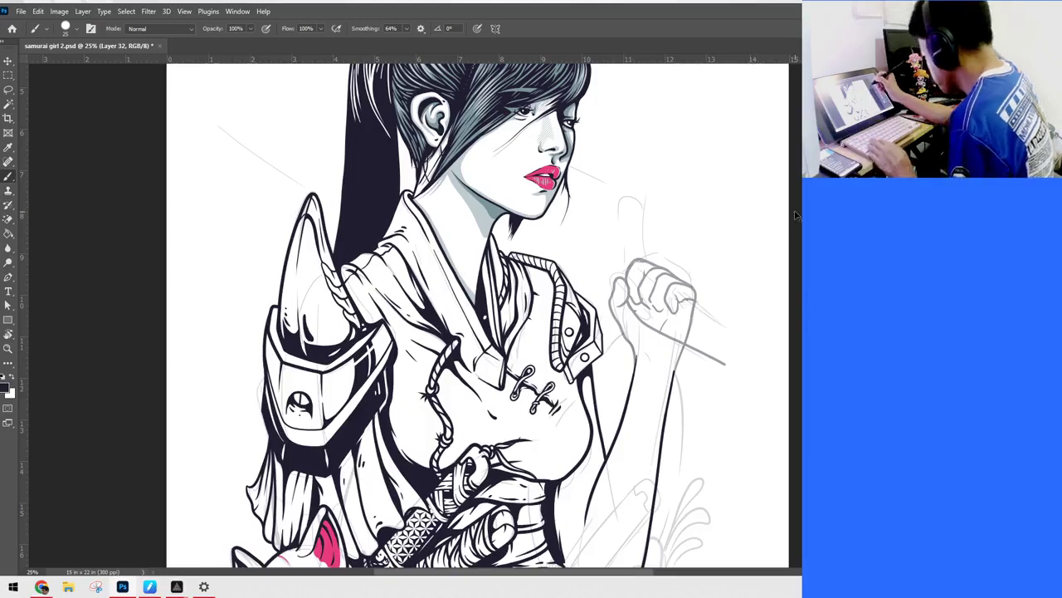
key("ctrl+z")
Step: Sketch the held weapon's shaft rising above the fist, with curved, ornate shapes branching from it toward the near side of the body
left_click_drag(728, 321, 734, 366)
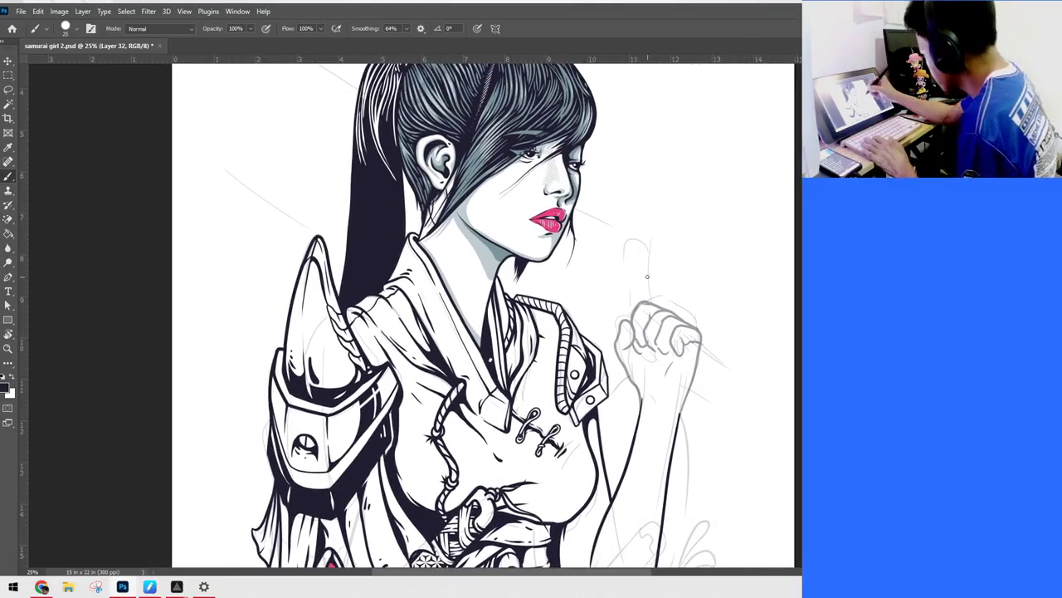
mouse_move(632, 313)
left_mouse_down()
mouse_move(633, 231)
mouse_move(660, 239)
mouse_move(652, 298)
left_mouse_up()
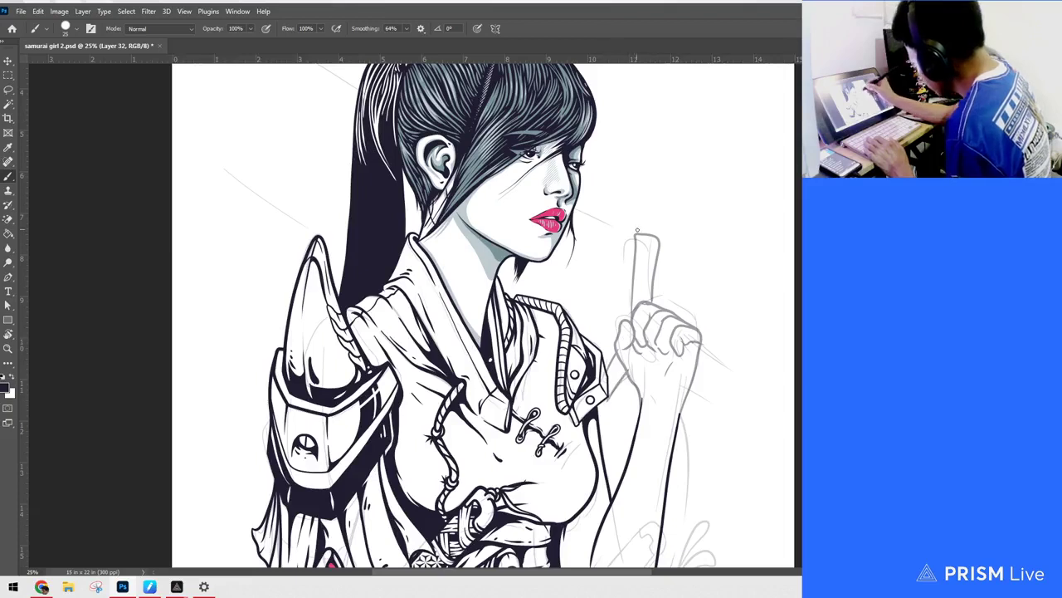
mouse_move(615, 226)
left_mouse_down()
mouse_move(624, 257)
mouse_move(627, 287)
left_mouse_up()
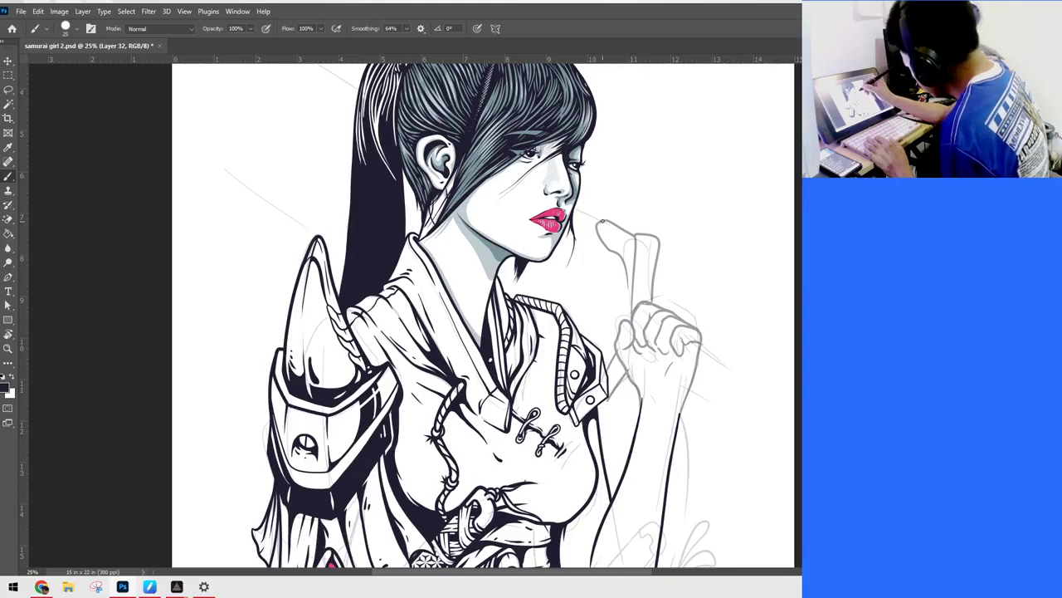
mouse_move(585, 210)
left_mouse_down()
mouse_move(589, 253)
mouse_move(624, 266)
left_mouse_up()
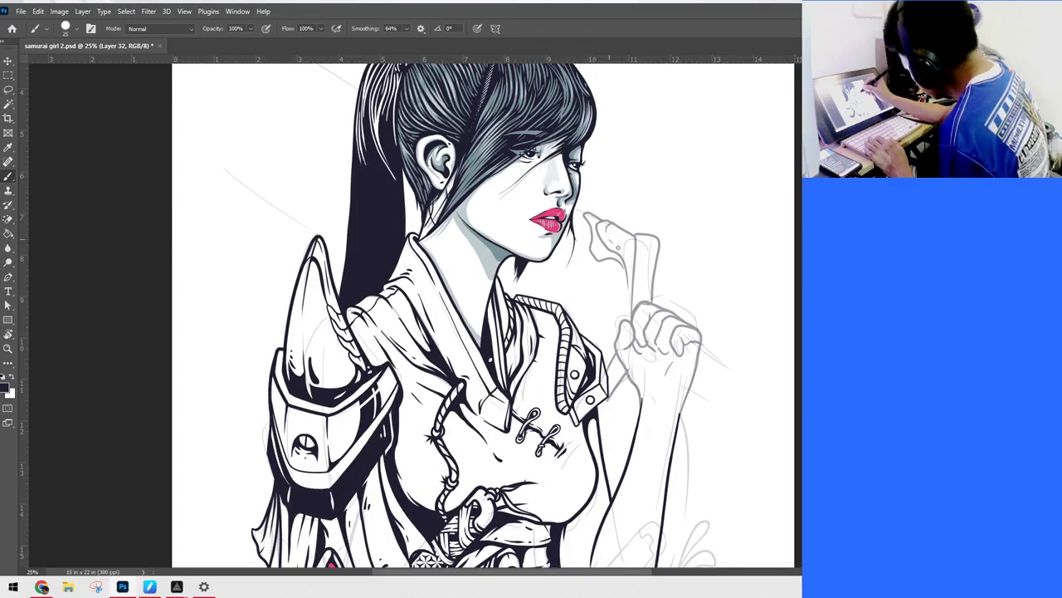
mouse_move(617, 247)
left_mouse_down()
mouse_move(631, 277)
mouse_move(642, 244)
mouse_move(623, 225)
mouse_move(629, 298)
mouse_move(604, 334)
mouse_move(624, 293)
left_mouse_up()
left_click_drag(592, 342, 627, 299)
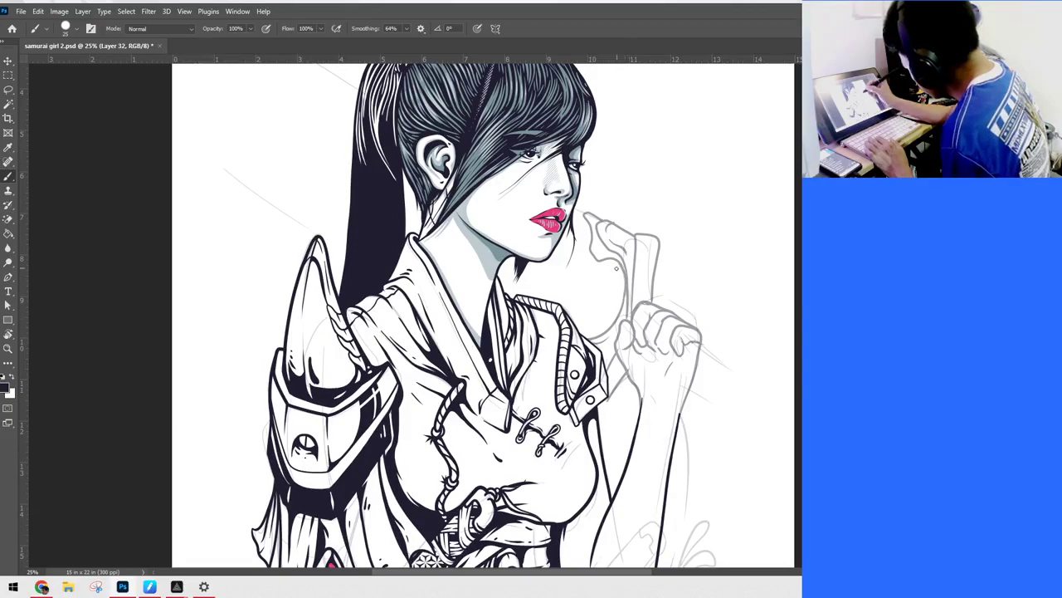
mouse_move(602, 337)
left_mouse_down()
mouse_move(598, 302)
mouse_move(590, 286)
mouse_move(532, 294)
left_mouse_up()
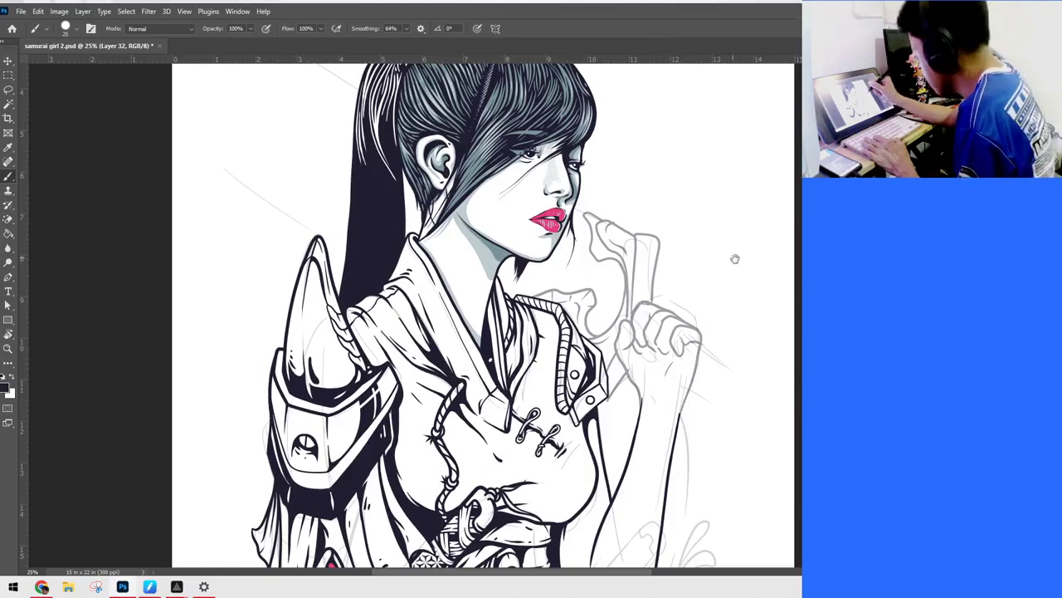
Step: Sketch a short palm crease and the two parallel edges of the weapon's handle extending from the other side of the fist
mouse_move(726, 312)
left_mouse_down()
mouse_move(728, 356)
mouse_move(701, 287)
left_mouse_up()
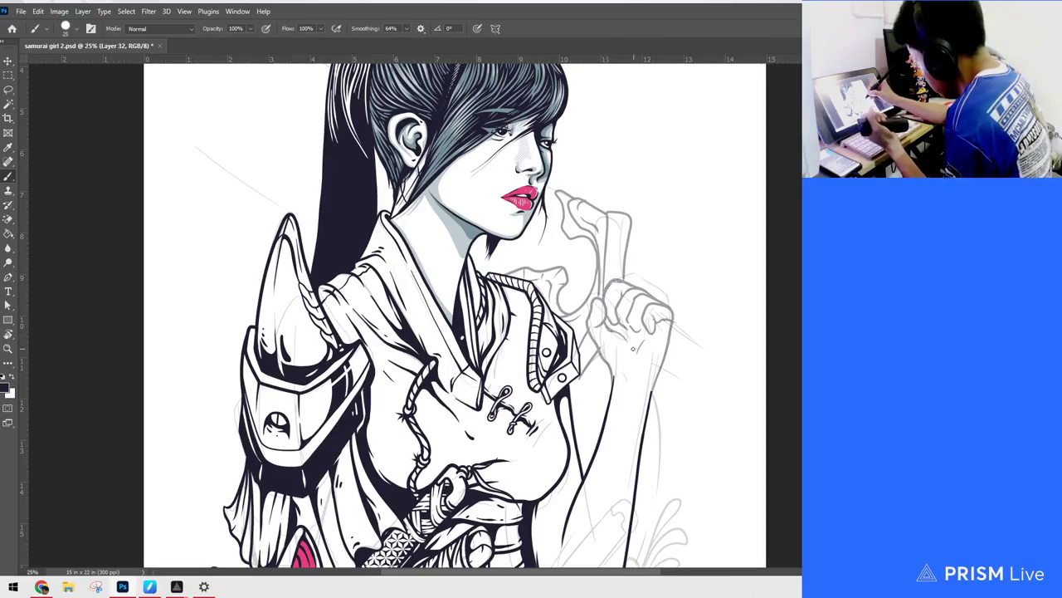
left_click_drag(636, 351, 655, 362)
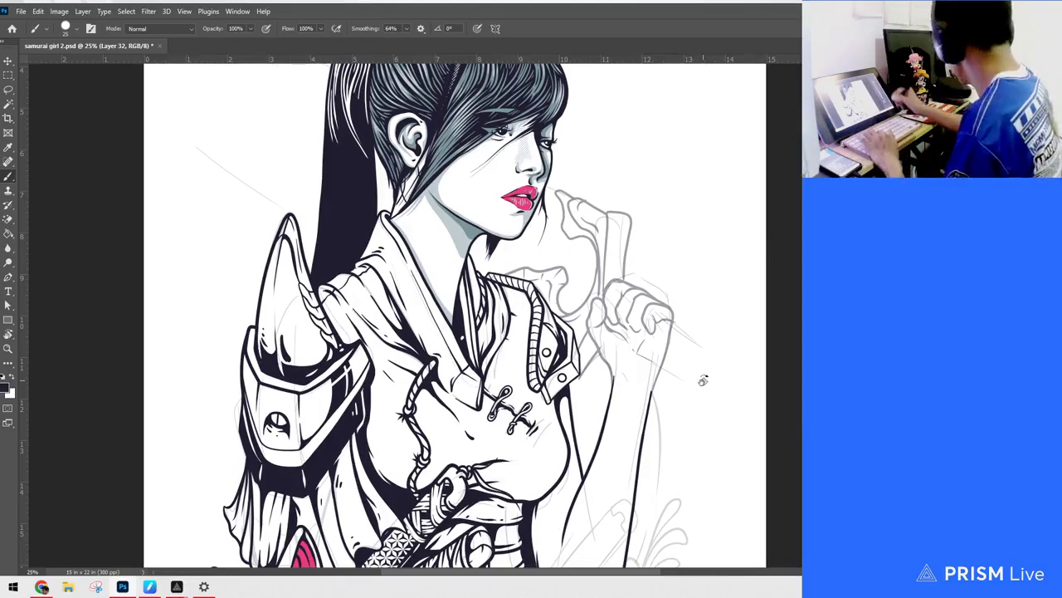
key("r")
left_click_drag(702, 374, 652, 154)
key("b")
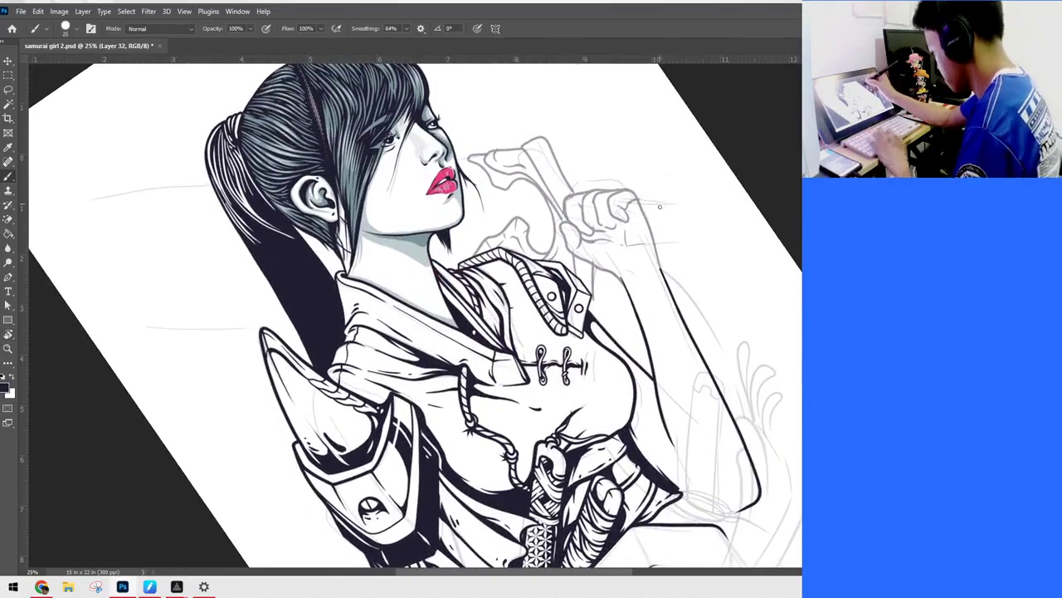
key("Tab")
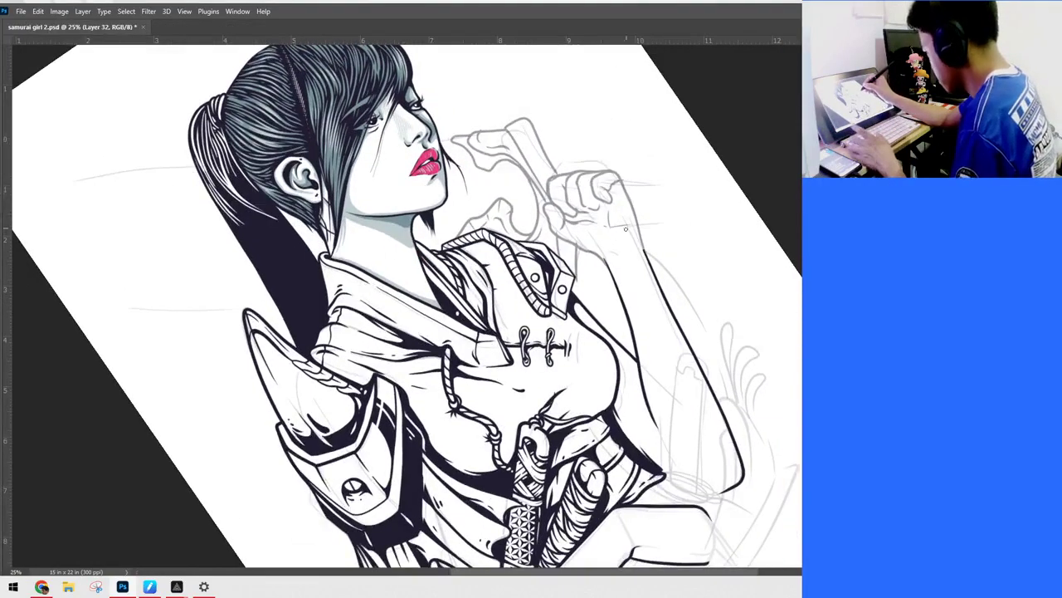
left_click_drag(607, 222, 693, 222)
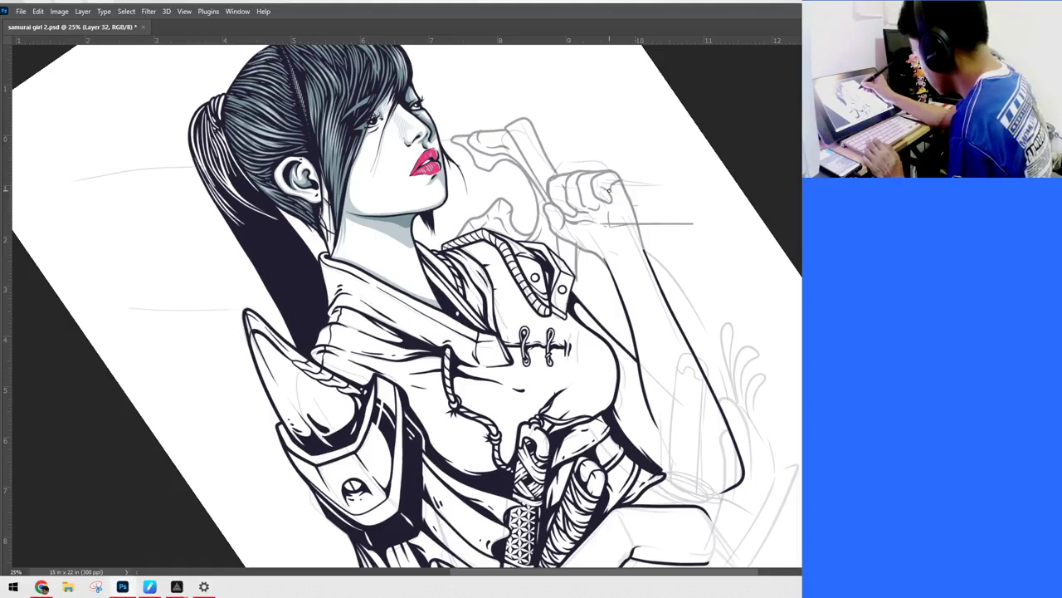
left_click_drag(609, 190, 677, 189)
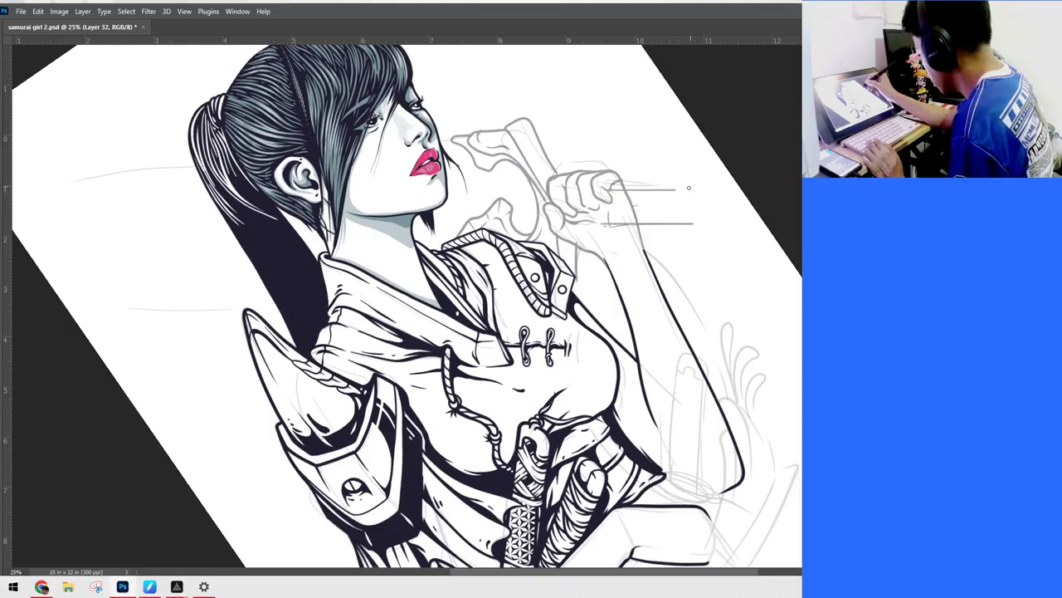
mouse_move(684, 209)
left_mouse_down()
mouse_move(675, 192)
mouse_move(712, 211)
mouse_move(712, 222)
left_mouse_up()
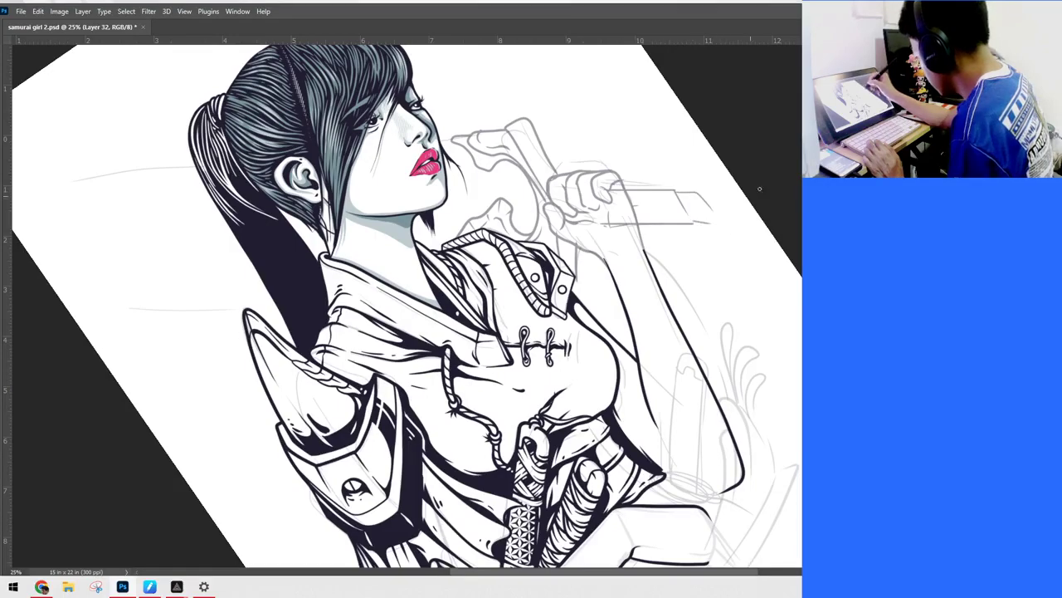
key("r")
mouse_move(760, 188)
left_mouse_down()
mouse_move(778, 272)
mouse_move(758, 407)
mouse_move(731, 432)
mouse_move(695, 431)
mouse_move(711, 425)
left_mouse_up()
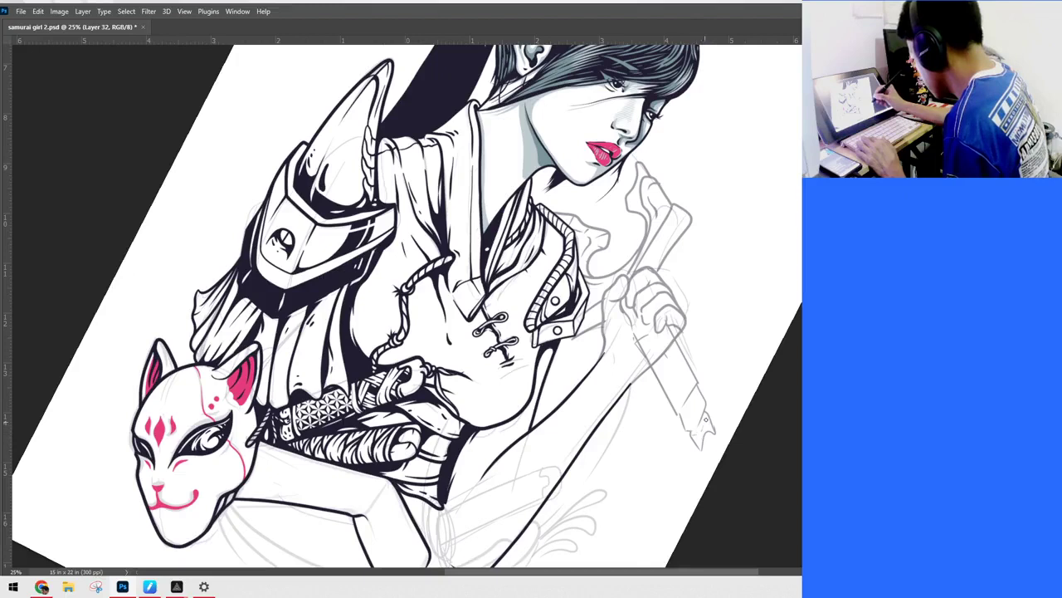
left_click_drag(739, 377, 736, 407)
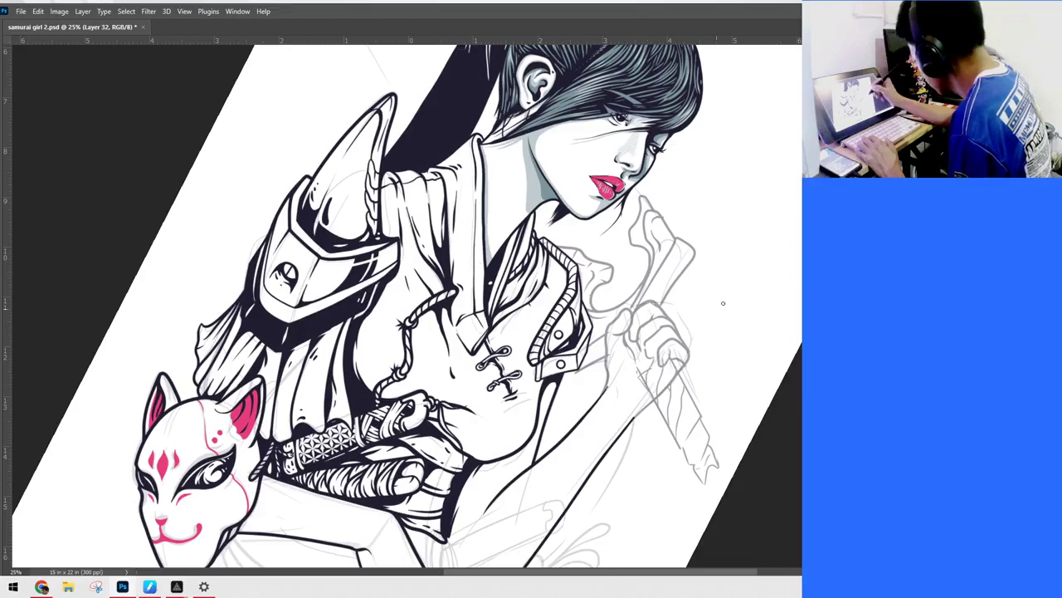
left_click_drag(716, 348, 699, 257)
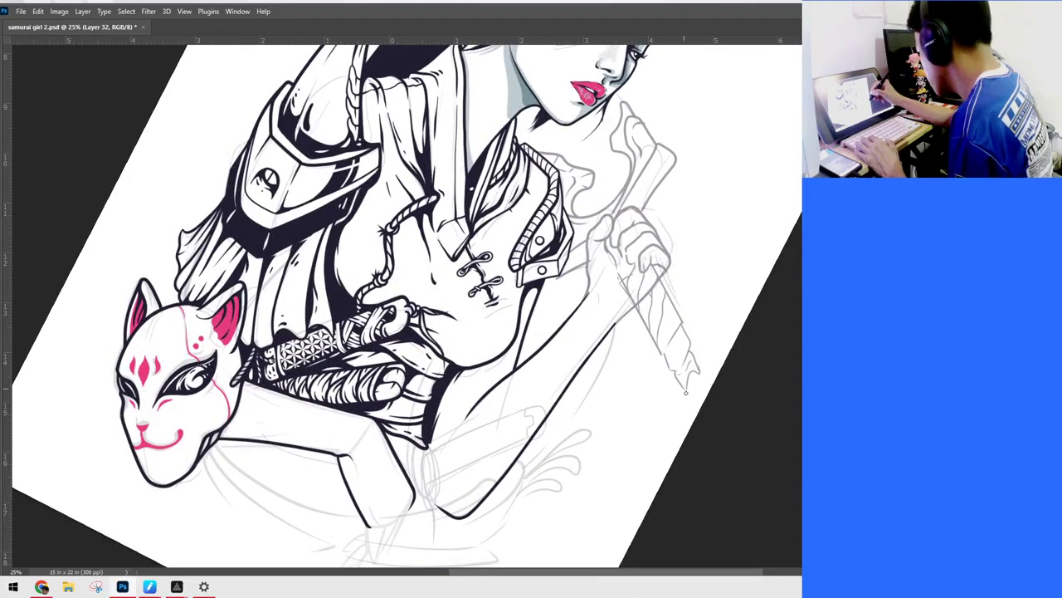
left_click_drag(692, 354, 742, 439)
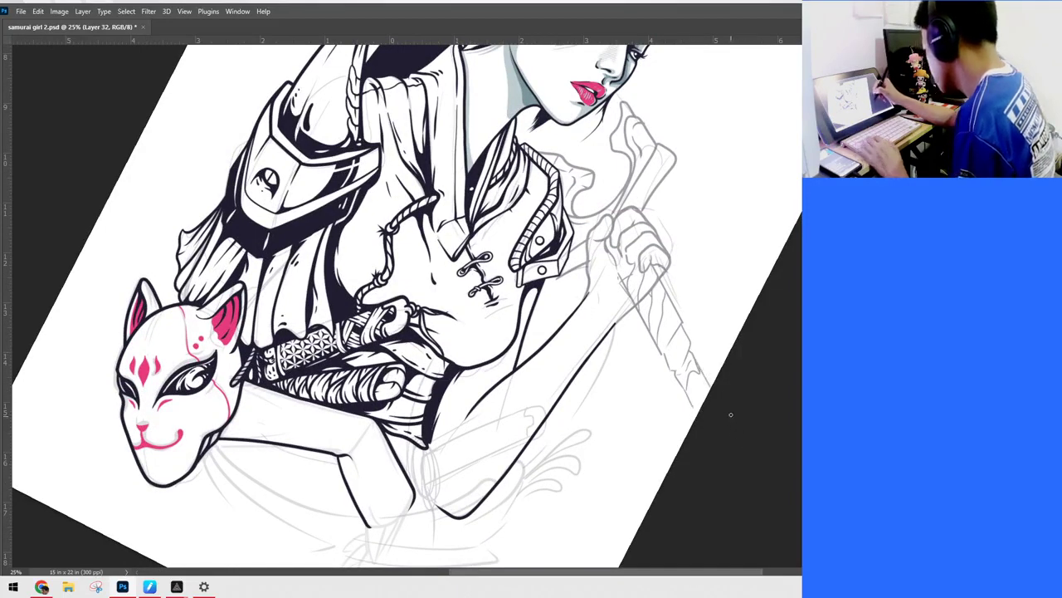
key("ctrl+z")
key("ctrl+z")
key("ctrl+z")
key("ctrl+z")
key("ctrl+z")
key("ctrl+z")
key("ctrl+z")
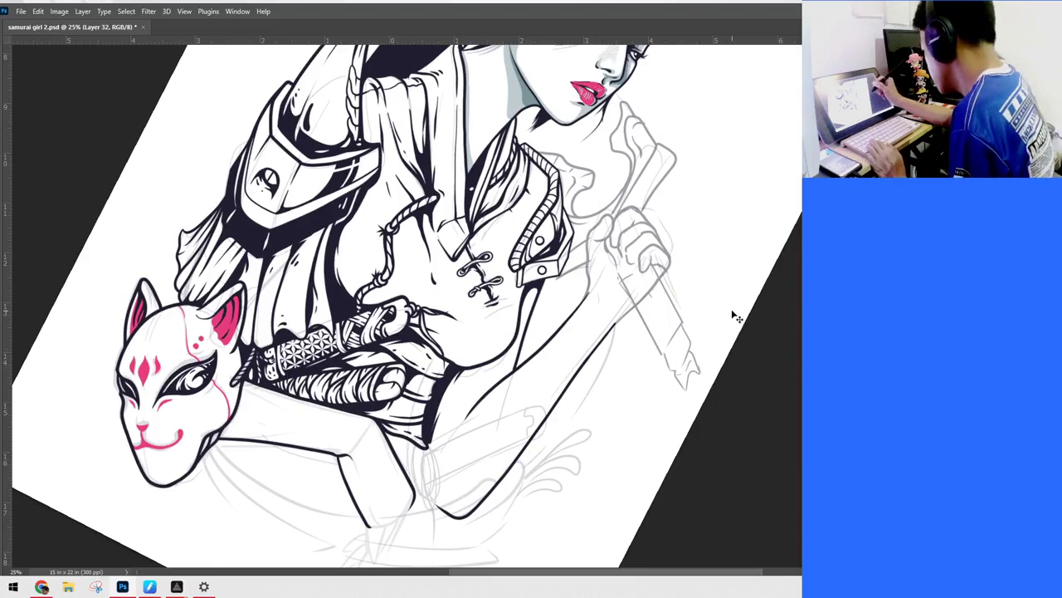
left_click_drag(727, 324, 725, 315)
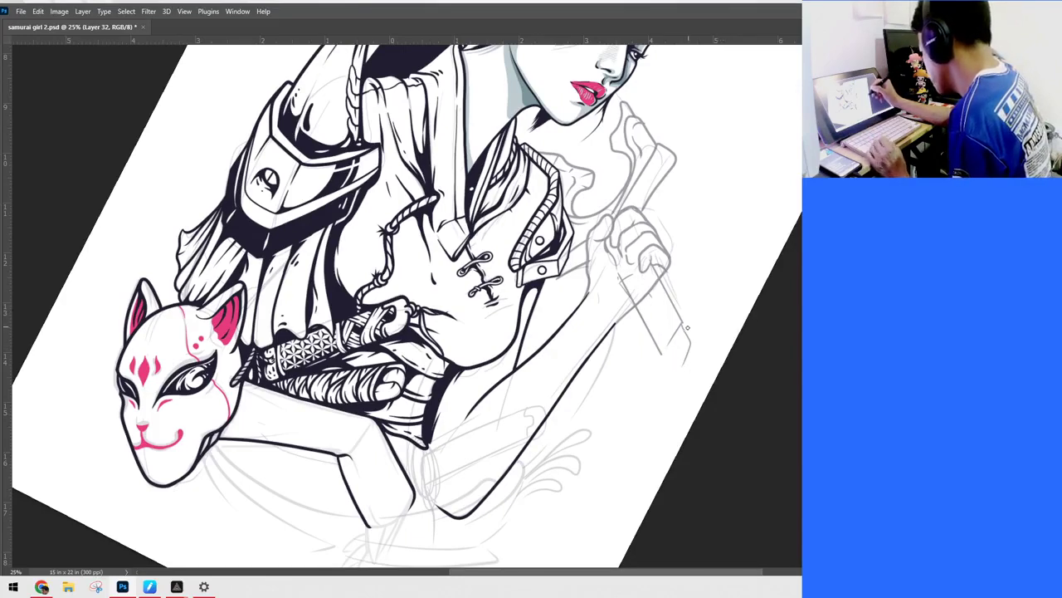
key("ctrl+z")
key("ctrl+z")
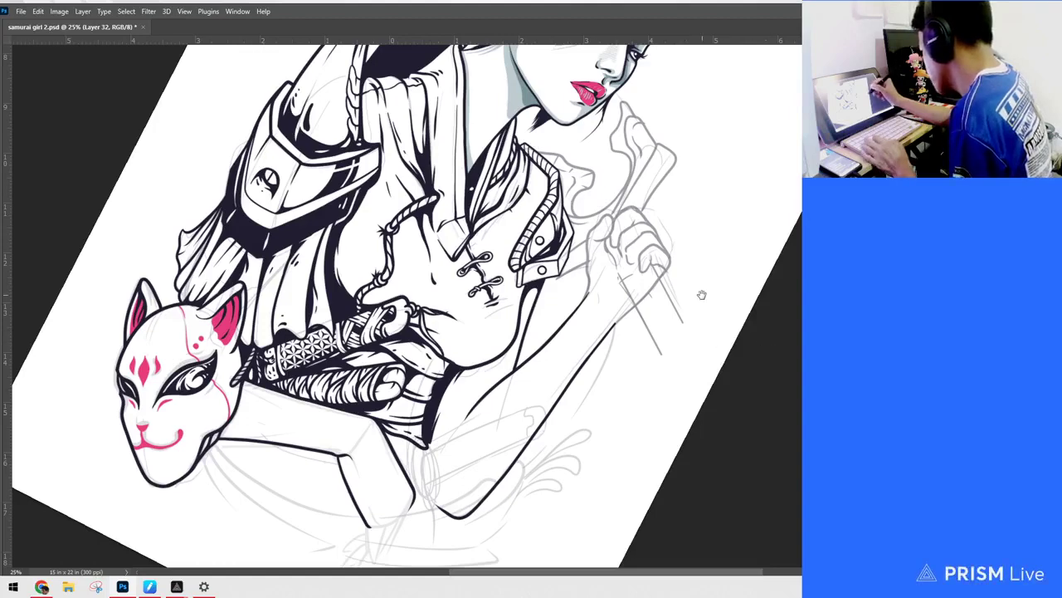
Step: Sketch a curved hook past the weapon handle and long curling leaf shapes sweeping up along the outer side of the raised forearm
left_click_drag(700, 296, 735, 368)
left_click_drag(746, 321, 749, 287)
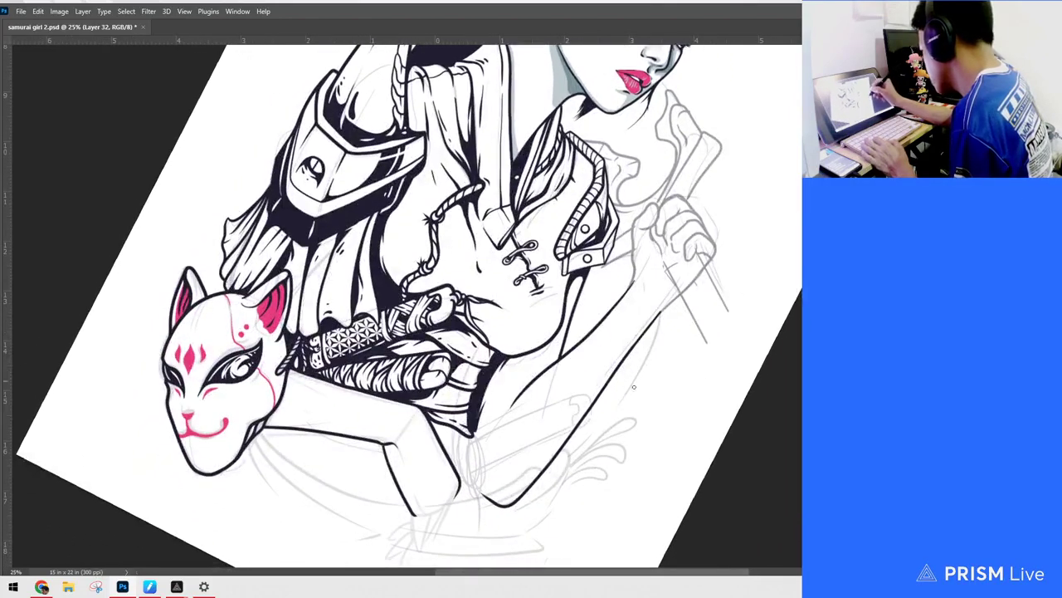
mouse_move(580, 432)
left_mouse_down()
mouse_move(725, 317)
mouse_move(742, 282)
mouse_move(732, 269)
mouse_move(751, 286)
mouse_move(747, 315)
mouse_move(688, 345)
left_mouse_up()
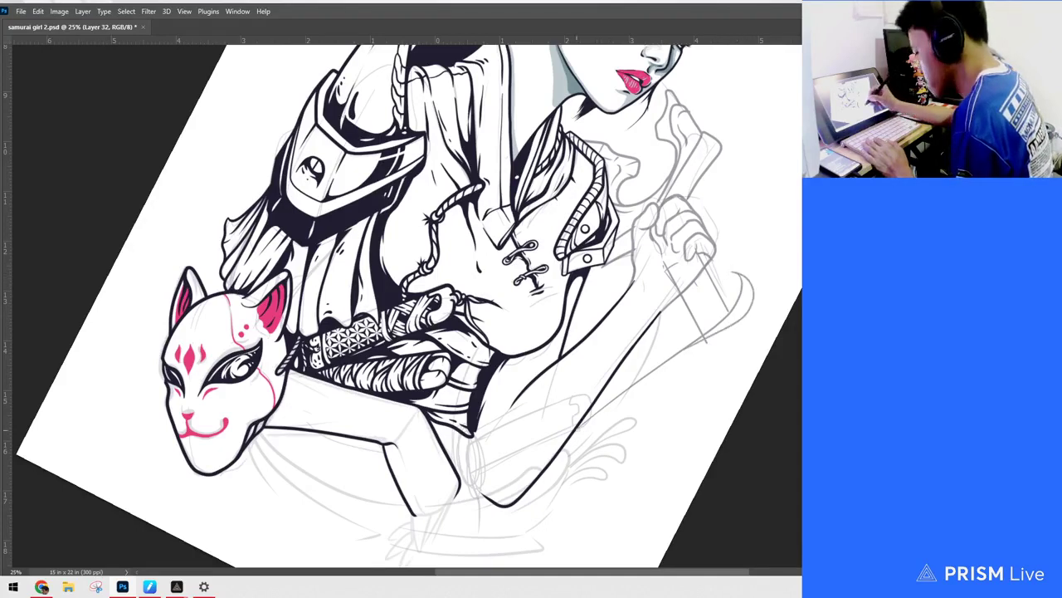
mouse_move(569, 449)
left_mouse_down()
mouse_move(667, 384)
mouse_move(688, 407)
mouse_move(699, 389)
mouse_move(581, 441)
left_mouse_up()
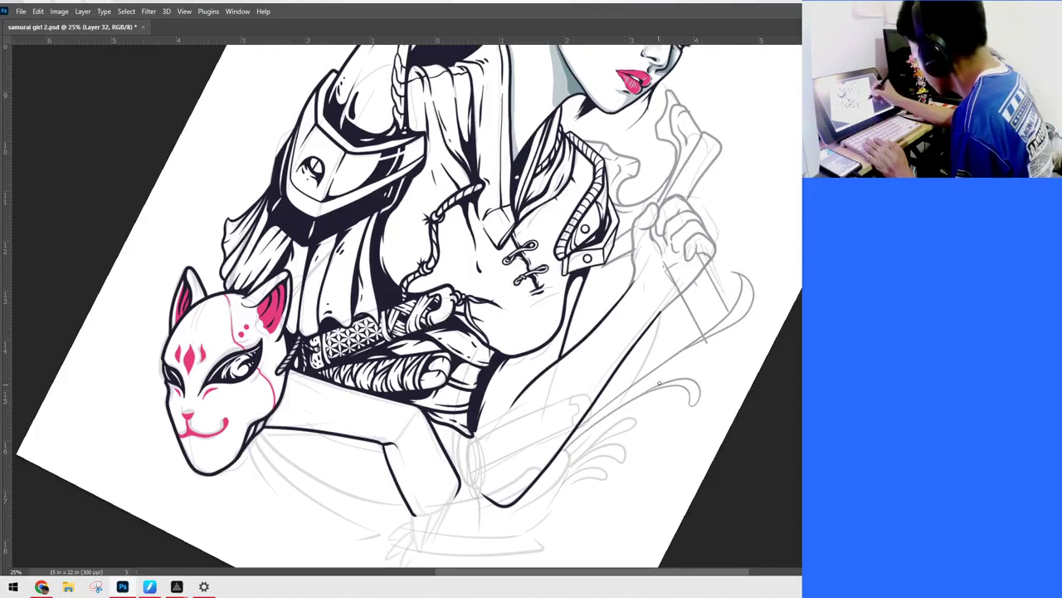
left_click_drag(656, 384, 722, 352)
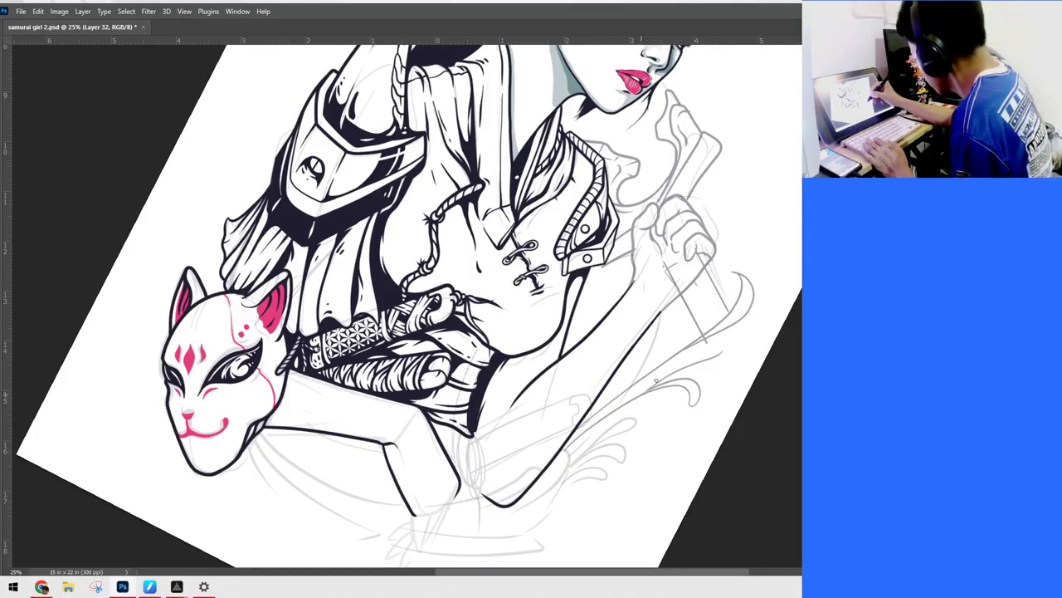
mouse_move(649, 387)
left_mouse_down()
mouse_move(732, 340)
mouse_move(720, 354)
left_mouse_up()
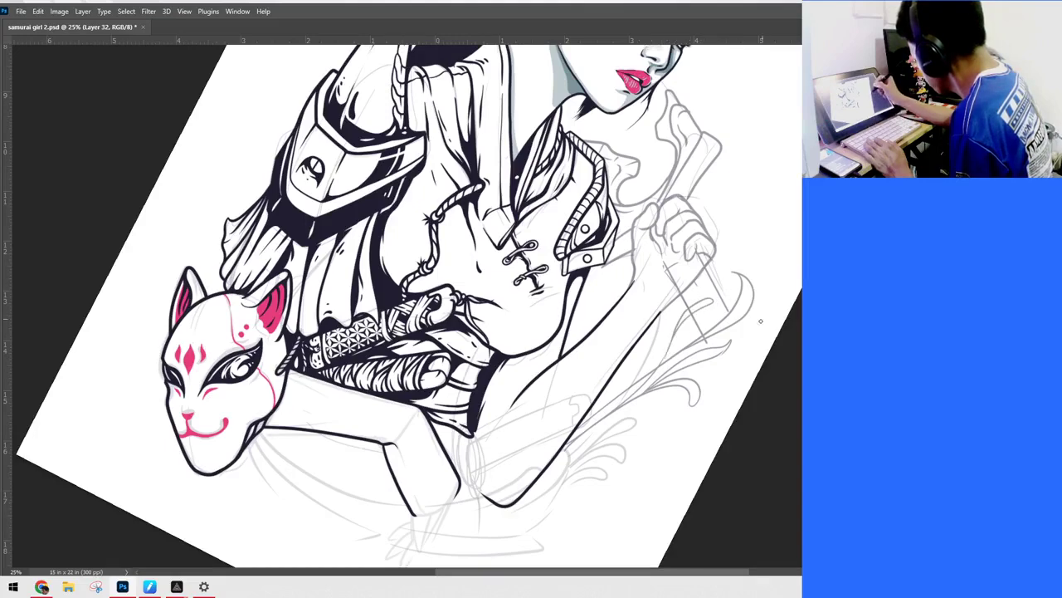
Step: Sketch the weapon's broad far end behind the ponytail, with two straight converging edges and a jagged, curved outline with pointed tips
left_click_drag(788, 236, 769, 378)
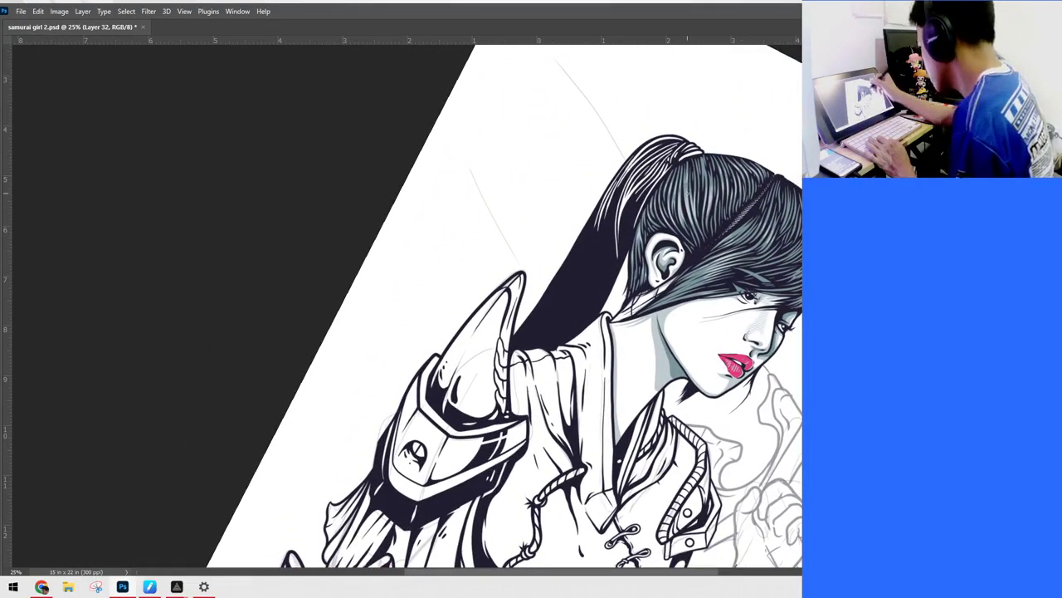
left_click_drag(467, 167, 538, 295)
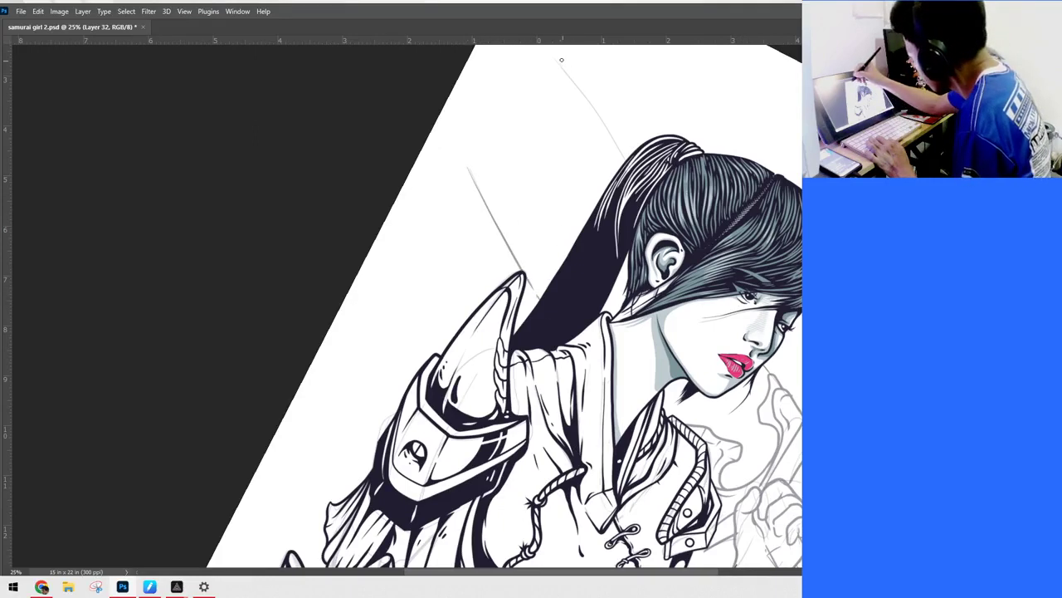
left_click_drag(562, 59, 627, 159)
left_click_drag(732, 260, 738, 370)
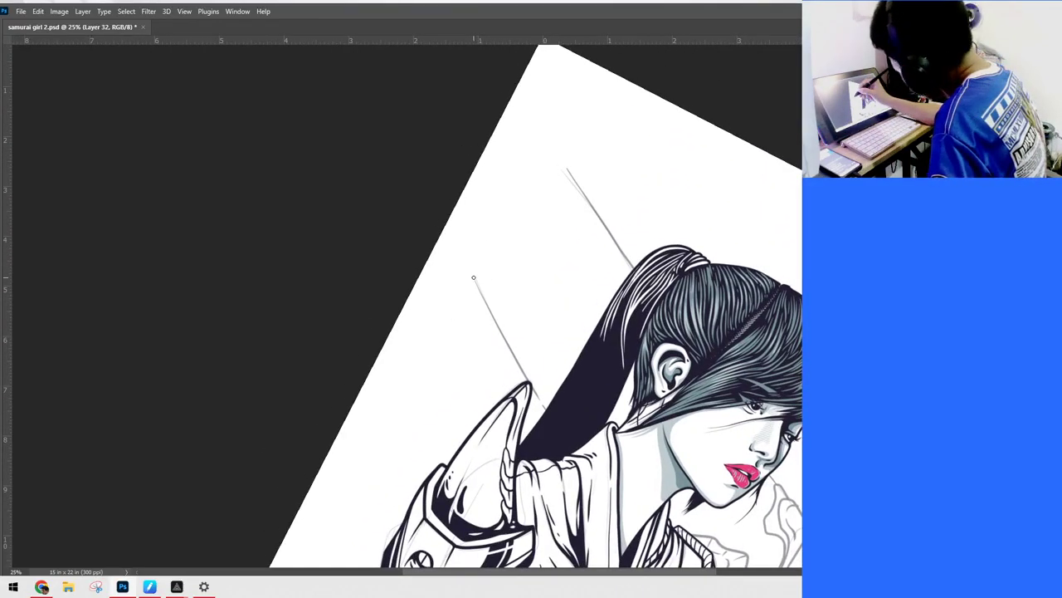
mouse_move(473, 277)
left_mouse_down()
mouse_move(523, 300)
mouse_move(559, 298)
mouse_move(500, 290)
mouse_move(541, 329)
left_mouse_up()
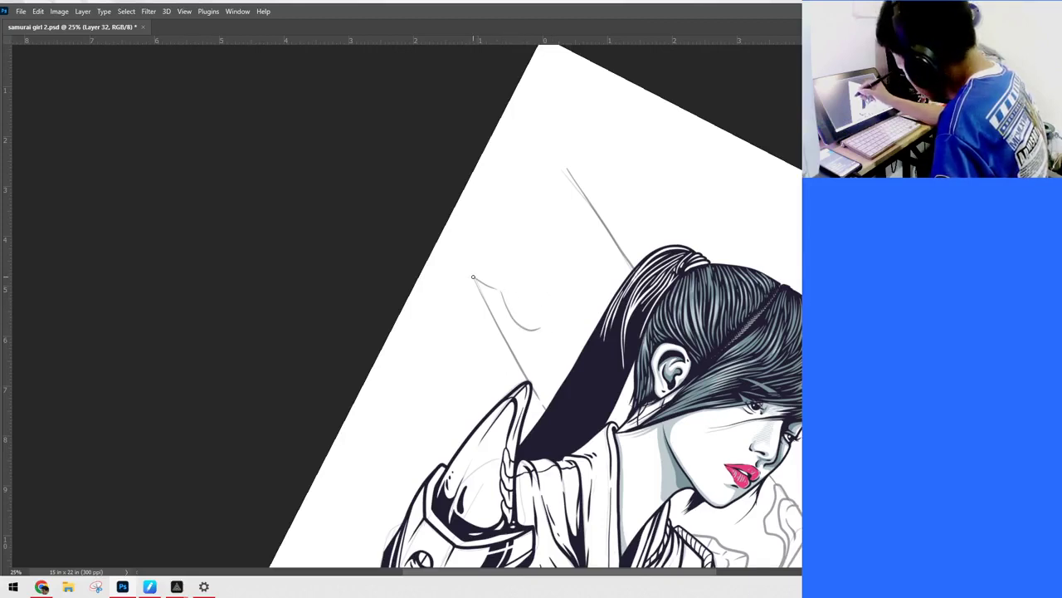
mouse_move(473, 277)
left_mouse_down()
mouse_move(505, 285)
mouse_move(526, 323)
left_mouse_up()
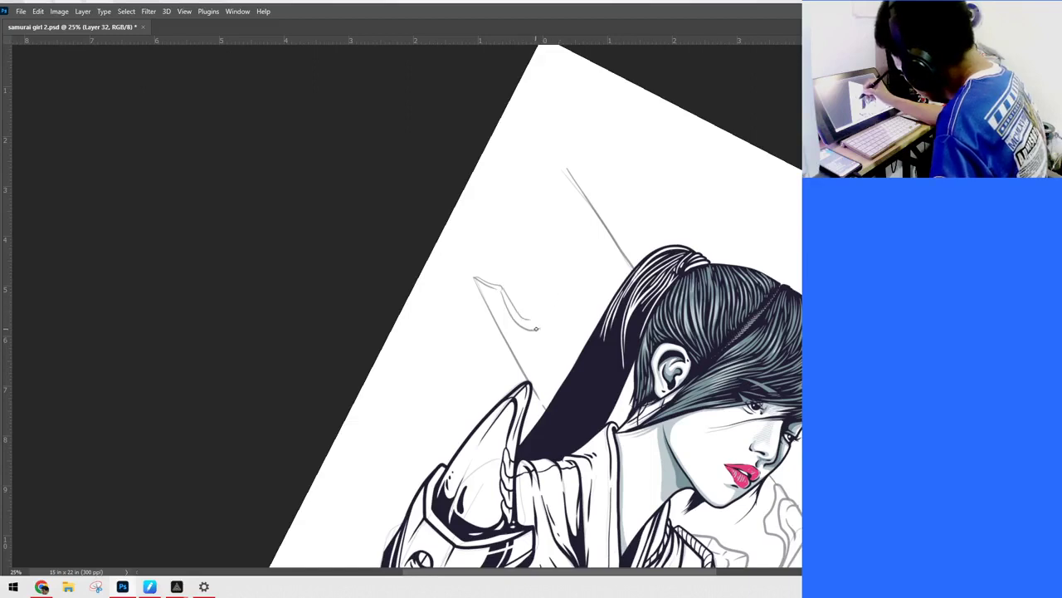
mouse_move(540, 314)
left_mouse_down()
mouse_move(499, 245)
mouse_move(518, 194)
mouse_move(539, 181)
mouse_move(538, 218)
mouse_move(502, 260)
mouse_move(501, 245)
mouse_move(520, 233)
mouse_move(503, 202)
mouse_move(513, 216)
mouse_move(514, 166)
mouse_move(548, 199)
mouse_move(553, 240)
mouse_move(540, 252)
mouse_move(583, 260)
mouse_move(565, 175)
left_mouse_up()
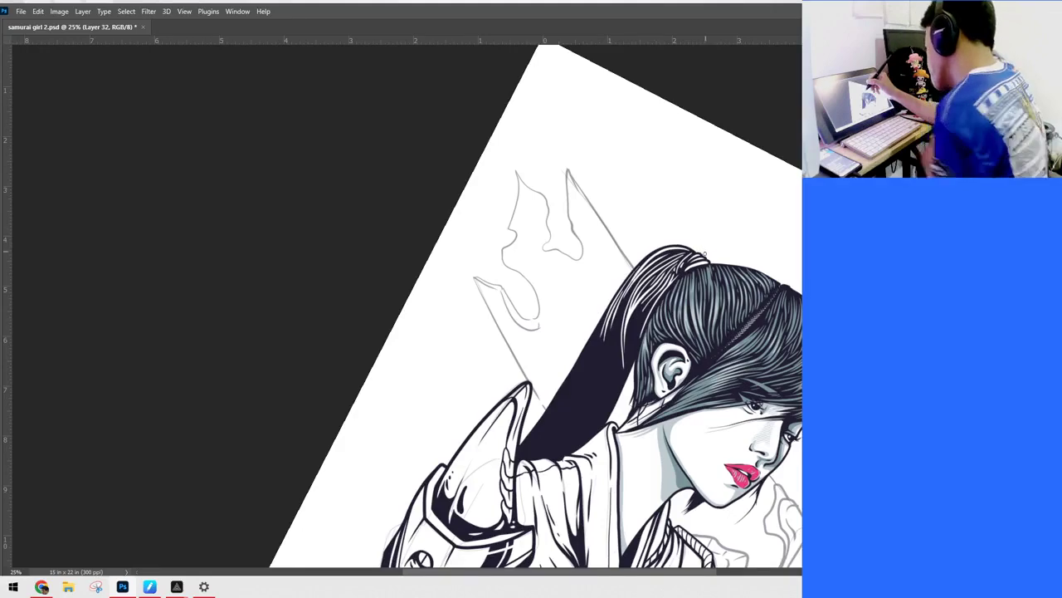
Step: Sketch a large background circle in arcs around the figure, passing outside the shoulder horn and over the top of the head
mouse_move(712, 253)
left_mouse_down()
mouse_move(718, 127)
mouse_move(740, 232)
left_mouse_up()
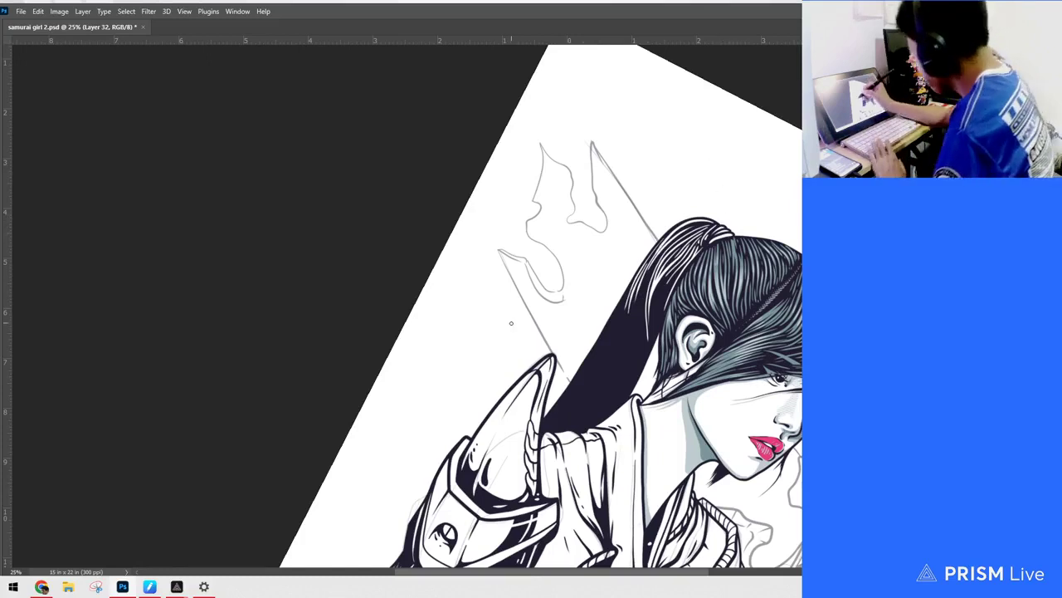
left_click_drag(526, 309, 496, 348)
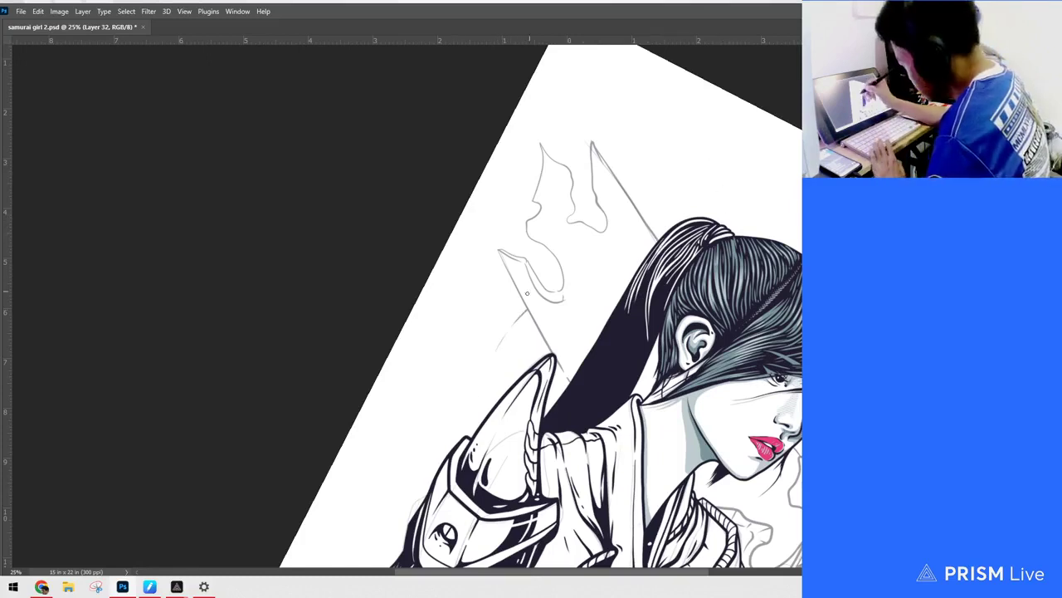
key("ctrl+z")
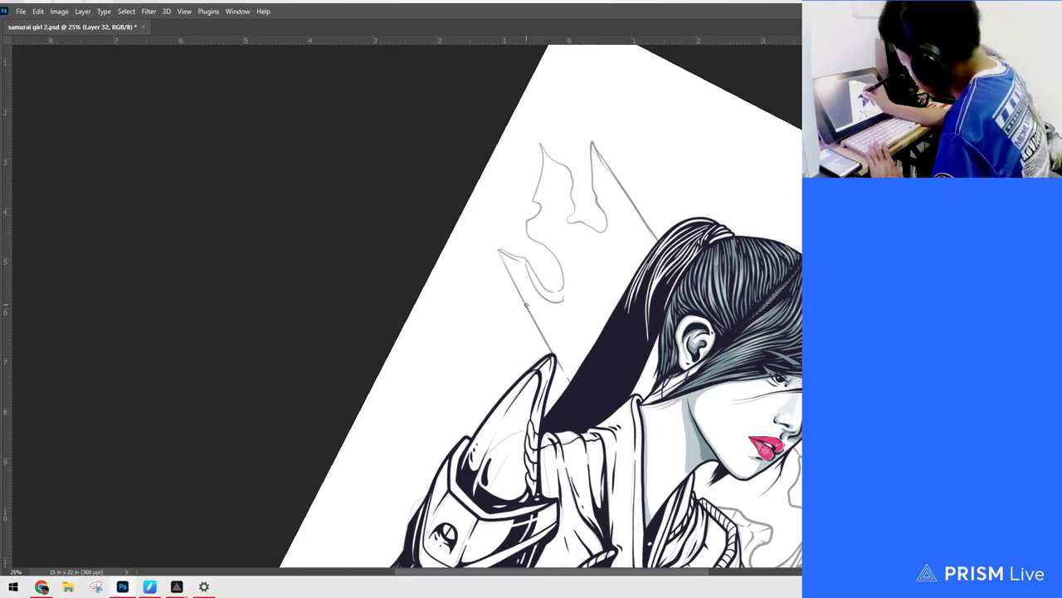
mouse_move(526, 306)
left_mouse_down()
mouse_move(480, 355)
mouse_move(432, 481)
left_mouse_up()
mouse_move(651, 230)
left_mouse_down()
mouse_move(704, 217)
mouse_move(800, 240)
left_mouse_up()
key("ctrl+z")
Step: Reset the canvas rotation angle to 0°
left_click_drag(731, 315, 691, 166)
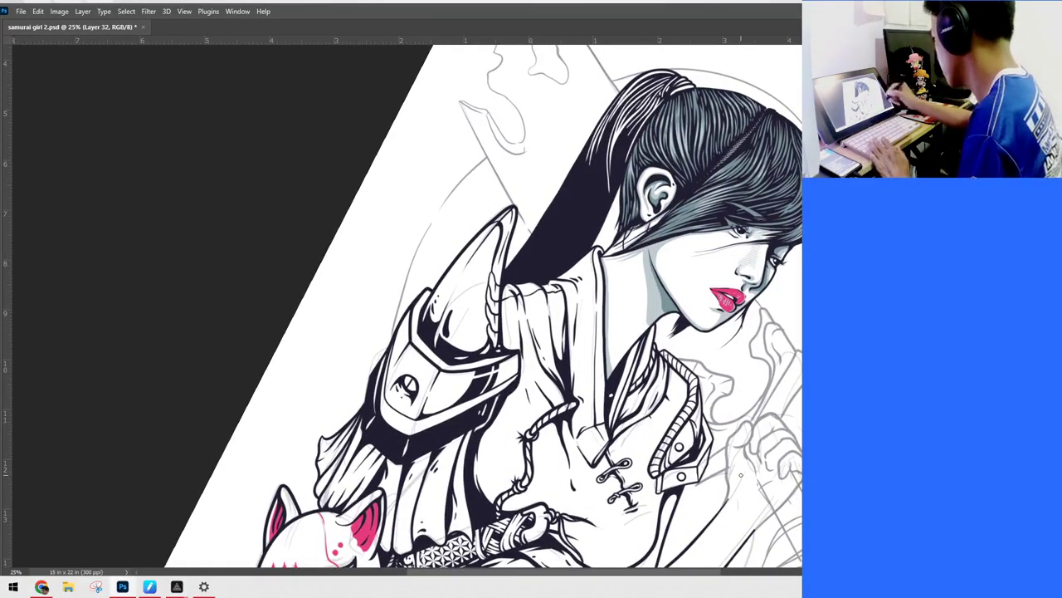
key("ctrl+minus")
key("ctrl+minus")
key("ctrl+plus")
left_click_drag(617, 324, 615, 313)
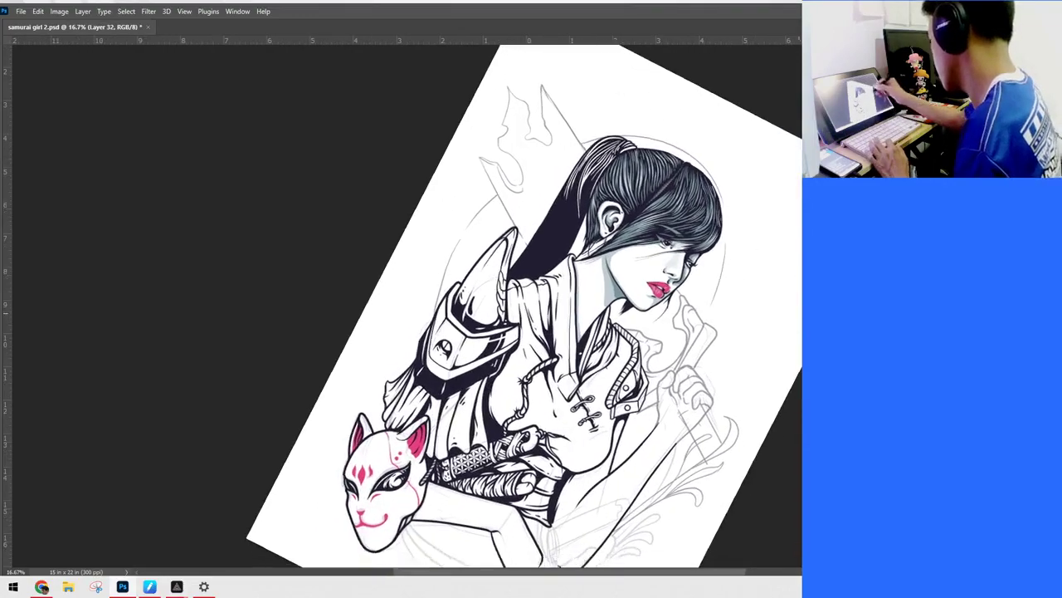
left_click_drag(784, 370, 773, 333)
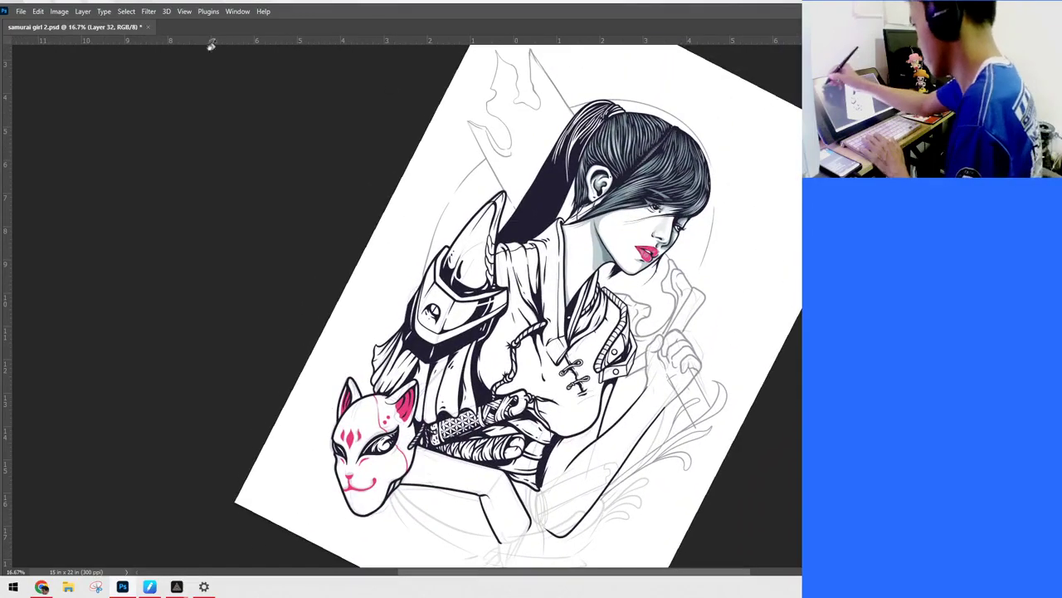
key("Tab")
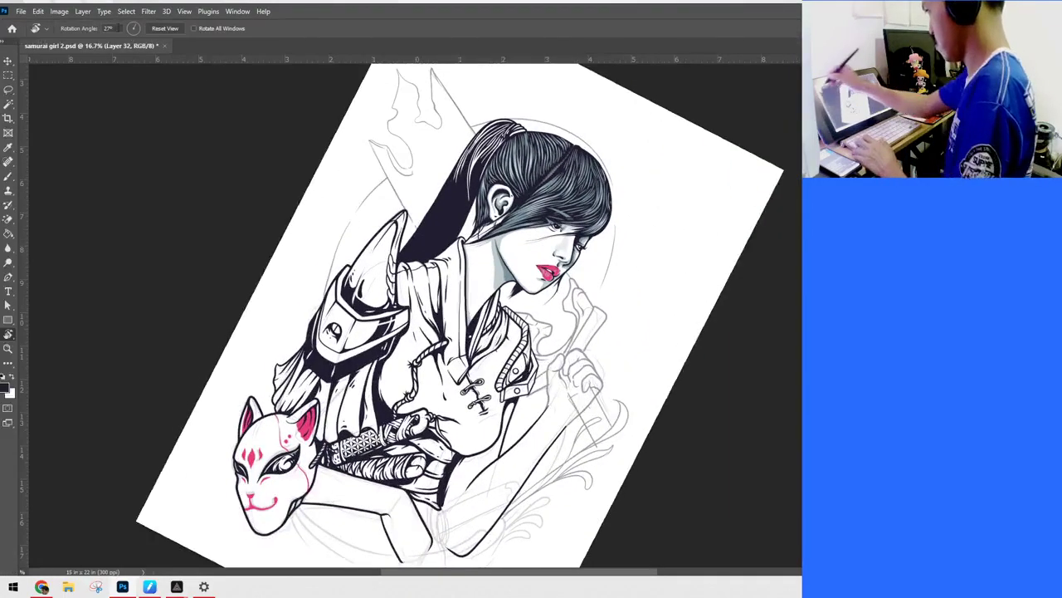
left_click_drag(121, 29, 53, 67)
type("0")
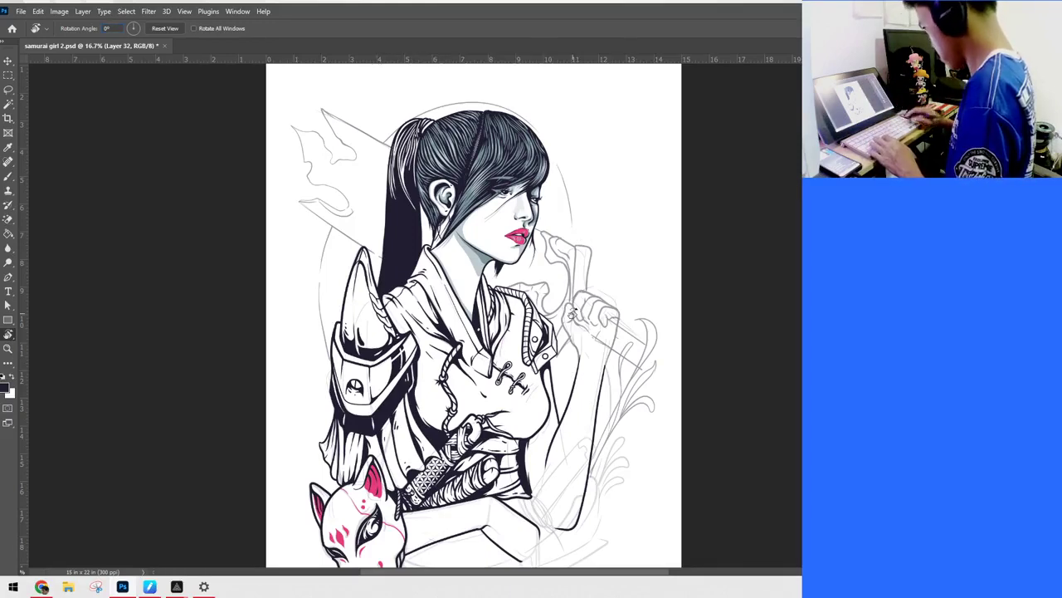
Step: With a size 30 brush, sketch an outer arc in front of the face, a leafy spray above the raised fist and a short arc beside it
key("b")
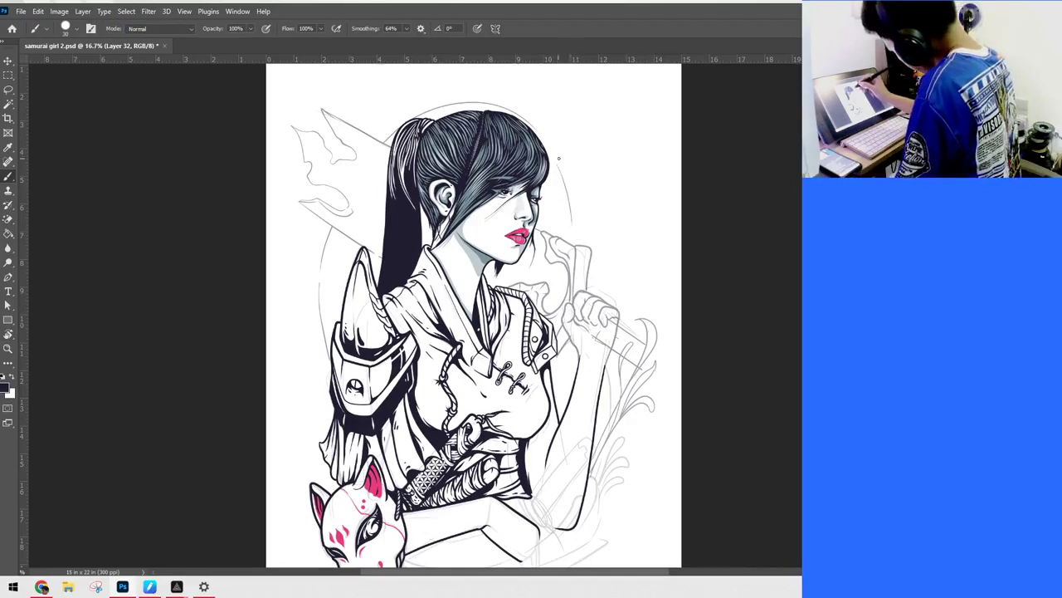
left_click_drag(558, 159, 570, 185)
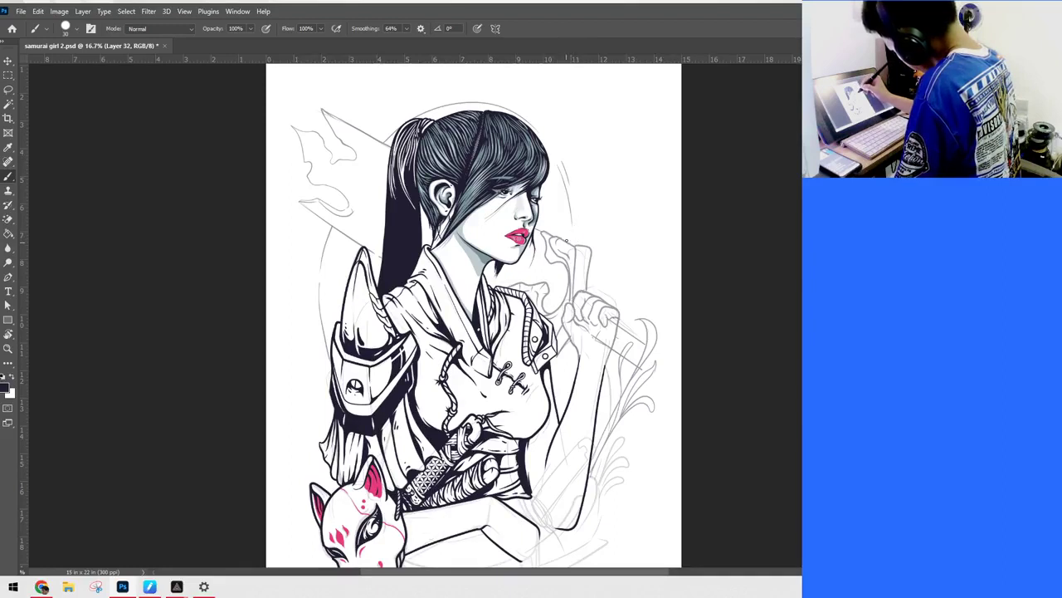
mouse_move(569, 233)
left_mouse_down()
mouse_move(581, 213)
mouse_move(571, 227)
mouse_move(607, 230)
mouse_move(582, 234)
mouse_move(601, 214)
mouse_move(585, 221)
left_mouse_up()
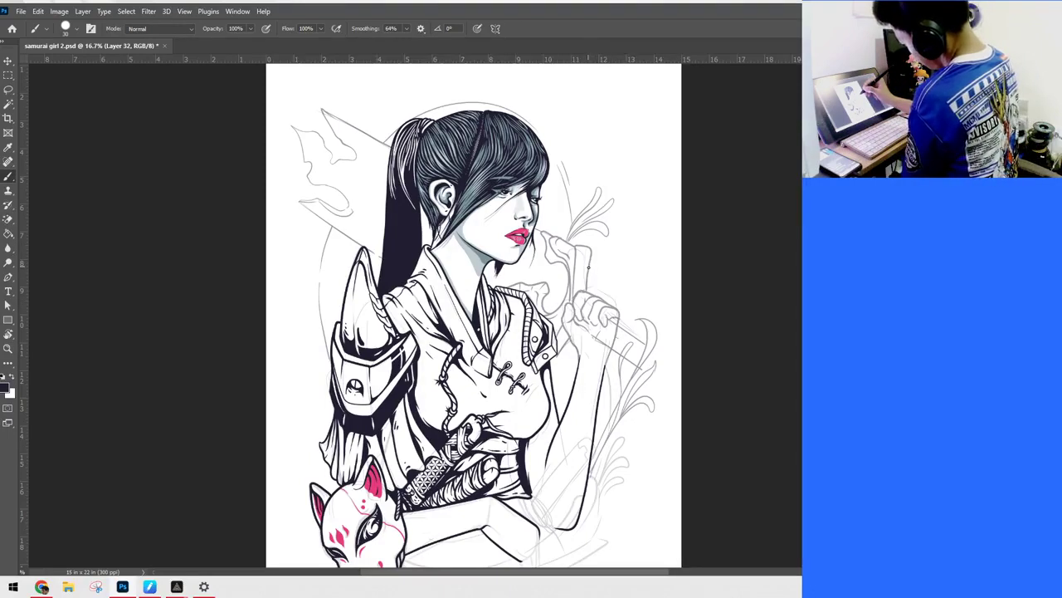
left_click_drag(589, 266, 604, 278)
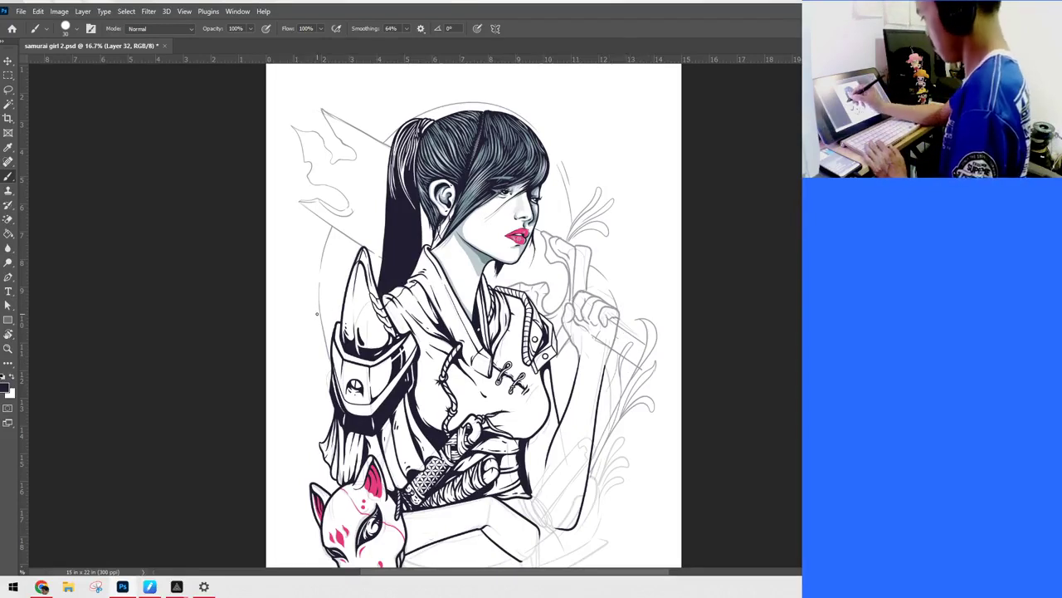
Step: Sketch overlapping double arcs beside the shoulder armour and a small leafy spray next to the sleeve above the fox mask
left_click_drag(313, 322, 301, 384)
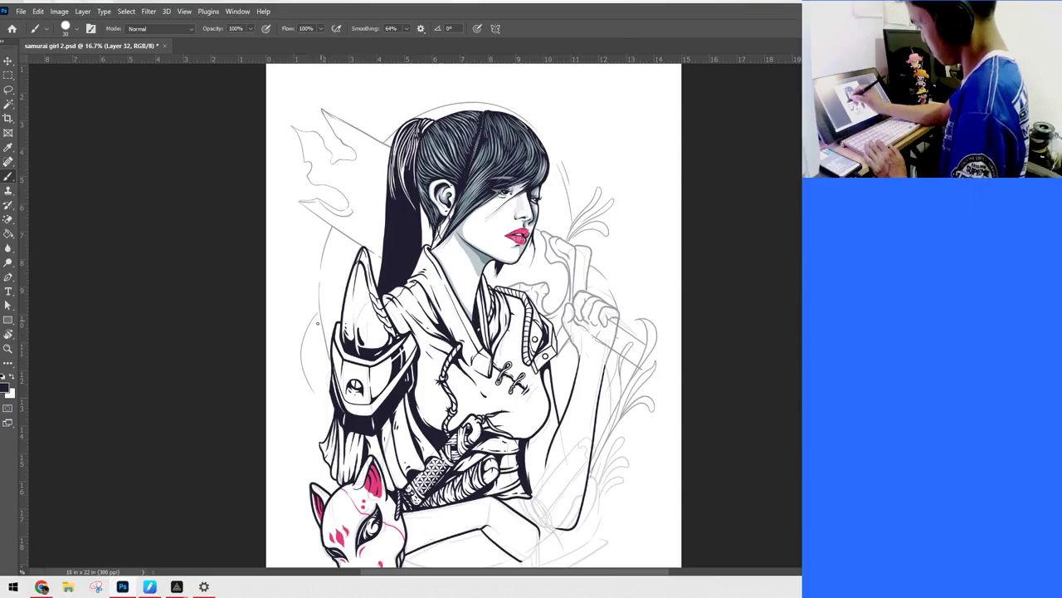
mouse_move(318, 323)
left_mouse_down()
mouse_move(310, 378)
mouse_move(329, 427)
left_mouse_up()
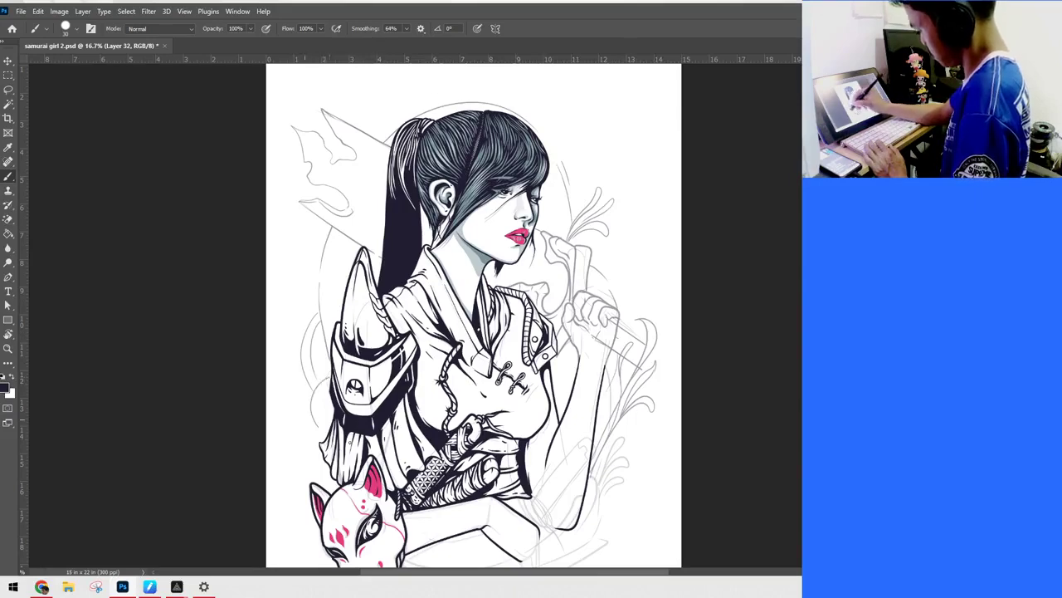
left_click_drag(320, 389, 326, 422)
left_click_drag(676, 257, 695, 135)
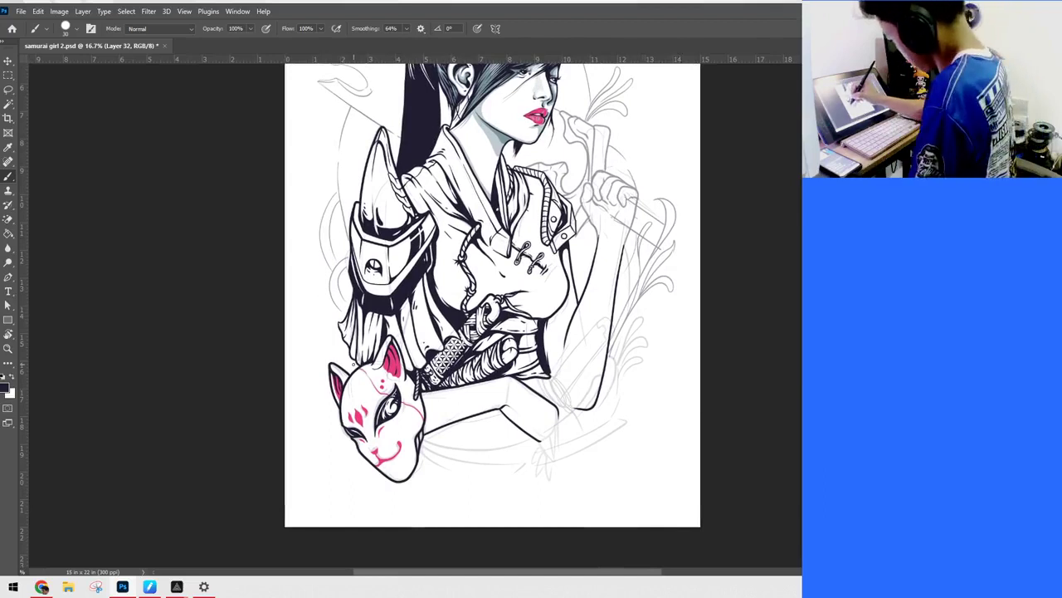
mouse_move(349, 353)
left_mouse_down()
mouse_move(314, 317)
mouse_move(347, 350)
mouse_move(320, 340)
mouse_move(351, 359)
mouse_move(326, 317)
mouse_move(332, 335)
left_mouse_up()
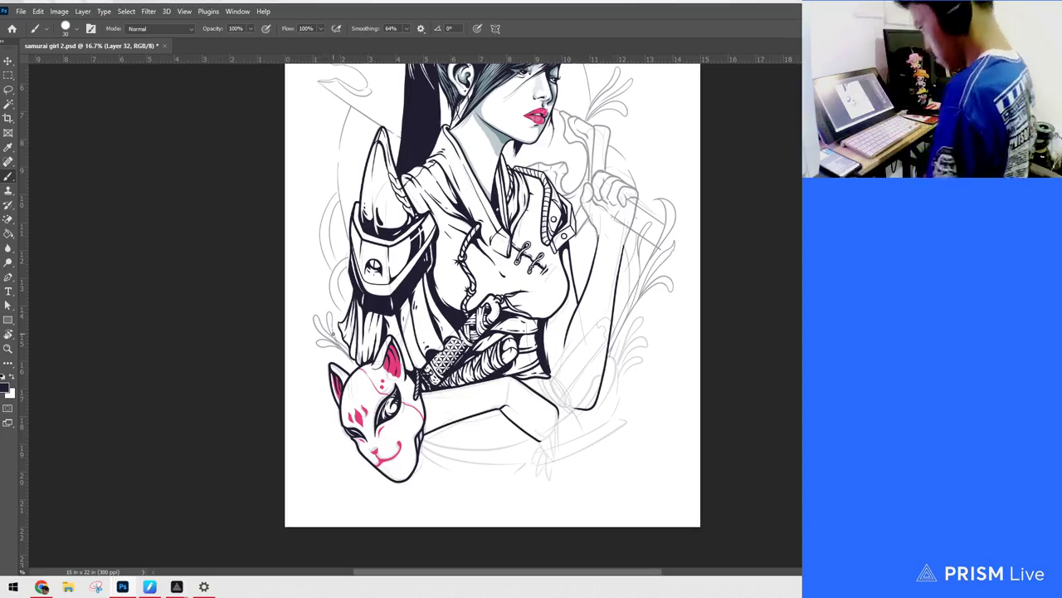
Step: Add a new Layer 33 and set the brush size to 80
left_click_drag(642, 302, 681, 410)
key("ctrl+minus")
key("ctrl+minus")
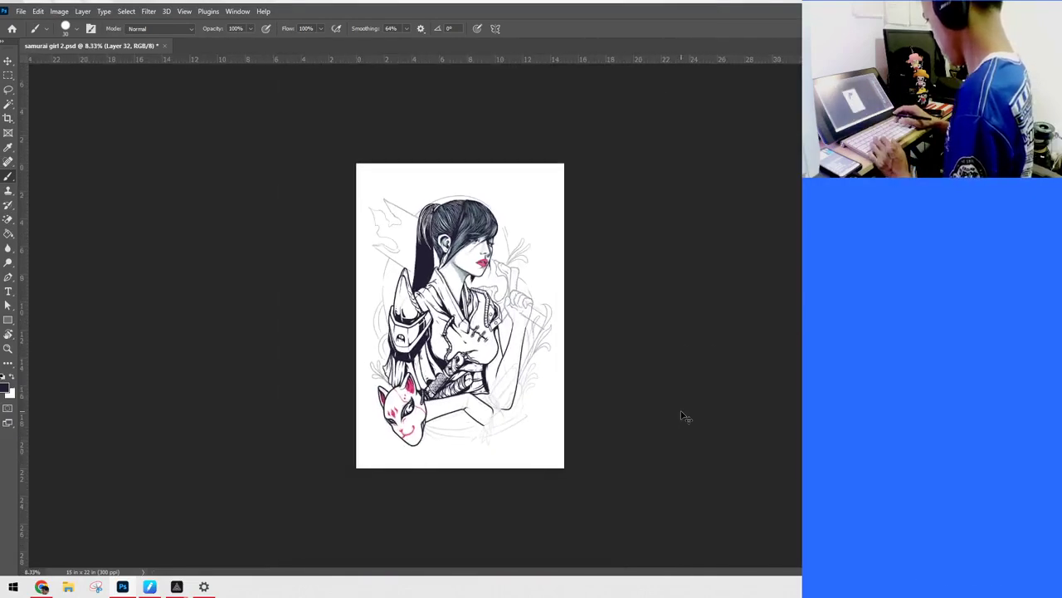
key("ctrl+plus")
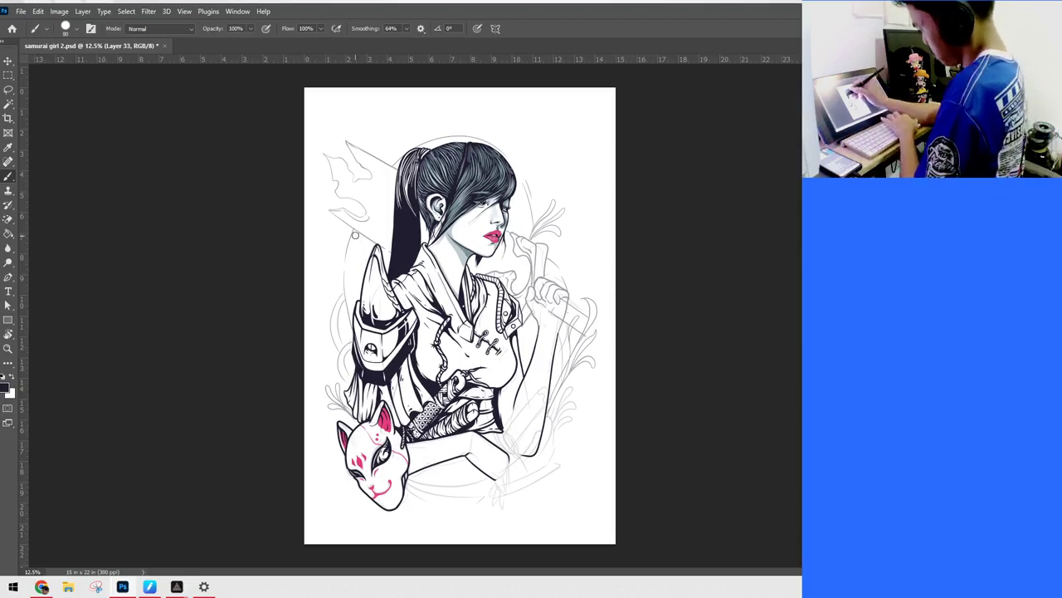
Step: Try shading the area between the background circle and the shoulder horn in grey with a size 125 brush, and undo the strokes
left_click_drag(352, 232, 382, 252)
key("ctrl+z")
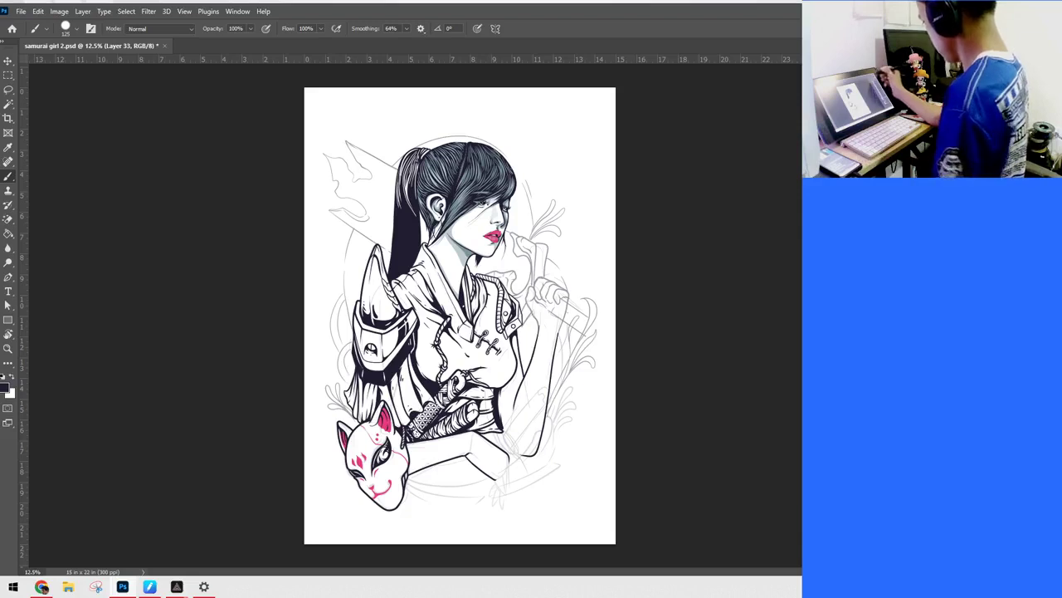
left_click_drag(352, 233, 380, 252)
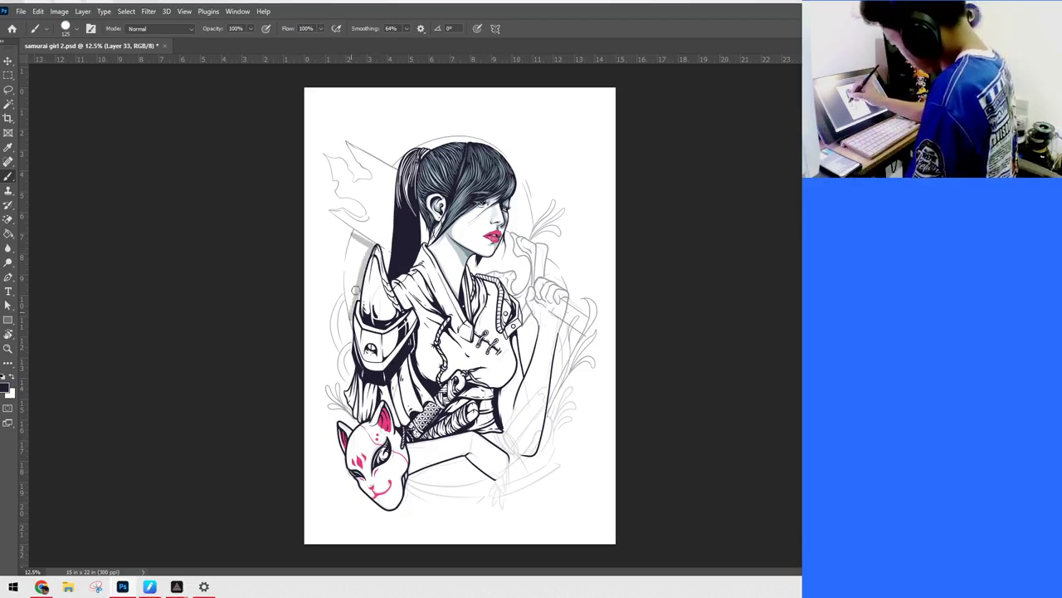
mouse_move(355, 291)
left_mouse_down()
mouse_move(361, 239)
mouse_move(352, 278)
left_mouse_up()
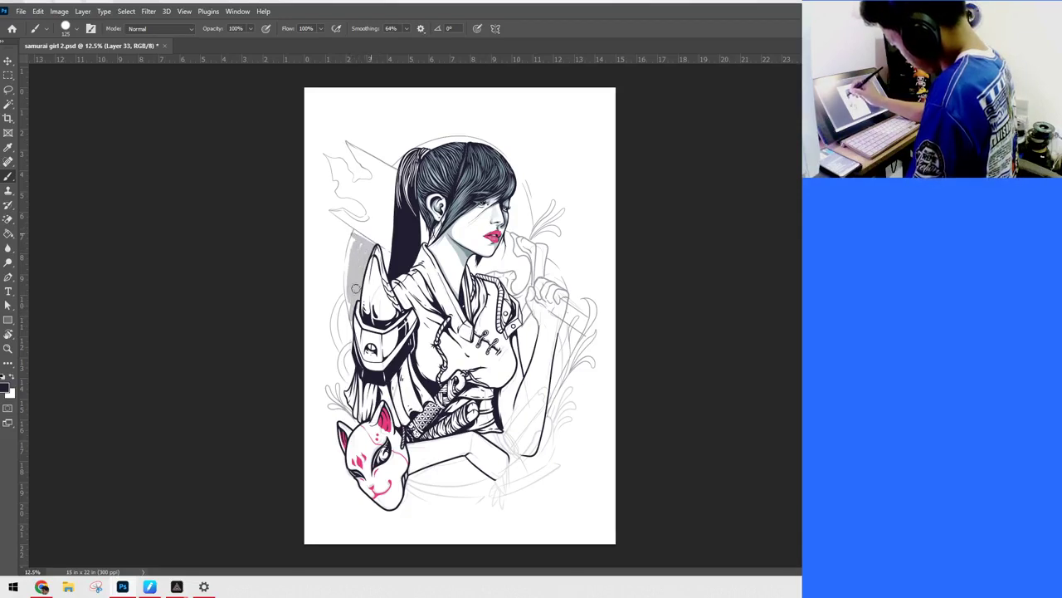
key("ctrl+z")
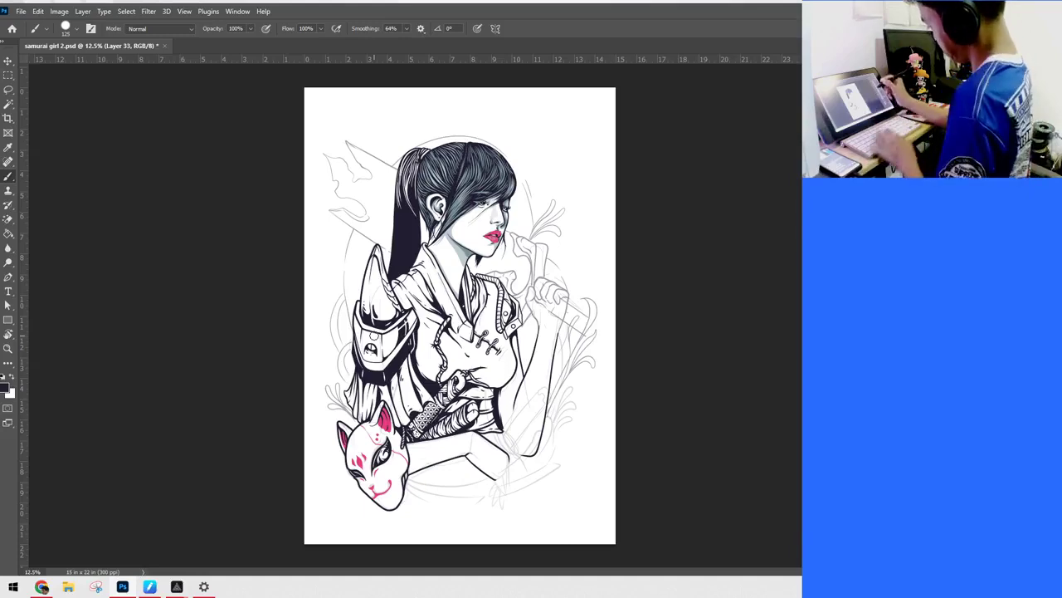
key("ctrl+plus")
left_click_drag(596, 308, 617, 289)
left_click_drag(624, 342, 617, 442)
left_click_drag(644, 310, 638, 400)
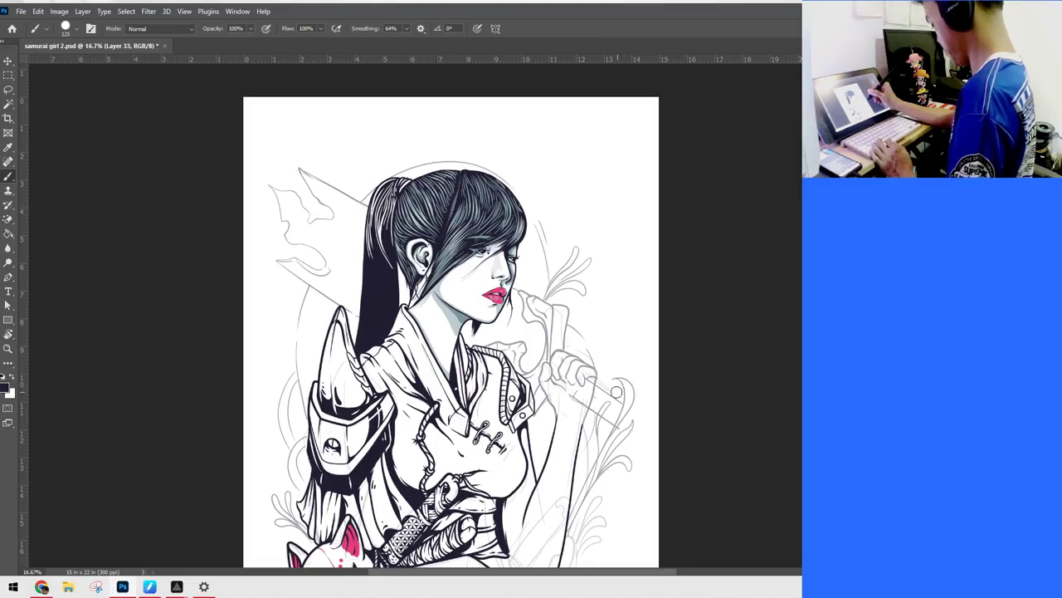
Step: Set the brush size to 70 and make Layer 29 the active layer
key("[")
key("[")
key("[")
key("[")
key("[")
key("[")
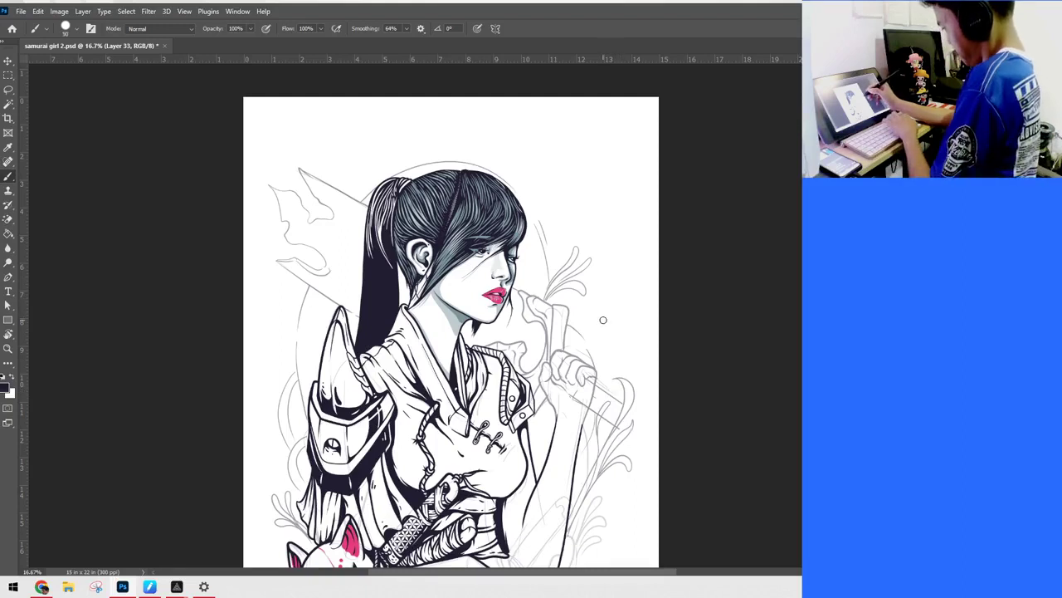
key("bracketright")
key("bracketright")
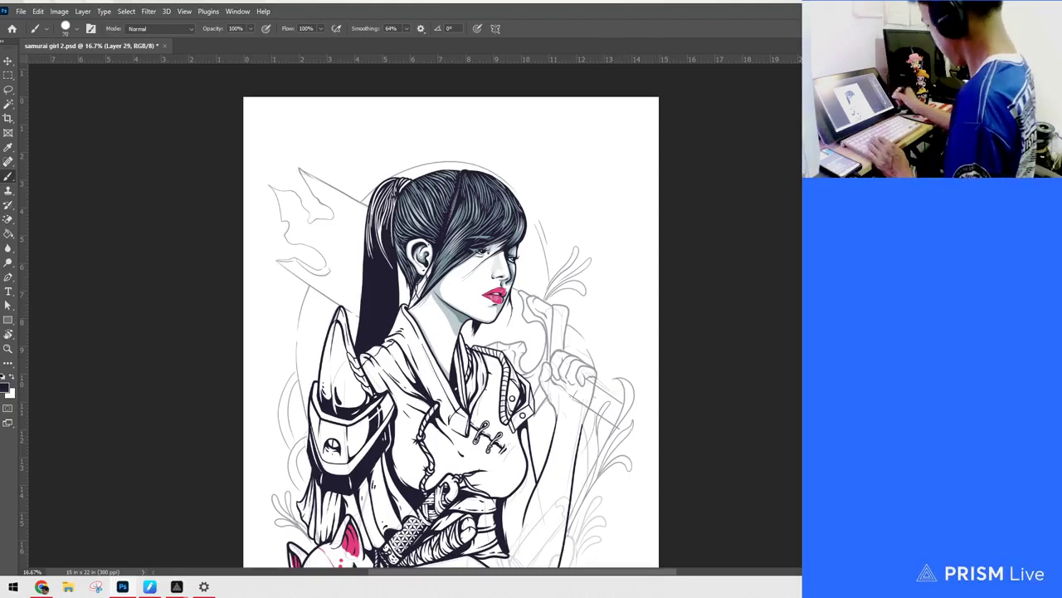
Step: Duplicate Layer 29 and clear all the artwork from the copy
key("ctrl+j")
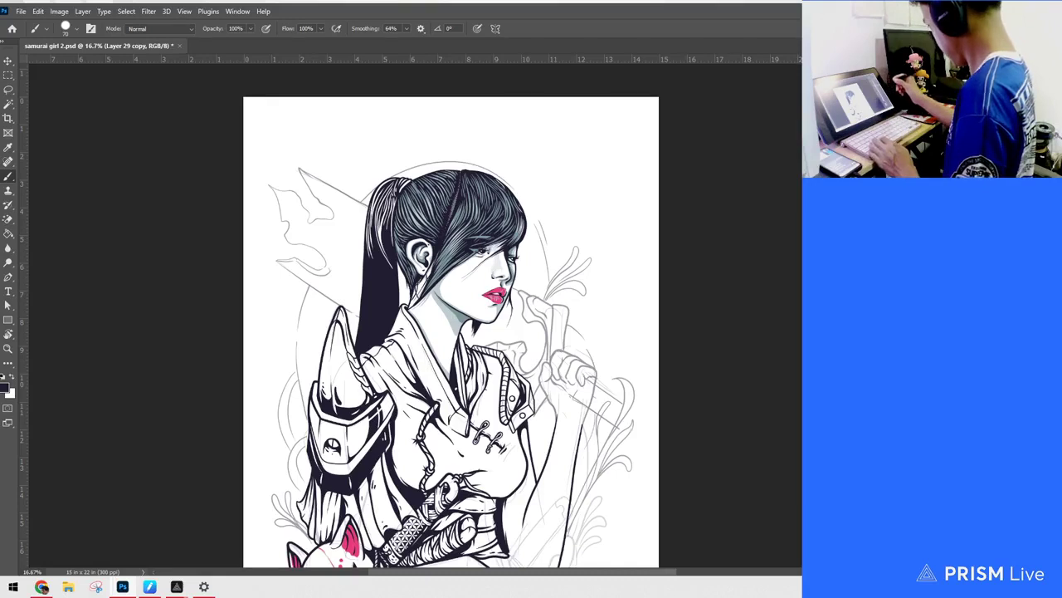
key("ctrl+a")
key("ctrl+x")
key("Return")
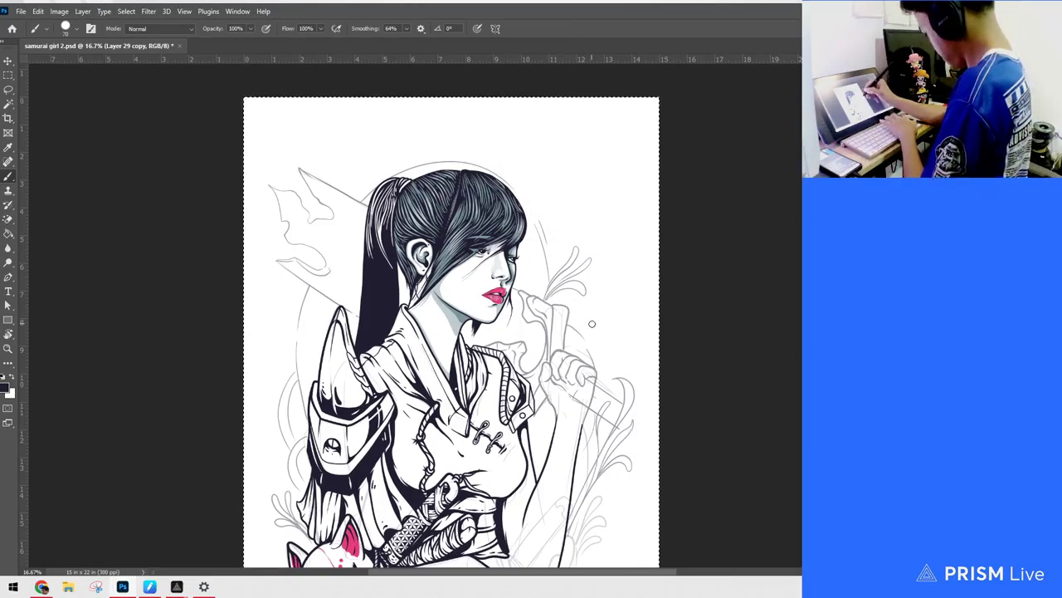
Step: With a size 80 brush, paint small pink petals outside the sleeve below the shoulder armour, on the sleeve cloth and beside the fox mask
left_click_drag(592, 323, 665, 169)
key("bracketright")
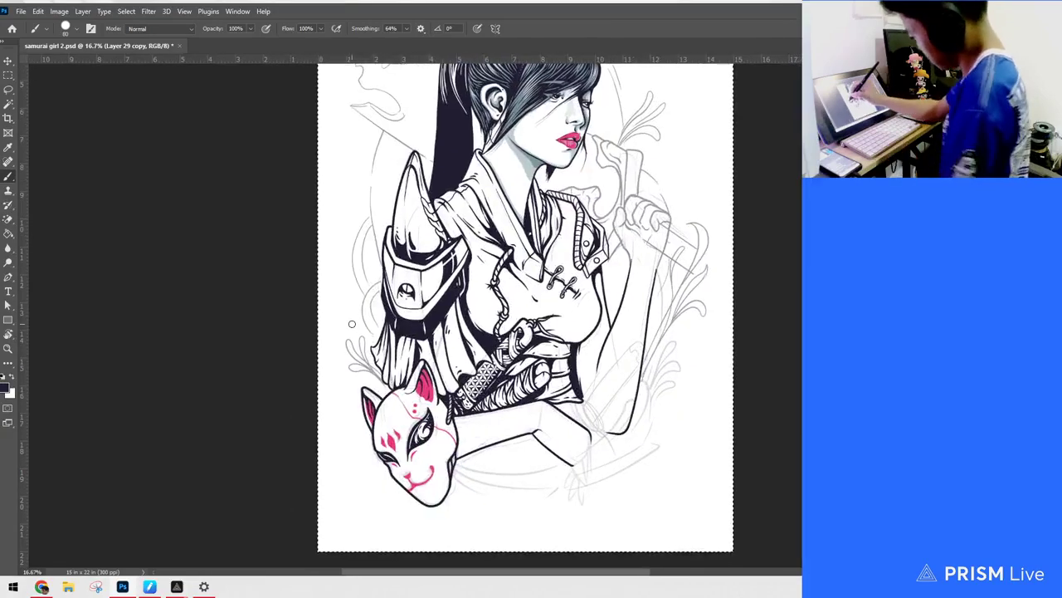
left_click_drag(342, 312, 339, 334)
left_click(341, 362)
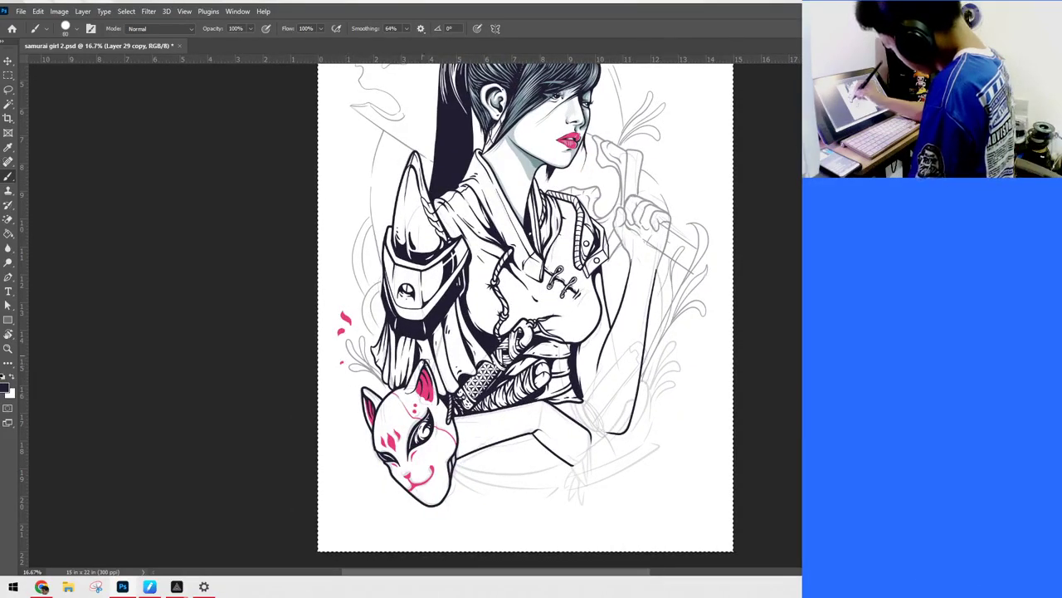
left_click_drag(448, 371, 459, 366)
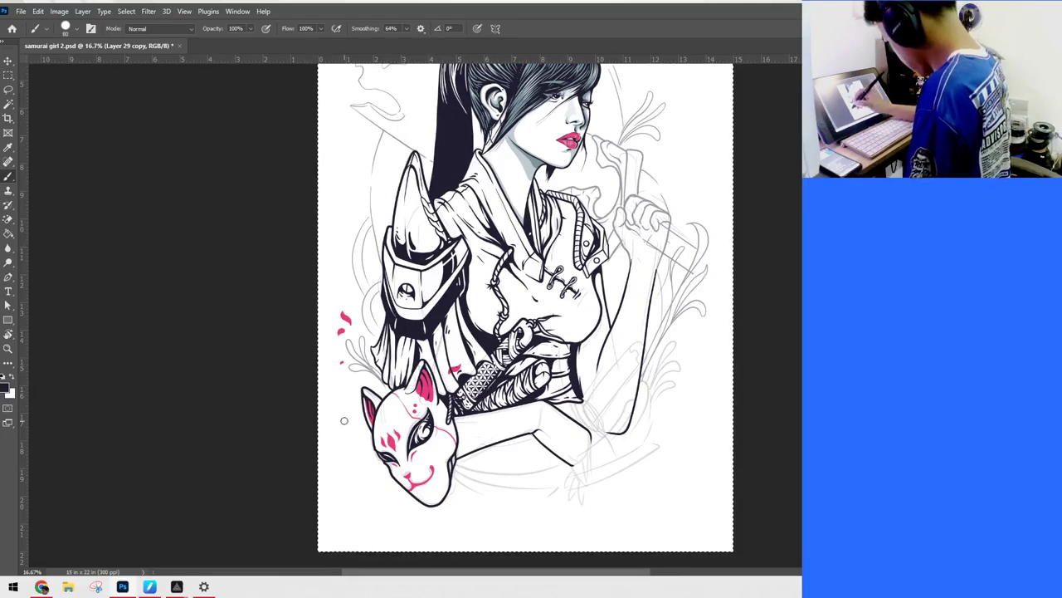
left_click_drag(345, 420, 359, 424)
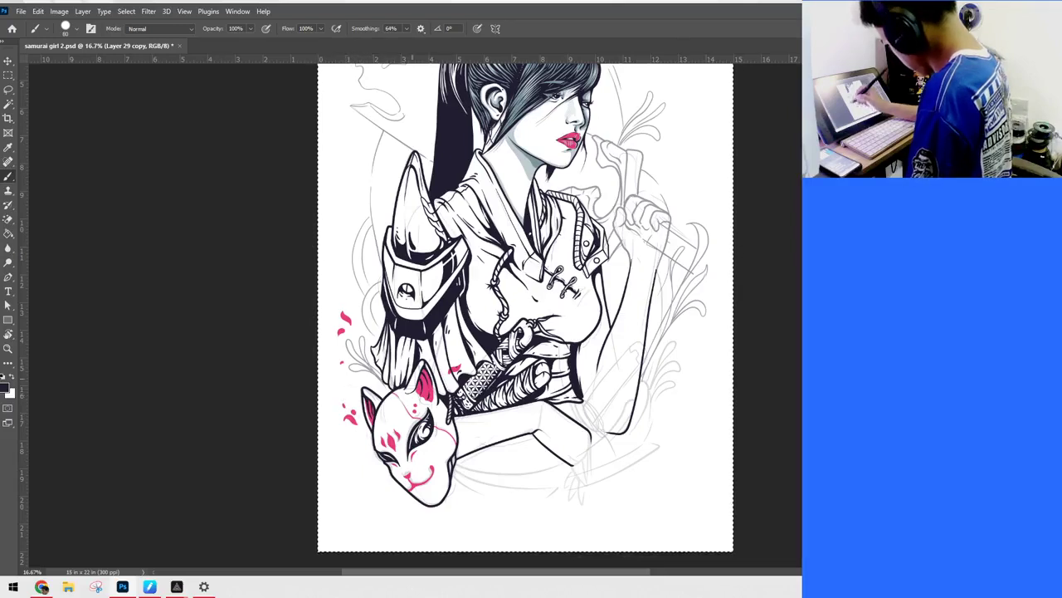
left_click_drag(362, 440, 365, 431)
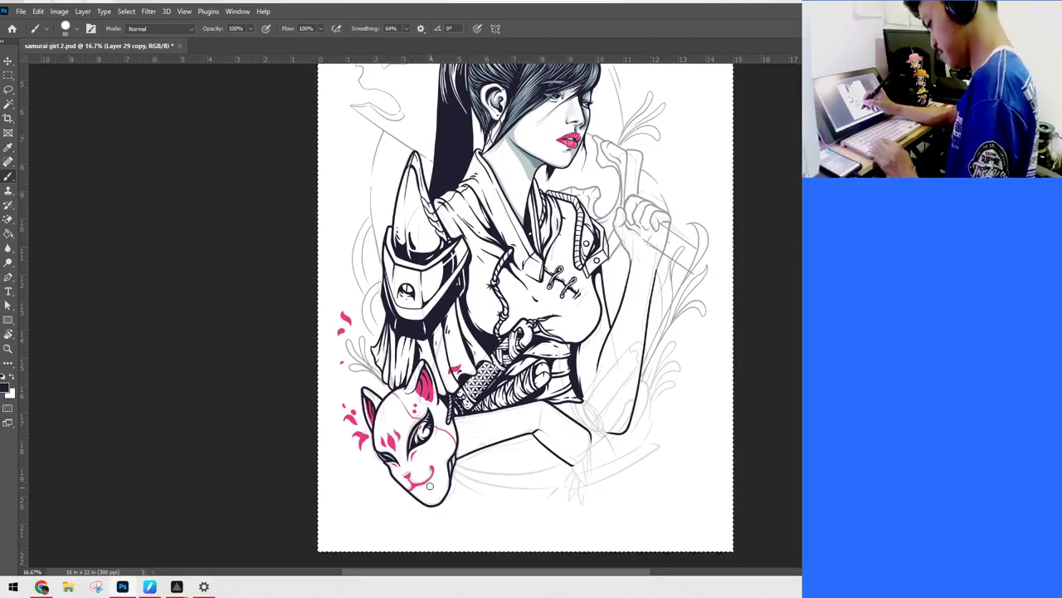
Step: Paint more pink petals below the fox mask, beside the waist, next to the shoulder armour and outside the raised forearm, redoing the forearm petal once
left_click_drag(378, 485, 384, 489)
left_click_drag(630, 456, 620, 470)
left_click_drag(580, 387, 617, 351)
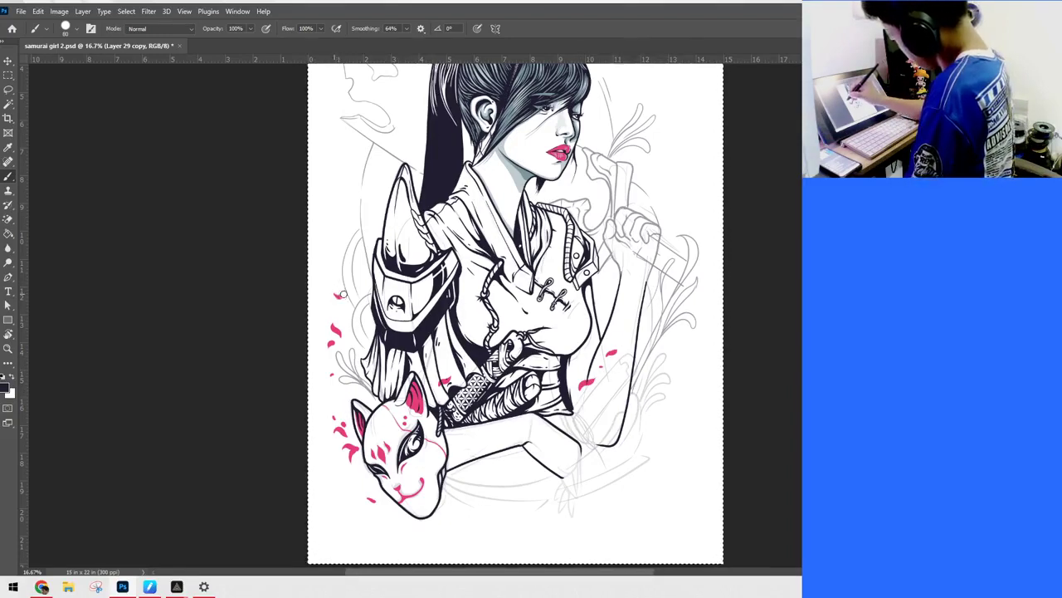
left_click_drag(342, 293, 352, 291)
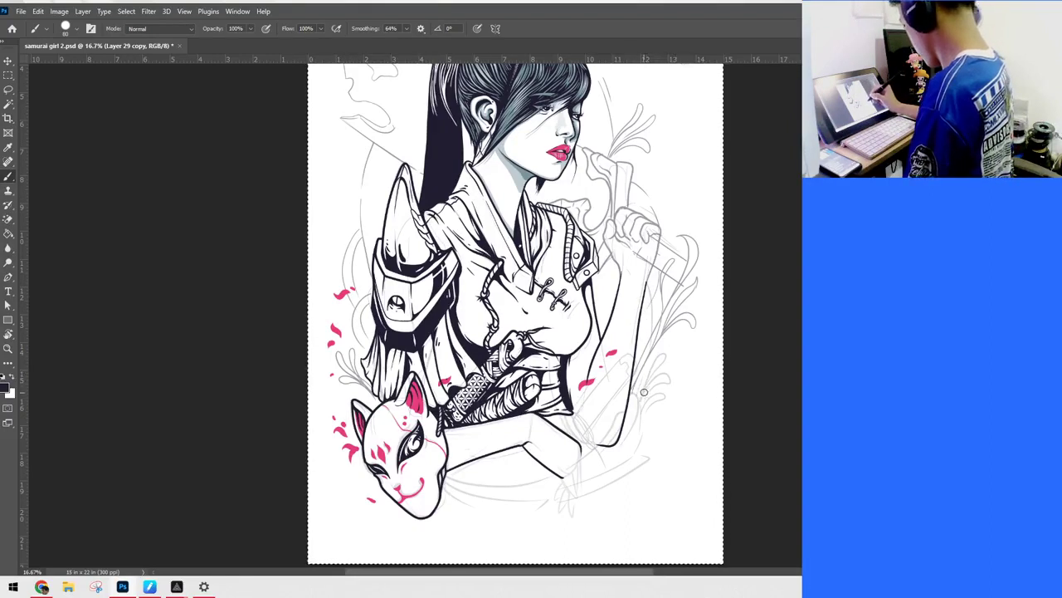
left_click_drag(644, 390, 664, 365)
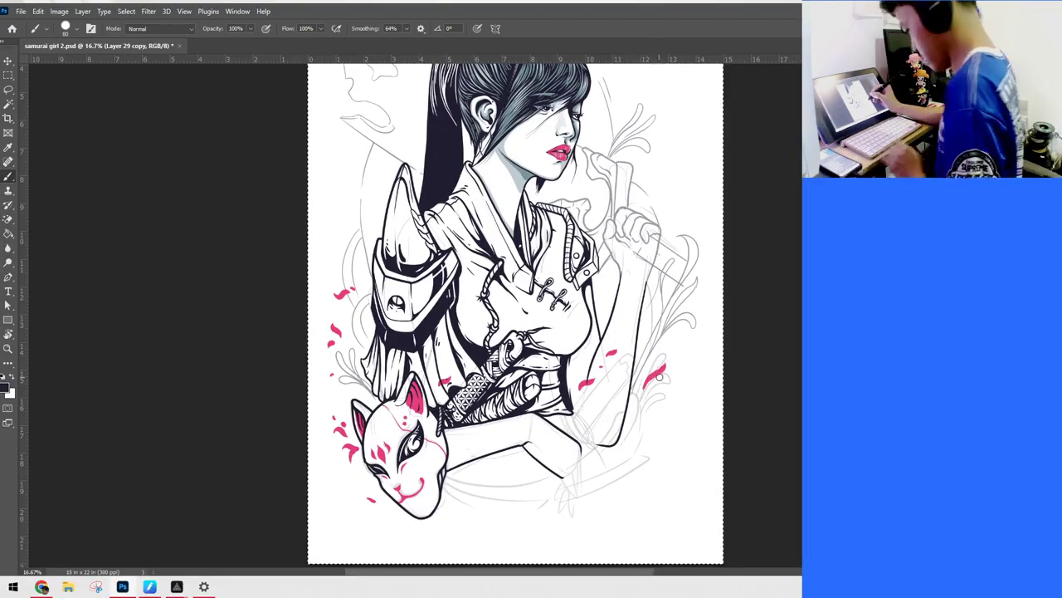
key("ctrl+z")
left_click_drag(654, 373, 668, 368)
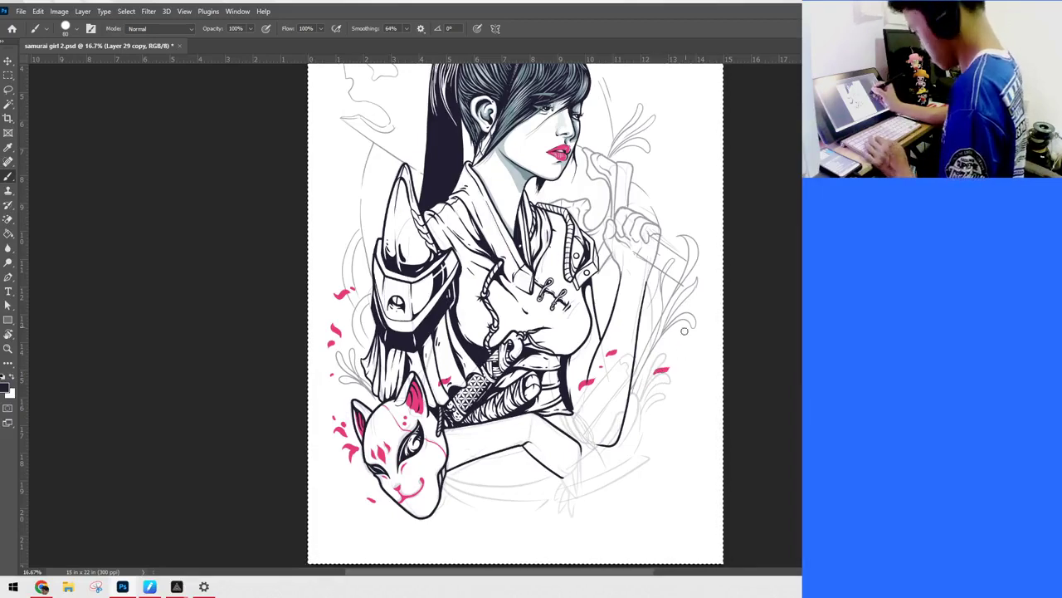
Step: Lower the opacity of the pink petals on Layer 29 copy and check them up close around the figure
mouse_move(662, 409)
left_mouse_down()
mouse_move(657, 478)
mouse_move(600, 548)
left_mouse_up()
key("ctrl+plus")
key("ctrl+plus")
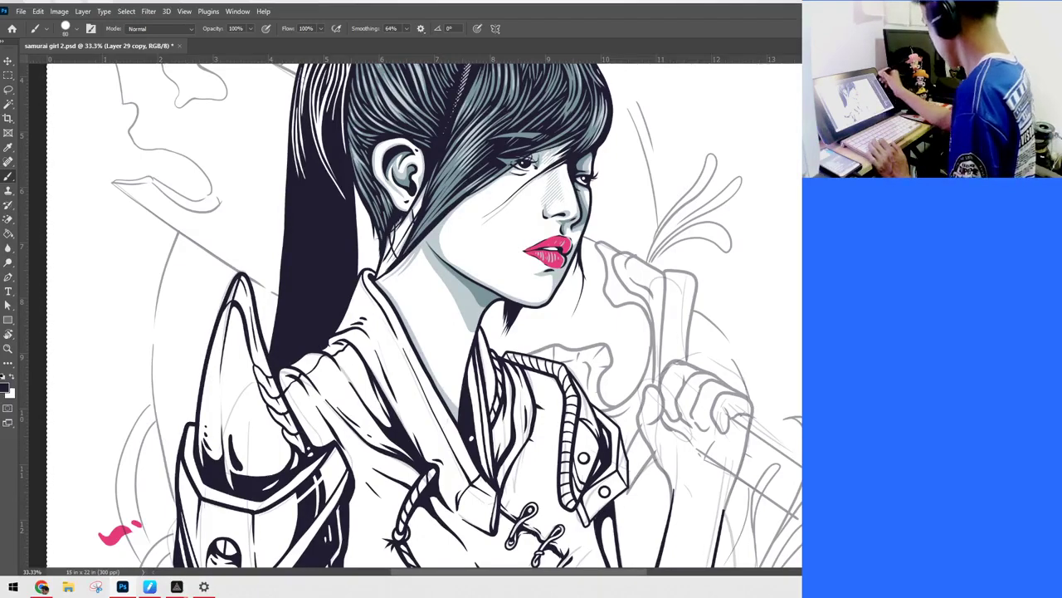
scroll(782, 326, "down", 10)
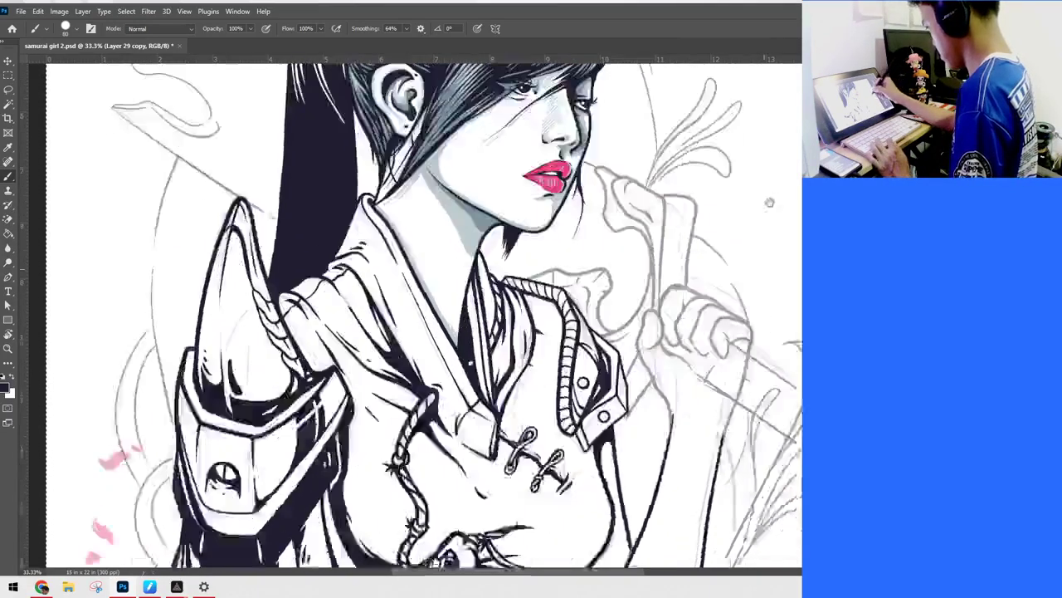
scroll(782, 326, "down", 6)
scroll(789, 278, "up", 11)
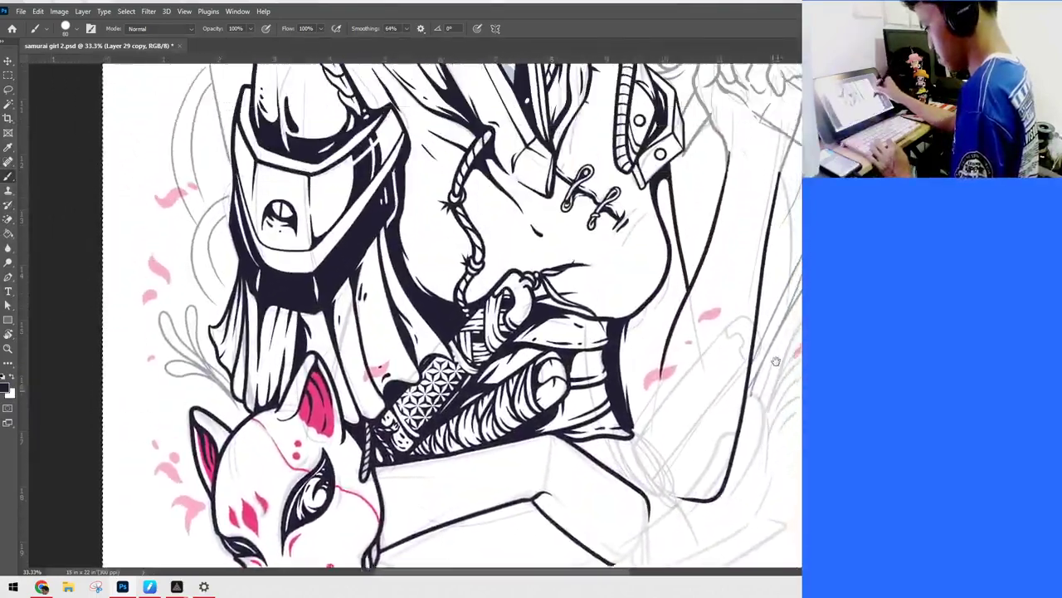
scroll(754, 380, "up", 5)
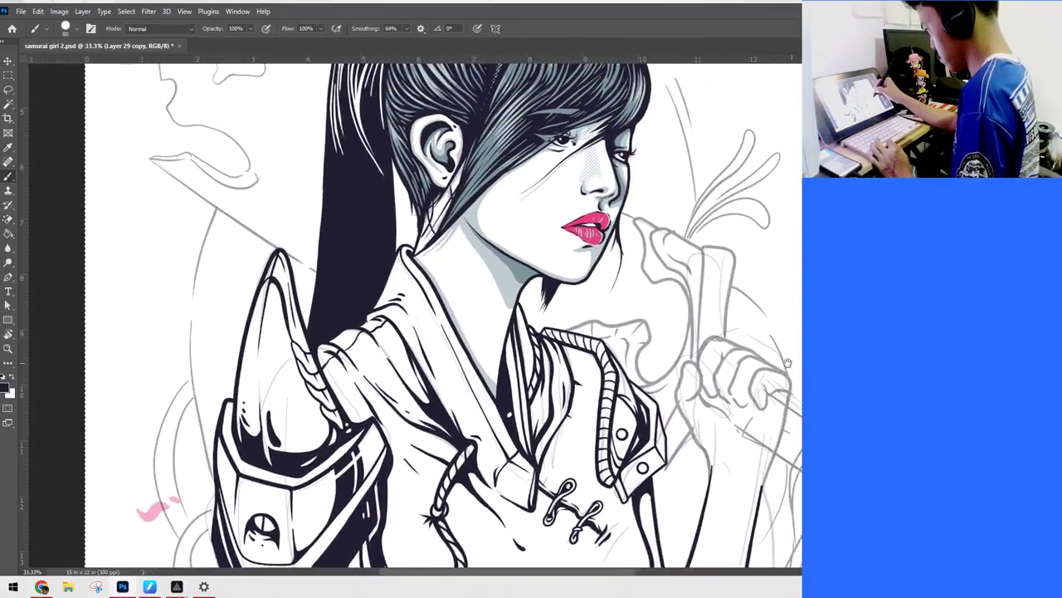
scroll(778, 398, "up", 4)
scroll(777, 398, "down", 5)
scroll(778, 399, "up", 5)
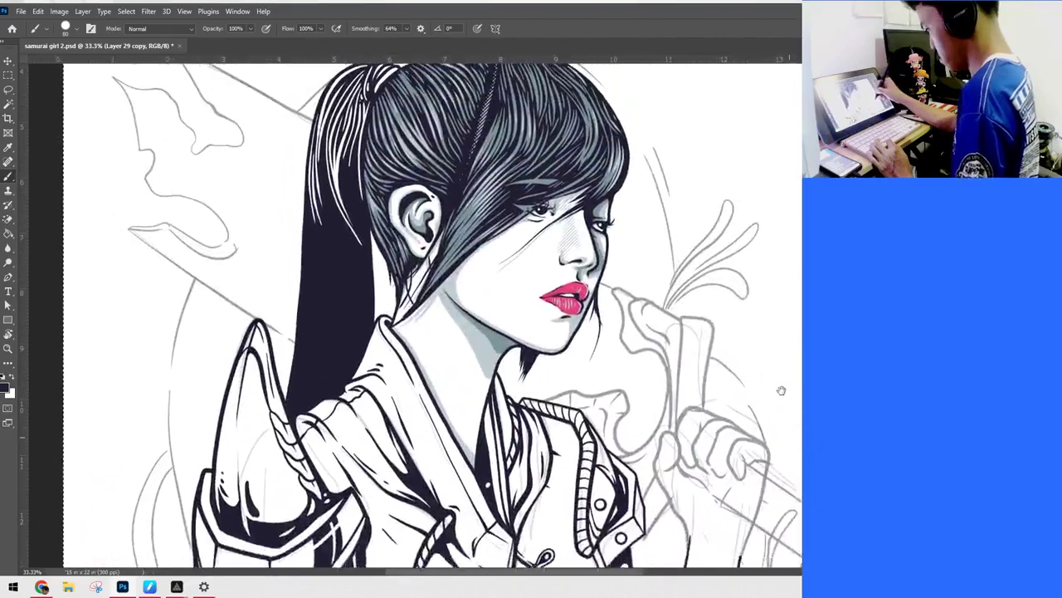
left_click_drag(776, 387, 792, 371)
left_click_drag(661, 493, 789, 290)
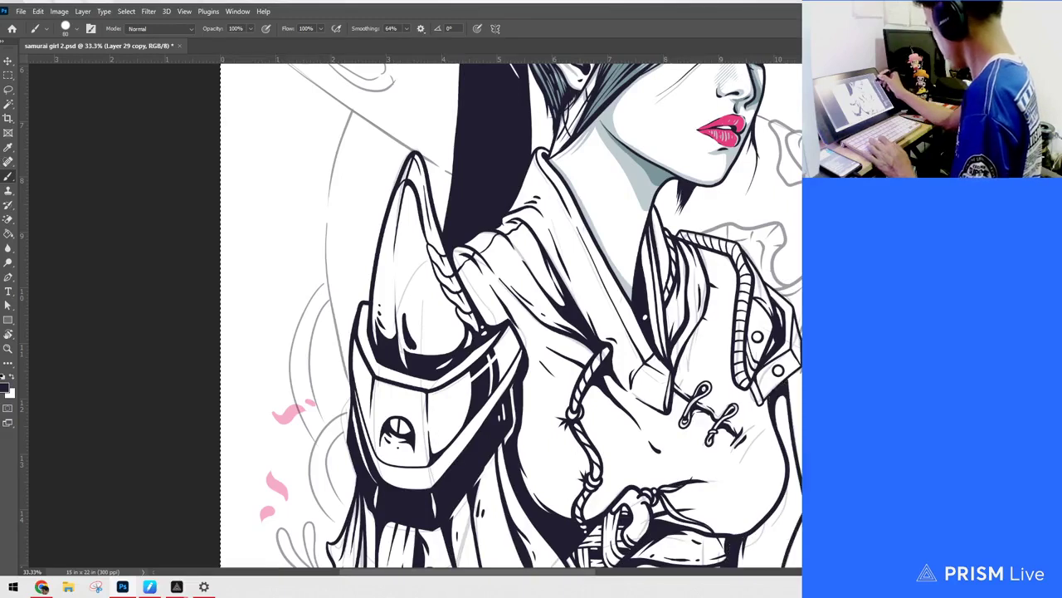
Step: Add a new Layer 34 above Layer 27 and set the brush size to 25
key("alt+[")
key("alt+[")
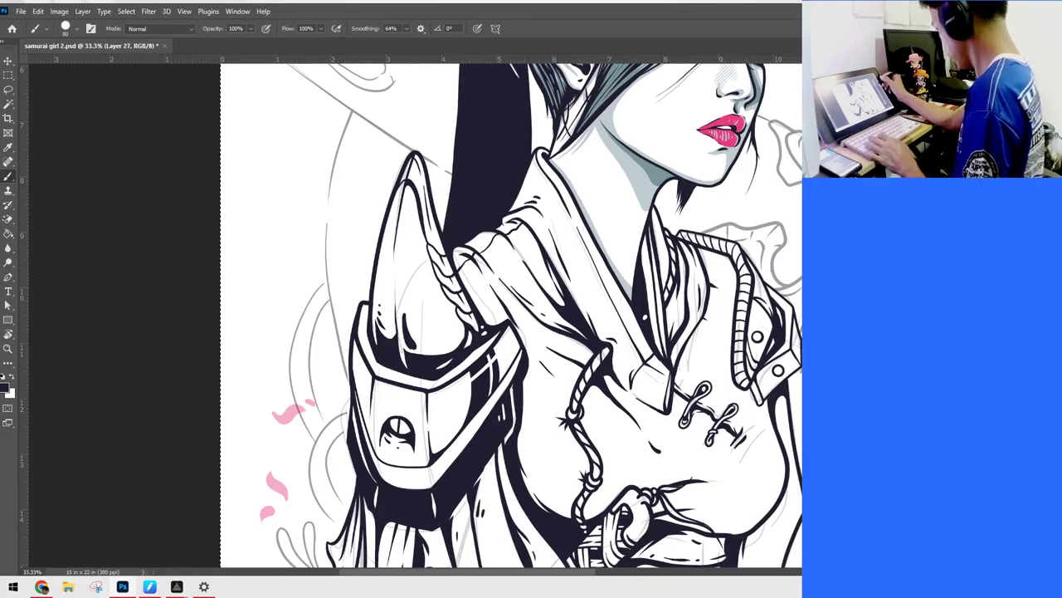
key("ctrl+shift+alt+n")
left_click_drag(540, 284, 571, 264)
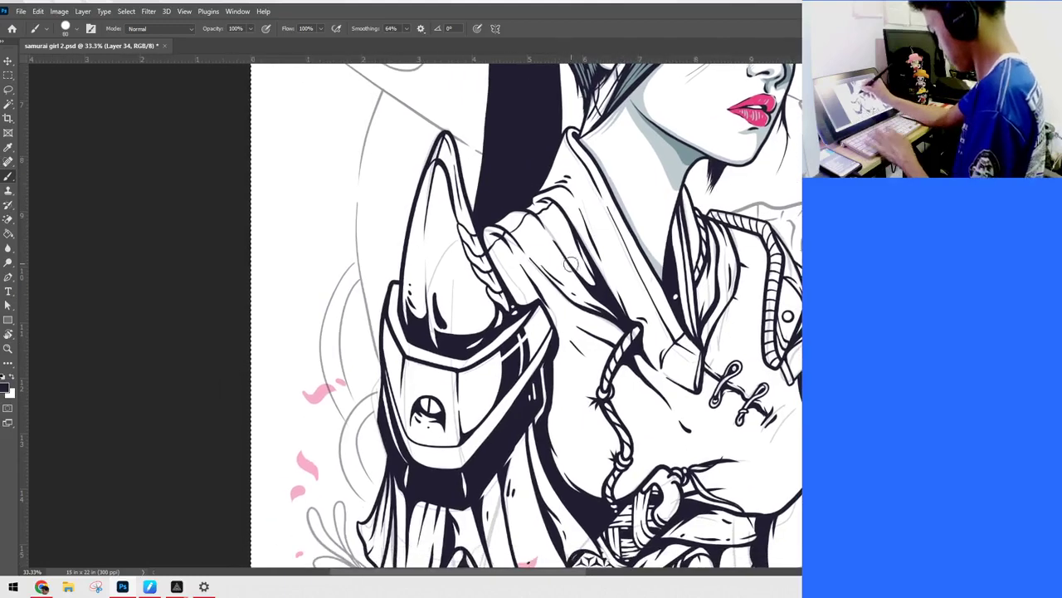
scroll(458, 389, "down", 2)
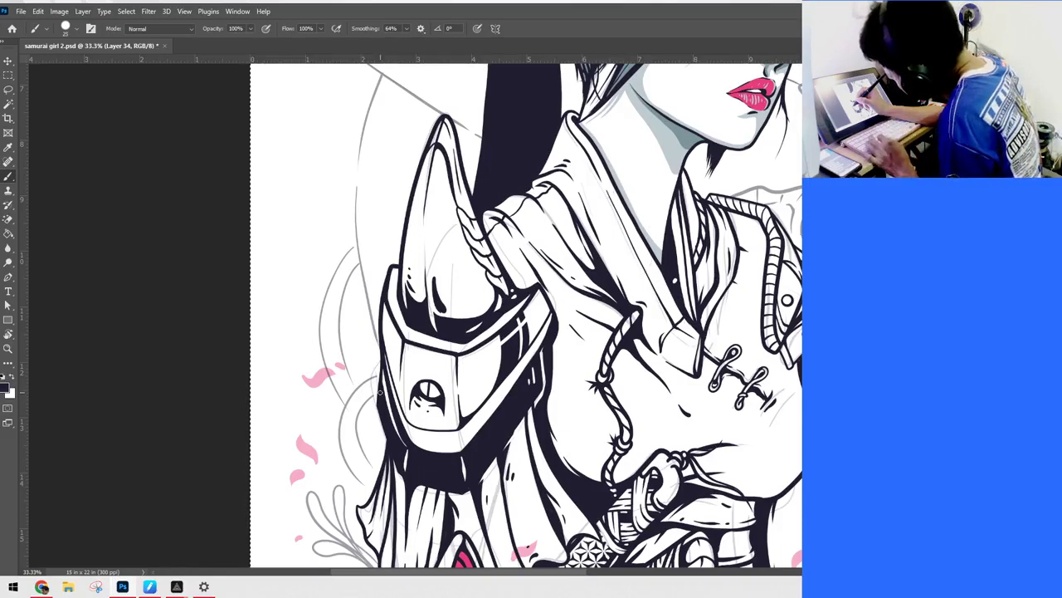
Step: Ink the inner arc of the ring behind the shoulder armour in dark navy, redoing the stroke once
mouse_move(381, 390)
left_mouse_down()
mouse_move(355, 415)
mouse_move(369, 468)
mouse_move(385, 478)
left_mouse_up()
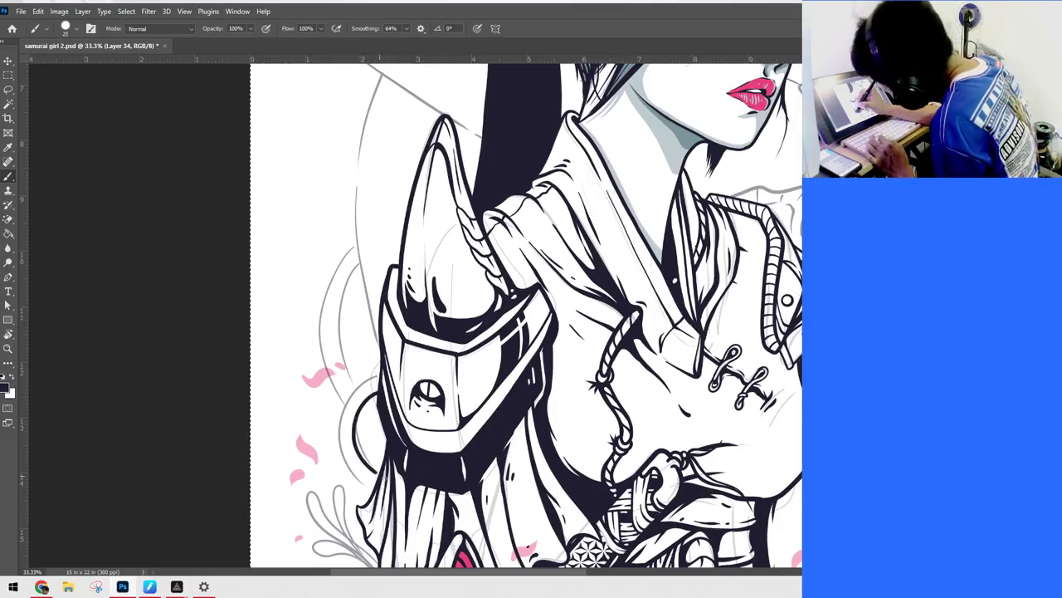
key("ctrl+z")
mouse_move(381, 392)
left_mouse_down()
mouse_move(355, 452)
mouse_move(383, 479)
left_mouse_up()
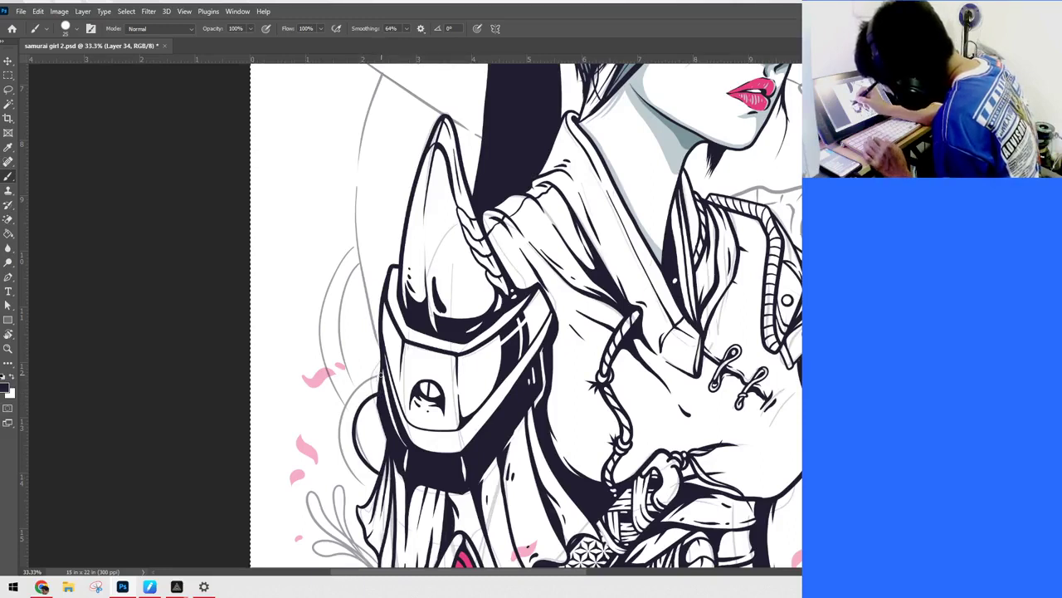
mouse_move(380, 378)
left_mouse_down()
mouse_move(342, 402)
mouse_move(333, 448)
mouse_move(373, 486)
left_mouse_up()
key("ctrl+z")
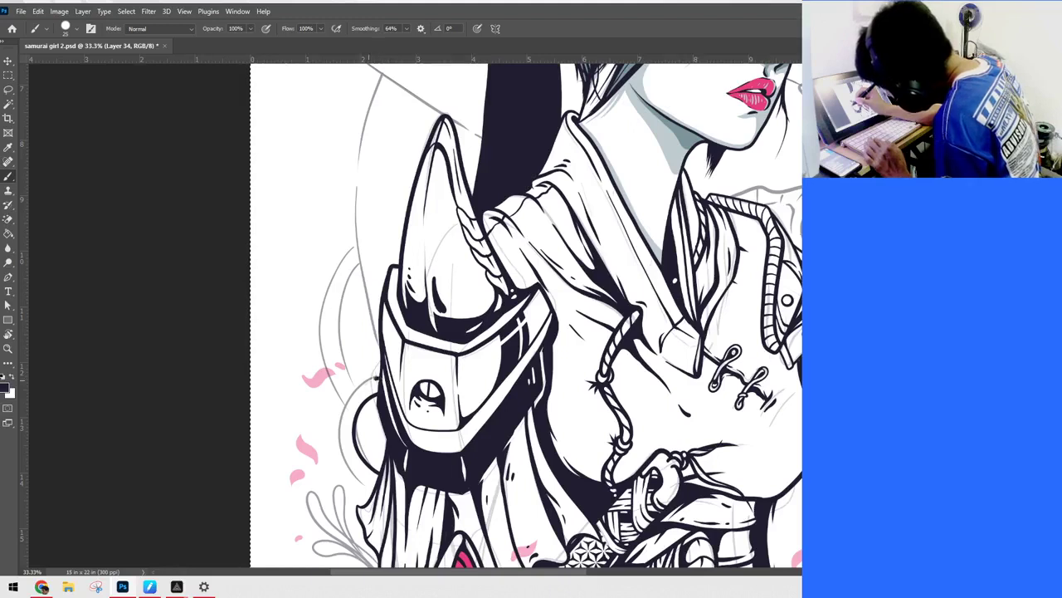
left_click_drag(375, 378, 342, 408)
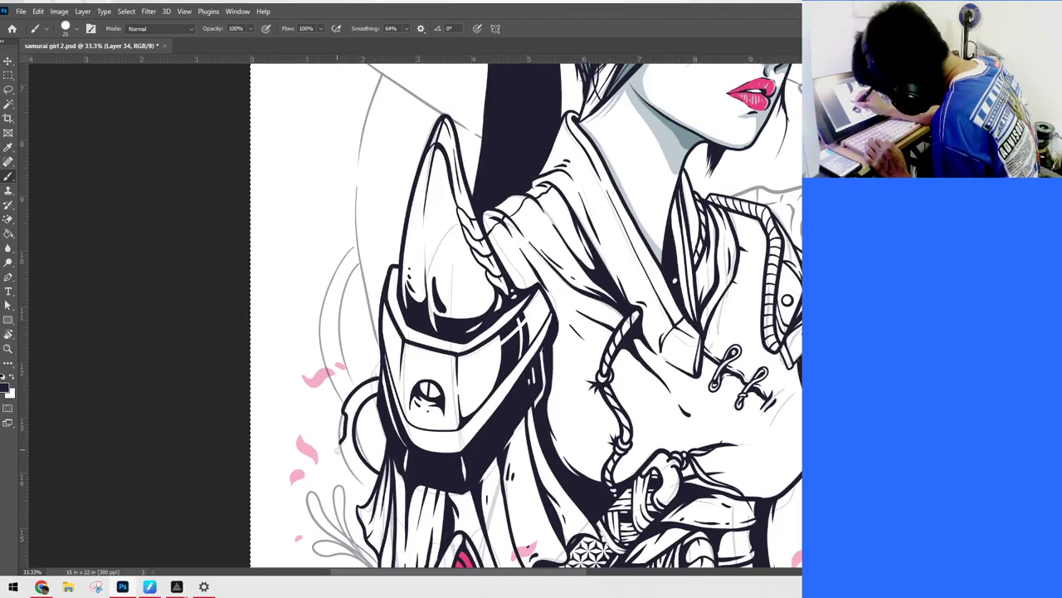
left_click_drag(337, 450, 348, 475)
key("ctrl+z")
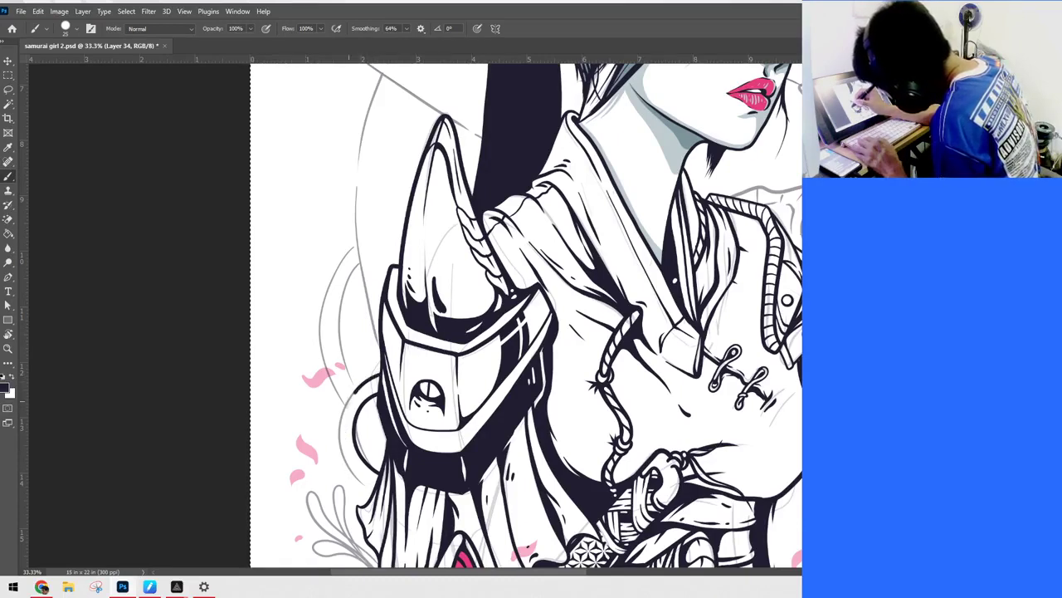
left_click_drag(349, 401, 340, 422)
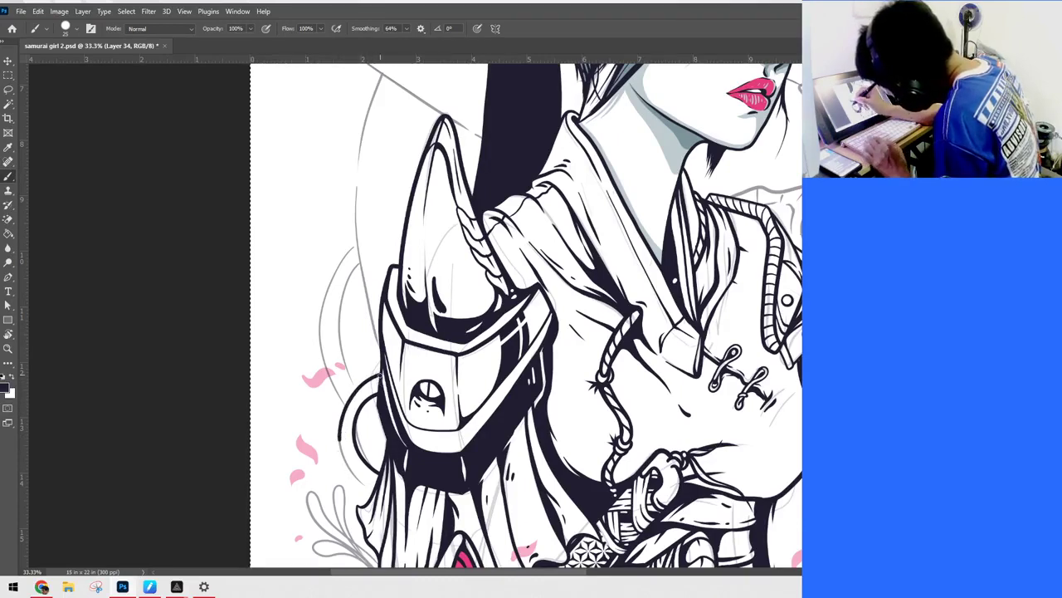
key("ctrl+z")
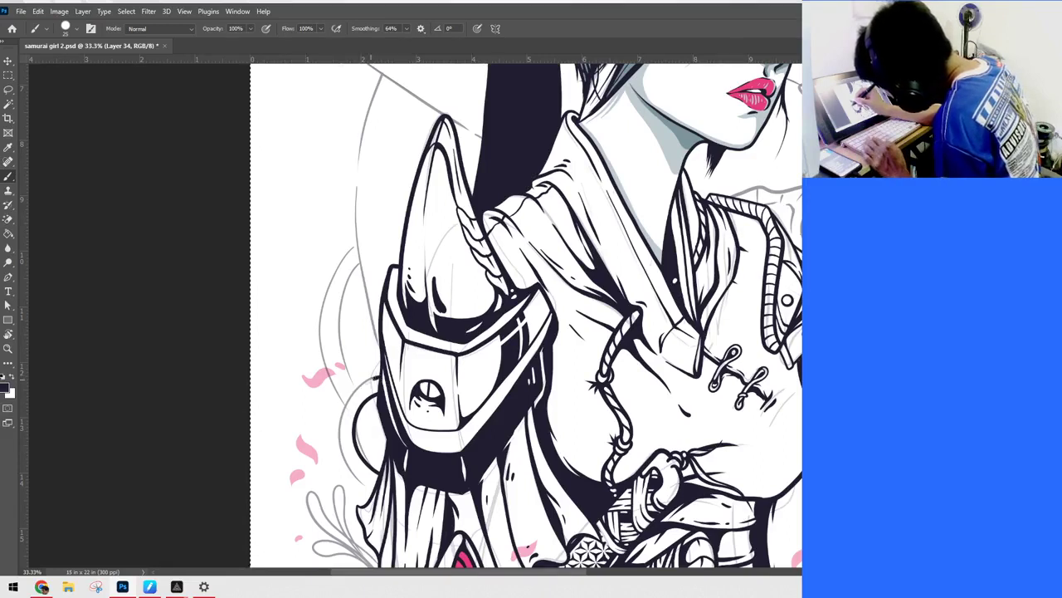
Step: Ink the ring's notched outer rim beside the shoulder armour, thicken its inner edge and add curved hatching lines inside it
mouse_move(359, 382)
left_mouse_down()
mouse_move(334, 446)
mouse_move(351, 483)
mouse_move(378, 502)
left_mouse_up()
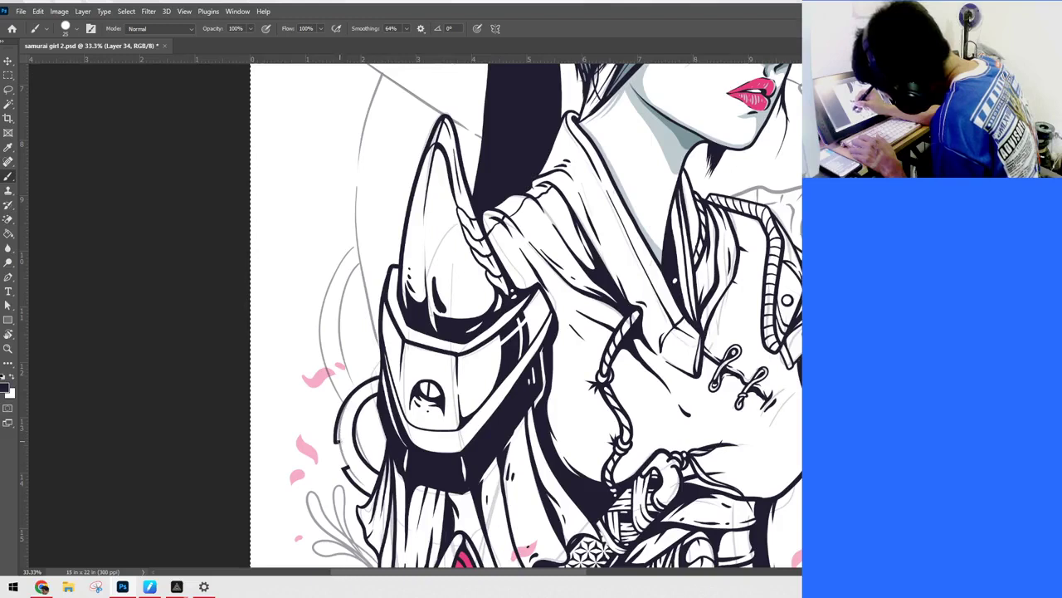
left_click_drag(346, 458, 354, 477)
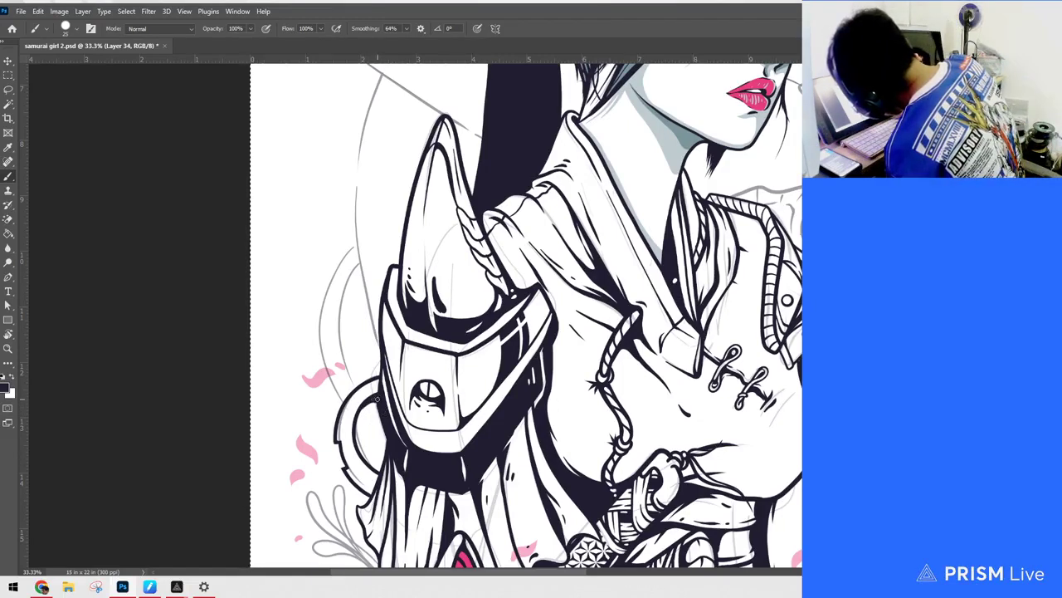
mouse_move(374, 401)
left_mouse_down()
mouse_move(354, 423)
mouse_move(372, 468)
left_mouse_up()
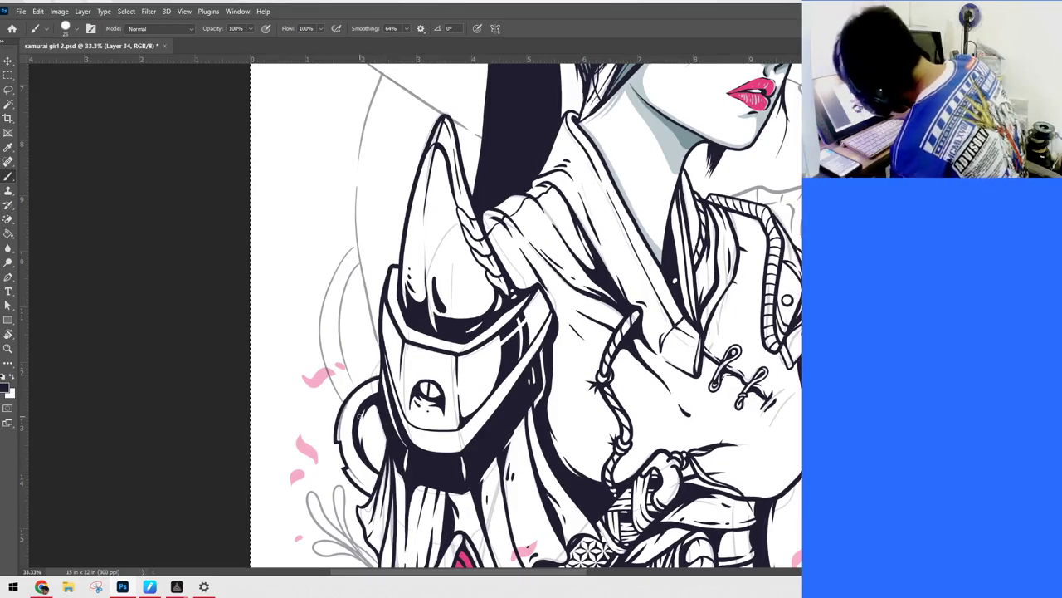
mouse_move(371, 412)
left_mouse_down()
mouse_move(388, 434)
mouse_move(355, 427)
mouse_move(387, 430)
mouse_move(358, 444)
mouse_move(399, 437)
mouse_move(366, 458)
mouse_move(390, 433)
left_mouse_up()
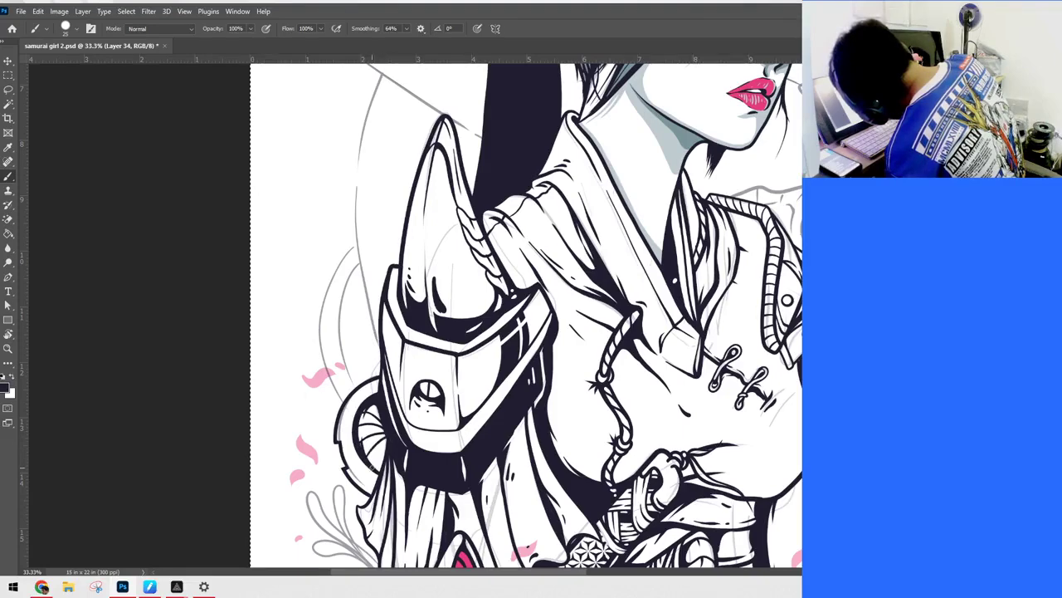
left_click_drag(368, 468, 391, 440)
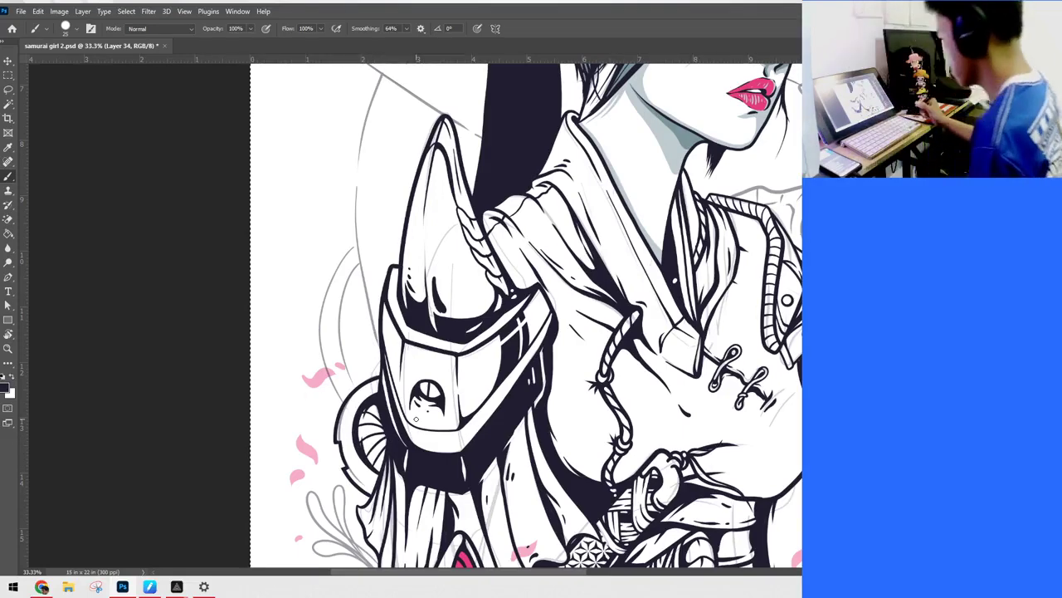
left_click_drag(416, 419, 443, 317)
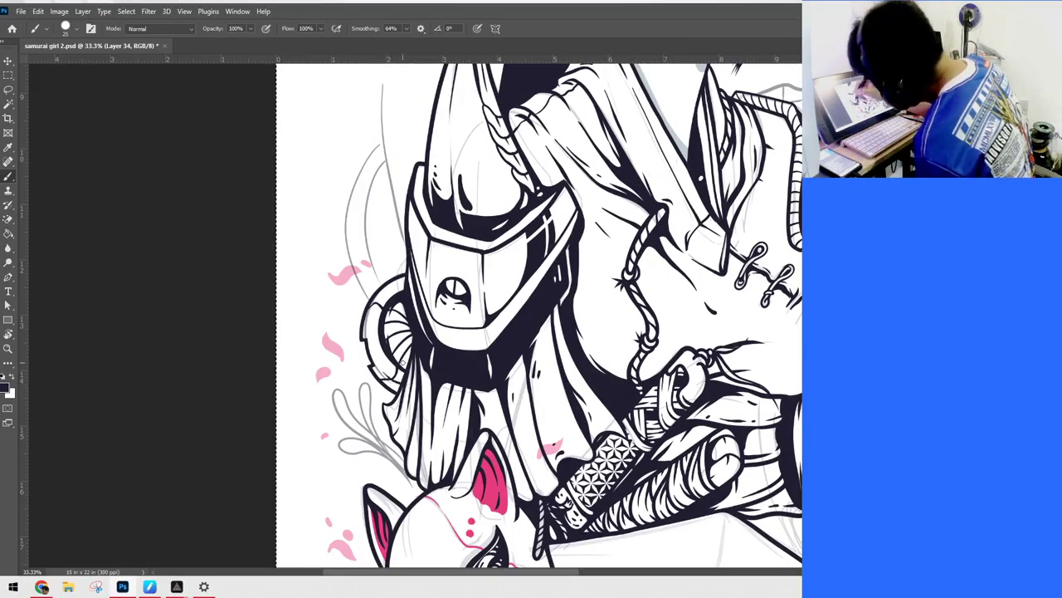
left_click_drag(698, 385, 691, 483)
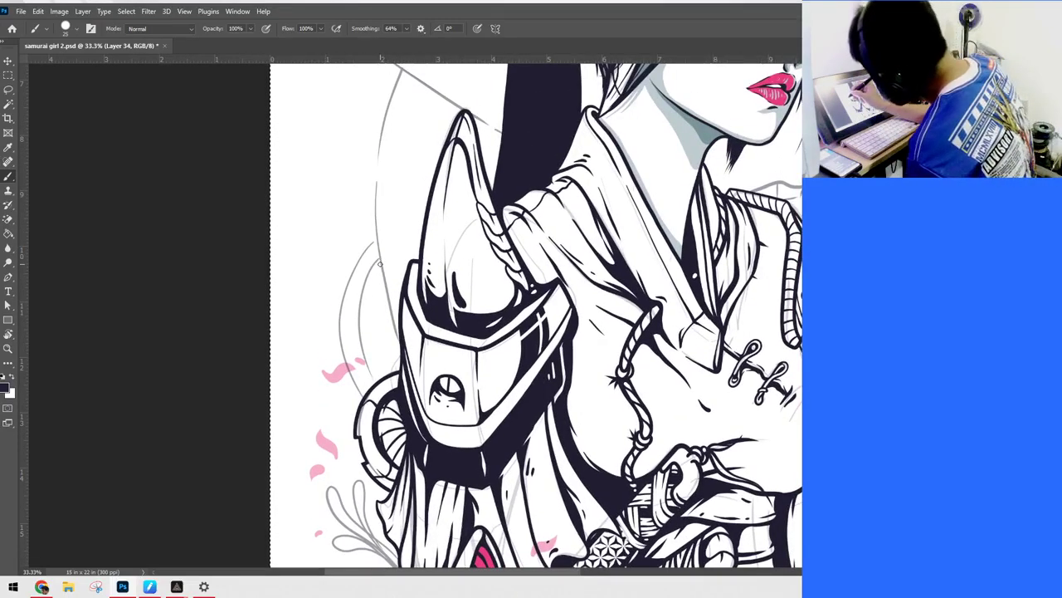
left_click_drag(684, 393, 697, 477)
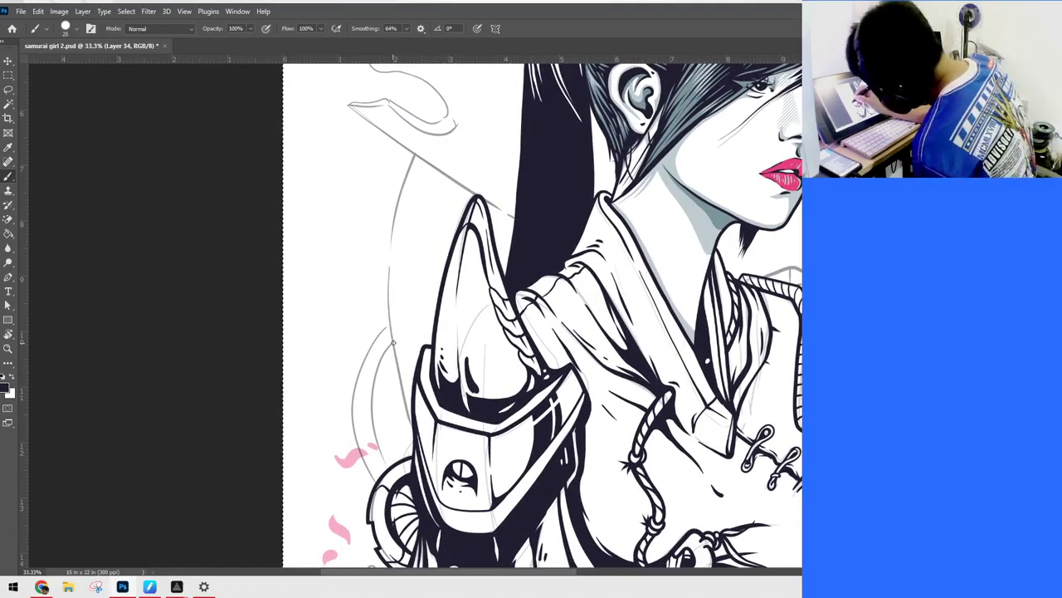
mouse_move(390, 343)
left_mouse_down()
mouse_move(370, 380)
mouse_move(367, 436)
mouse_move(393, 478)
left_mouse_up()
key("ctrl+z")
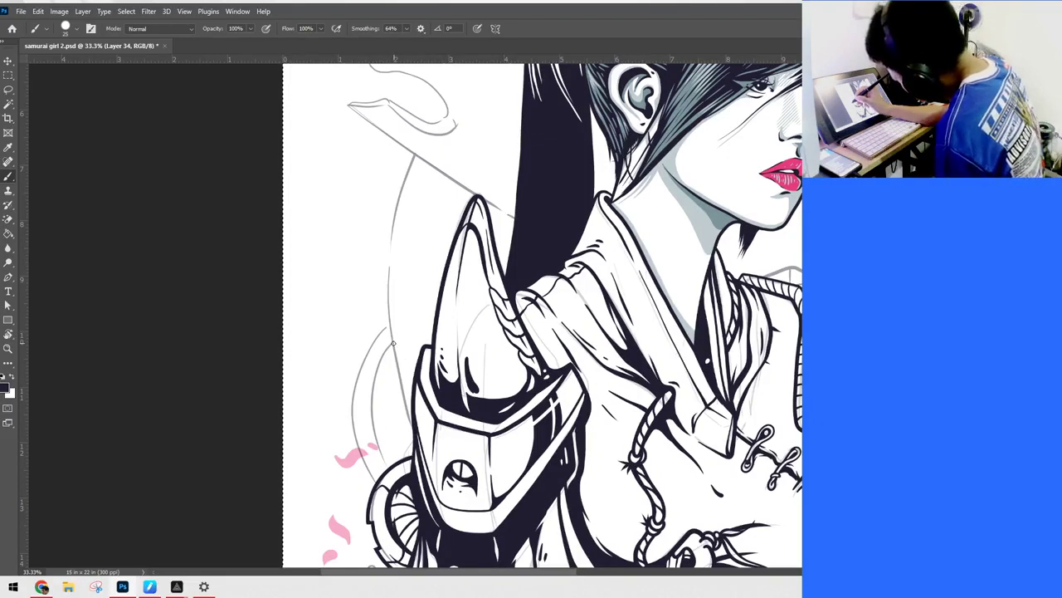
left_click_drag(390, 344, 368, 387)
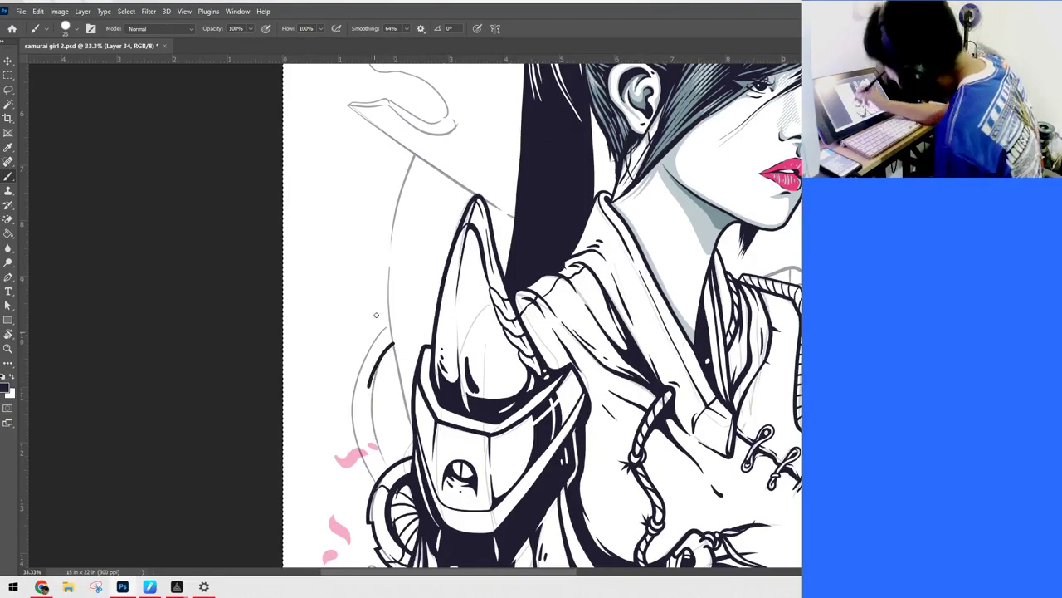
key("ctrl+z")
Step: Raise the brush smoothing to 100% and ink the inner and outer arcs of the upper ring above the notched ring, redoing the inner arc
left_click(407, 29)
left_click_drag(405, 40, 542, 46)
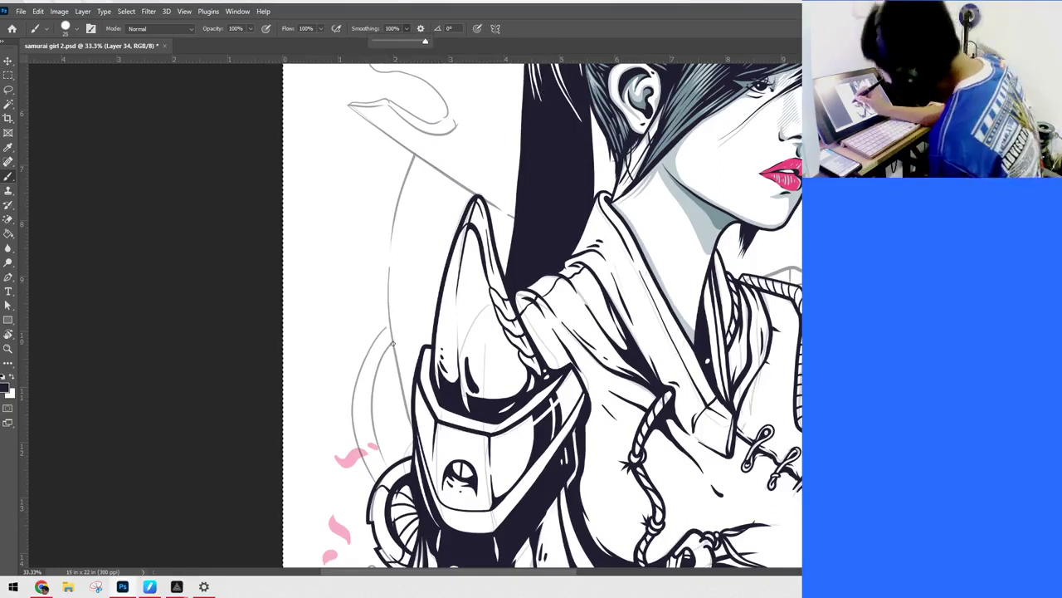
left_click(393, 342)
mouse_move(393, 342)
left_mouse_down()
mouse_move(371, 375)
mouse_move(363, 435)
left_mouse_up()
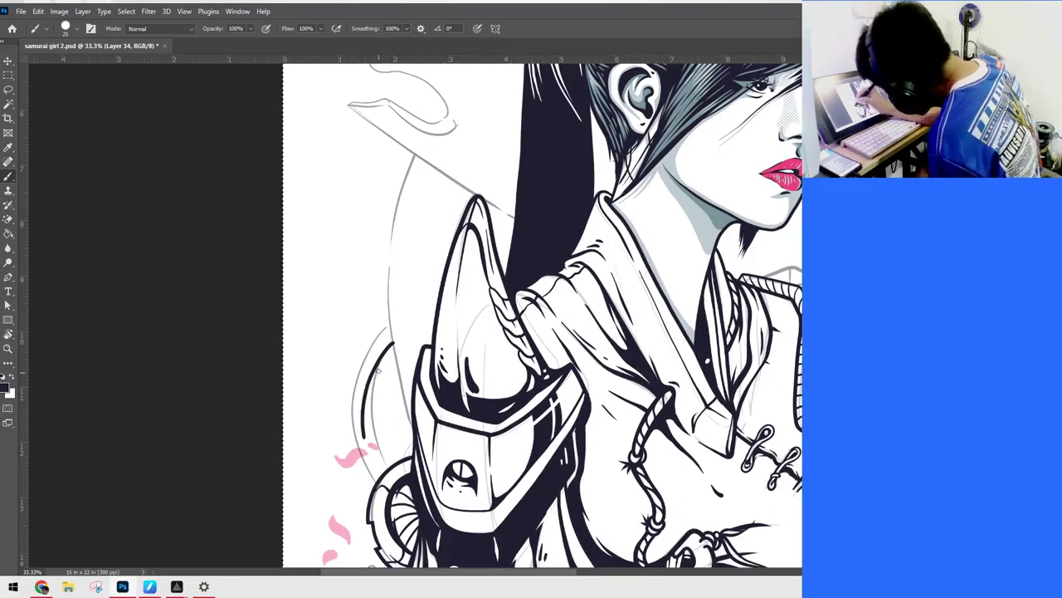
key("ctrl+z")
mouse_move(390, 343)
left_mouse_down()
mouse_move(369, 396)
mouse_move(371, 435)
mouse_move(392, 474)
left_mouse_up()
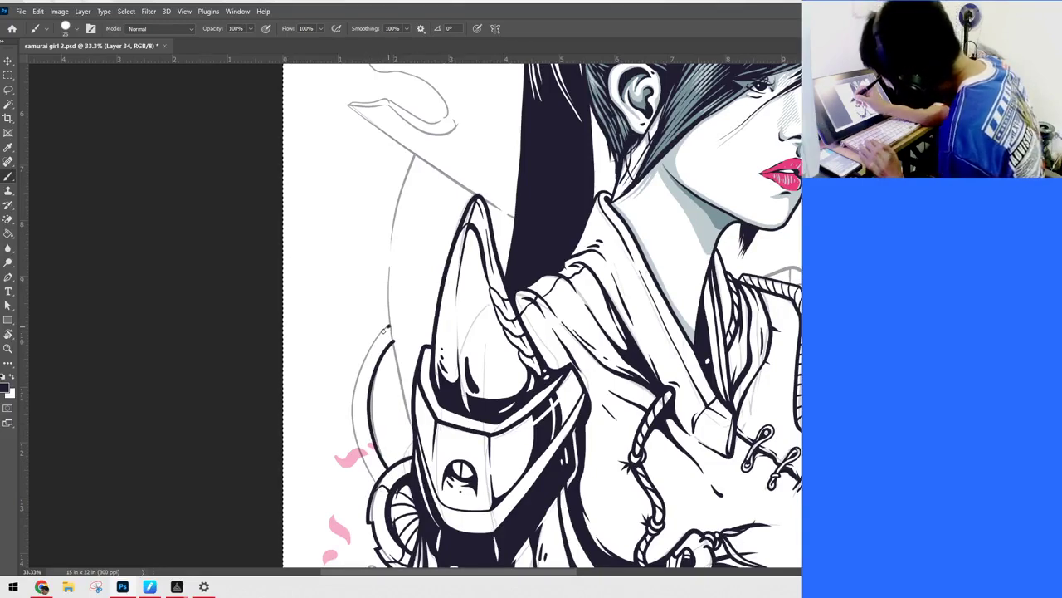
mouse_move(383, 330)
left_mouse_down()
mouse_move(352, 399)
mouse_move(375, 481)
left_mouse_up()
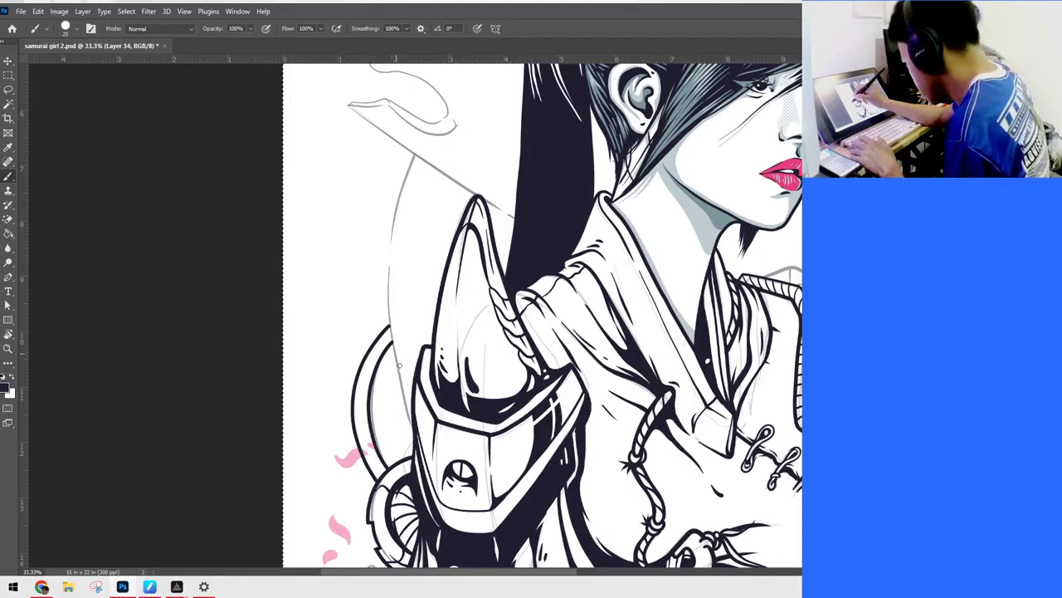
Step: Lower the brush smoothing to 58% and thicken the inner arc of the upper ring with dark navy
left_click(407, 29)
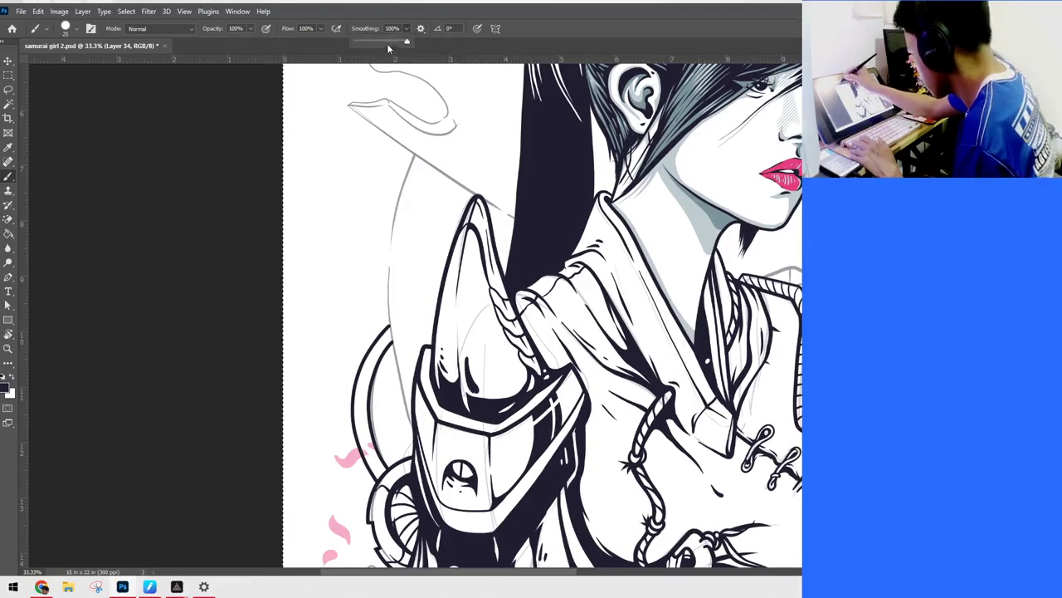
left_click(380, 41)
left_click_drag(379, 40, 385, 40)
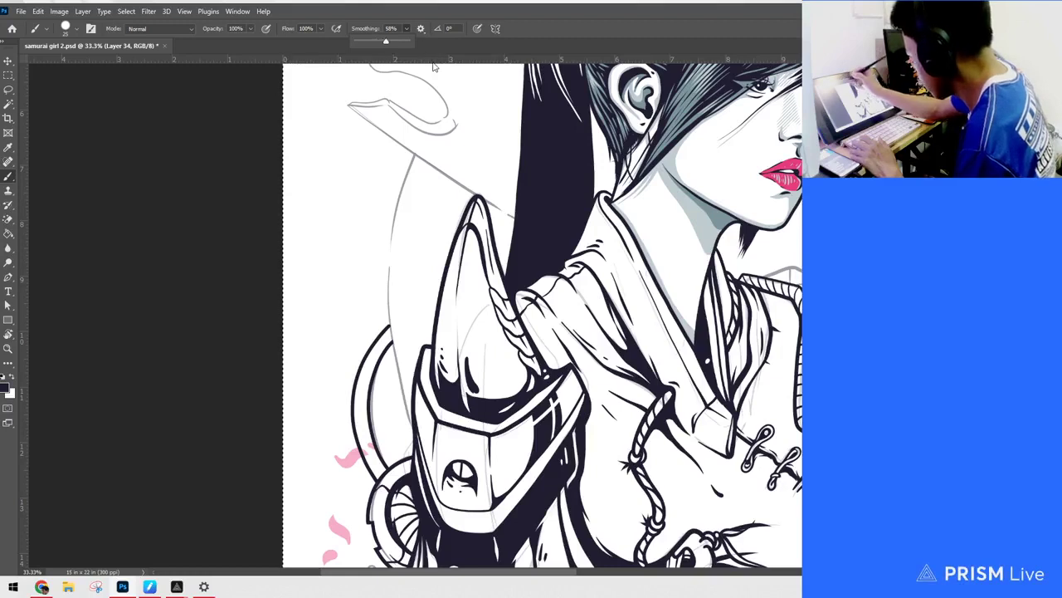
key("Return")
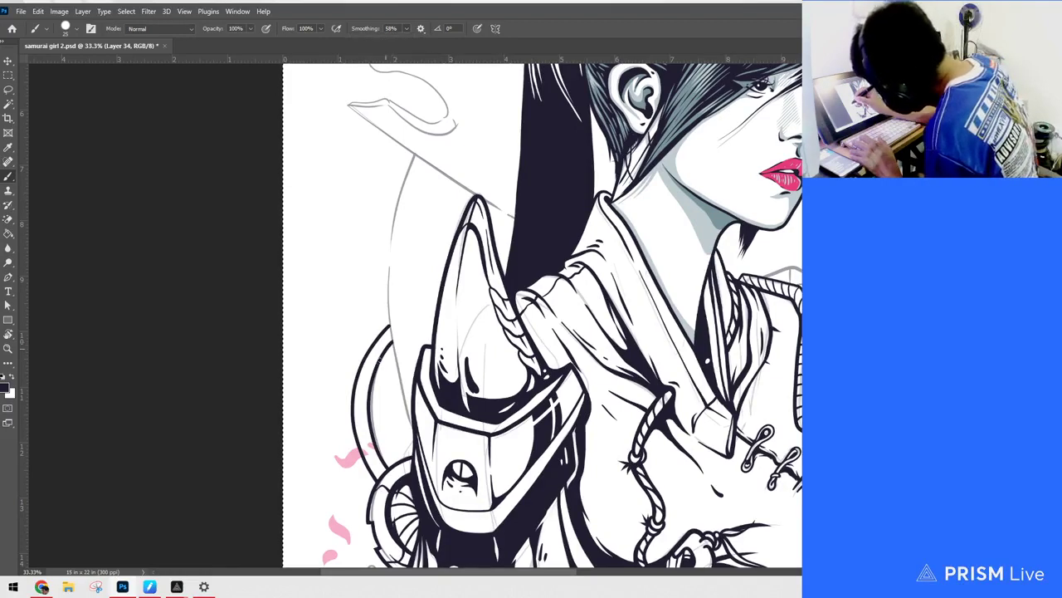
left_click_drag(369, 378, 367, 432)
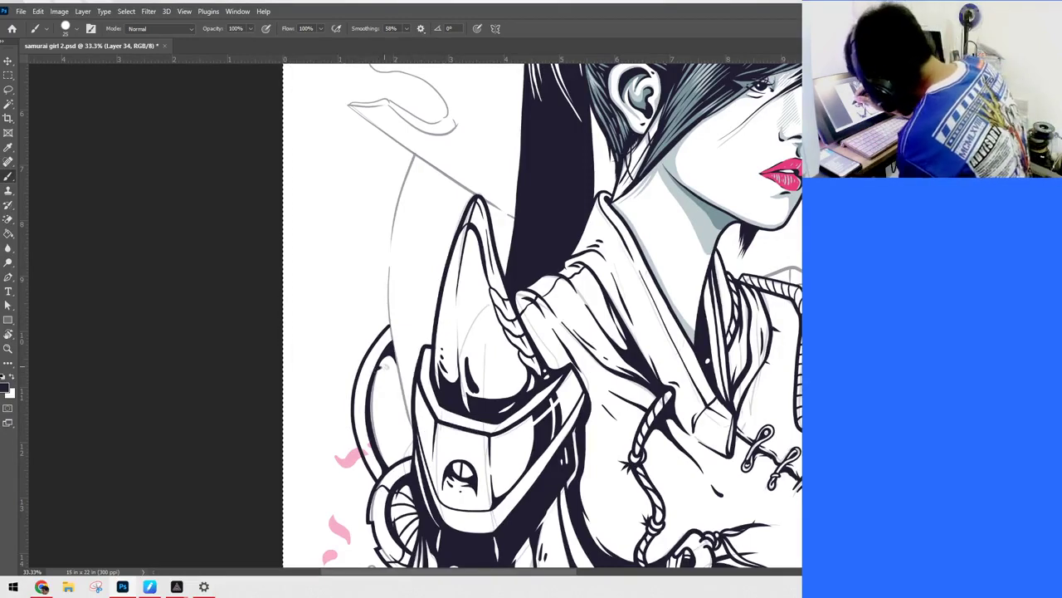
Step: Ink a small curl inside the upper ring and the curved edge line running from the ring's tip down to the shoulder armour
left_click_drag(382, 366, 406, 388)
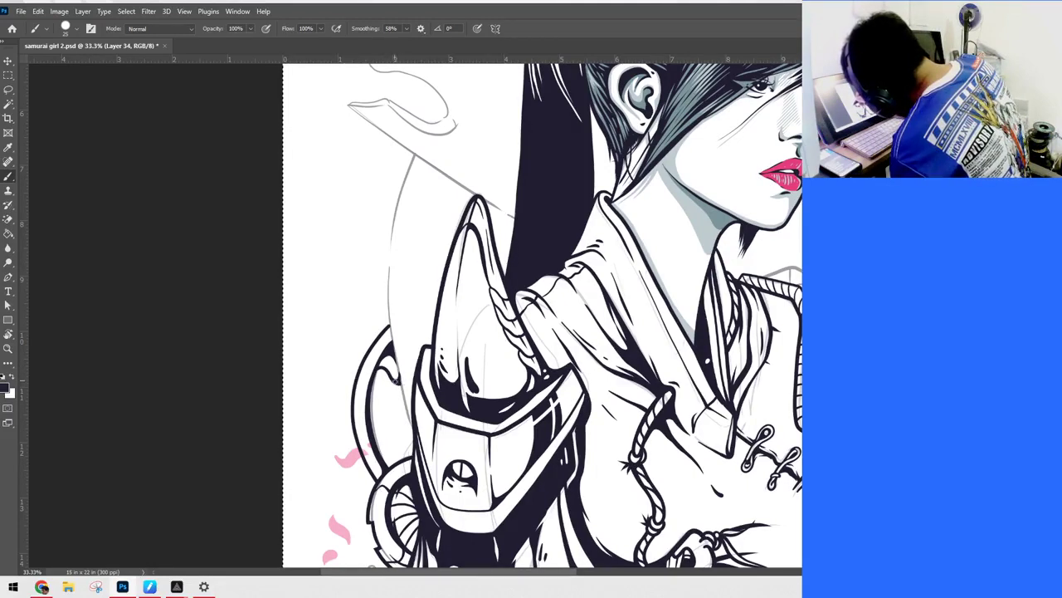
left_click_drag(392, 352, 414, 436)
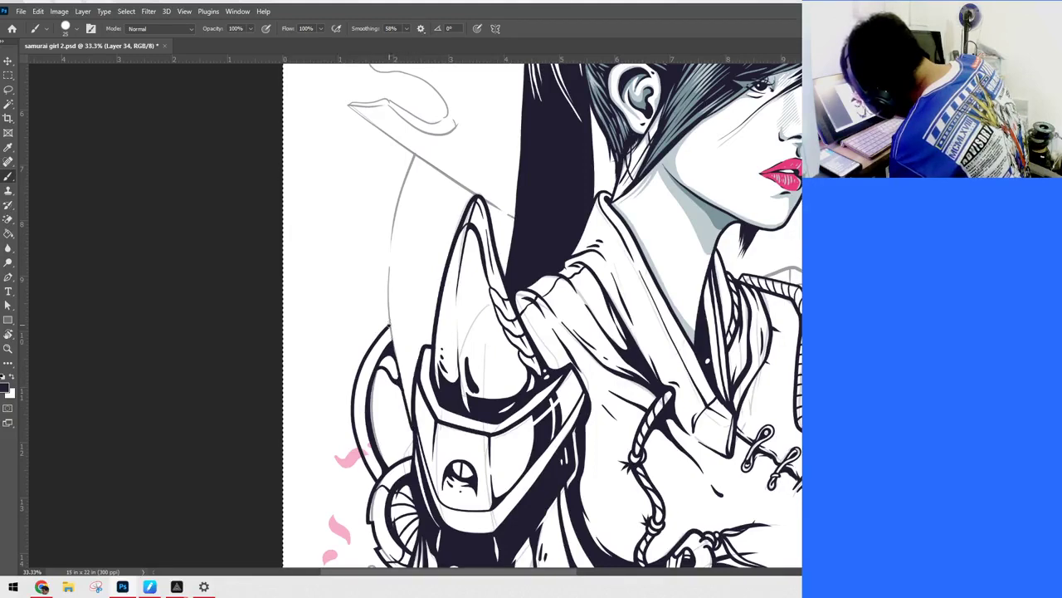
mouse_move(388, 325)
left_mouse_down()
mouse_move(419, 457)
mouse_move(393, 351)
mouse_move(416, 431)
left_mouse_up()
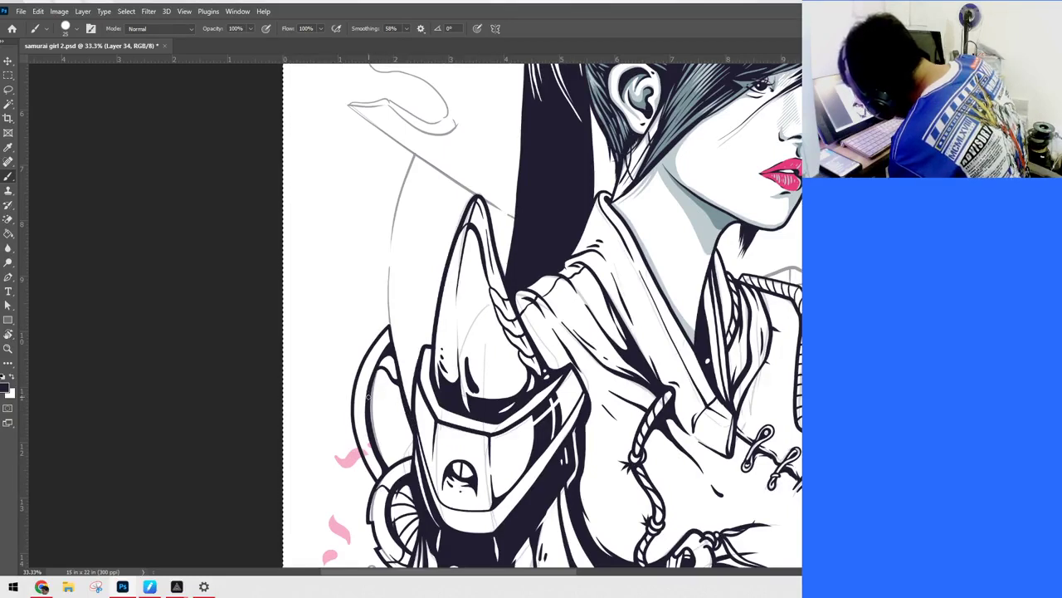
Step: Ink curved ribs across the inside of the upper ring and add short shading strokes along them
left_click_drag(375, 386, 414, 423)
left_click_drag(379, 460, 410, 430)
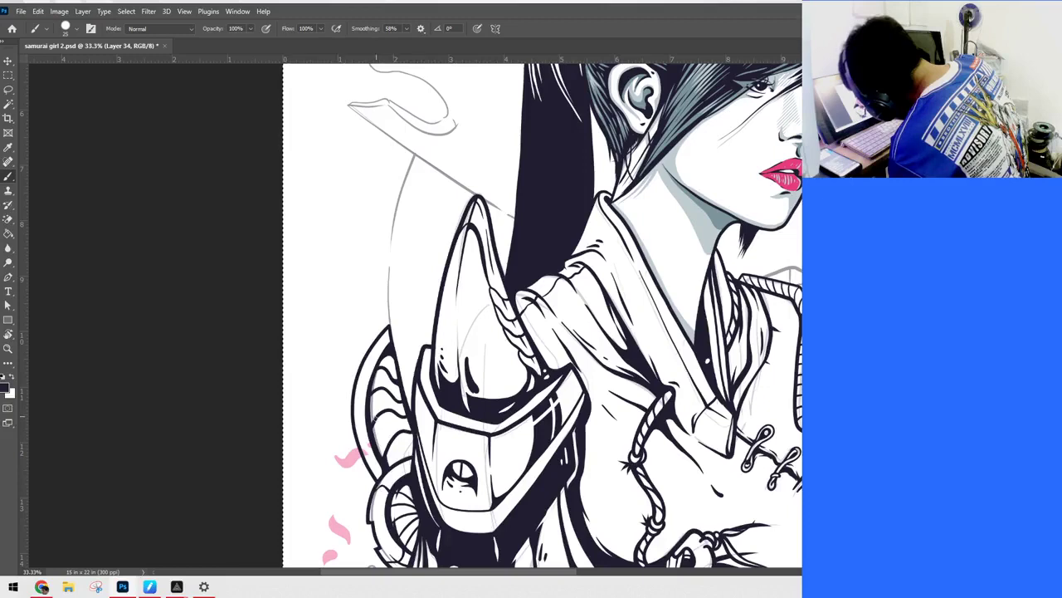
left_click_drag(378, 414, 385, 467)
left_click_drag(376, 391, 376, 438)
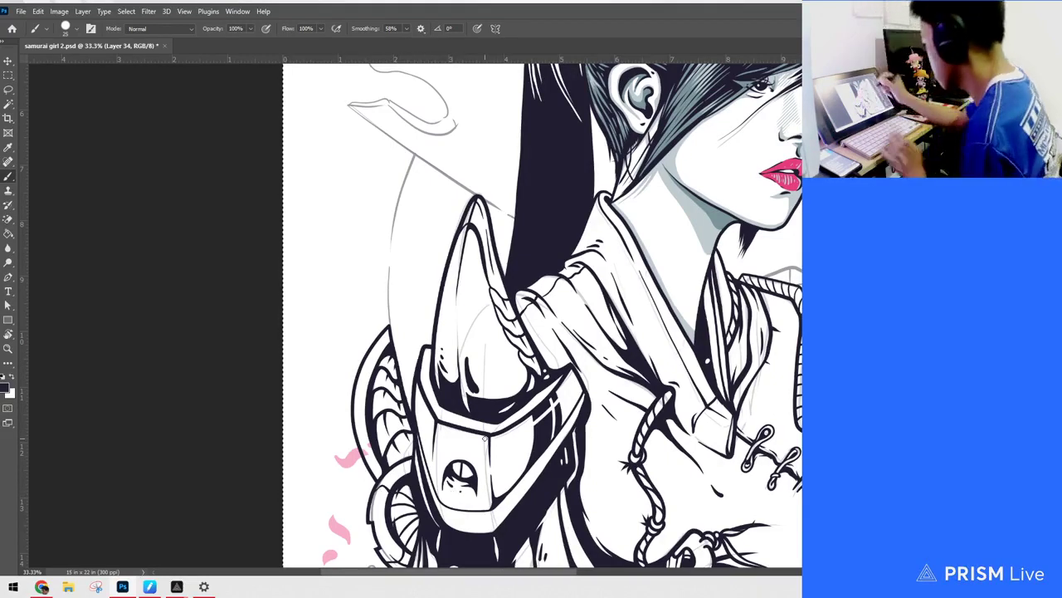
Step: Darken the ribs of the upper ring and add a thin contour line and cross bands along its outer rim
key("ctrl+minus")
key("ctrl+minus")
key("ctrl+plus")
key("ctrl+plus")
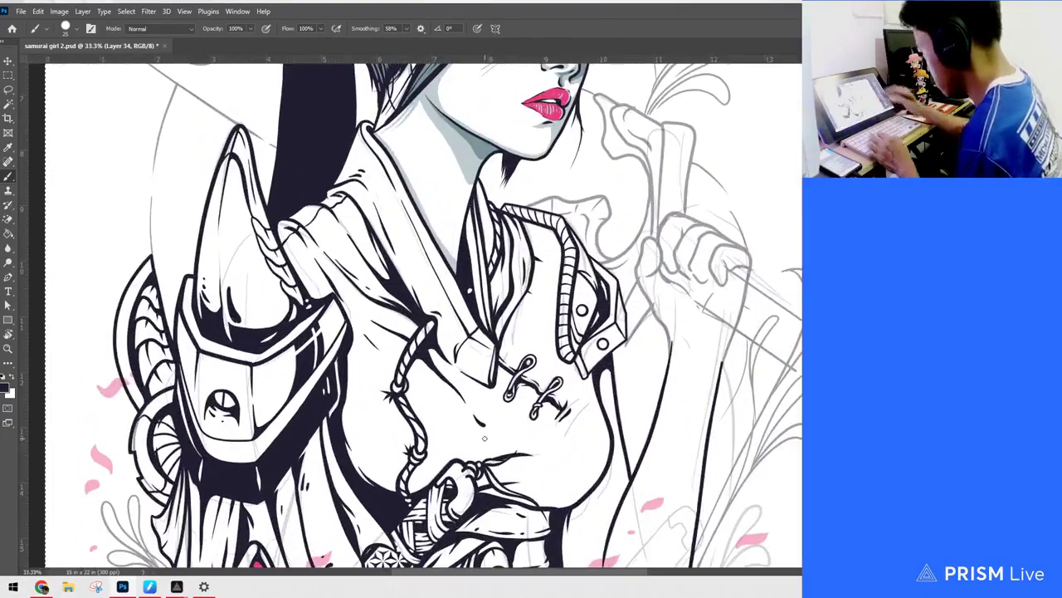
left_click_drag(484, 437, 621, 408)
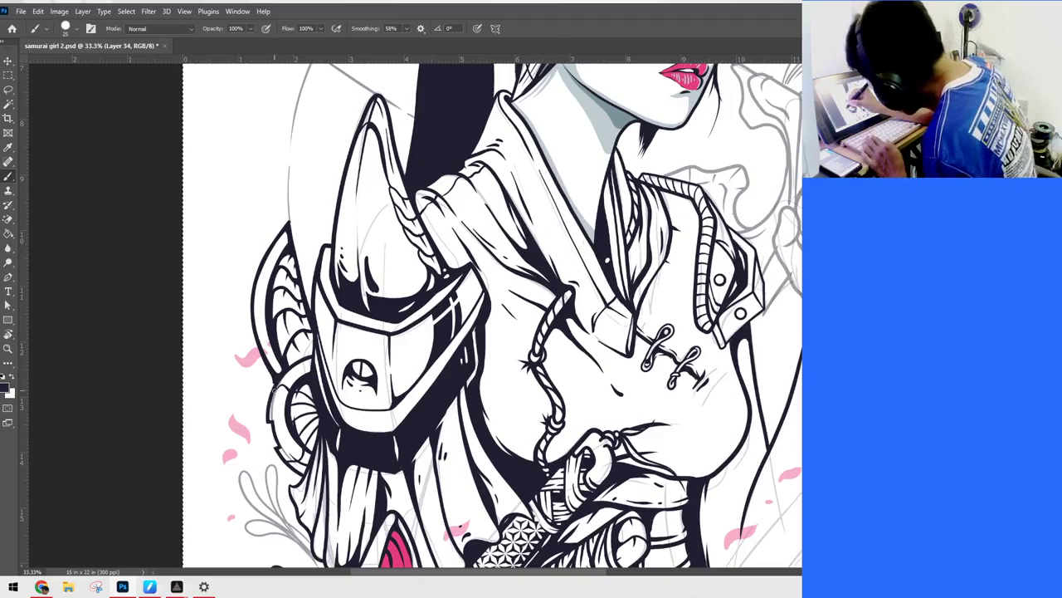
left_click_drag(273, 380, 269, 400)
left_click_drag(569, 401, 559, 498)
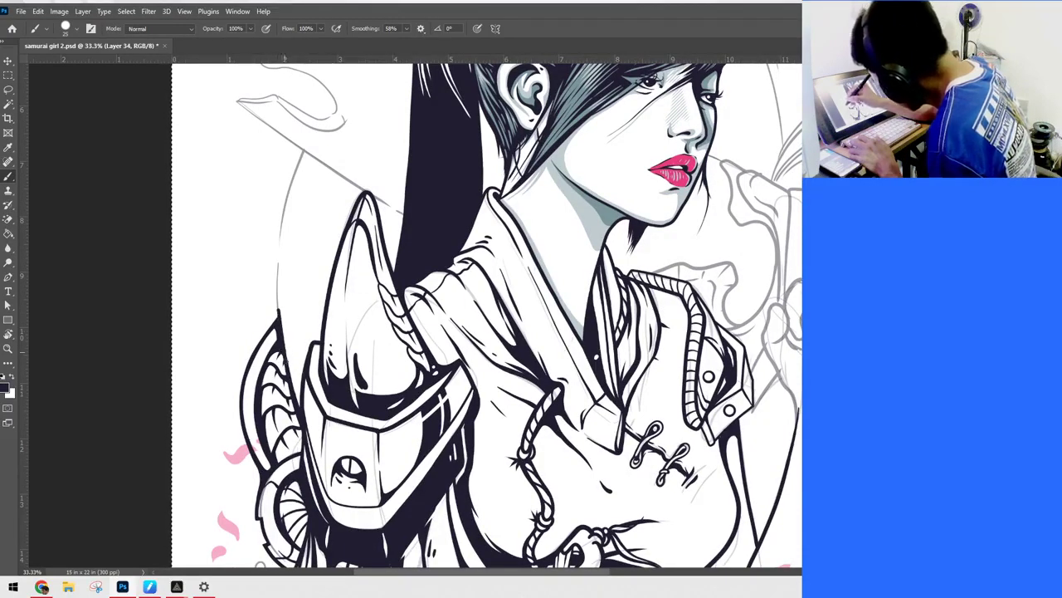
left_click_drag(285, 355, 292, 388)
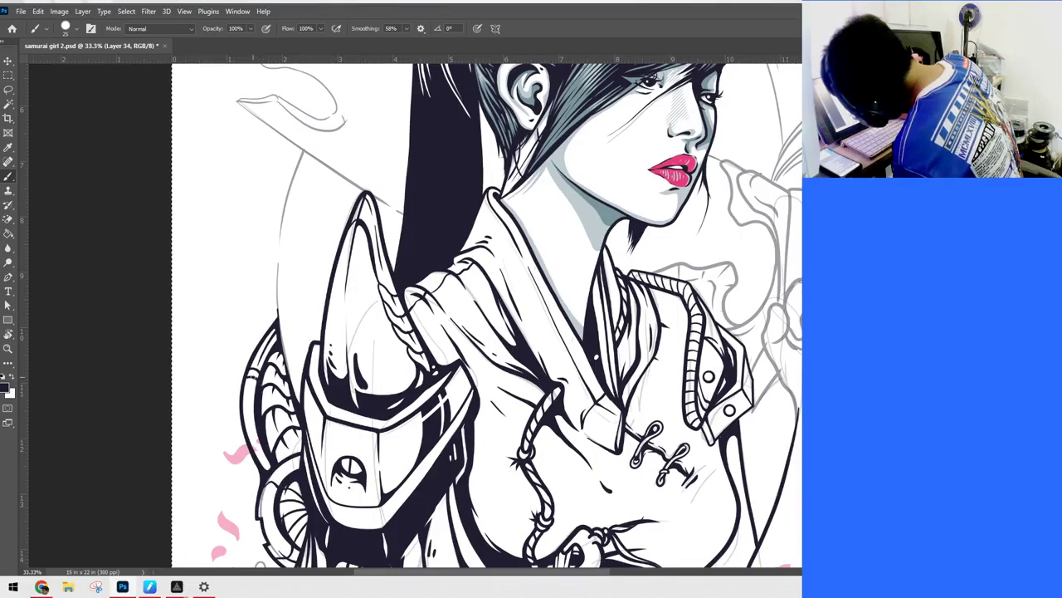
mouse_move(253, 373)
left_mouse_down()
mouse_move(248, 420)
mouse_move(275, 452)
left_mouse_up()
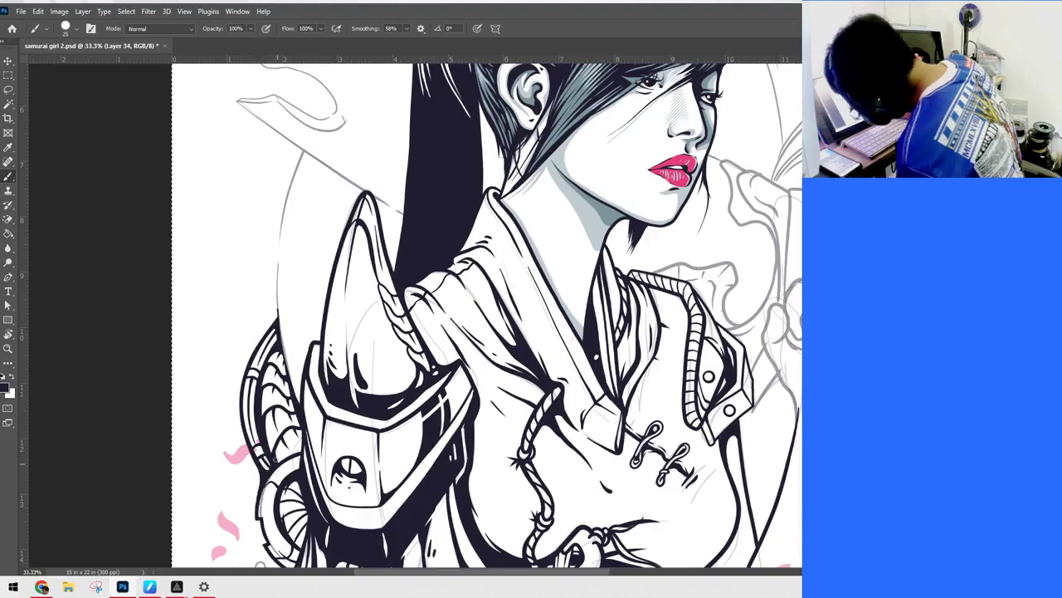
Step: Examine the inked rings beside the shoulder armour against the whole illustration
key("ctrl+minus")
key("ctrl+minus")
key("ctrl+minus")
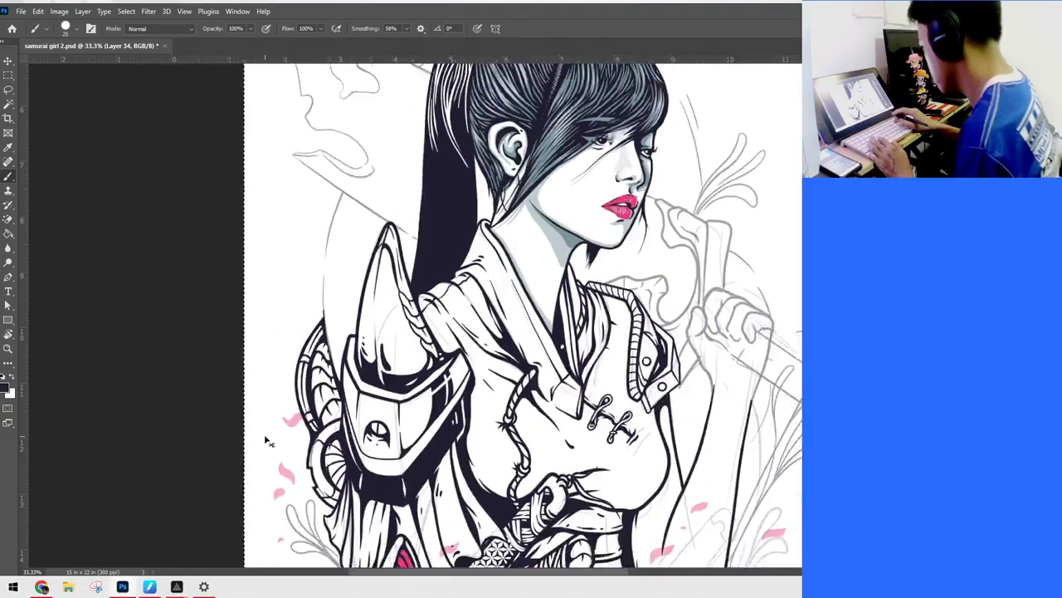
key("ctrl+plus")
key("ctrl+plus")
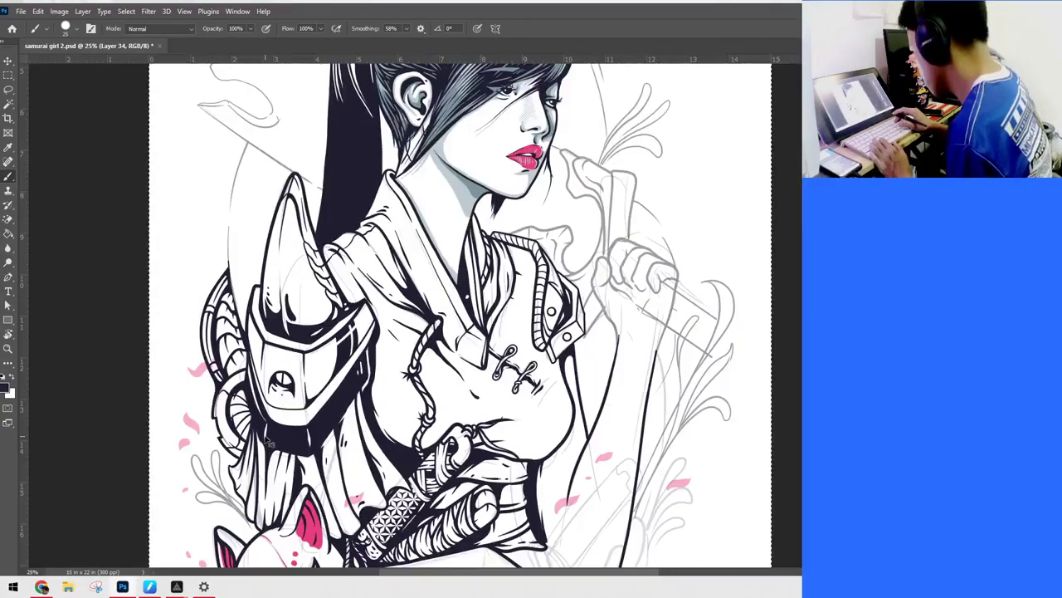
key("ctrl+minus")
key("ctrl+minus")
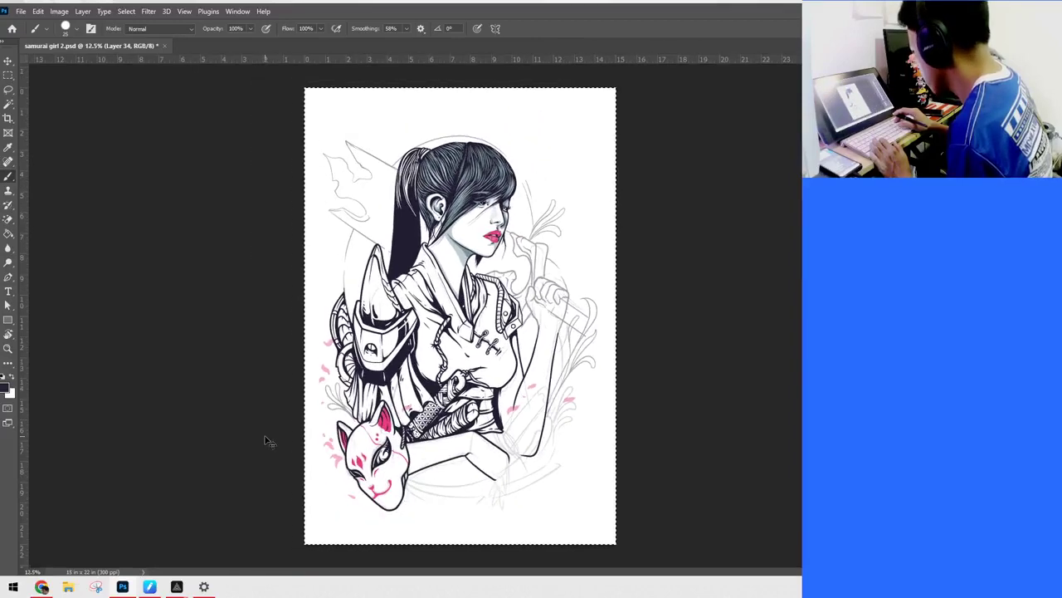
key("ctrl+plus")
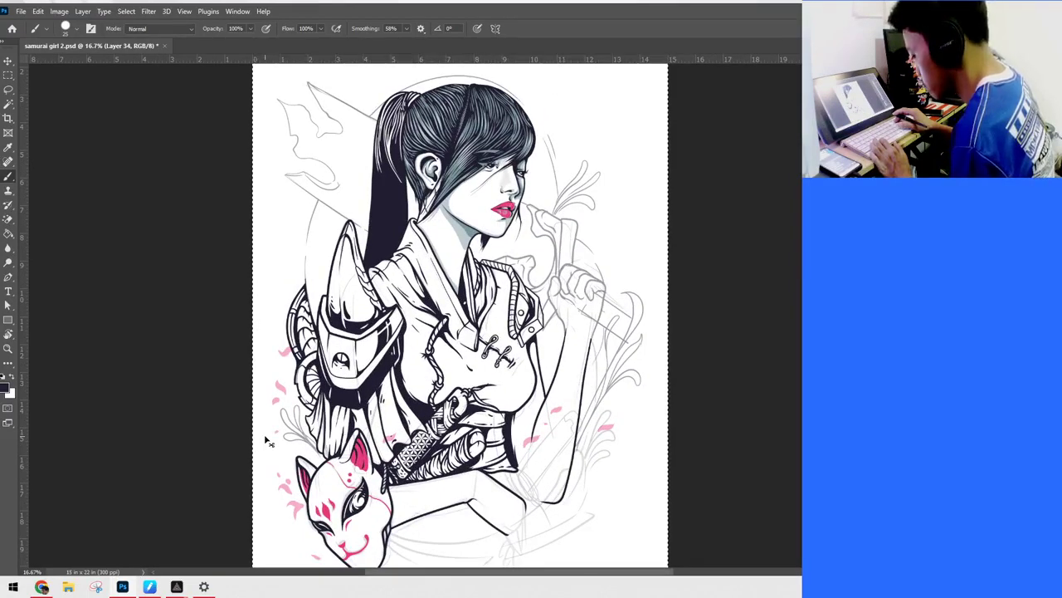
key("ctrl+plus")
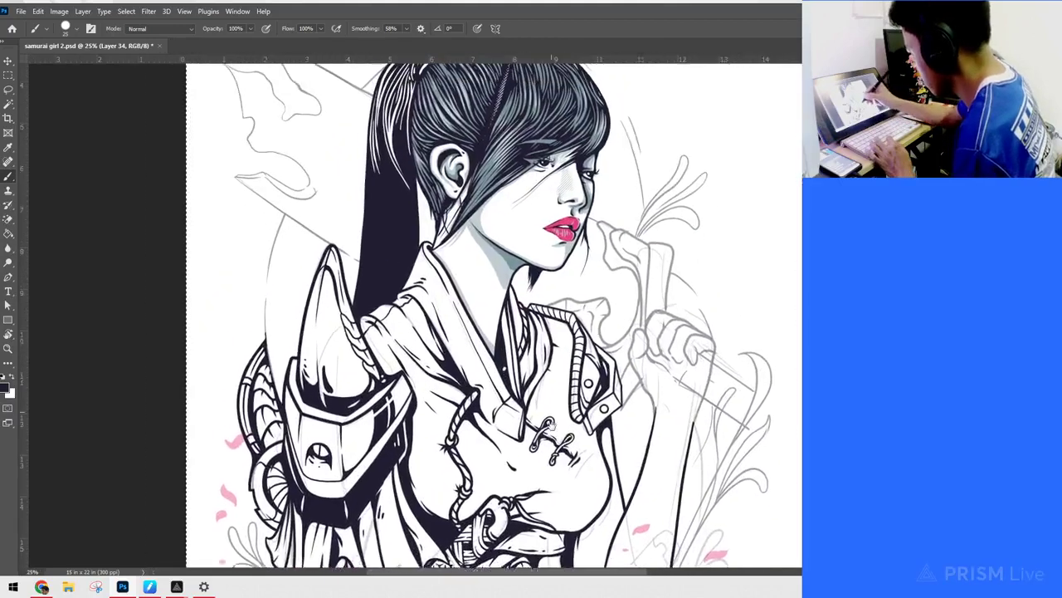
Step: Set the brush size to 30 and ink the large background circle's arc from the blade's edge to the shoulder armour, redoing the stroke once
left_click_drag(551, 411, 553, 427)
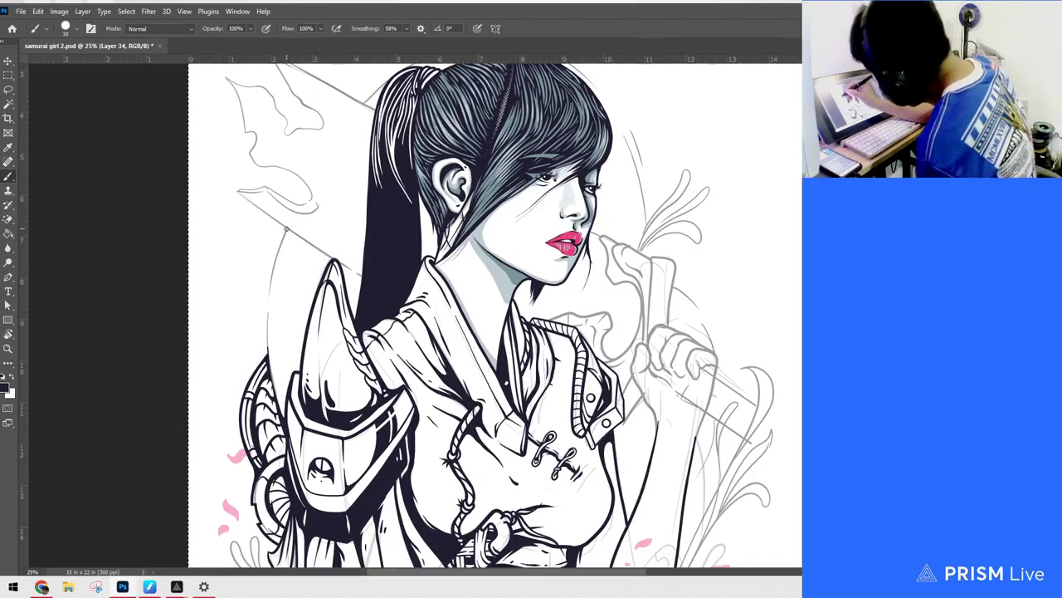
left_click_drag(287, 229, 271, 284)
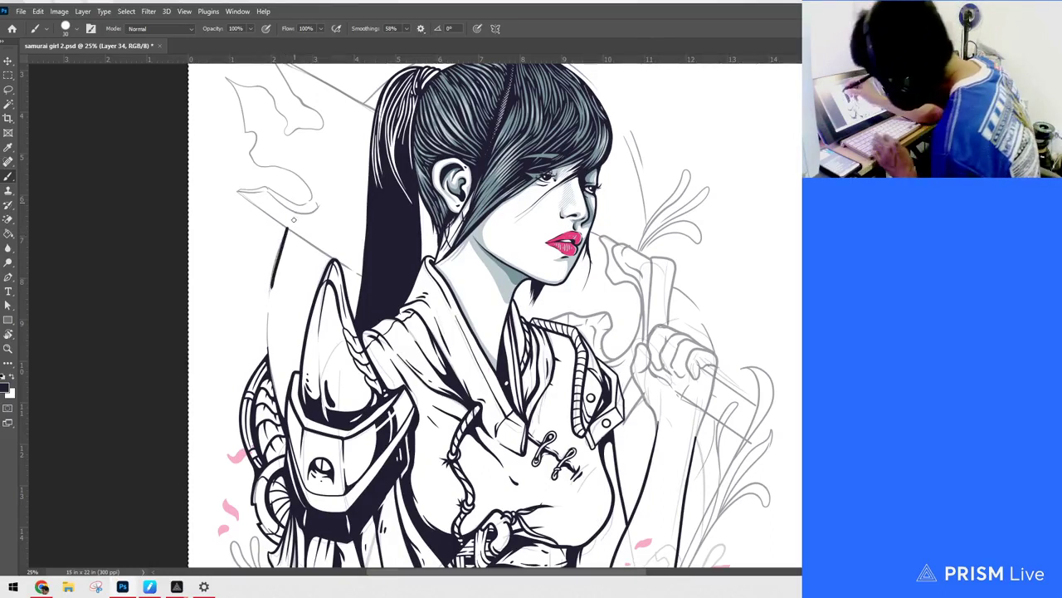
key("ctrl+z")
mouse_move(285, 232)
left_mouse_down()
mouse_move(267, 352)
mouse_move(286, 430)
left_mouse_up()
Step: On Layer 35, ink the post and crossbars of a small tower between the background circle's arc and the shoulder horn
key("ctrl+plus")
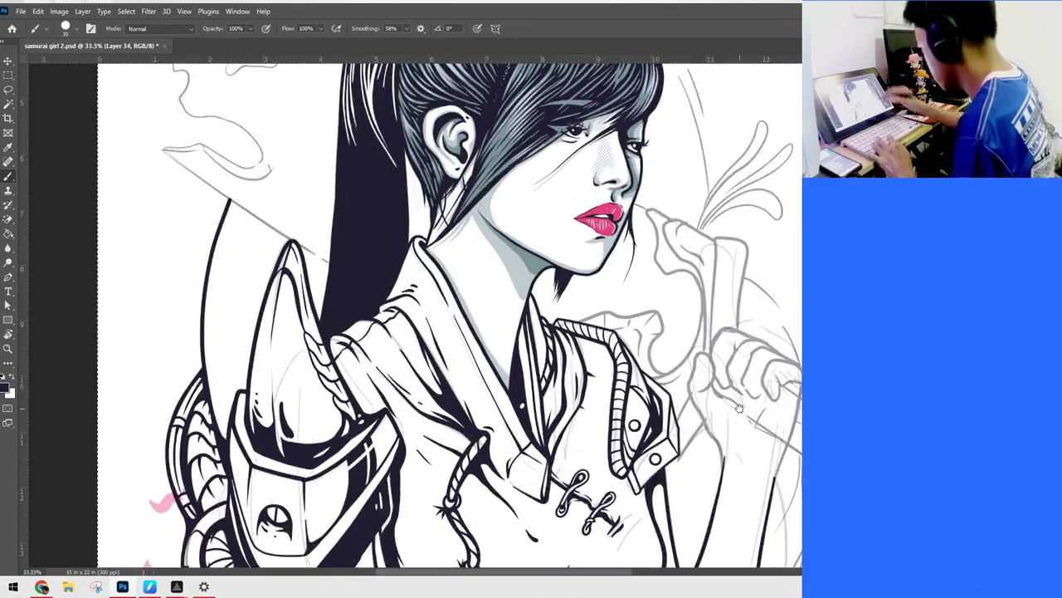
left_click_drag(548, 332, 537, 420)
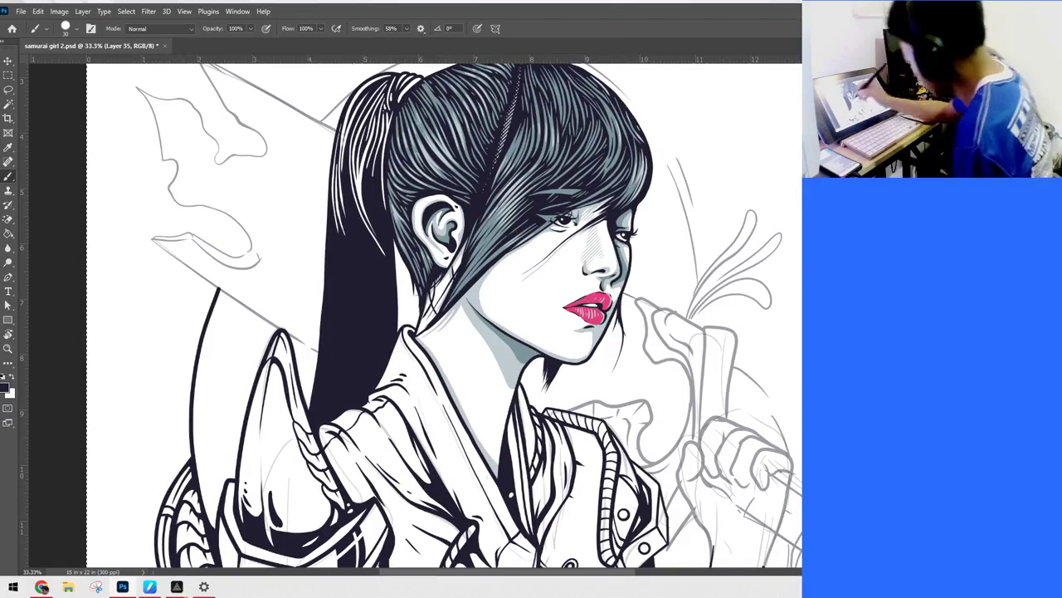
key("ctrl+minus")
key("ctrl+plus")
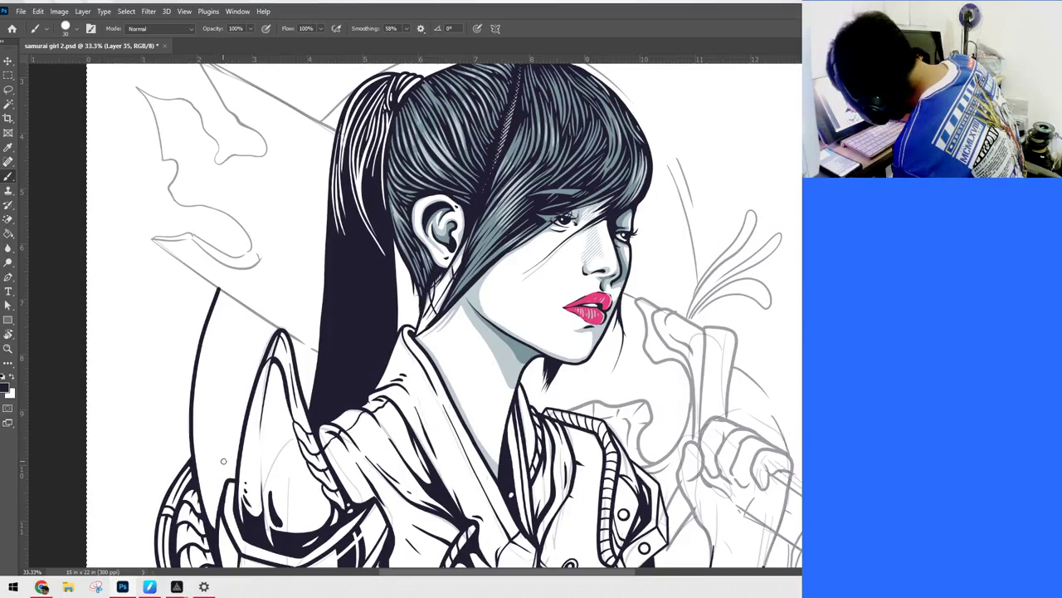
left_click_drag(225, 419, 234, 478)
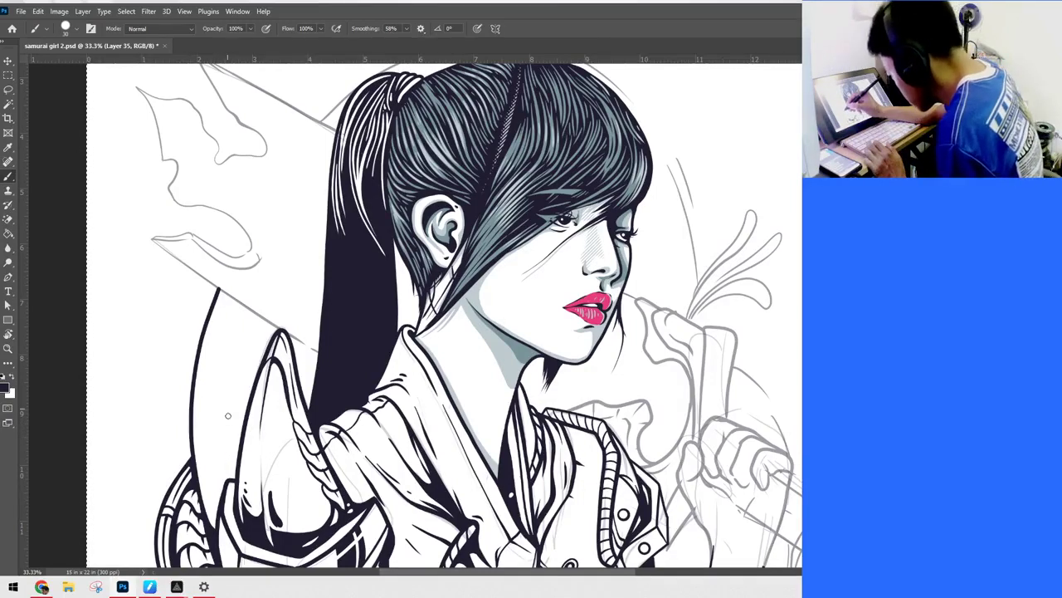
left_click_drag(228, 409, 232, 484)
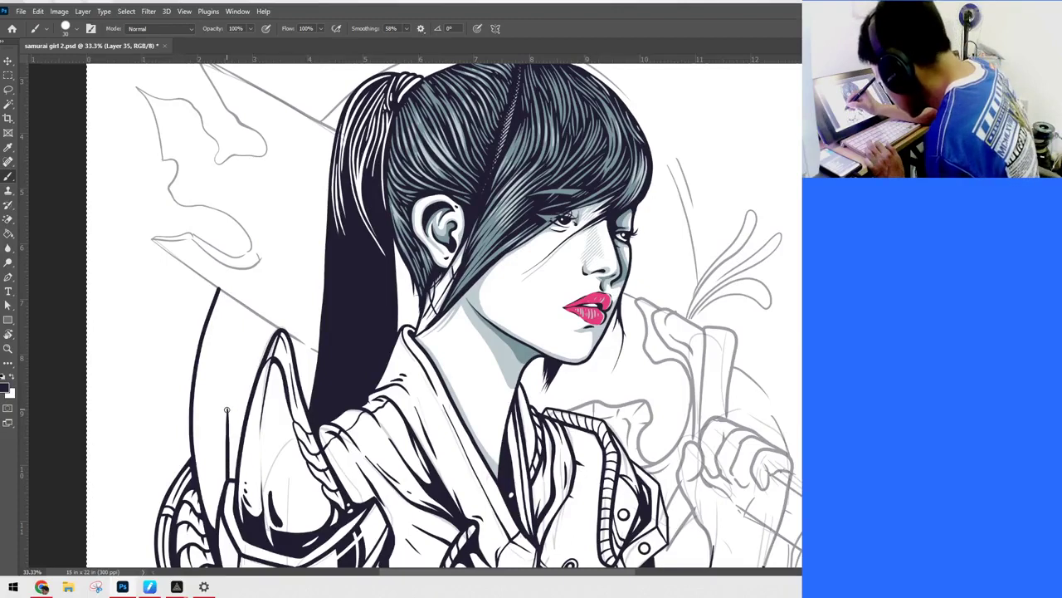
mouse_move(223, 409)
left_mouse_down()
mouse_move(252, 412)
mouse_move(228, 410)
mouse_move(230, 483)
left_mouse_up()
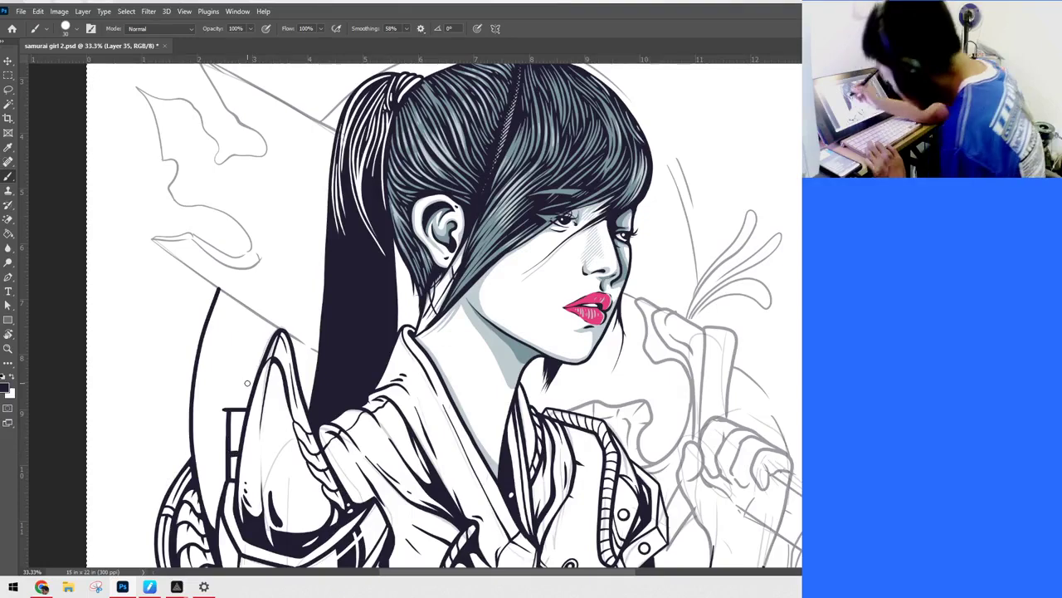
Step: Set the brush size to 35, thicken the small tower's lines and ink its solid roof with a curled eave tip
left_click_drag(365, 388, 376, 404)
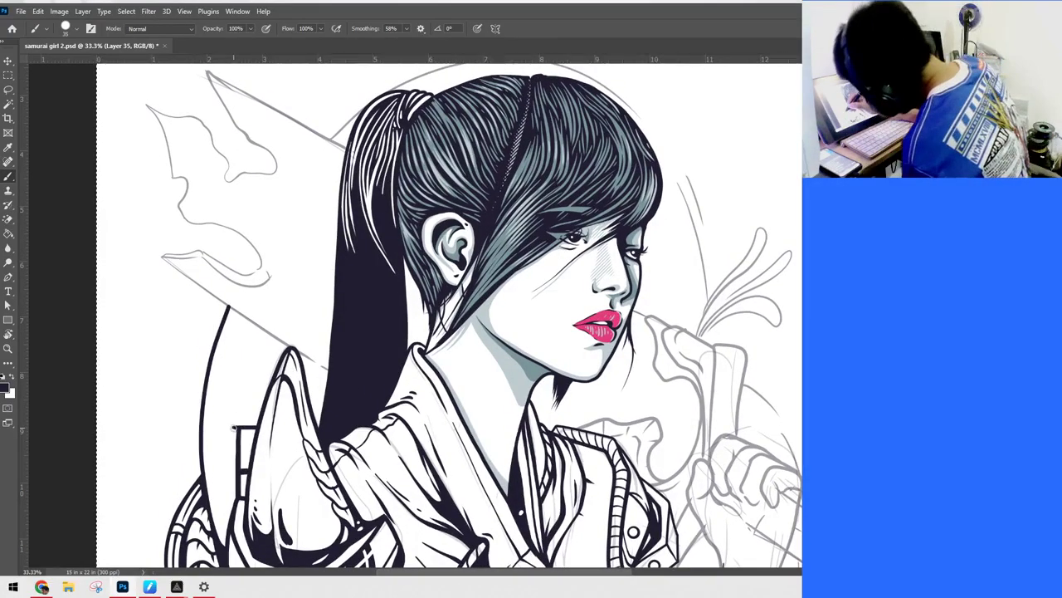
mouse_move(235, 430)
left_mouse_down()
mouse_move(261, 429)
mouse_move(240, 467)
mouse_move(240, 503)
left_mouse_up()
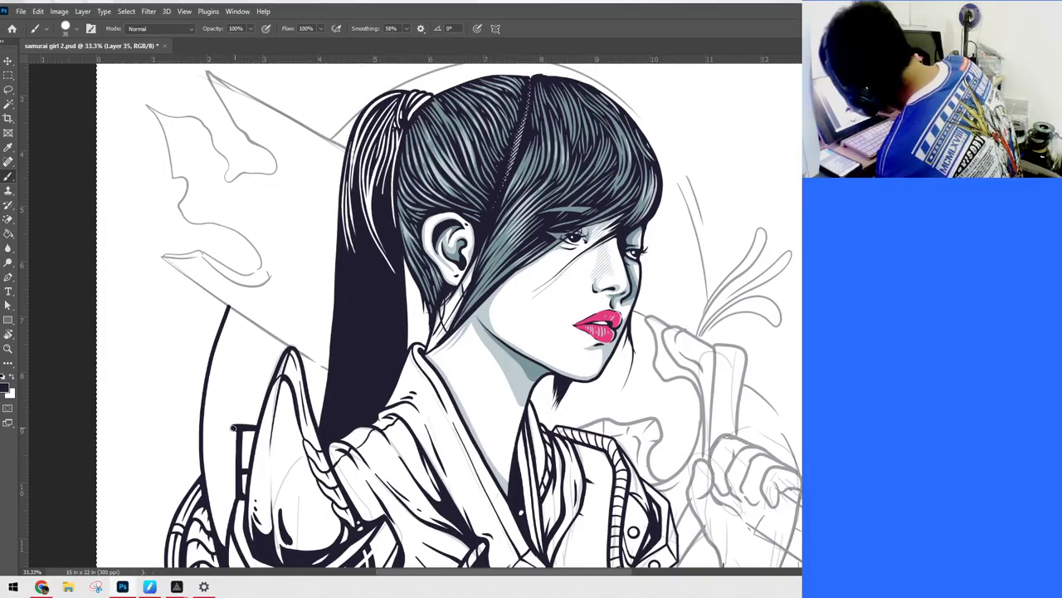
mouse_move(233, 428)
left_mouse_down()
mouse_move(220, 429)
mouse_move(228, 416)
left_mouse_up()
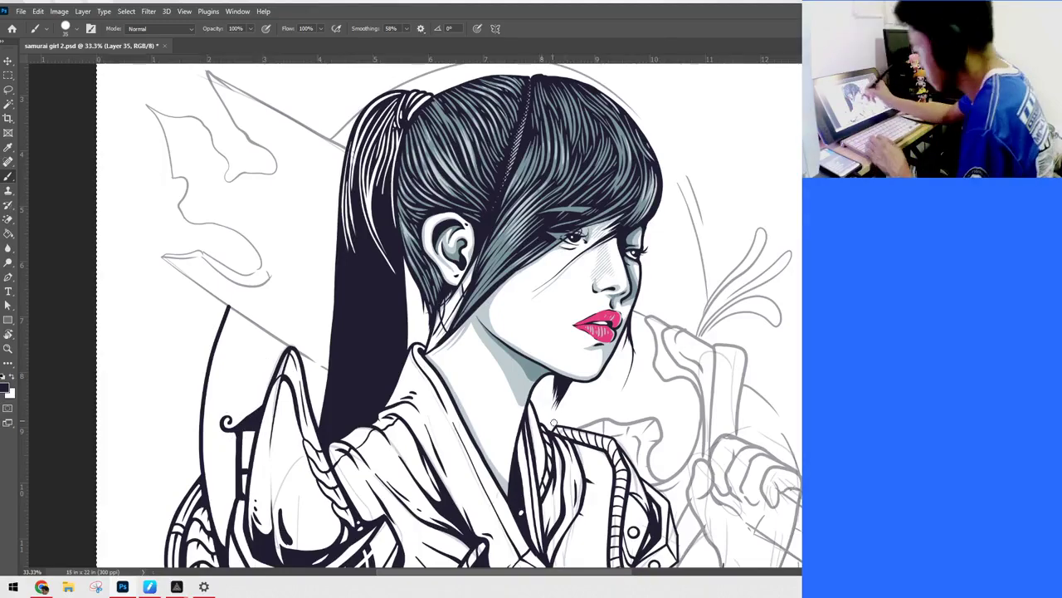
Step: Set the brush size to 25 and ink a small brick wall below the tower, between the circle's arc and the shoulder armour
left_click_drag(553, 423, 673, 337)
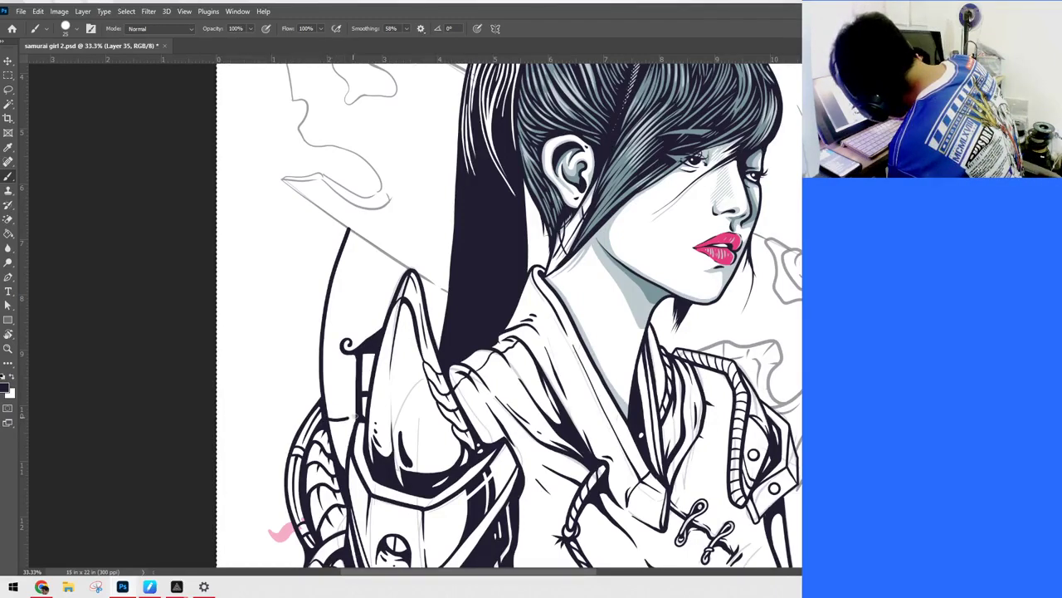
key("ctrl+z")
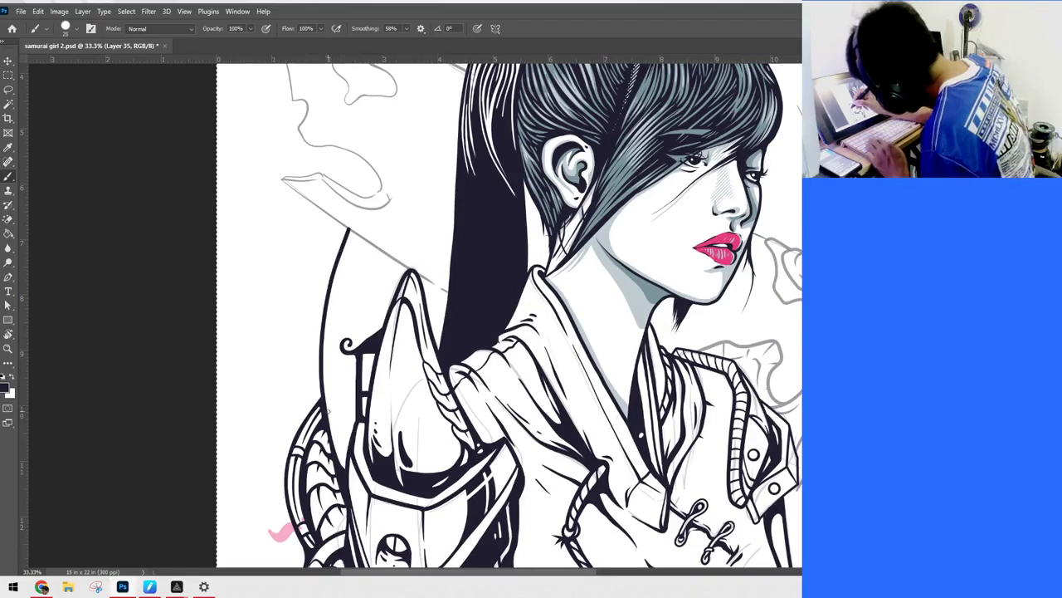
mouse_move(326, 409)
left_mouse_down()
mouse_move(361, 404)
mouse_move(332, 417)
mouse_move(361, 415)
mouse_move(326, 429)
mouse_move(338, 425)
mouse_move(328, 439)
mouse_move(357, 443)
left_mouse_up()
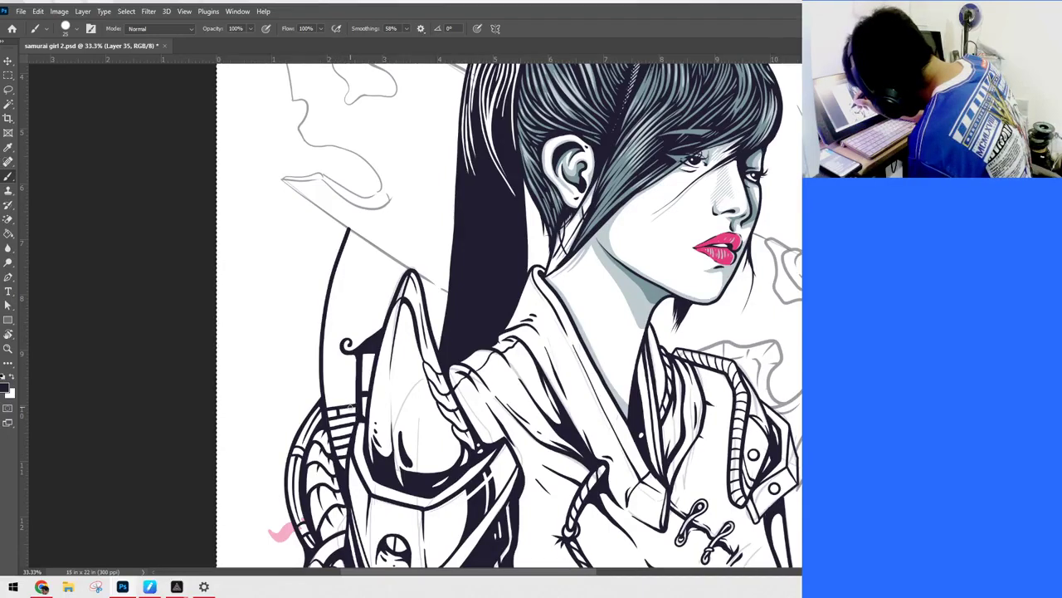
left_click_drag(350, 409, 351, 415)
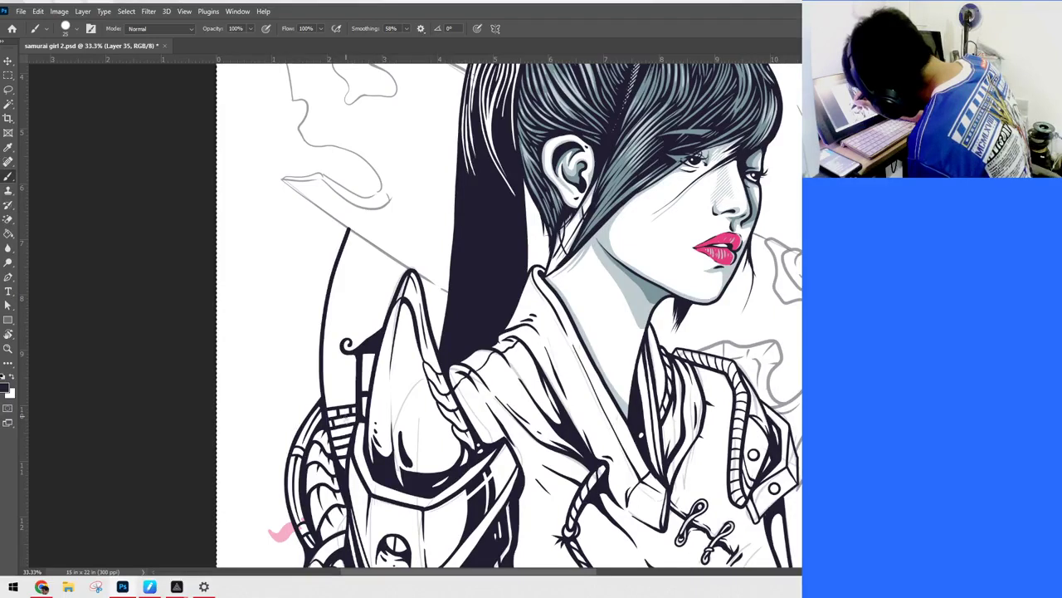
left_click_drag(340, 429, 344, 444)
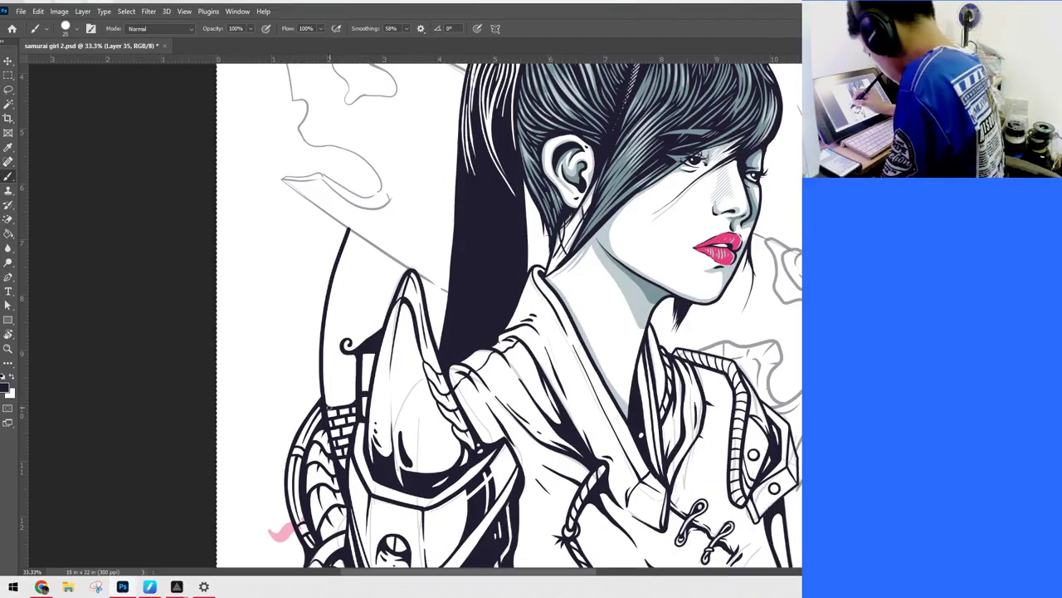
Step: Ink a small bare tree with forked branches rising from the brick wall between the circle's arc and the tower
left_click_drag(328, 408, 339, 370)
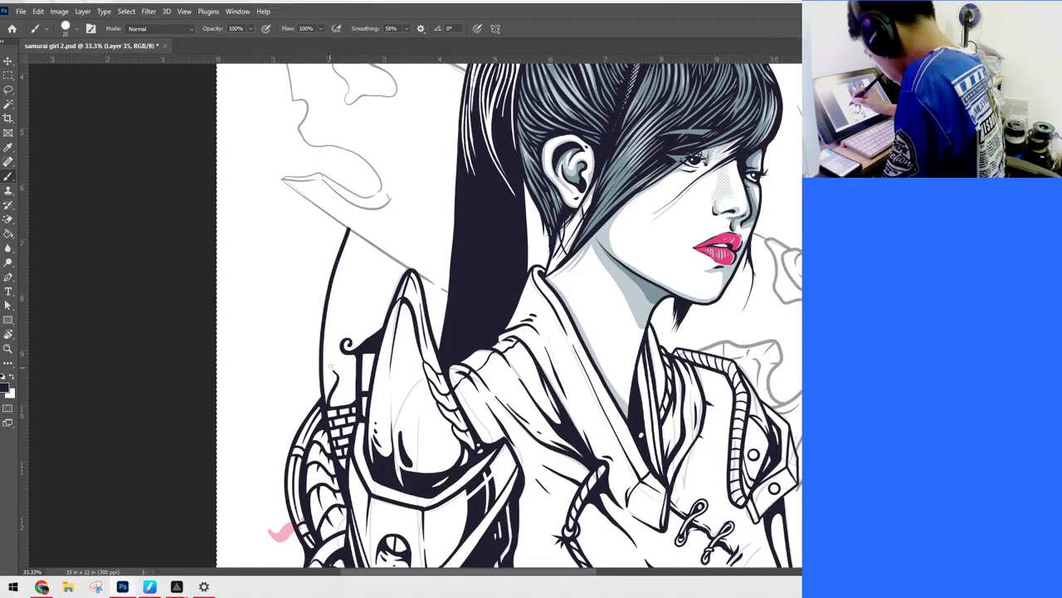
mouse_move(329, 408)
left_mouse_down()
mouse_move(342, 371)
mouse_move(332, 362)
left_mouse_up()
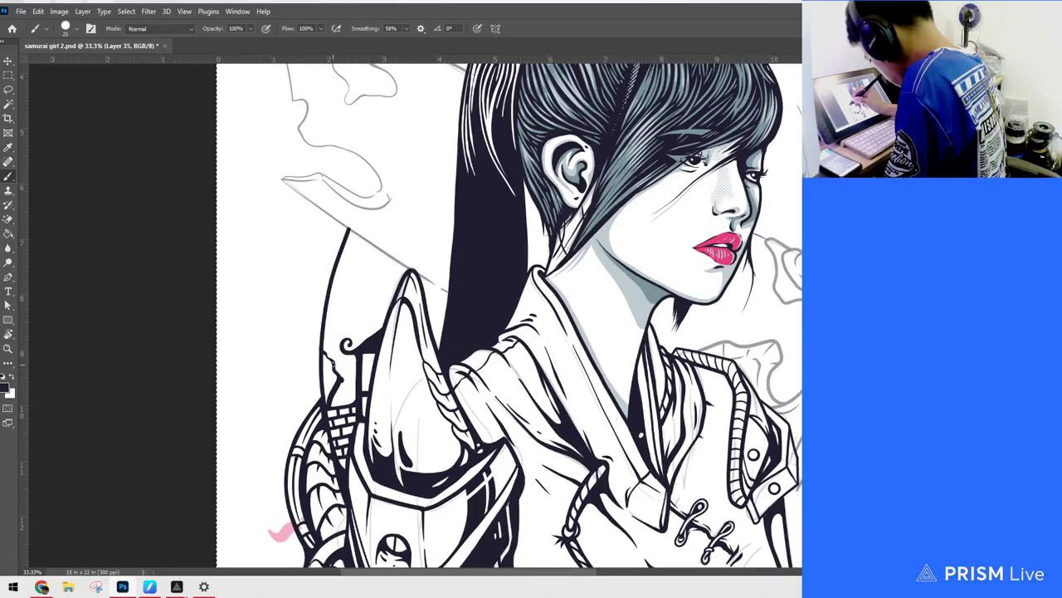
left_click_drag(332, 362, 336, 333)
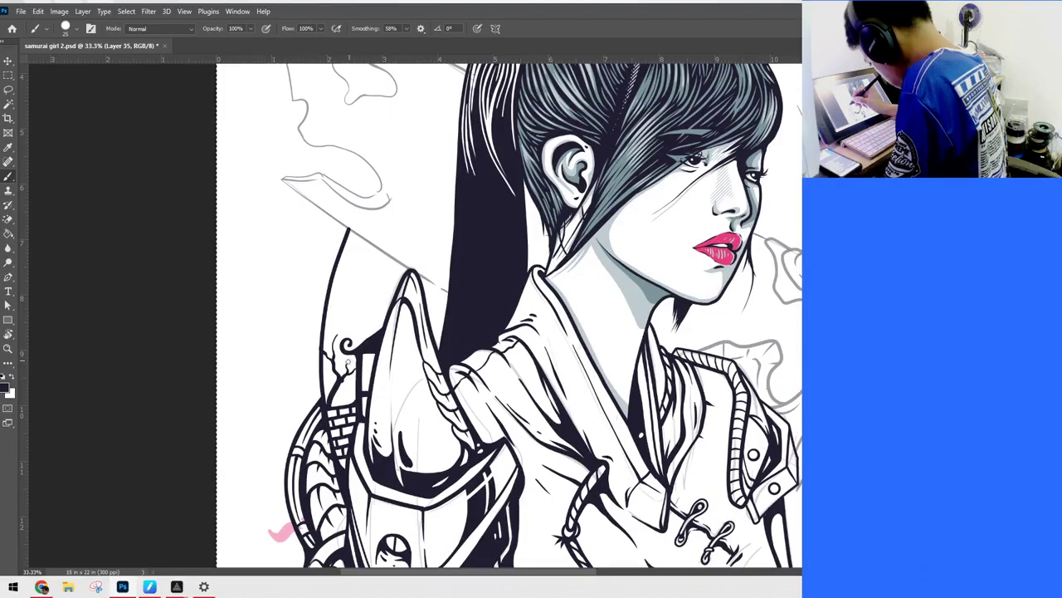
left_click_drag(330, 370, 325, 377)
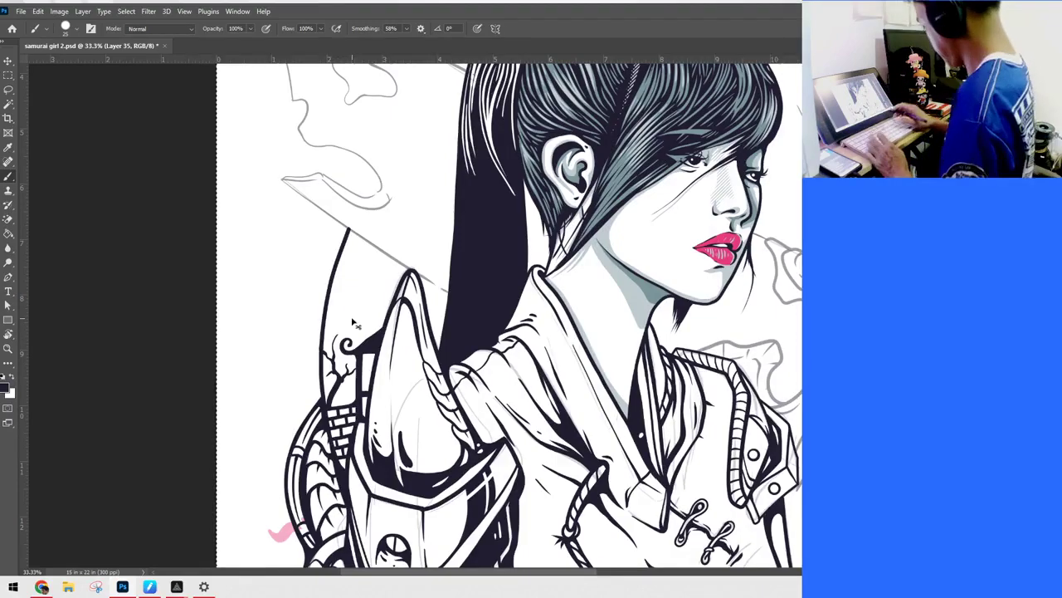
key("ctrl+minus")
key("ctrl+plus")
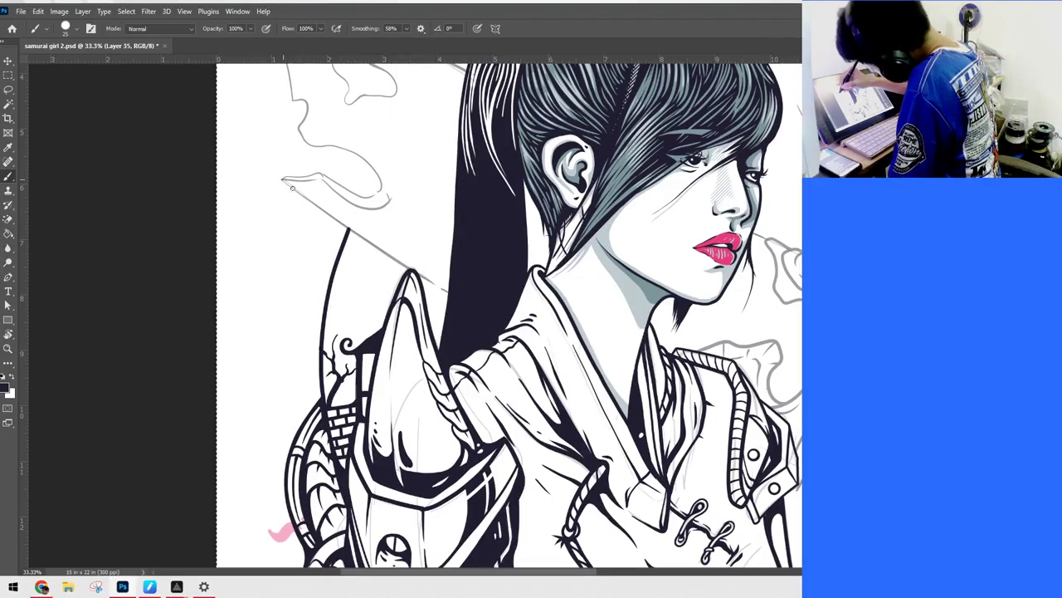
Step: Set the brush size to 30 and ink the blade's straight lower edge from its tip to the ponytail, redoing the stroke
left_click_drag(283, 177, 375, 248)
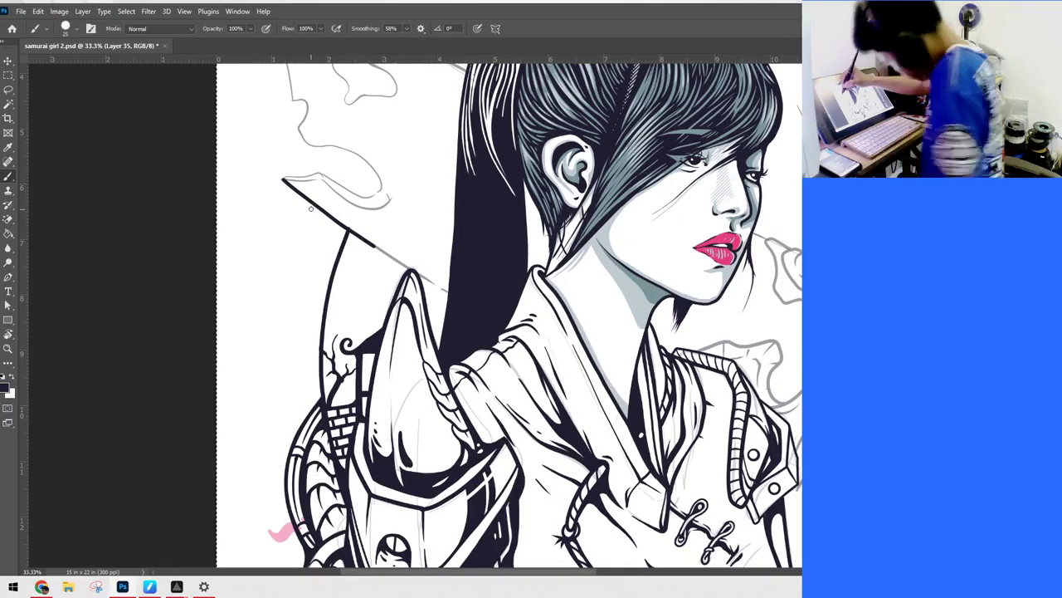
key("ctrl+z")
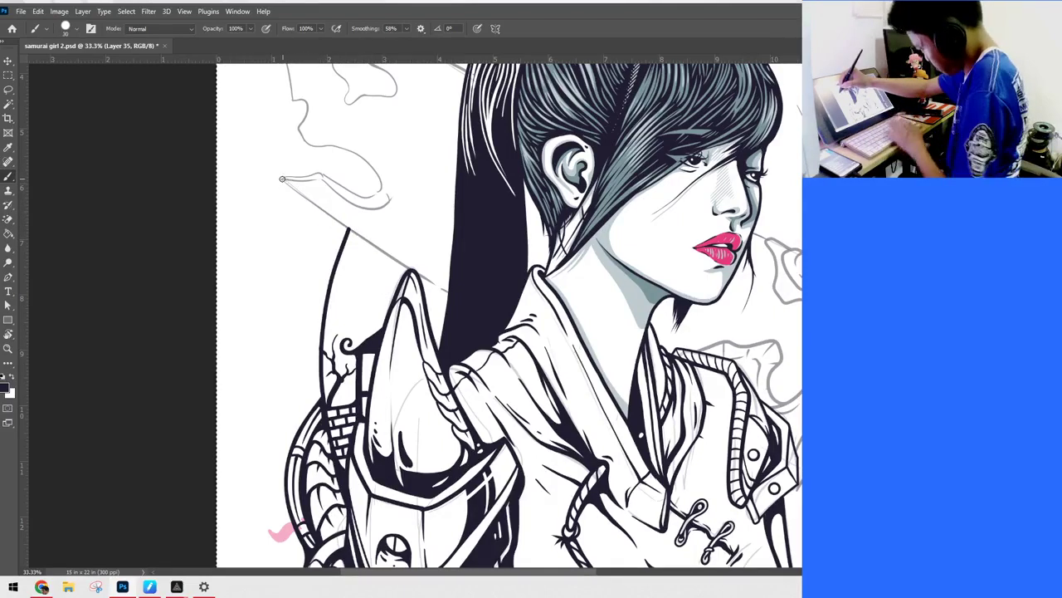
left_click_drag(283, 178, 338, 225)
key("ctrl+z")
left_click_drag(283, 178, 452, 293)
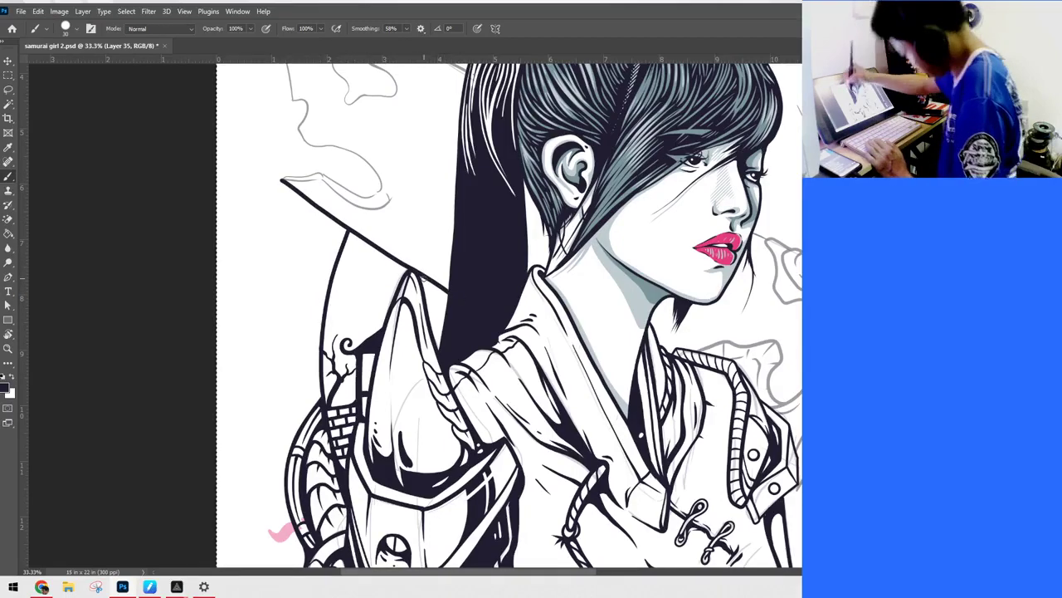
Step: Set the brush size to 25 and ink curved lines in the gap between the shoulder horn's tip and the ponytail, below the blade
mouse_move(644, 384)
left_mouse_down()
mouse_move(746, 320)
mouse_move(753, 330)
left_mouse_up()
key("[")
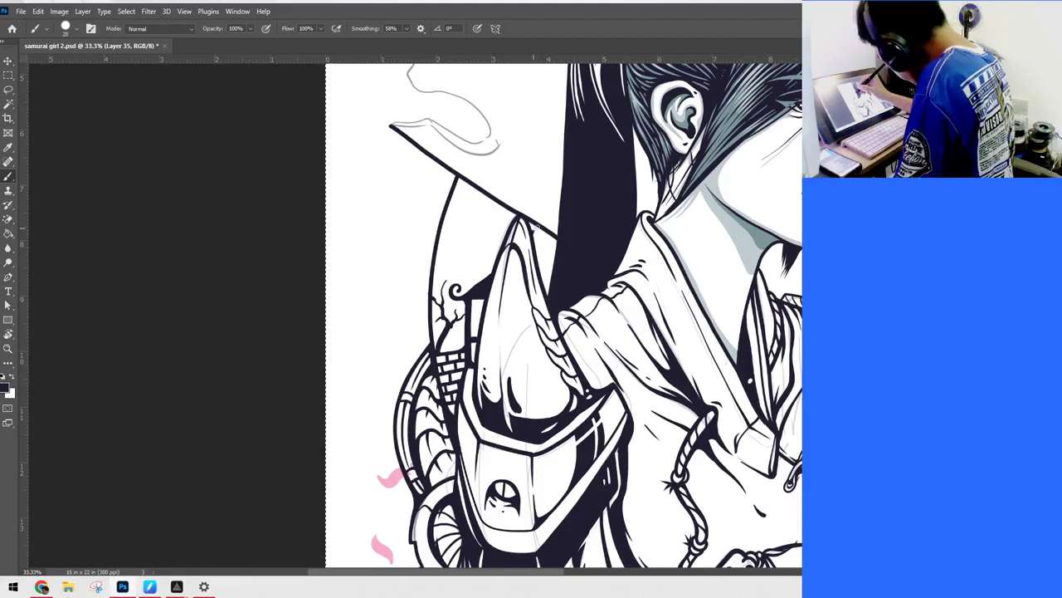
left_click_drag(536, 227, 558, 274)
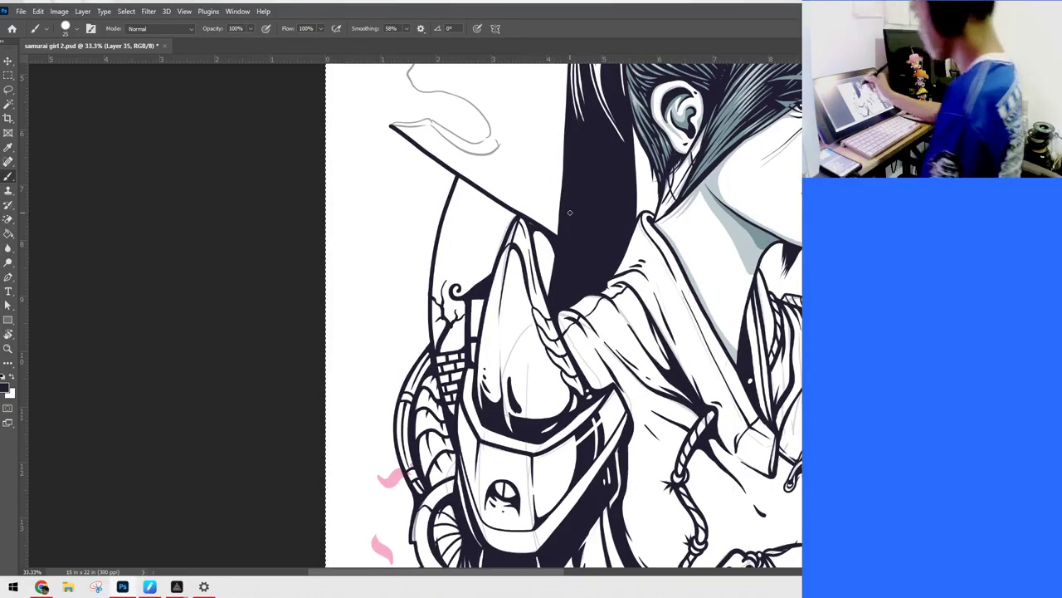
left_click_drag(539, 233, 549, 296)
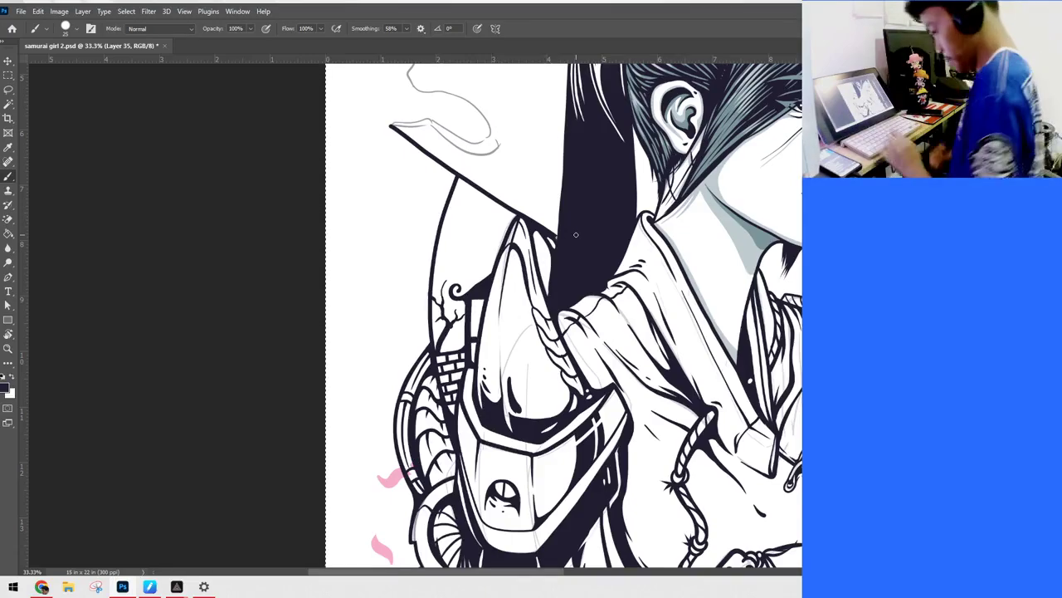
Step: Look over the inked background details against the whole illustration and switch to PRISM Live Studio
key("ctrl+minus")
key("ctrl+minus")
key("ctrl+minus")
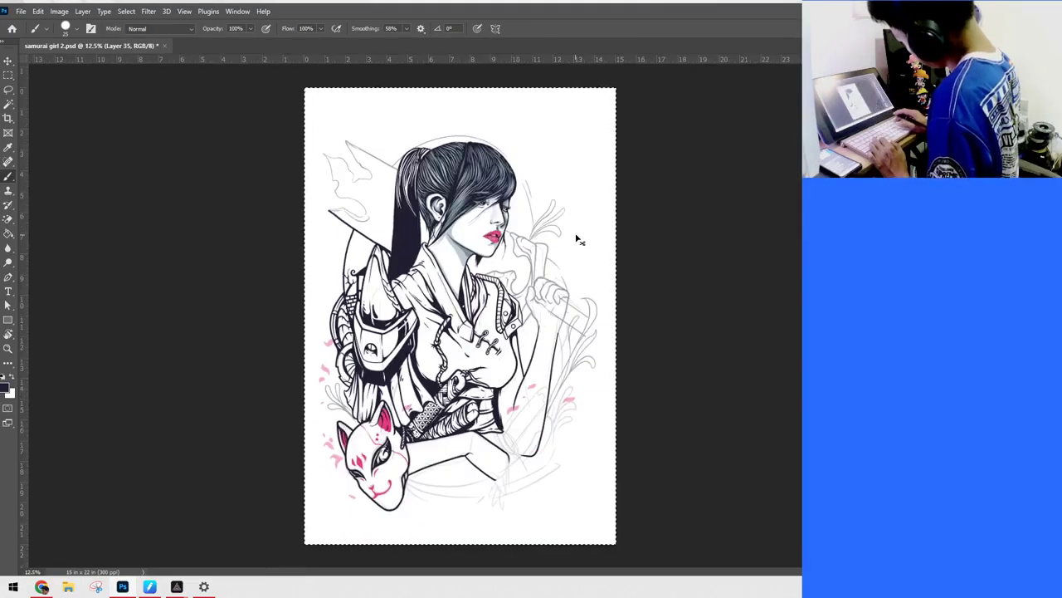
key("ctrl+plus")
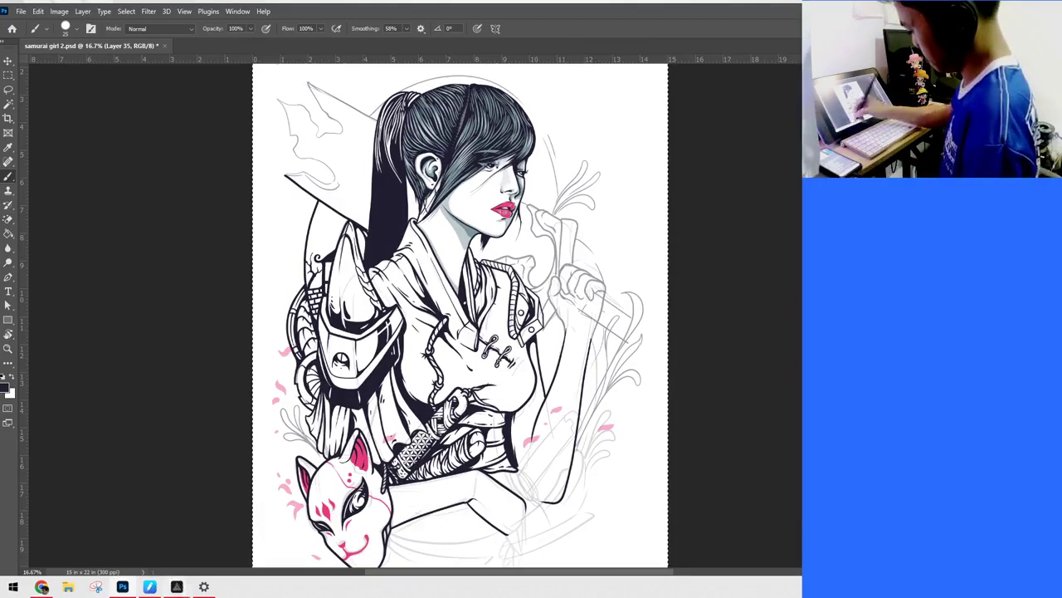
mouse_move(176, 587)
left_click(213, 516)
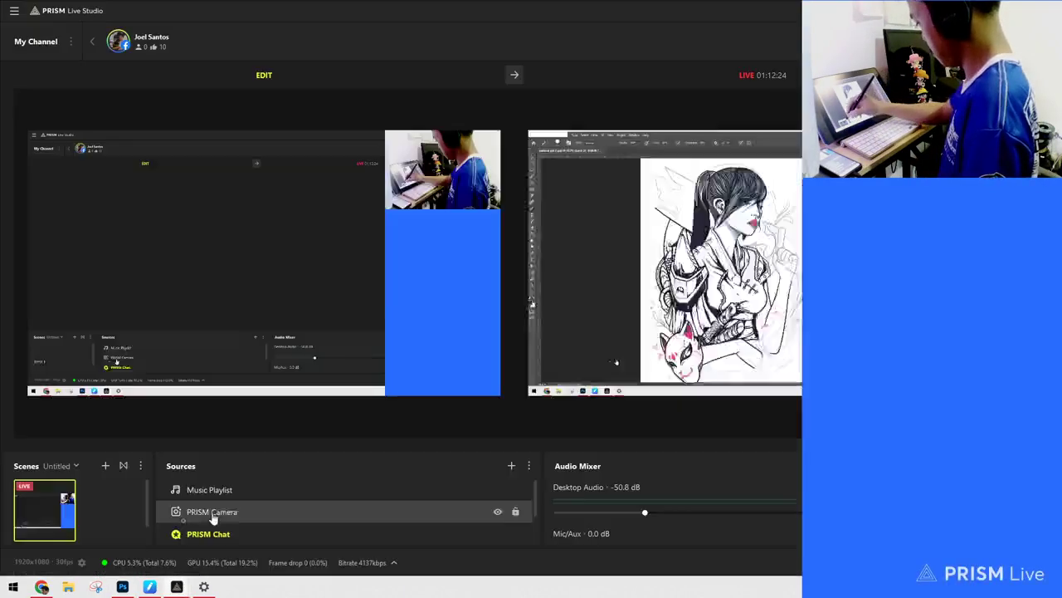